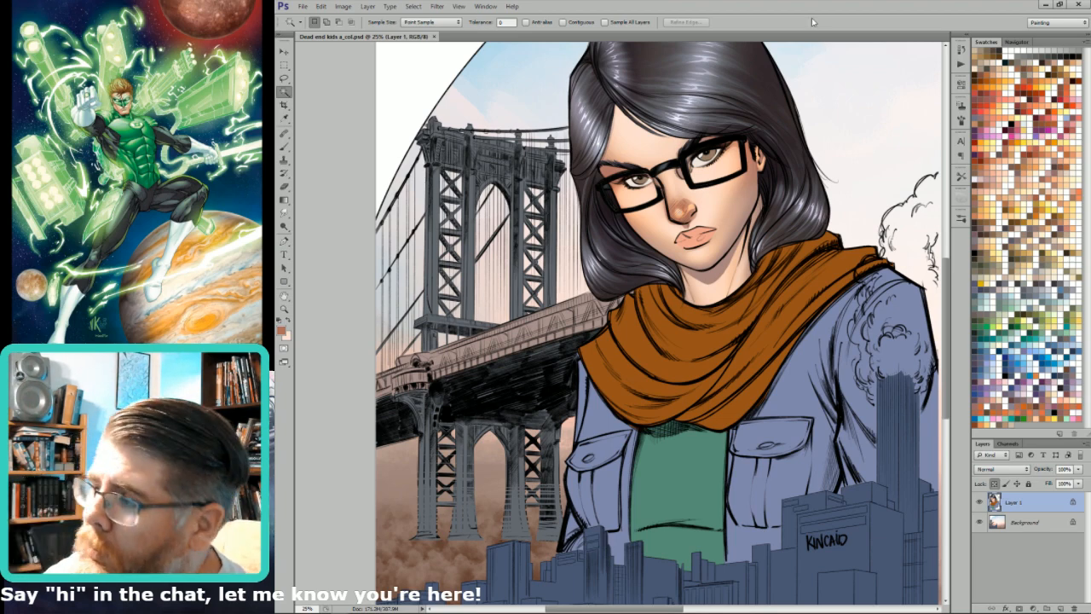
Step: Examine the rough pencil layout with four figures around the circle, including the upper and lower quadrants
key(ctrl+minus)
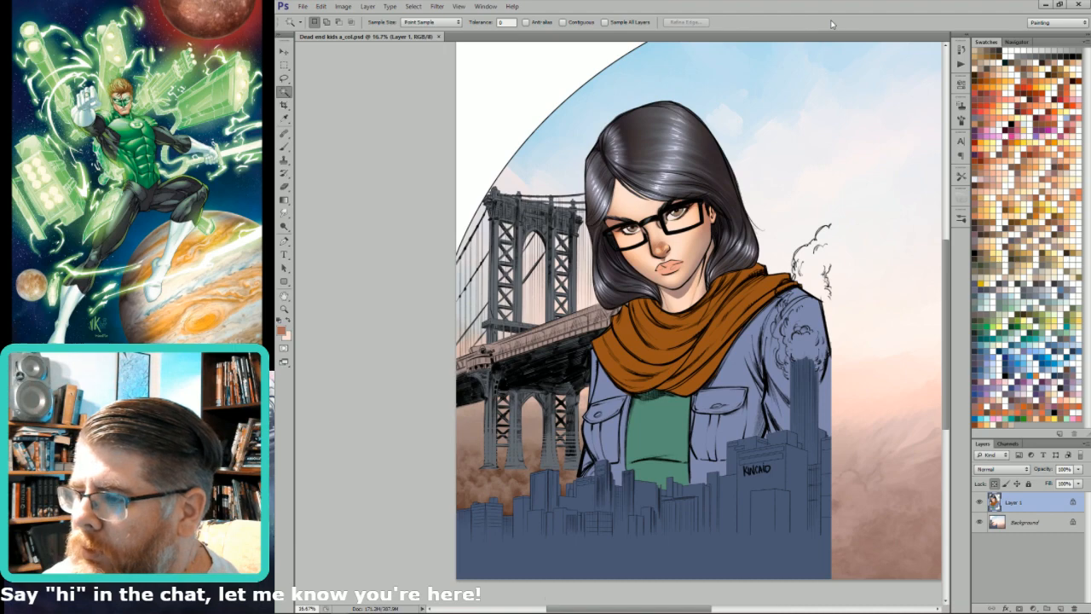
key(ctrl+minus)
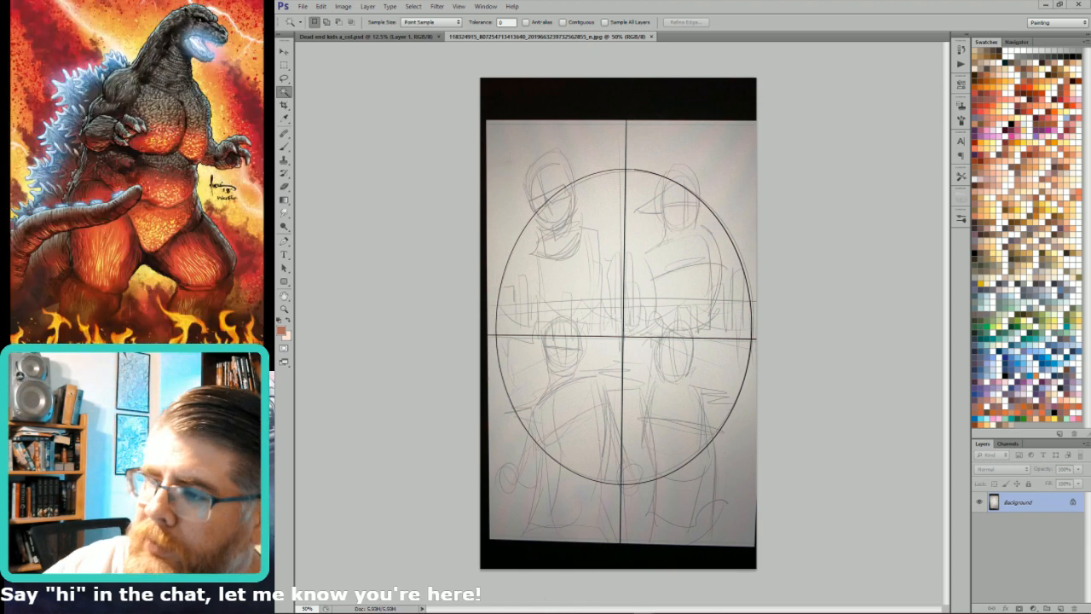
click(485, 159)
key(m)
drag(626, 121, 695, 340)
drag(729, 418, 728, 456)
key(ctrl+d)
key(ctrl+minus)
key(ctrl+minus)
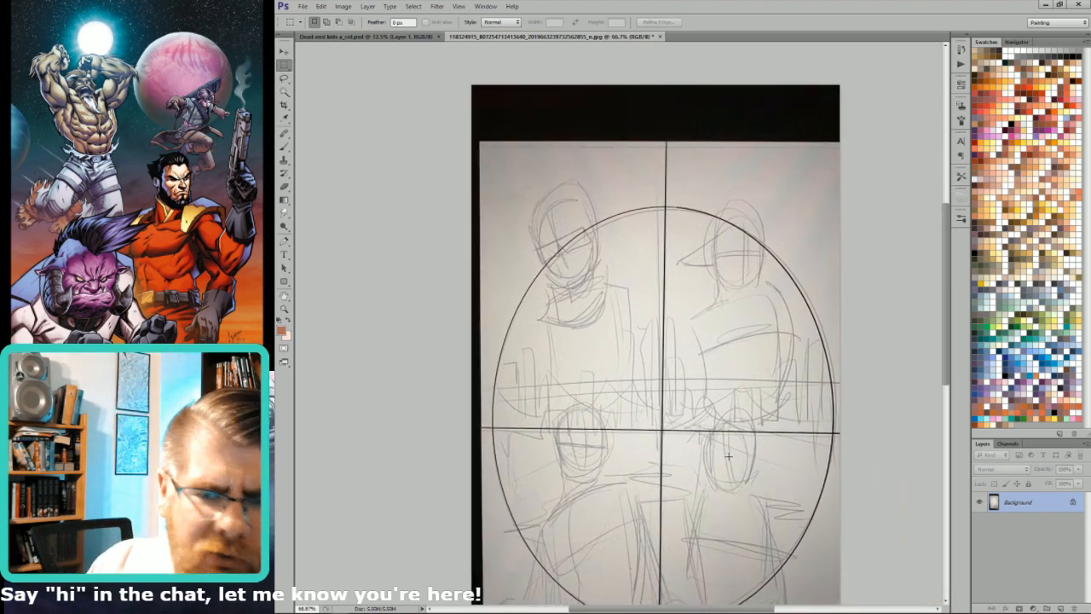
drag(778, 499, 829, 396)
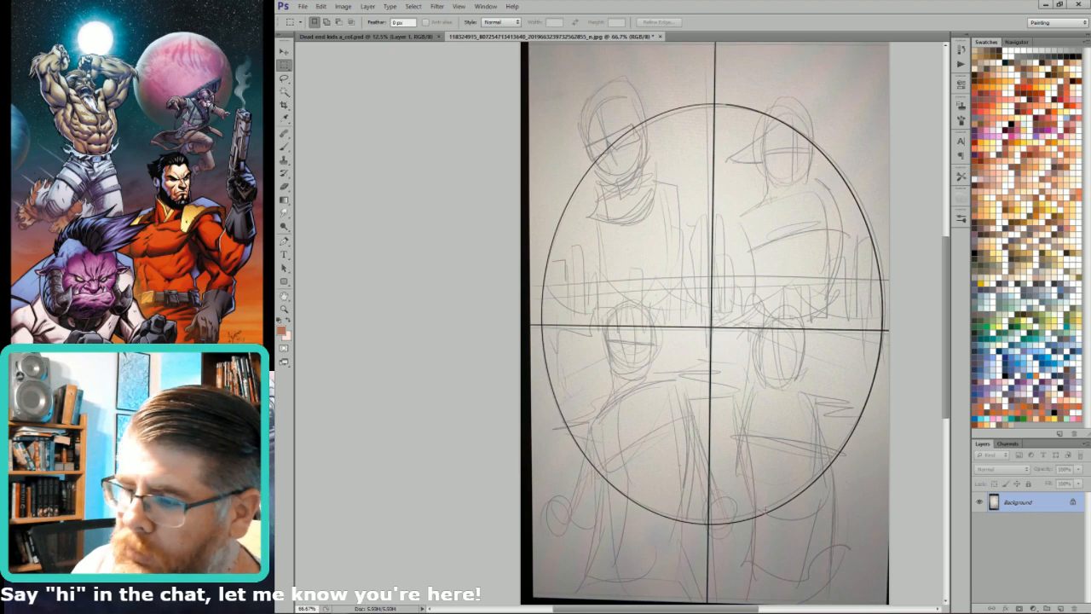
Step: Return to Dead end kids a_col.psd and look over the woman, the bridge, the sky and the city skyline
click(397, 38)
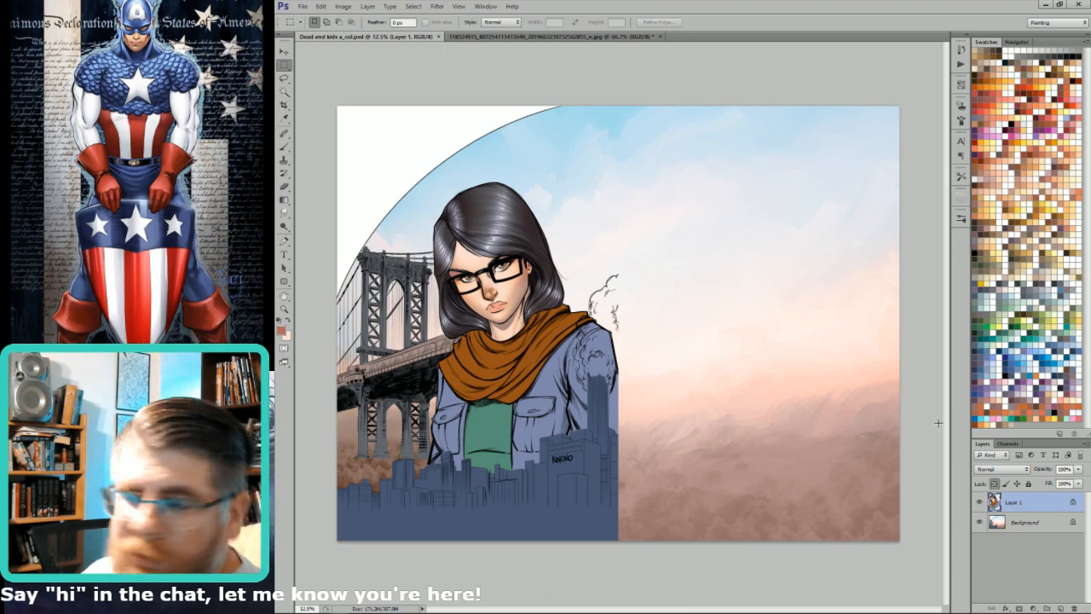
drag(444, 326, 486, 329)
drag(381, 518, 474, 484)
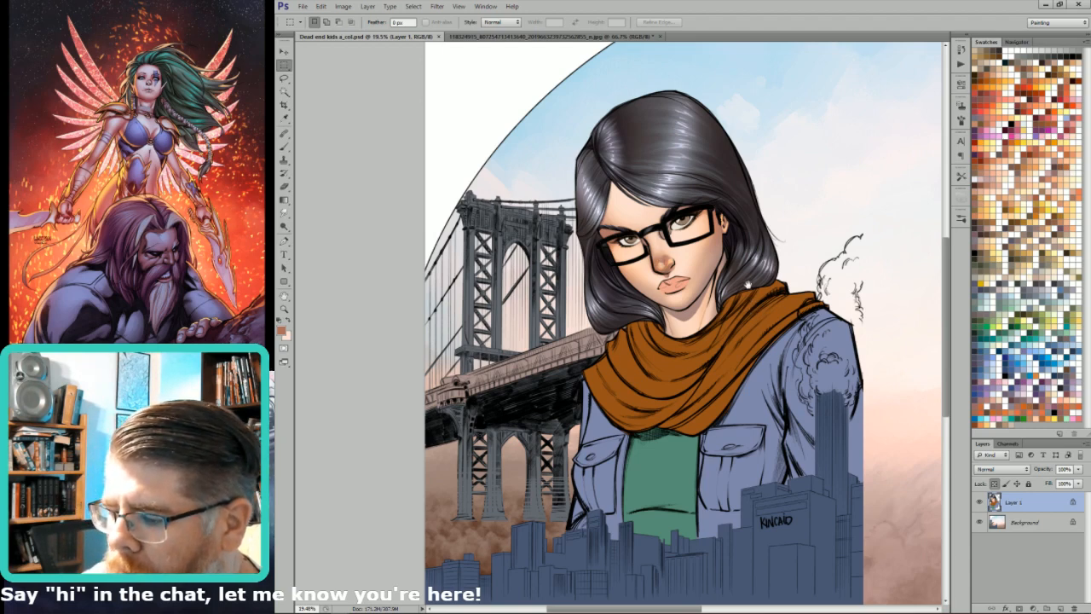
drag(750, 294, 743, 265)
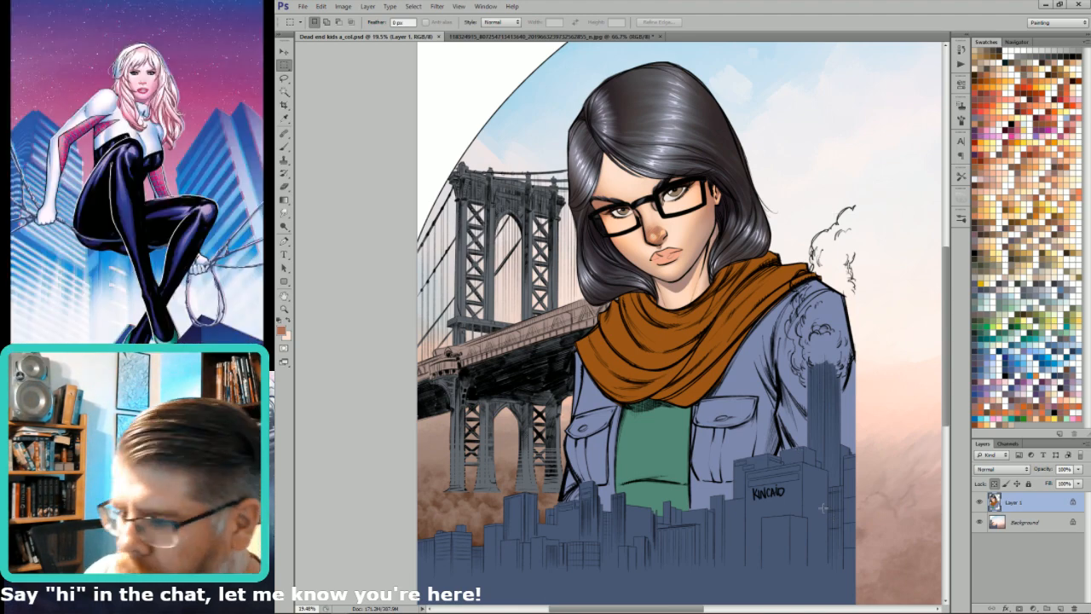
drag(838, 435, 790, 464)
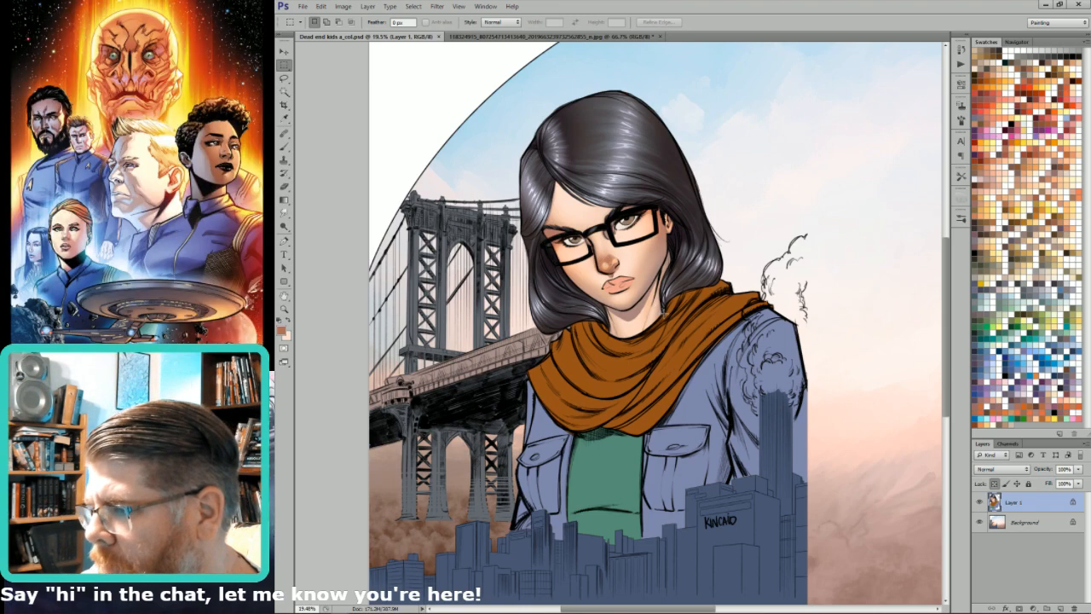
drag(690, 171, 765, 255)
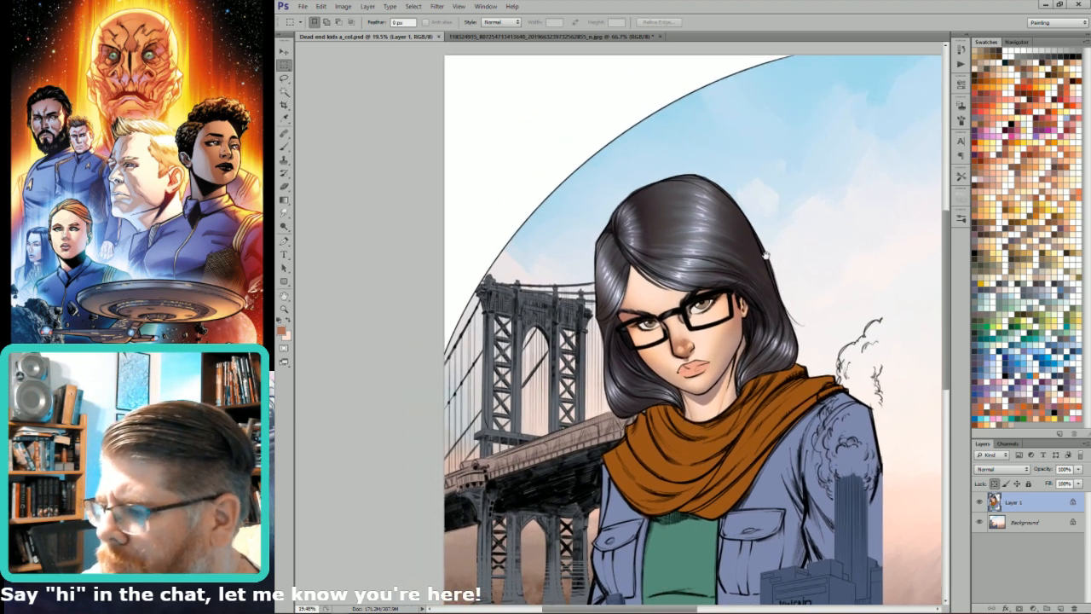
drag(842, 283, 801, 278)
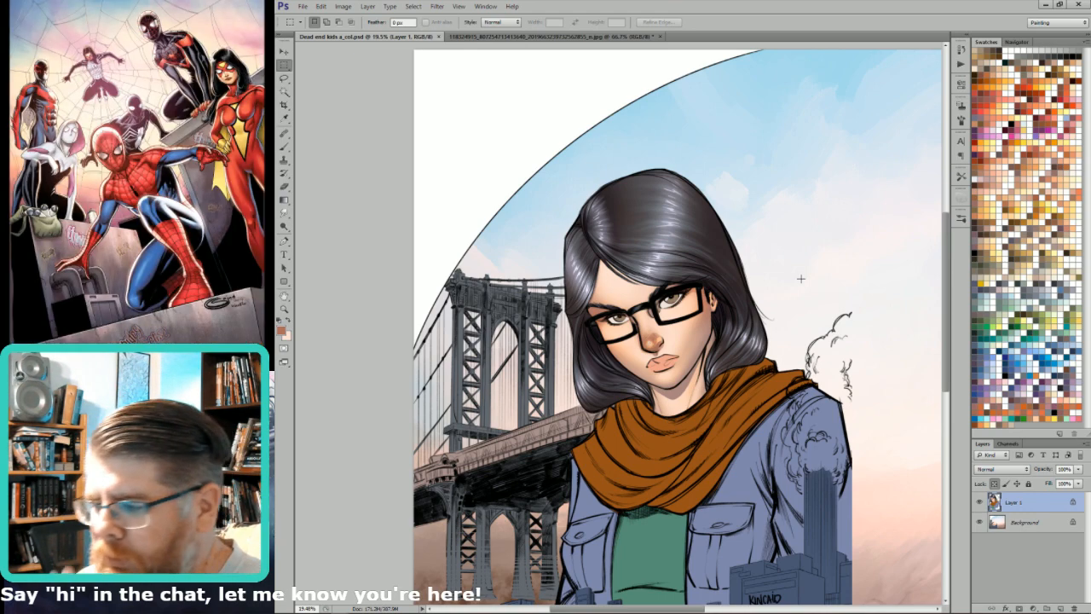
key(w)
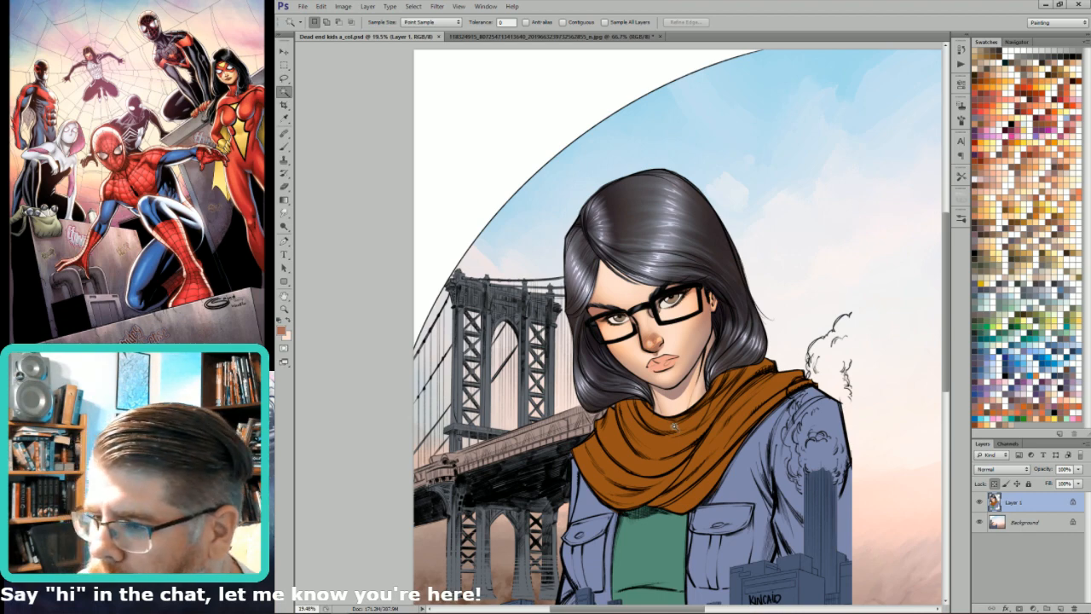
drag(657, 456, 740, 387)
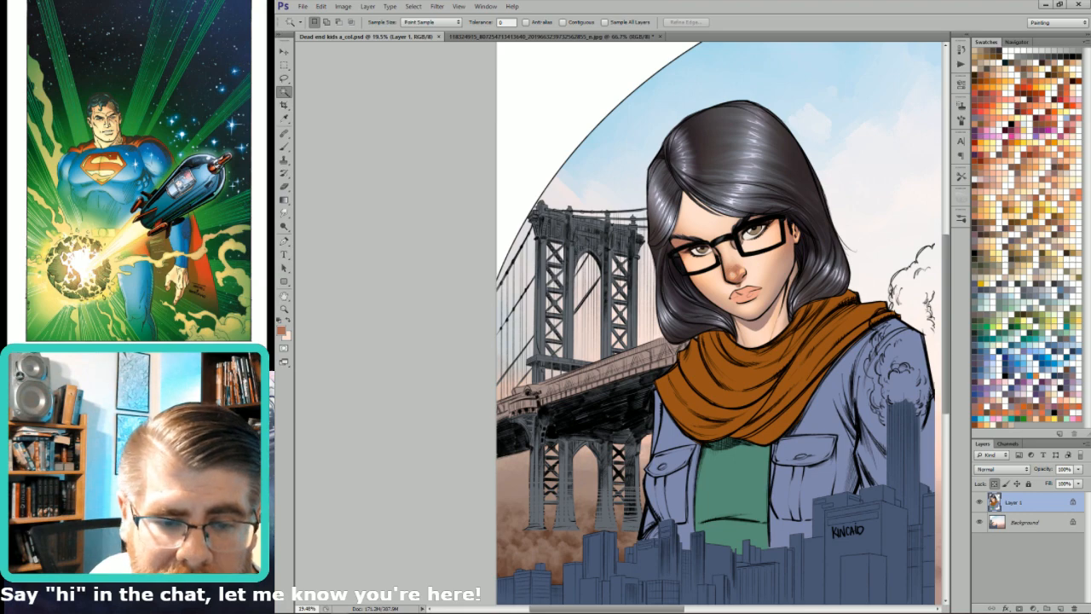
Step: Bring up the numbered character reference, examine the clothing colours of the woman with glasses and scarf, and put the reference away
click(484, 6)
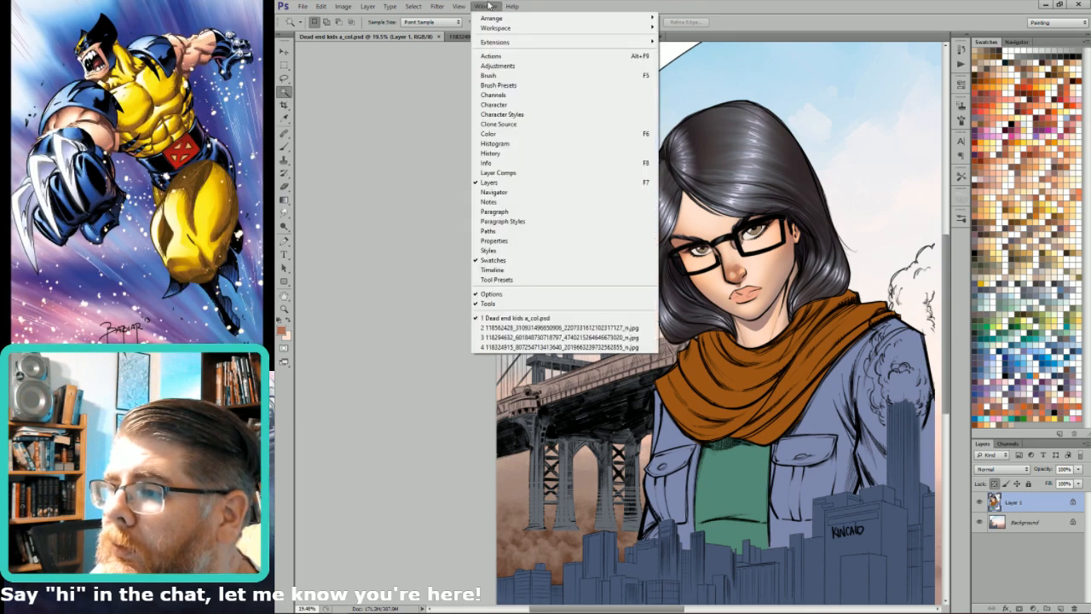
click(539, 346)
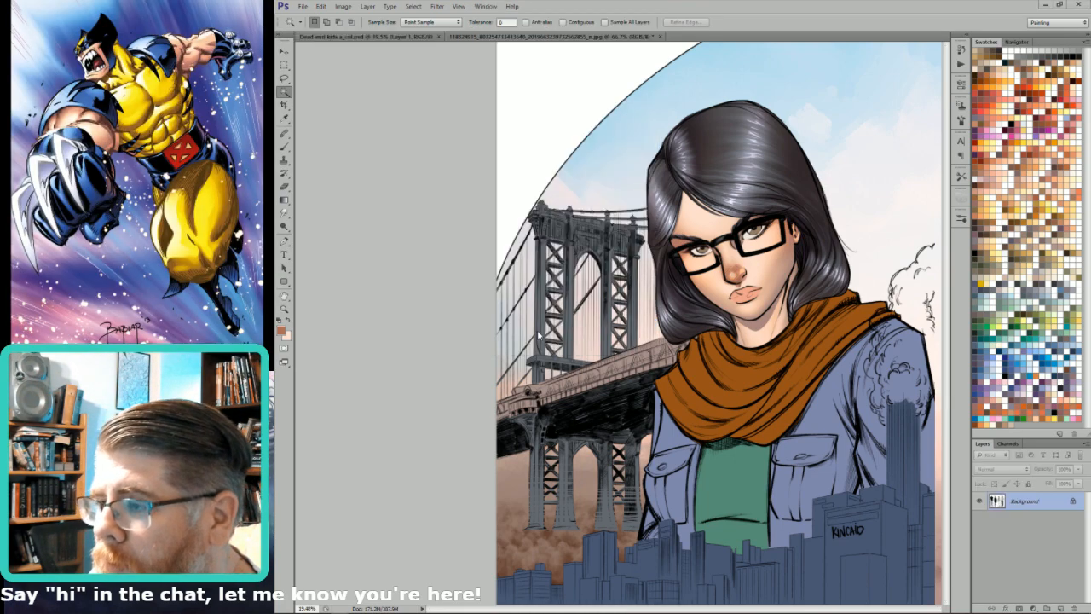
drag(276, 119, 759, 92)
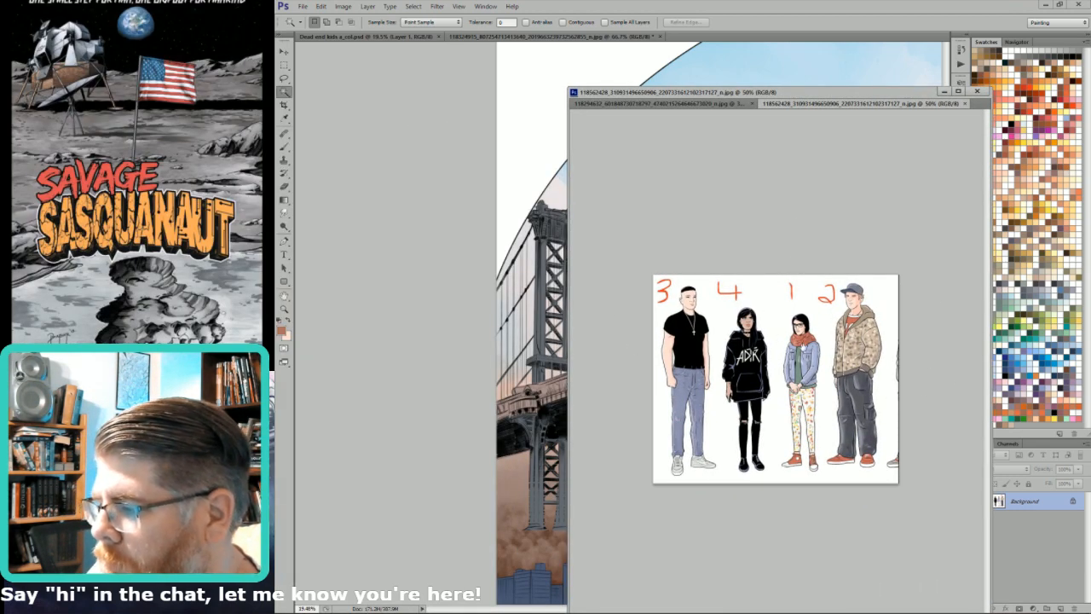
drag(799, 372, 870, 368)
drag(813, 189, 771, 198)
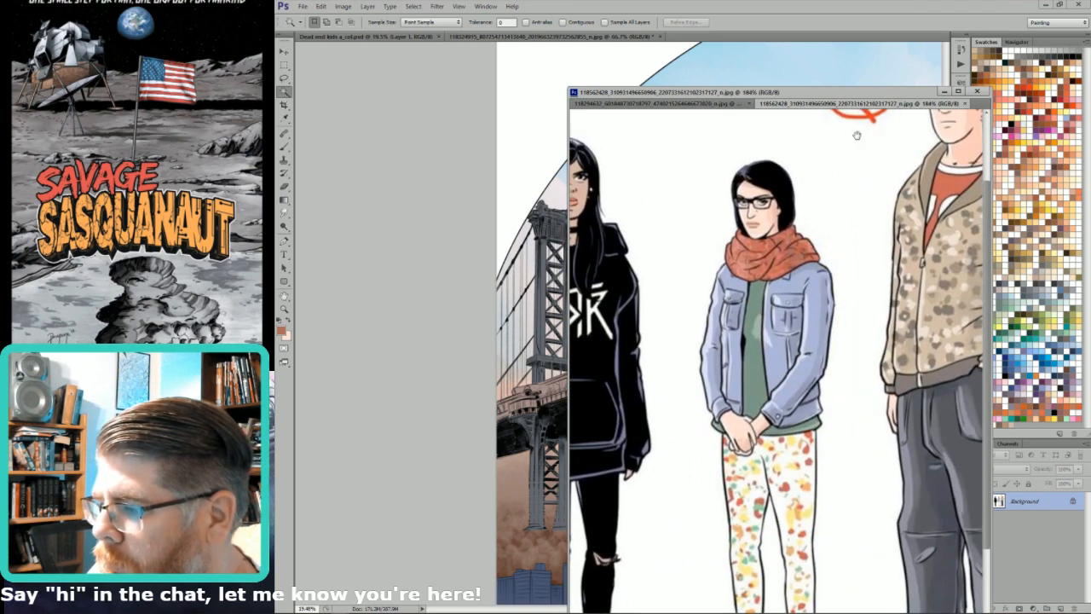
drag(914, 92, 184, 51)
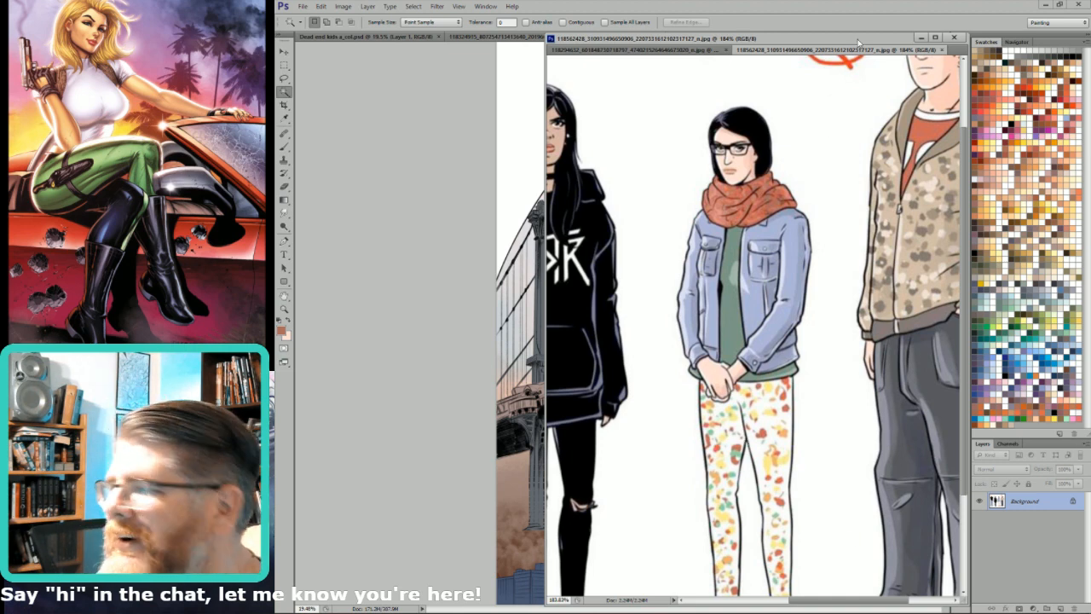
click(953, 37)
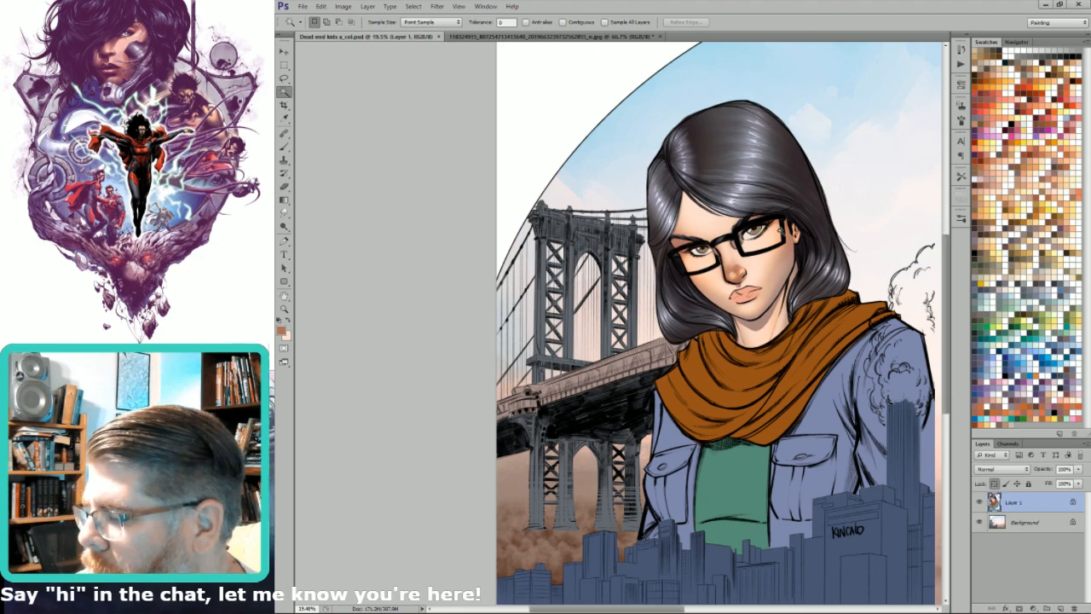
Step: Select the woman's lips with the Magic Wand and fill them with a dusky mauve-pink swatch
click(751, 274)
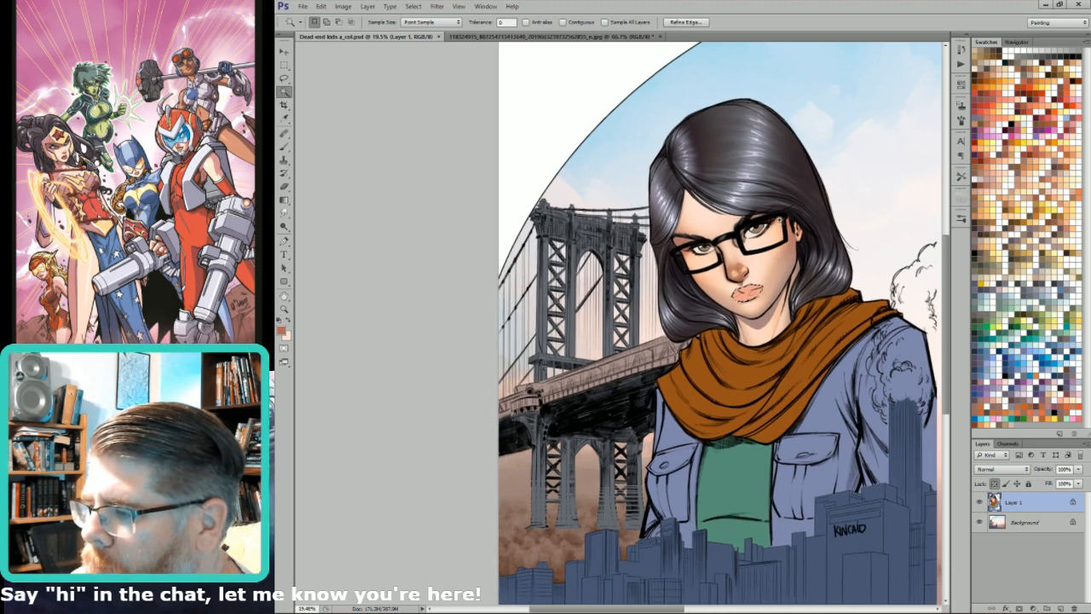
scroll(767, 281, up, 4)
scroll(691, 244, up, 4)
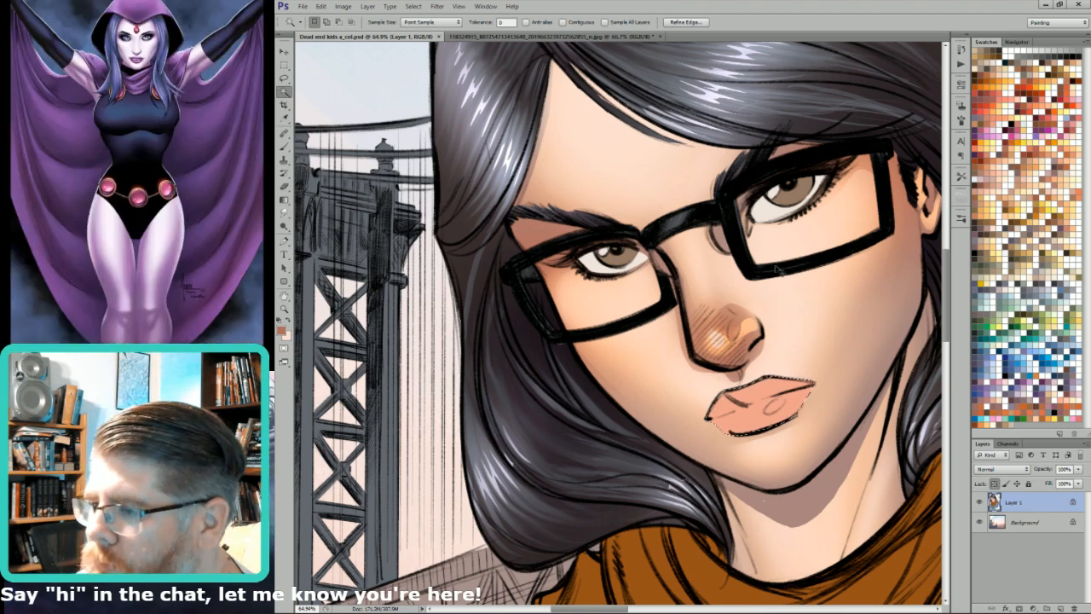
key(ctrl+d)
drag(727, 263, 772, 316)
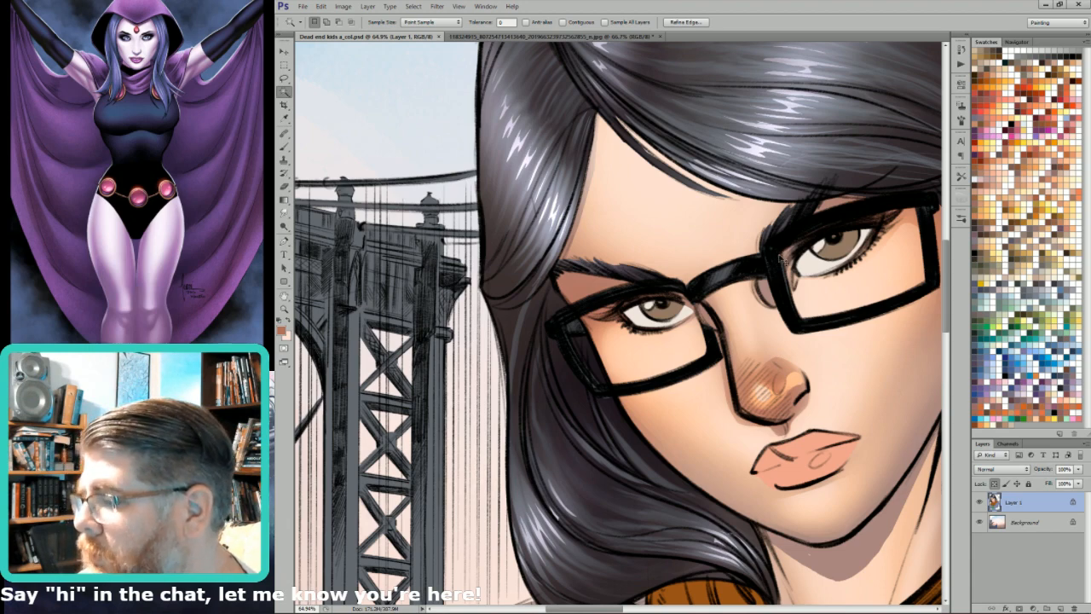
click(1065, 126)
key(x)
key(ctrl+BackSpace)
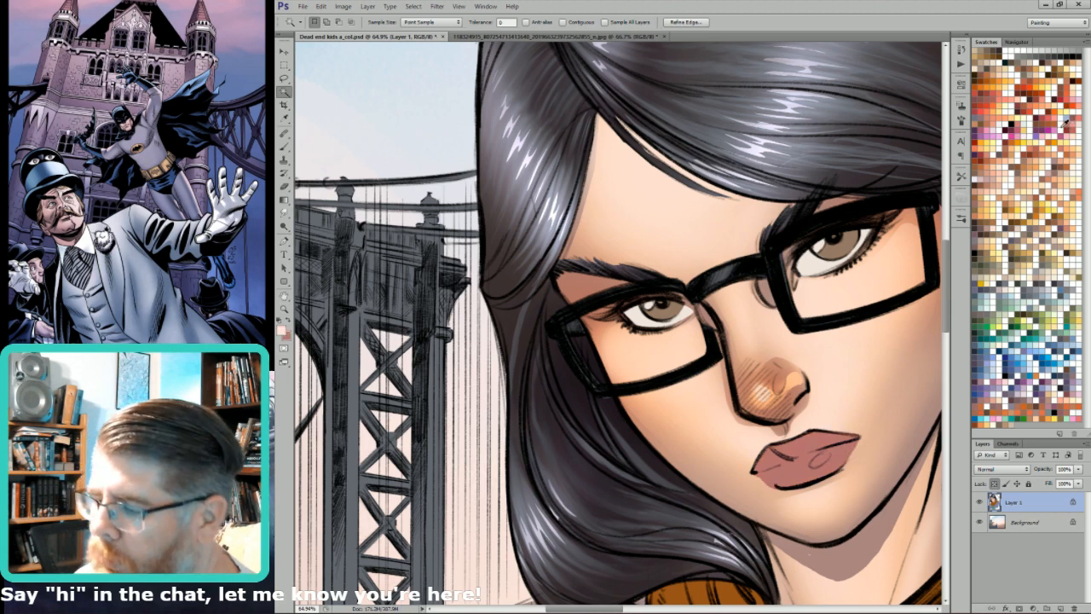
key(ctrl+d)
Step: Lasso the lower corner of the lips and check the new lip colour against the whole face and the bridge
key(l)
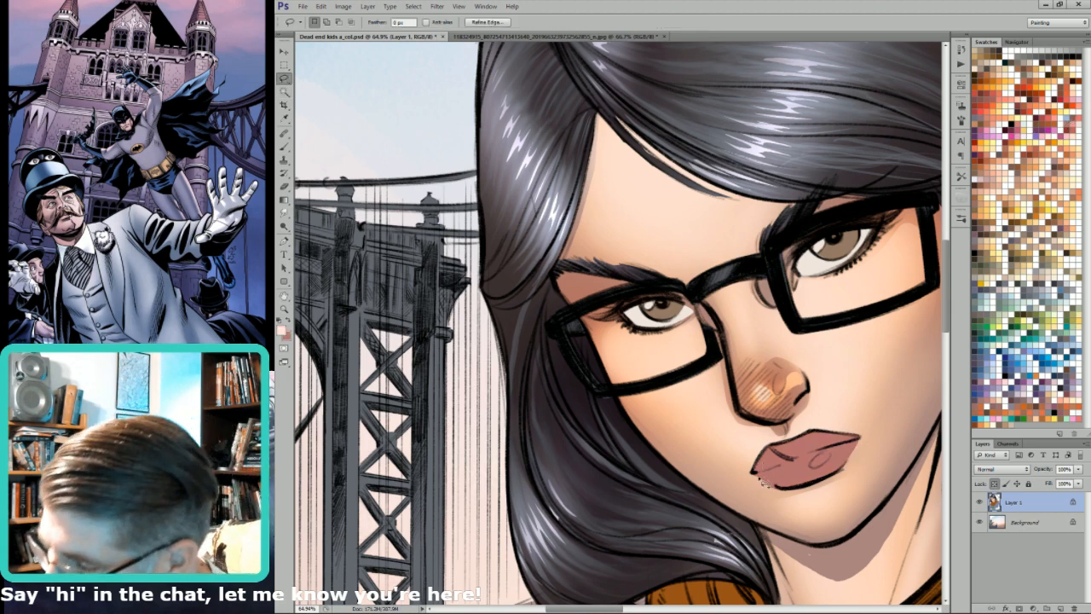
mouse_move(757, 477)
mouse_down()
mouse_move(785, 486)
mouse_move(769, 479)
mouse_up()
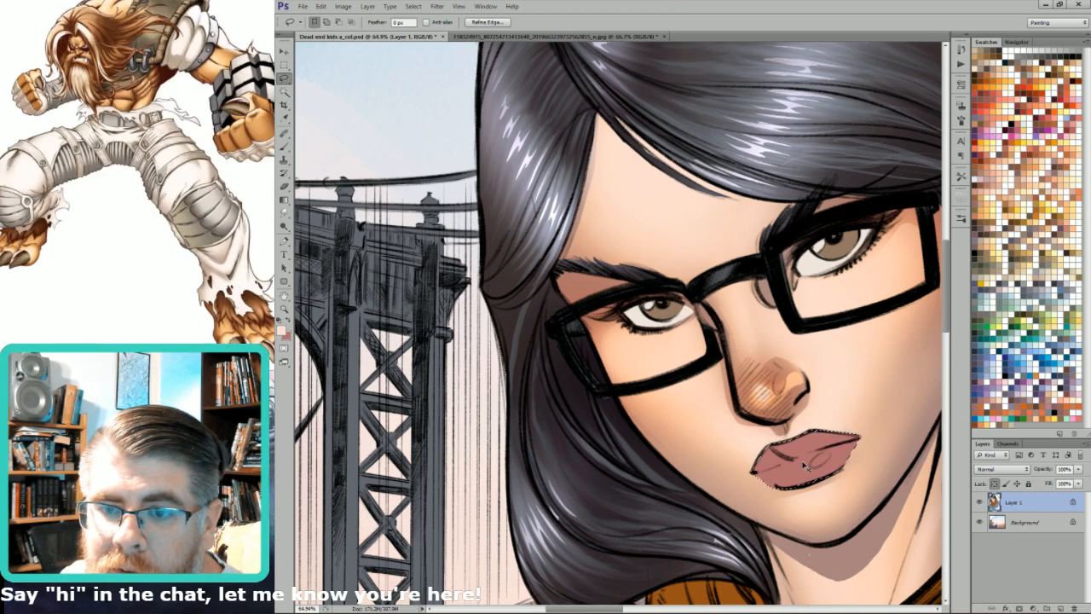
drag(745, 407, 1014, 395)
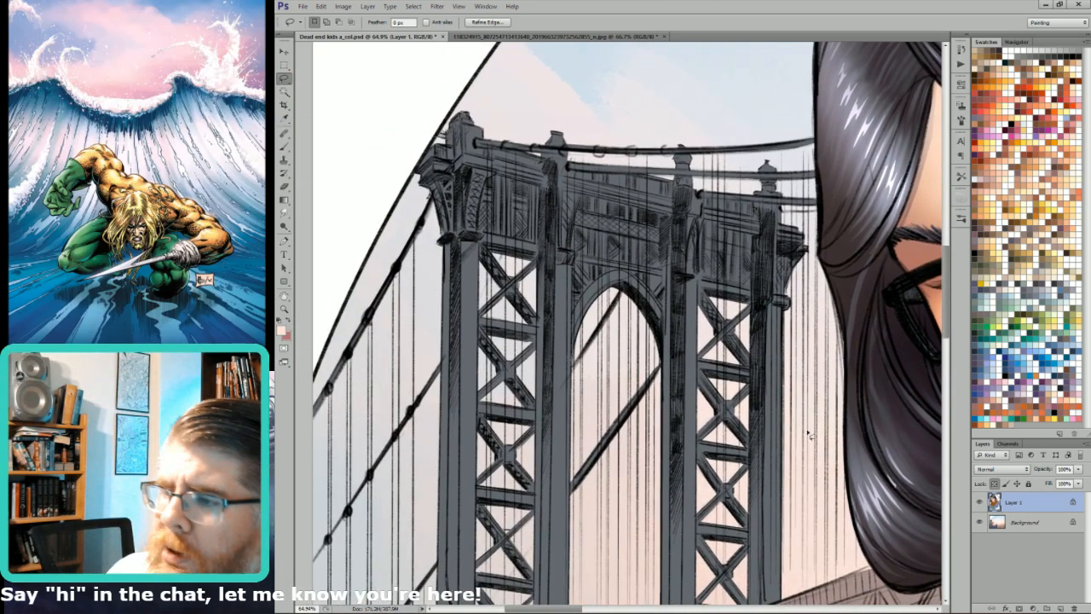
key(ctrl+minus)
key(ctrl+minus)
key(ctrl+minus)
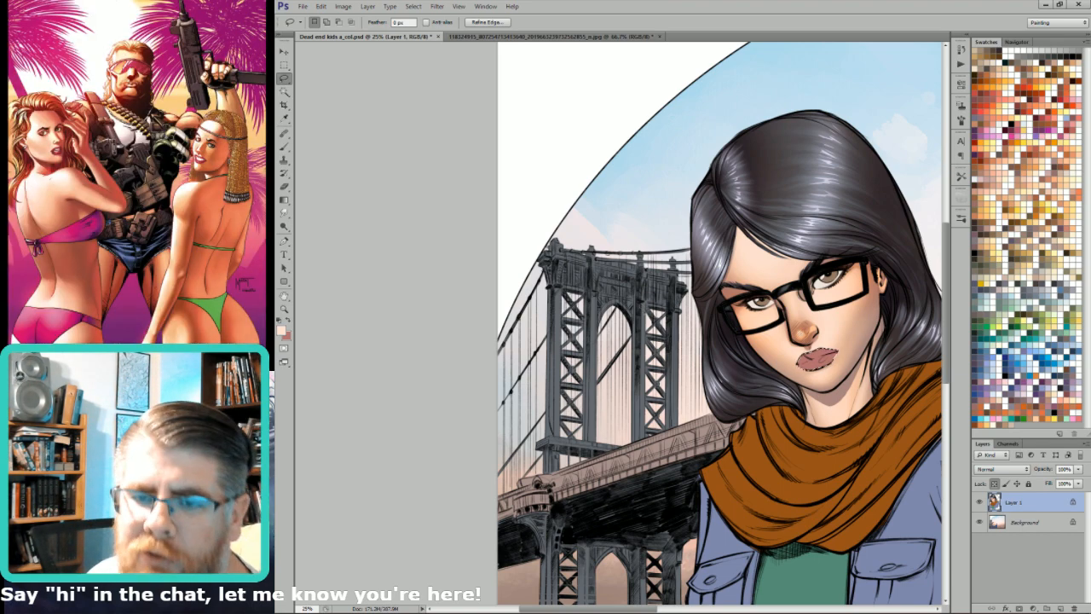
key(ctrl+d)
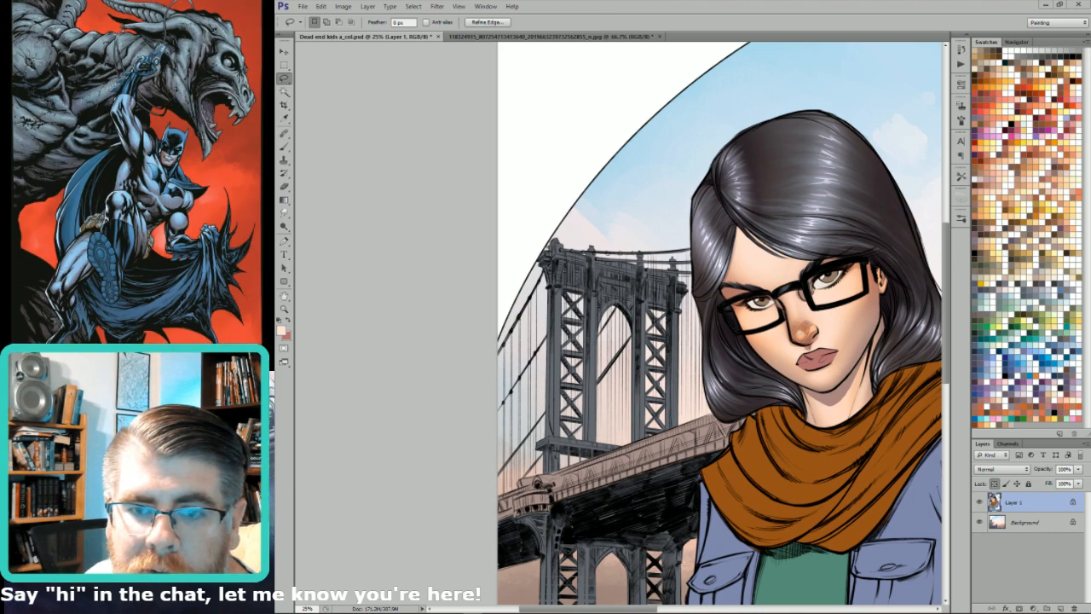
Step: Switch to the browser to view the Manhattan Bridge reference photo and its related search, and move the browser away
drag(276, 49, 815, 75)
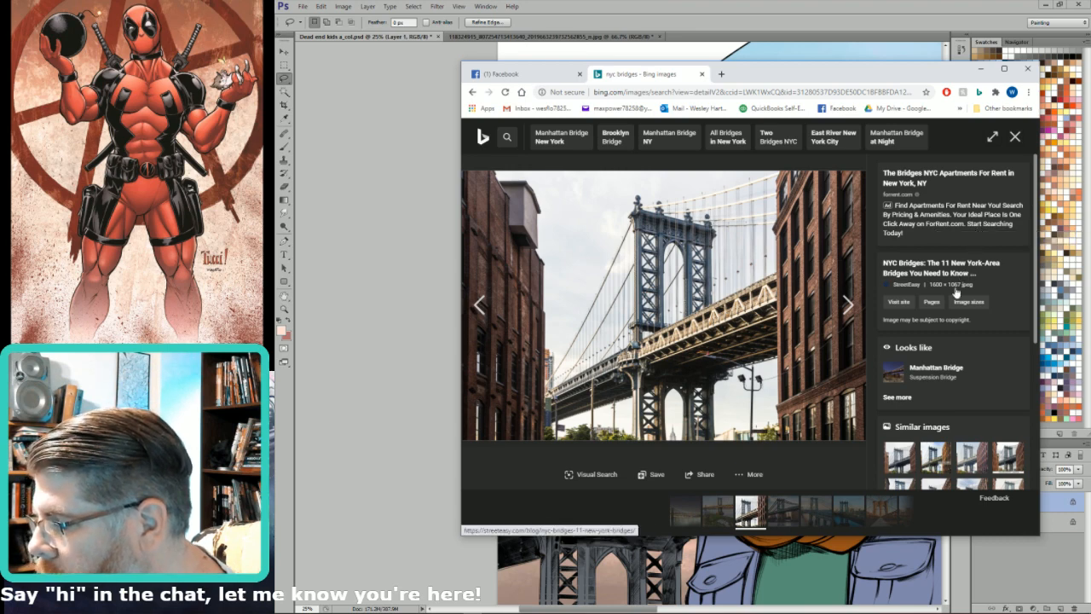
click(937, 369)
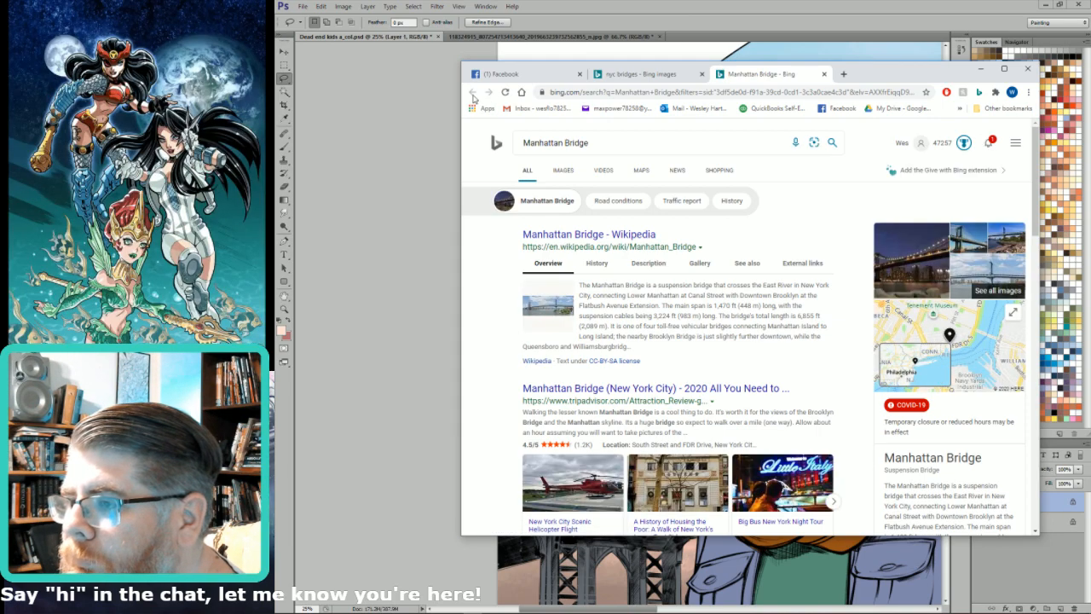
click(823, 74)
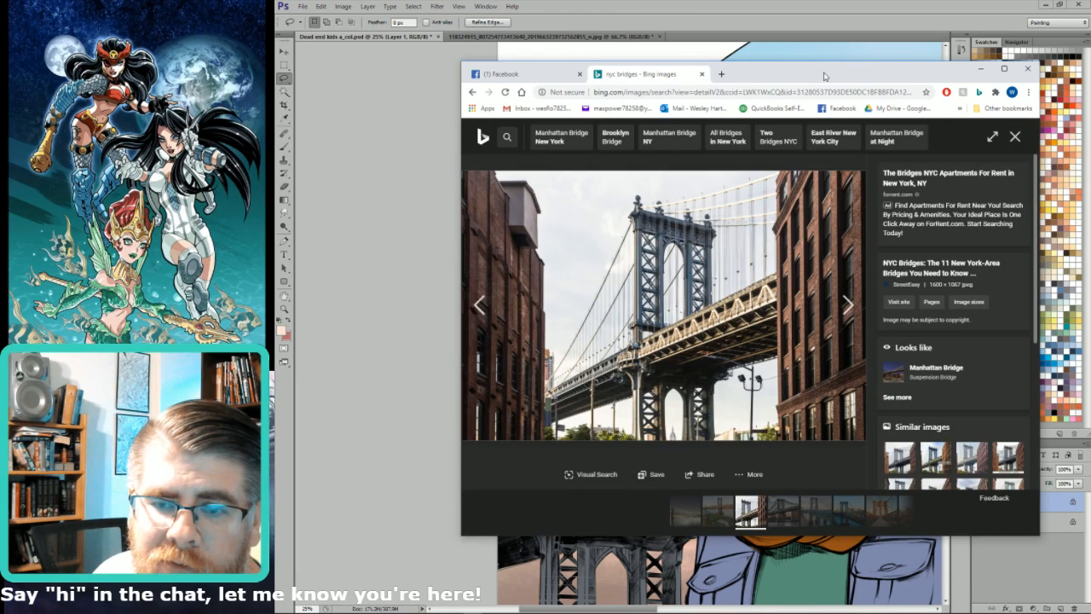
drag(823, 75, 175, 134)
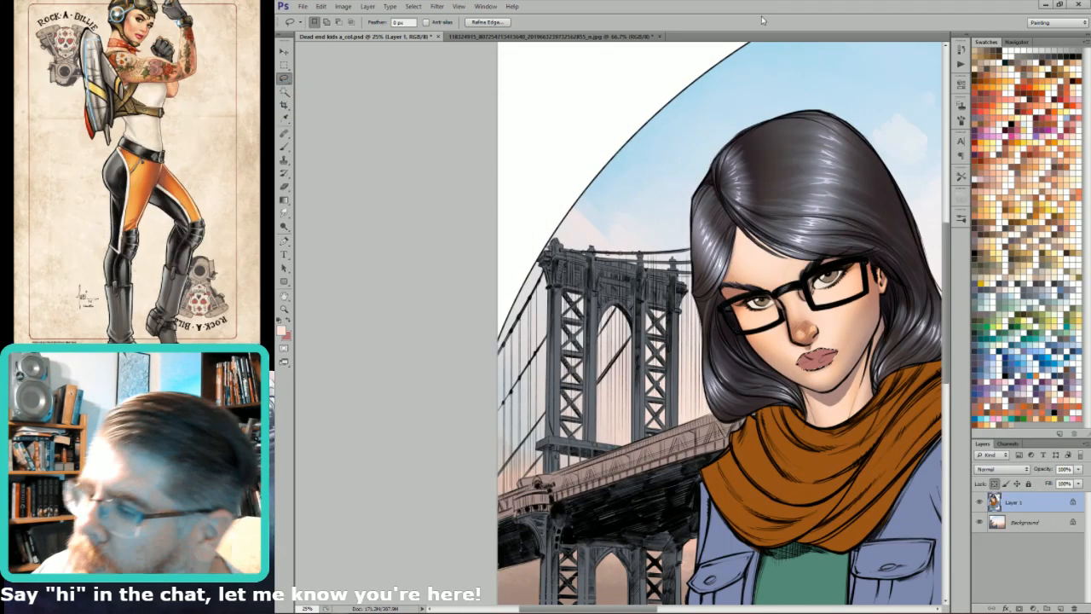
Step: Display only the line-art channel, outline the smoking tower behind the KINCAID building with the Lasso, and deselect it
key(ctrl+minus)
key(ctrl+minus)
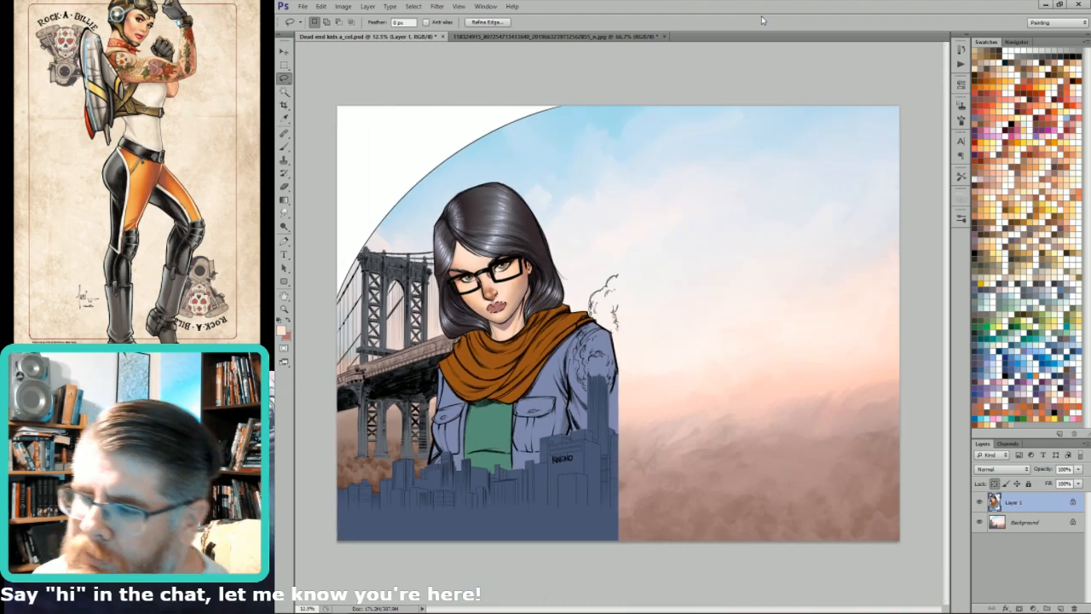
key(ctrl+d)
drag(620, 236, 558, 530)
key(ctrl+6)
mouse_move(635, 452)
mouse_down()
mouse_move(633, 361)
mouse_move(654, 457)
mouse_up()
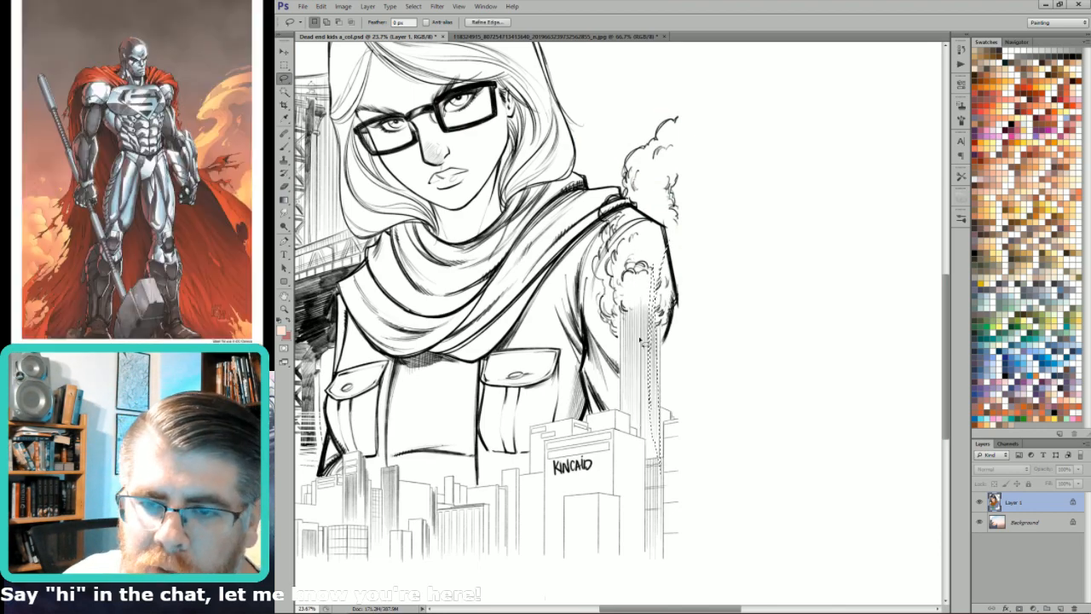
key(ctrl+d)
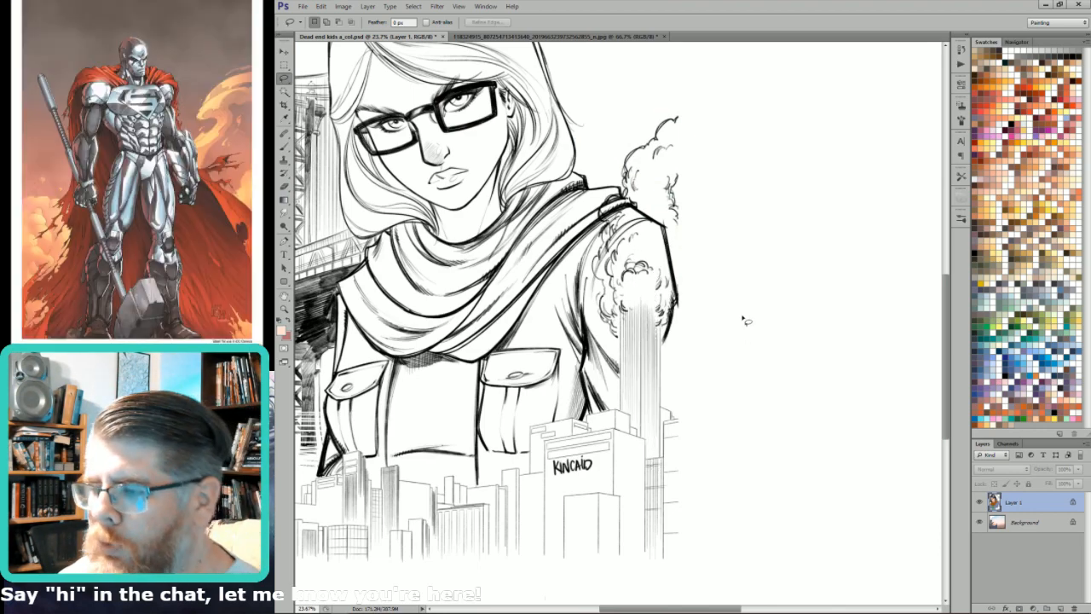
key(ctrl+minus)
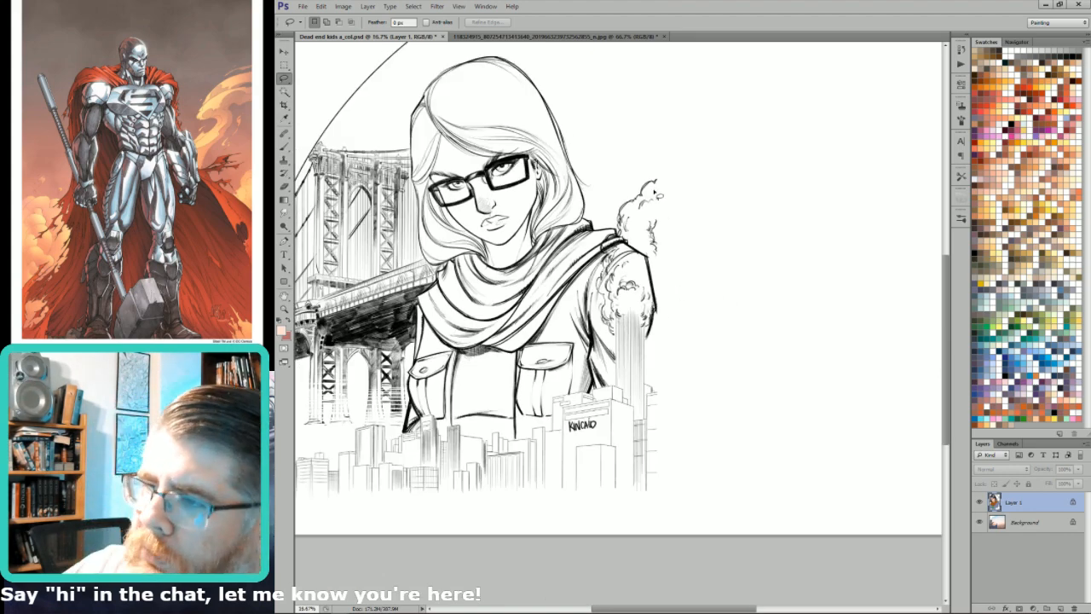
Step: Switch to the pencil layout sketch and loosely outline the upper figures and the central tower with the Lasso to study their placement
click(562, 38)
drag(657, 233, 670, 388)
mouse_move(576, 218)
mouse_down()
mouse_move(560, 438)
mouse_move(686, 453)
mouse_move(679, 223)
mouse_up()
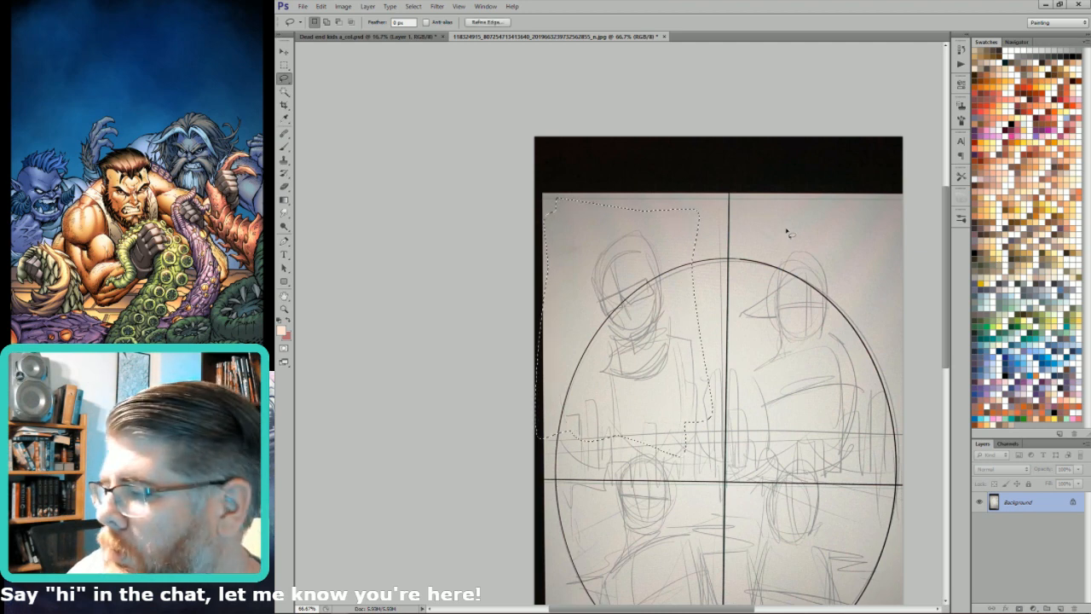
mouse_move(784, 255)
mouse_down()
mouse_move(812, 518)
mouse_move(682, 560)
mouse_move(799, 440)
mouse_move(786, 299)
mouse_up()
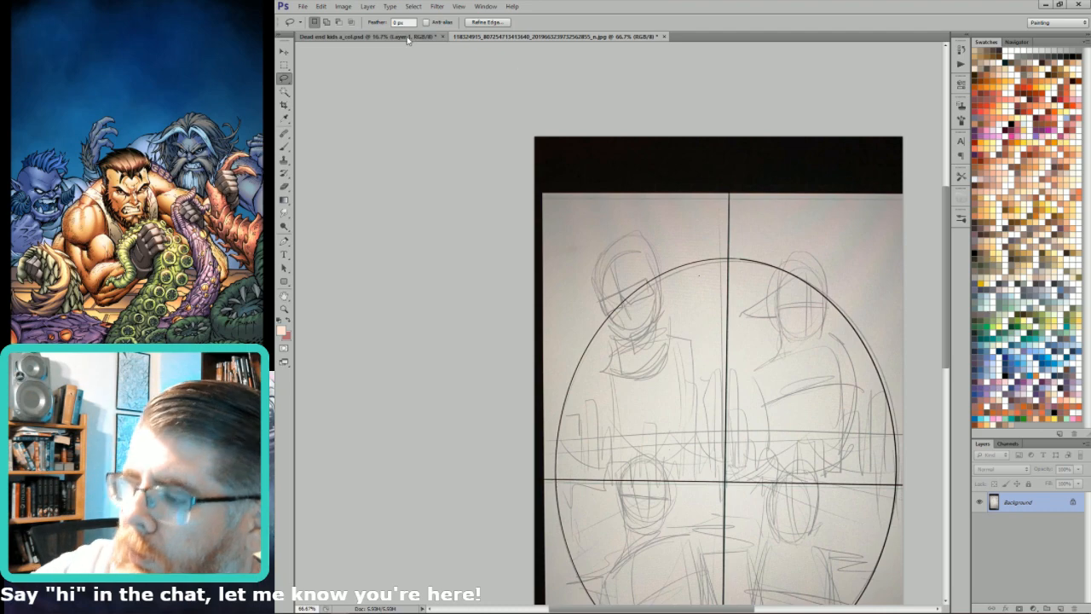
drag(723, 453, 716, 360)
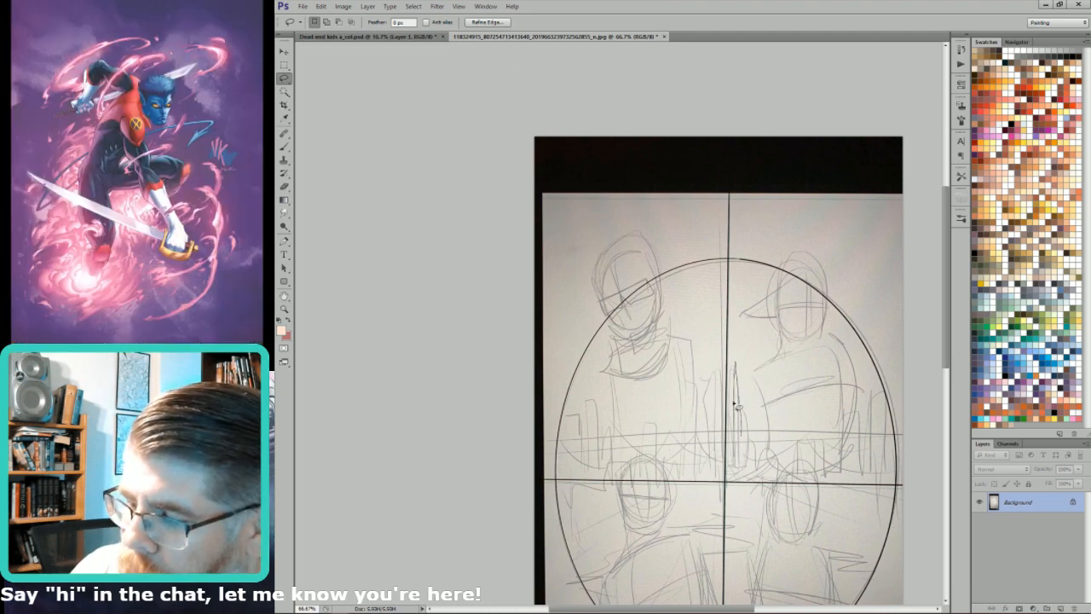
Step: Return to the cover document, show Layer 1 in full colour, and examine the skyline and the woman's face
key(ctrl+Tab)
mouse_move(685, 475)
mouse_down()
mouse_move(690, 317)
mouse_move(681, 473)
mouse_up()
key(ctrl+d)
click(1007, 503)
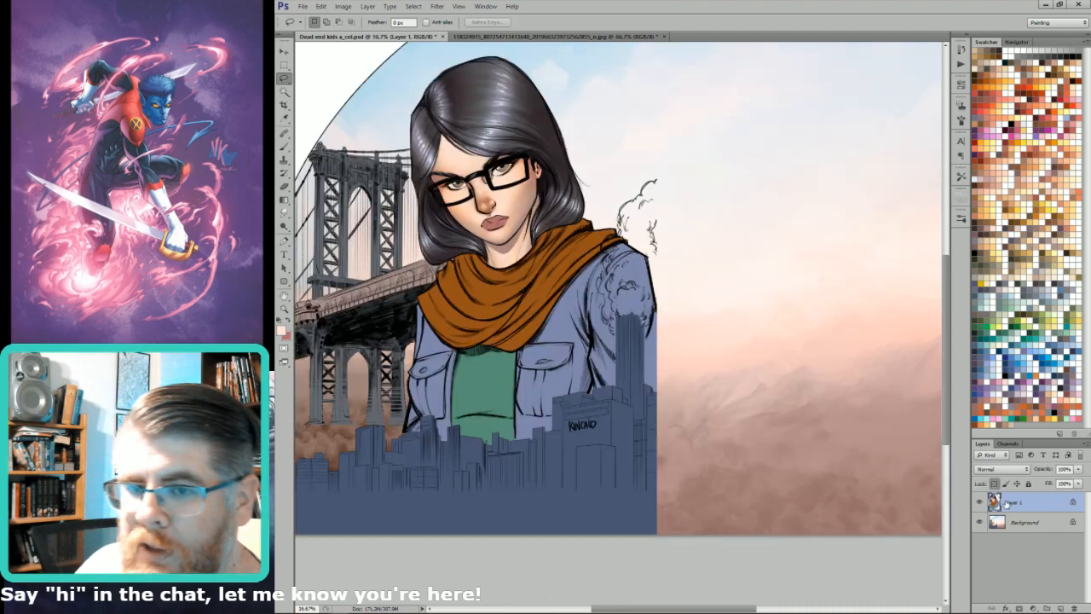
drag(810, 423, 688, 469)
drag(608, 409, 746, 416)
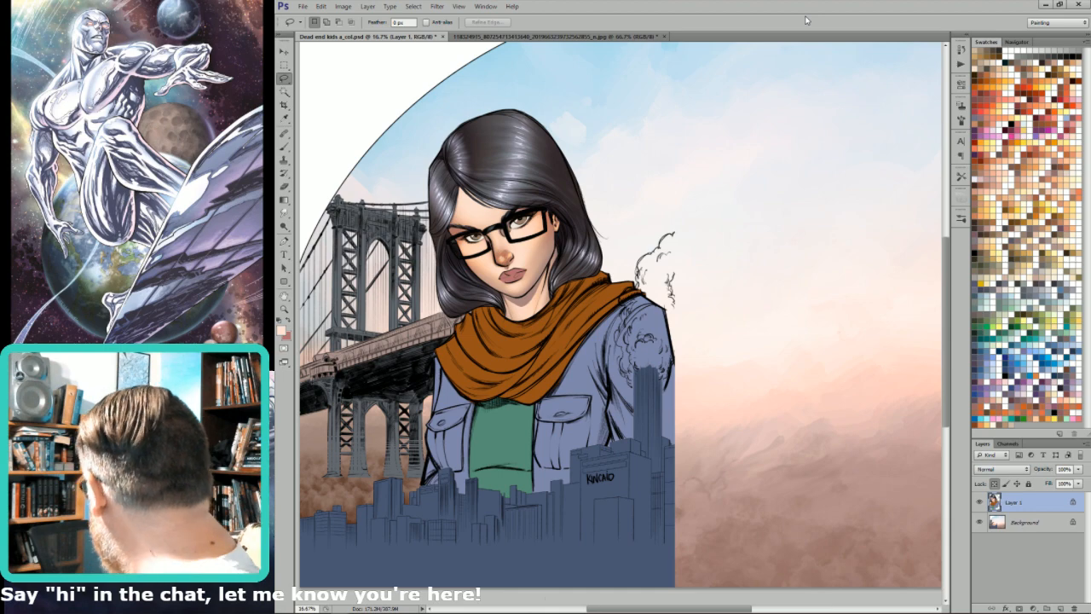
drag(663, 476, 766, 476)
drag(721, 109, 506, 409)
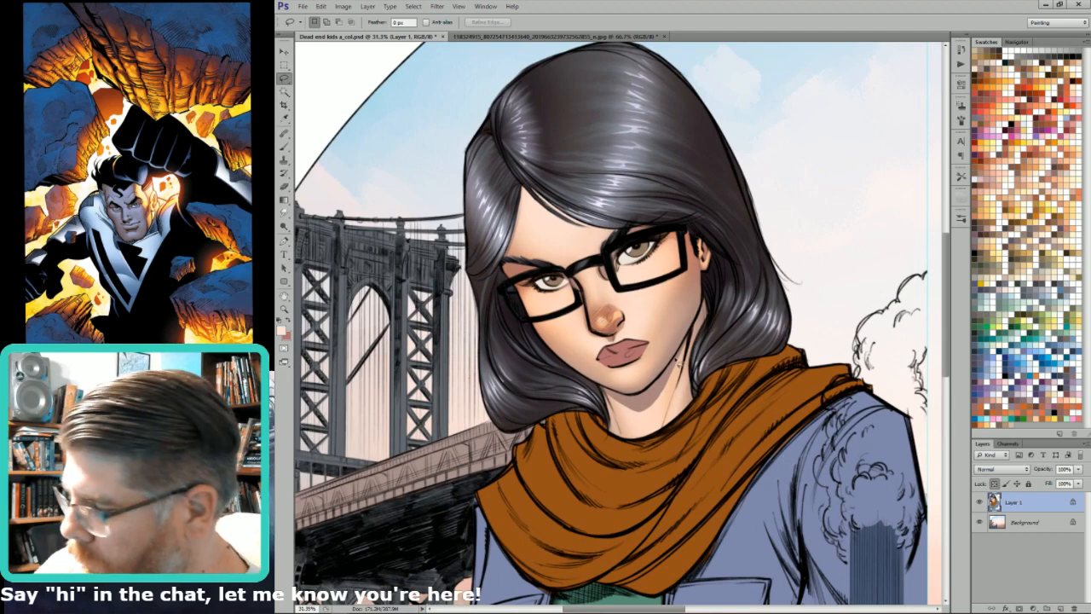
Step: Toggle the visibility of Layer 1 to compare the woman's colours with the bare line art over the background
key(w)
key(ctrl+minus)
key(ctrl+minus)
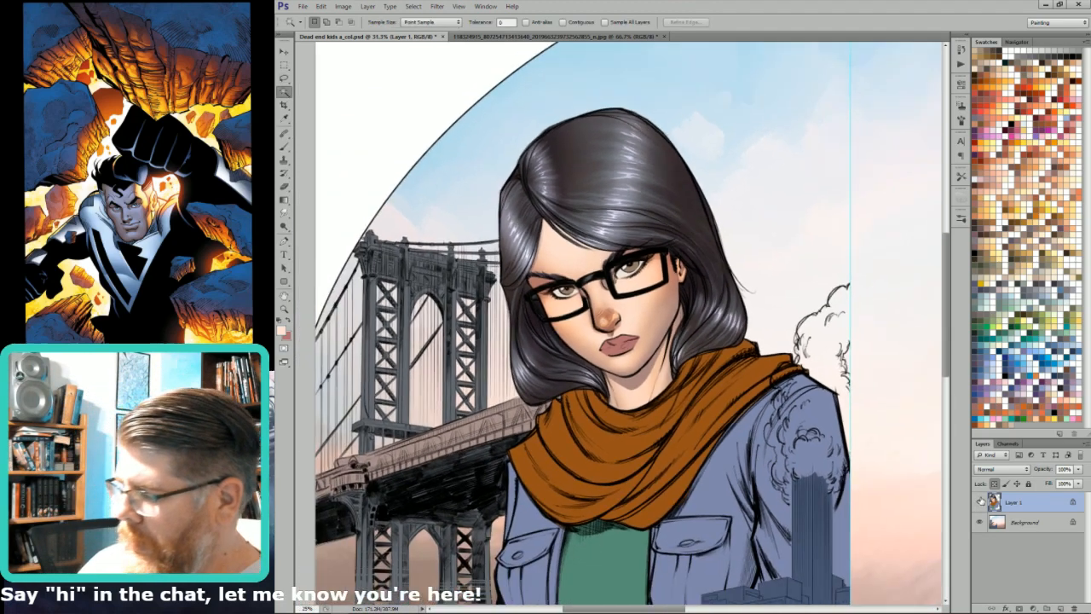
click(979, 502)
click(979, 502)
click(979, 502)
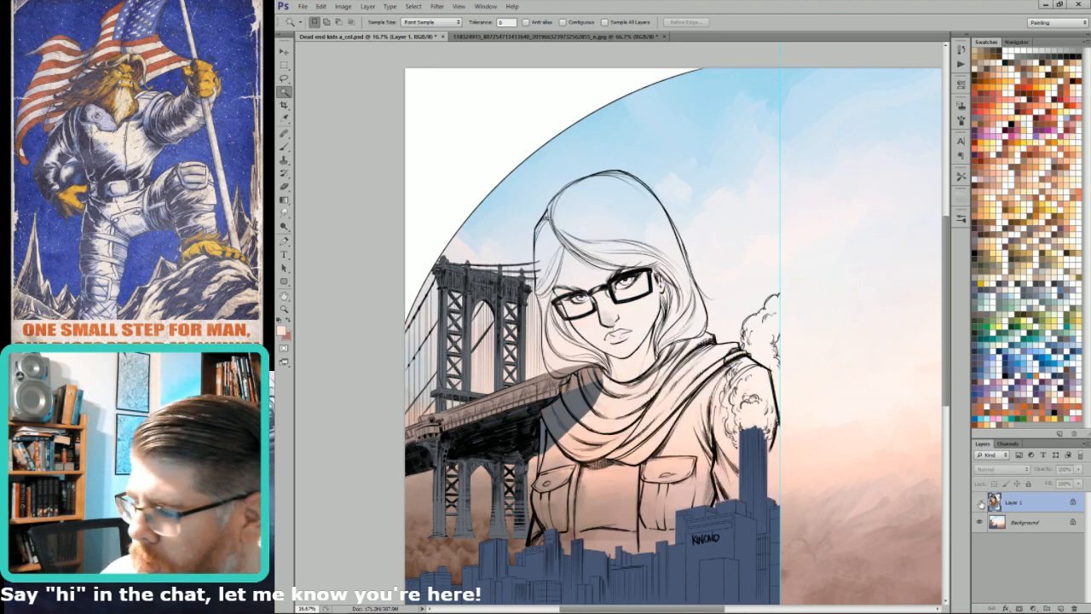
click(979, 502)
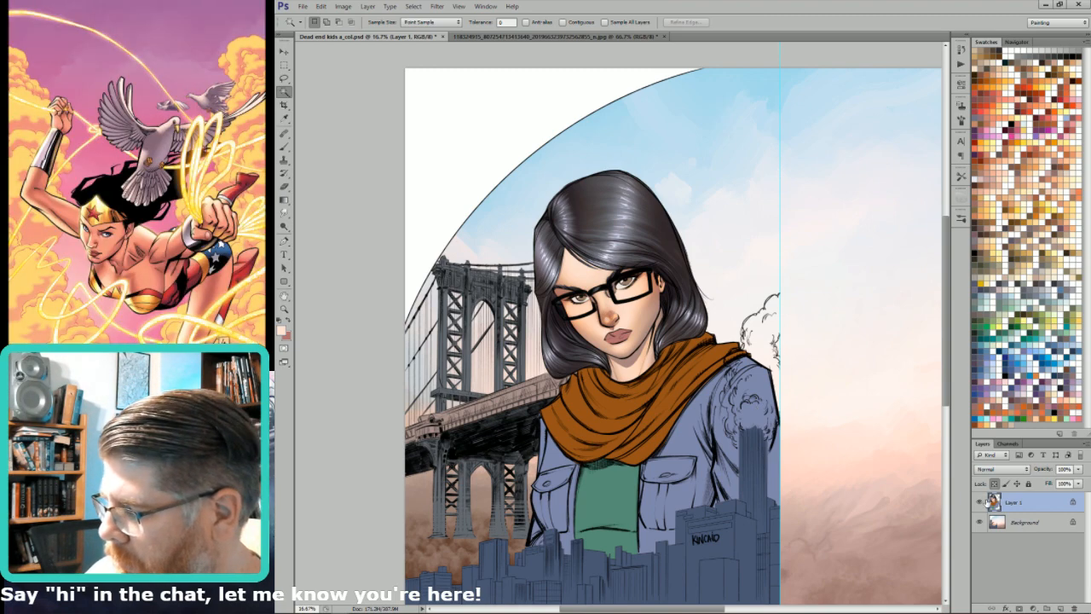
click(979, 503)
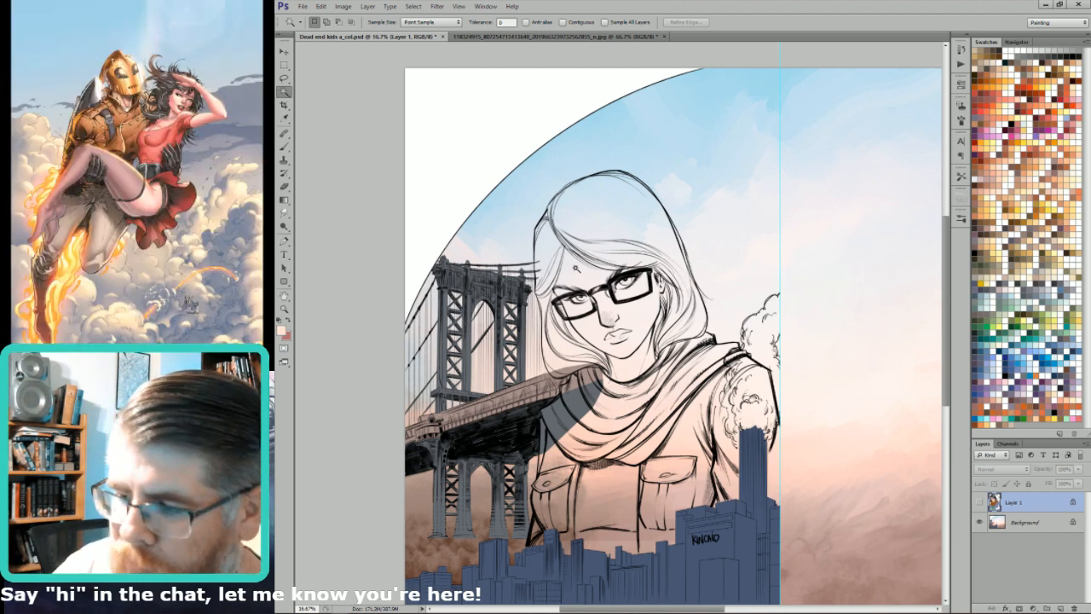
click(979, 503)
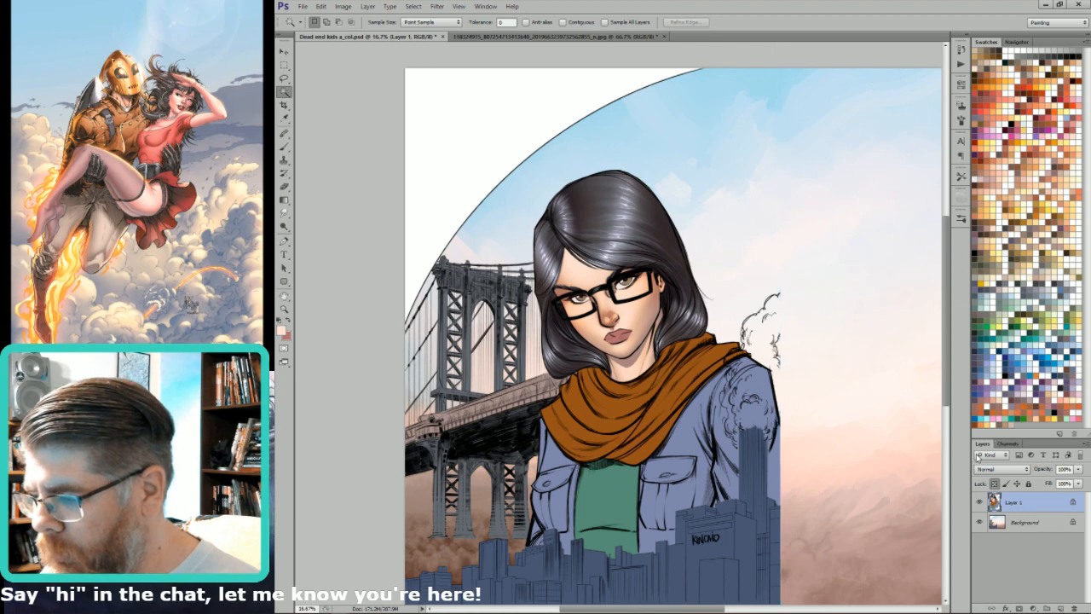
Step: Test the Magic Wand on the empty area beneath the bridge on Layer 1 and clear the selection
drag(765, 496, 781, 477)
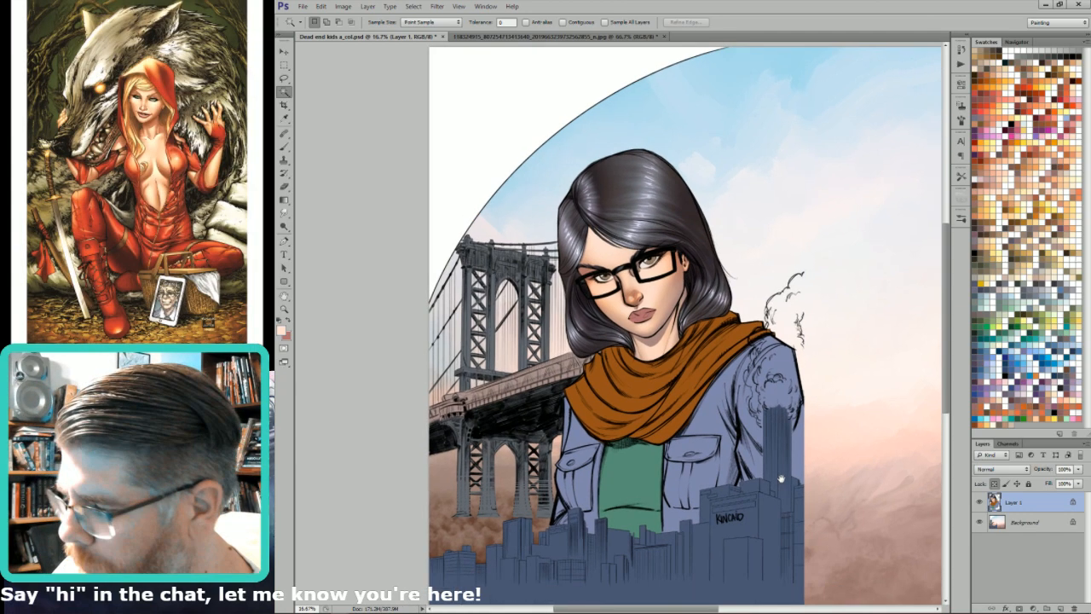
drag(810, 325, 819, 495)
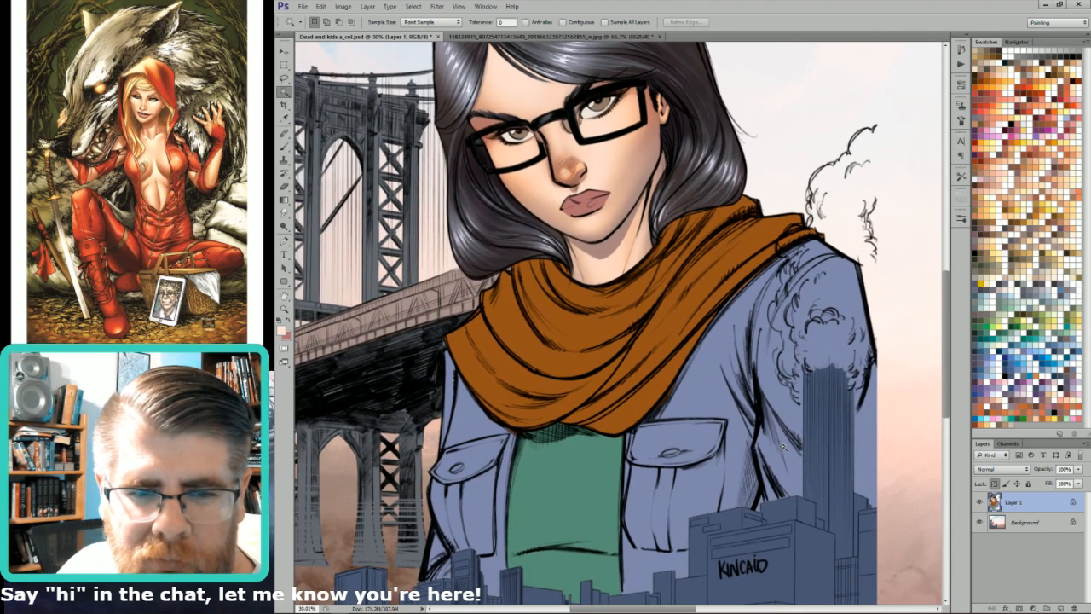
drag(747, 489, 855, 469)
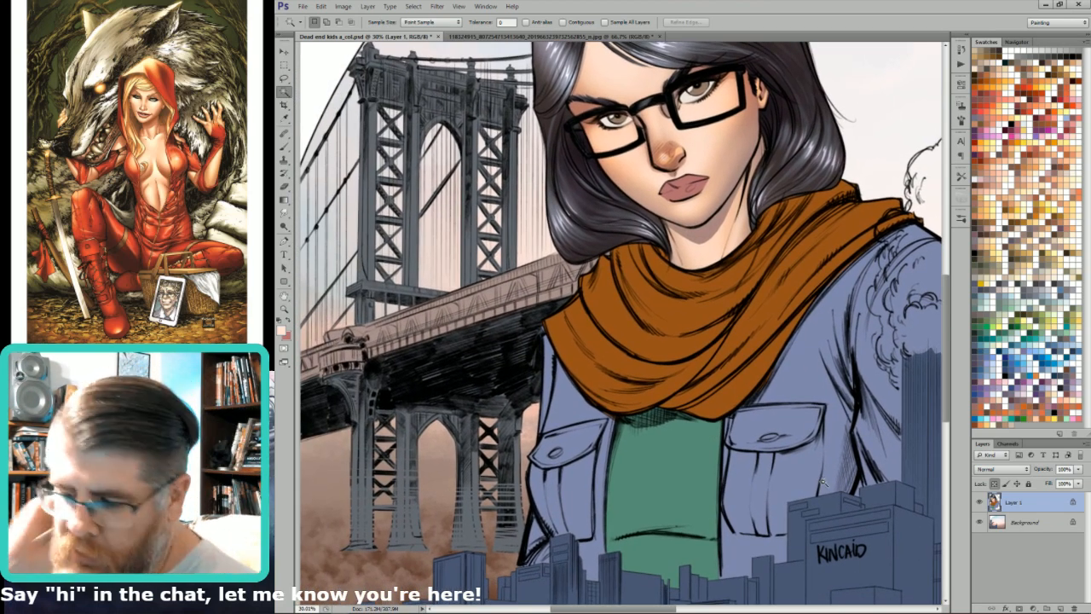
key(ctrl+minus)
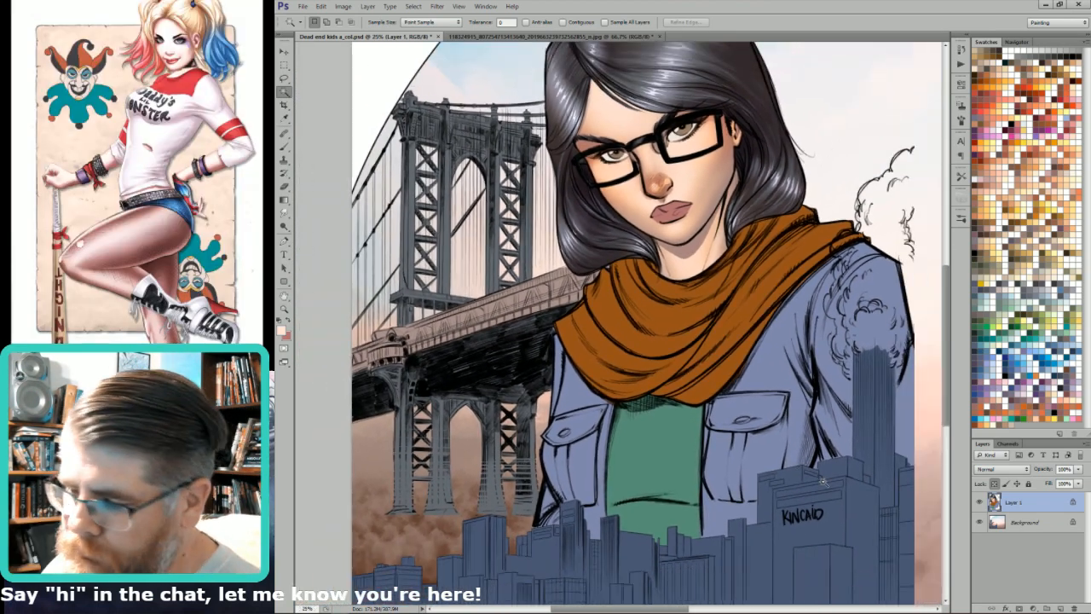
click(410, 420)
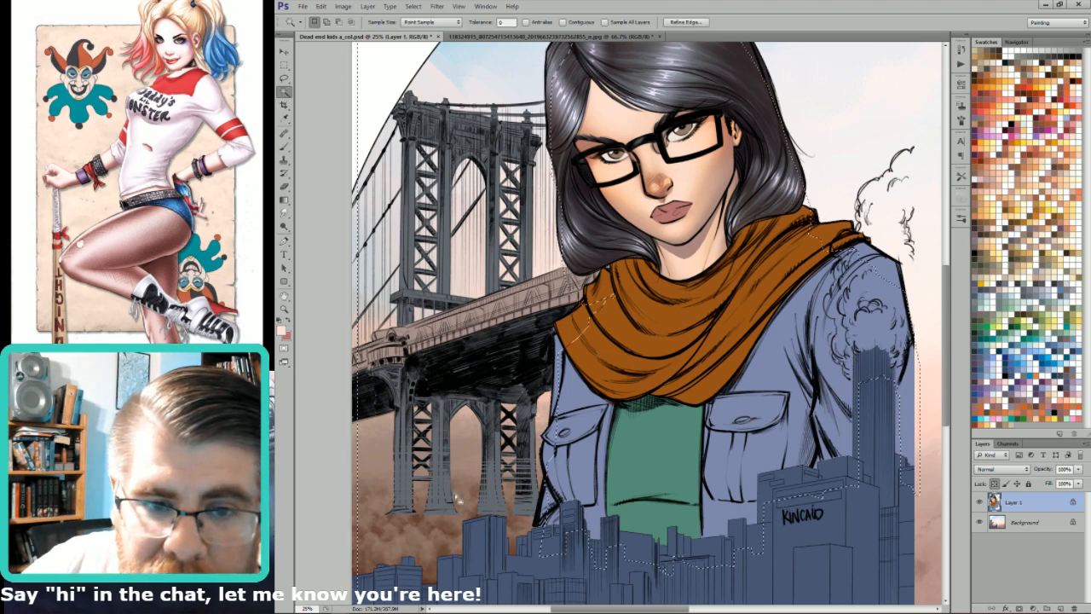
key(ctrl+d)
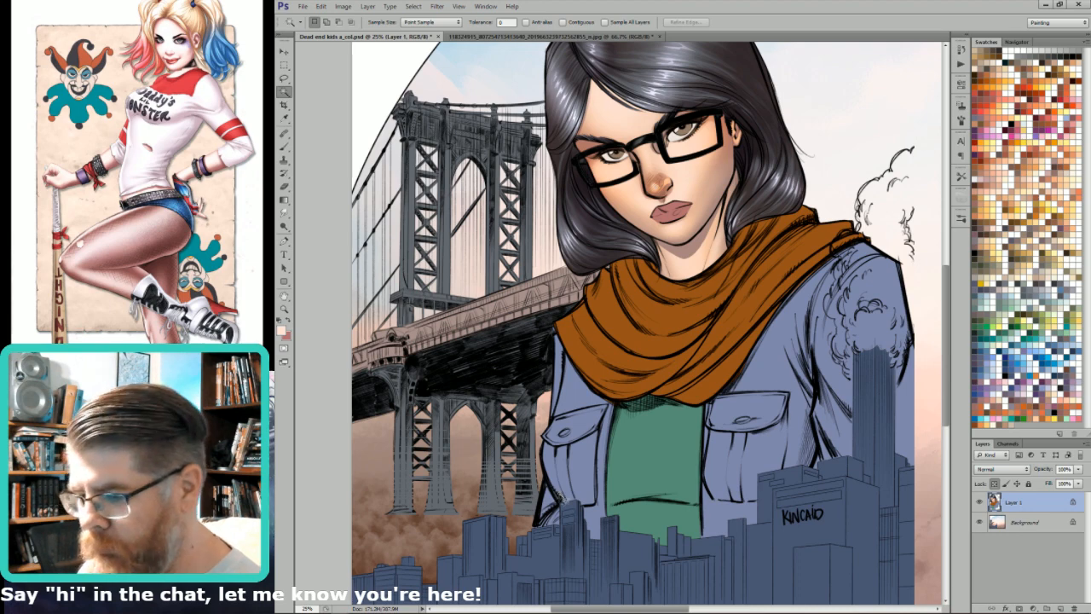
Step: Inspect the city skyline in the line-art channel, tracing the buildings with the Lasso, then deselect and restore the full-colour view
key(l)
drag(865, 509, 860, 435)
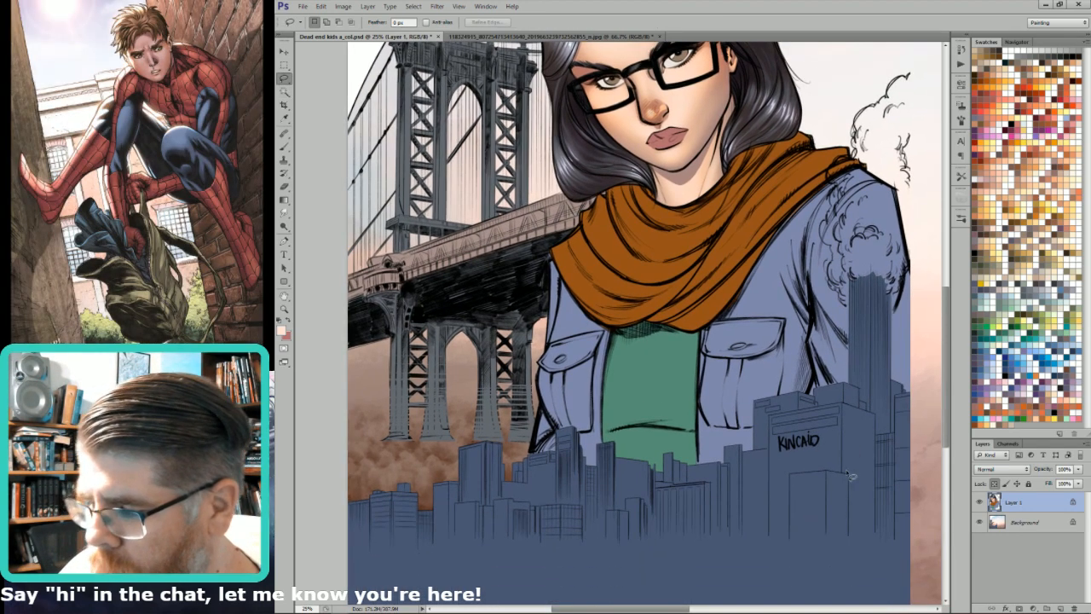
key(ctrl+6)
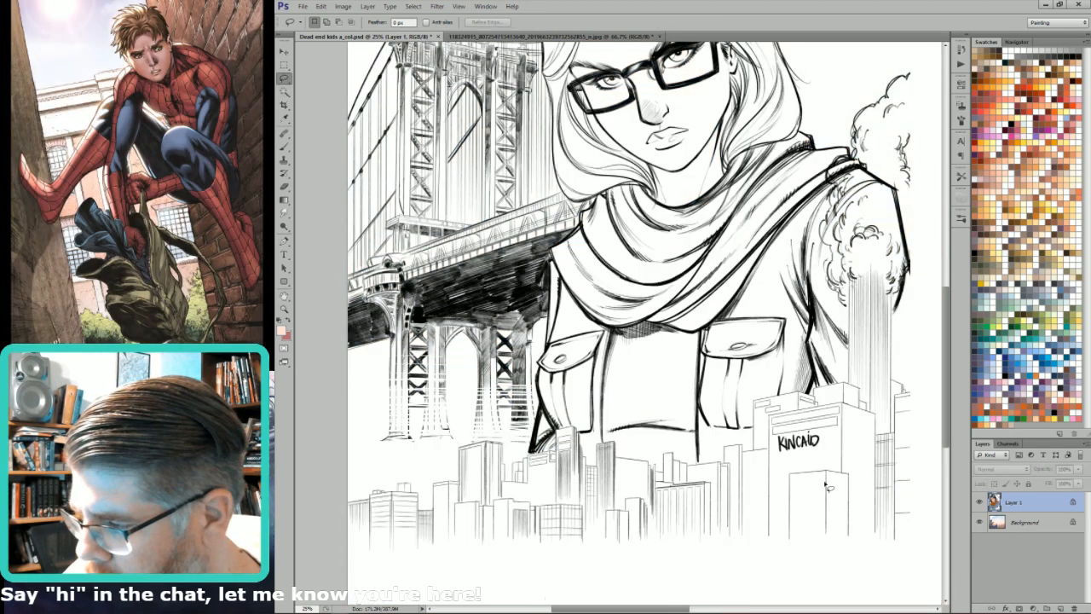
drag(694, 516, 694, 541)
drag(565, 430, 564, 450)
drag(850, 488, 846, 513)
key(ctrl+d)
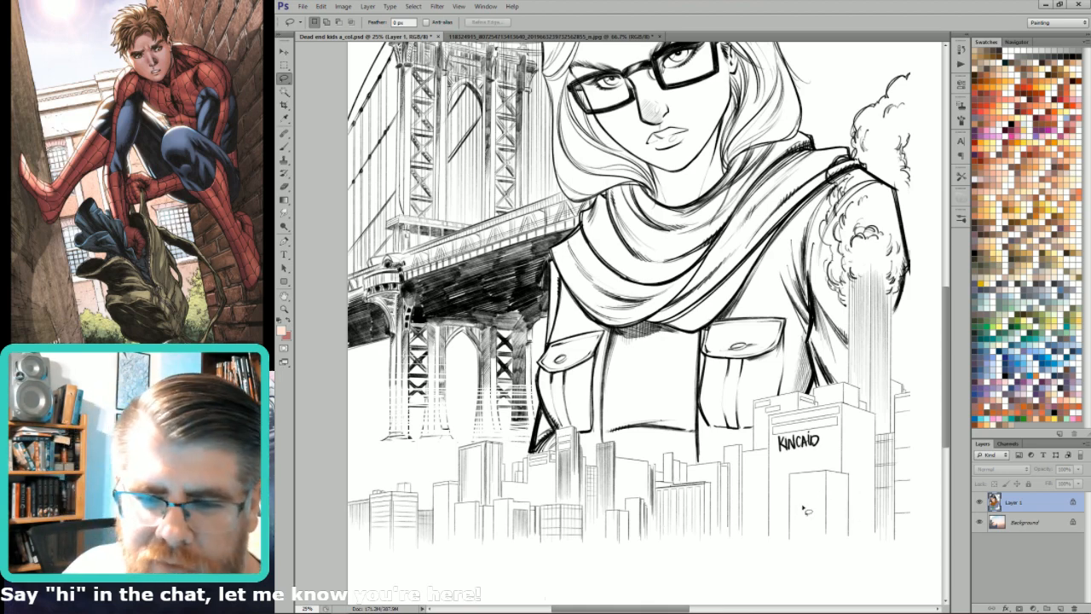
key(ctrl+6)
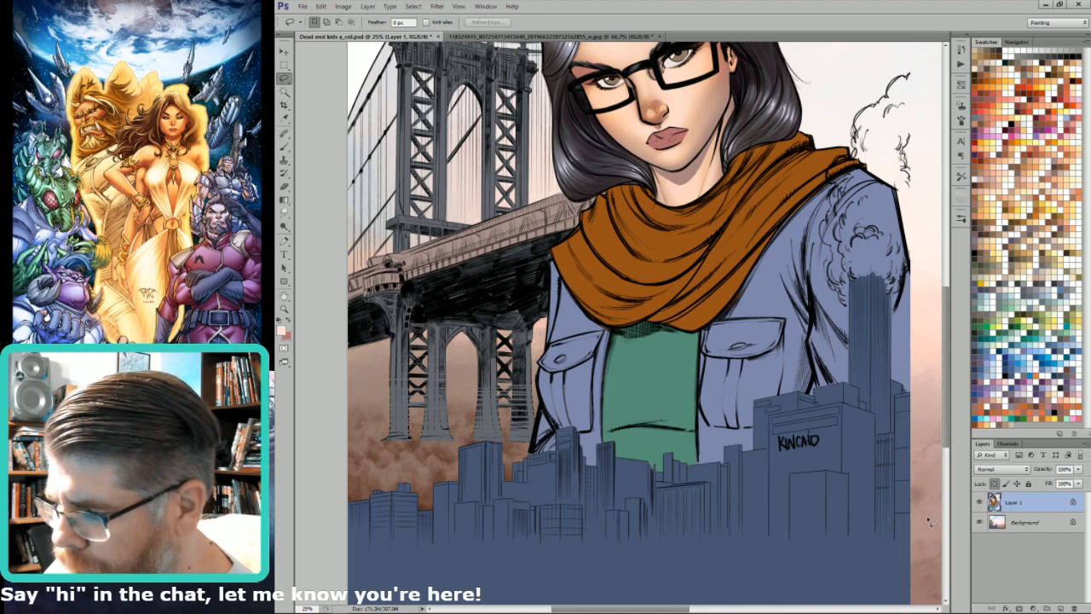
Step: Test Magic Wand selections on the jacket, the scarf and the smoke area, and clear them
scroll(891, 487, up, 1)
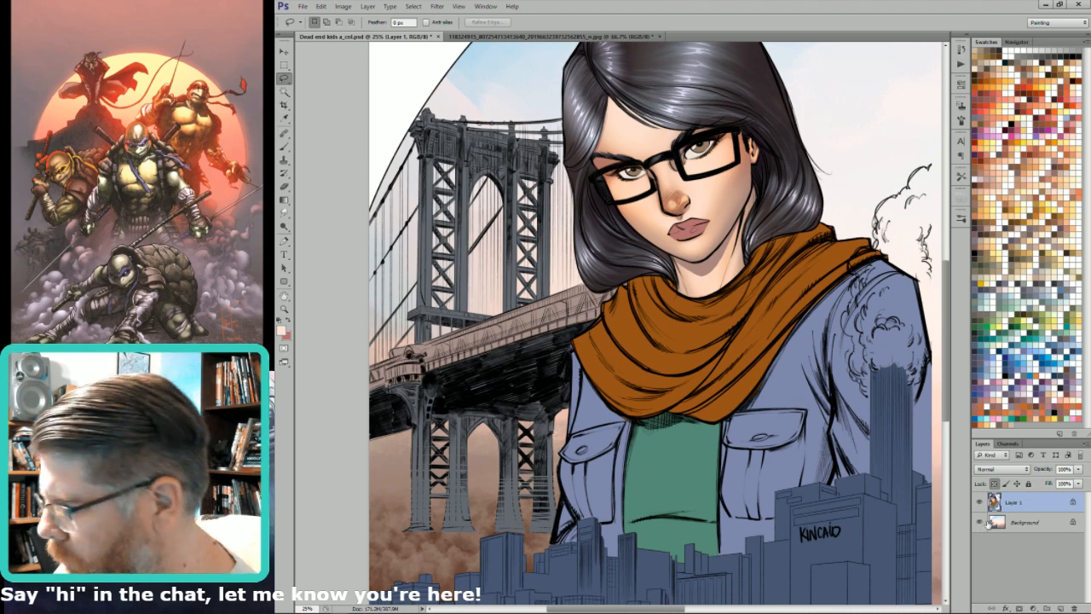
key(w)
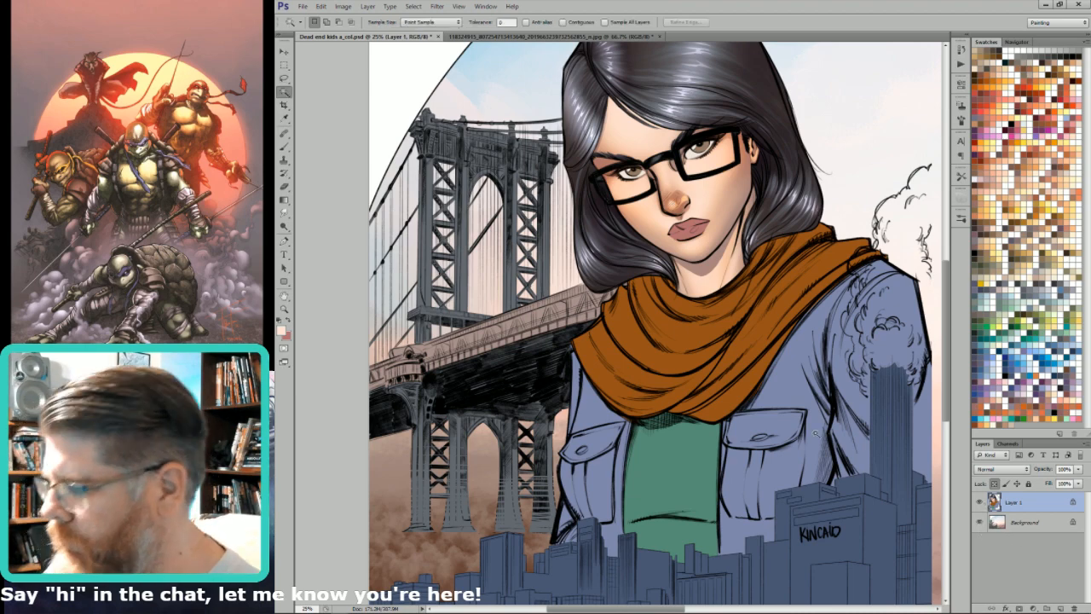
click(833, 437)
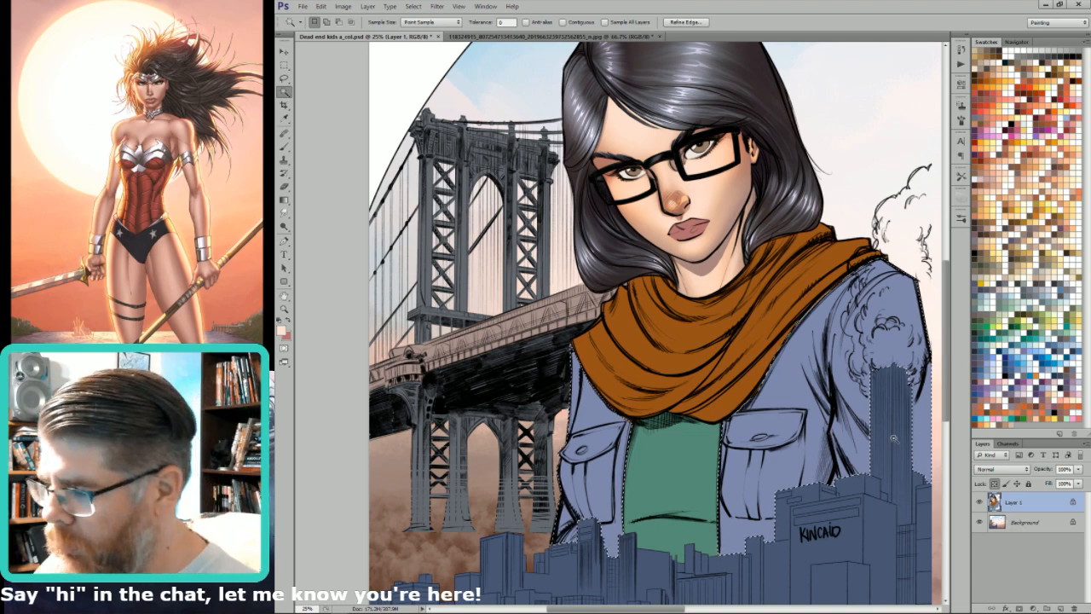
key(ctrl+d)
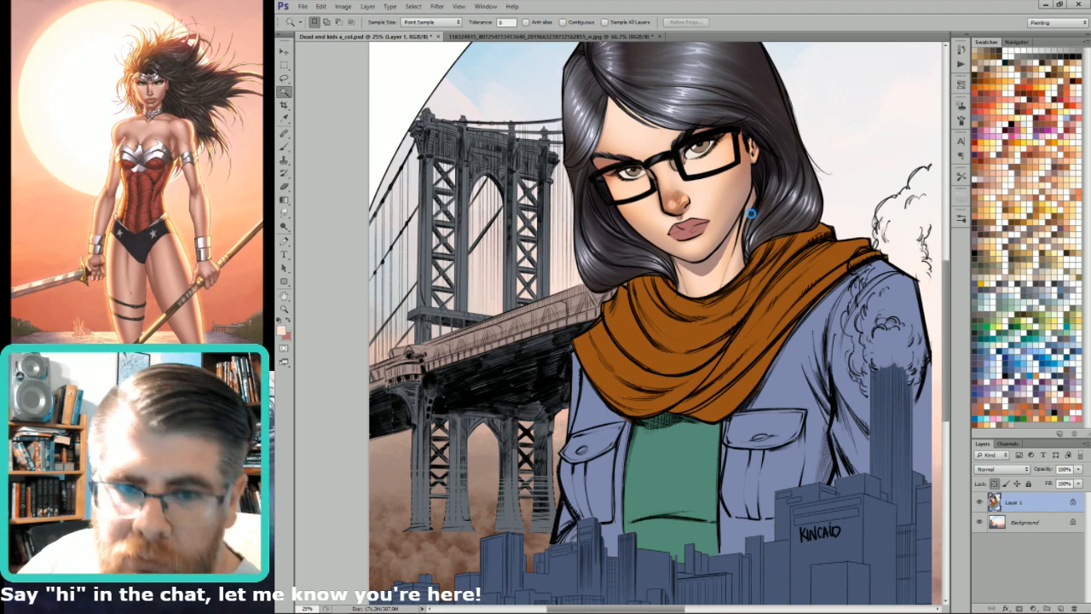
click(756, 322)
click(917, 177)
key(ctrl+d)
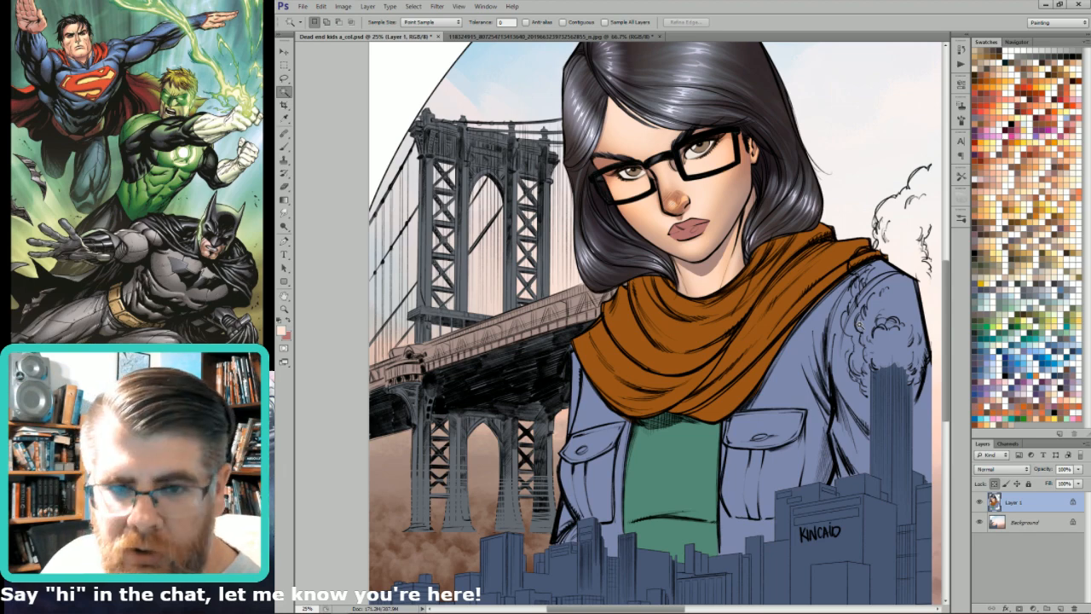
Step: Select the jacket with the Magic Wand and shade it upward from the skyline with a dark blue linear gradient at 40% opacity
drag(809, 494, 789, 494)
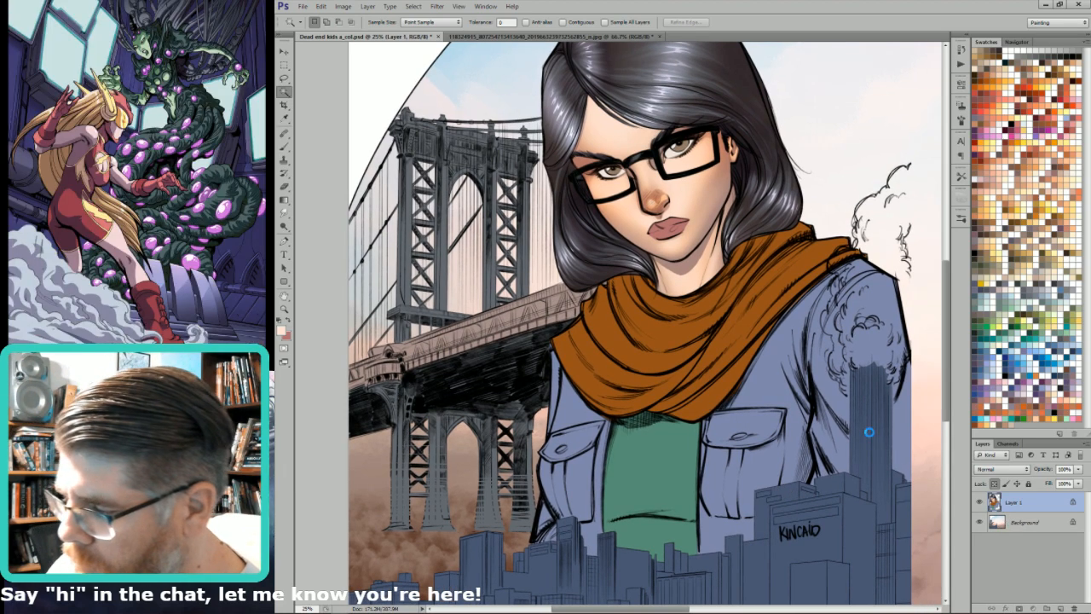
click(897, 524)
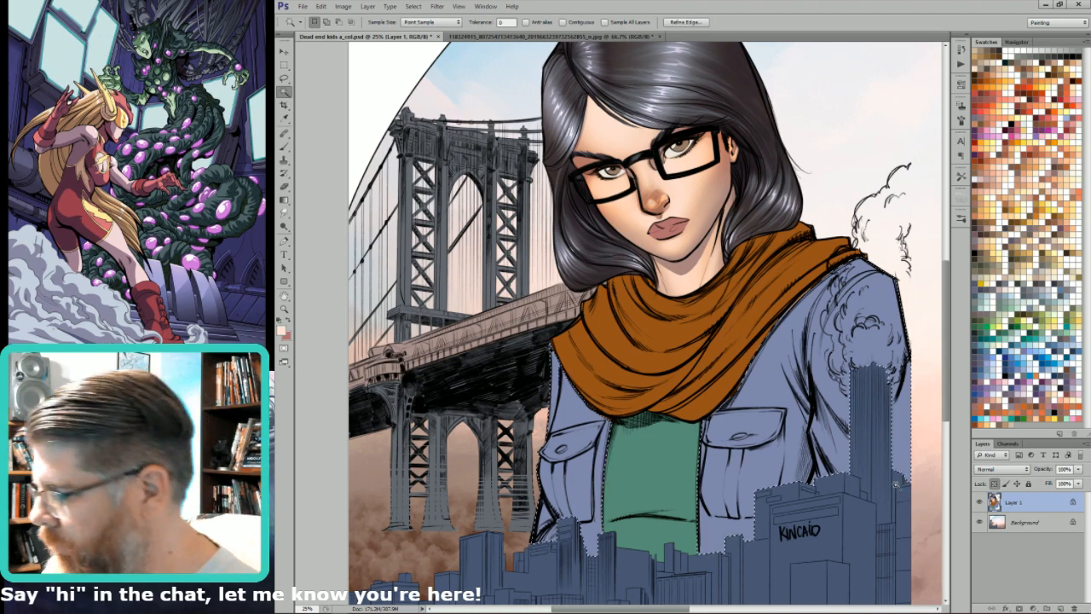
click(975, 375)
key(g)
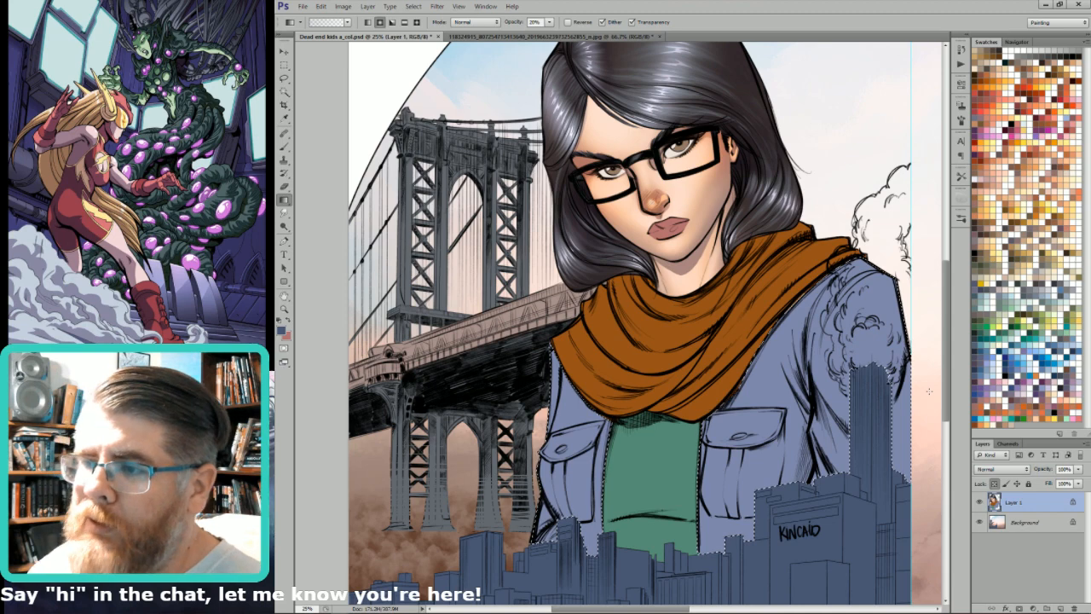
key(bracketleft)
key(4)
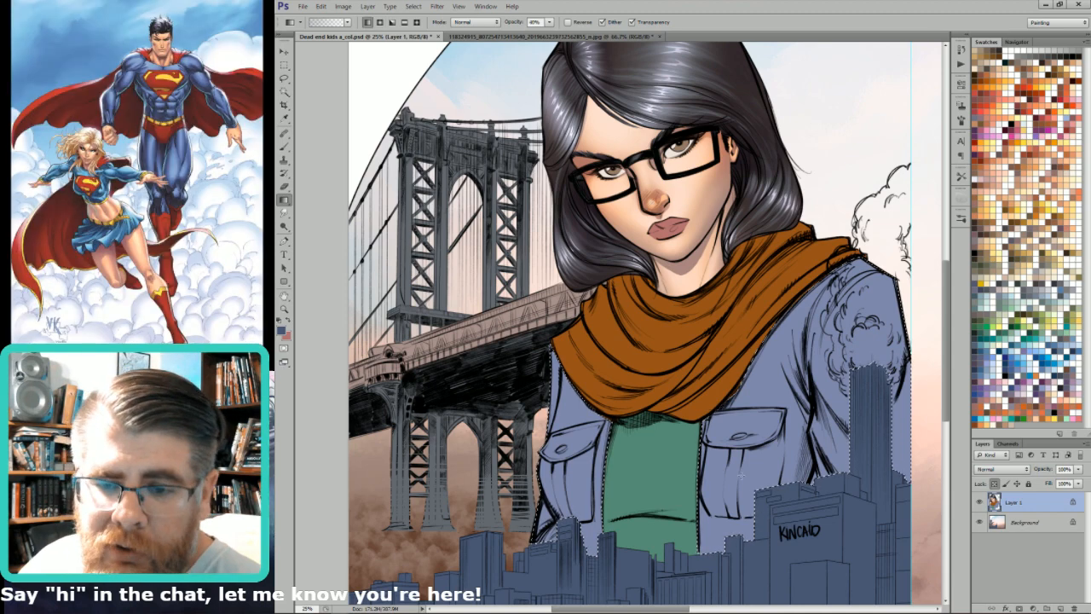
drag(781, 520, 741, 202)
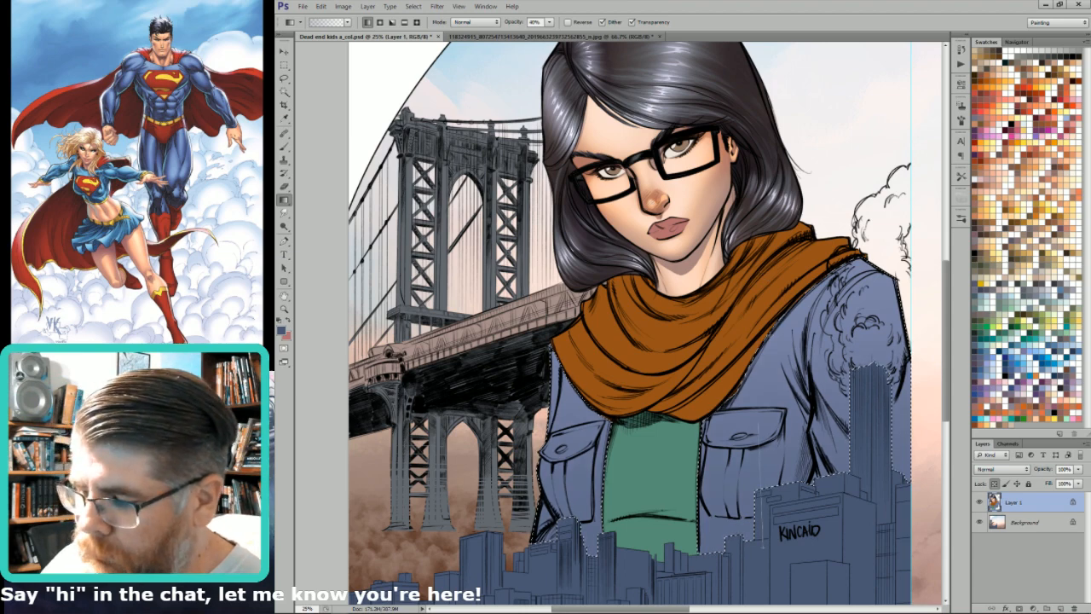
key(ctrl+d)
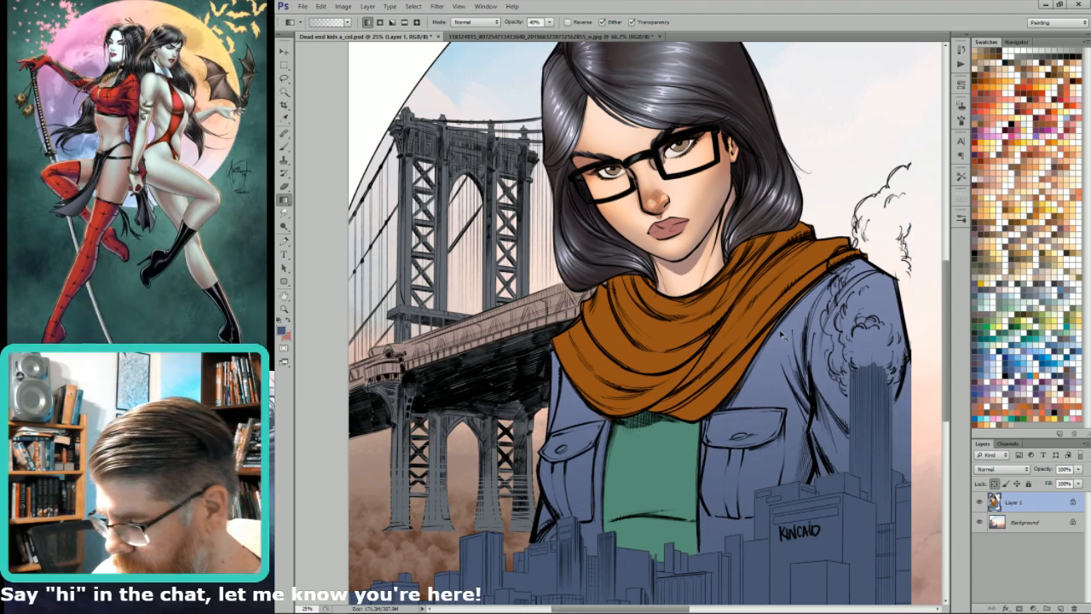
Step: Add a new layer and lasso the jacket front between the scarf and the sleeve, skirting the chest pocket beside the signed building
key(ctrl+shift+alt+n)
key(l)
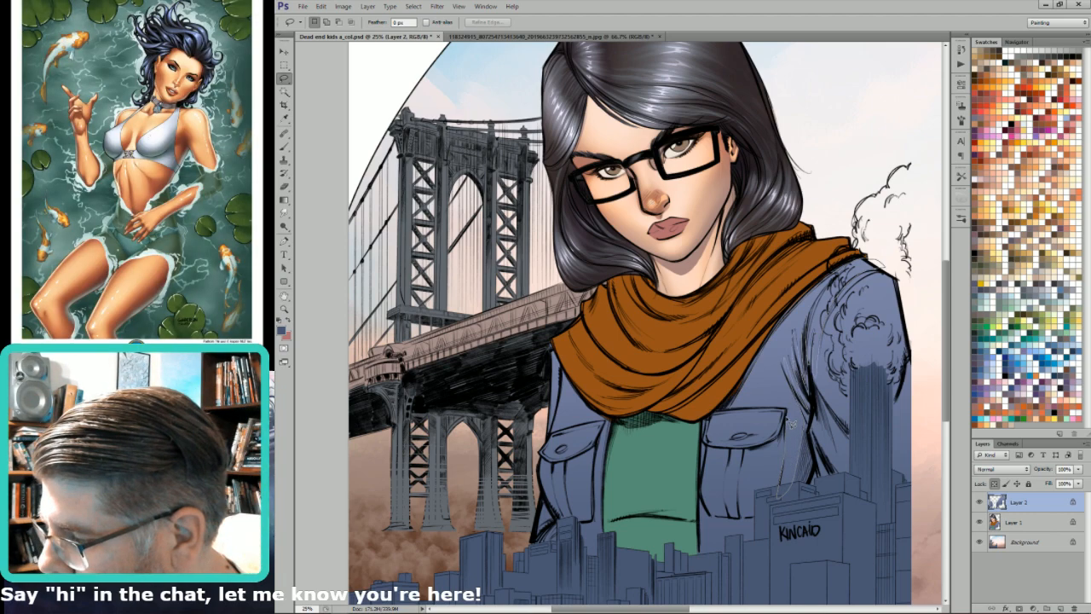
drag(787, 414, 731, 412)
drag(762, 481, 779, 462)
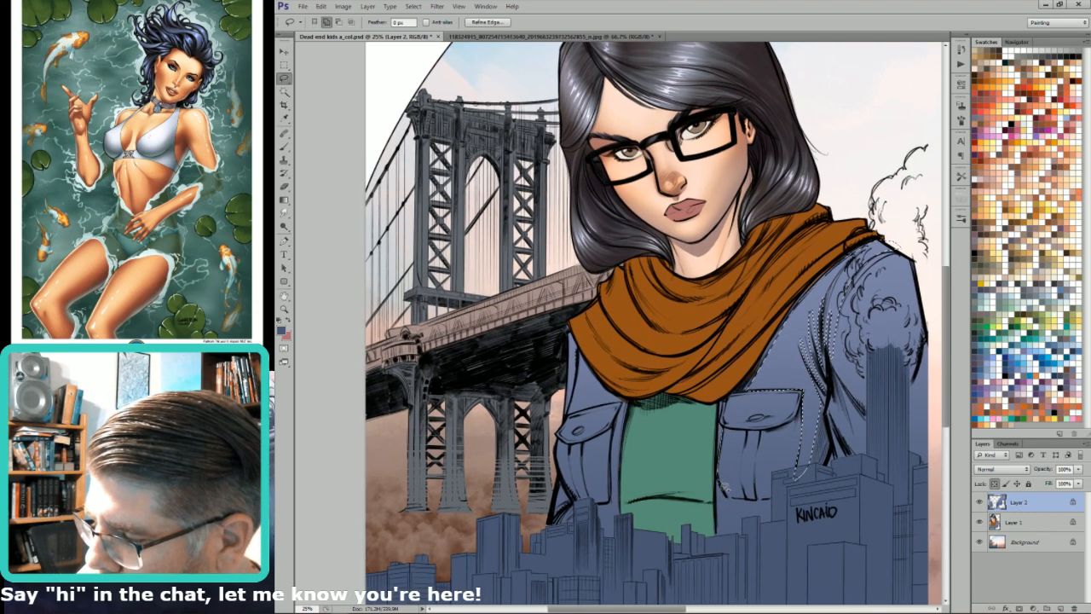
mouse_move(788, 500)
mouse_down()
mouse_move(780, 539)
mouse_move(730, 555)
mouse_move(722, 417)
mouse_up()
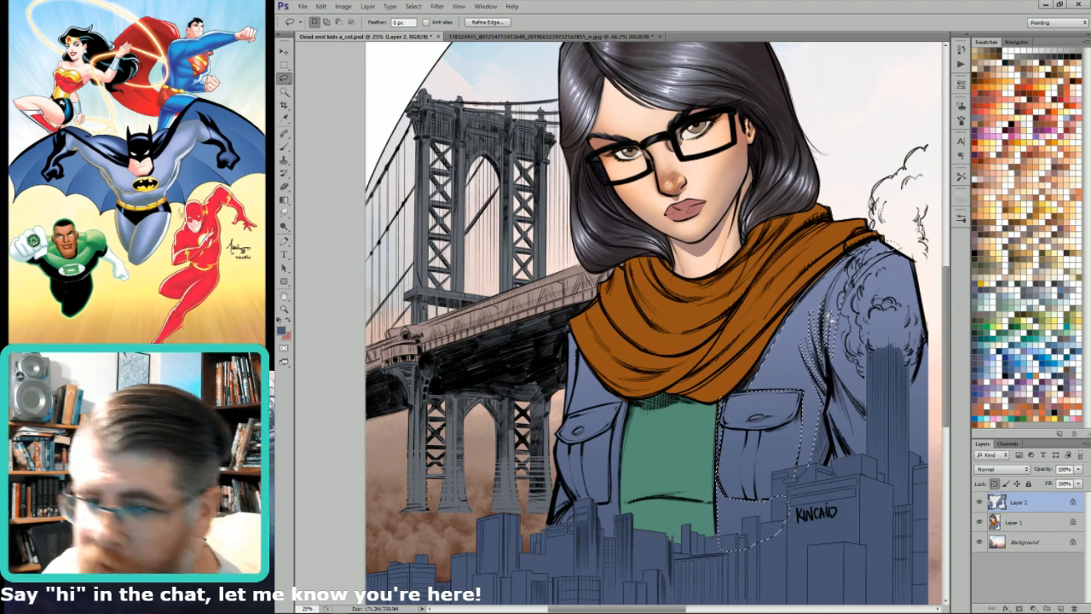
drag(819, 303, 814, 306)
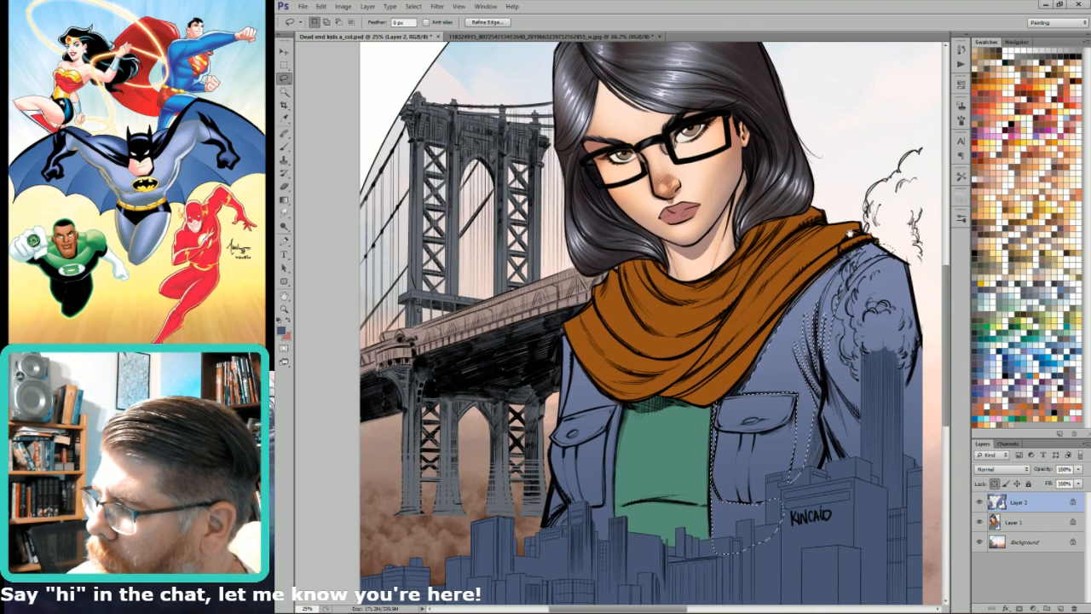
Step: Add the shoulder and upper sleeve around the smoke drawing to the lasso selection
key(shift)
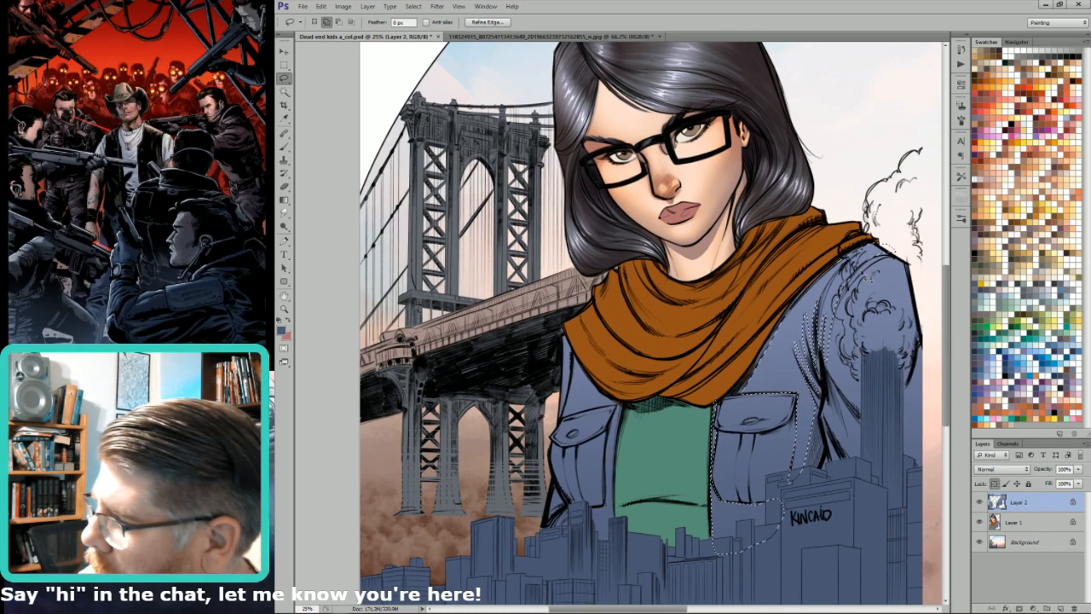
key(alt)
key(shift)
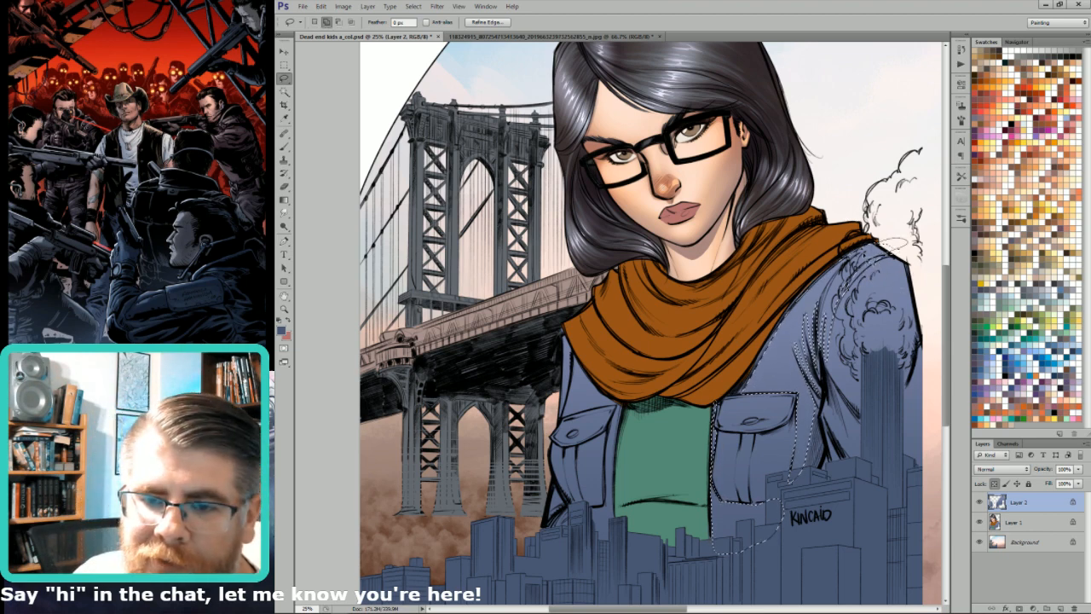
key(ctrl+;)
key(shift)
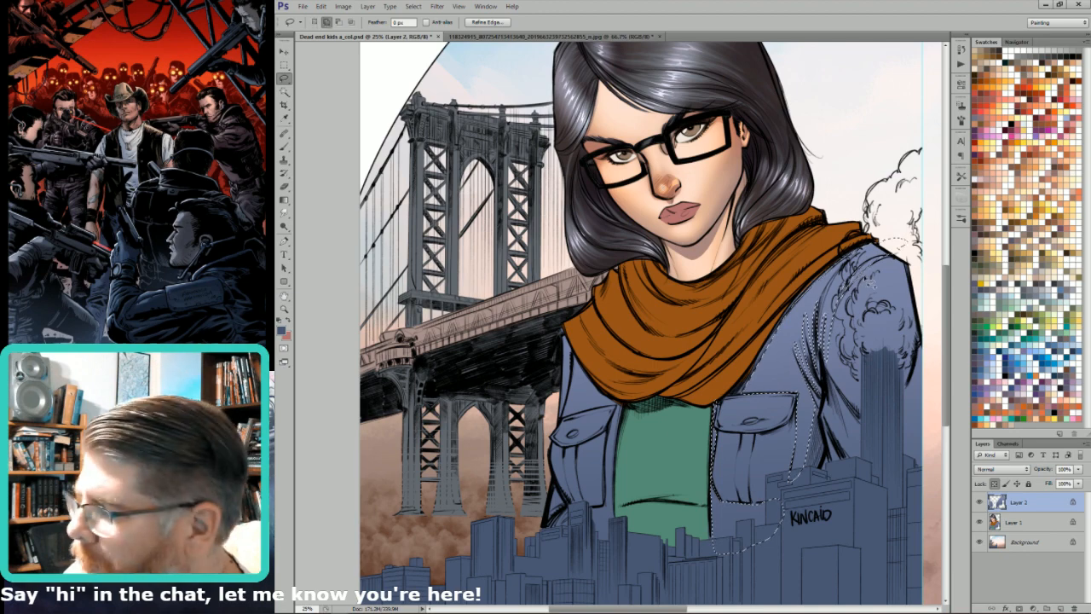
mouse_move(890, 416)
mouse_down()
mouse_move(930, 303)
mouse_move(917, 333)
mouse_up()
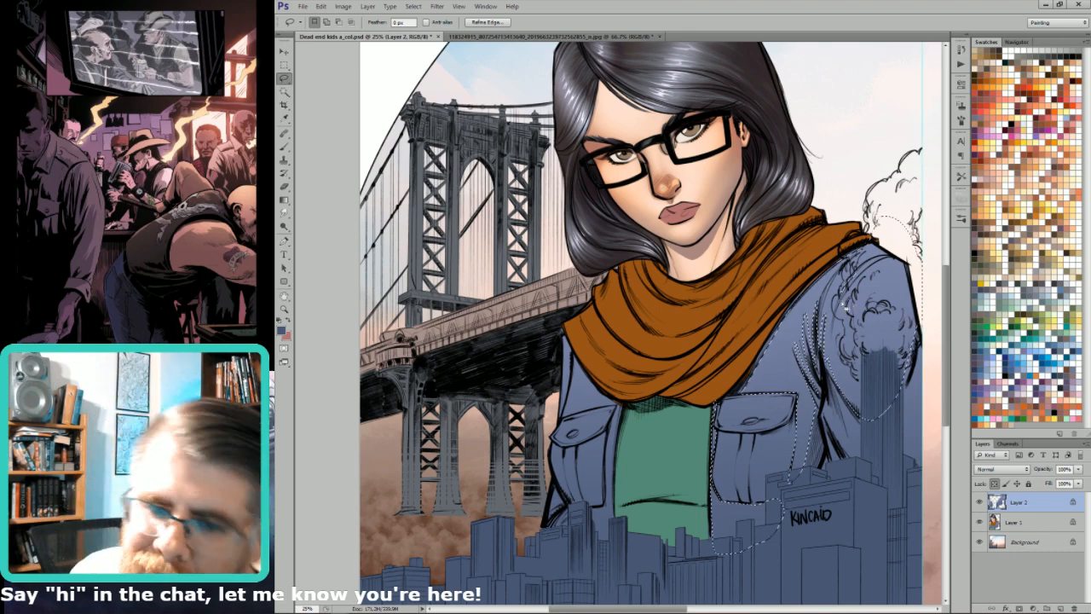
Step: Pick a light blue swatch and brush highlights over the selected jacket front and upper sleeve at 50% opacity
key(b)
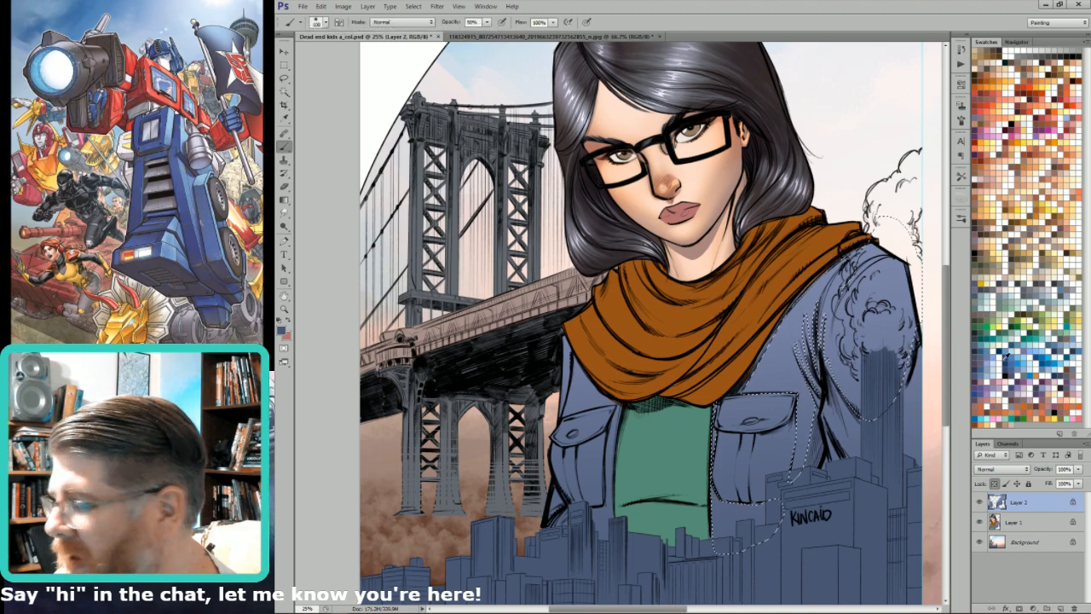
key(ctrl+h)
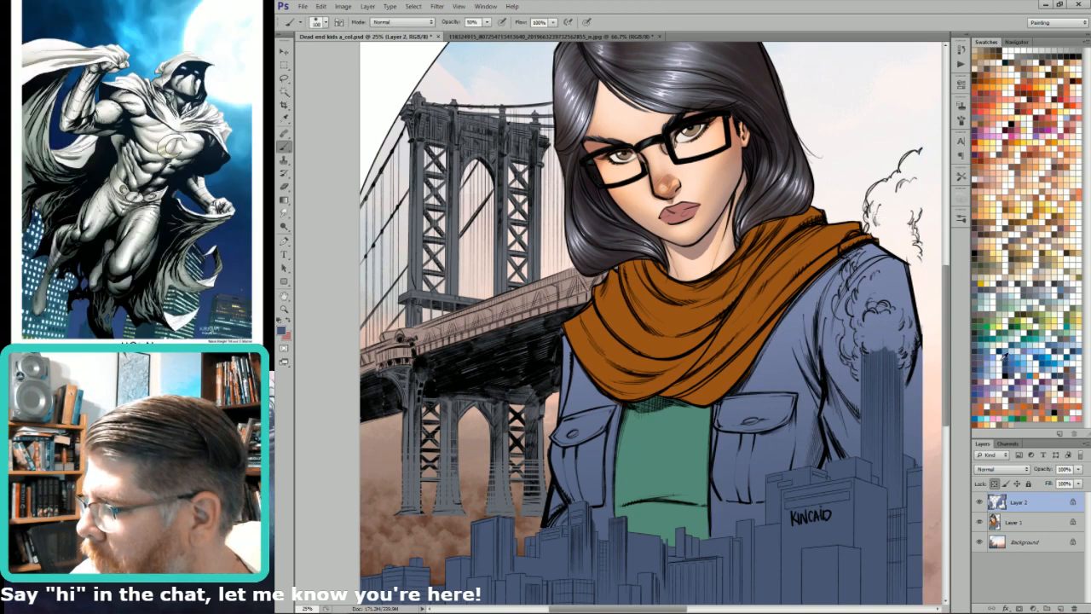
click(992, 360)
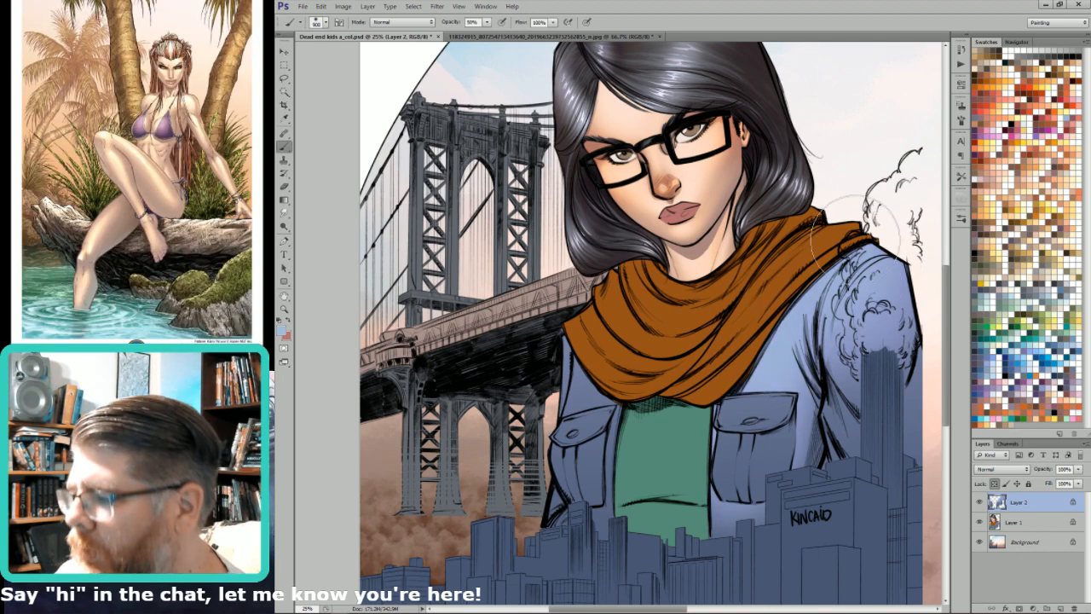
Step: Lasso the lower sleeve around the tall tower, brush light blue highlights into it with a smaller brush, and deselect
key(l)
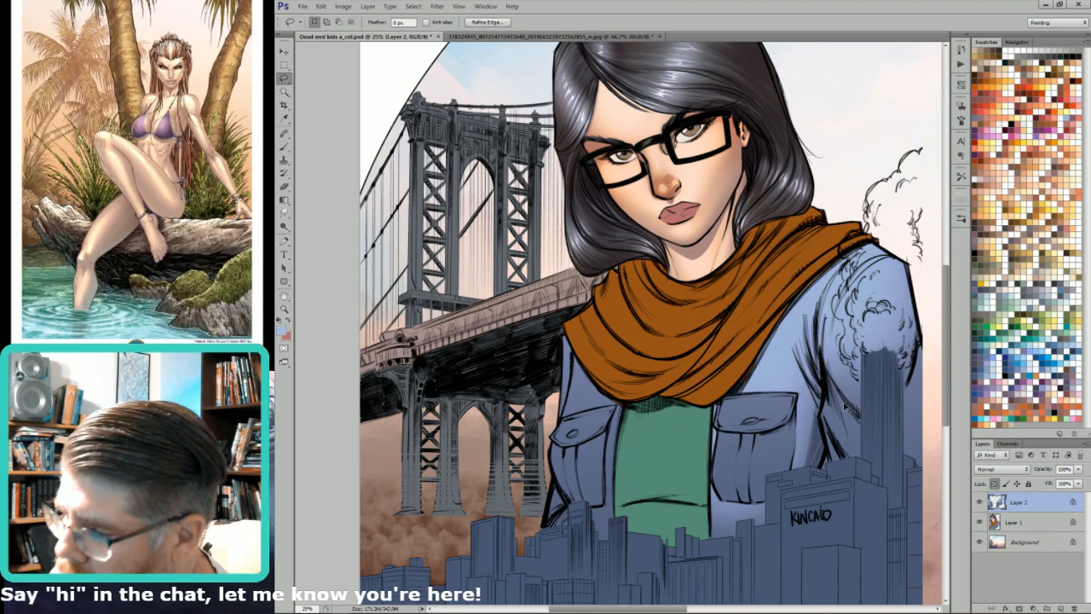
mouse_move(825, 402)
mouse_down()
mouse_move(865, 478)
mouse_move(921, 467)
mouse_move(914, 487)
mouse_move(928, 350)
mouse_move(886, 435)
mouse_move(835, 393)
mouse_up()
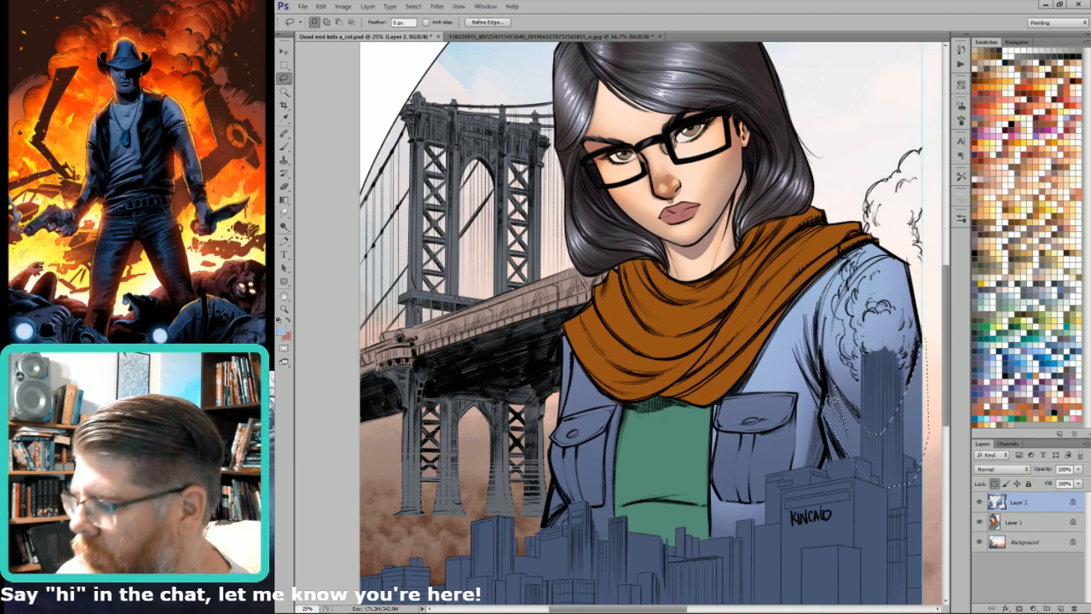
key(b)
key(bracketleft)
key(bracketleft)
key(bracketleft)
key(bracketleft)
key(bracketleft)
key(bracketleft)
key(bracketleft)
key(bracketleft)
key(bracketleft)
key(bracketleft)
key(bracketleft)
key(bracketleft)
key(bracketleft)
key(bracketleft)
key(bracketleft)
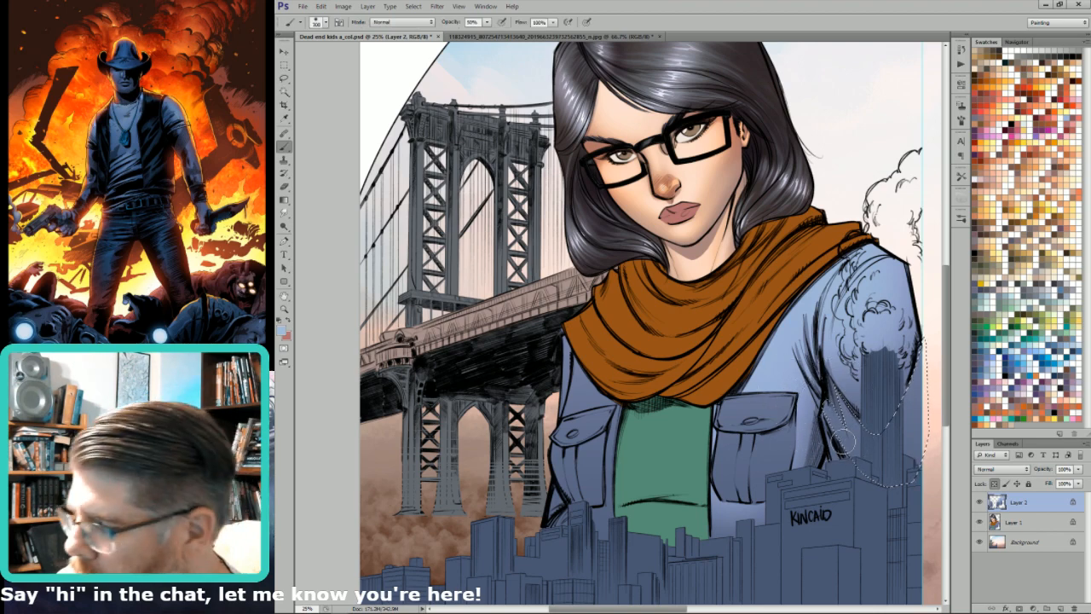
key(bracketright)
key(bracketright)
key(bracketright)
key(bracketright)
key(bracketright)
key(bracketright)
key(bracketright)
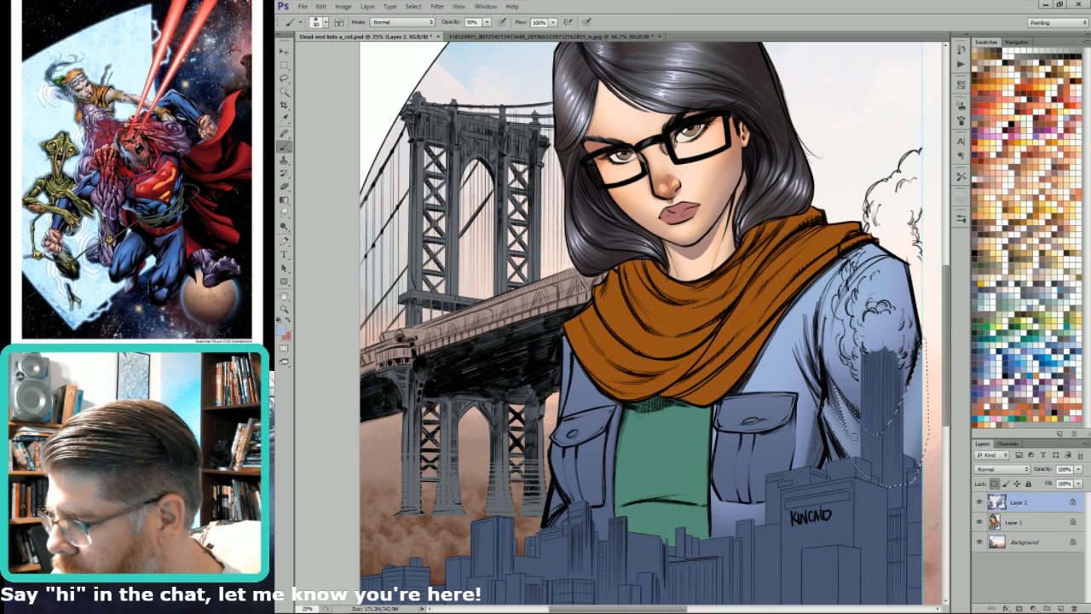
key(bracketleft)
key(bracketleft)
key(bracketleft)
key(bracketleft)
key(bracketleft)
key(bracketleft)
key(ctrl+d)
Step: Lasso the narrow sleeve fold just above the rooftops, brush it light blue, and clear the selection
key(l)
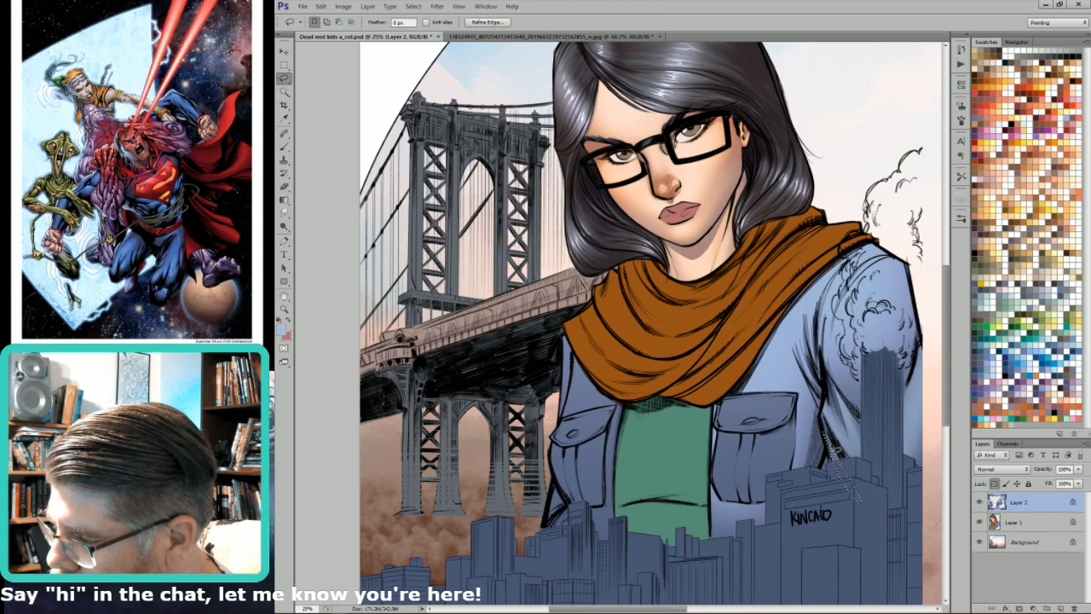
key(b)
mouse_move(833, 448)
mouse_down()
mouse_move(826, 433)
mouse_move(839, 467)
mouse_up()
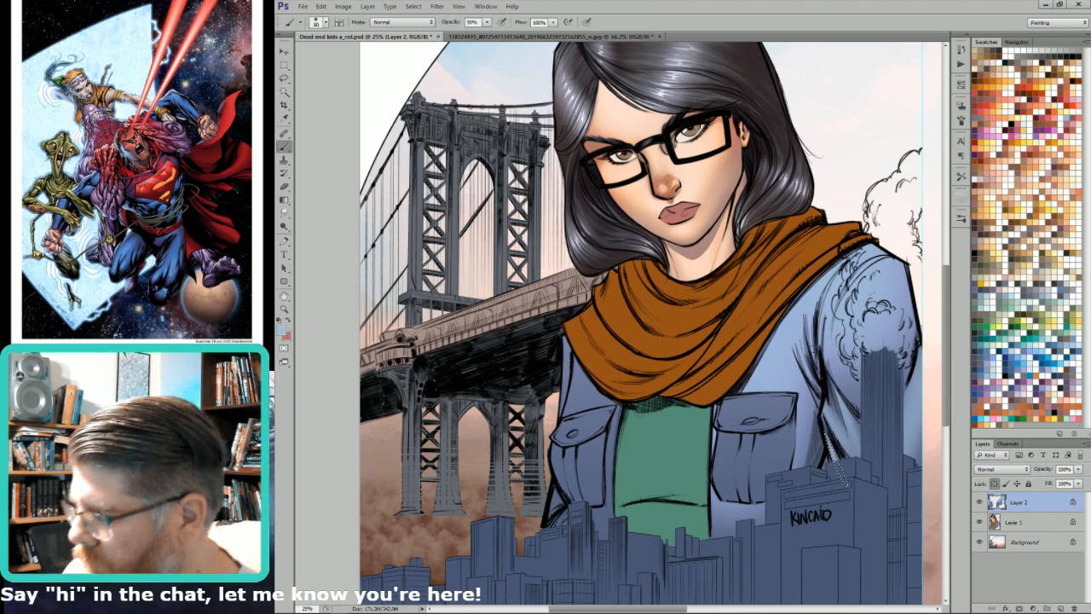
key(l)
key(ctrl+d)
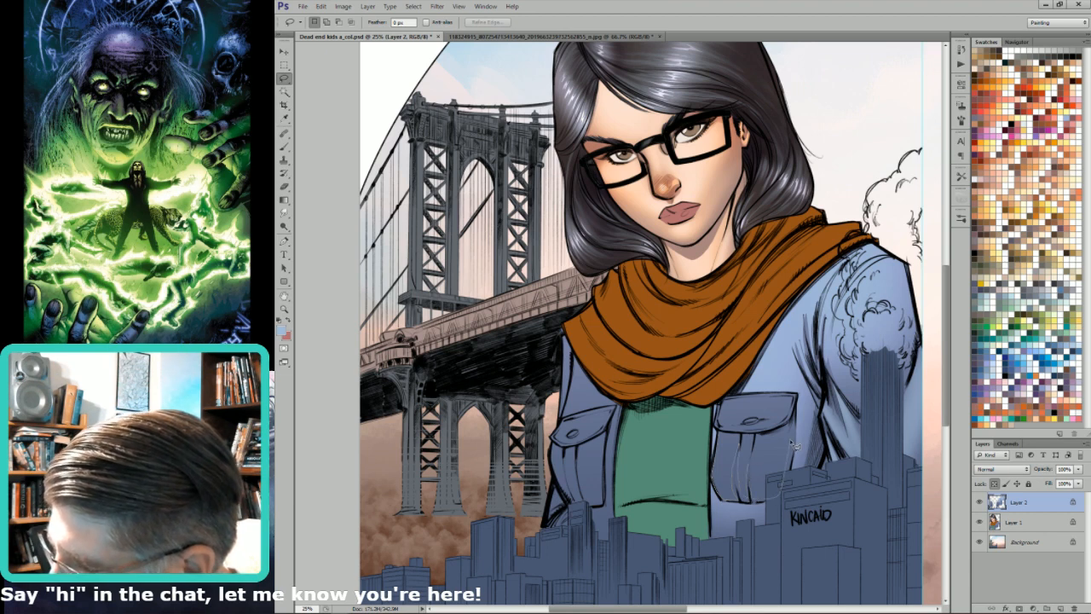
Step: Lasso the panels of the chest pocket below its flap and brush light blue highlights into them, checking with the selection outline hidden
mouse_move(775, 442)
mouse_down()
mouse_move(725, 439)
mouse_move(794, 424)
mouse_up()
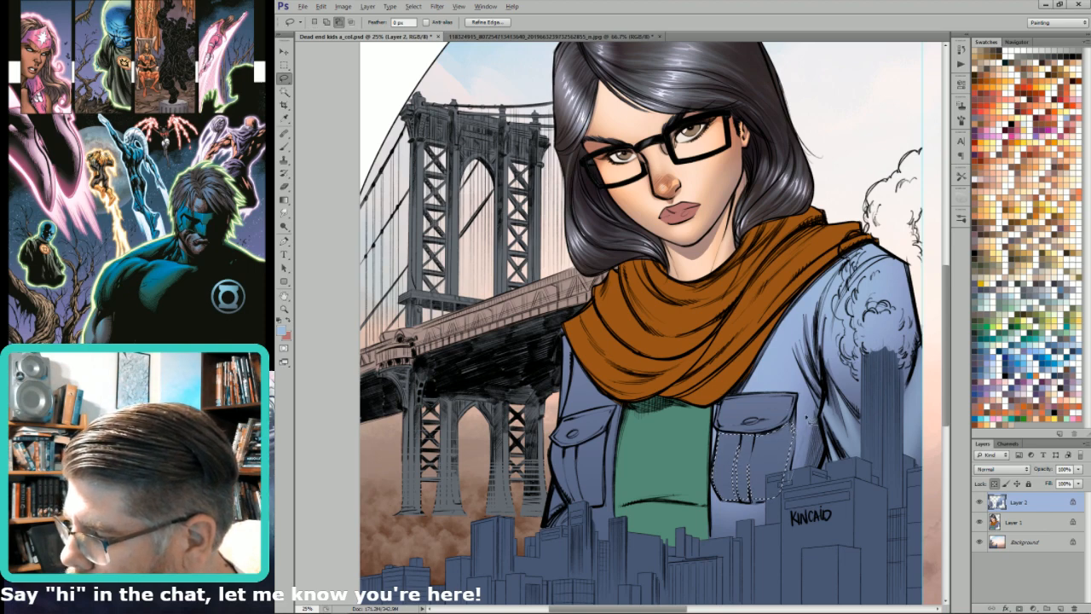
key(ctrl+d)
key(b)
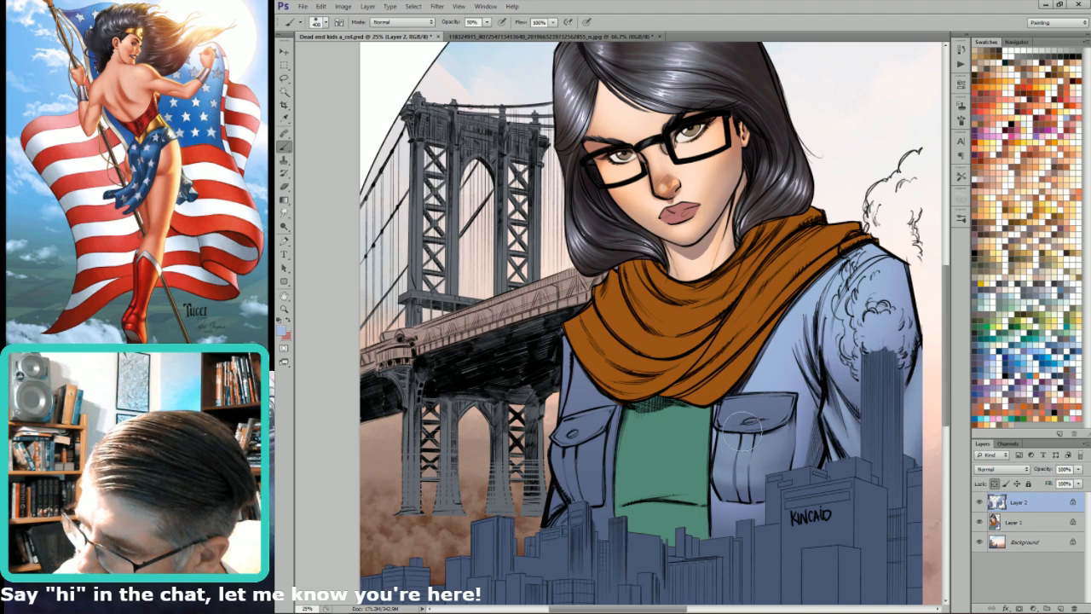
key(ctrl+h)
key(ctrl+h)
key(ctrl+h)
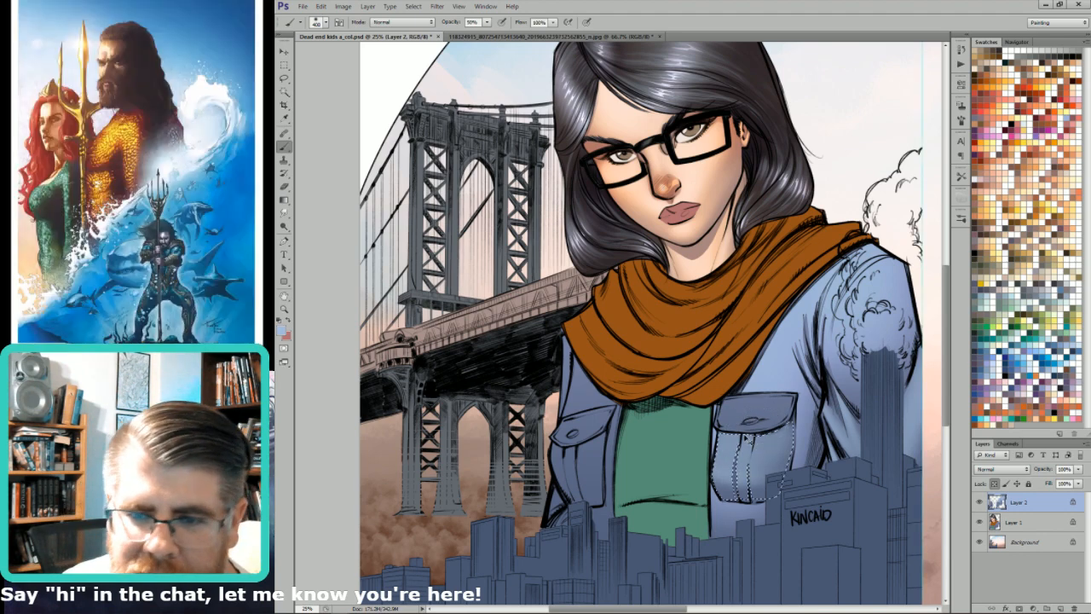
key(ctrl+h)
key(ctrl+h)
key(ctrl+h)
key(ctrl+h)
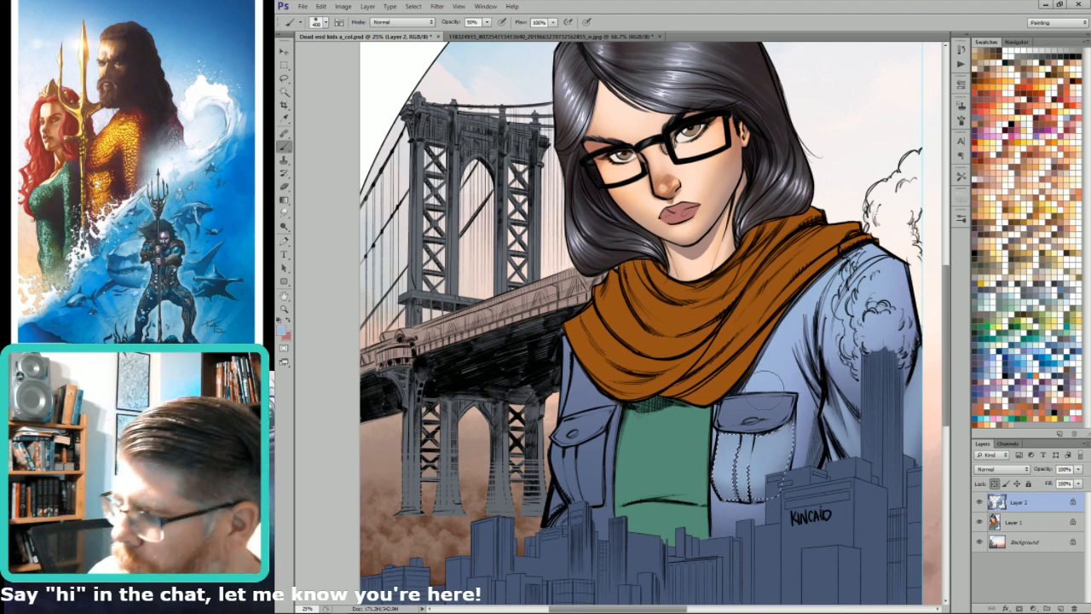
Step: Sample the jacket's darker blue as the second paint colour and refine the selected pocket panels with a smaller light blue brush
key(x)
key(i)
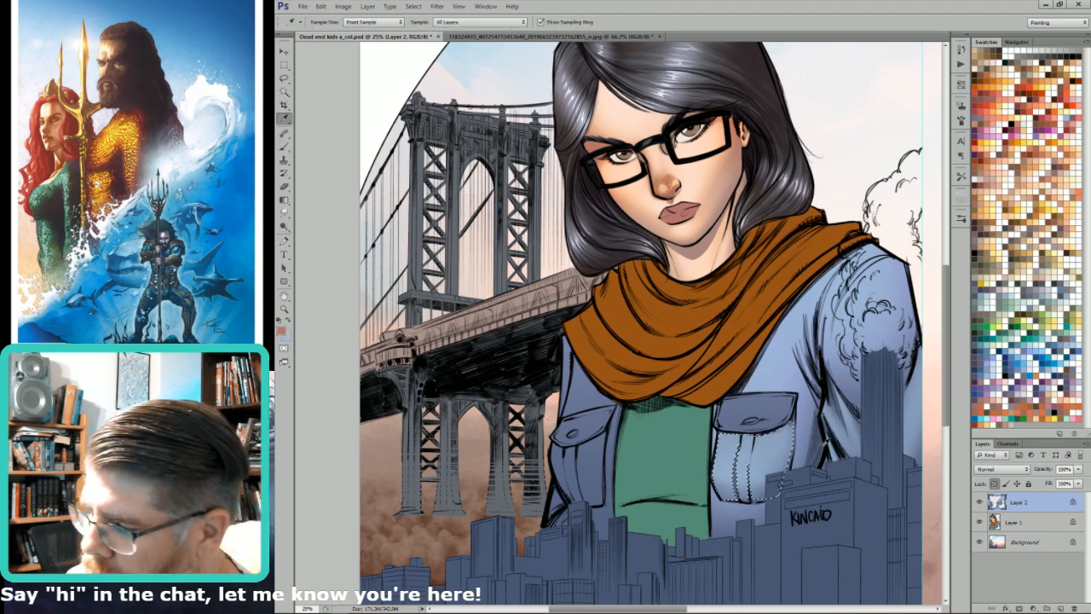
key(x)
key(b)
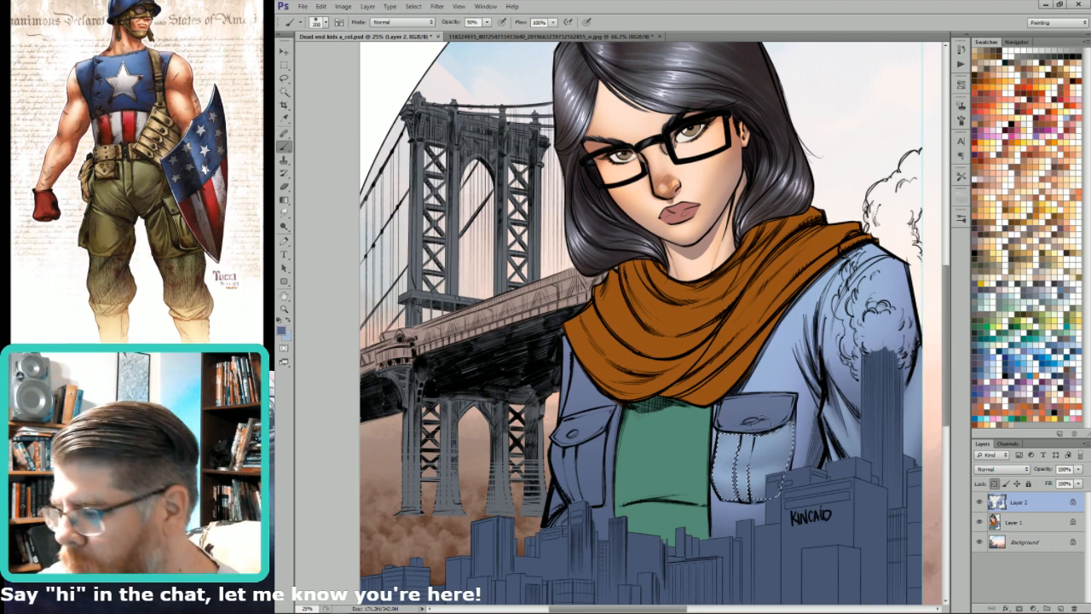
key(x)
key(bracketleft)
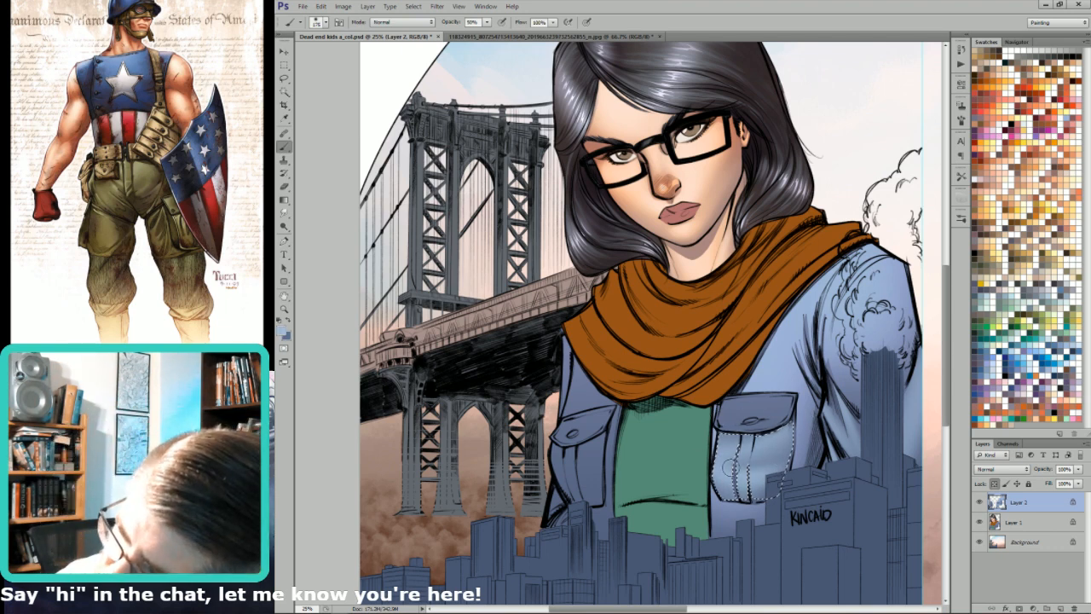
Step: Lasso the flap of the same chest pocket and brush light blue highlights across it, varying the brush size
key(l)
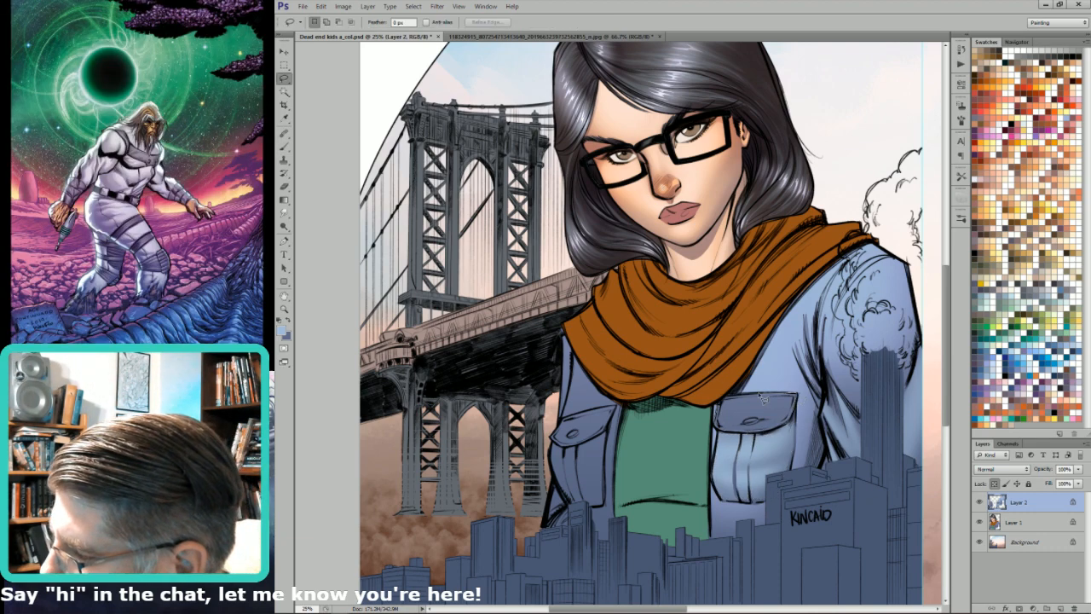
mouse_move(731, 400)
mouse_down()
mouse_move(718, 407)
mouse_move(737, 395)
mouse_move(749, 423)
mouse_up()
key(b)
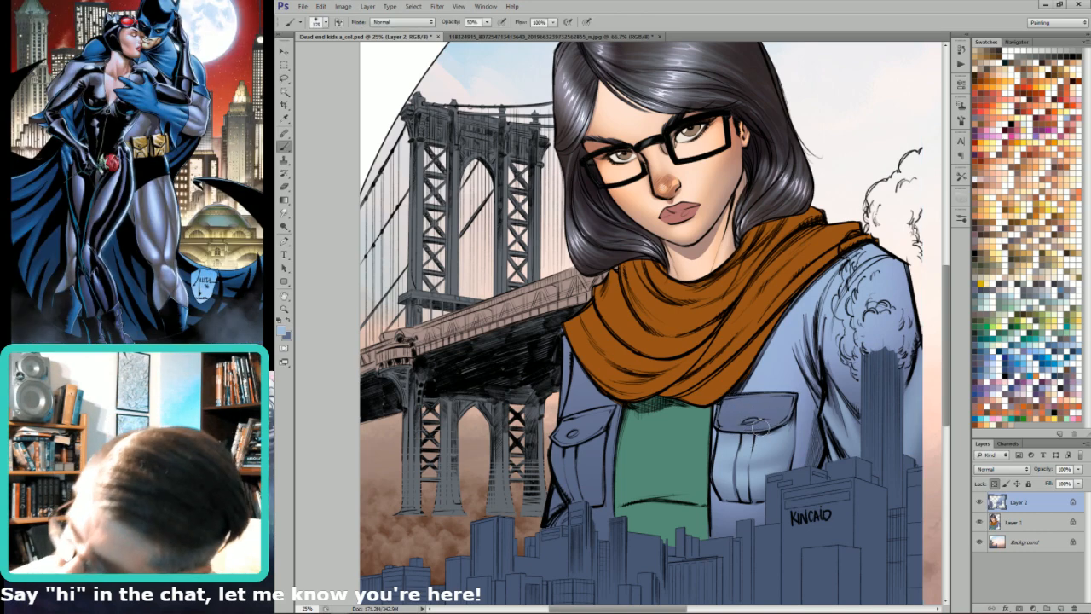
mouse_move(740, 431)
mouse_down()
mouse_move(771, 421)
mouse_move(723, 422)
mouse_move(719, 432)
mouse_move(784, 399)
mouse_move(700, 420)
mouse_move(749, 412)
mouse_move(779, 401)
mouse_up()
key(bracketright)
key(bracketright)
key(bracketright)
key(bracketright)
key(bracketright)
key(bracketright)
key(bracketleft)
key(bracketleft)
key(bracketleft)
key(bracketleft)
key(bracketleft)
key(bracketleft)
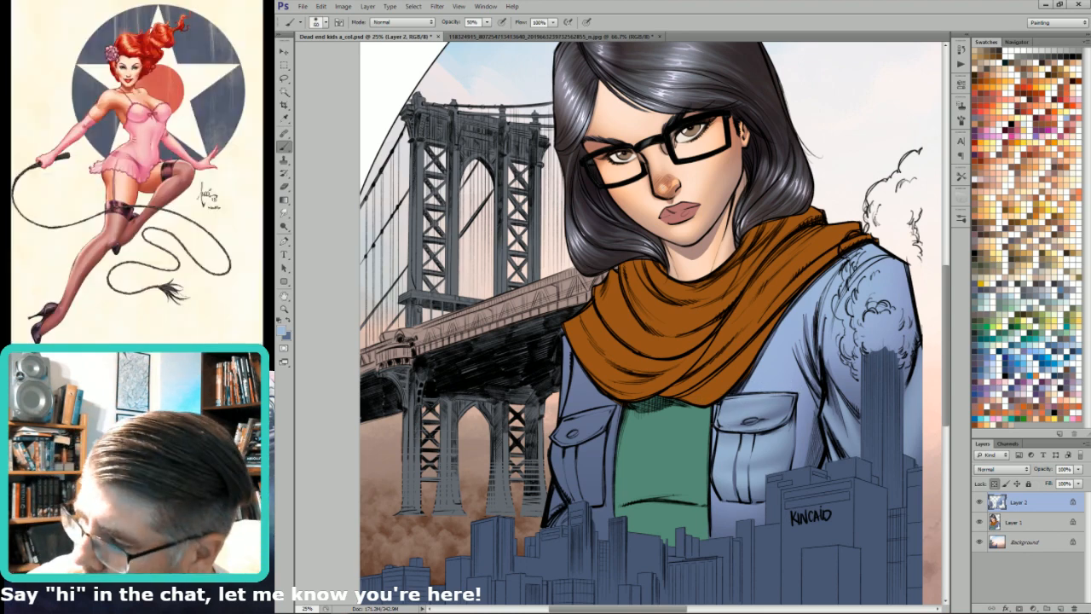
Step: Lasso the opposite jacket front's edge along the green shirt and add the area between its pocket and the scarf
key(l)
scroll(772, 432, left, 5)
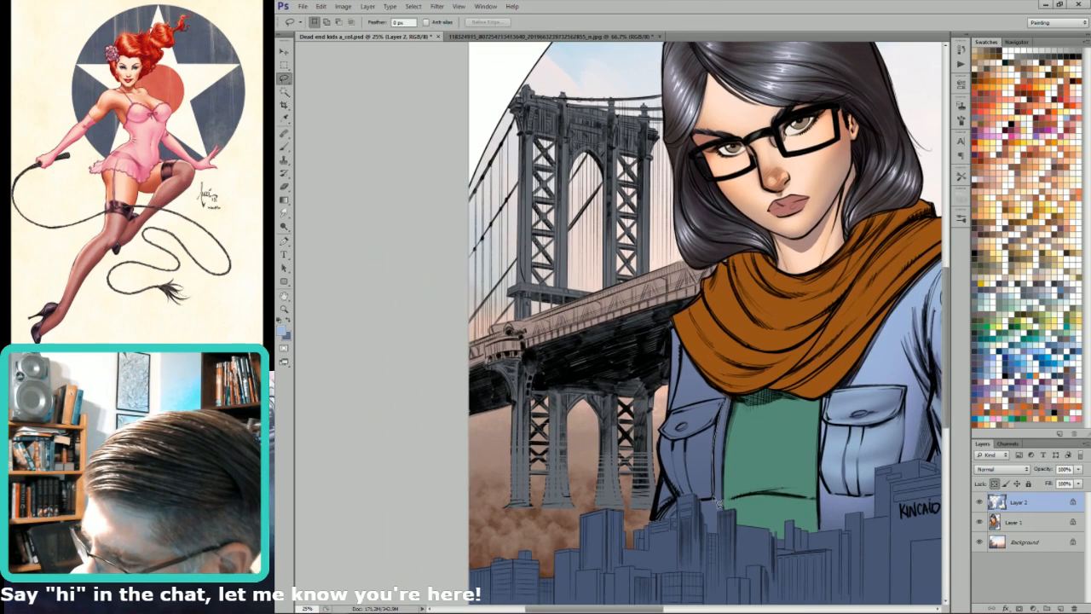
mouse_move(700, 522)
mouse_down()
mouse_move(735, 550)
mouse_move(726, 434)
mouse_up()
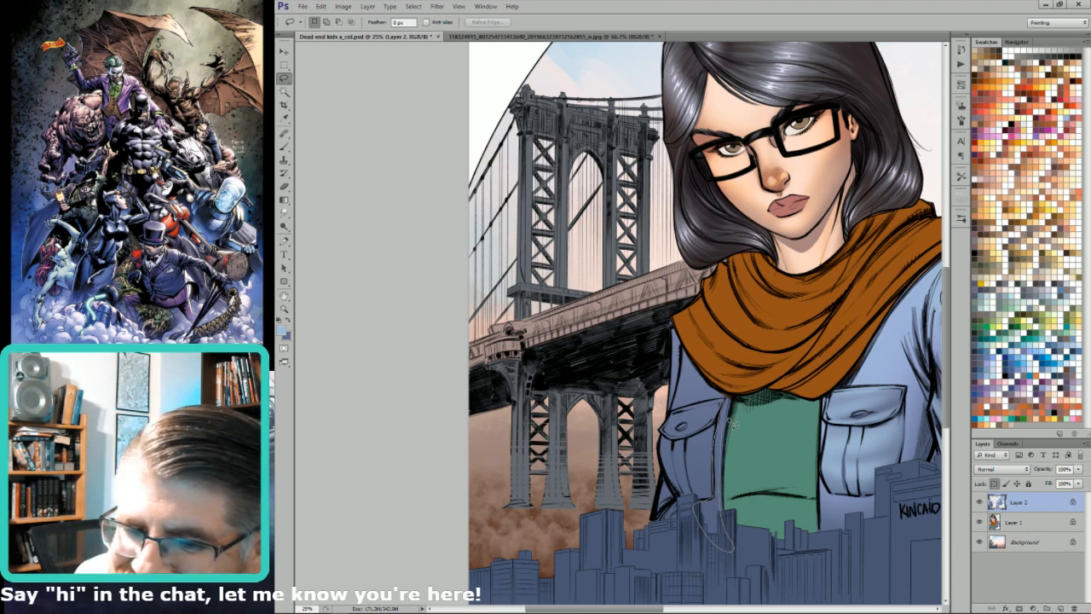
drag(733, 406, 724, 395)
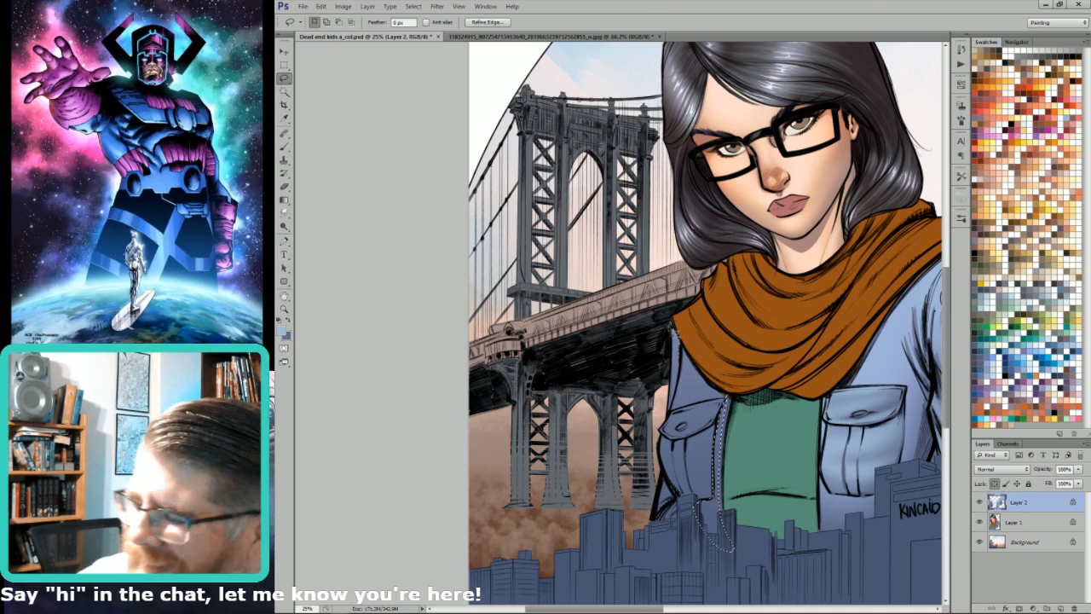
key(shift)
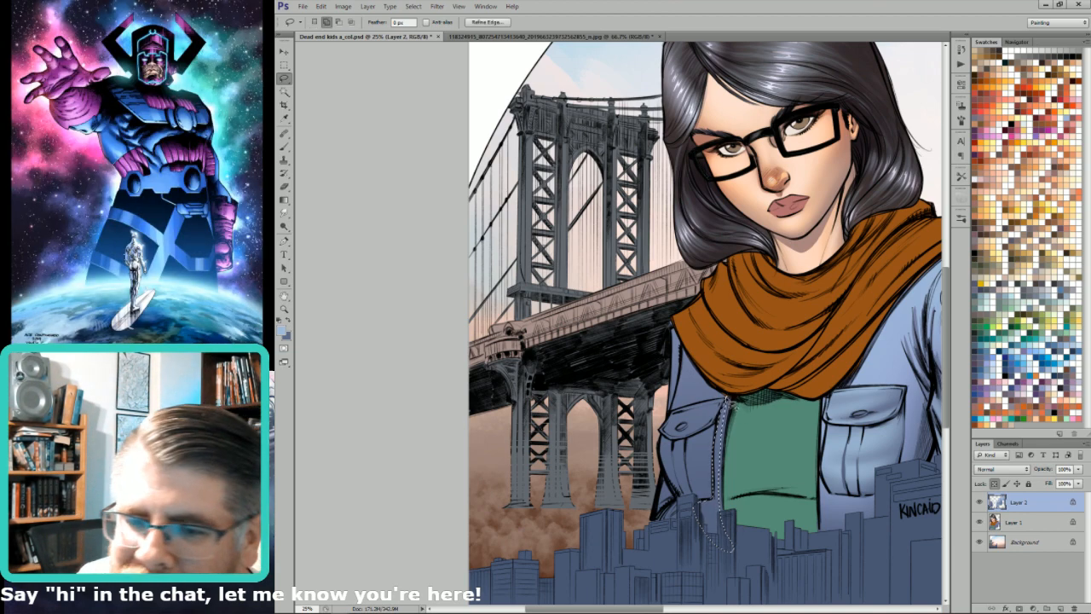
mouse_move(675, 420)
mouse_down()
mouse_move(682, 381)
mouse_move(721, 357)
mouse_move(734, 399)
mouse_move(675, 412)
mouse_up()
Step: Brush light blue highlights over the selected jacket edge and the area above the pocket with an enlarged brush
key(b)
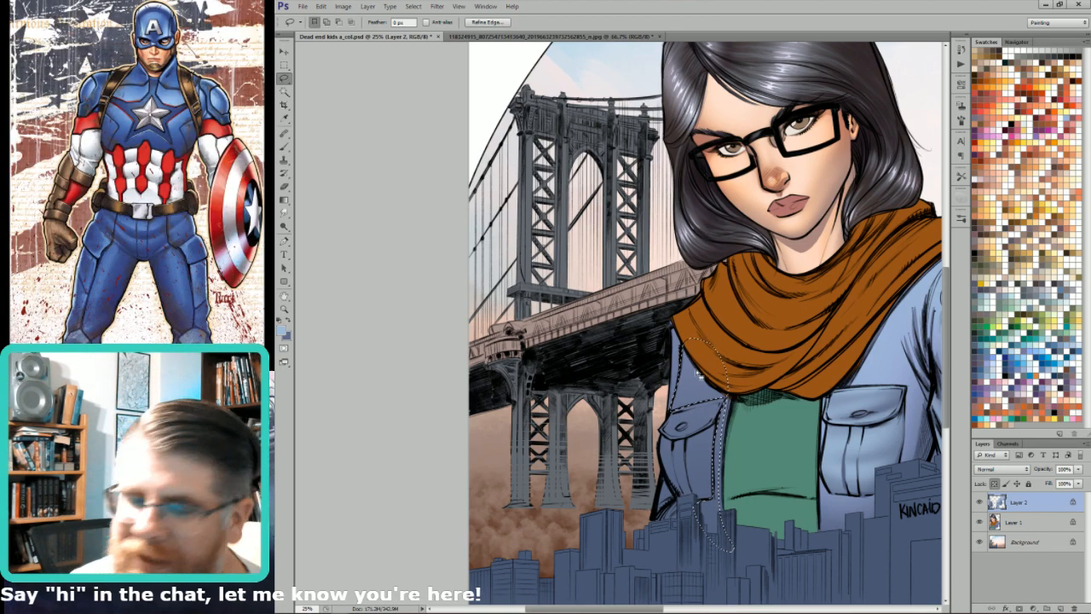
key(bracketright)
key(bracketright)
key(bracketright)
key(bracketright)
key(bracketright)
key(bracketright)
key(bracketright)
key(bracketright)
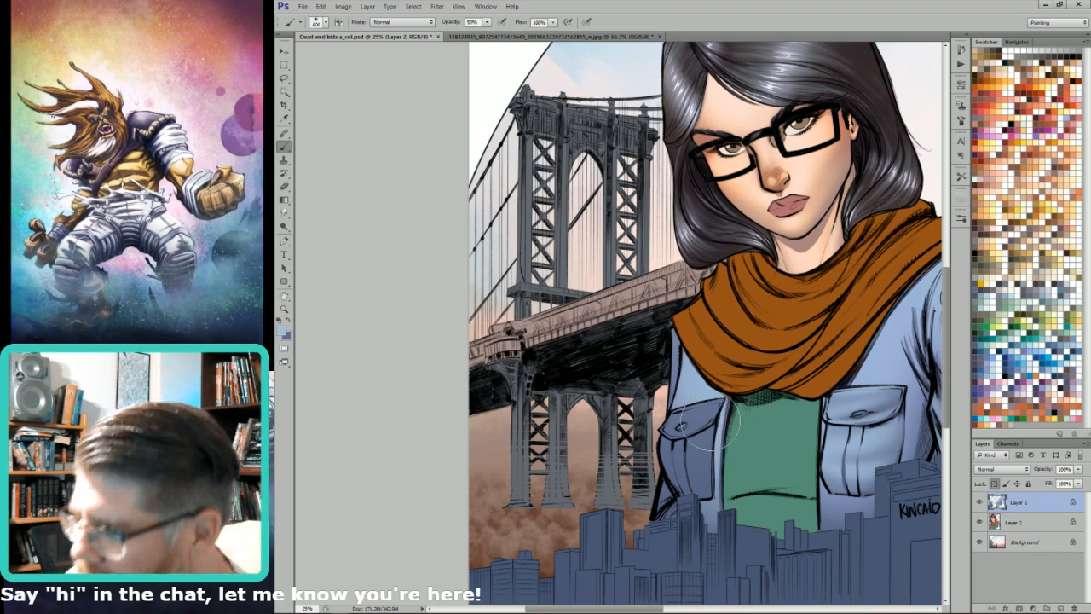
key(l)
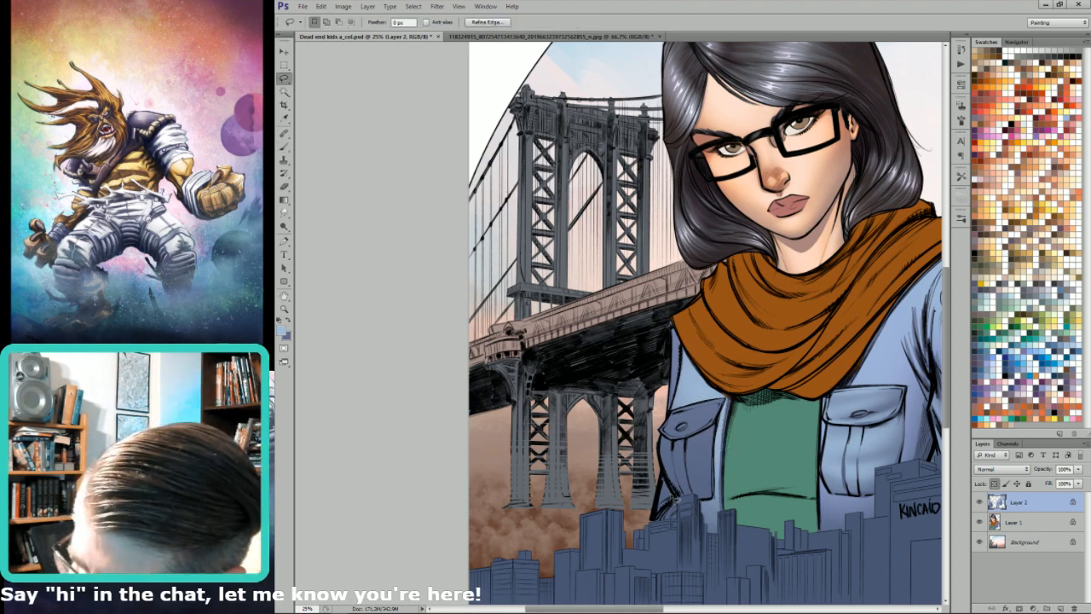
Step: Lasso the bridge-side jacket area between the chest pocket and the scarf and brush light blue highlights over it
mouse_move(676, 412)
mouse_down()
mouse_move(686, 366)
mouse_move(666, 334)
mouse_move(676, 351)
mouse_up()
key(b)
key(ctrl+d)
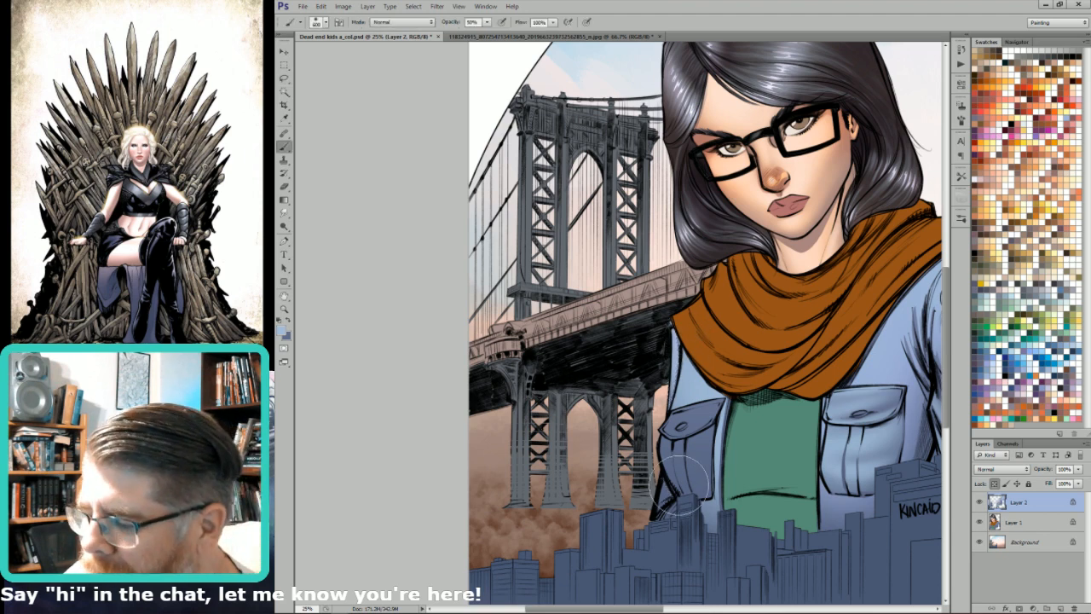
key(bracketleft)
key(bracketleft)
key(bracketleft)
key(bracketleft)
Step: Lasso the panels below the flap of the bridge-side pocket and brush light blue highlights over them, varying the brush size
key(l)
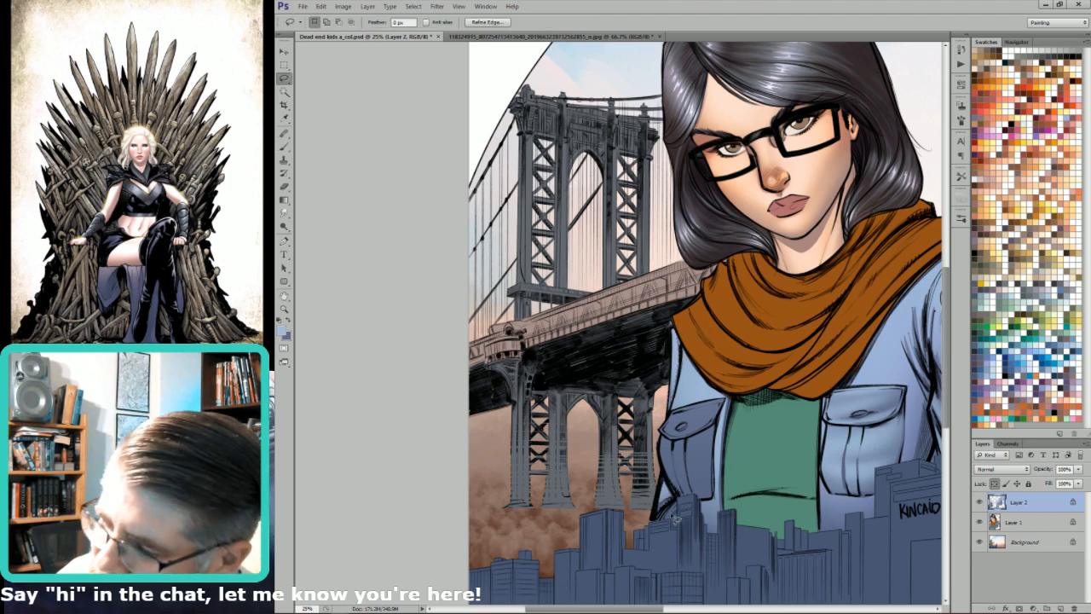
mouse_move(689, 442)
mouse_down()
mouse_move(658, 482)
mouse_move(689, 499)
mouse_move(677, 449)
mouse_move(674, 469)
mouse_move(692, 450)
mouse_move(702, 490)
mouse_move(716, 433)
mouse_move(699, 491)
mouse_move(716, 452)
mouse_move(691, 496)
mouse_up()
key(b)
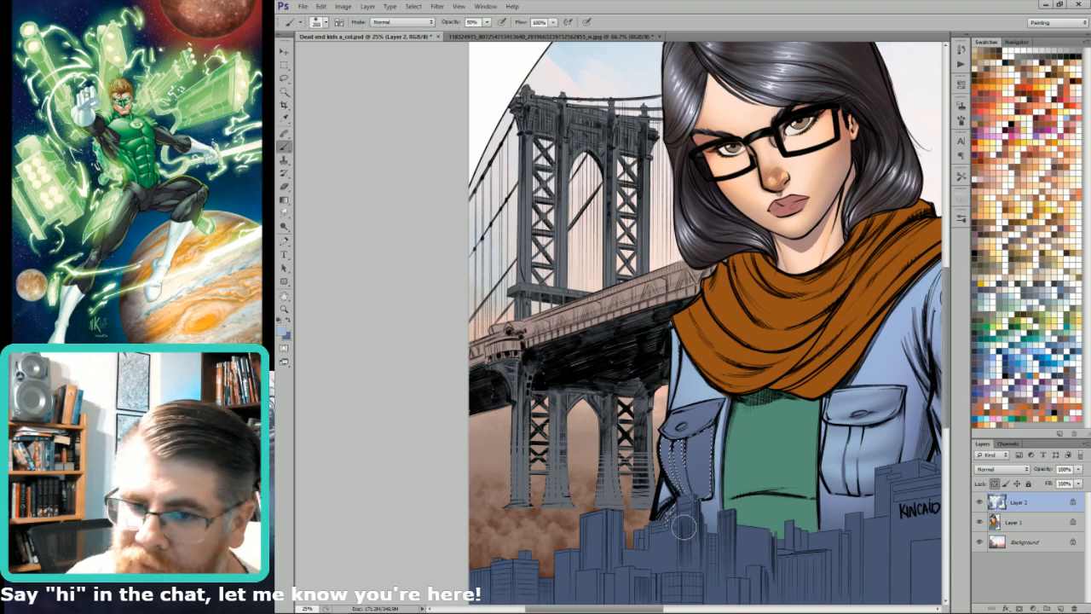
key(bracketright)
key(bracketright)
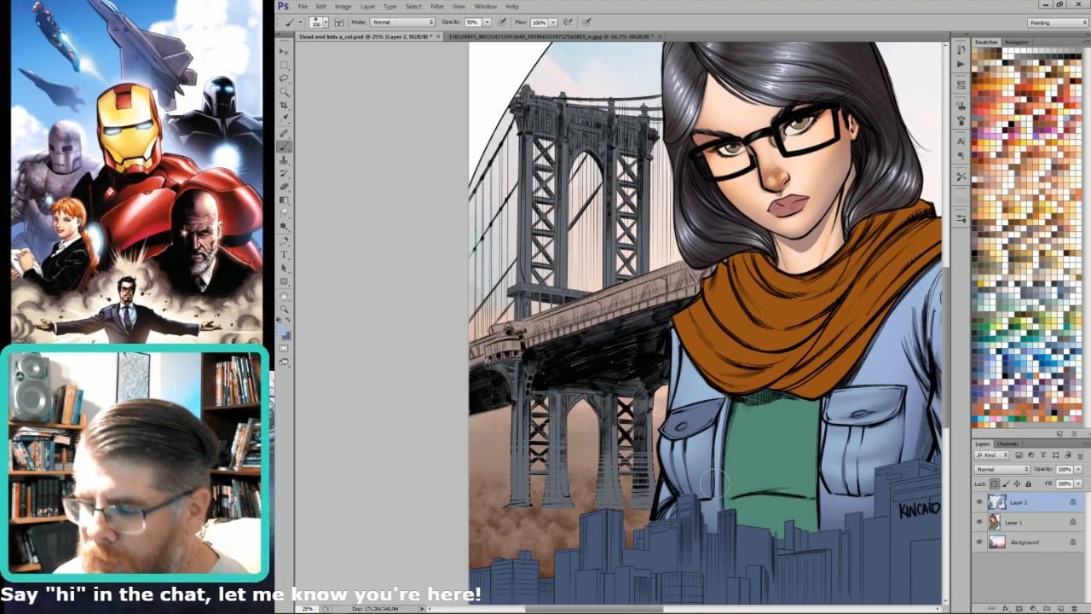
key(bracketleft)
key(bracketleft)
key(bracketleft)
key(bracketleft)
key(bracketleft)
key(bracketleft)
key(bracketleft)
key(bracketleft)
key(bracketleft)
key(bracketleft)
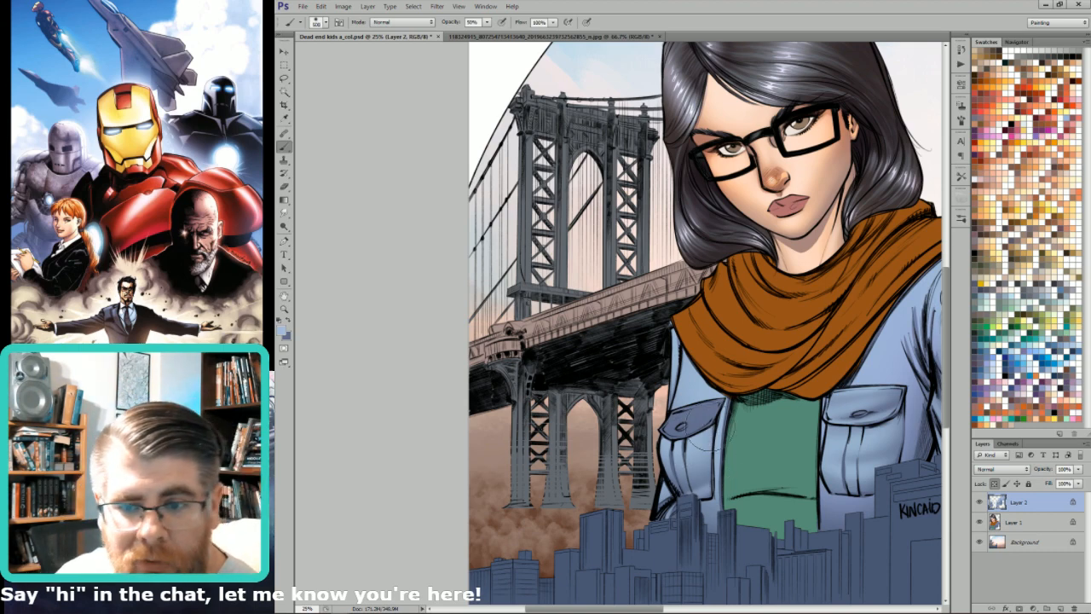
Step: Lasso the flap of the bridge-side pocket and brush light blue highlights along its upper edge and across it
key(l)
key(ctrl+d)
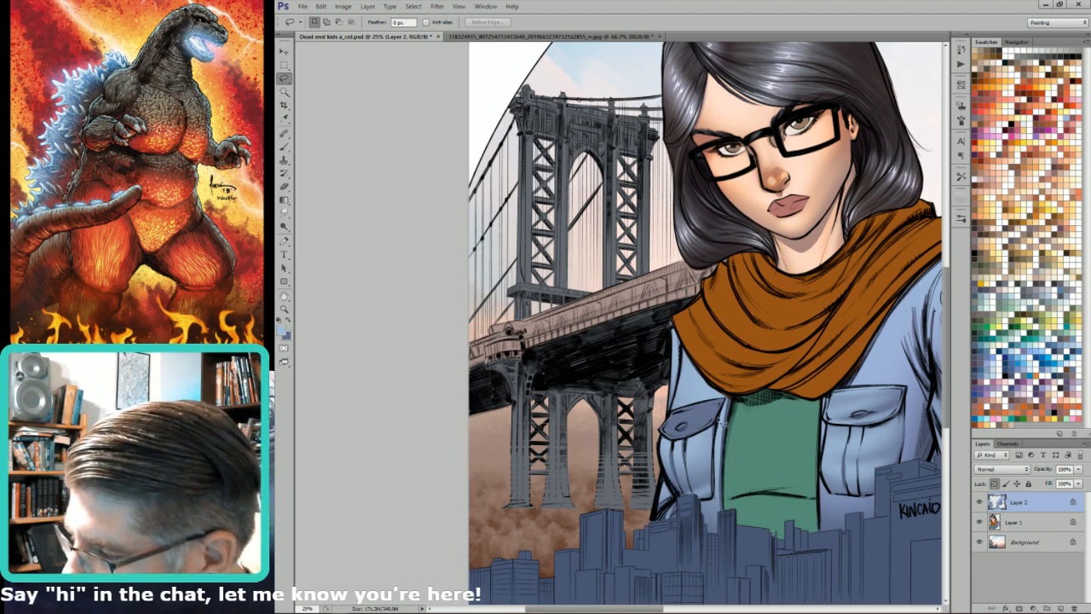
drag(682, 417, 683, 430)
key(b)
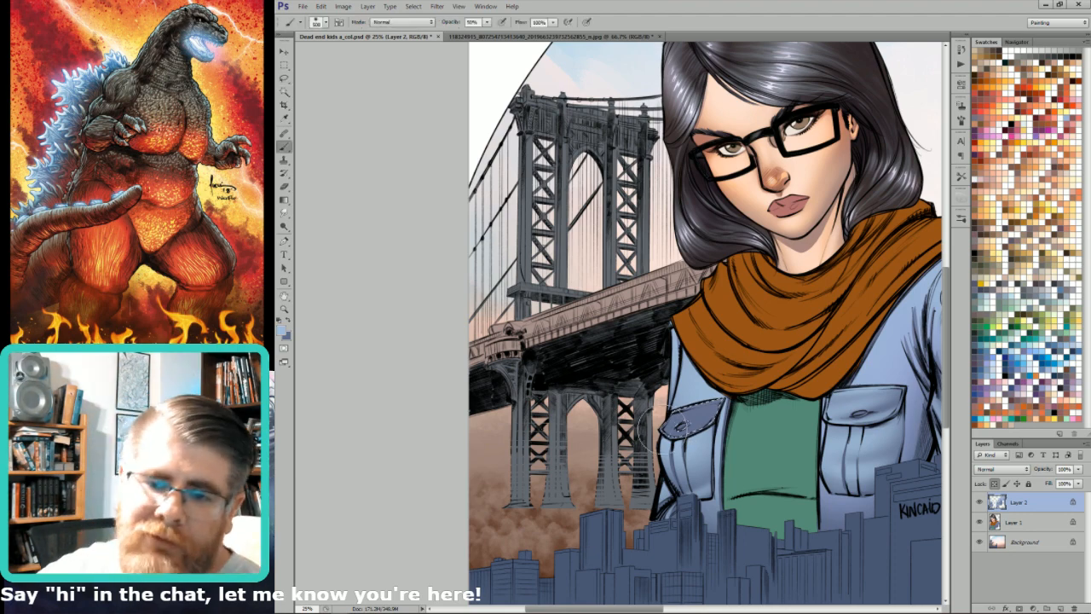
key(bracketleft)
key(bracketleft)
key(bracketleft)
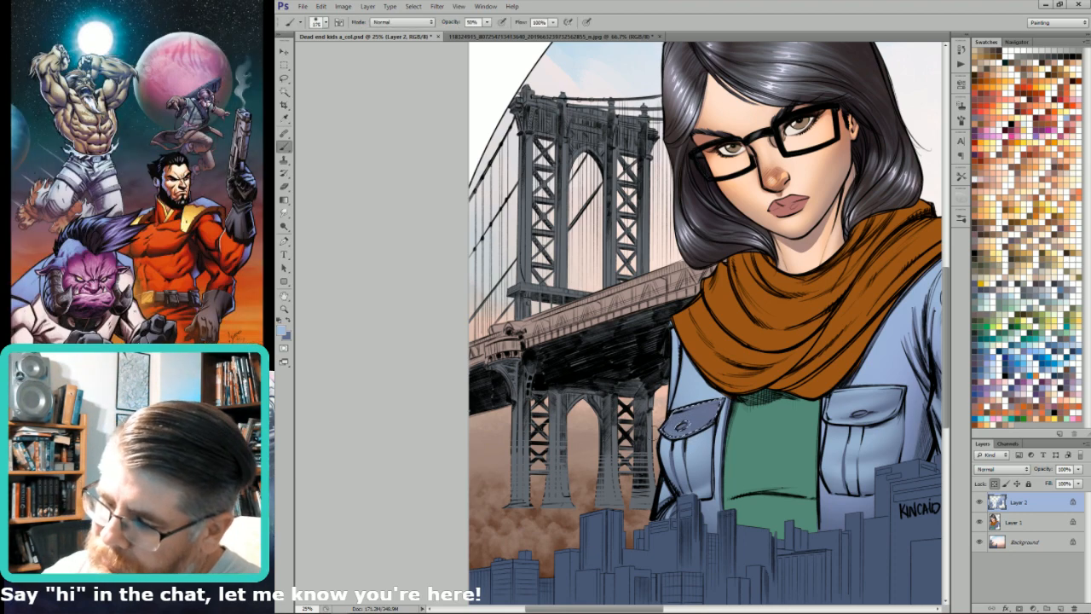
drag(658, 415, 718, 401)
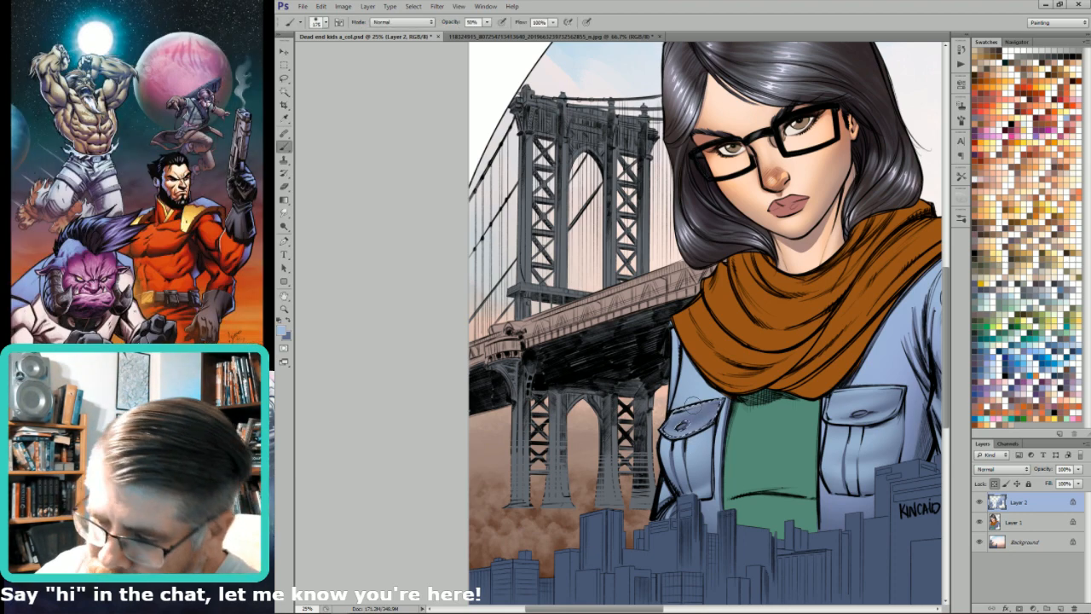
key(bracketright)
key(bracketright)
key(bracketright)
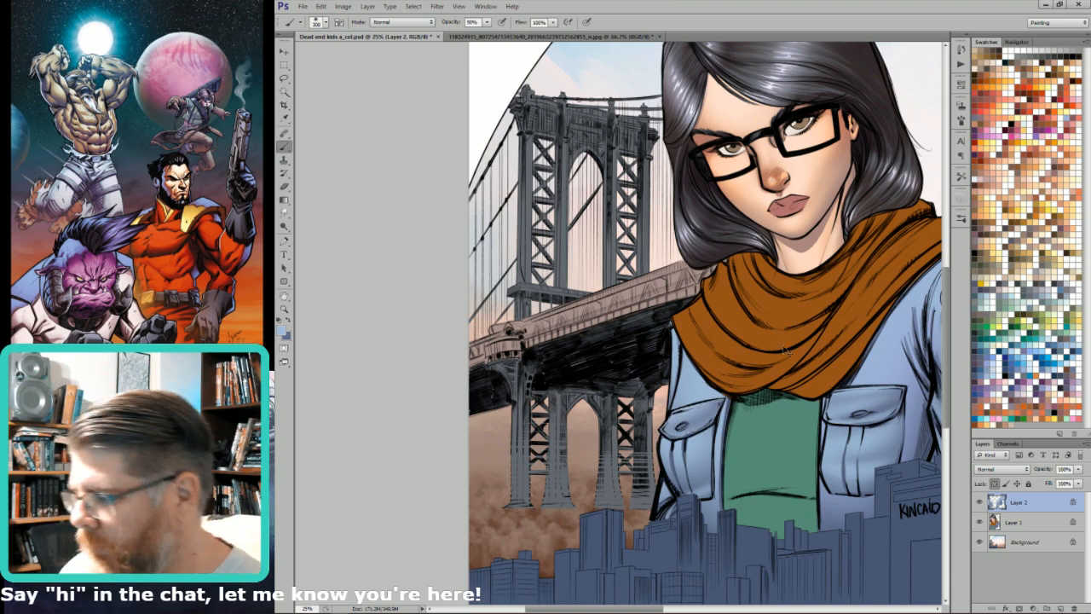
Step: Lasso the buttons on both chest pocket flaps and brush light blue highlights on them with a smaller brush
key(l)
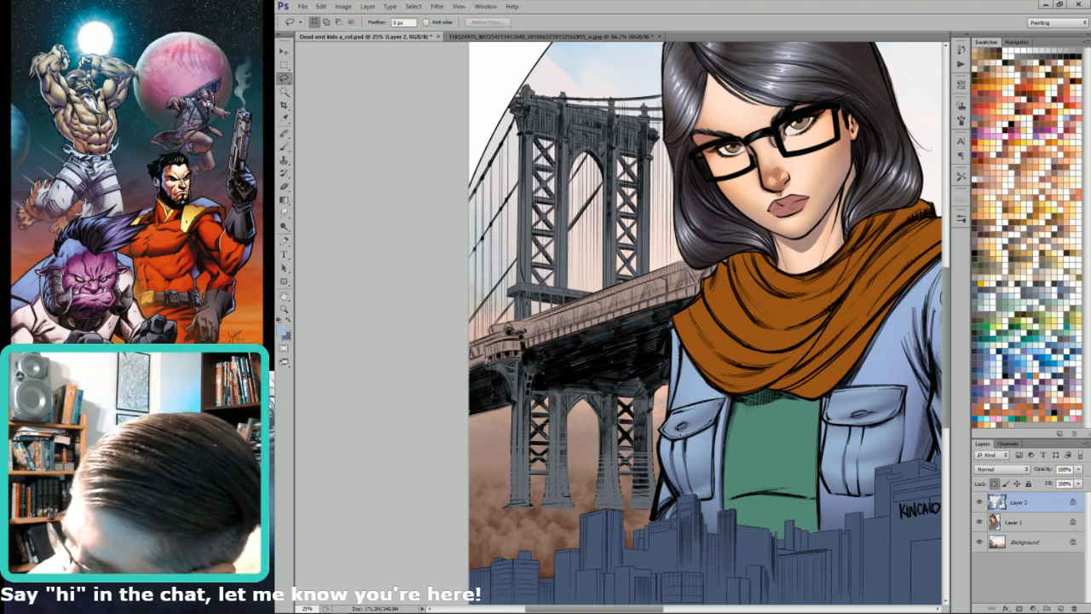
drag(679, 429, 683, 423)
drag(861, 411, 862, 415)
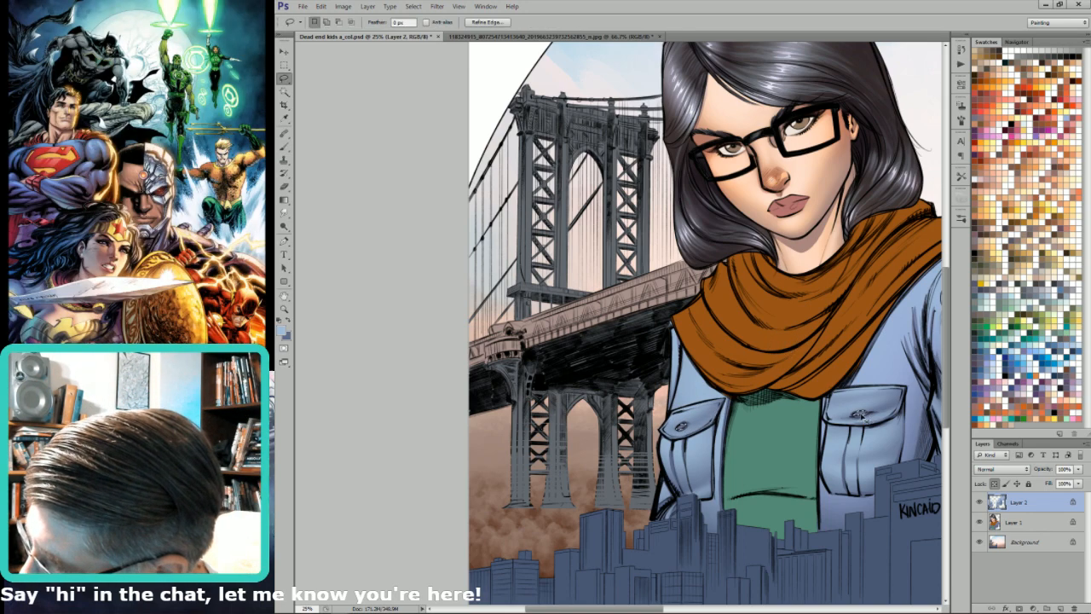
key(b)
key([)
click(859, 410)
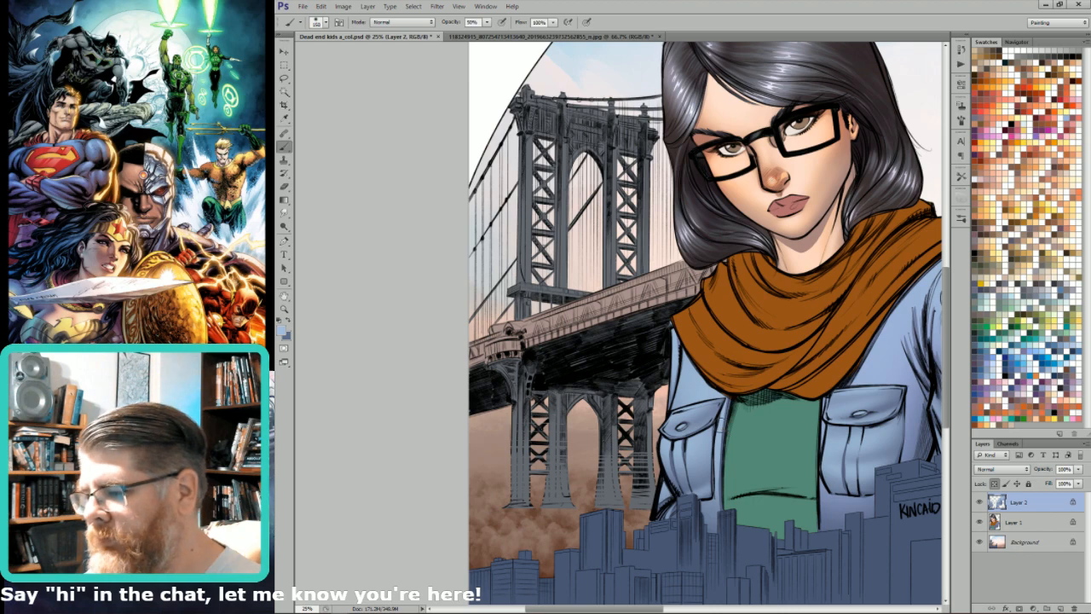
Step: Switch the brush to the "paint" preset for detailing the jacket
key(l)
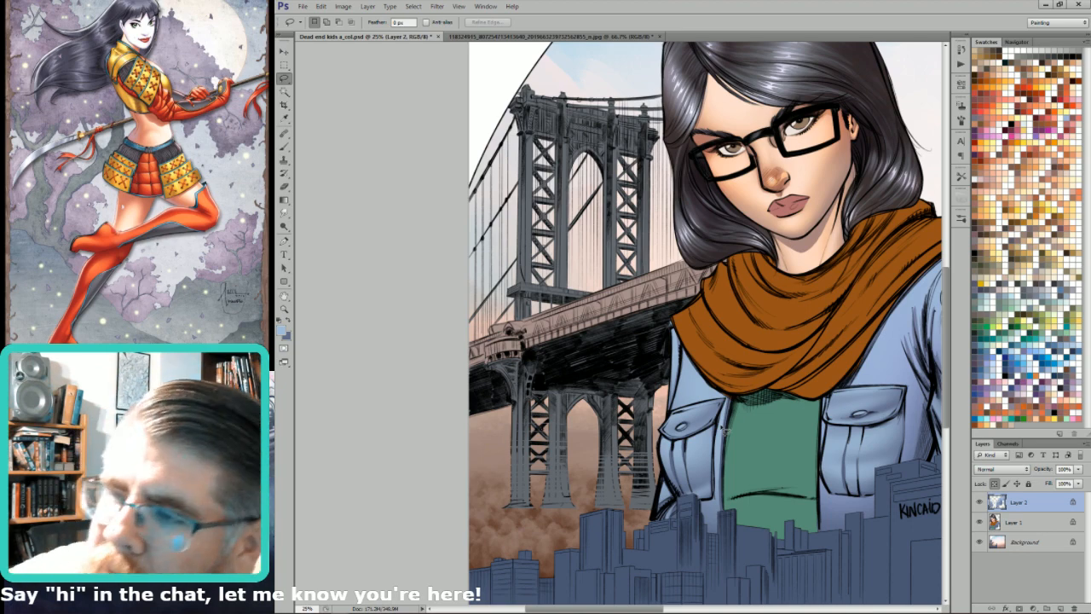
key(b)
click(300, 25)
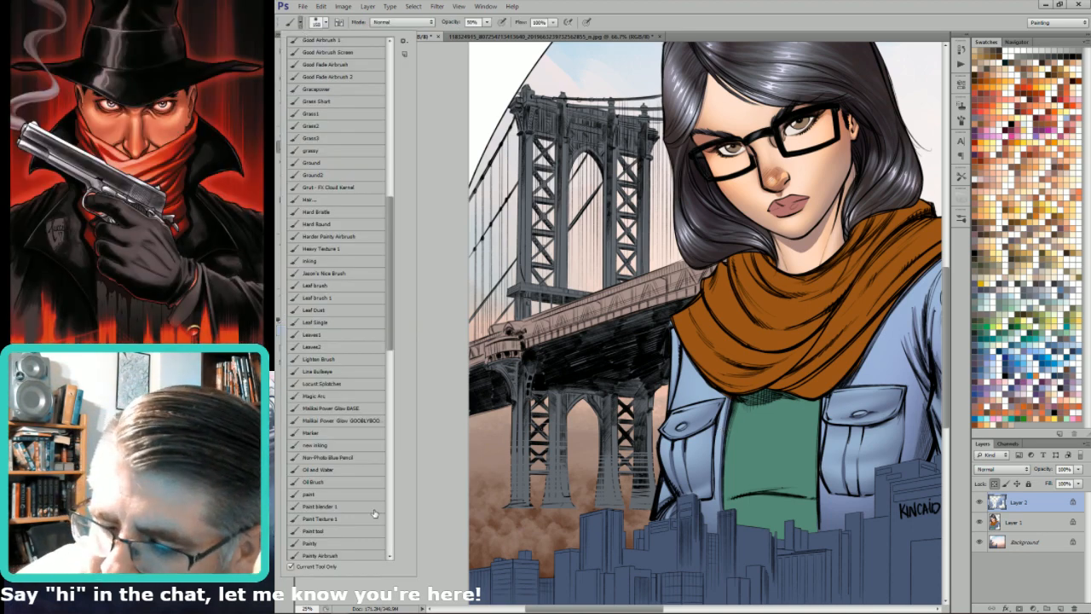
click(338, 490)
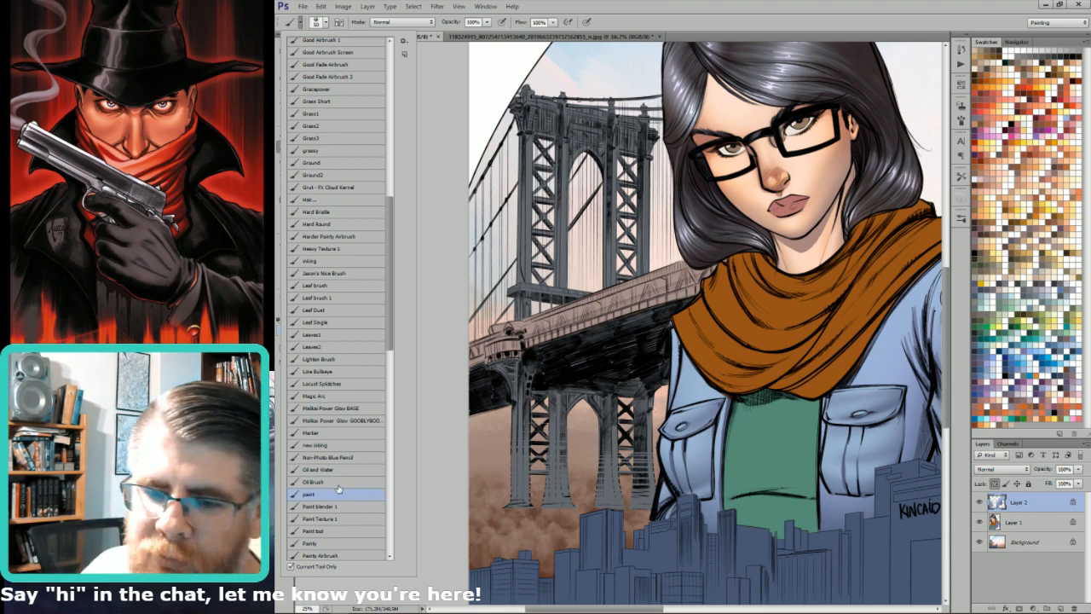
click(731, 485)
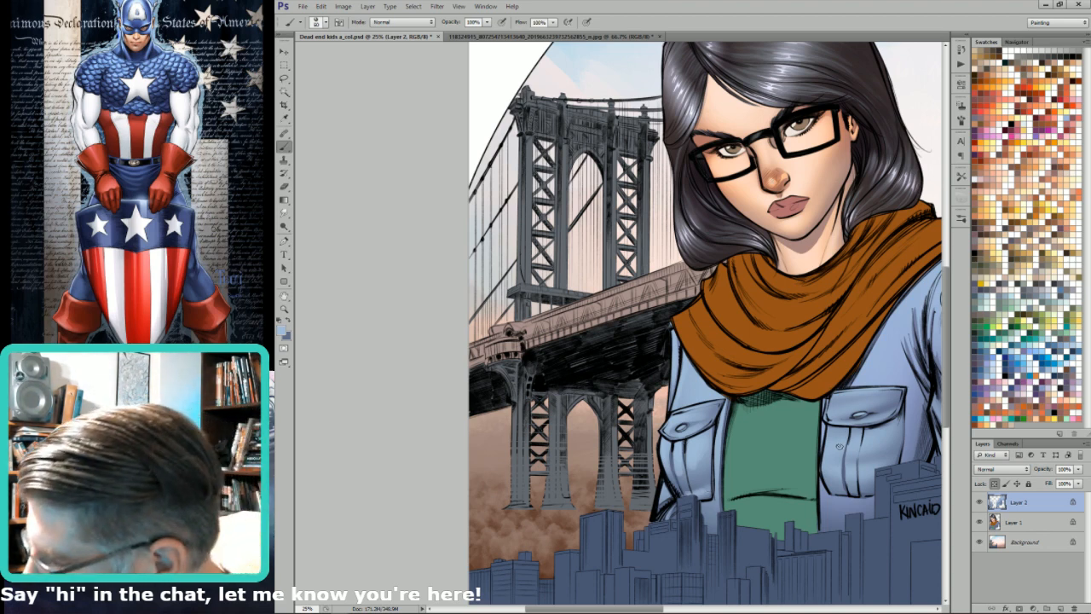
Step: Brush fine light blue highlights along the seams and folds of the chest pockets, varying the brush size
key(bracketright)
key(bracketright)
key(bracketright)
key(bracketright)
key(bracketright)
key(bracketleft)
key(bracketleft)
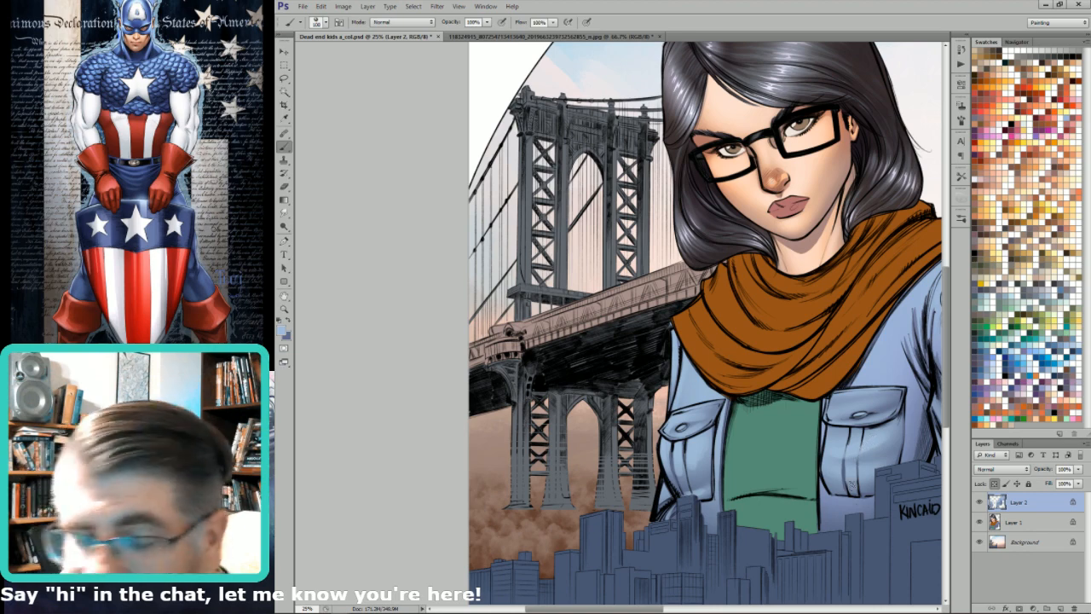
key(bracketleft)
key(bracketleft)
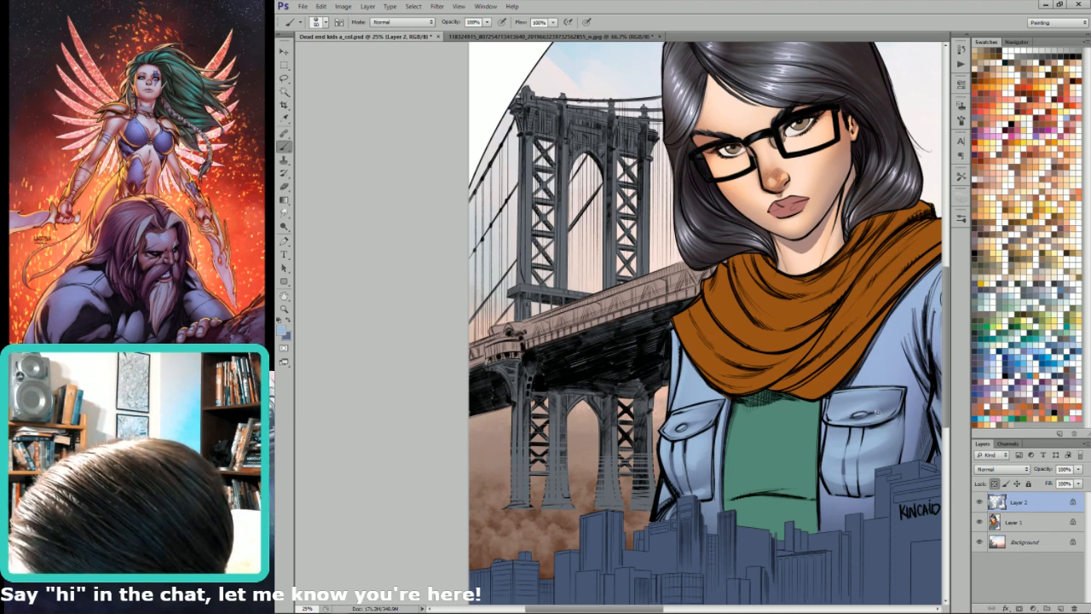
key(bracketright)
key(bracketright)
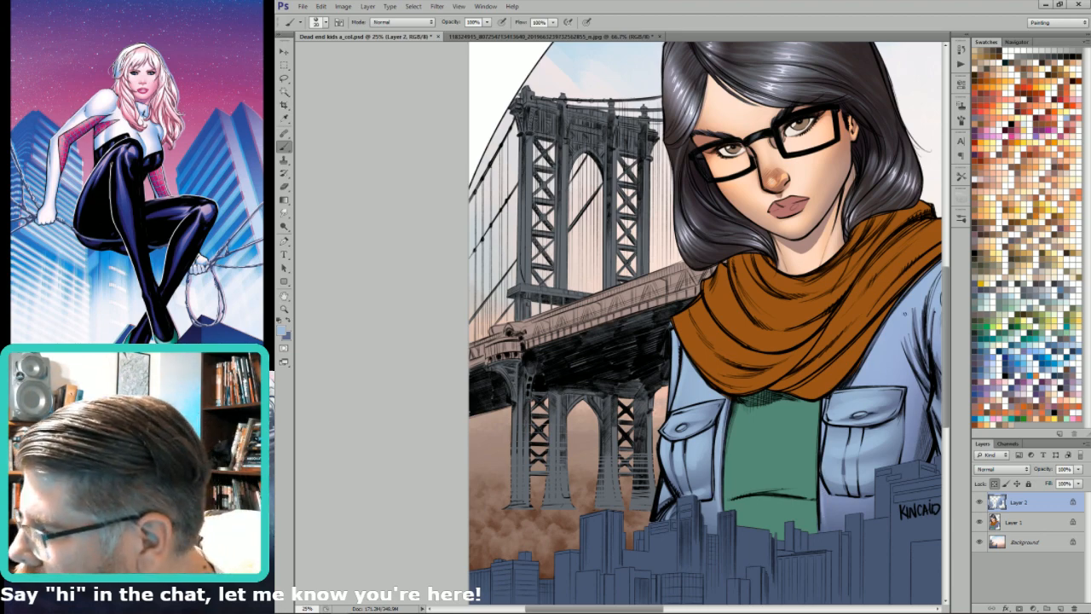
Step: Swap to the darker blue, sample a jacket tone and brush shading over the smoke-covered sleeve with an enlarged brush
drag(911, 376, 767, 428)
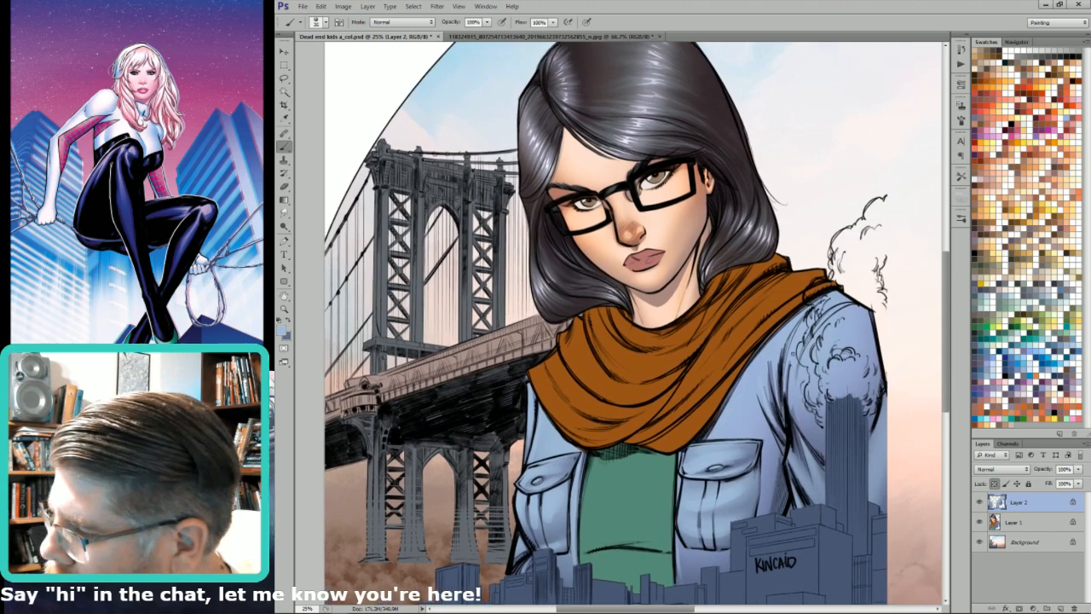
key(bracketright)
key(bracketright)
key(bracketright)
key(bracketright)
key(x)
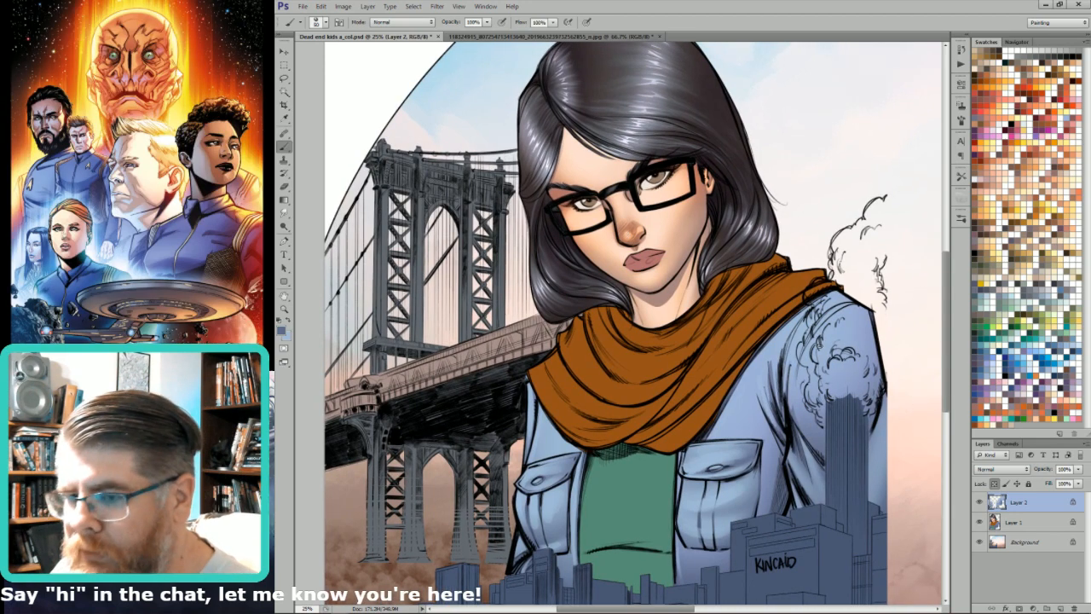
key(i)
key(b)
key(bracketright)
key(bracketright)
key(bracketright)
key(bracketright)
key(bracketright)
key(bracketright)
key(bracketright)
key(bracketright)
key(bracketright)
mouse_move(853, 436)
mouse_down()
mouse_move(881, 328)
mouse_move(844, 428)
mouse_move(844, 344)
mouse_up()
drag(839, 405, 840, 351)
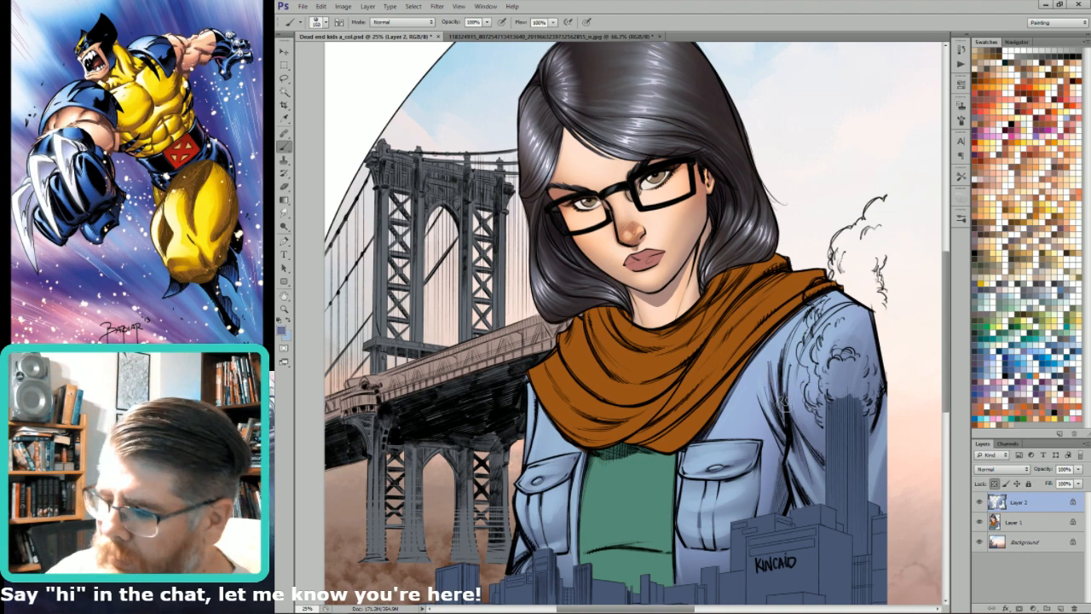
Step: Lasso the flap of the sleeve-side chest pocket and apply a light blue gradient at 40% opacity
key(l)
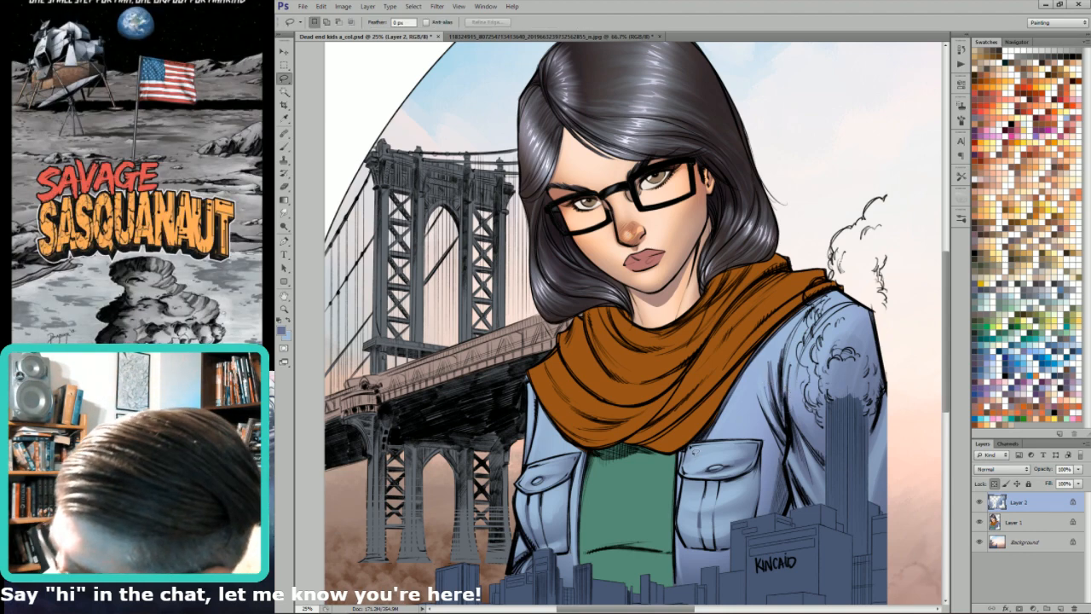
mouse_move(761, 444)
mouse_down()
mouse_move(696, 447)
mouse_move(752, 452)
mouse_up()
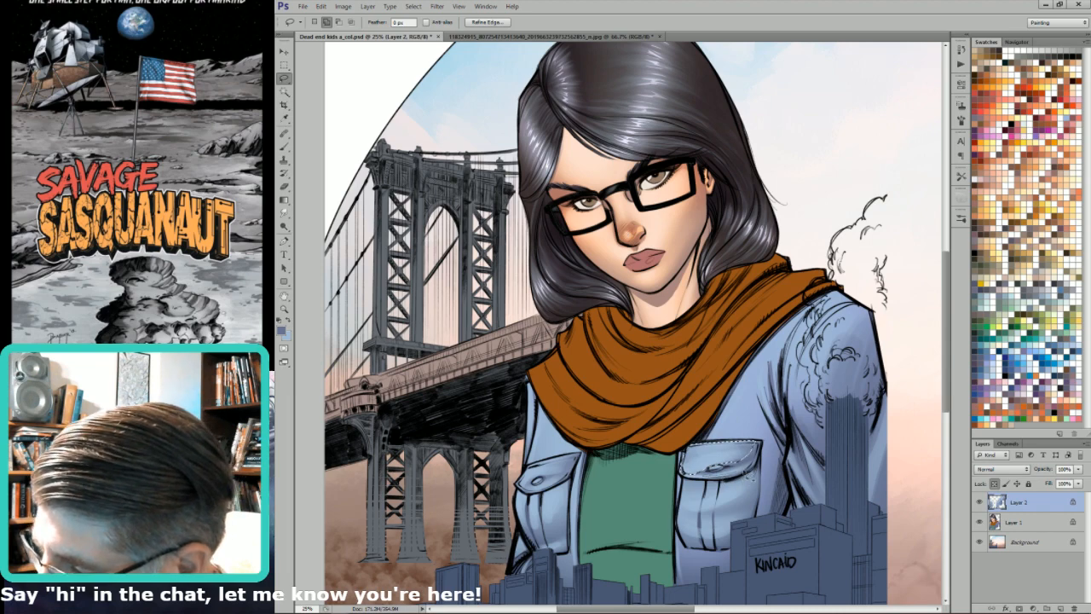
key(g)
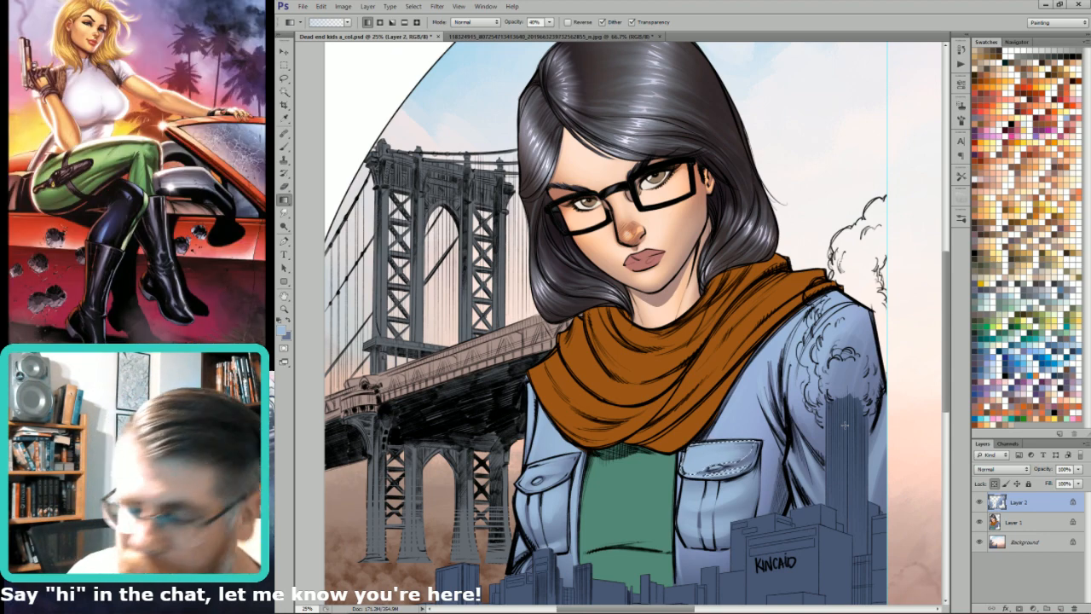
Step: Lasso the jacket fold beside the sleeve and the panels of the adjacent pocket, applying 40% light blue gradients to them
key(l)
mouse_move(809, 446)
mouse_down()
mouse_move(824, 489)
mouse_move(809, 452)
mouse_move(797, 454)
mouse_up()
key(g)
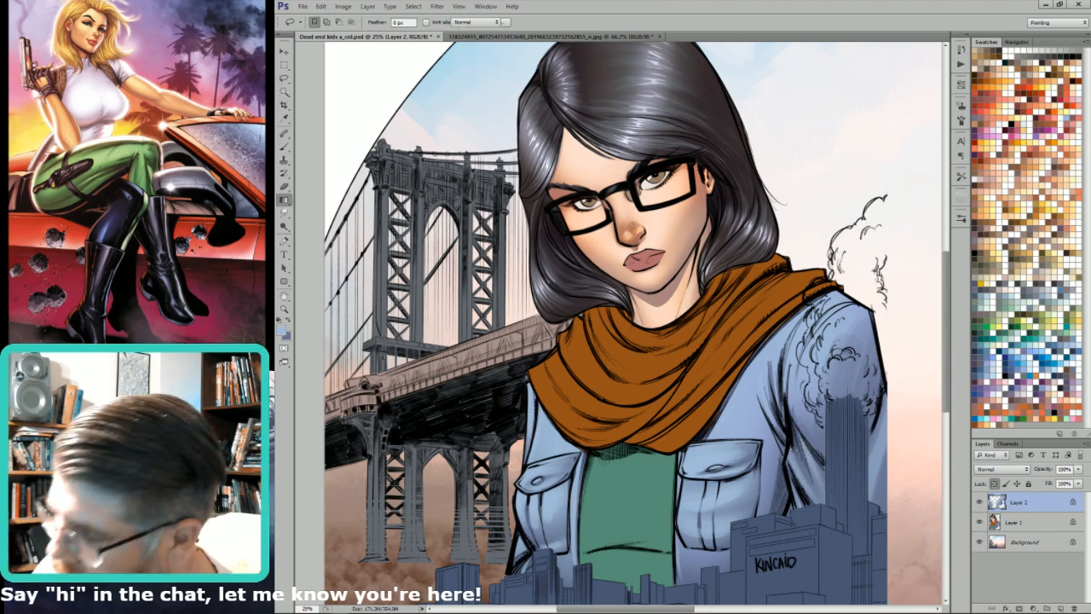
key(l)
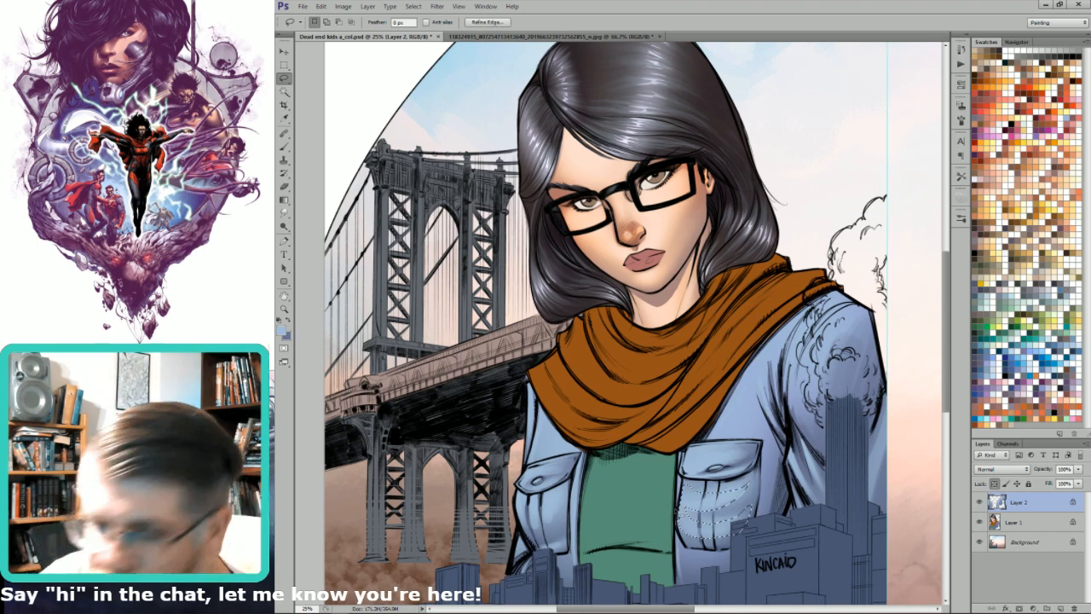
key(g)
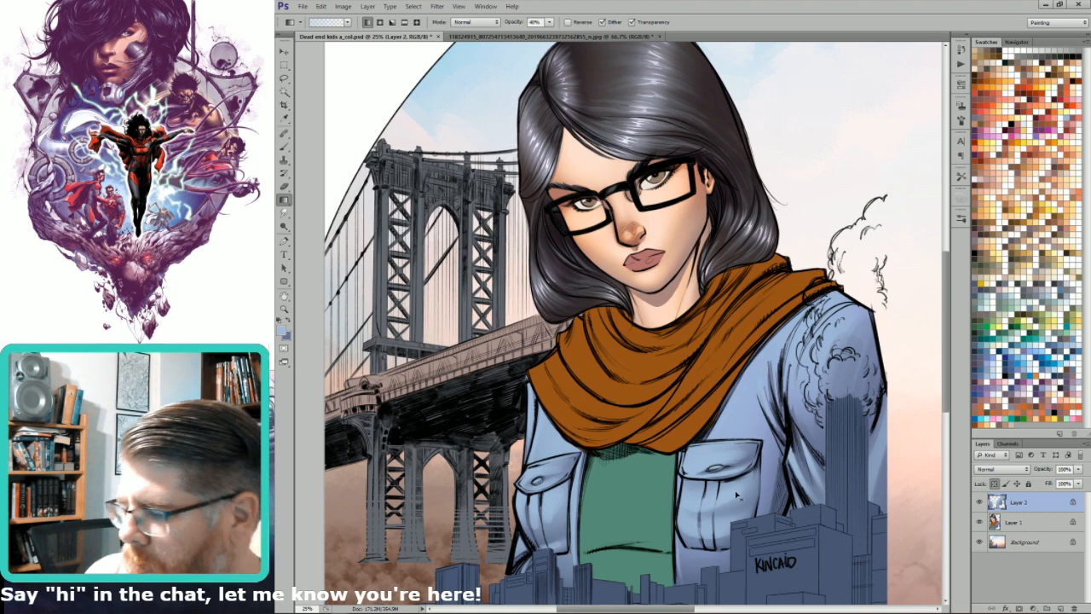
Step: Lasso the panels below the flap of the bridge-side pocket and apply a 40% light blue gradient
key(l)
mouse_move(558, 483)
mouse_down()
mouse_move(603, 404)
mouse_move(574, 422)
mouse_move(587, 465)
mouse_up()
mouse_move(594, 426)
mouse_down()
mouse_move(613, 427)
mouse_move(607, 418)
mouse_up()
key(g)
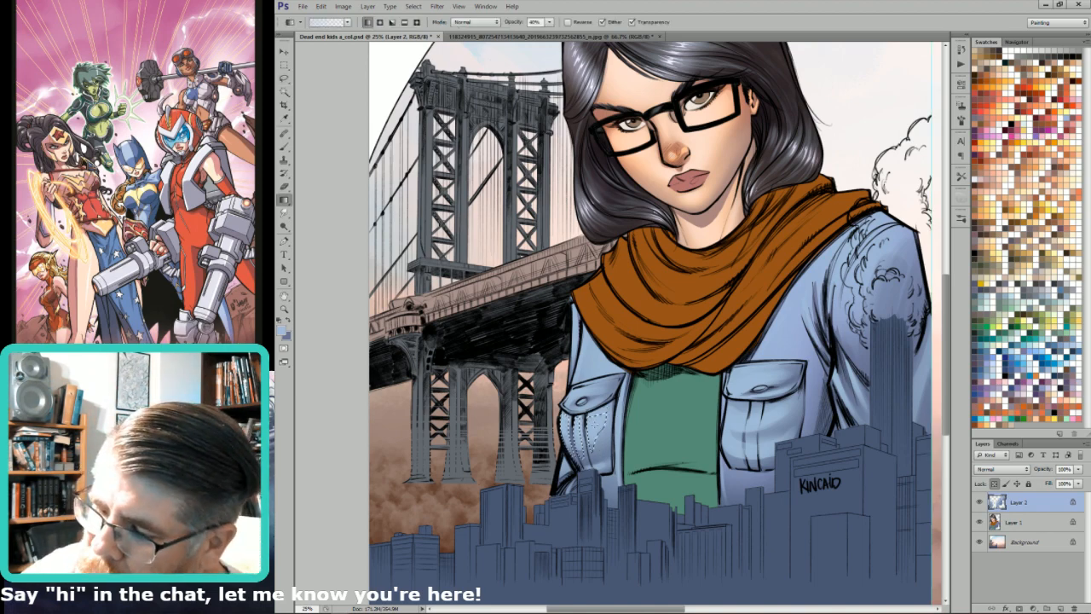
Step: Lasso the jacket area between the bridge-side pocket and the scarf and apply a 40% light blue gradient
key(l)
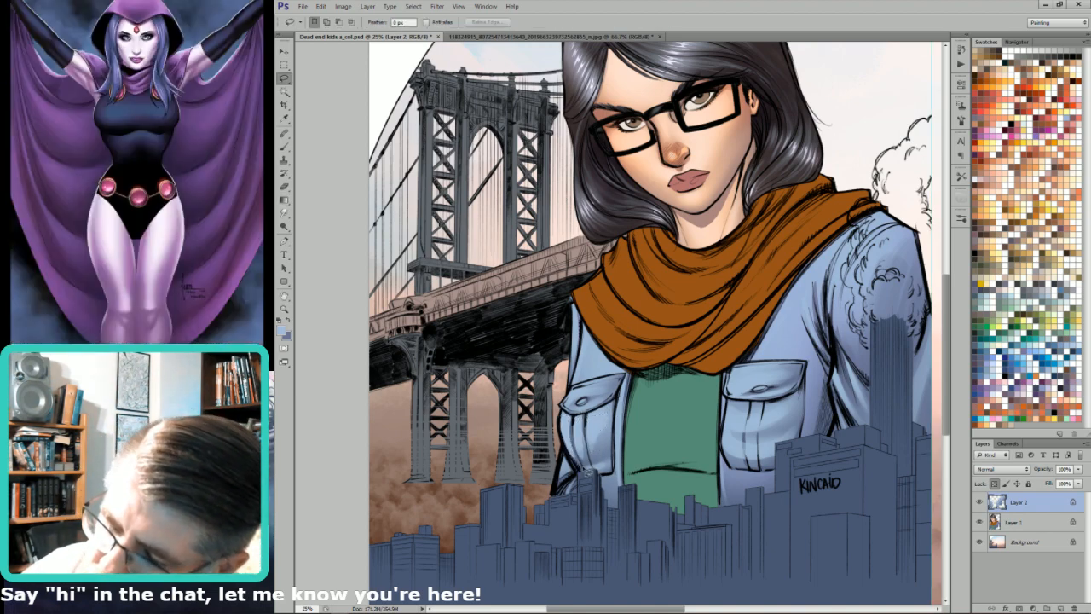
key(g)
key(l)
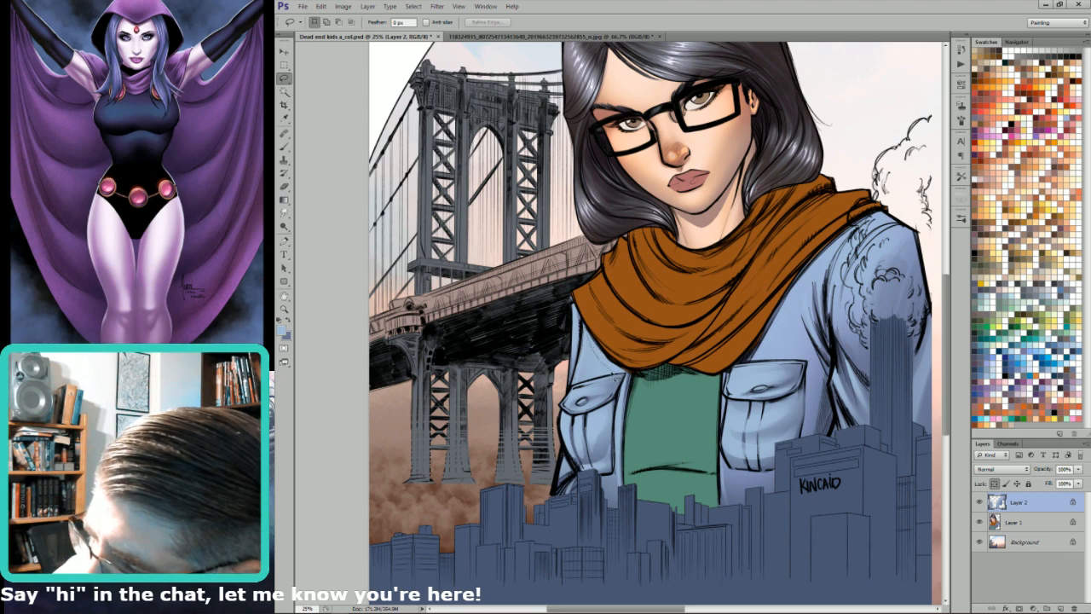
key(g)
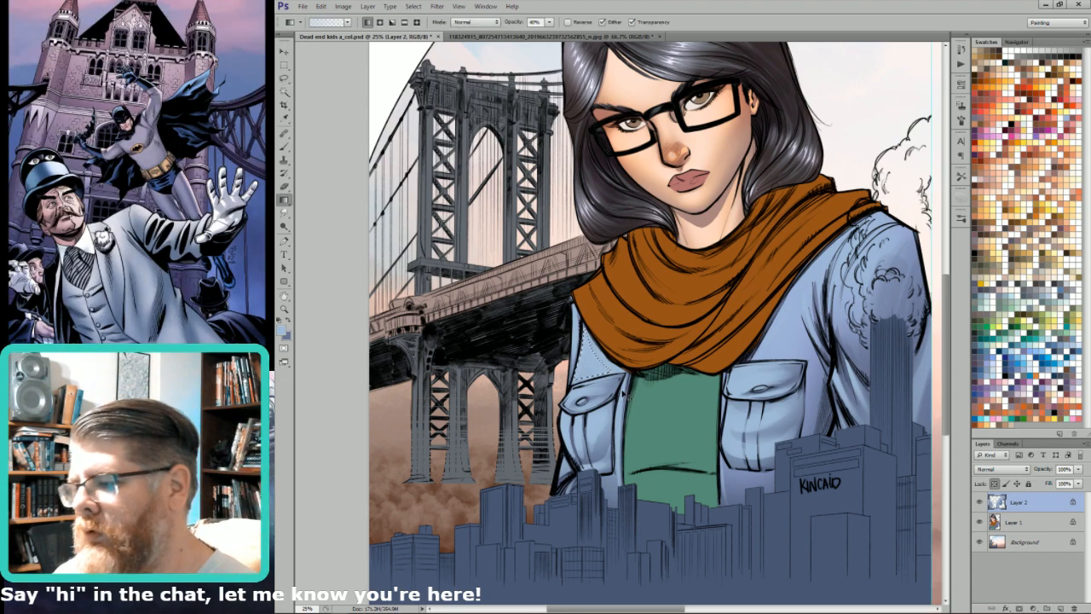
Step: Lasso the jacket area between the scarf and the sleeve-side chest pocket and apply a 40% light blue gradient
key(ctrl+minus)
key(l)
click(627, 397)
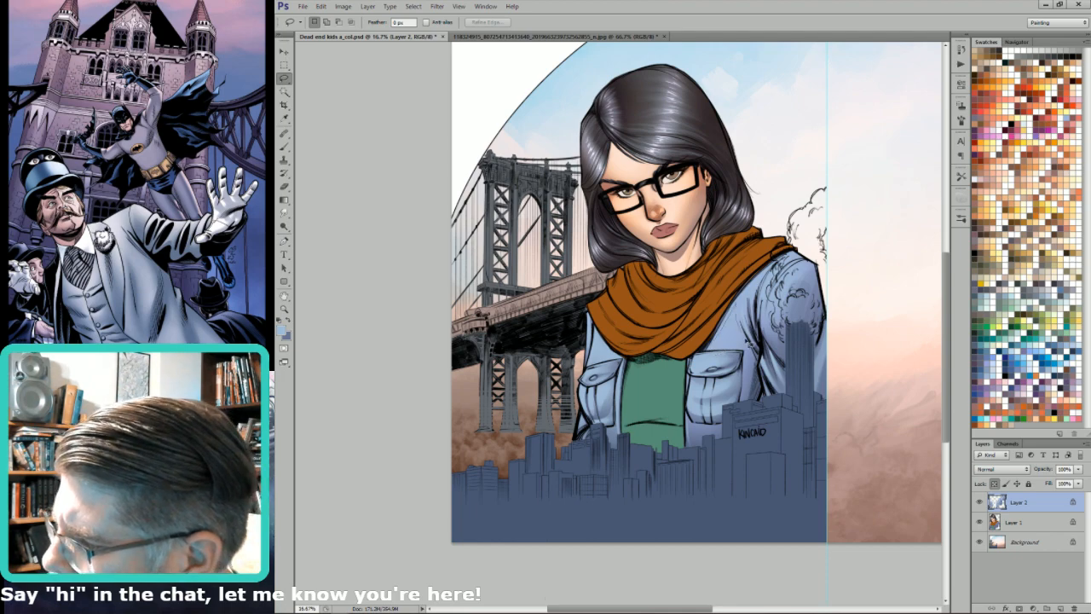
mouse_move(721, 352)
mouse_down()
mouse_move(713, 342)
mouse_move(737, 305)
mouse_move(740, 338)
mouse_move(751, 321)
mouse_up()
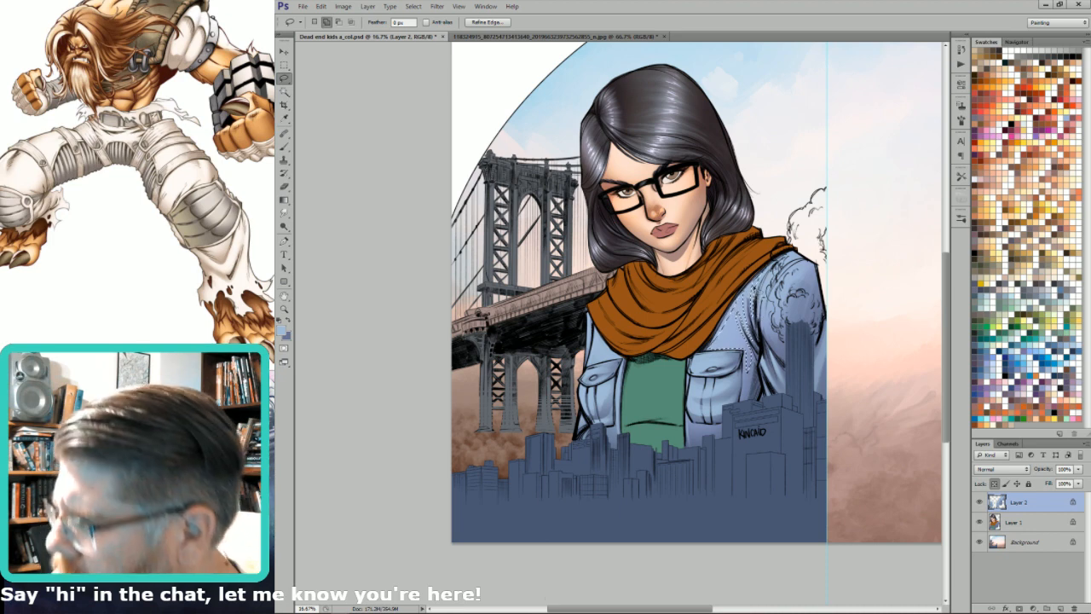
key(ctrl+h)
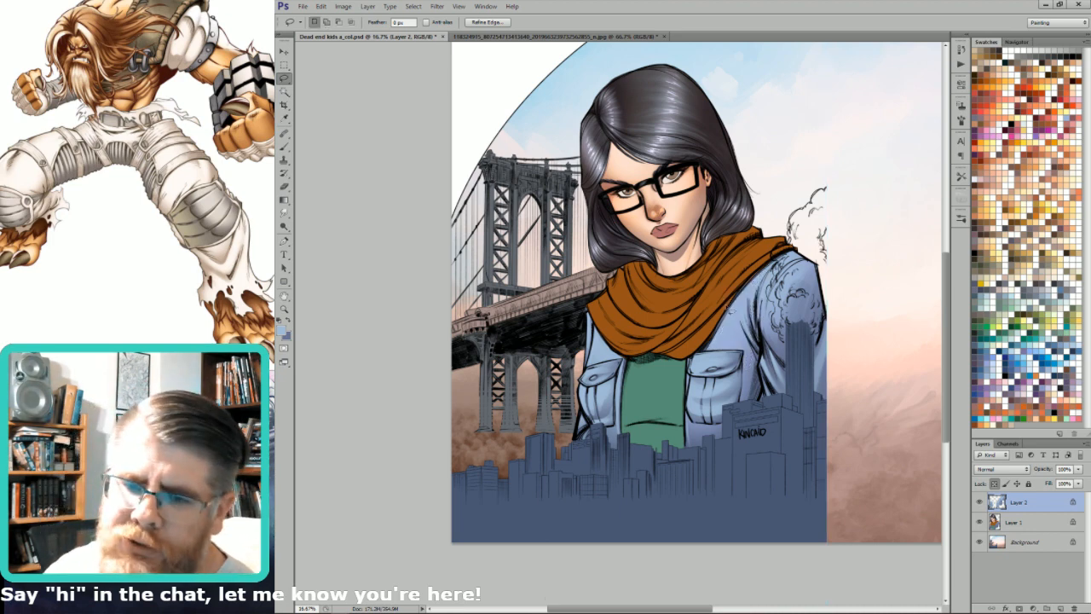
key(g)
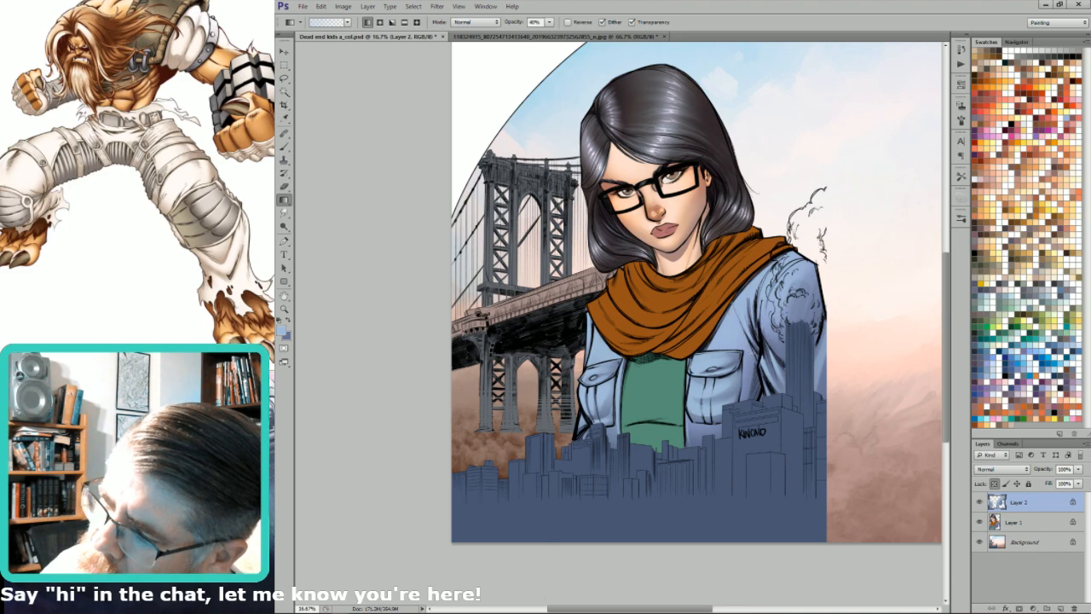
Step: Lasso the top of the jacket's shoulder beside the scarf and apply a 40% light blue gradient
key(l)
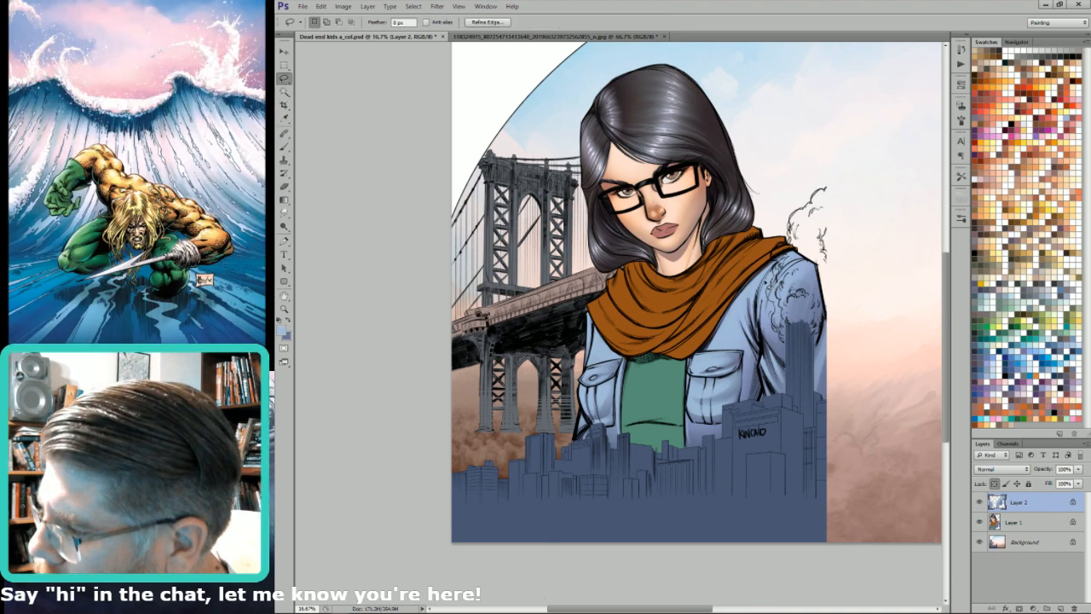
mouse_move(802, 257)
mouse_down()
mouse_move(778, 265)
mouse_move(792, 277)
mouse_move(787, 353)
mouse_move(799, 271)
mouse_up()
key(g)
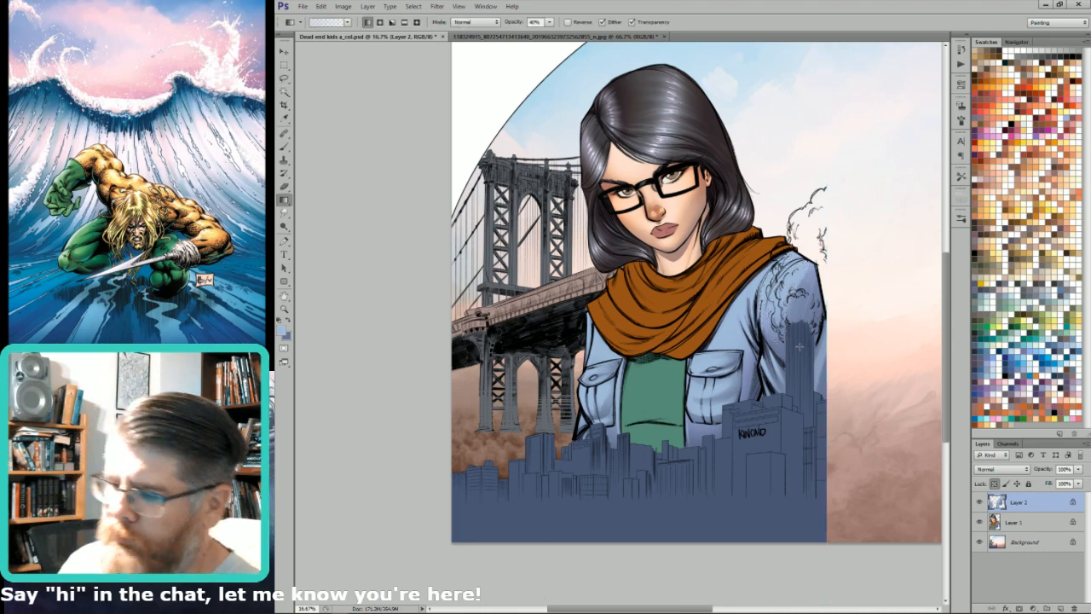
Step: Merge Layer 2 down into Layer 1 and select the green shirt with the Magic Wand
scroll(799, 345, down, 1)
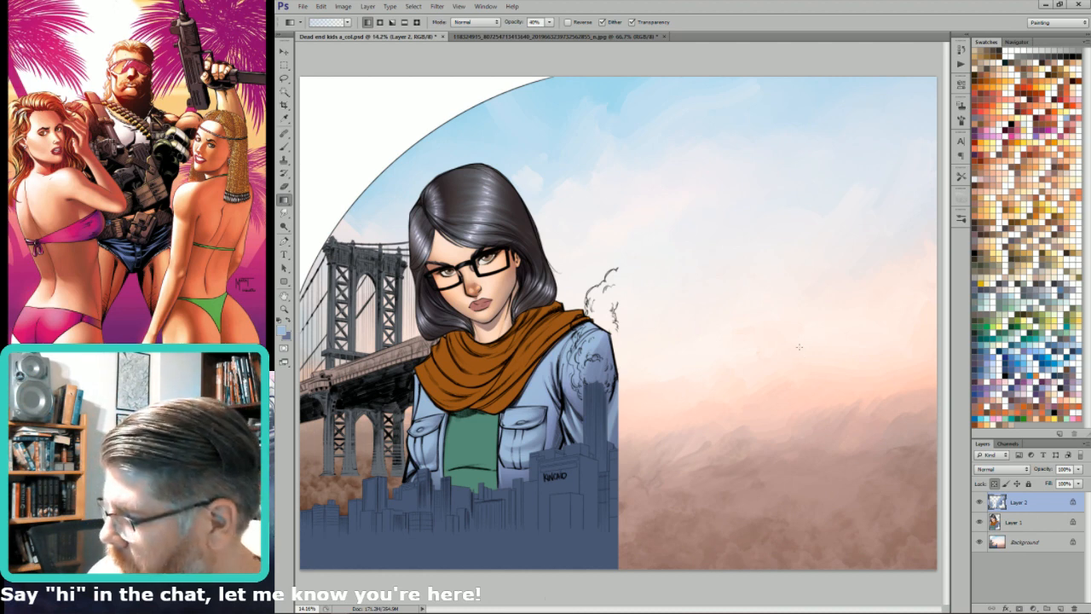
key(ctrl+e)
key(w)
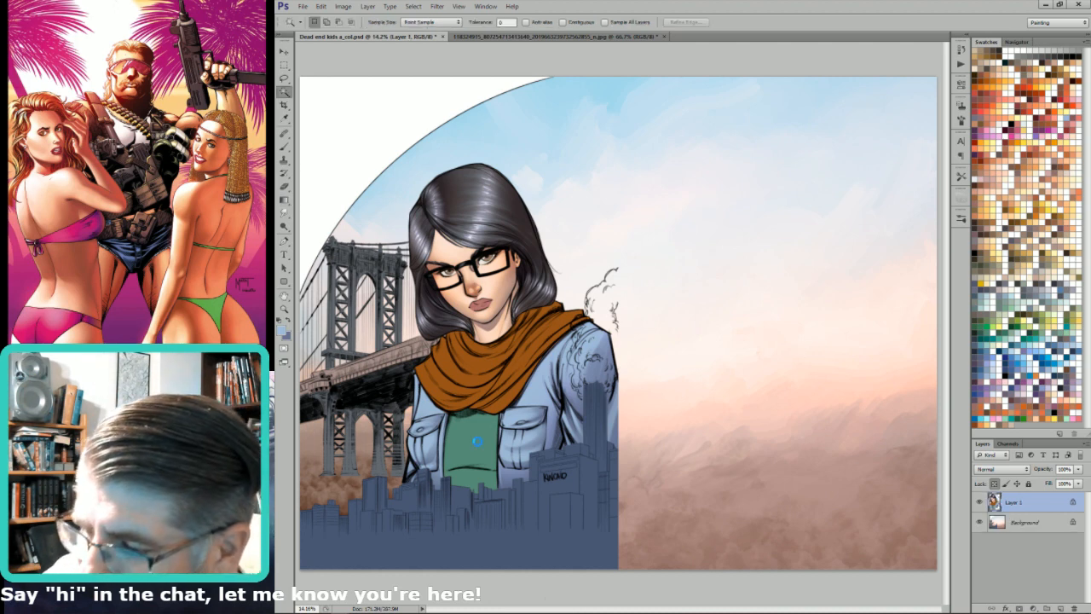
click(480, 446)
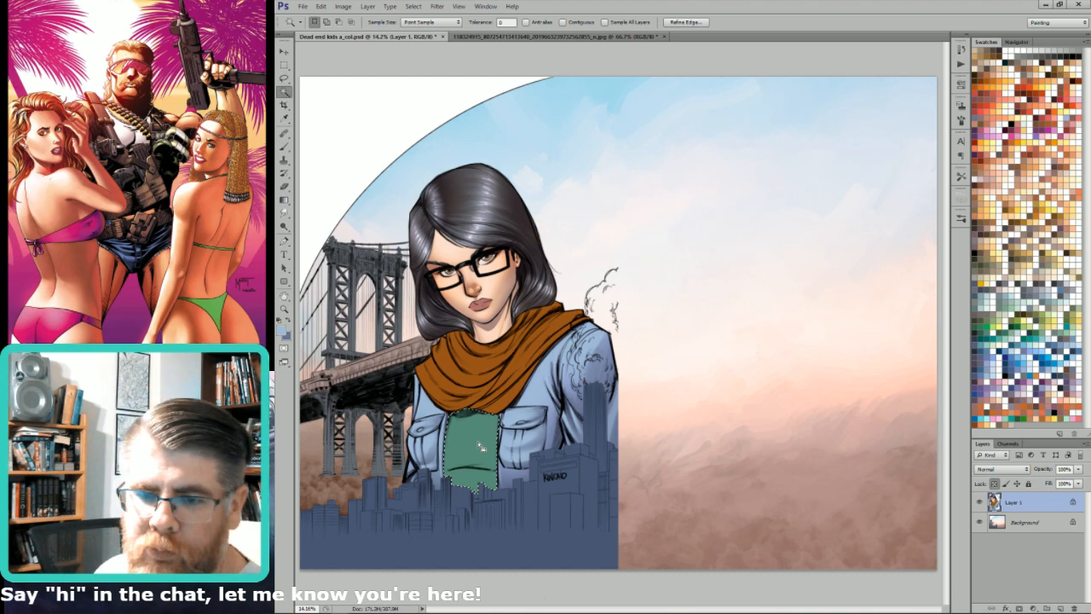
drag(368, 265, 607, 529)
drag(607, 529, 720, 467)
key(ctrl+h)
Step: Set up the Brush at 50% opacity with the muted dark green #244d3e for shading the shirt
key(b)
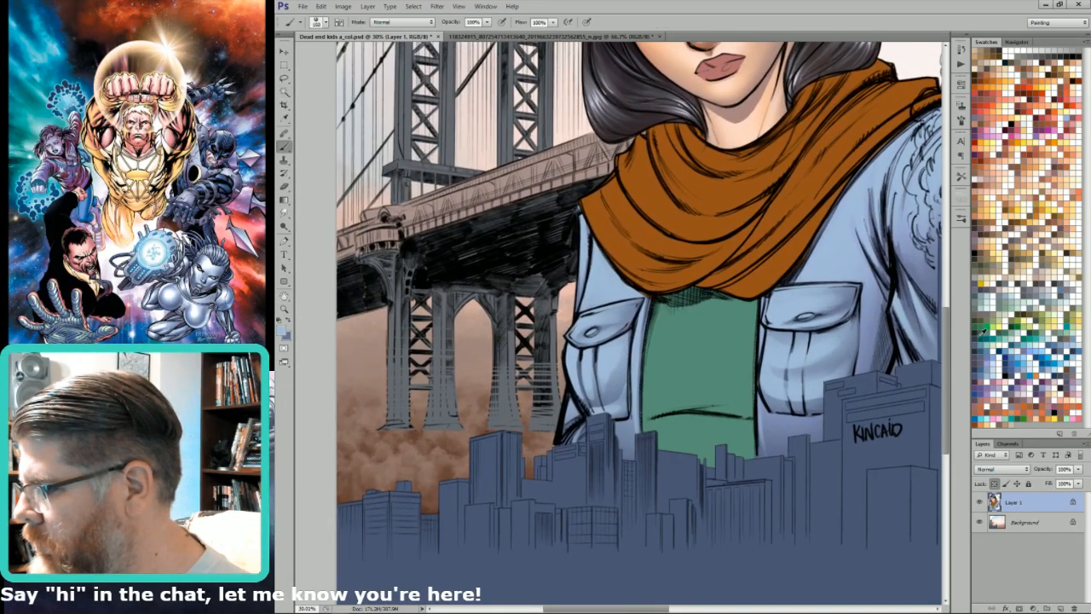
click(979, 335)
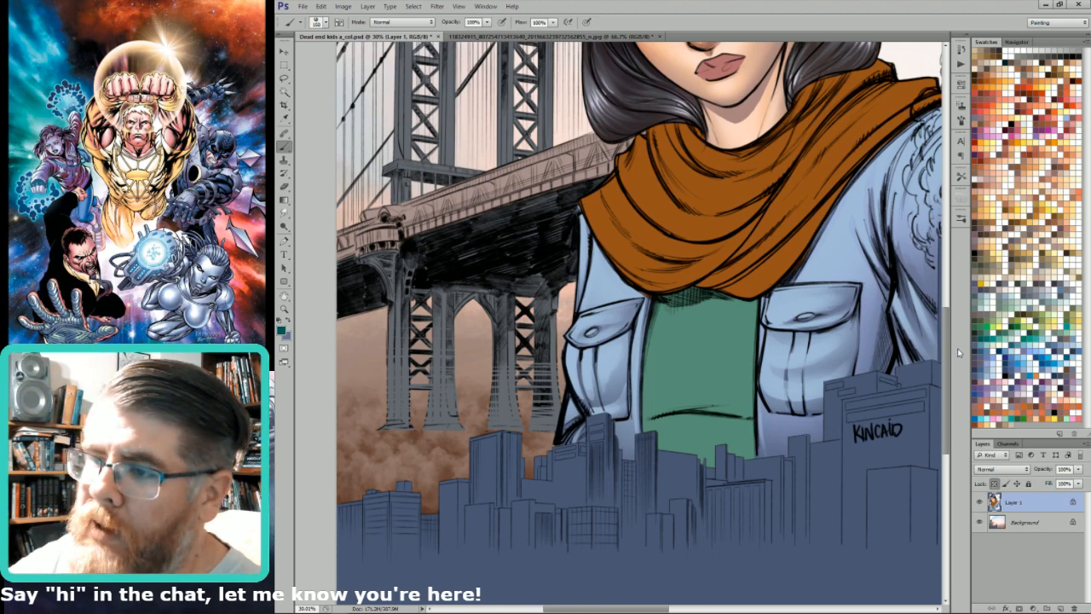
click(297, 26)
click(335, 50)
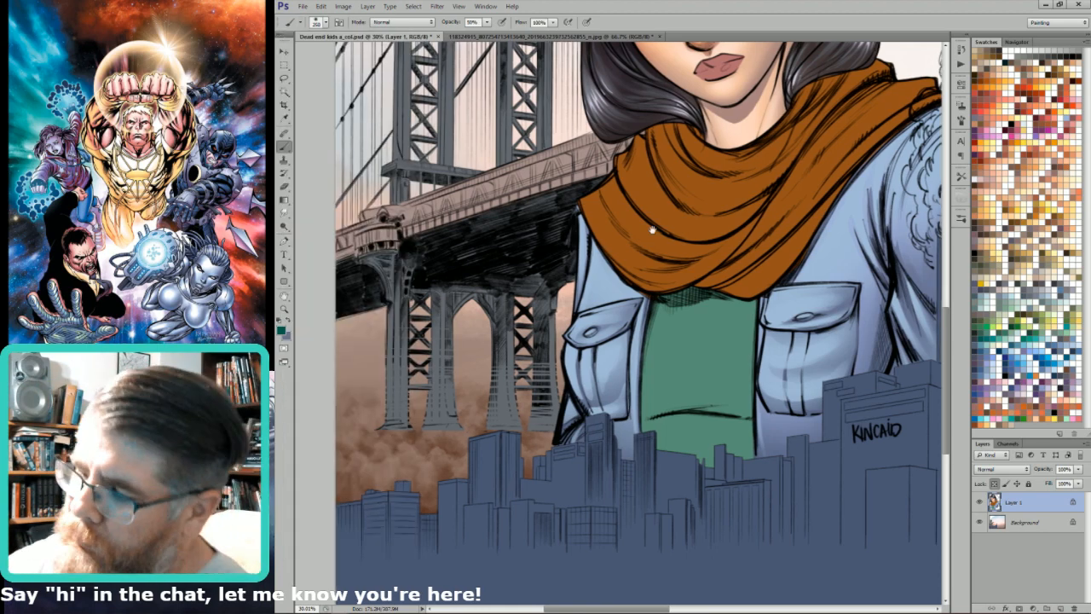
drag(662, 292, 758, 293)
key([)
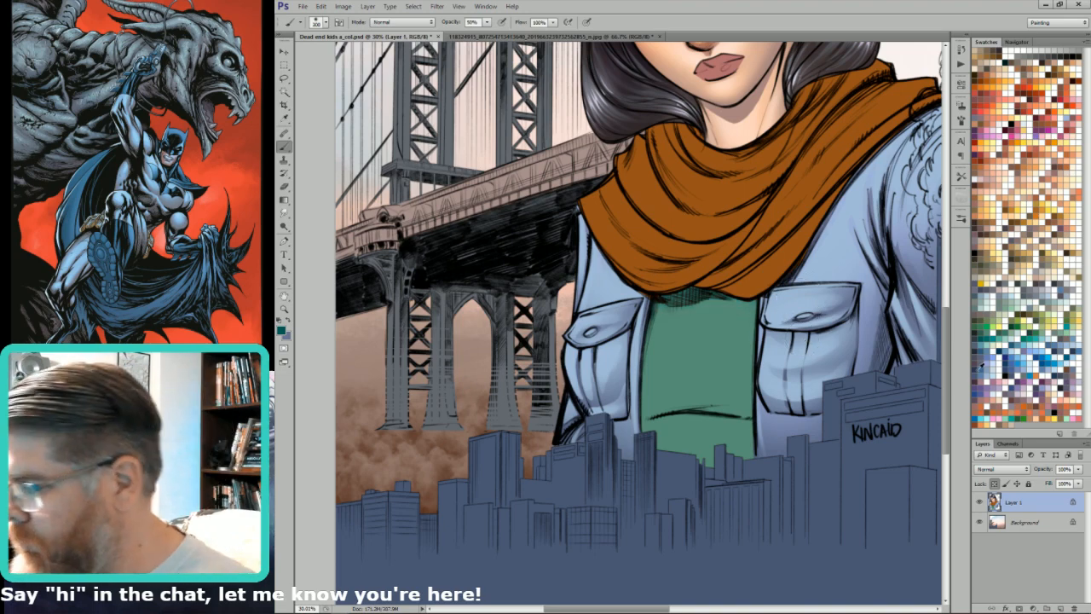
click(282, 328)
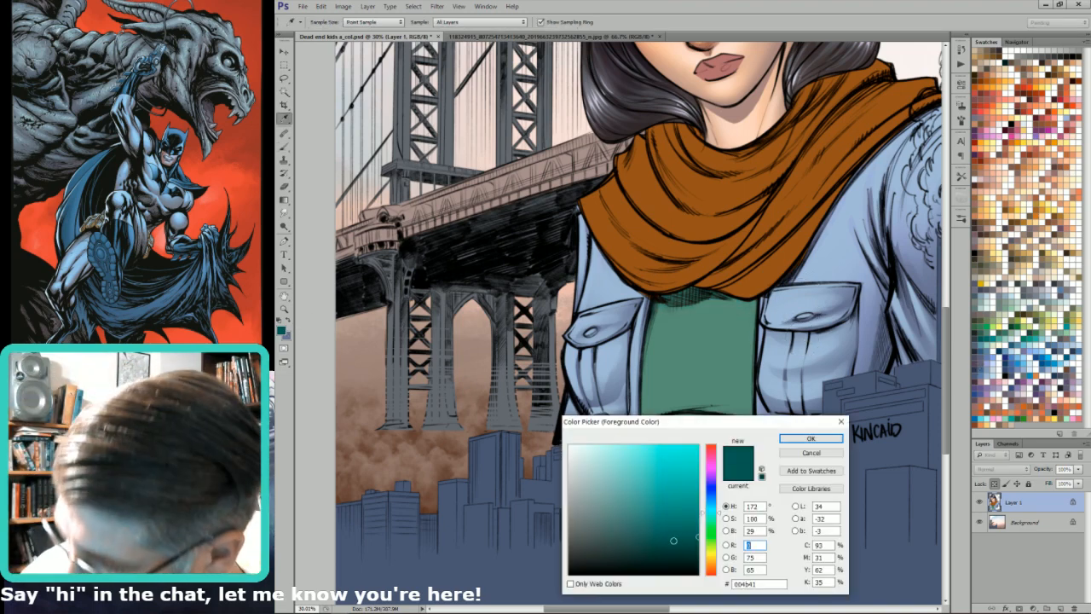
click(638, 536)
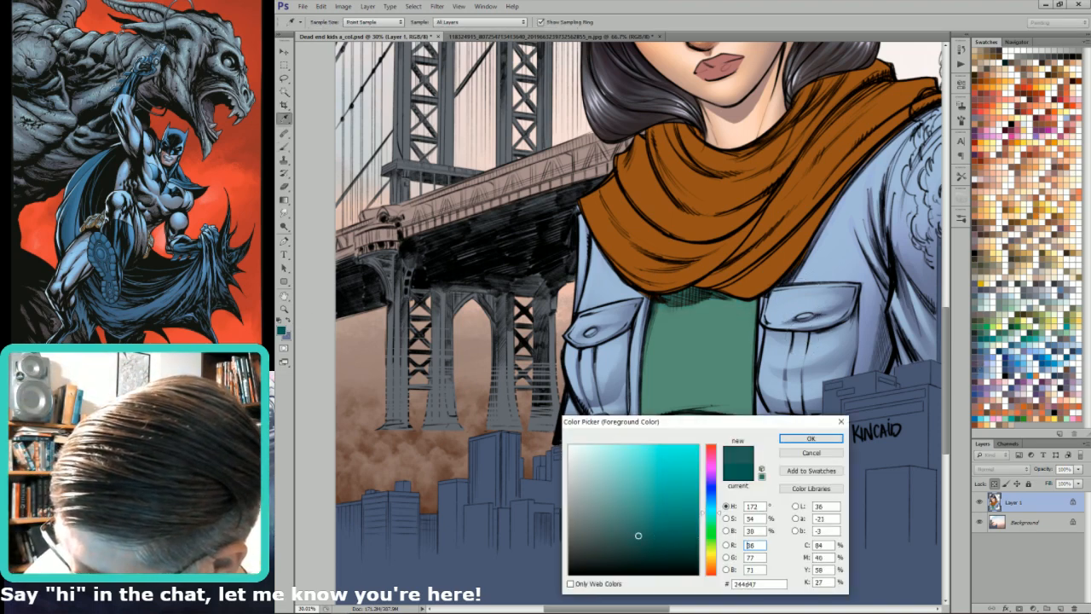
click(715, 518)
click(810, 438)
Step: Brush dark green shadows below the scarf and under the shirt's fold, and subtract the strip below the scarf from the selection
mouse_move(656, 308)
mouse_down()
mouse_move(749, 298)
mouse_move(694, 294)
mouse_up()
mouse_move(653, 422)
mouse_down()
mouse_move(723, 415)
mouse_move(719, 404)
mouse_move(745, 425)
mouse_up()
key(bracketright)
key(ctrl+h)
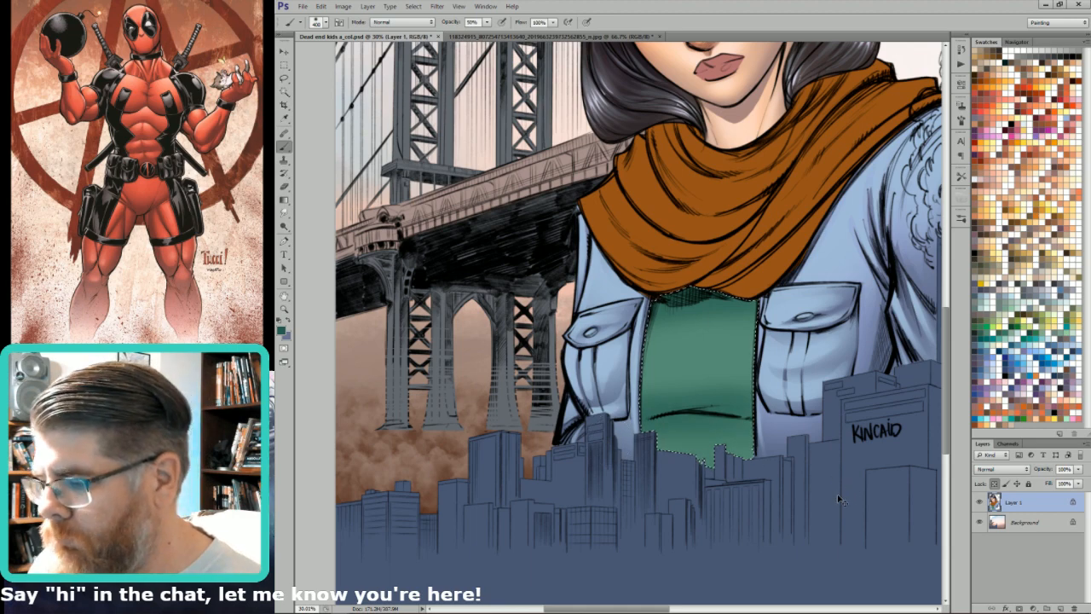
key(l)
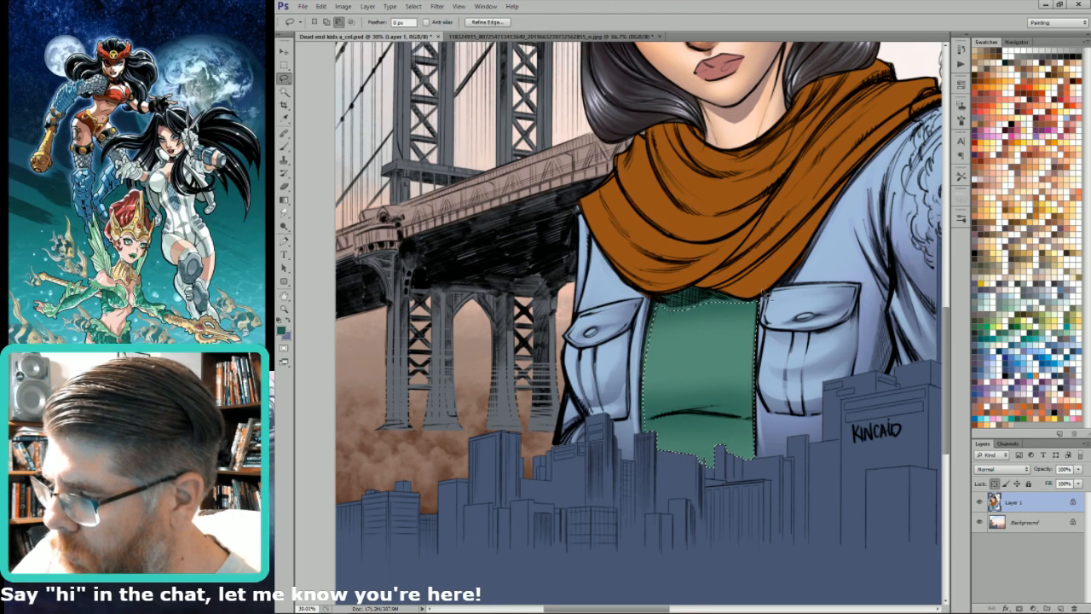
key(ctrl+d)
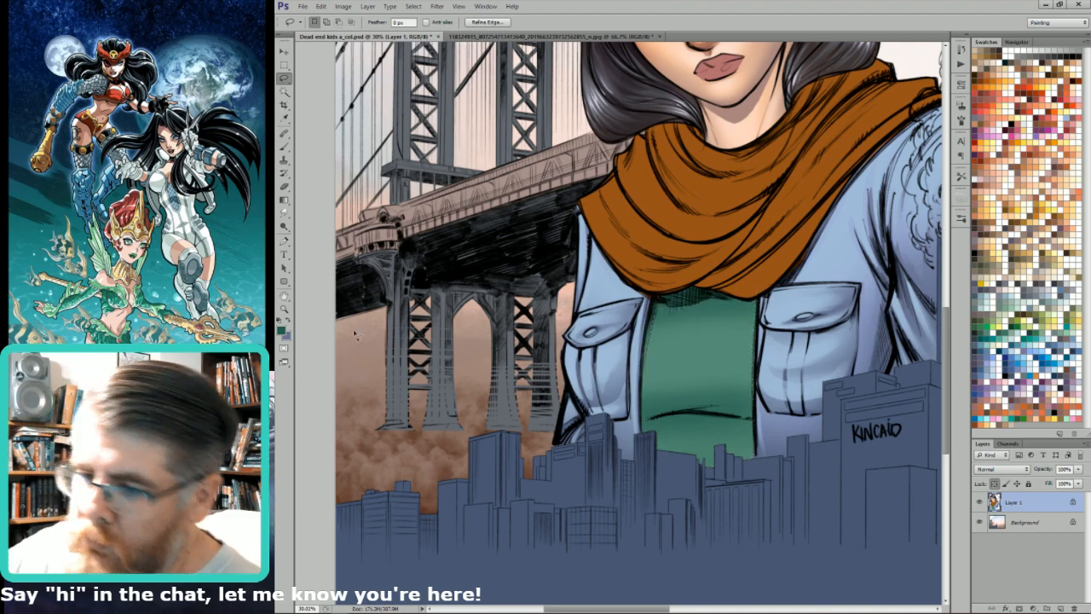
Step: Change the foreground colour to a lighter, slightly warmer green for the shirt highlights
click(282, 329)
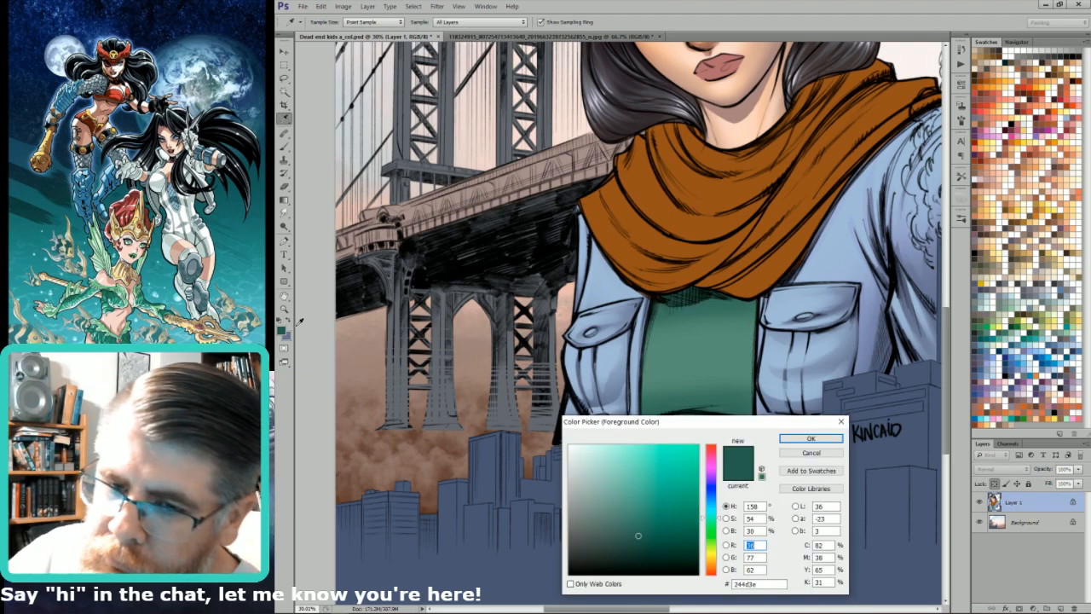
click(634, 509)
drag(626, 489, 625, 498)
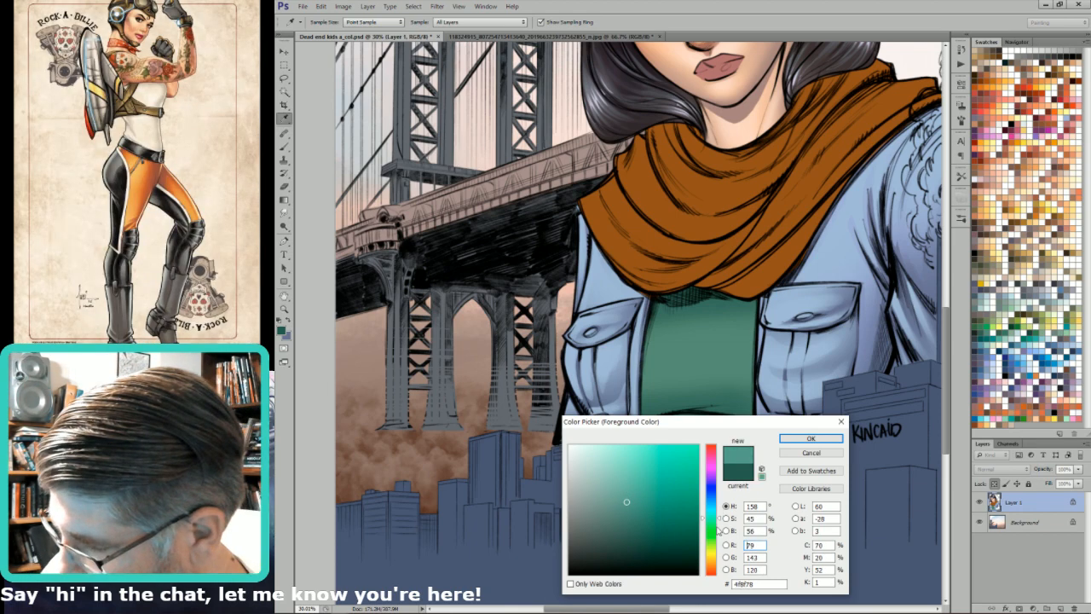
click(717, 534)
click(629, 488)
key(Return)
Step: Brush lighter green highlights at 50% opacity over the shirt above and below its fold, varying the brush size
key(l)
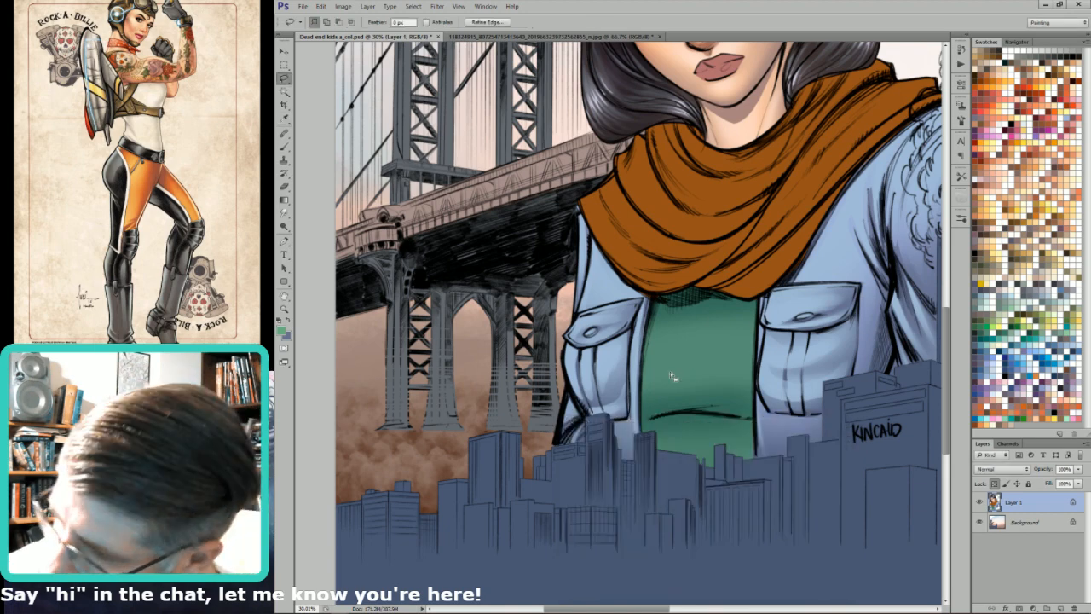
key(b)
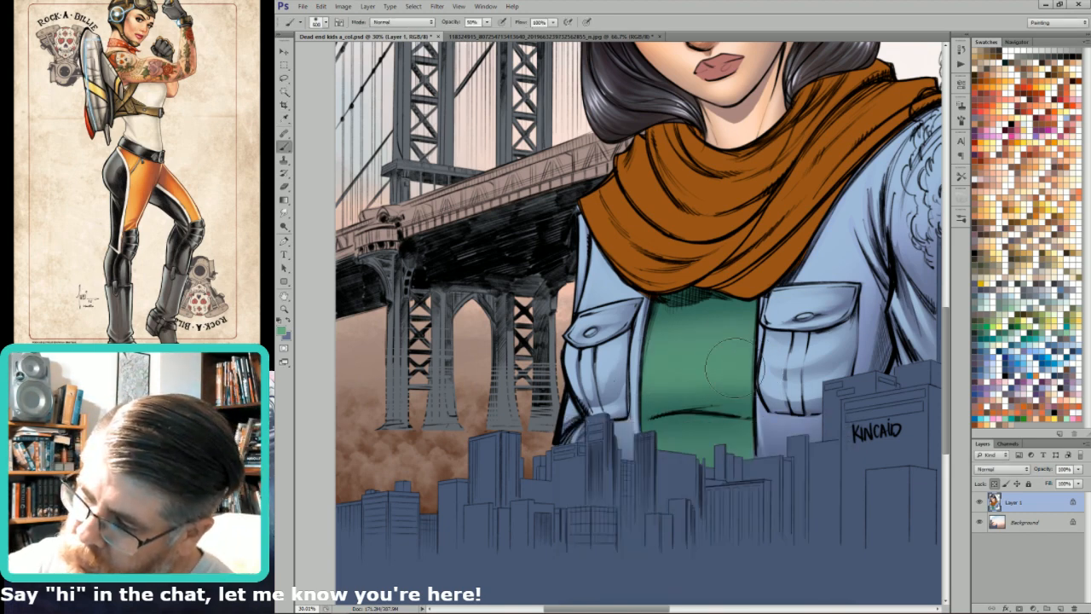
drag(671, 342, 726, 332)
key(bracketleft)
key(bracketleft)
key(bracketleft)
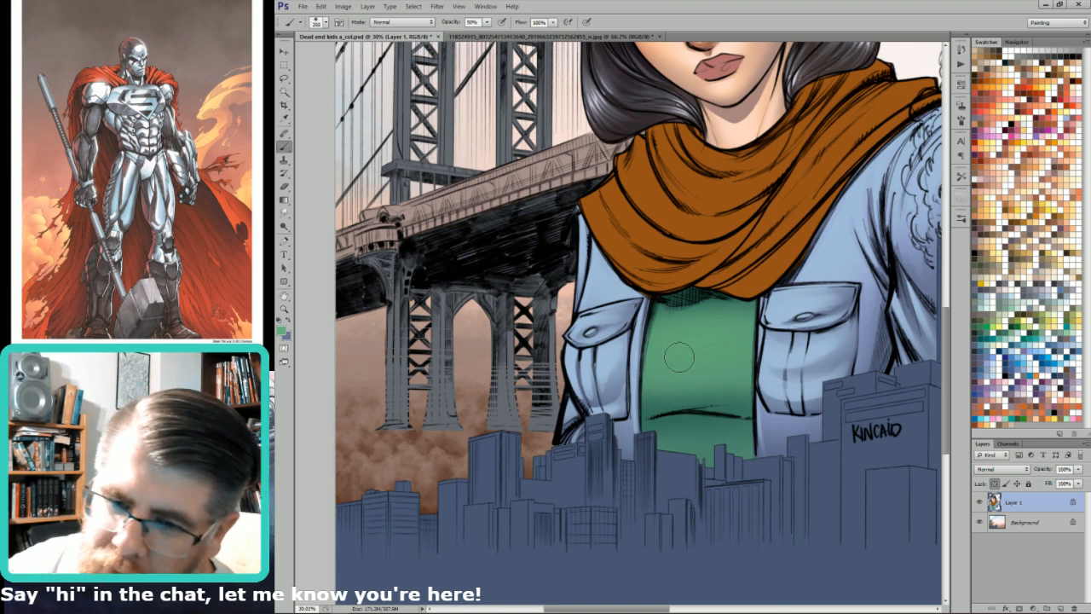
key(bracketright)
key(bracketright)
key(bracketleft)
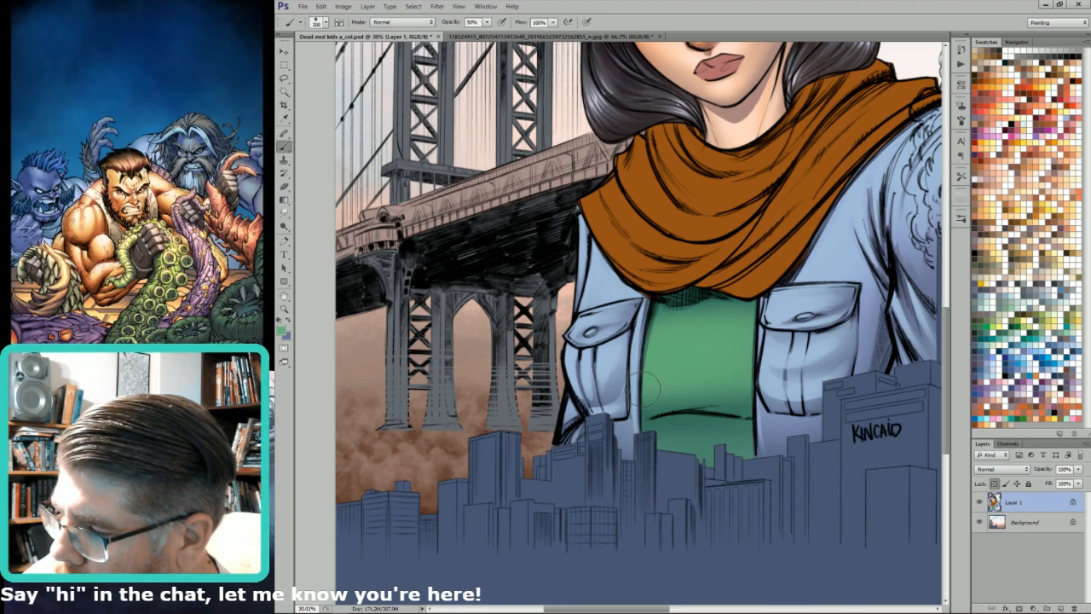
key(bracketright)
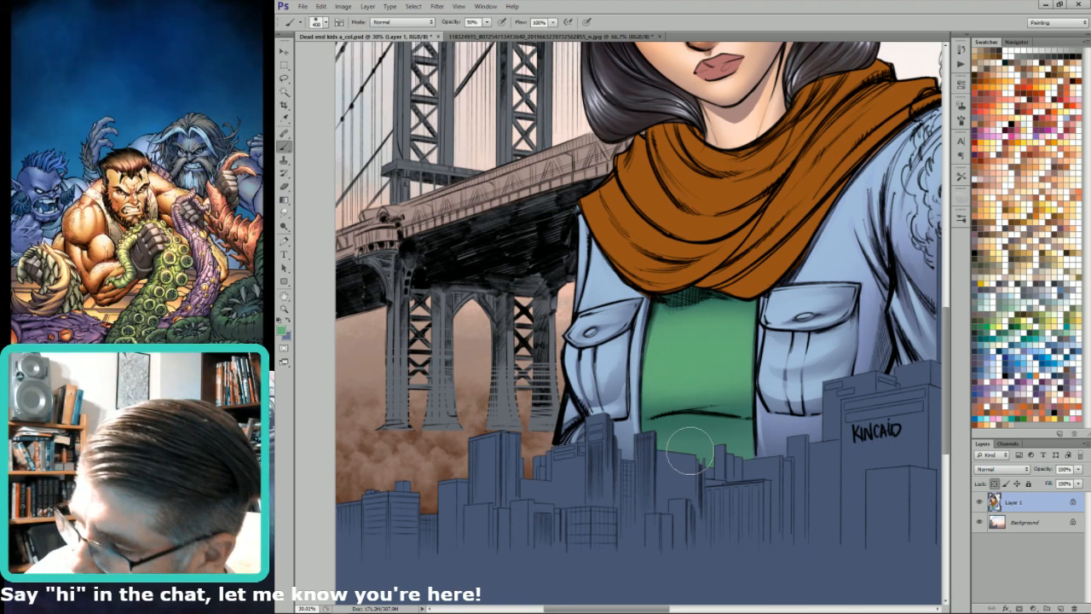
key(bracketleft)
key(bracketleft)
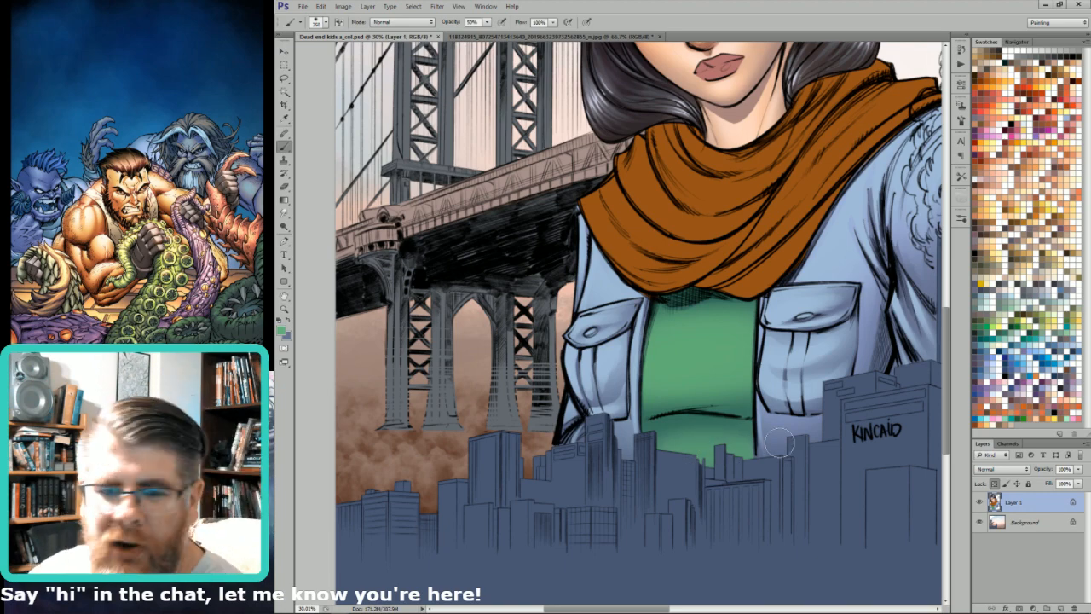
key(ctrl+h)
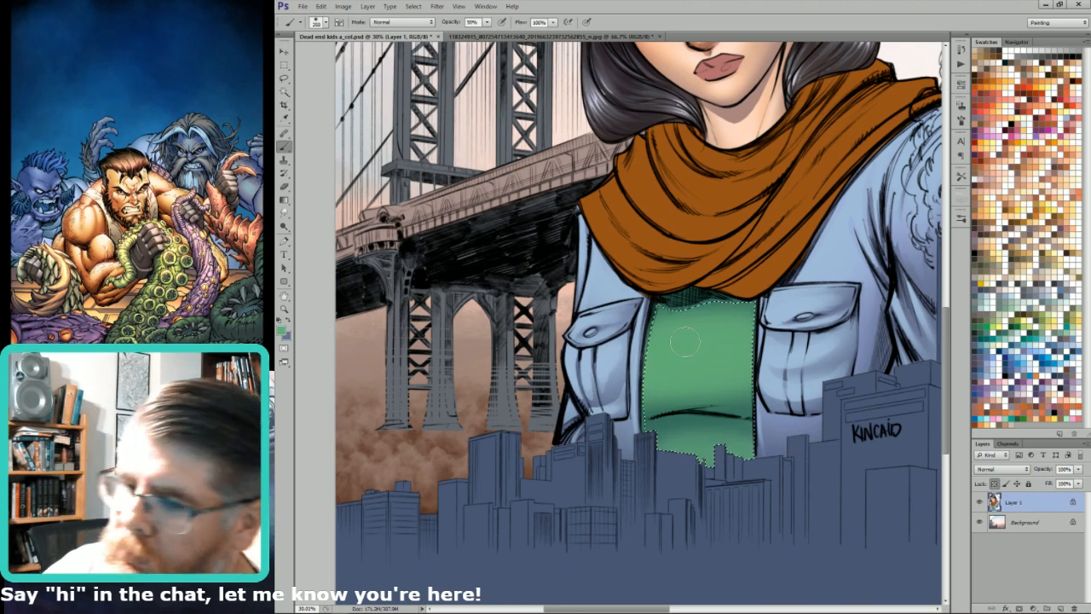
Step: Set up the Pencil tool with a larger tip and 20% opacity for the shirt highlights
key(shift+b)
key(bracketright)
key(bracketright)
key(bracketright)
key(bracketright)
key(bracketright)
key(bracketright)
key(bracketright)
key(bracketright)
key(bracketright)
key(bracketright)
key(bracketright)
key(2)
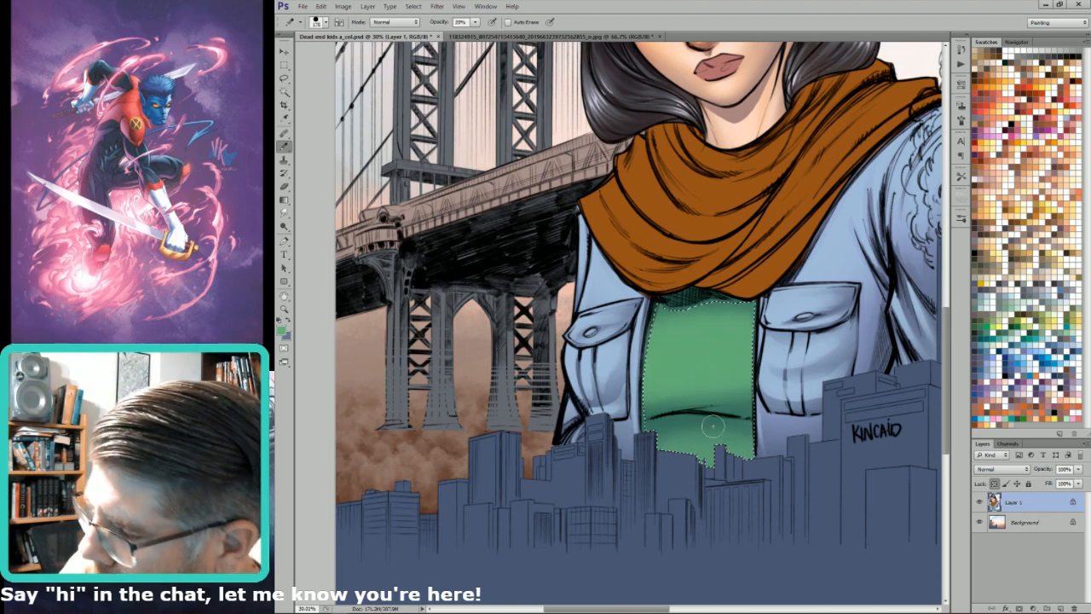
Step: Select the orange scarf with the Magic Wand at tolerance 0
key(ctrl+minus)
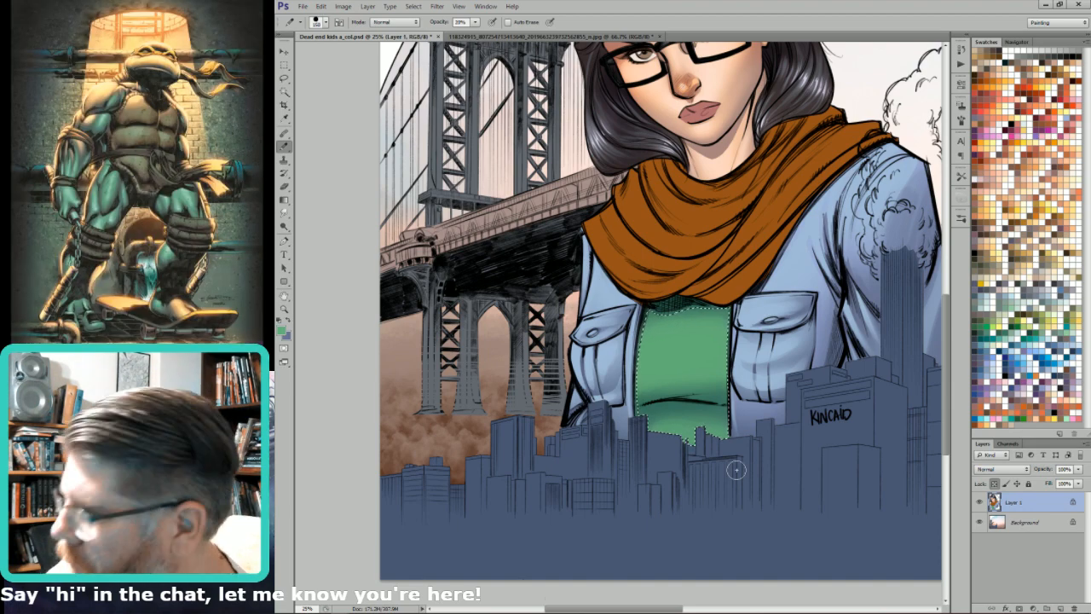
drag(711, 213, 761, 290)
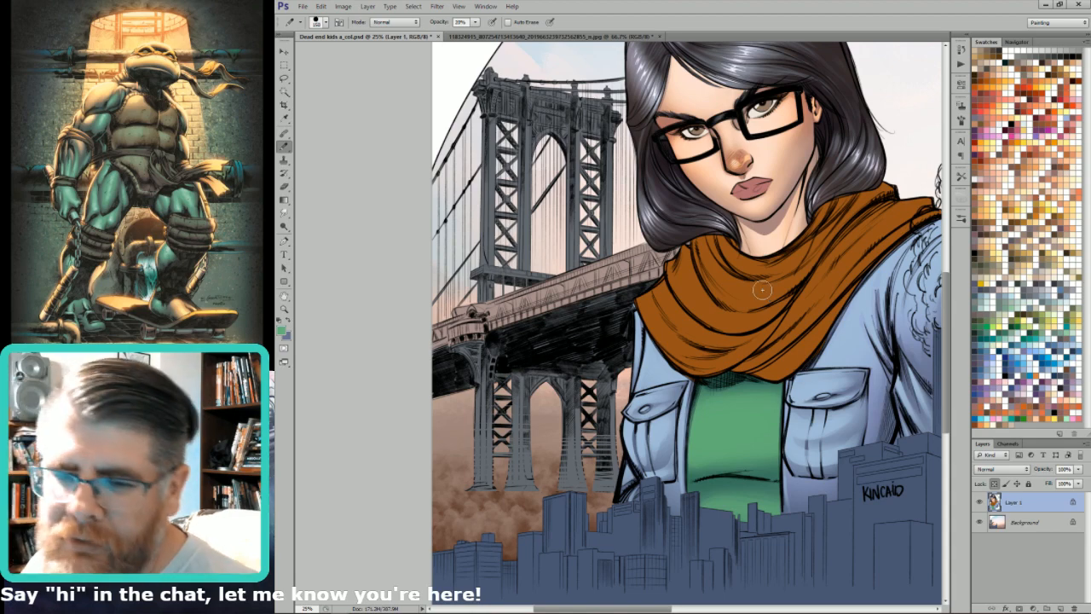
drag(846, 333, 824, 415)
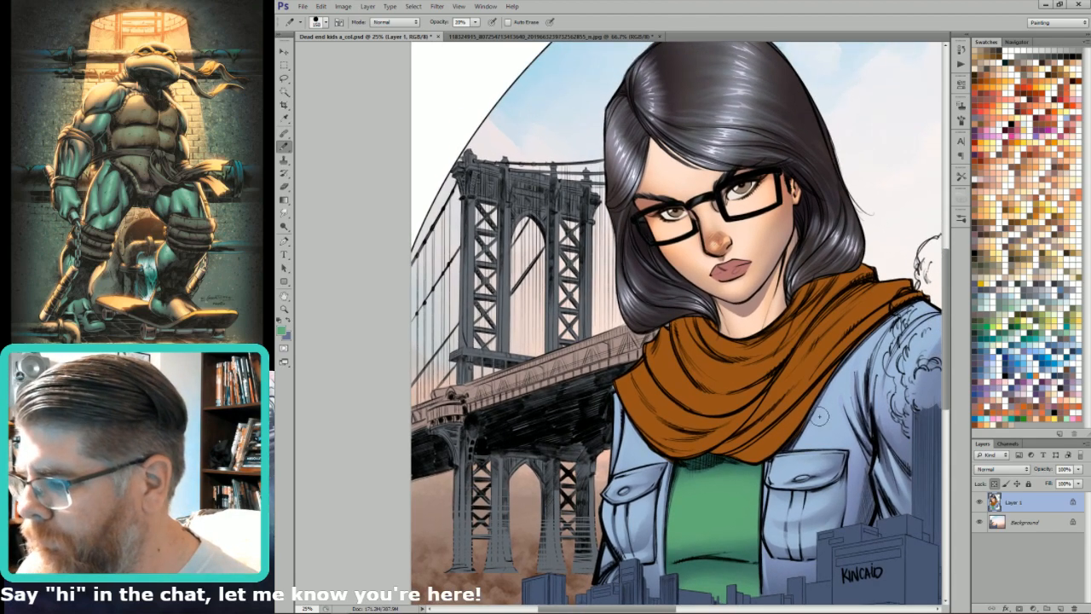
key(w)
click(795, 423)
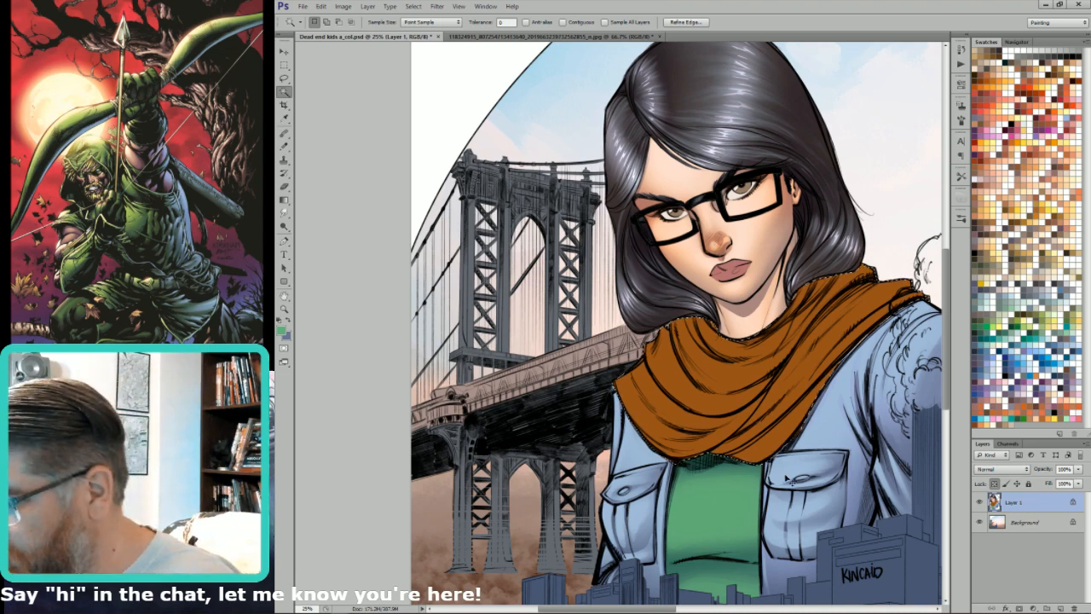
Step: Lasso the gap along the scarf's edge against the jacket into the selection and fill it with the scarf's orange
key(m)
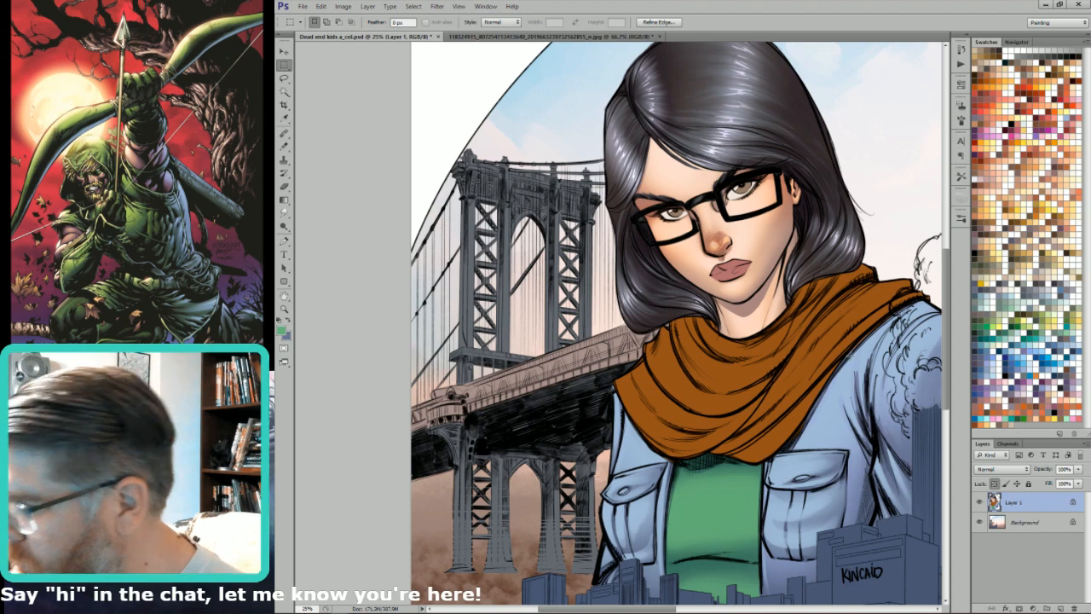
key(l)
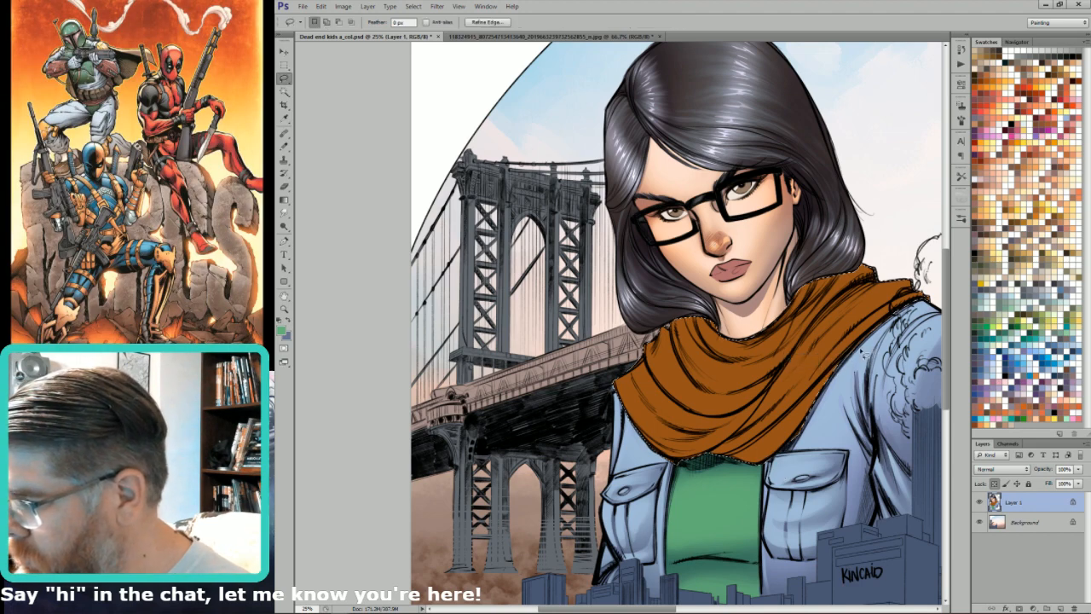
scroll(814, 398, up, 5)
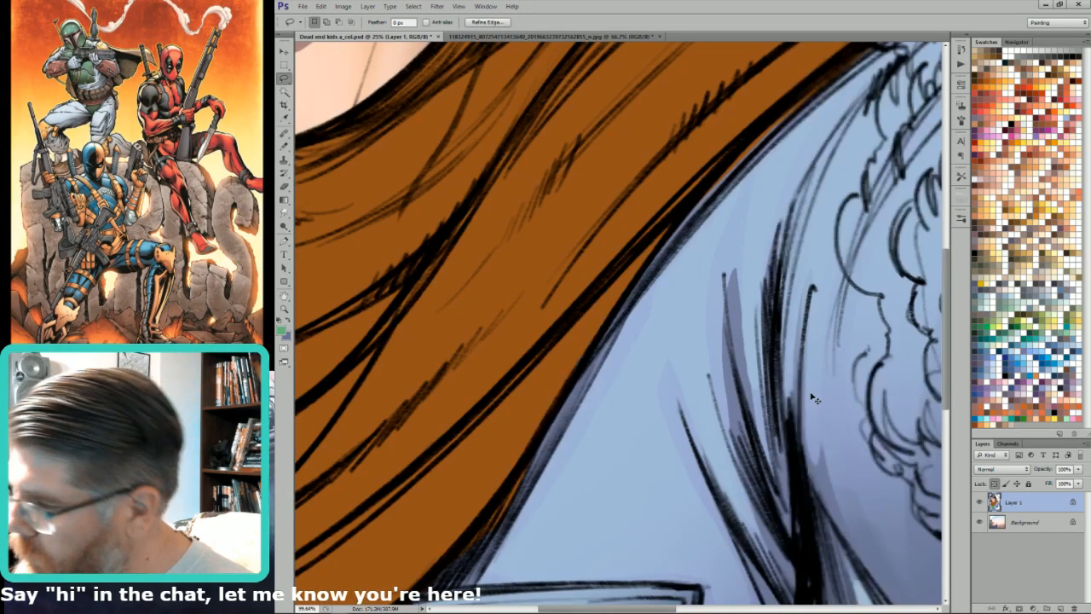
key(i)
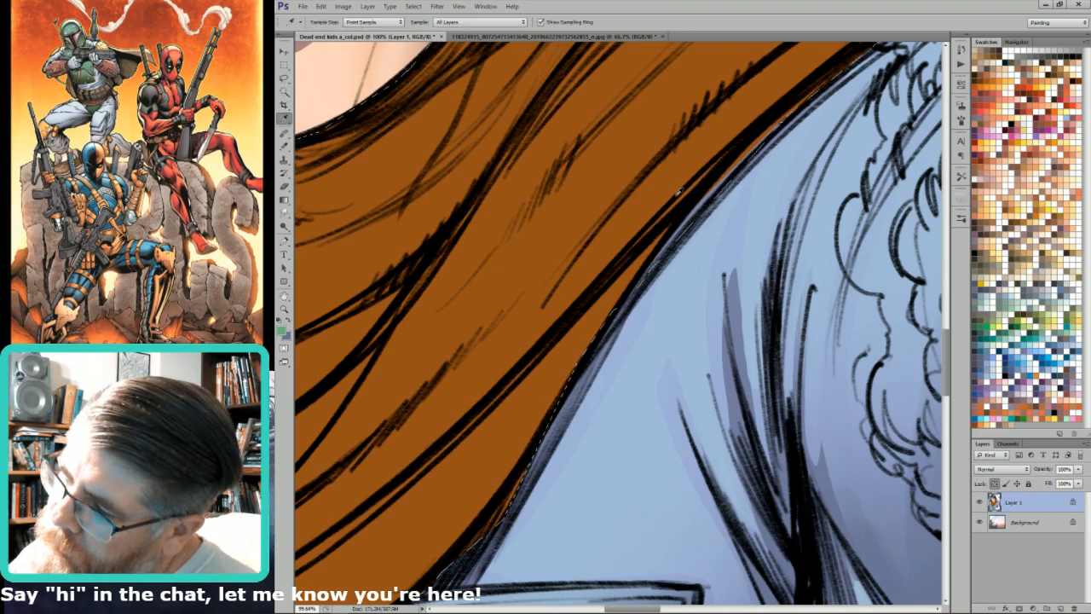
key(l)
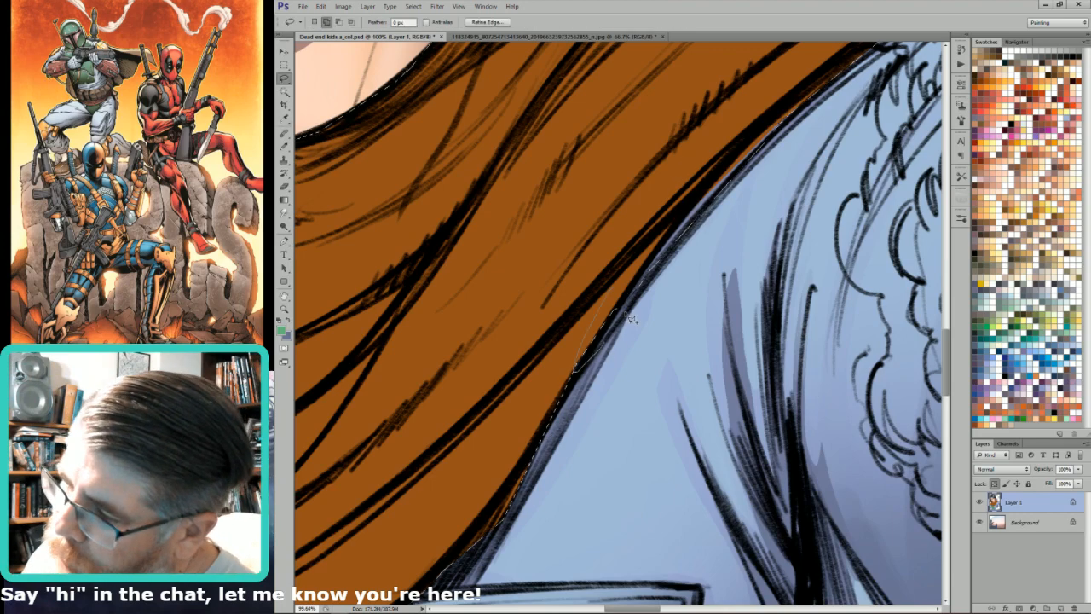
key(i)
key(x)
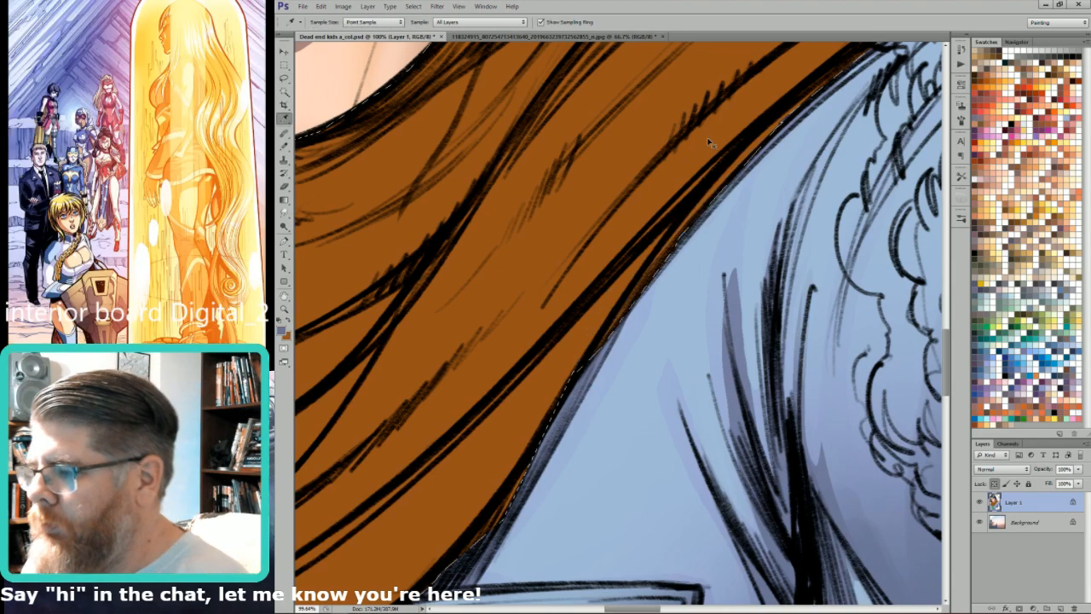
Step: Fill the corrected scarf selection in the Alpha 3 channel with the scarf's sampled dark grey, and return to the colour image
key(ctrl+minus)
key(ctrl+minus)
drag(735, 379, 834, 422)
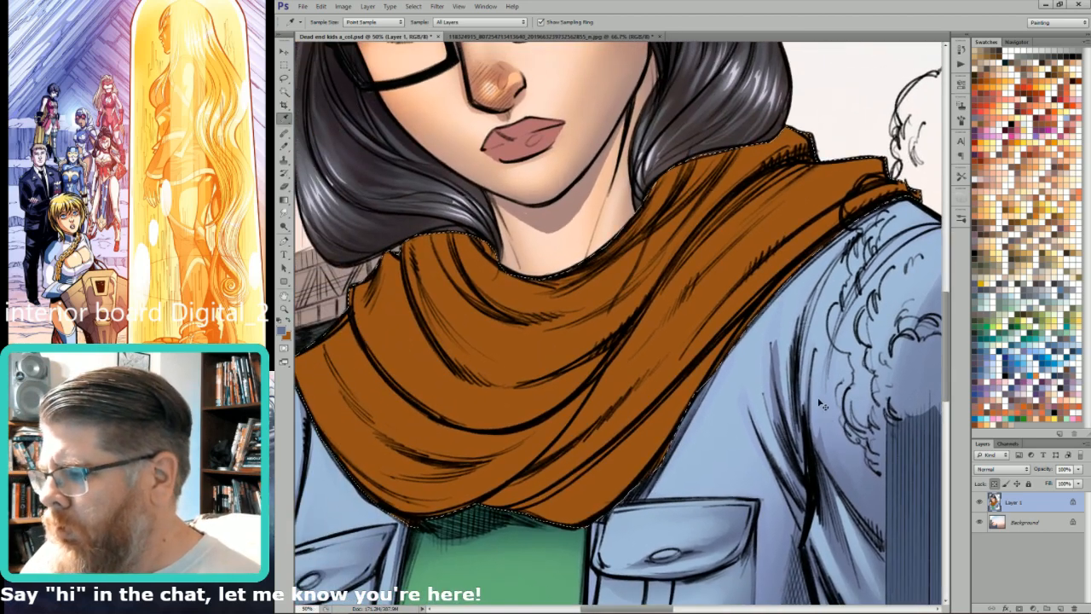
key(ctrl+7)
key(ctrl+8)
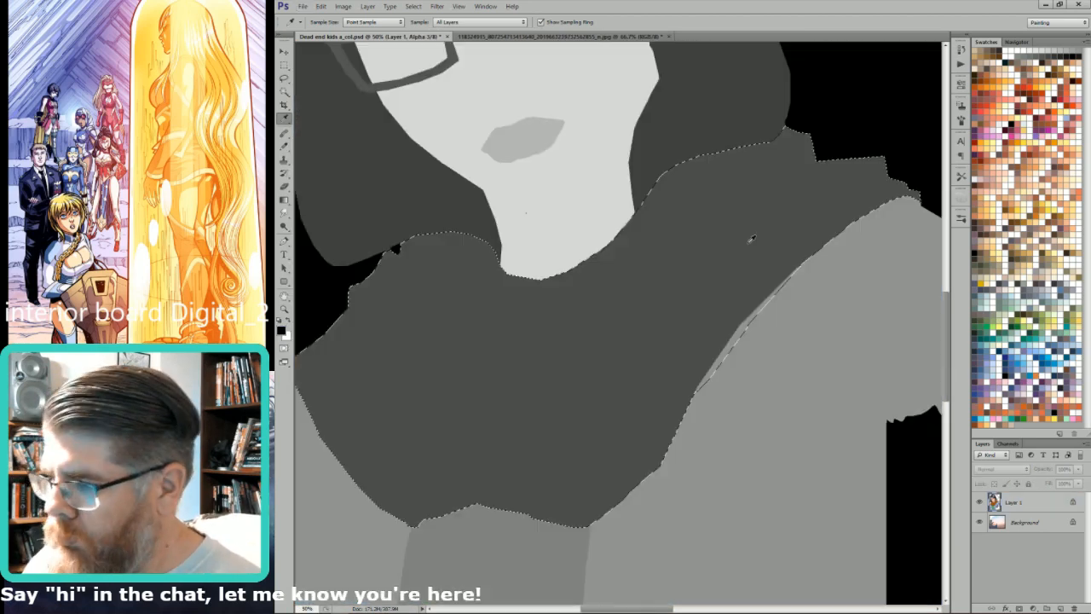
alt+click(737, 233)
key(x)
key(ctrl+BackSpace)
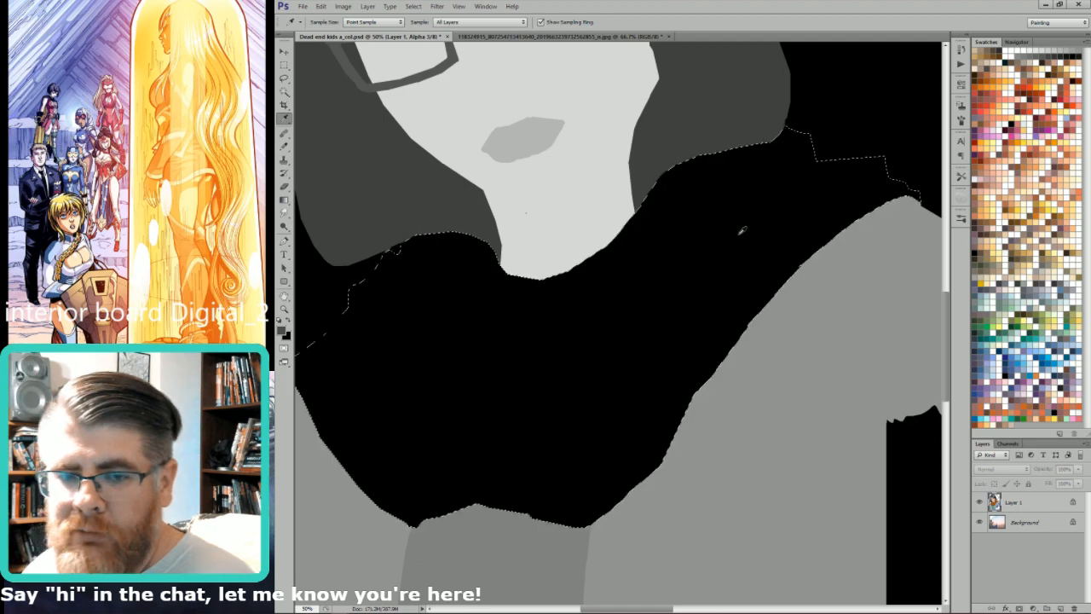
key(ctrl+0)
key(alt+BackSpace)
key(x)
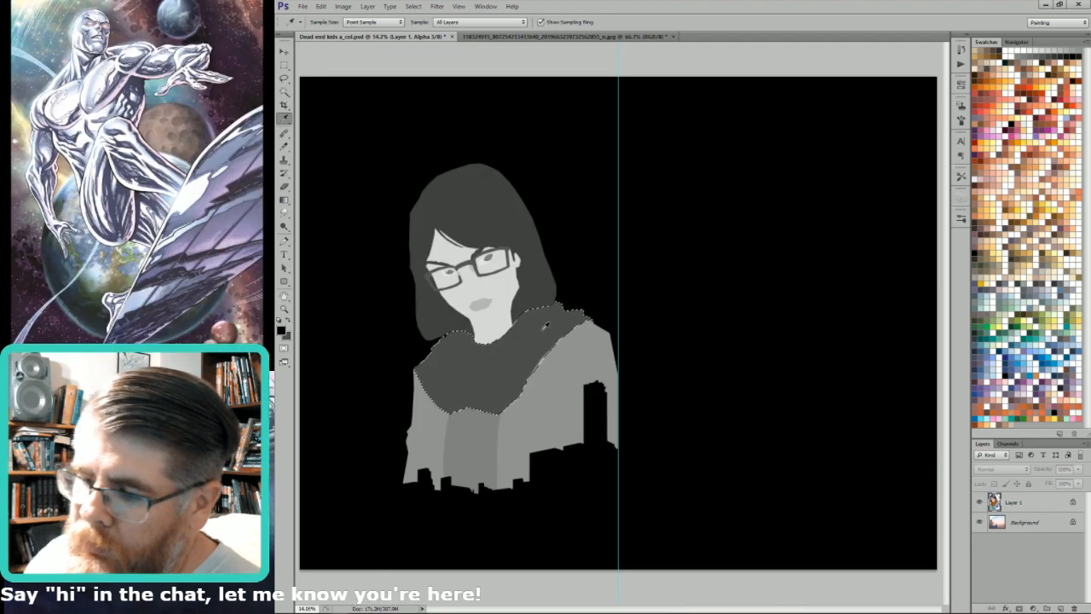
key(ctrl+2)
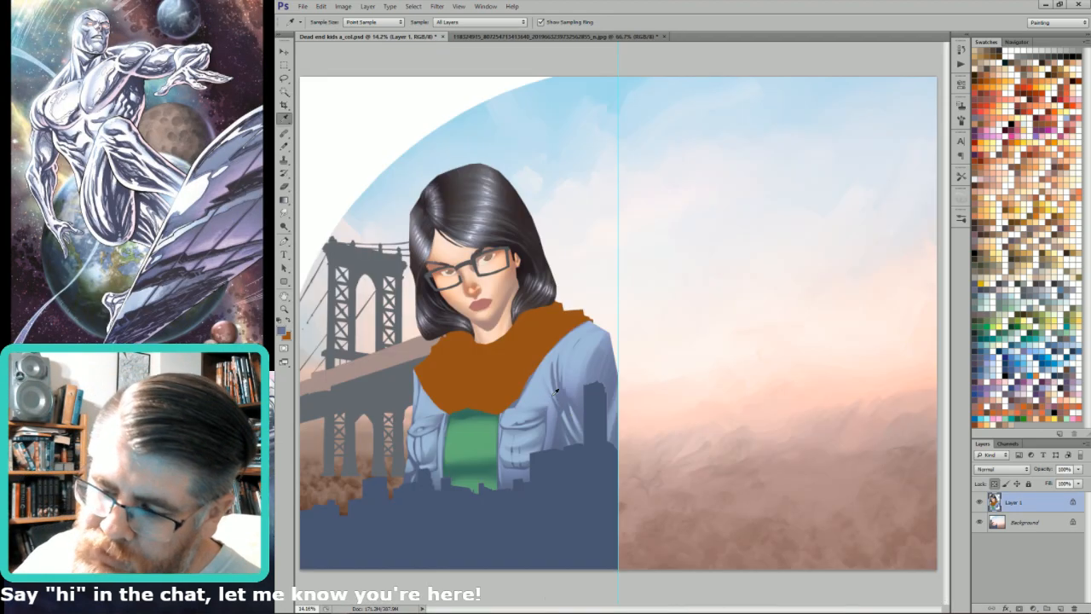
Step: Inspect the jacket area in the Alpha 2 and Alpha 3 channels, return to the colour image and clear the selection
key(w)
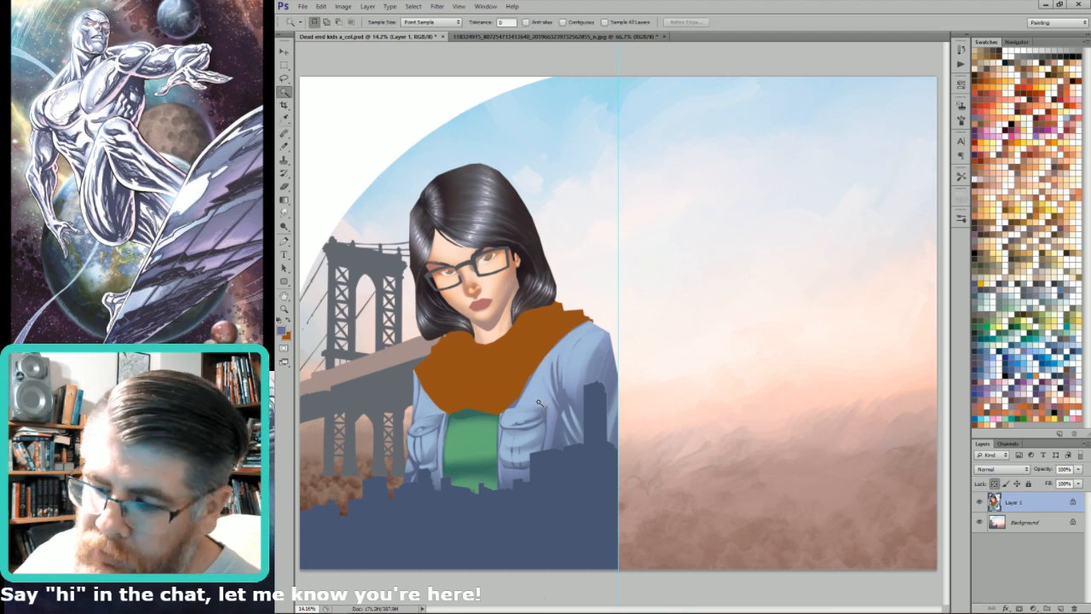
key(ctrl+d)
scroll(509, 439, up, 10)
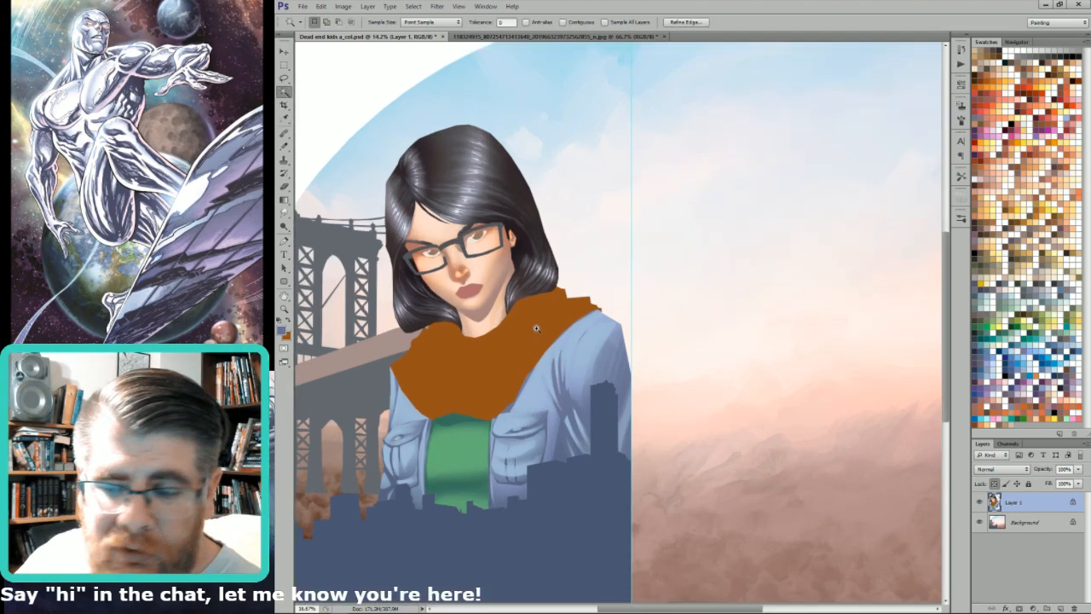
key(ctrl+6)
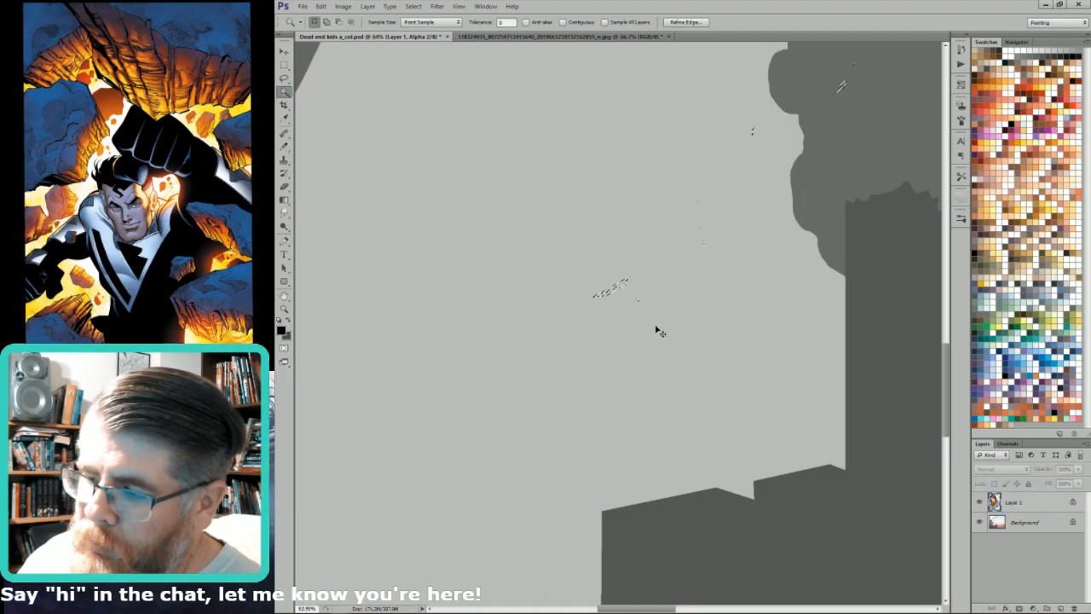
key(ctrl+8)
click(669, 300)
key(ctrl+6)
key(ctrl+2)
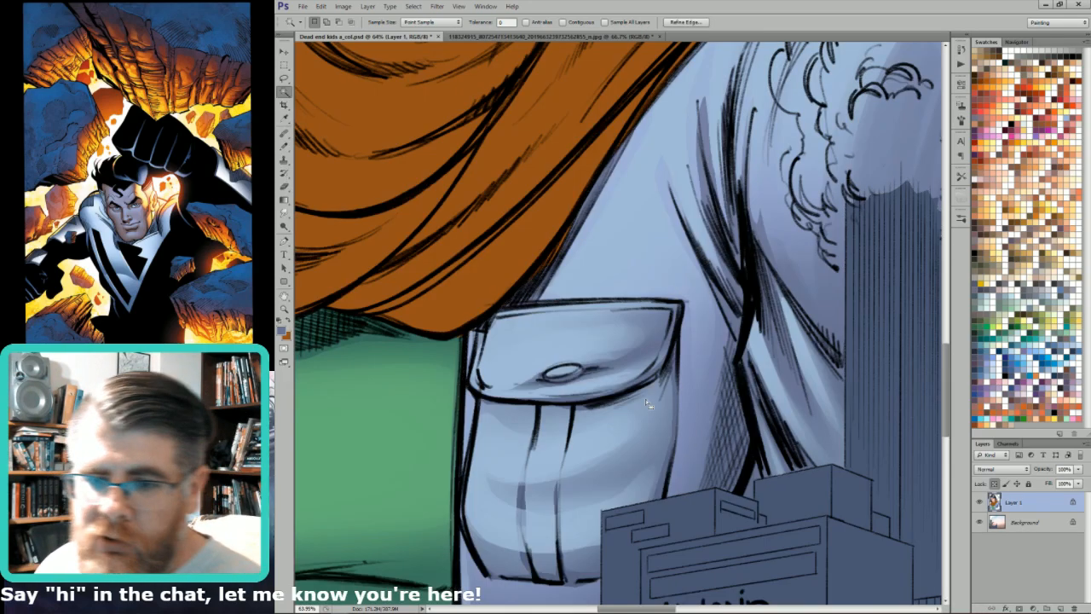
scroll(646, 403, down, 5)
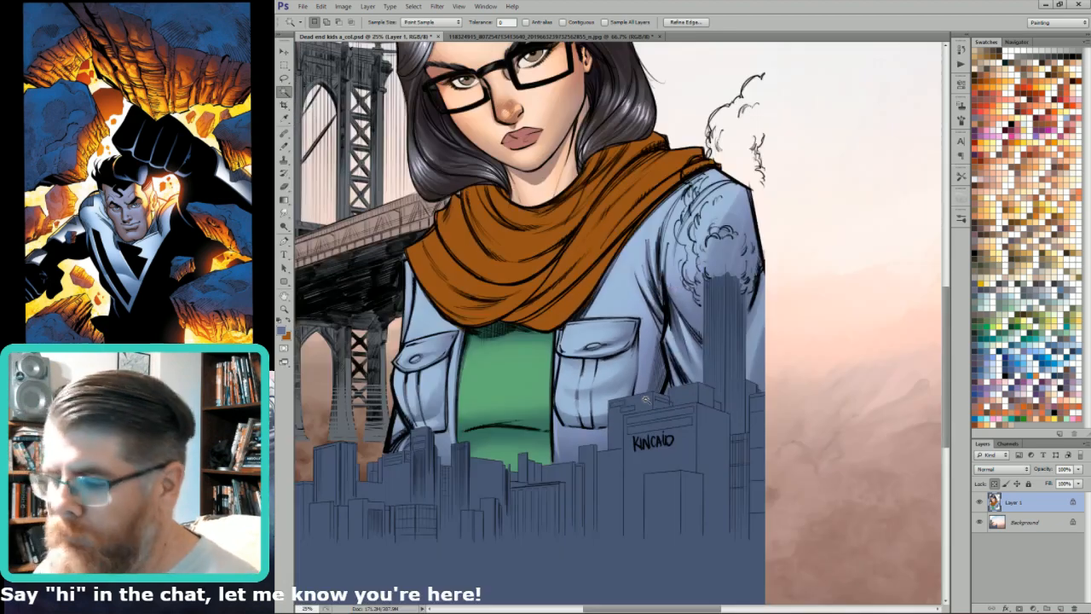
drag(645, 399, 853, 501)
key(ctrl+d)
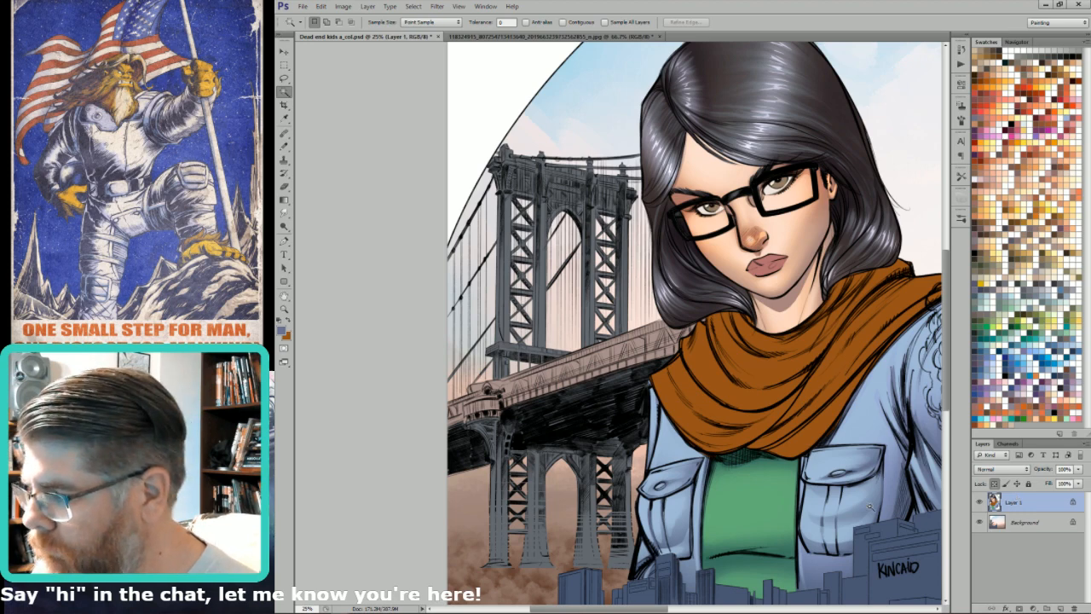
Step: Select the whole orange scarf again and frame the woman's upper body
drag(869, 503, 882, 531)
scroll(882, 531, right, 2)
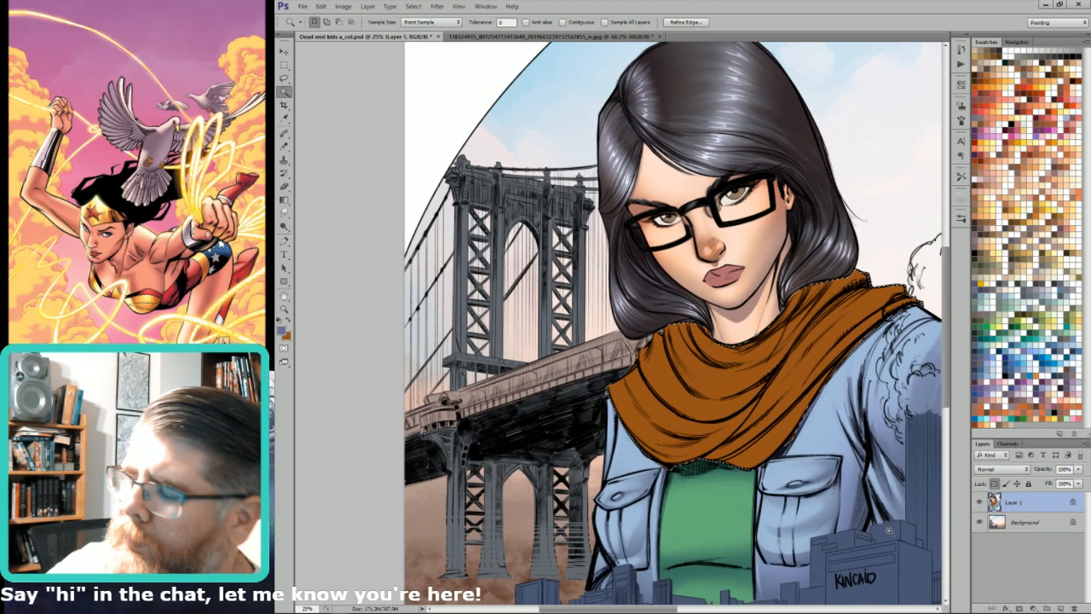
scroll(748, 172, right, 2)
drag(755, 175, 753, 173)
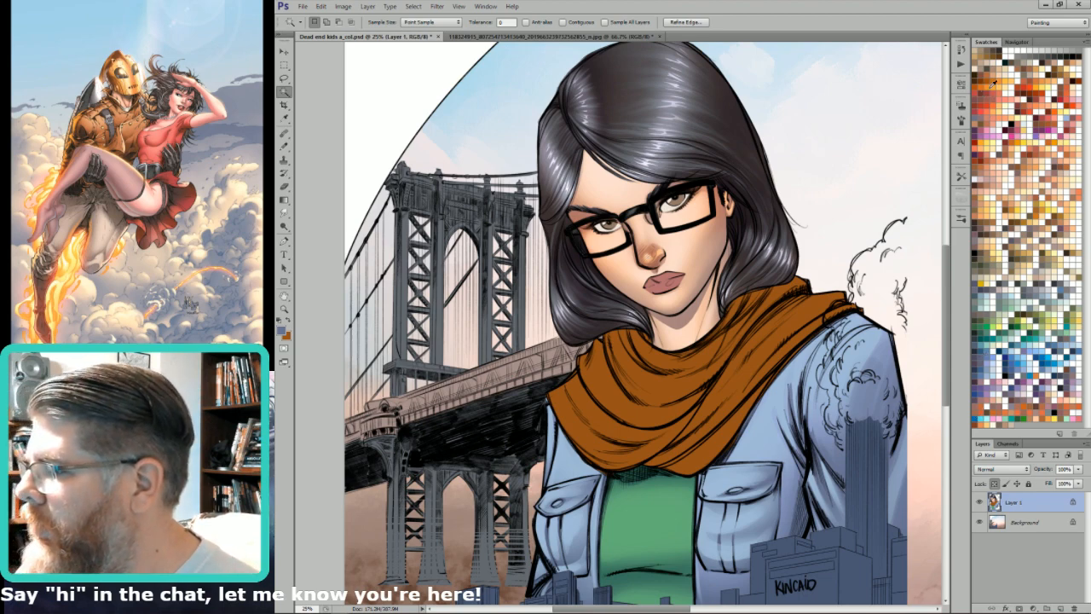
Step: Brush dark brown shading over the scarf at 50% opacity with a greatly enlarged brush tip
click(978, 126)
key(b)
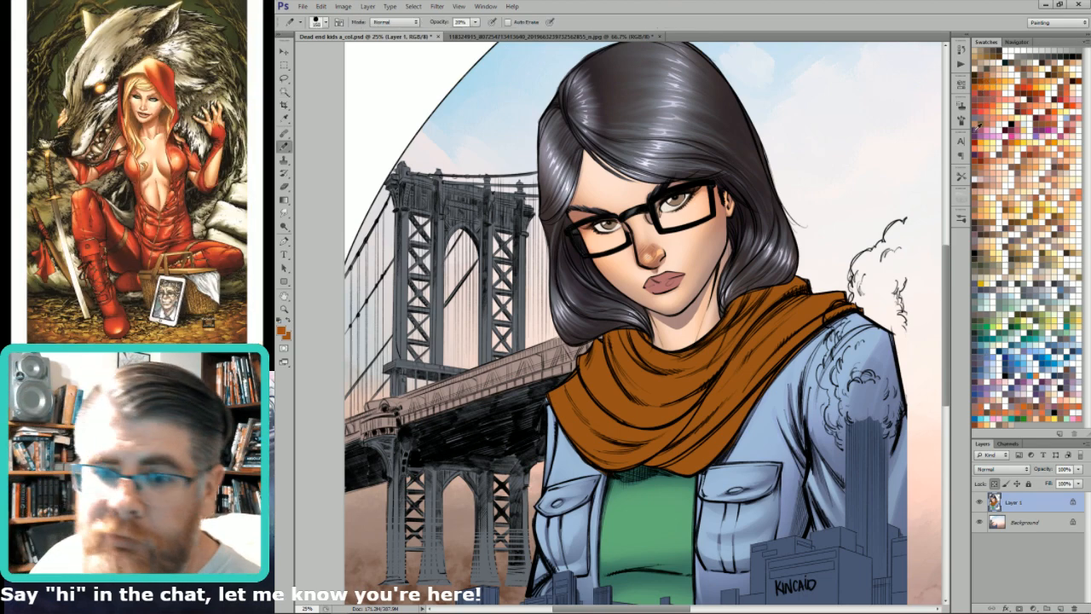
key(shift+b)
key(bracketright)
key(bracketright)
key(bracketright)
key(bracketright)
key(bracketright)
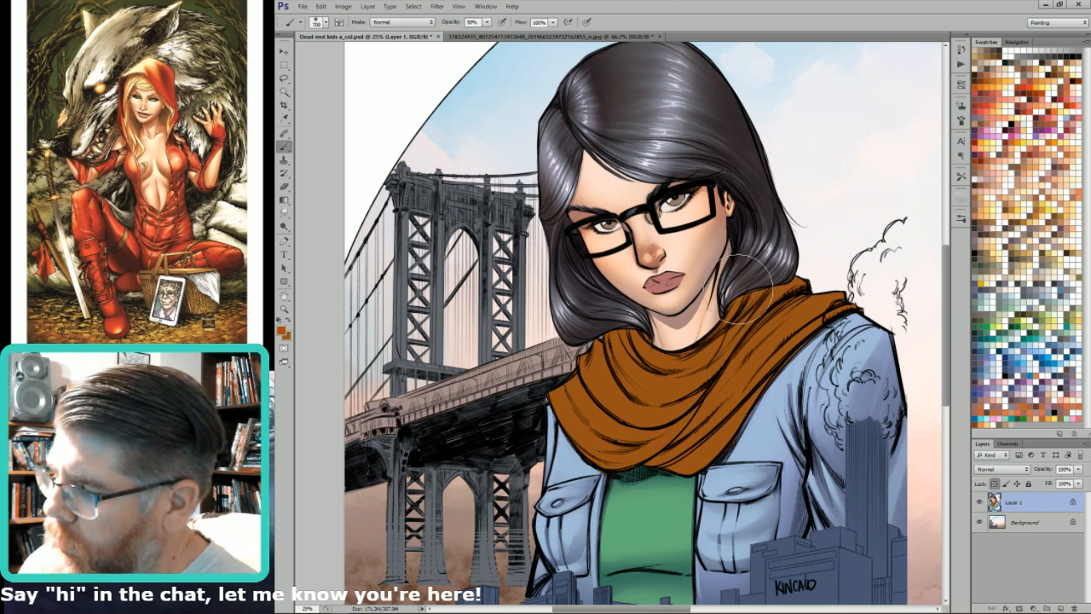
key(bracketright)
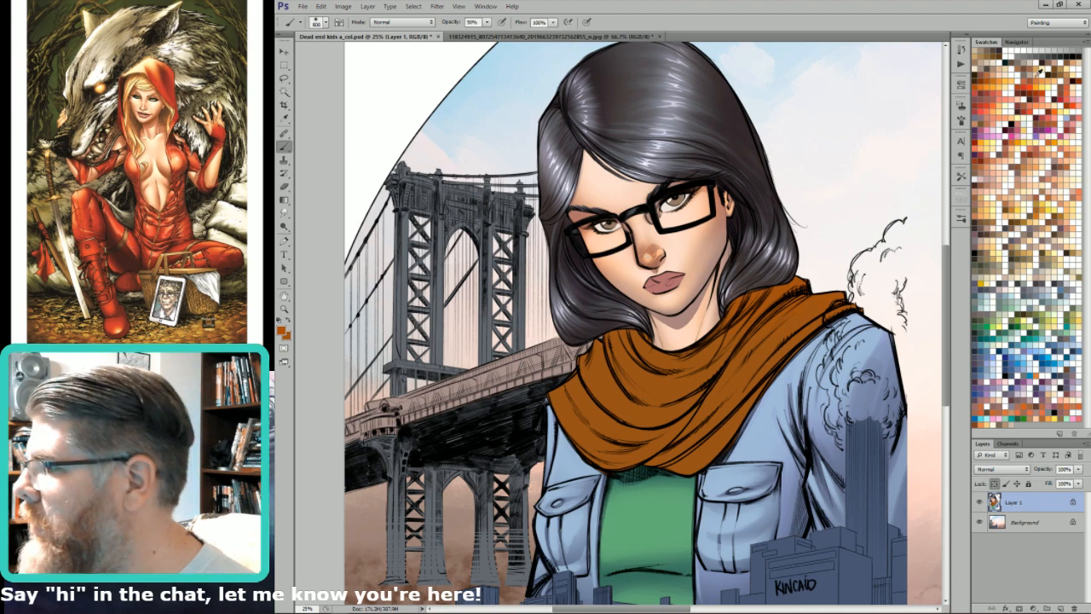
click(980, 75)
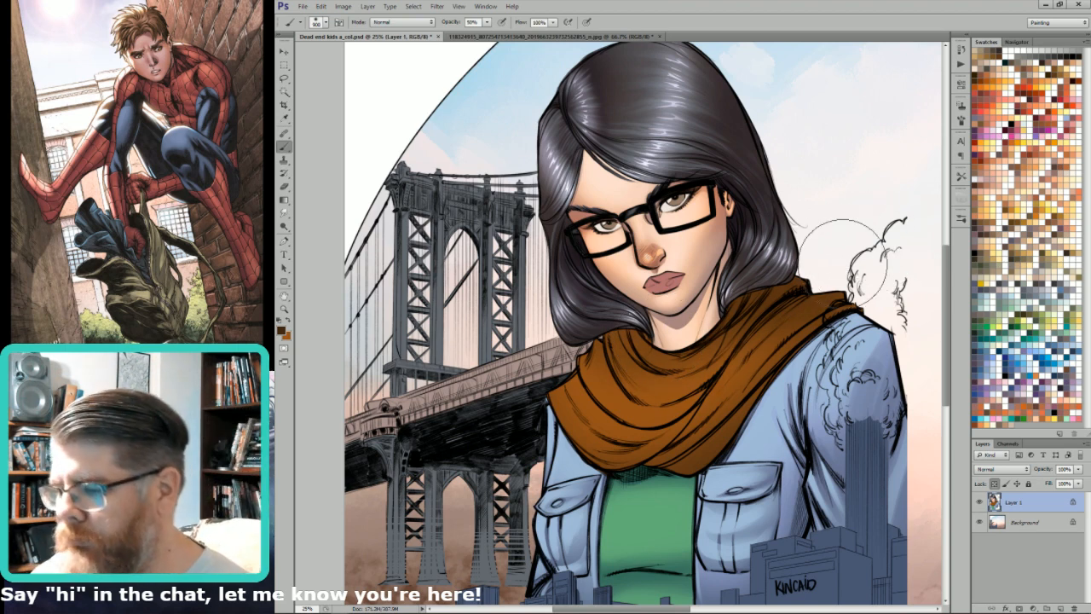
Step: Sample the scarf's orange as the foreground colour and copy the selected scarf to a new layer
alt+click(641, 415)
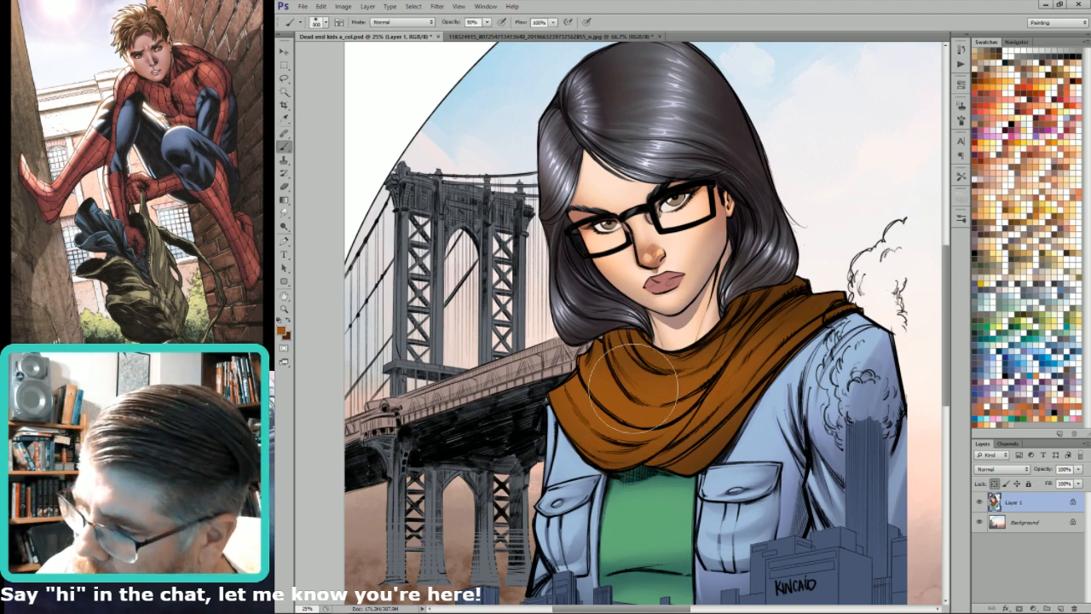
key(ctrl+h)
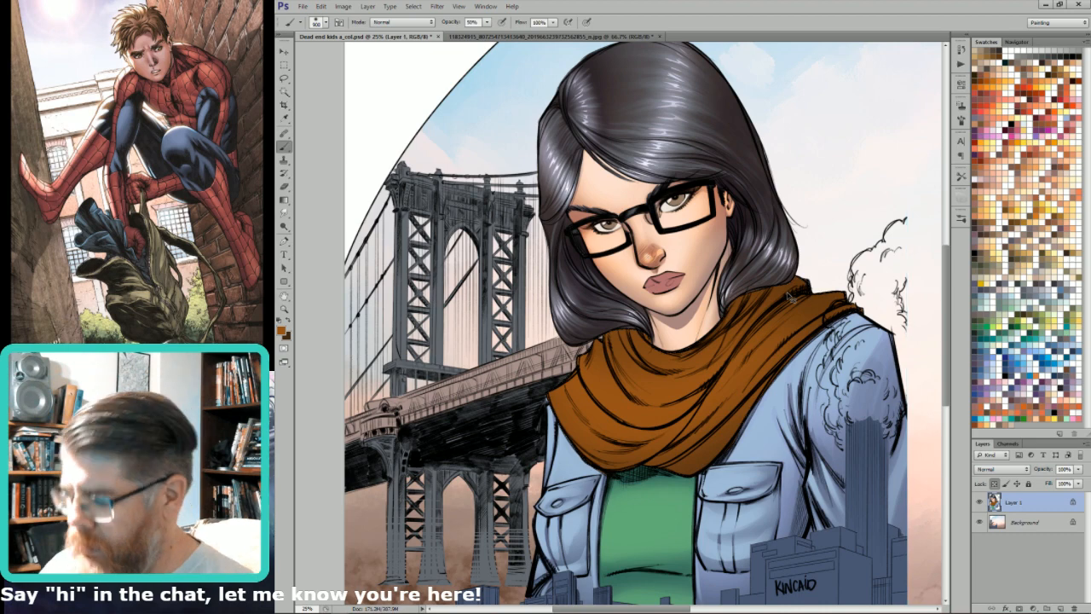
key(ctrl+j)
Step: Lasso the scarf's upper folds below the neck, adding the fold along the neckline to the selection
key(l)
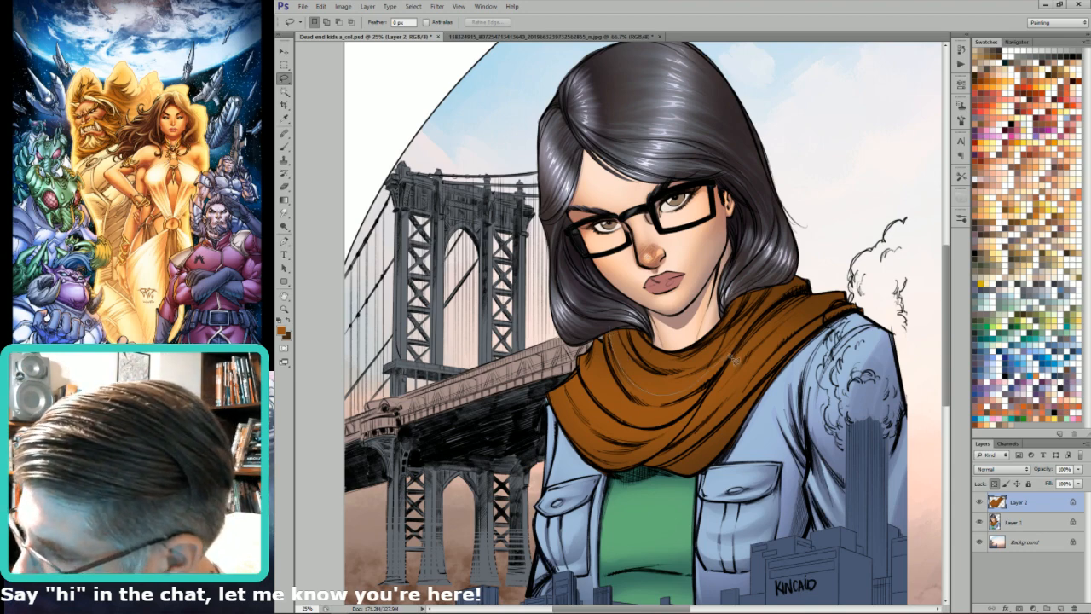
mouse_move(673, 384)
mouse_down()
mouse_move(612, 313)
mouse_move(681, 388)
mouse_up()
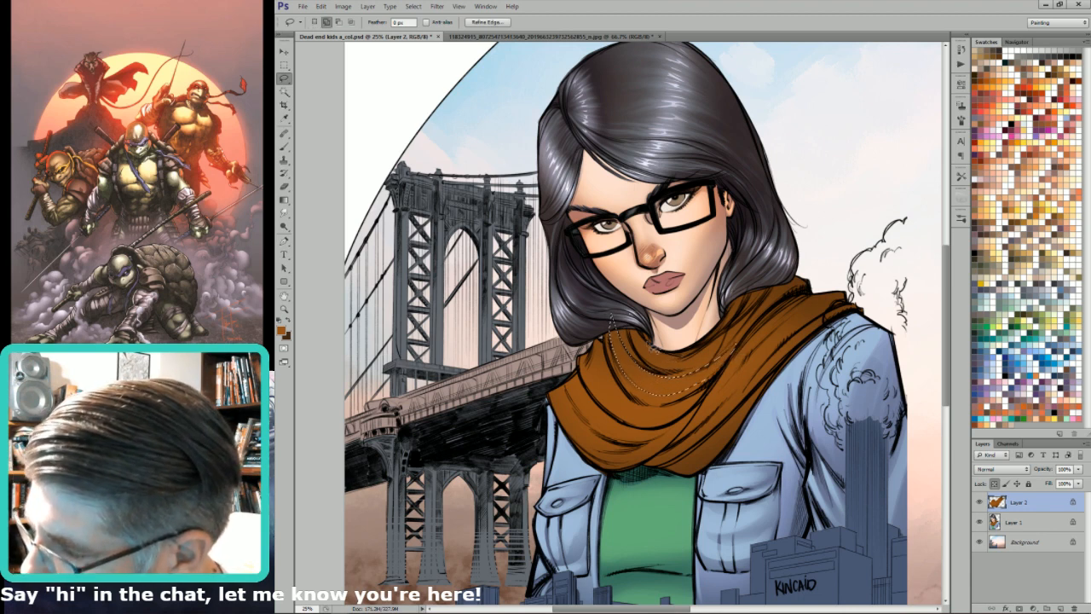
mouse_move(713, 355)
mouse_down()
mouse_move(749, 306)
mouse_move(669, 363)
mouse_move(720, 340)
mouse_move(686, 366)
mouse_move(693, 353)
mouse_move(672, 362)
mouse_move(705, 355)
mouse_move(641, 342)
mouse_up()
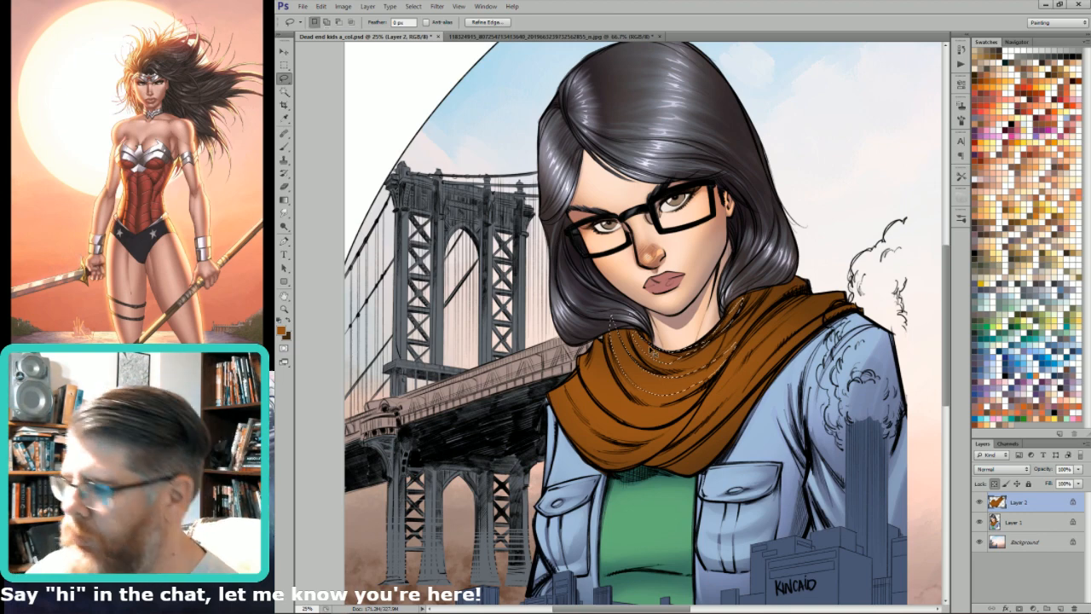
Step: Pick a lighter salmon-orange swatch as the painting colour for the scarf's fold highlights
key(g)
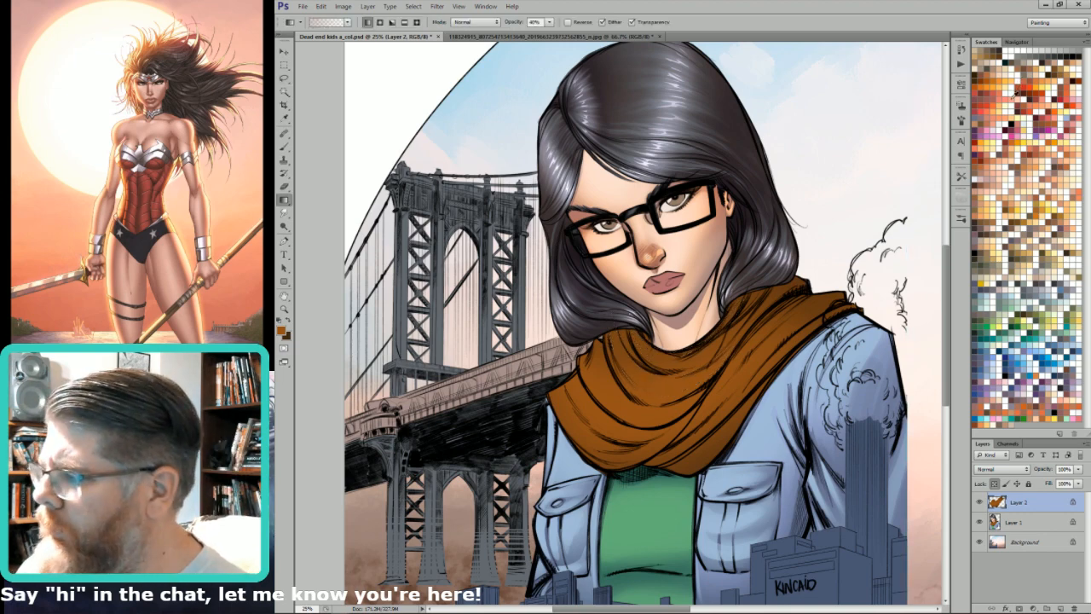
key(ctrl+d)
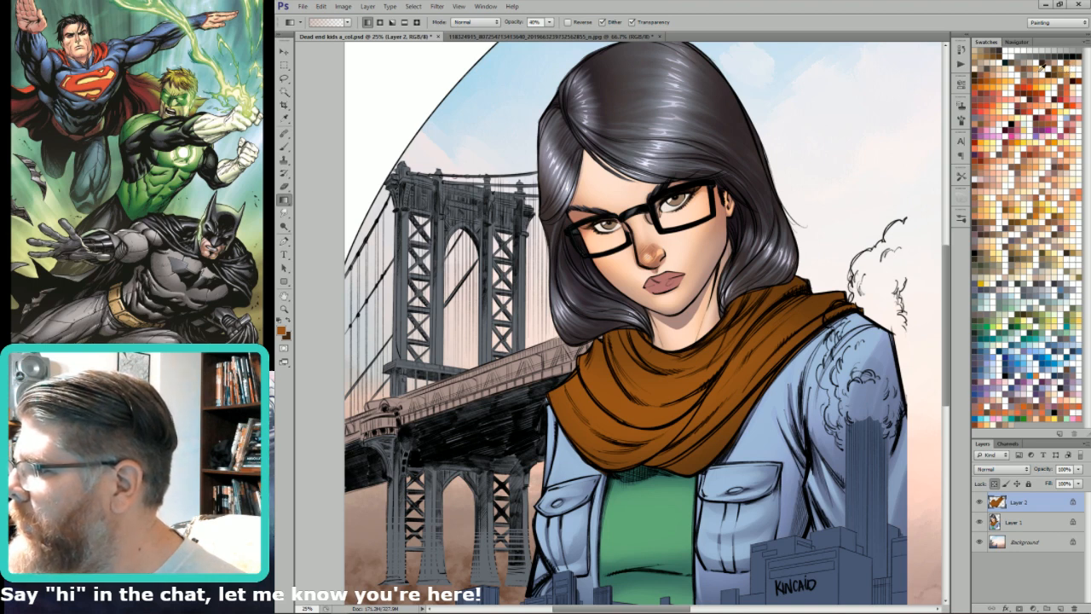
click(1040, 63)
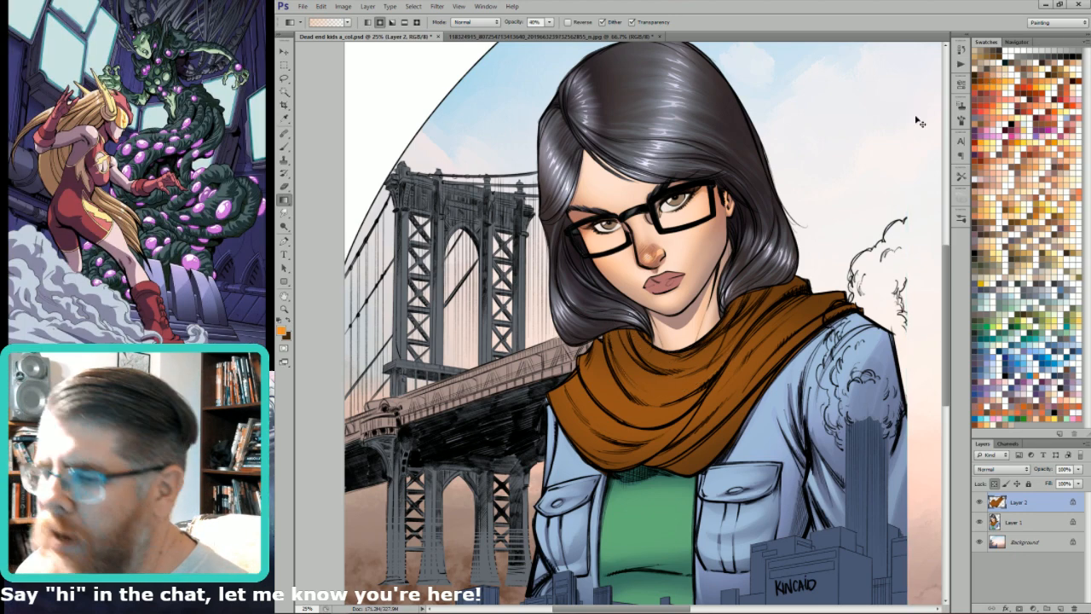
key(b)
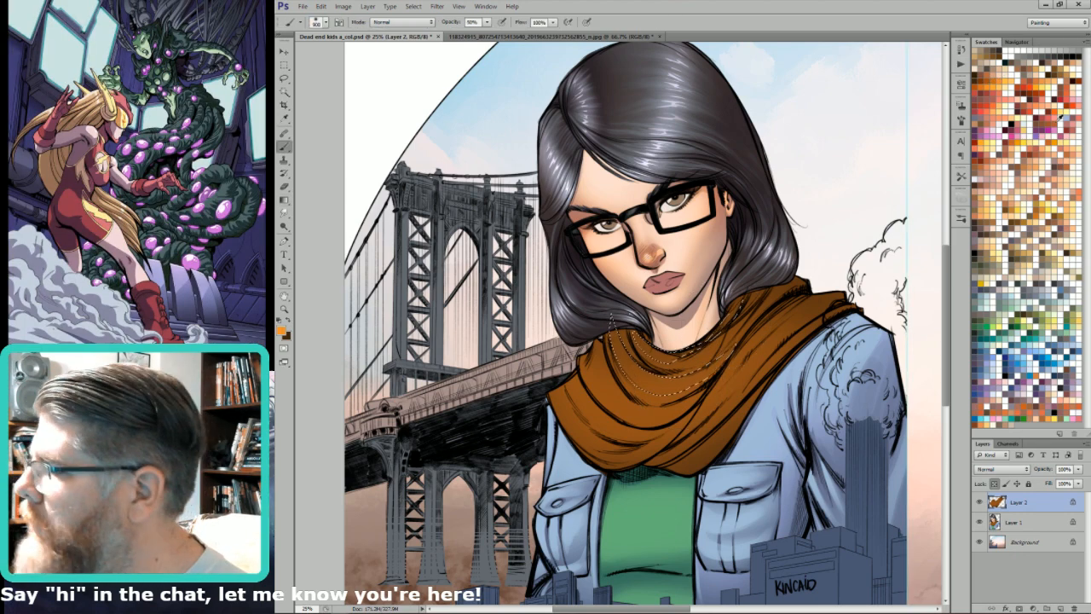
click(974, 146)
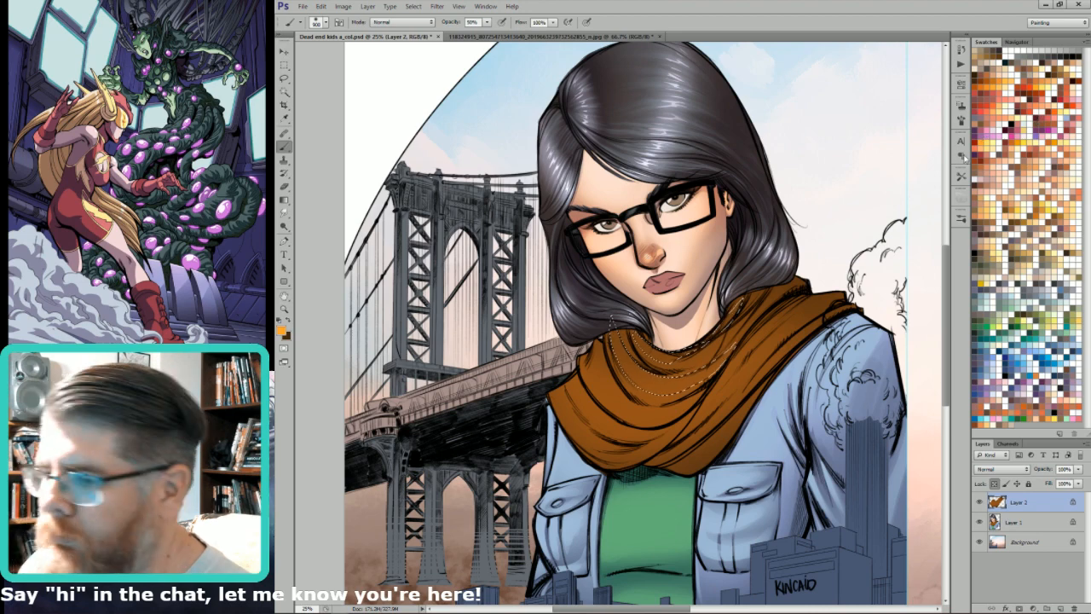
click(1072, 156)
key(ctrl+j)
key(ctrl+z)
Step: Brush the lighter orange over the selected folds below the neck at 50% opacity with a smaller tip, hiding the selection outline
key(bracketleft)
key(bracketleft)
key(bracketleft)
mouse_move(691, 366)
mouse_down()
mouse_move(659, 369)
mouse_move(665, 383)
mouse_up()
key(ctrl+h)
key(bracketleft)
key(bracketleft)
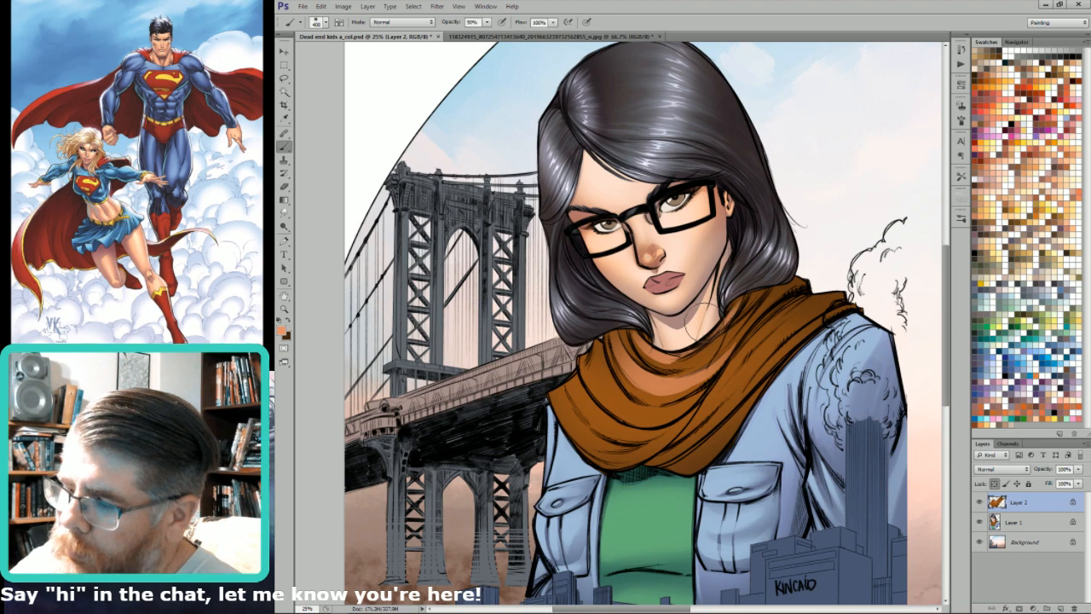
Step: Lasso the curved fold just beneath the highlighted upper folds and brush the lighter orange over it
key(l)
key(ctrl+d)
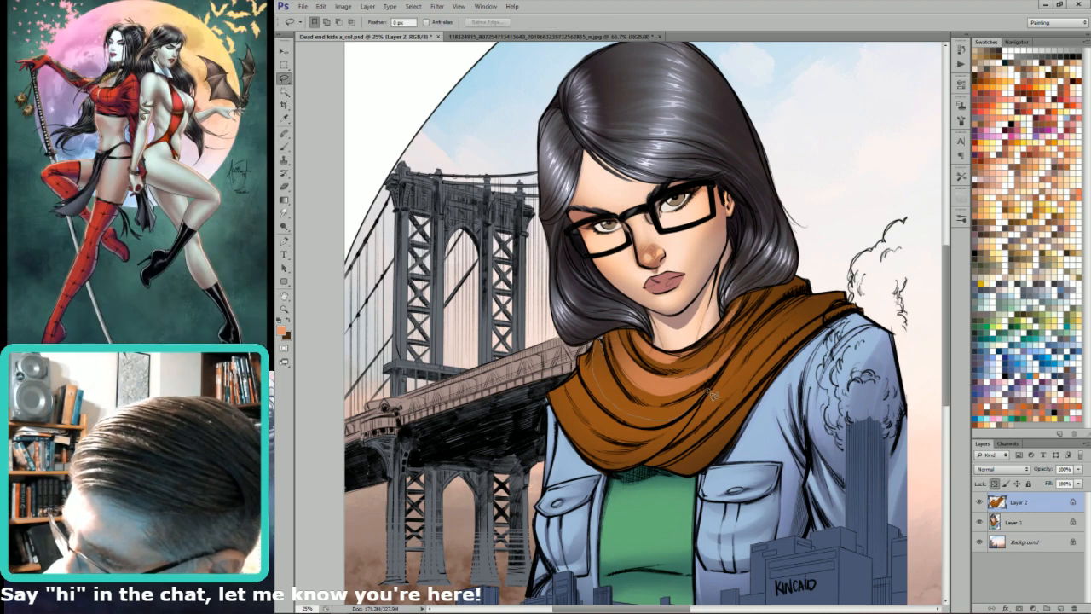
drag(605, 369, 601, 355)
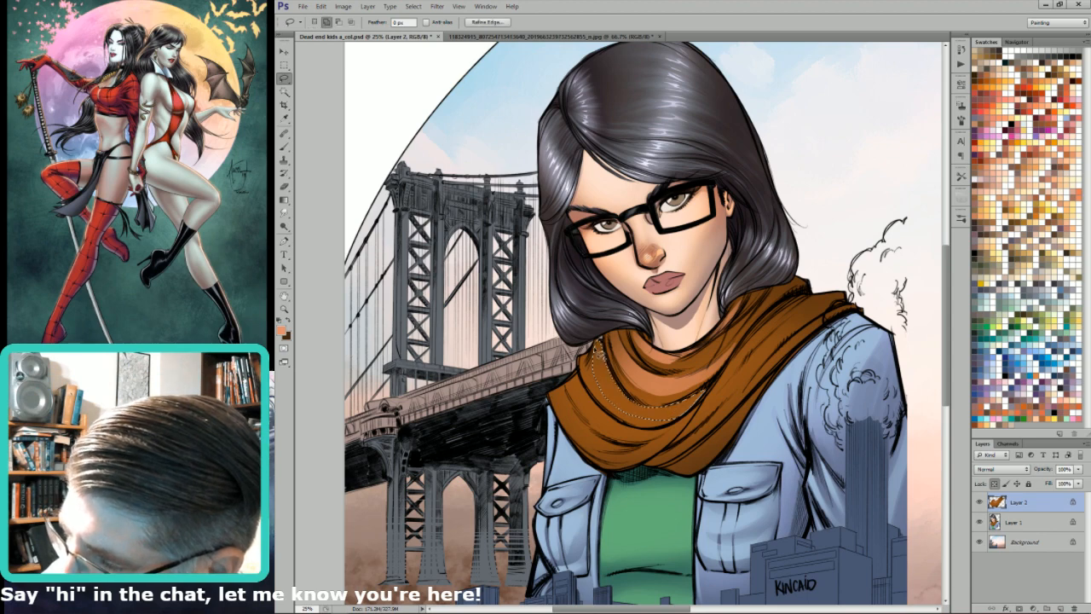
key(b)
key(ctrl+h)
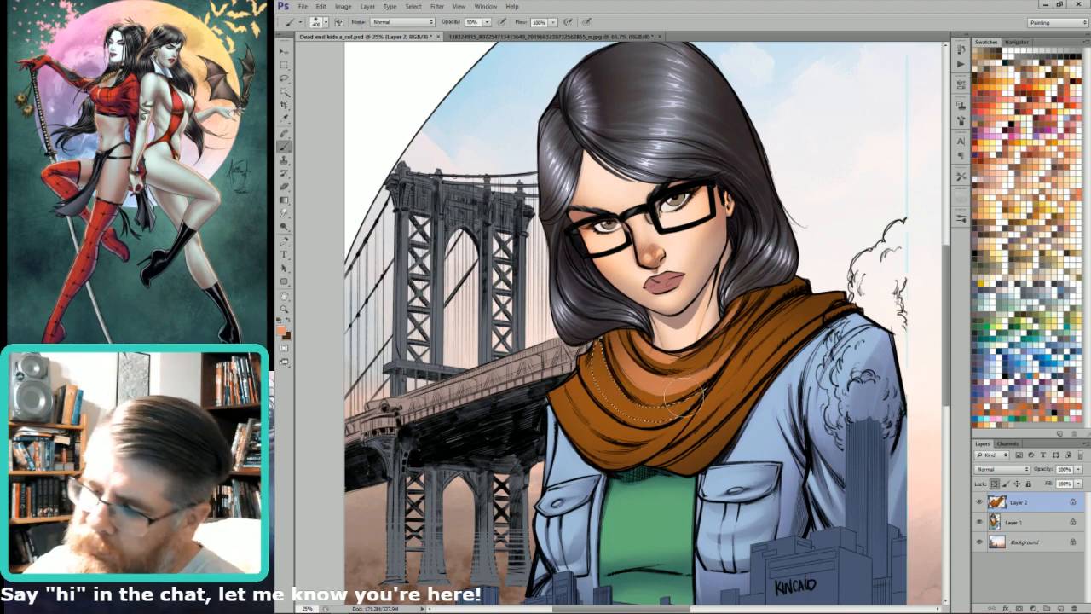
mouse_move(624, 363)
mouse_down()
mouse_move(669, 402)
mouse_move(652, 385)
mouse_move(662, 328)
mouse_up()
Step: Lasso the small folds where the scarf rises beside the neck and brush light orange highlights into them
key(l)
key(ctrl+d)
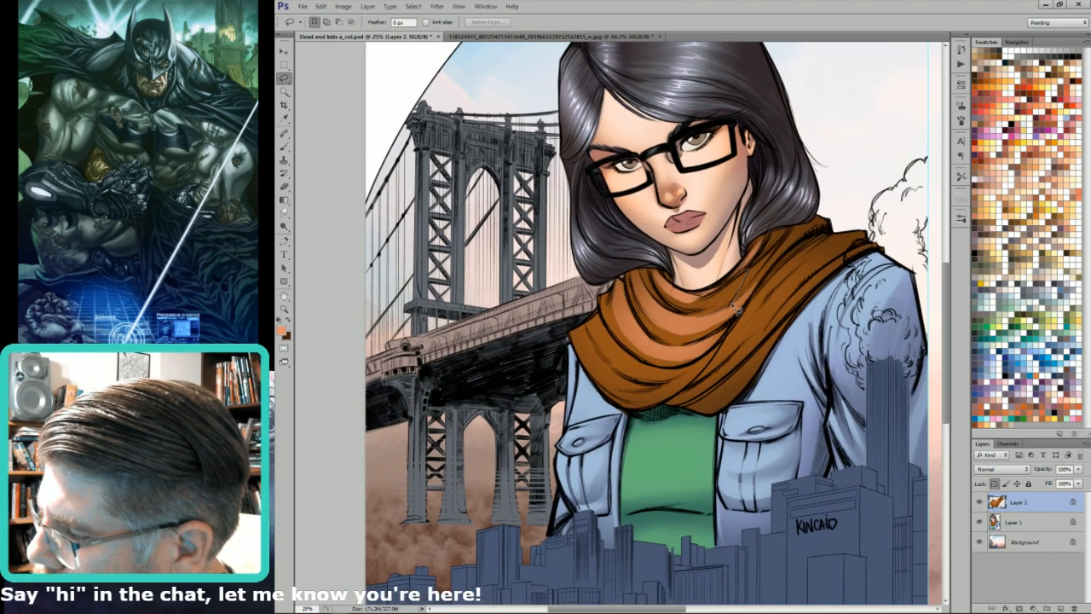
mouse_move(741, 298)
mouse_down()
mouse_move(783, 240)
mouse_move(743, 292)
mouse_up()
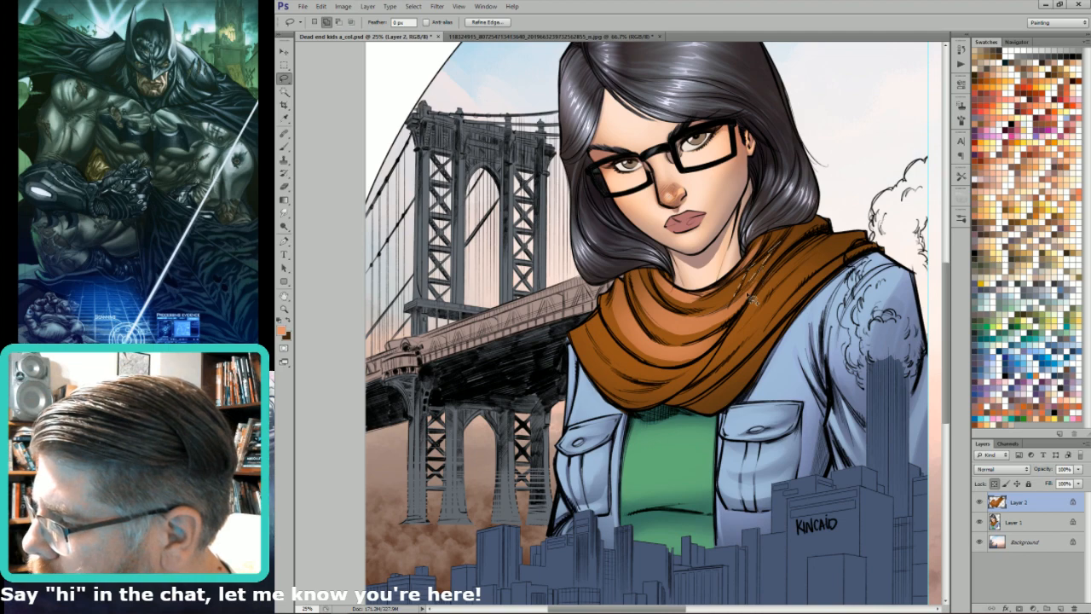
key(b)
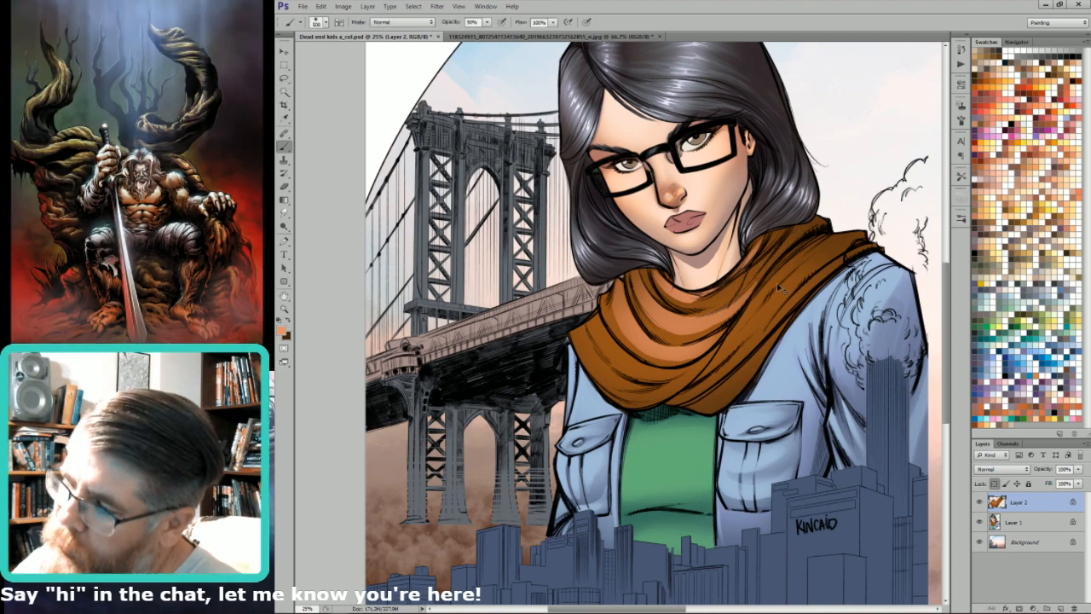
drag(774, 281, 753, 264)
key(ctrl+h)
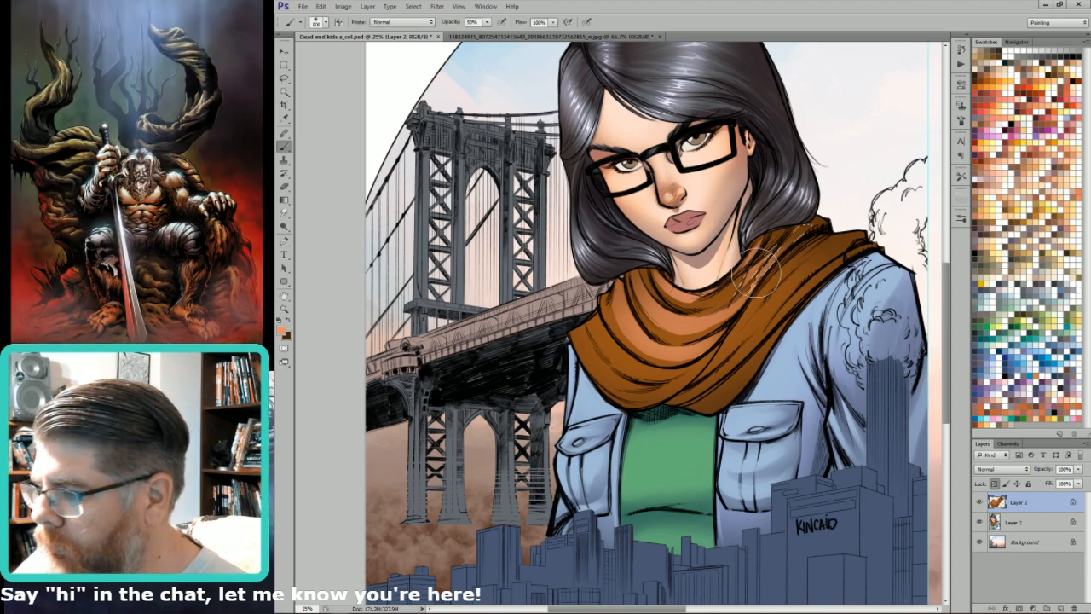
key(ctrl+h)
Step: Lasso the long folds running from the chest up to the shoulder, trim the selection, and brush them with lighter orange
key(l)
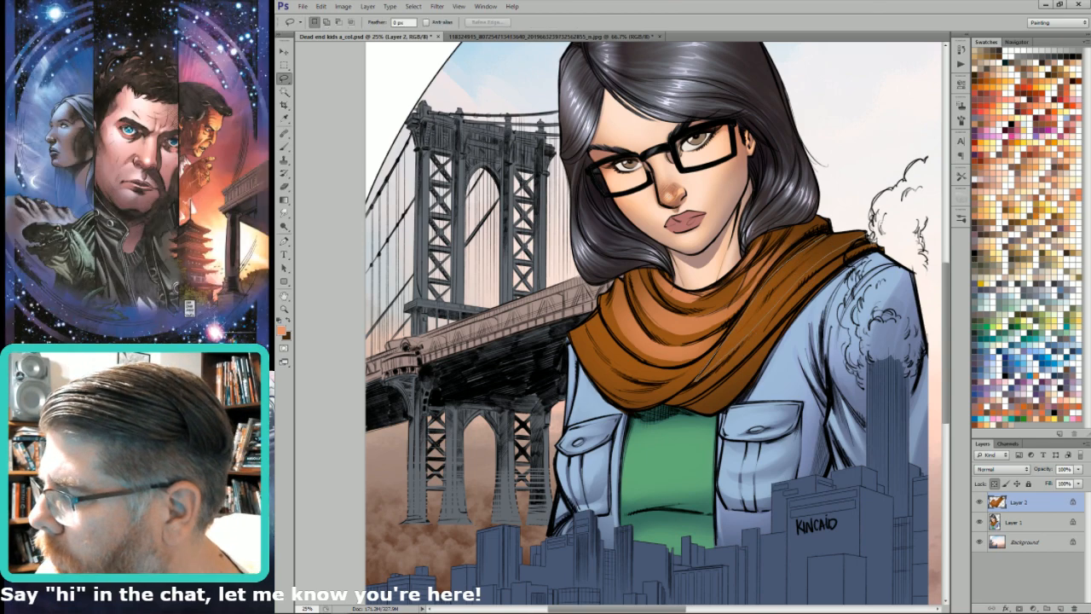
drag(869, 226, 840, 231)
drag(776, 280, 797, 274)
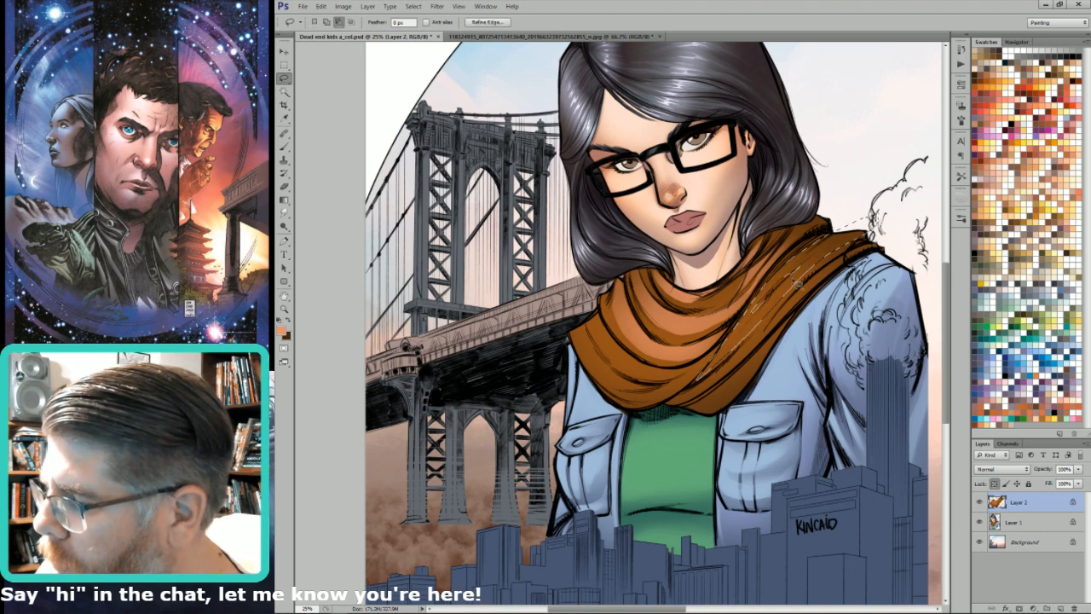
key(b)
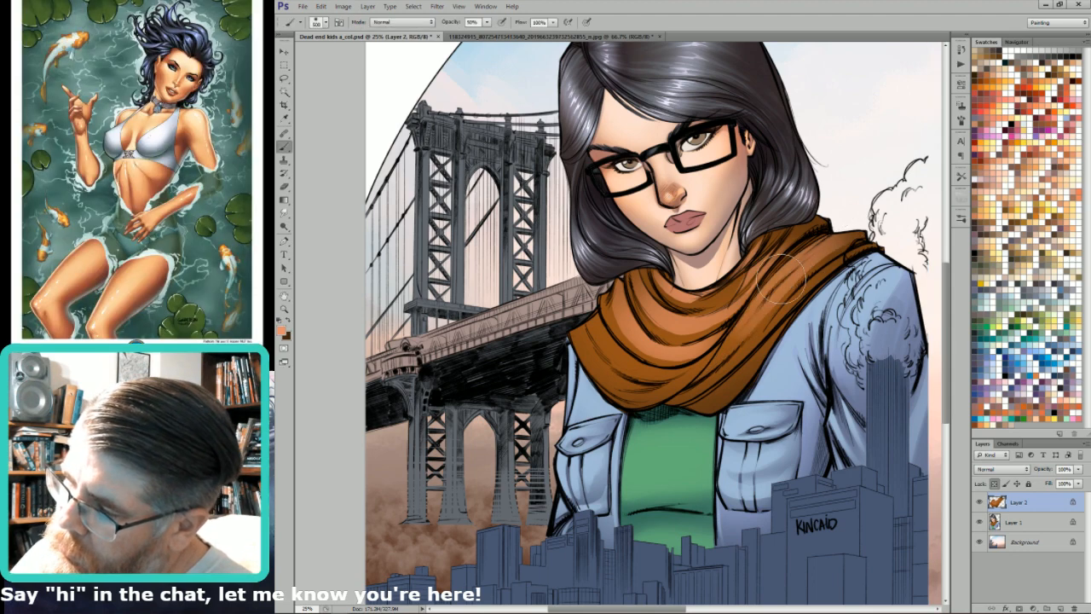
Step: Lasso the scarf's lower folds near the bridge side and brush light orange highlights along them
key(l)
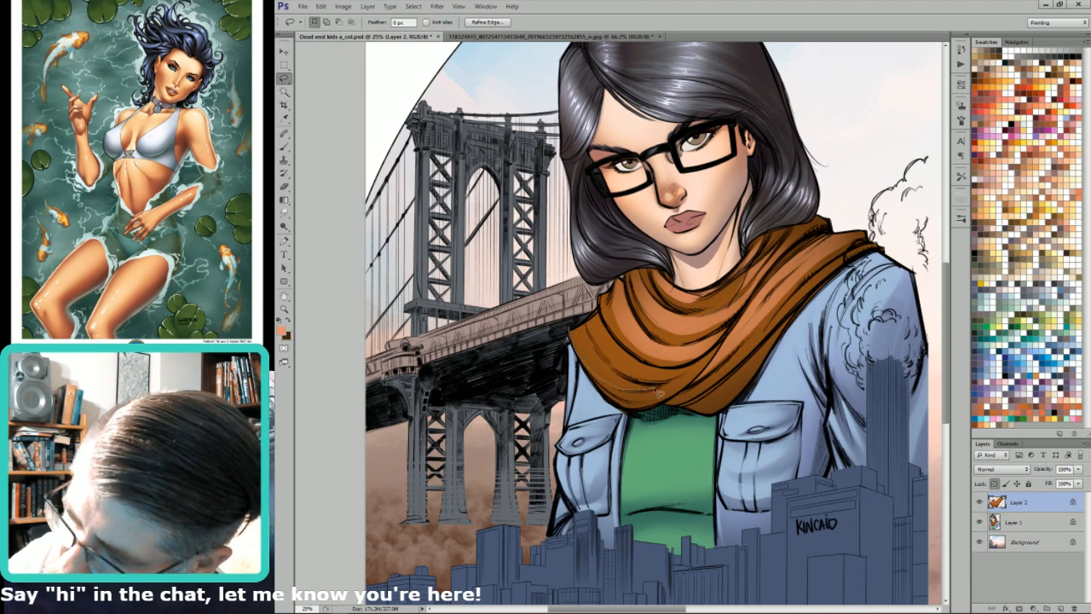
mouse_move(695, 369)
mouse_down()
mouse_move(592, 291)
mouse_move(678, 373)
mouse_up()
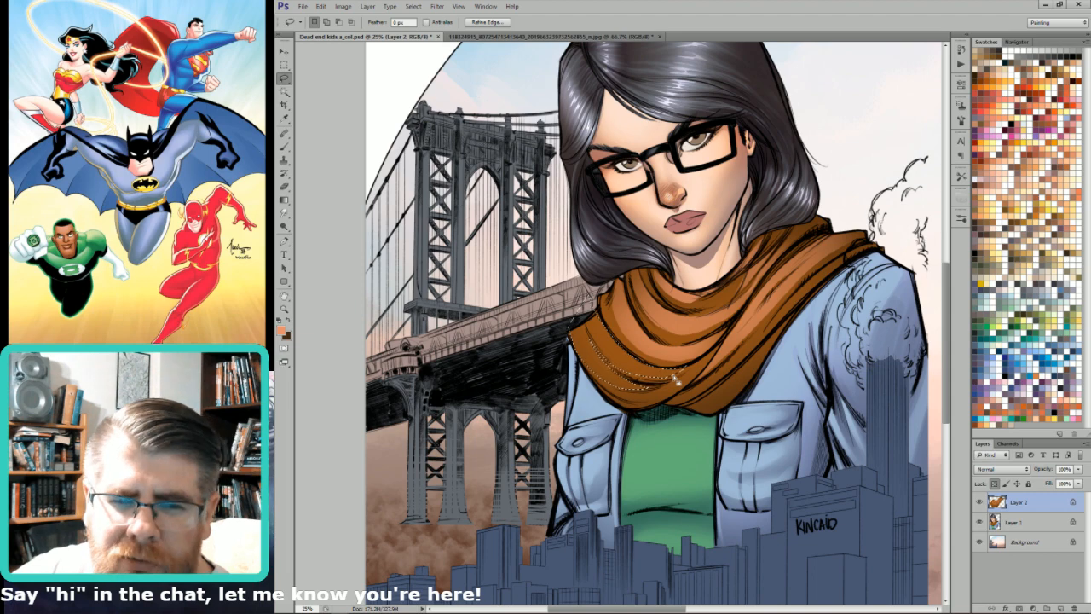
key(b)
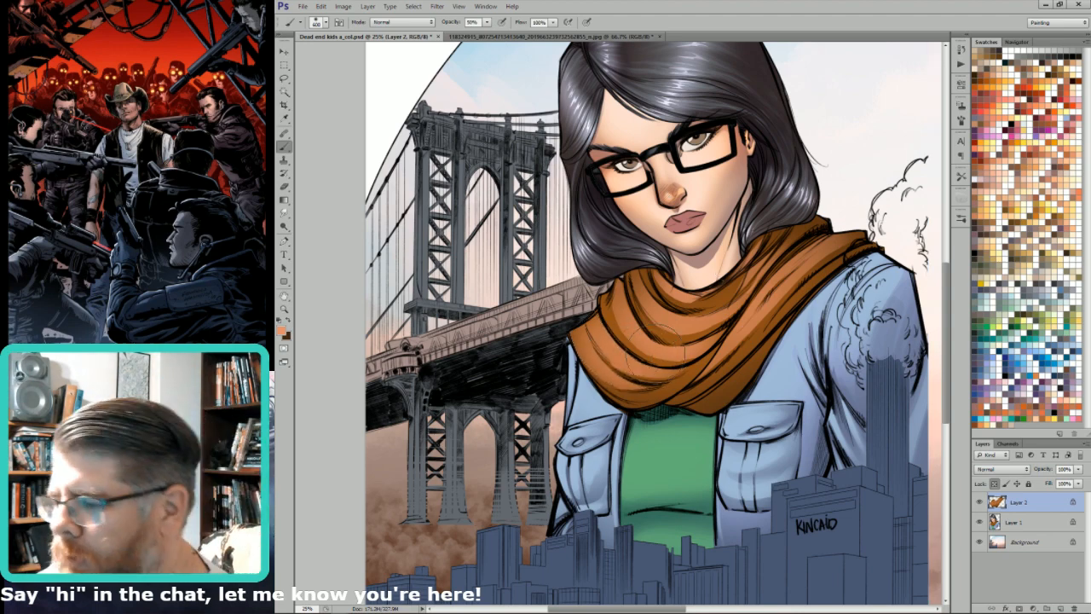
Step: Lasso further narrow folds between the neckline and the scarf's diagonal drape and brush lighter orange on them
key(l)
key(ctrl+d)
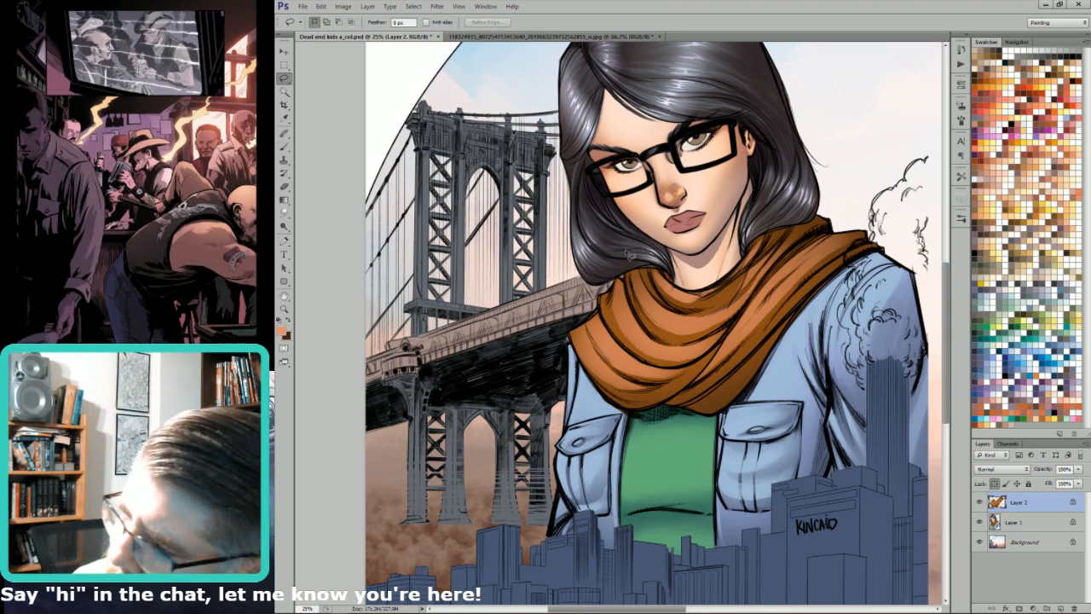
mouse_move(723, 289)
mouse_down()
mouse_move(763, 244)
mouse_move(727, 281)
mouse_move(753, 296)
mouse_up()
key(b)
key(l)
key(ctrl+d)
key(b)
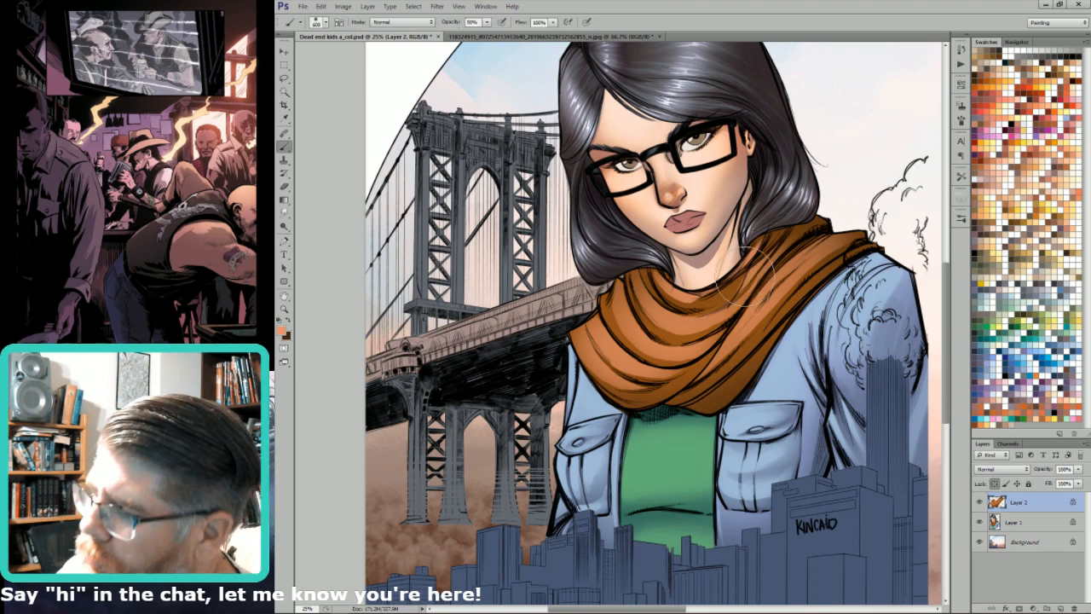
Step: Lasso thin strips along the diagonal shoulder folds, brush highlights into them, and clear the selection
key(l)
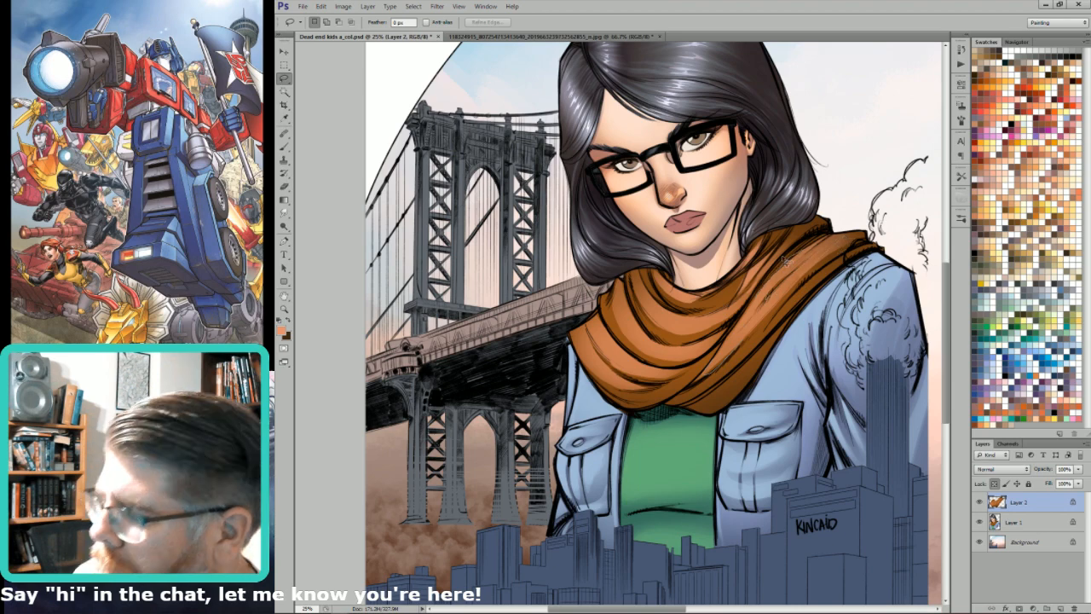
key(b)
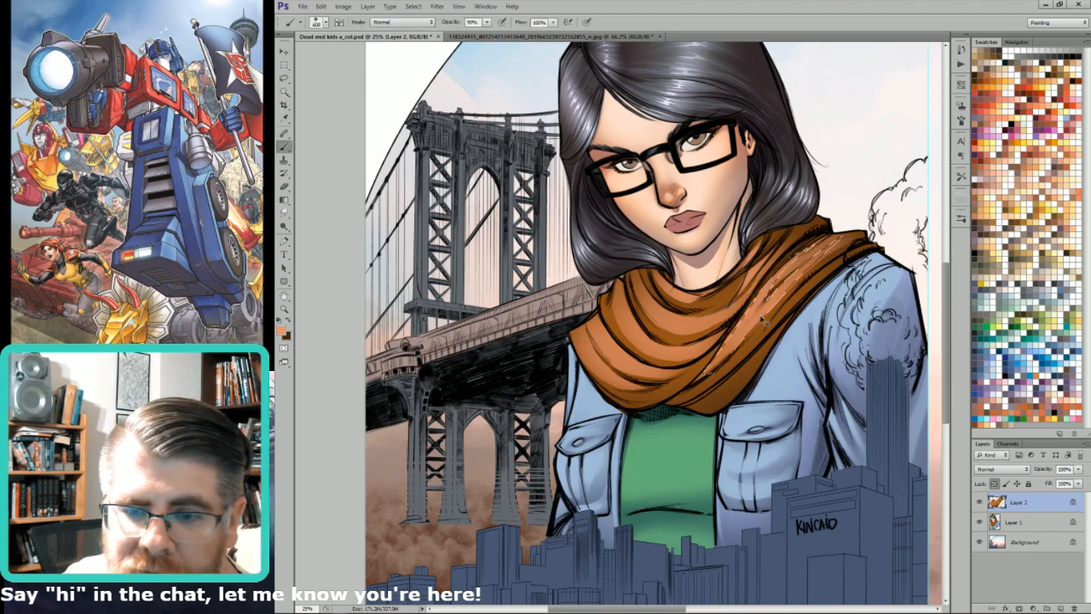
key(l)
drag(676, 288, 731, 321)
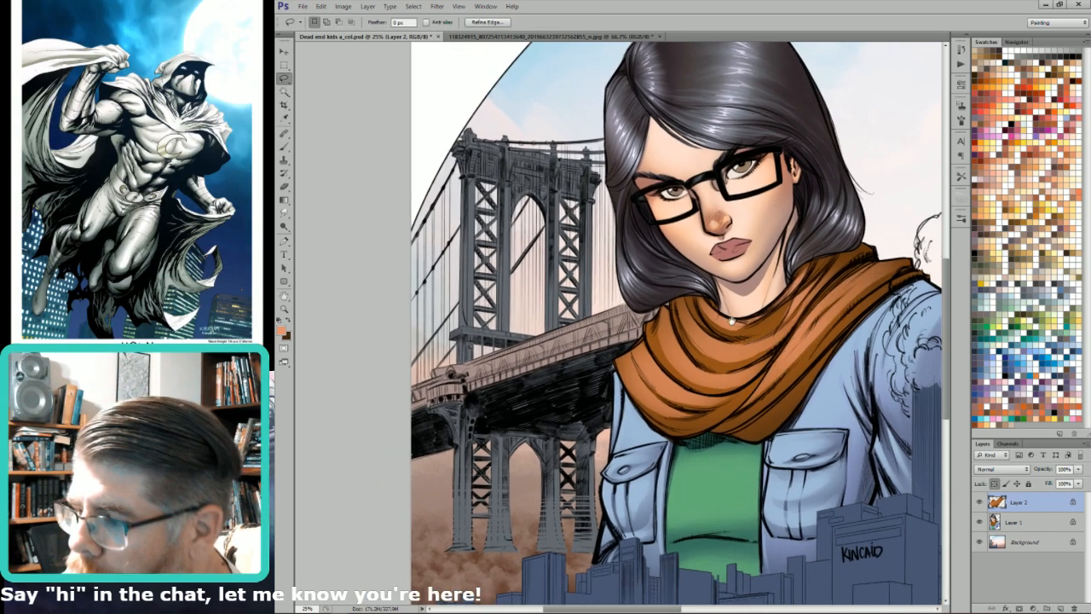
key(ctrl+d)
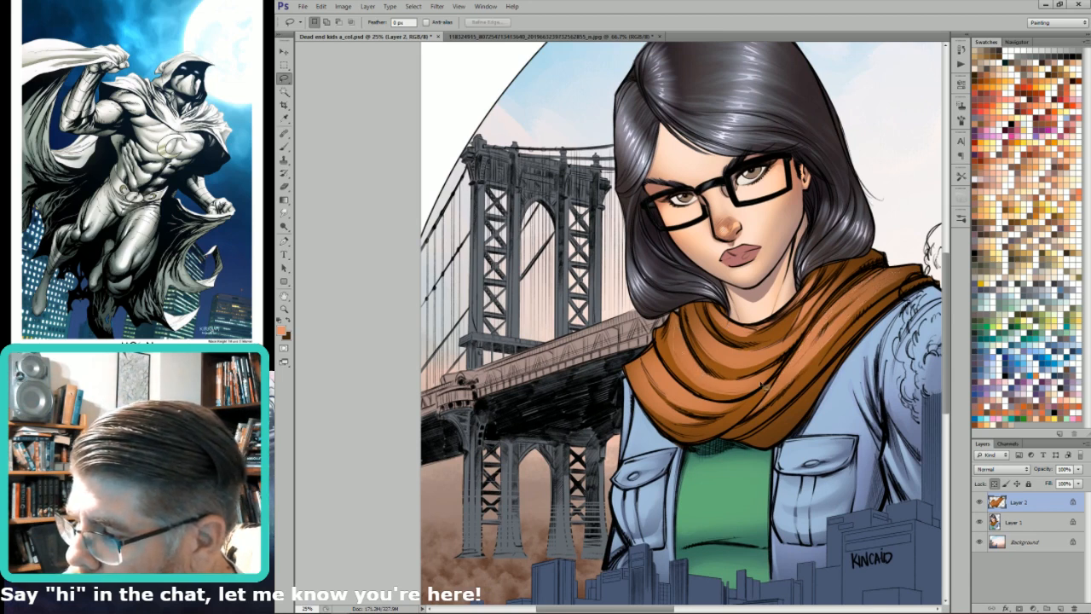
Step: Lasso narrow strips along the curved folds on the scarf's bridge side and brush a second highlight with a 500 px tip
mouse_move(684, 356)
mouse_down()
mouse_move(690, 374)
mouse_move(756, 385)
mouse_up()
drag(657, 365, 731, 413)
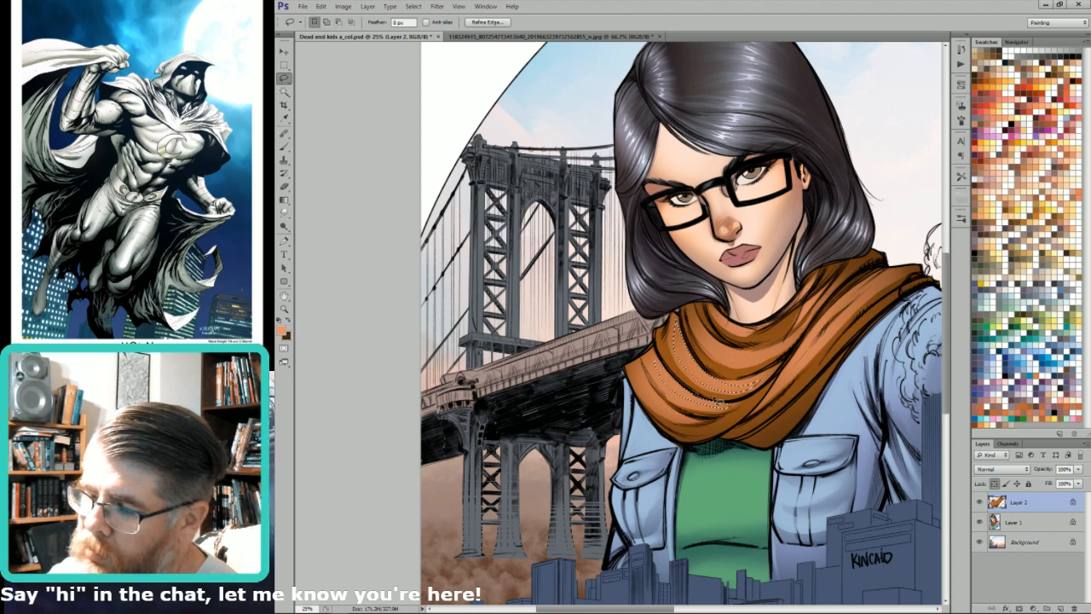
key(b)
drag(706, 375, 713, 379)
key(bracketright)
key(bracketright)
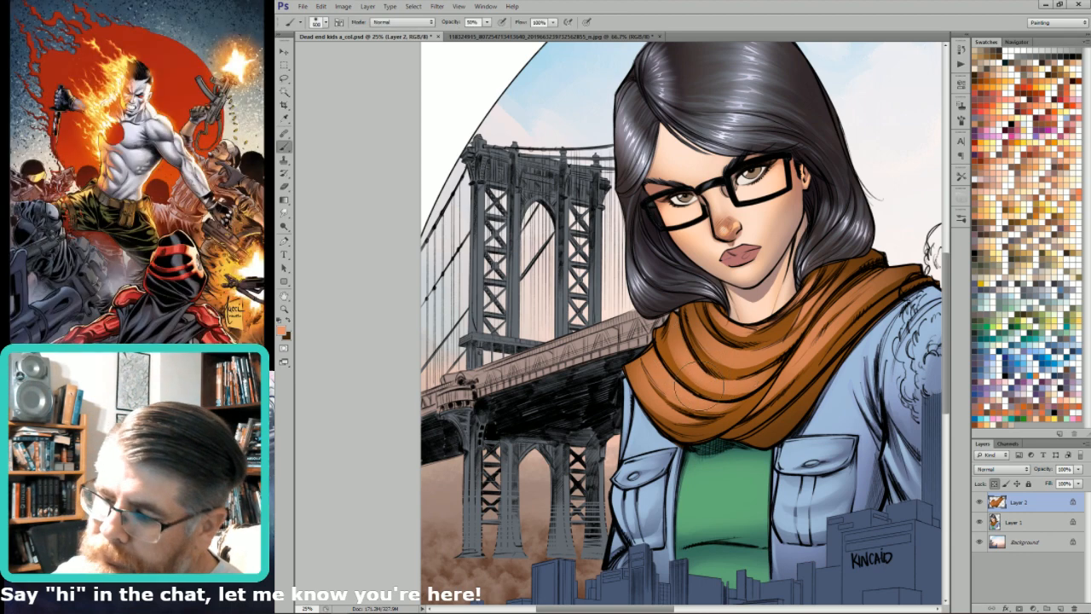
key(ctrl+h)
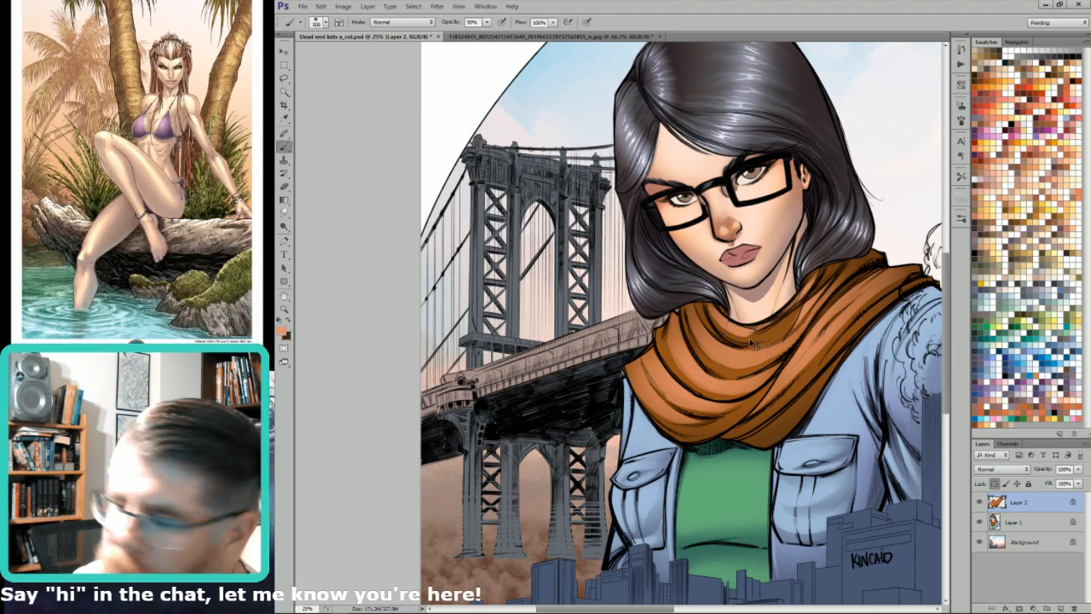
Step: Lasso the central fold under the neck and the folds at the scarf's lower edge, brushing highlights into each at 50% opacity
key(l)
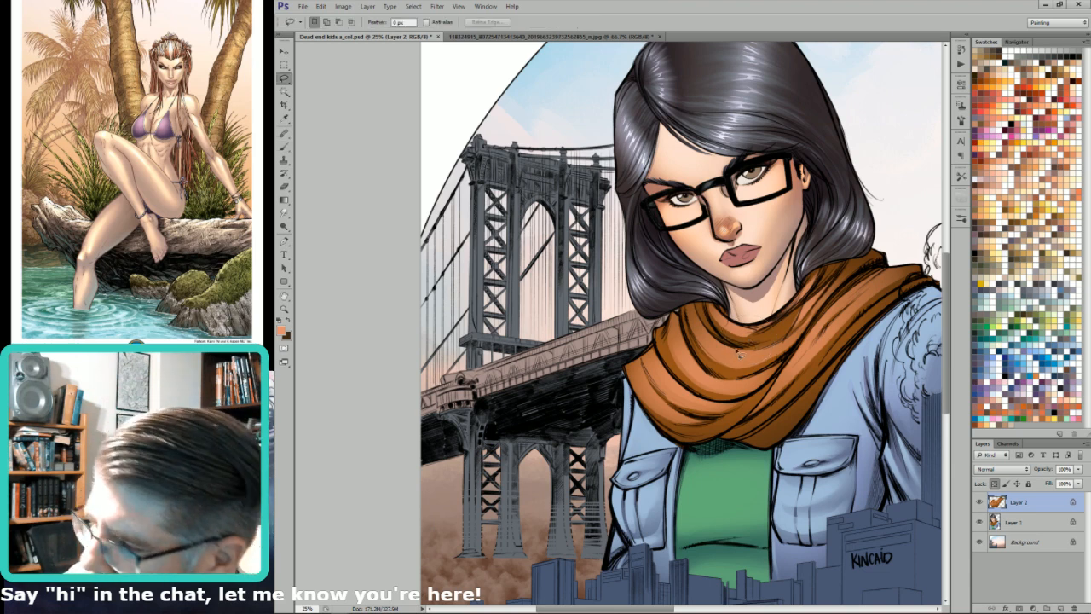
key(b)
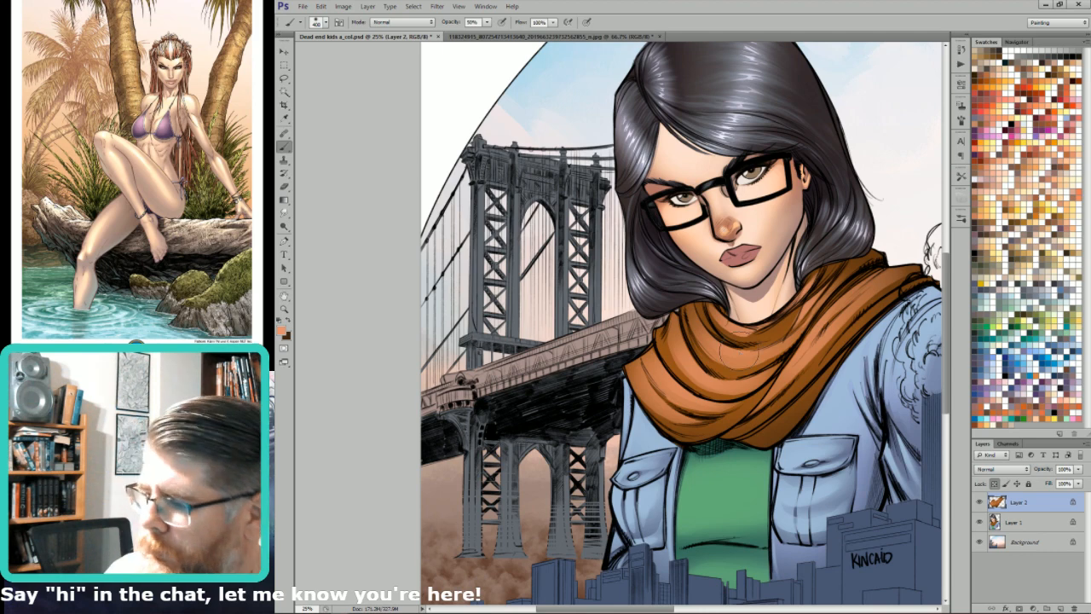
key(l)
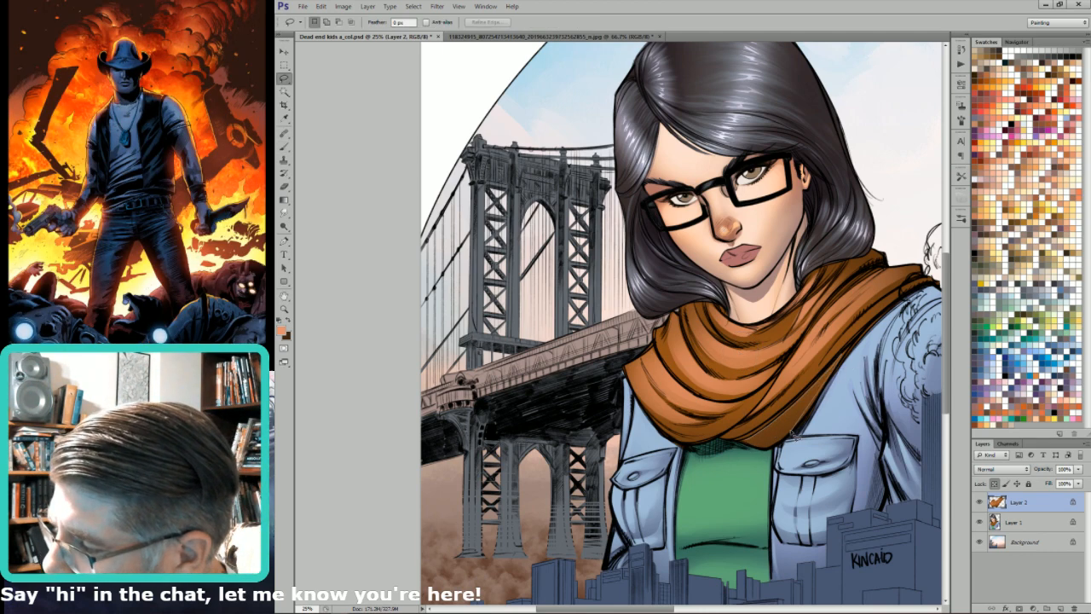
key(b)
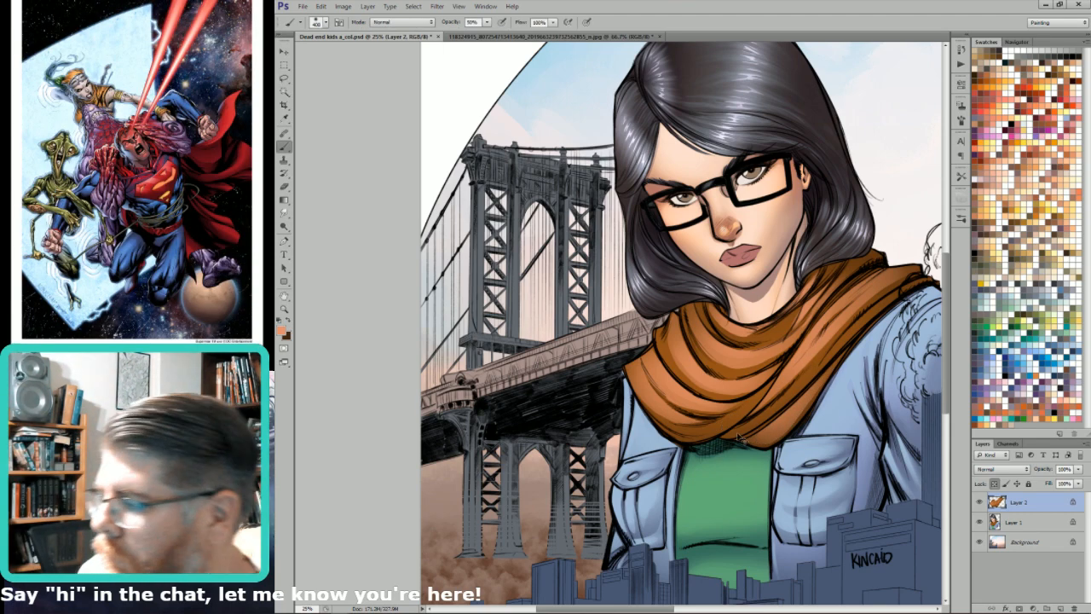
Step: Lasso successive strips on the scarf's diagonal folds toward the shoulder and brush a brighter orange highlight into each
key(l)
mouse_move(812, 314)
mouse_down()
mouse_move(798, 331)
mouse_move(835, 284)
mouse_move(823, 297)
mouse_up()
key(b)
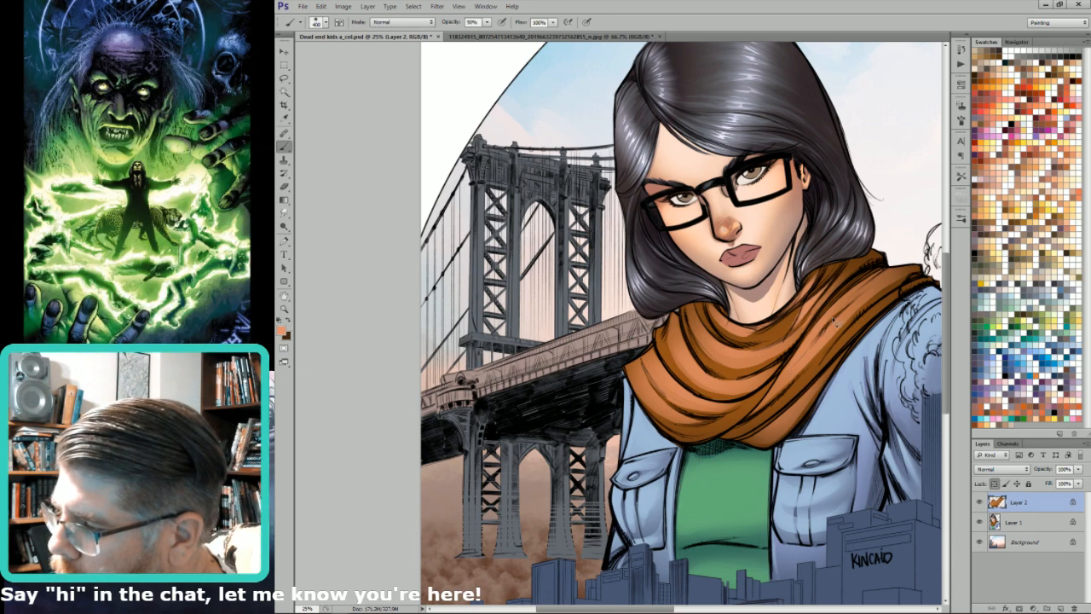
key(l)
drag(840, 312, 840, 300)
key(b)
key(l)
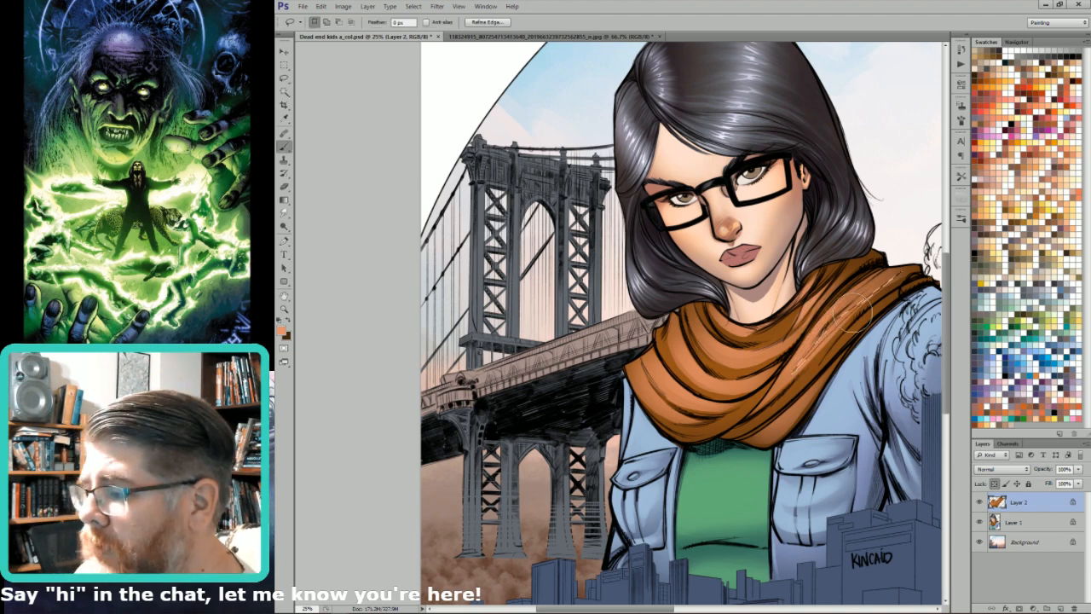
key(b)
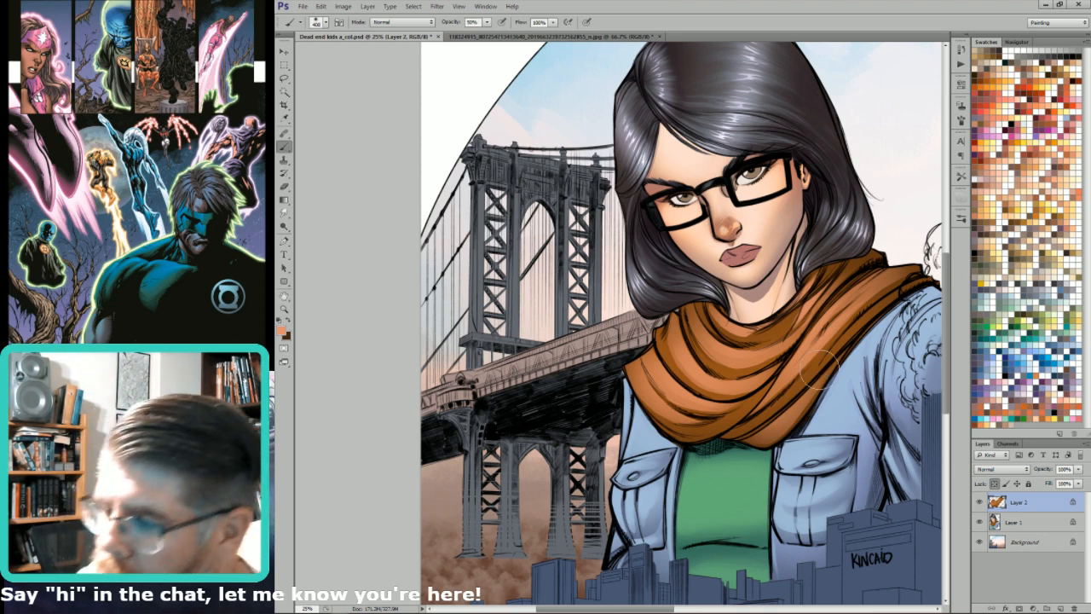
Step: Lasso a curved strip on the scarf's bridge-side folds and brush an orange highlight into it at 50% opacity
key(l)
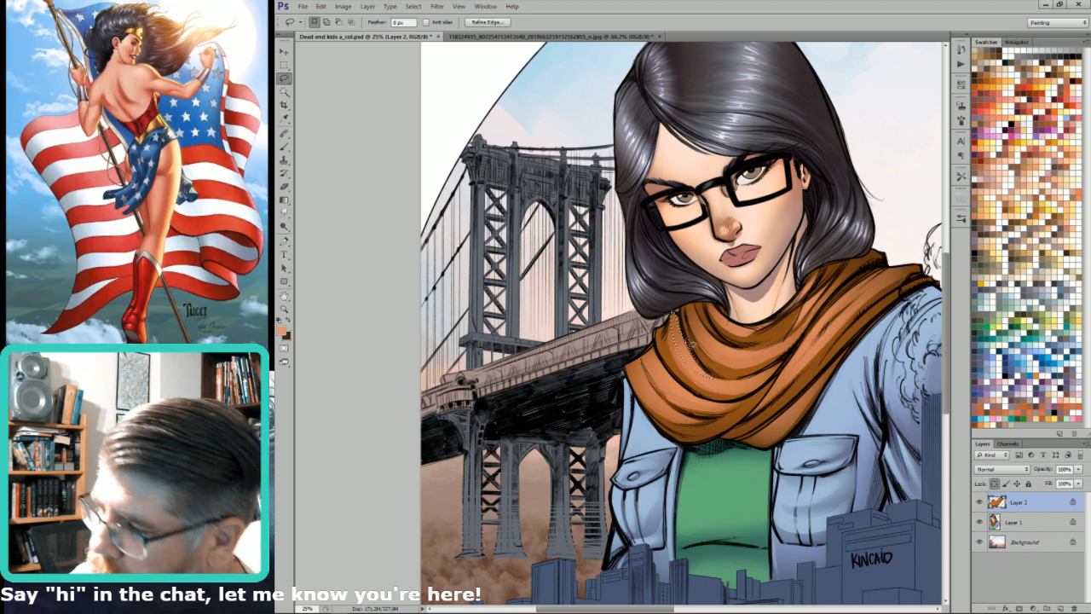
key(b)
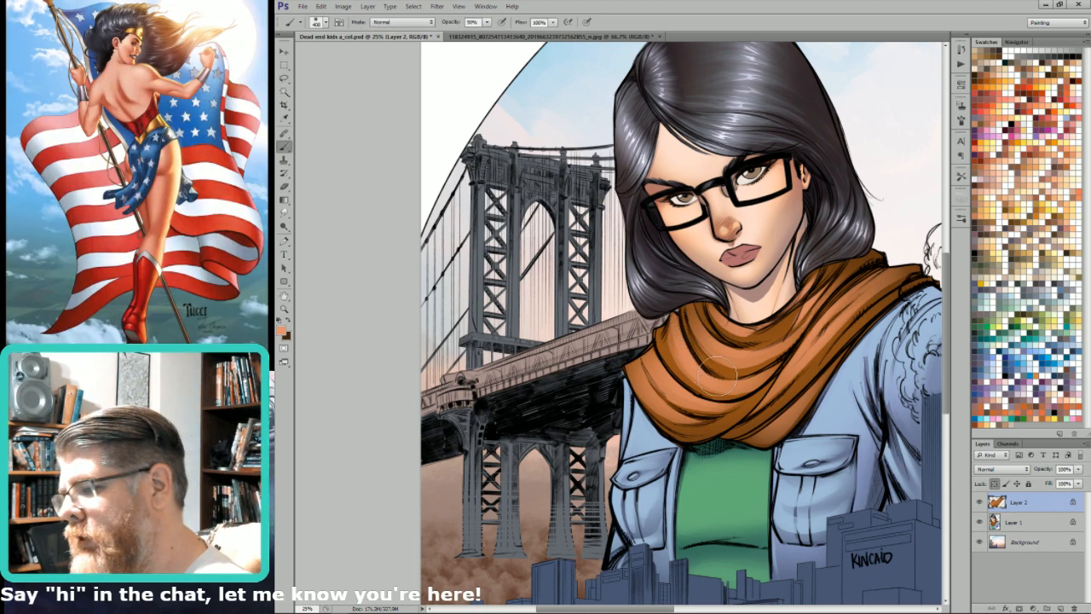
scroll(714, 375, down, 1)
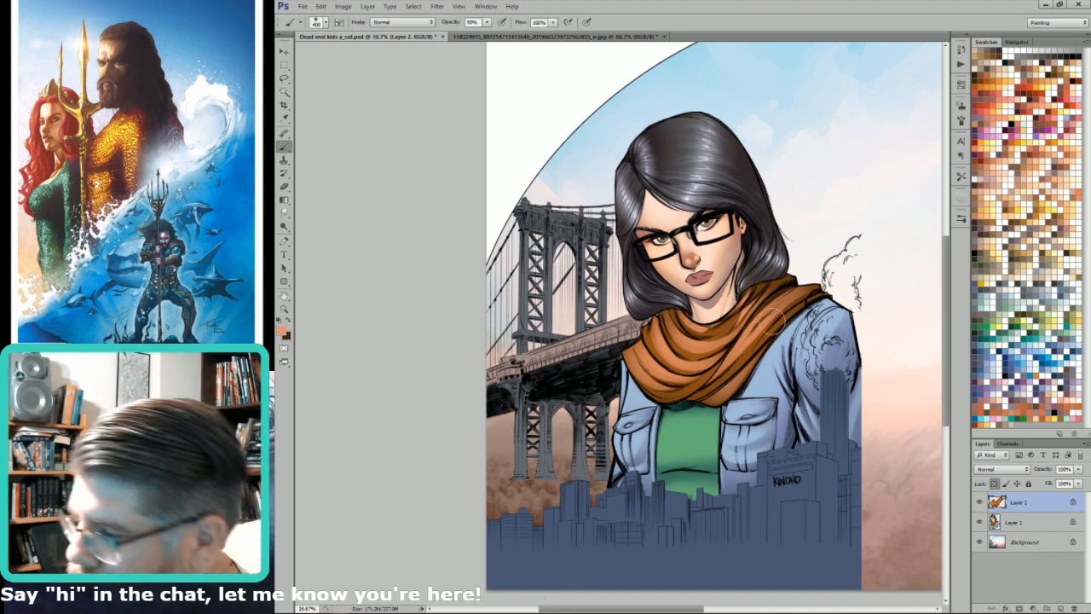
Step: Shift the scarf layer's midtones toward magenta with Color Balance and merge the layer into Layer 1
drag(719, 305, 753, 340)
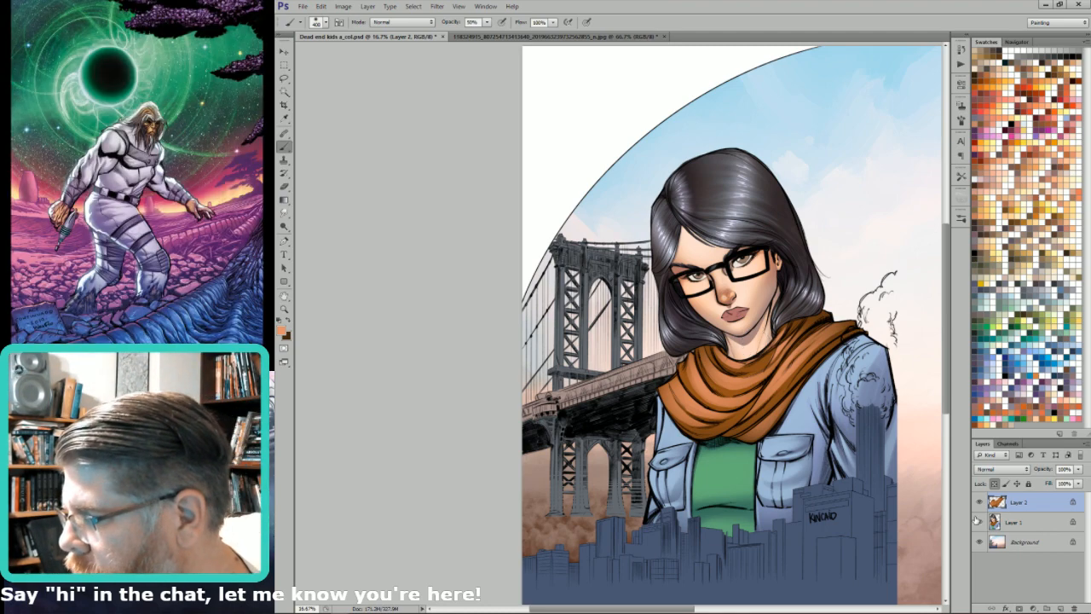
key(ctrl+b)
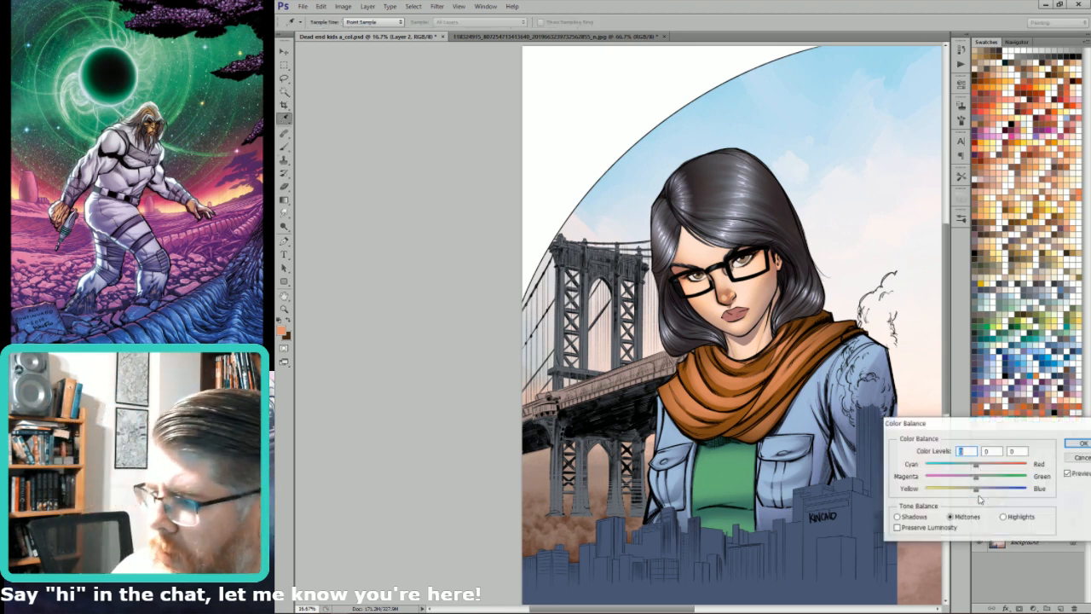
drag(983, 467, 971, 480)
key(Return)
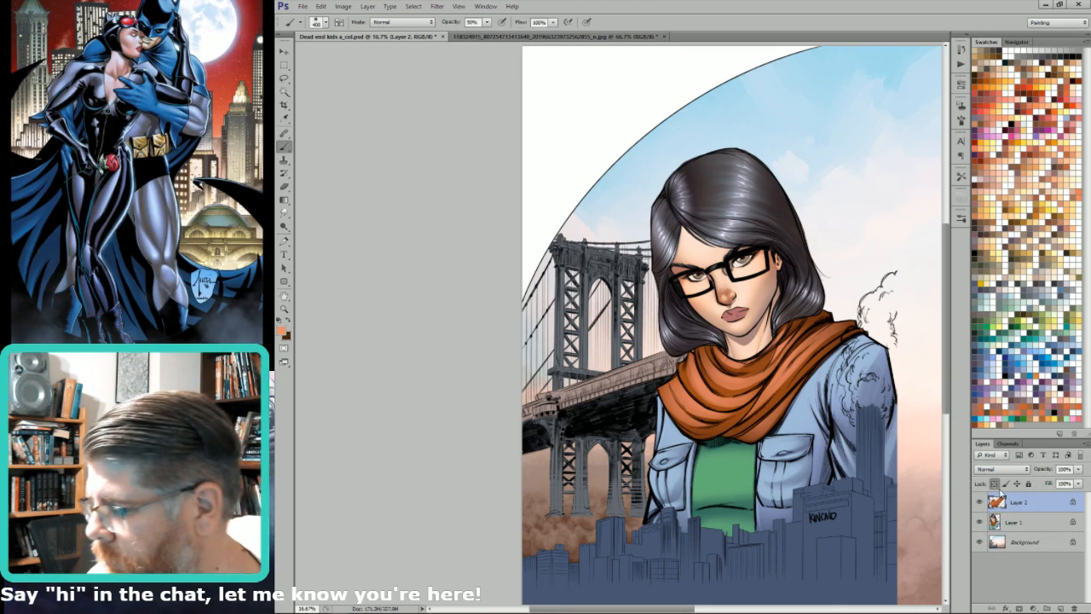
key(ctrl+e)
Step: Inspect the flat-colour mask in the Alpha 3 channel and return to the RGB composite with the line art shown
click(1007, 443)
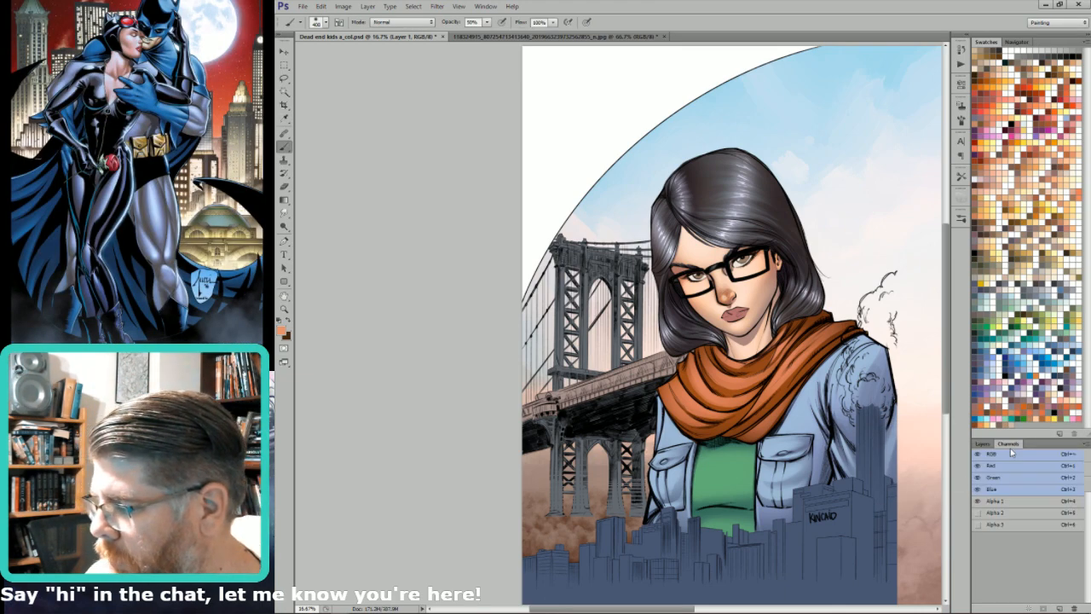
click(1003, 515)
click(1004, 523)
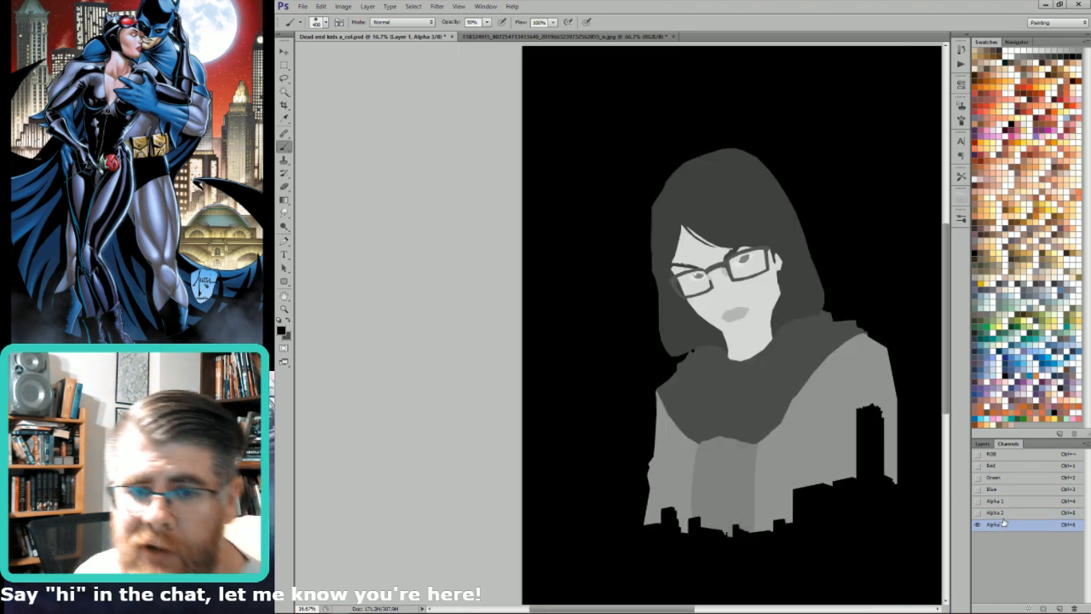
key(ctrl+grave)
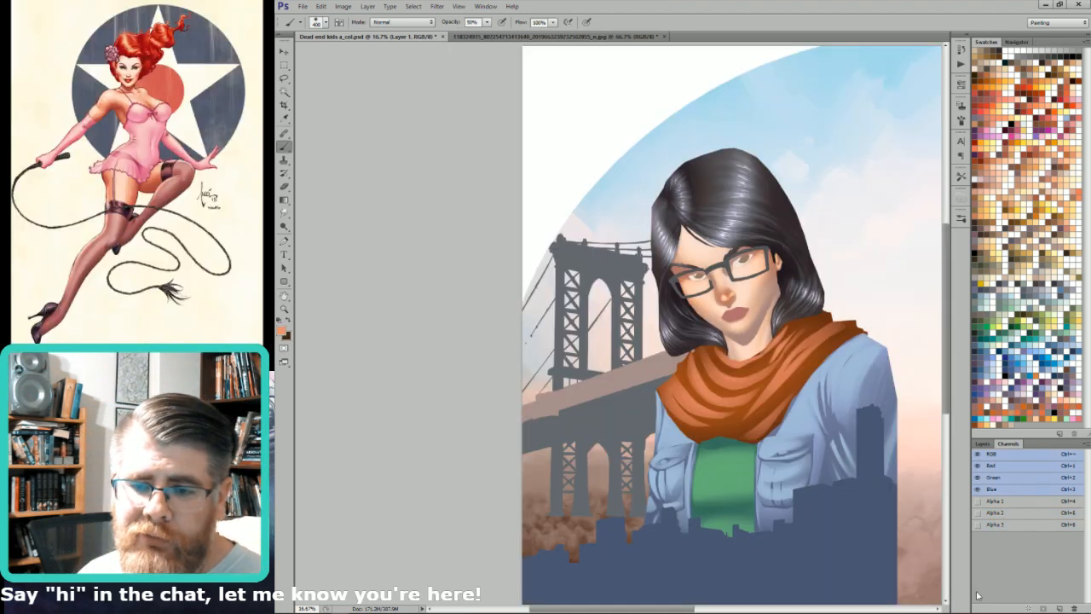
key(ctrl+4)
key(grave)
key(ctrl+grave)
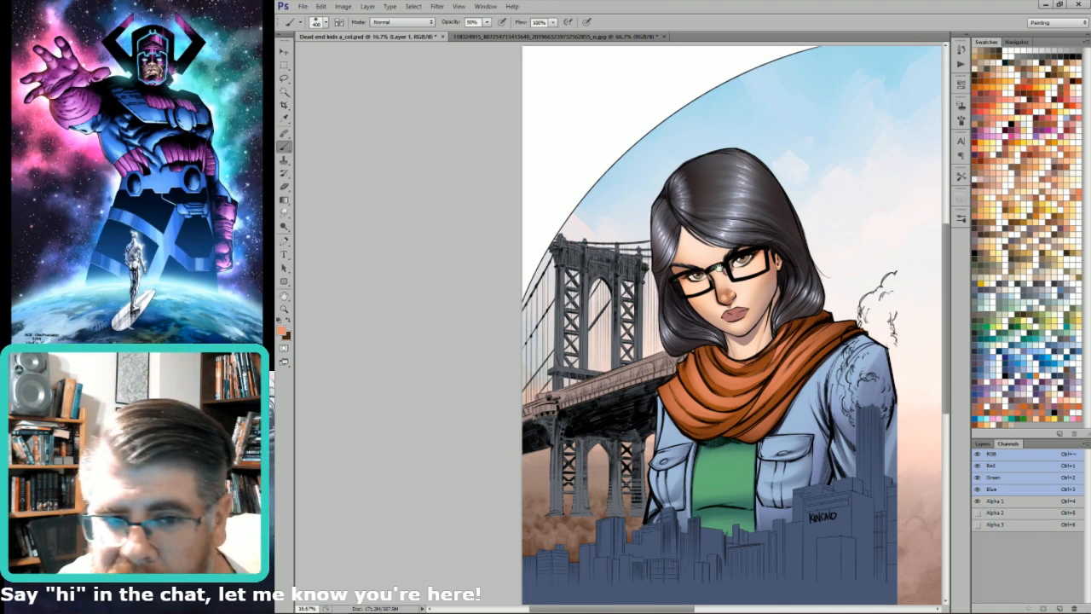
drag(755, 262, 740, 266)
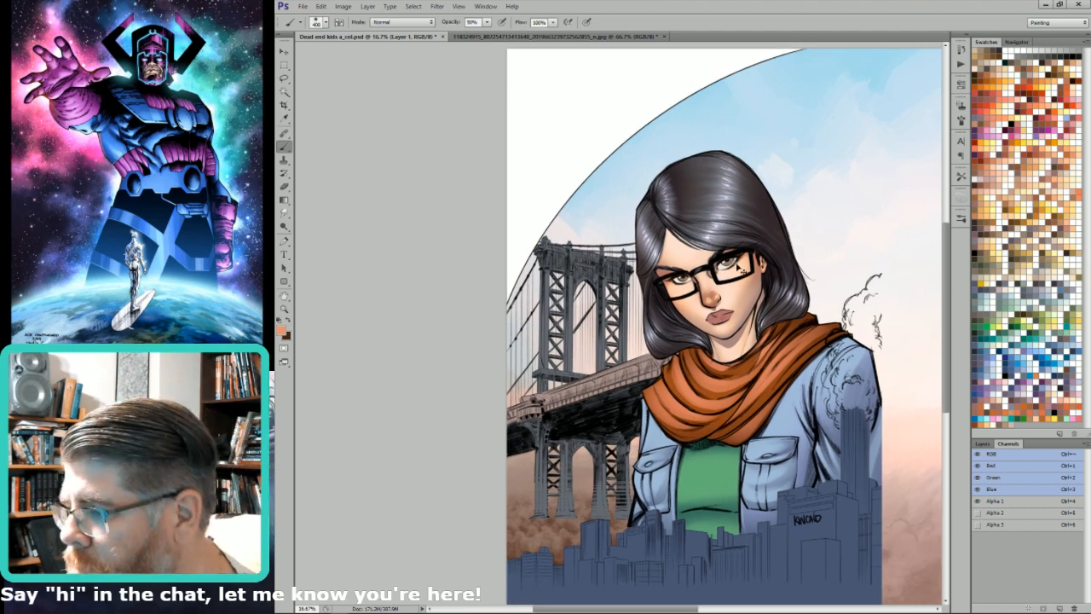
Step: Zoom in on the face and select the lips with the Magic Wand at tolerance 0
key(w)
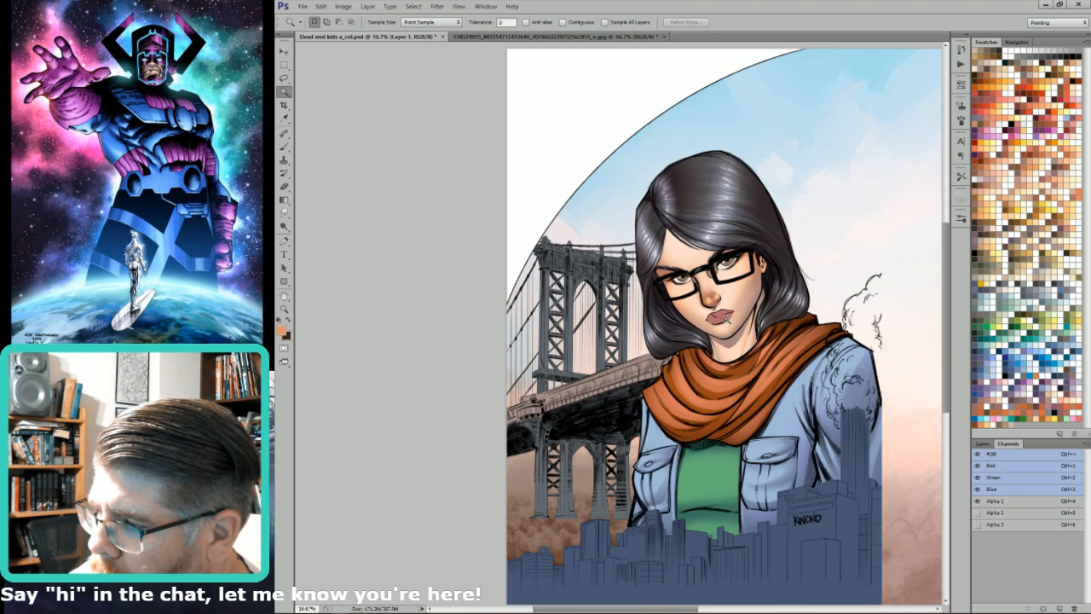
click(724, 317)
drag(750, 260, 664, 392)
key(ctrl+d)
key(l)
mouse_move(718, 196)
mouse_down()
mouse_move(774, 320)
mouse_move(752, 416)
mouse_up()
key(w)
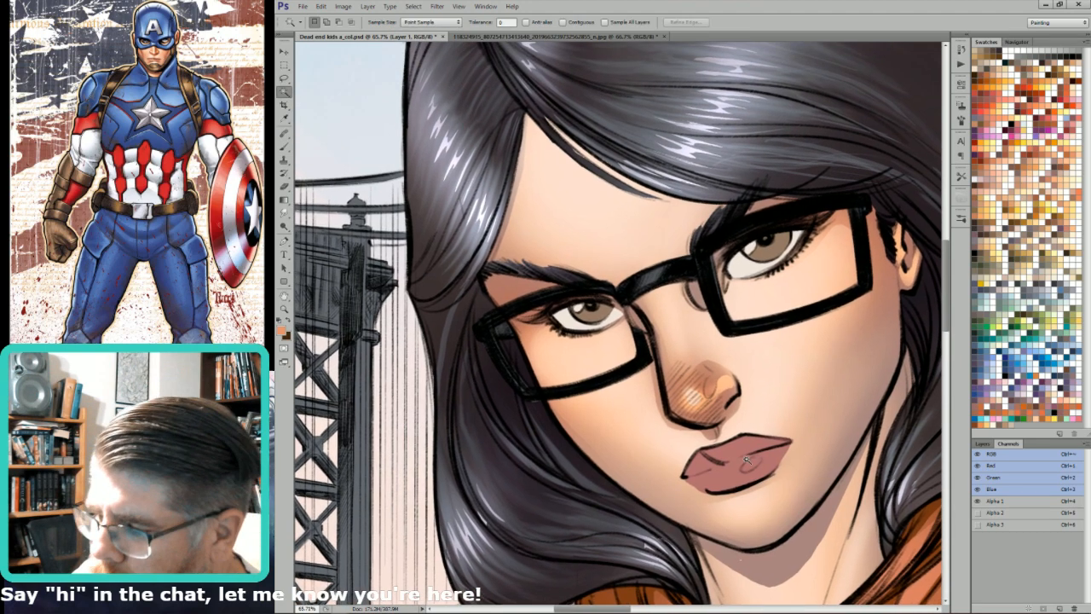
click(750, 448)
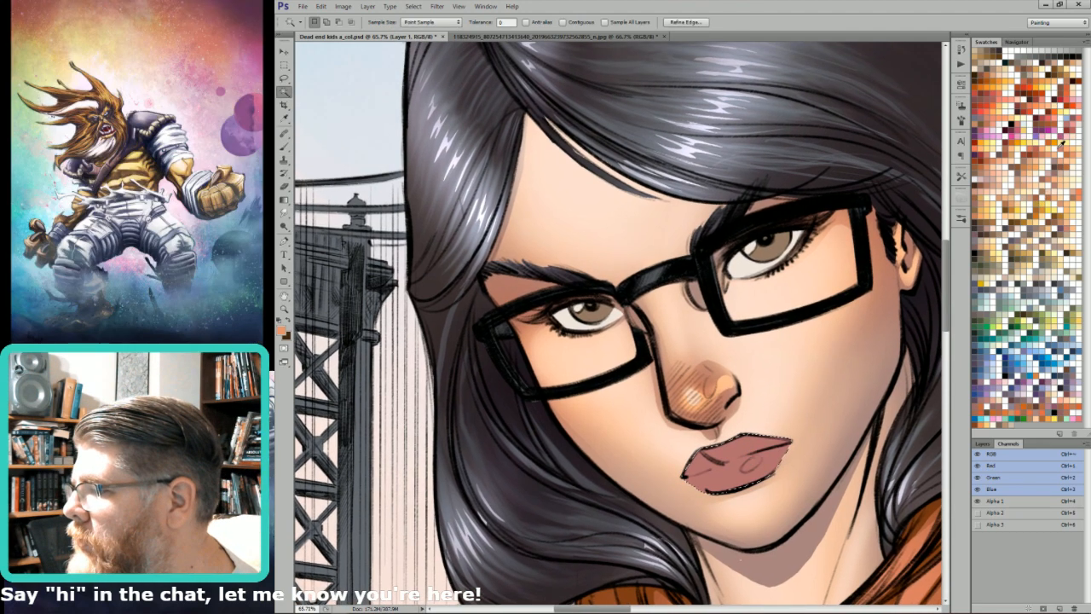
Step: Choose a red swatch and brush soft colour over the selected lips at 50% opacity with a small tip, hiding the selection edges
click(1008, 149)
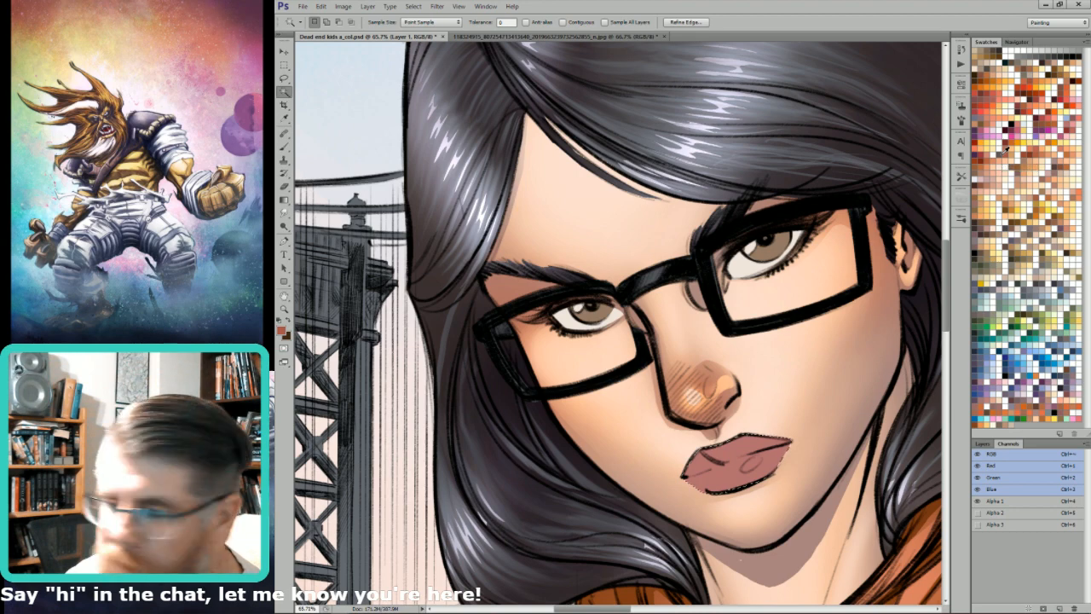
key(b)
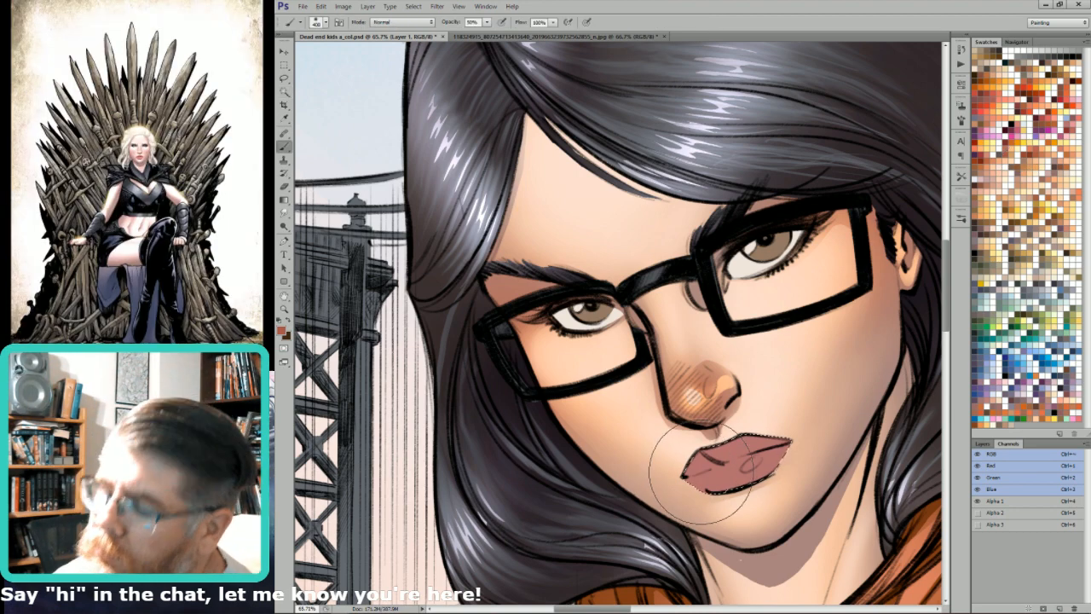
key(bracketleft)
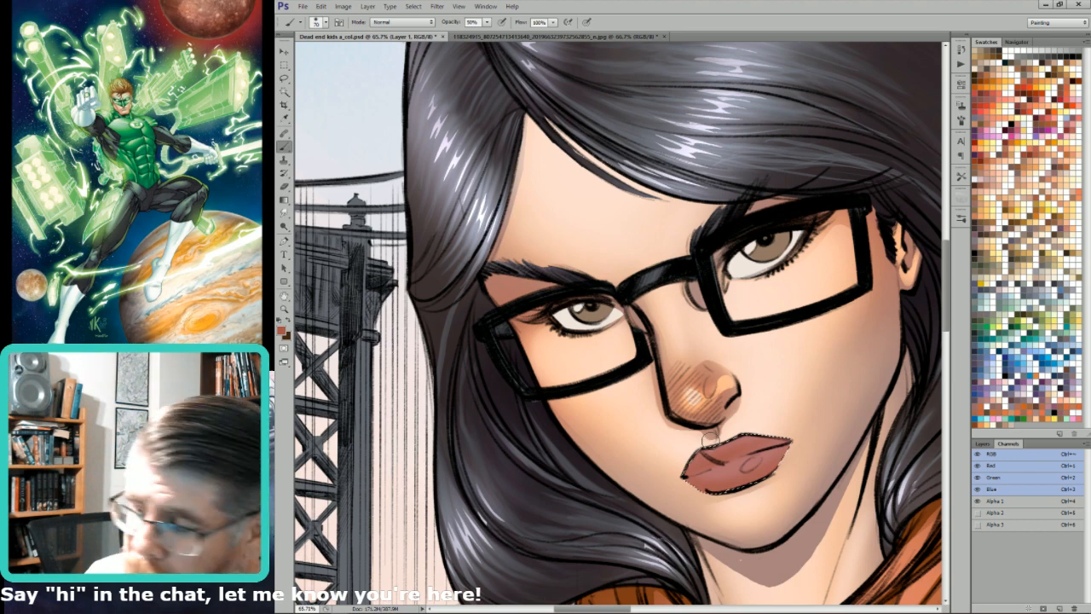
key(ctrl+h)
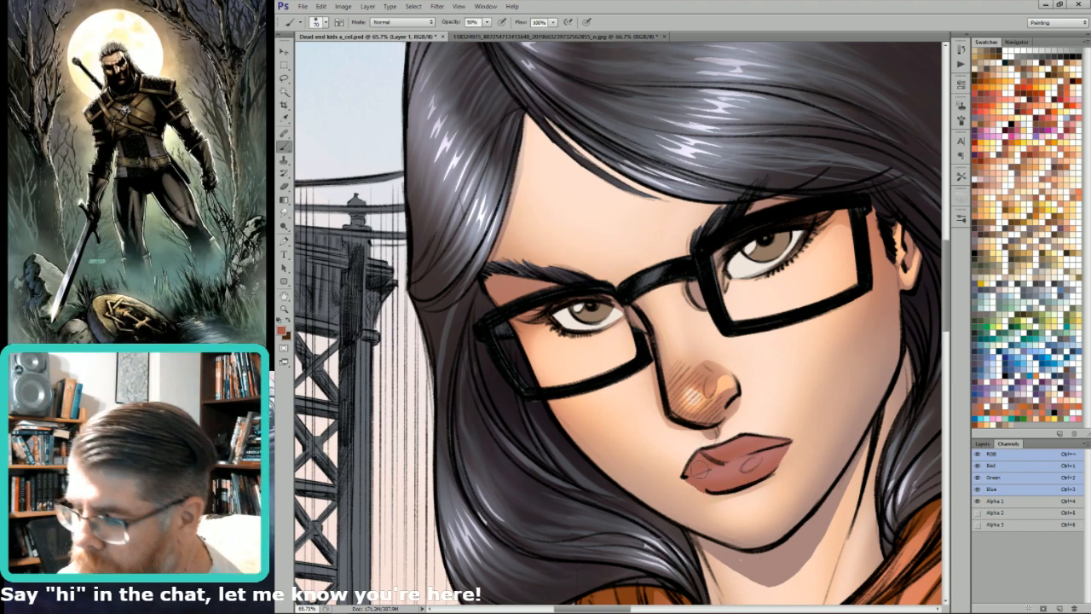
key(bracketright)
key(bracketright)
key(bracketright)
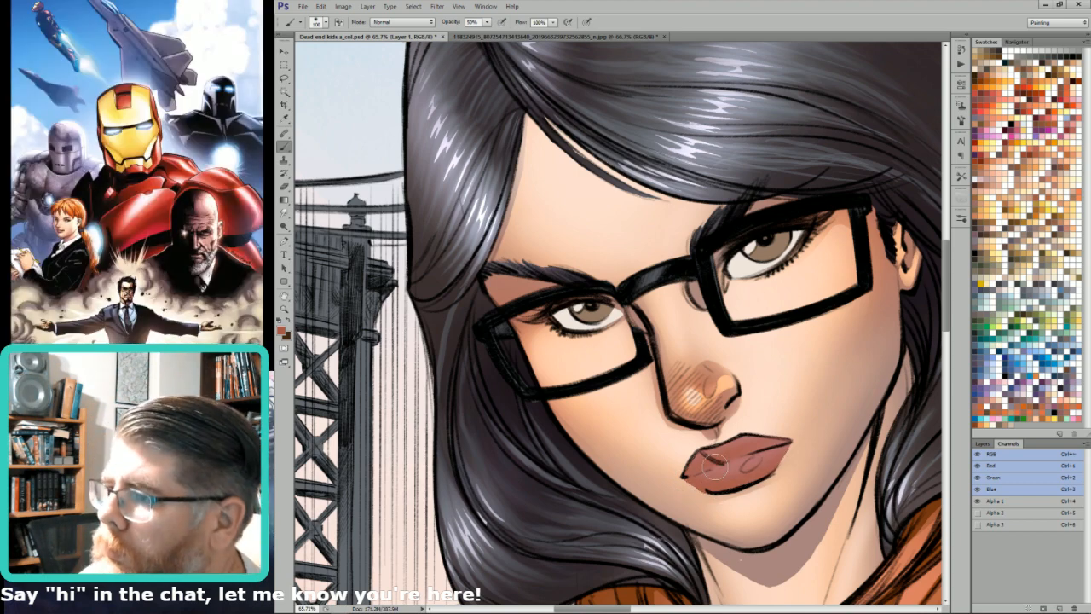
drag(761, 398, 796, 399)
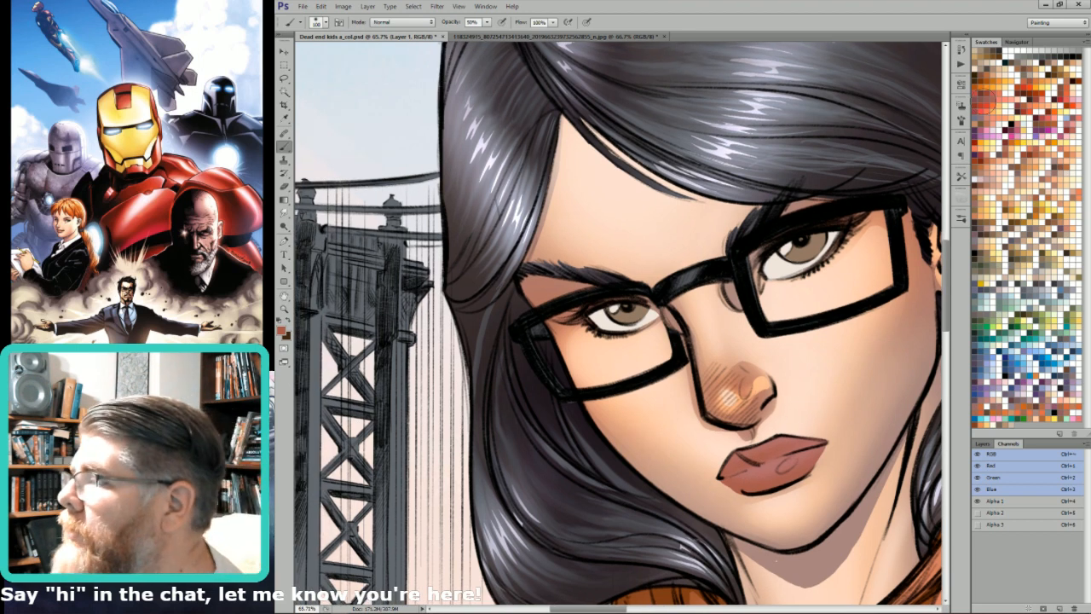
Step: Choose a dark plum swatch and draw darker shading on the lips with the Pencil at a much smaller tip
click(982, 94)
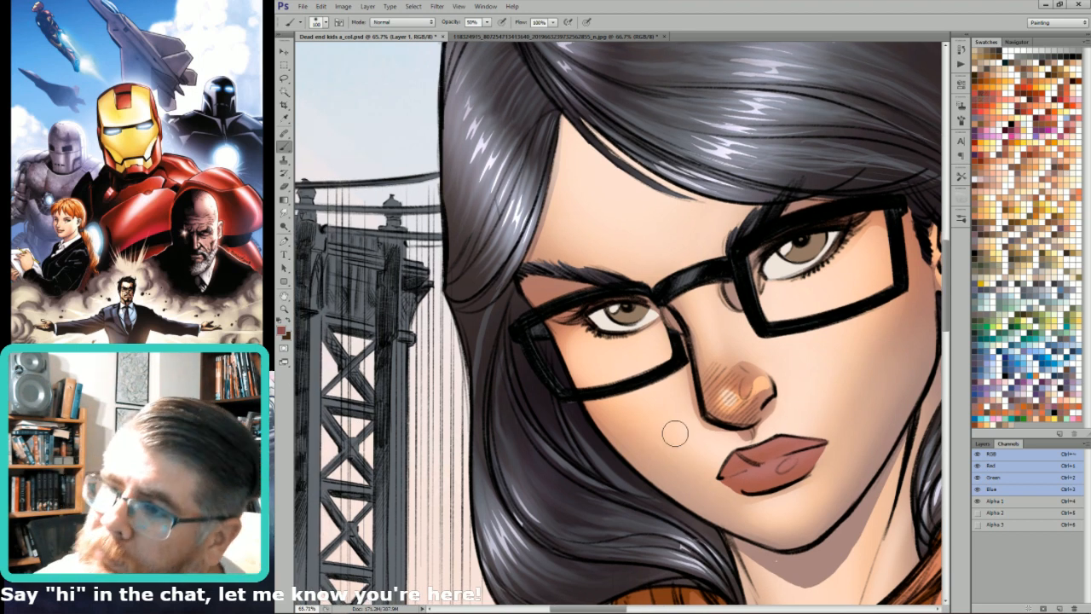
key(shift+b)
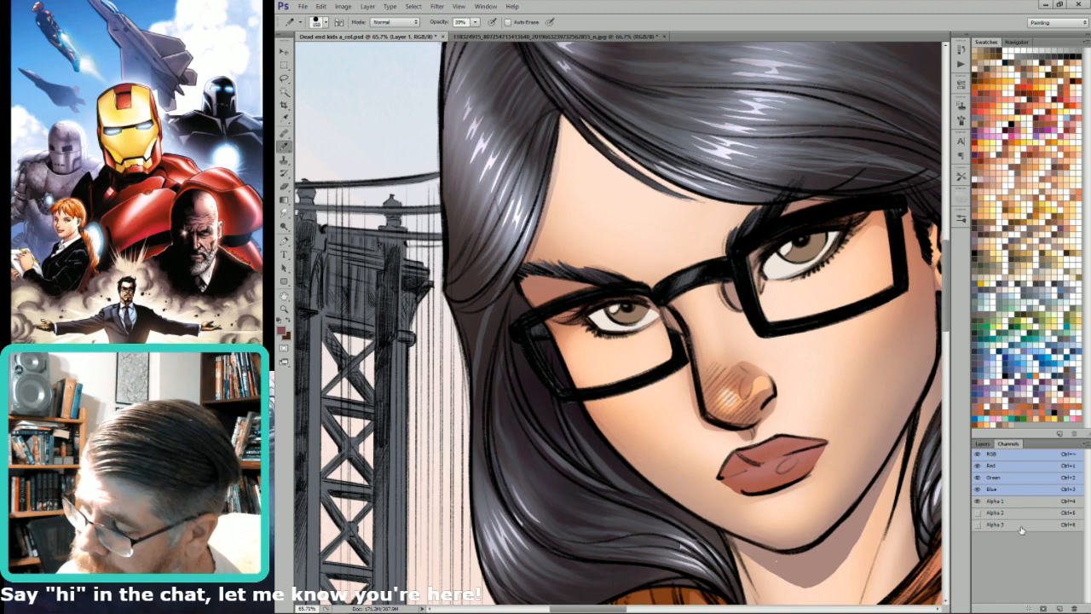
click(983, 444)
drag(757, 455, 692, 479)
key(bracketleft)
key(bracketleft)
key(bracketleft)
key(bracketleft)
key(bracketleft)
key(bracketleft)
key(bracketleft)
key(bracketleft)
key(bracketleft)
key(bracketleft)
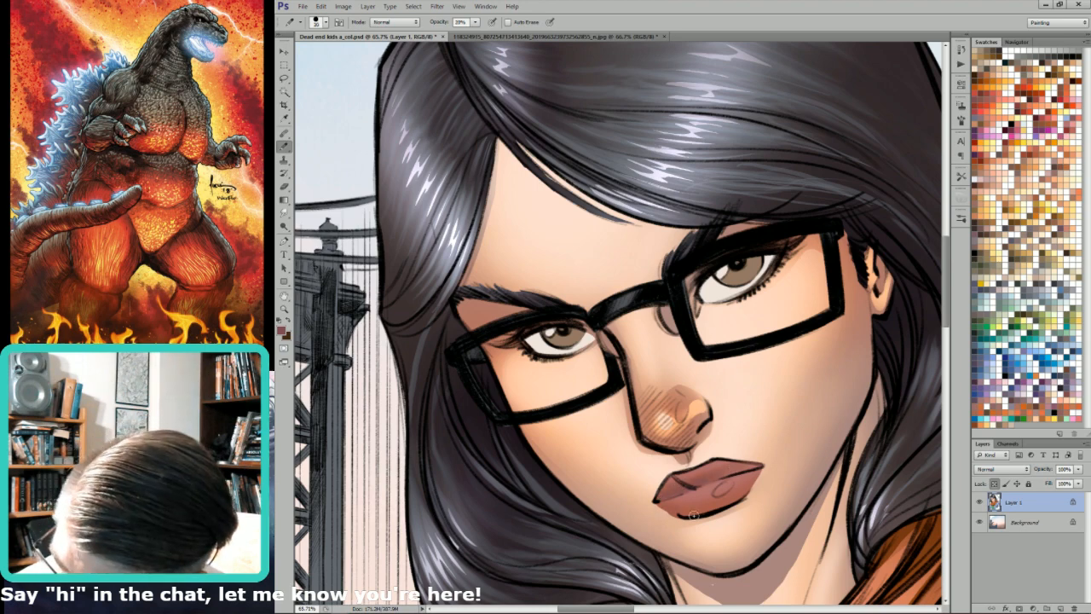
drag(750, 356, 786, 342)
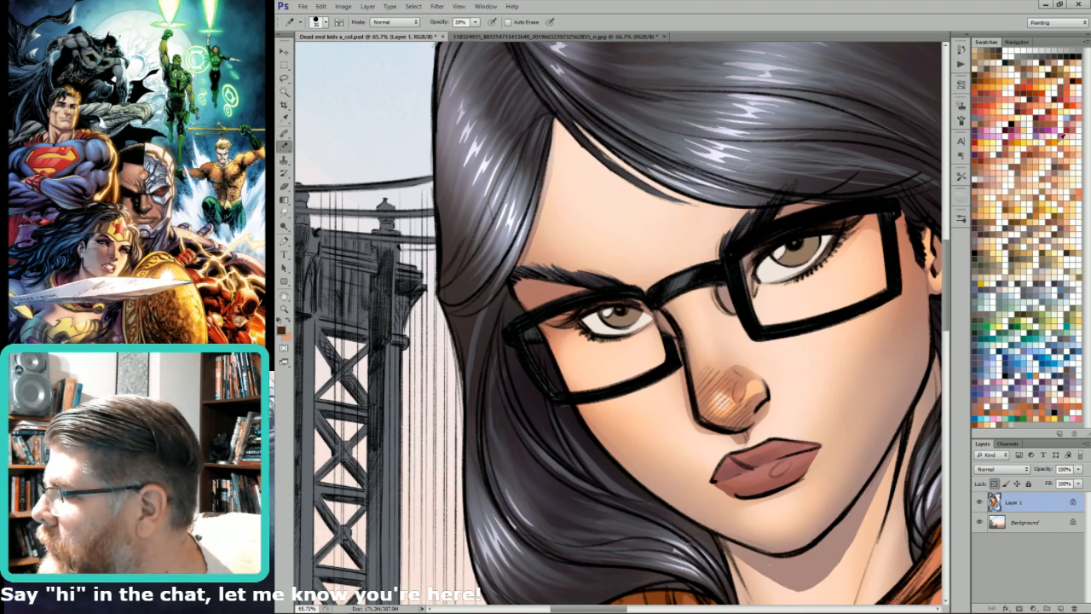
Step: Choose a light orange swatch, copy the lips onto a new layer and lock its transparent pixels
click(1077, 150)
click(1065, 139)
key(ctrl+d)
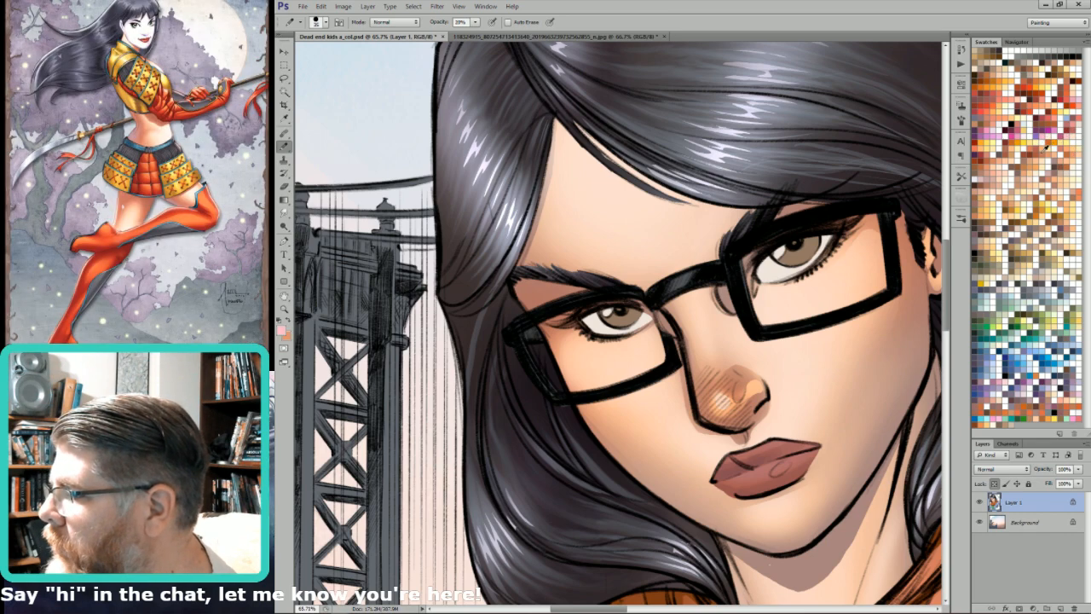
click(999, 156)
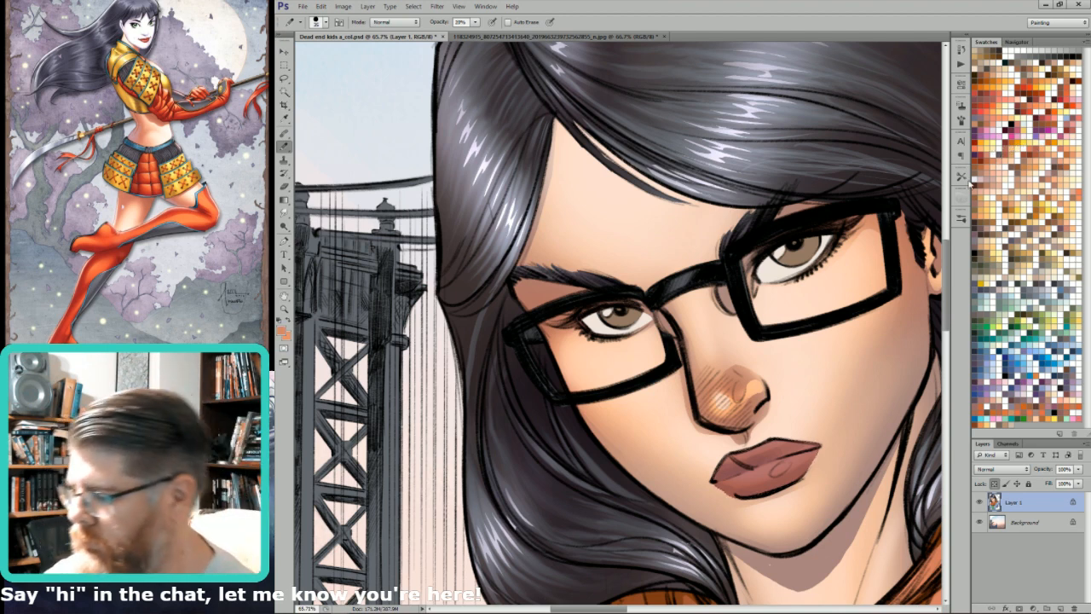
key(ctrl+j)
key(/)
drag(765, 407, 721, 418)
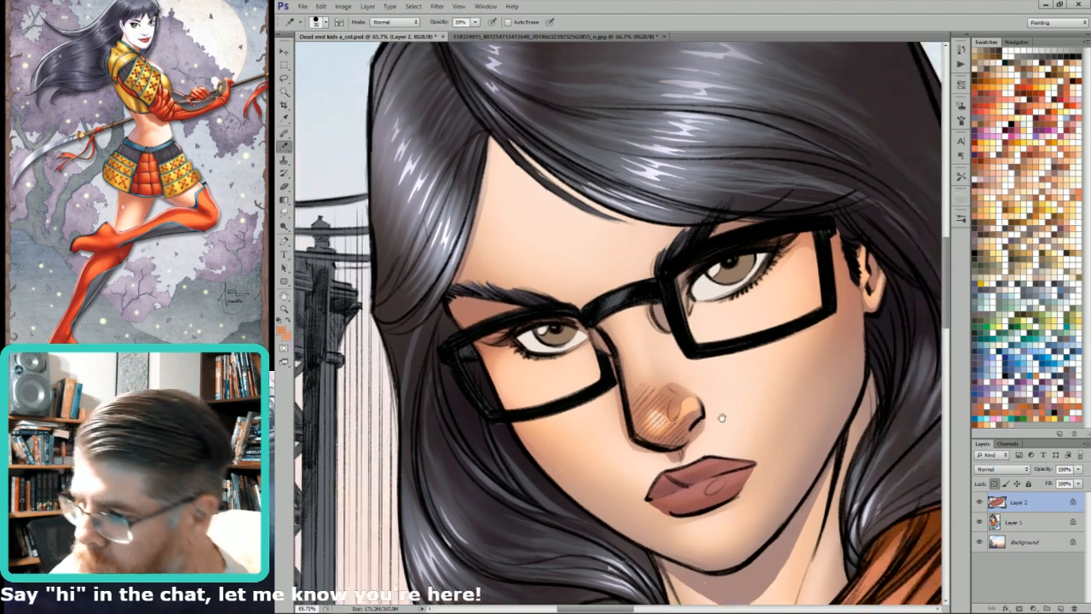
Step: Lasso highlight areas on the lower and upper lips and brush light orange into each at 50% opacity
key(l)
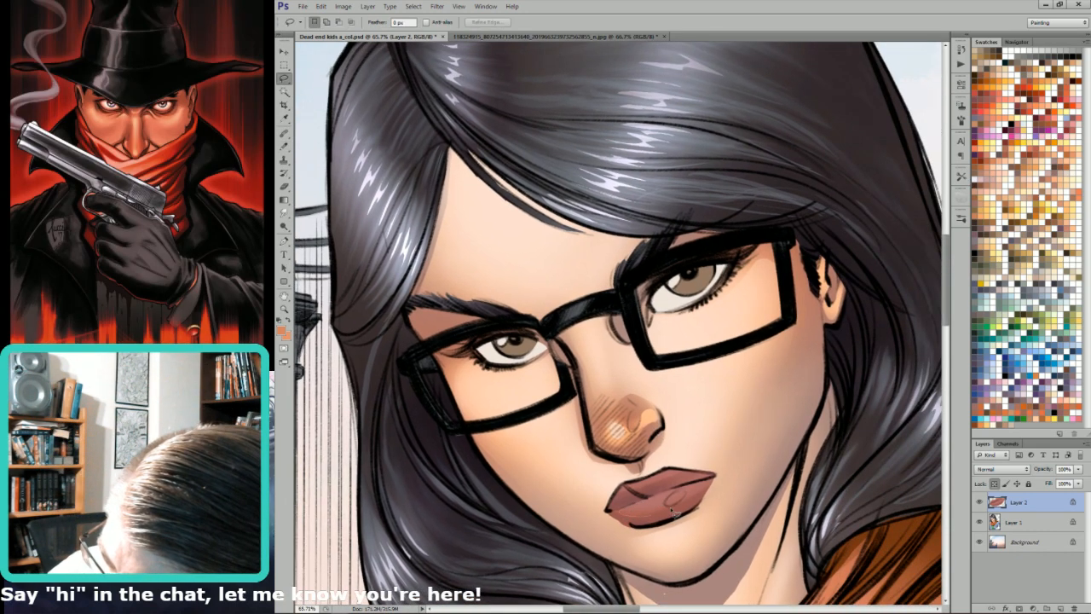
mouse_move(709, 488)
mouse_down()
mouse_move(652, 499)
mouse_move(674, 503)
mouse_up()
key(b)
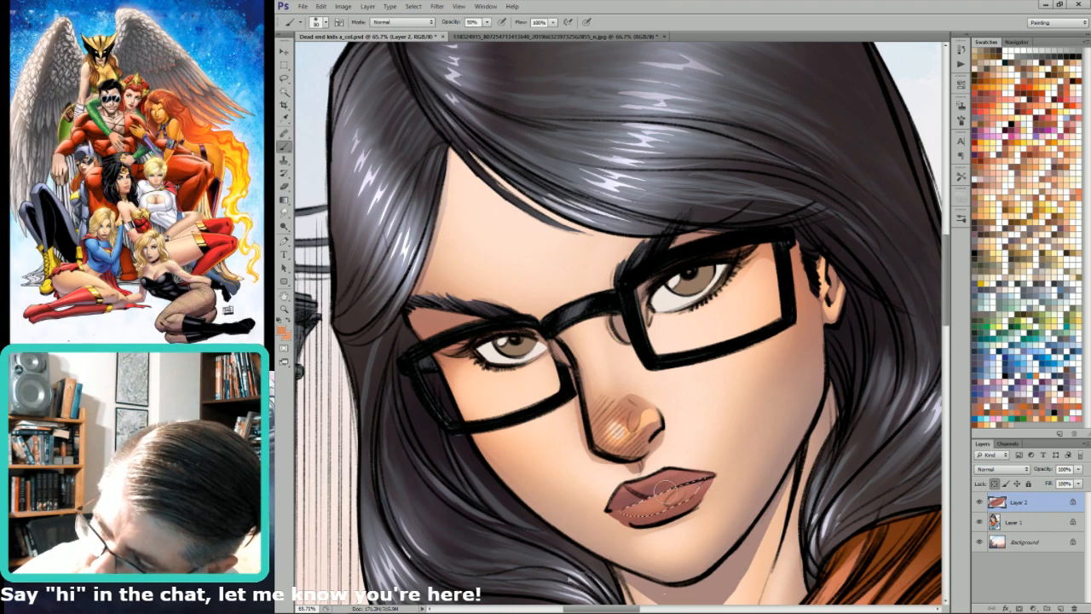
key(ctrl+h)
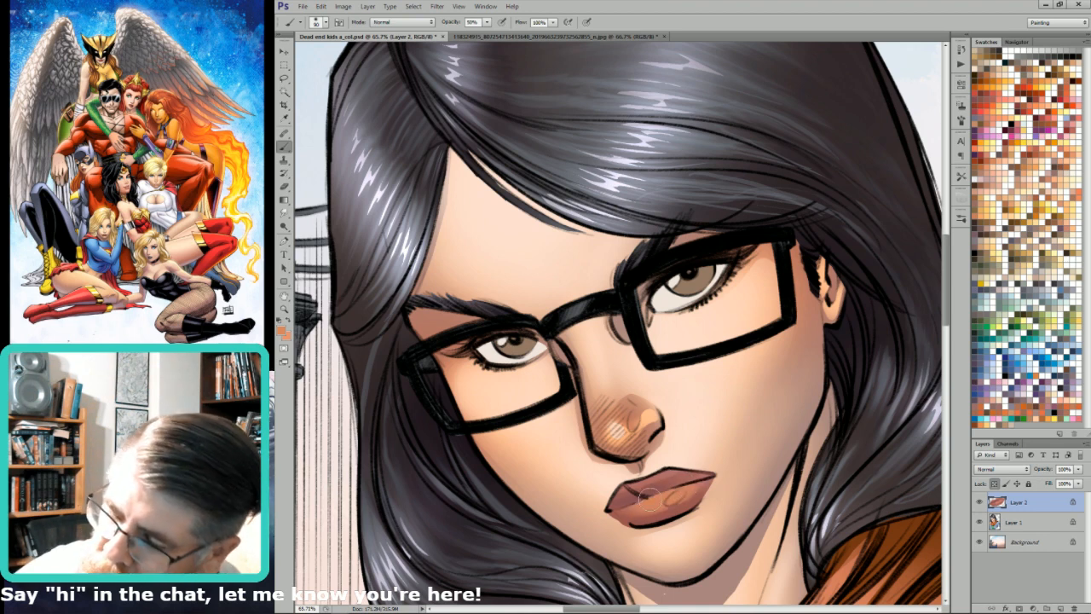
key(l)
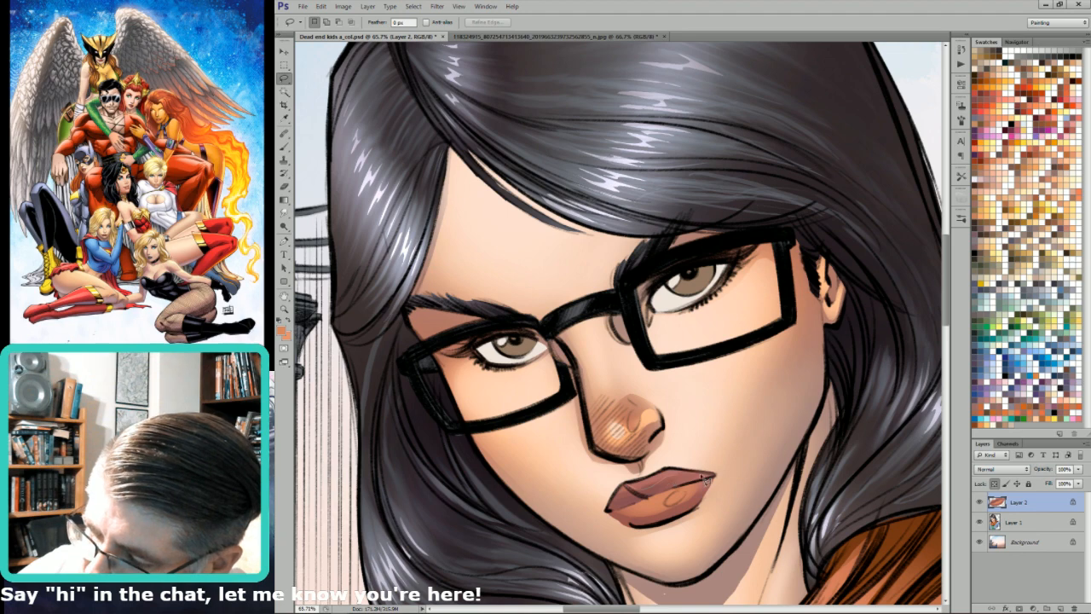
mouse_move(650, 483)
mouse_down()
mouse_move(622, 479)
mouse_move(680, 455)
mouse_move(655, 461)
mouse_up()
key(b)
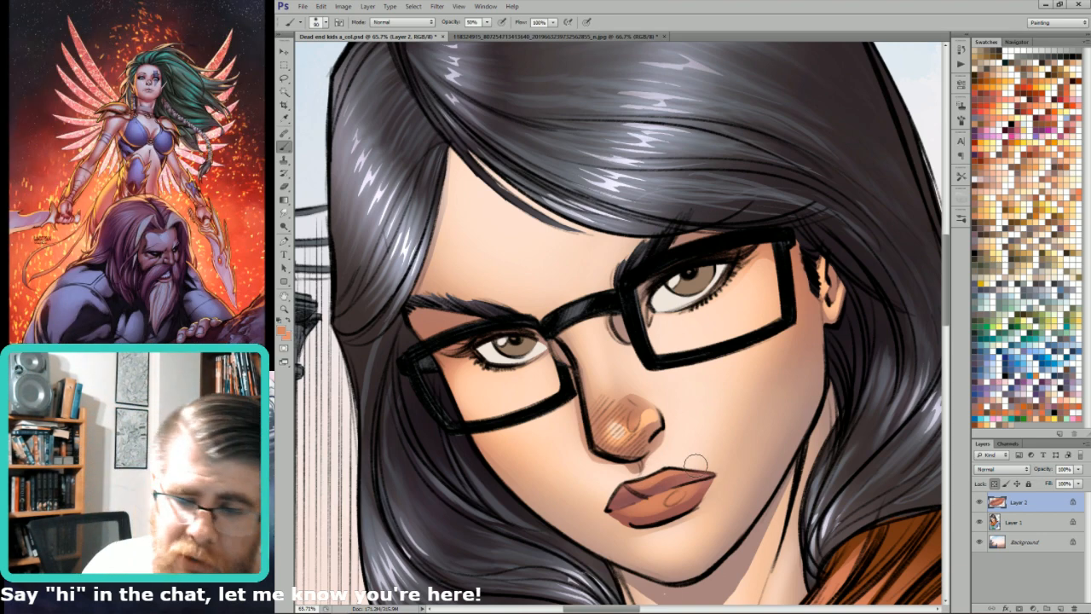
Step: Lasso a highlight area on the upper lip and shade it with a light orange gradient at 40% opacity, hiding the selection edges
key(l)
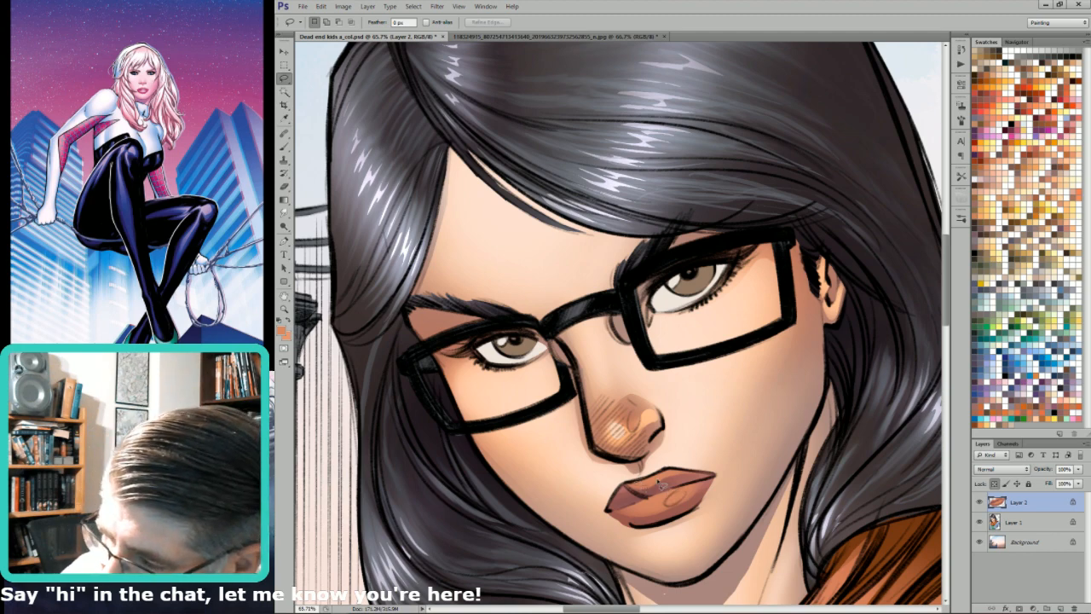
mouse_move(675, 478)
mouse_down()
mouse_move(690, 474)
mouse_move(682, 482)
mouse_up()
key(g)
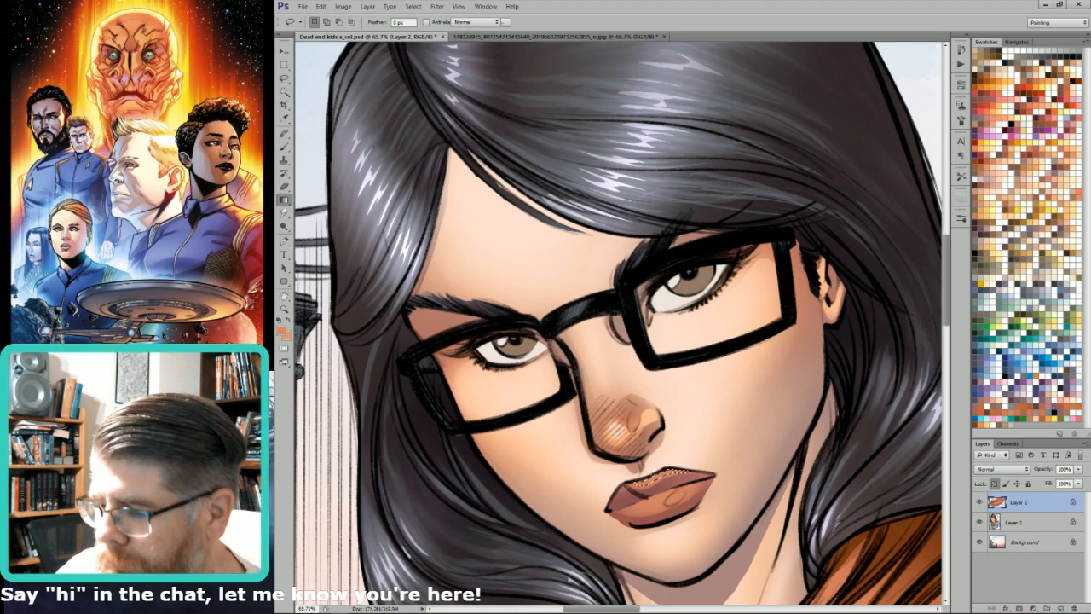
key(ctrl+h)
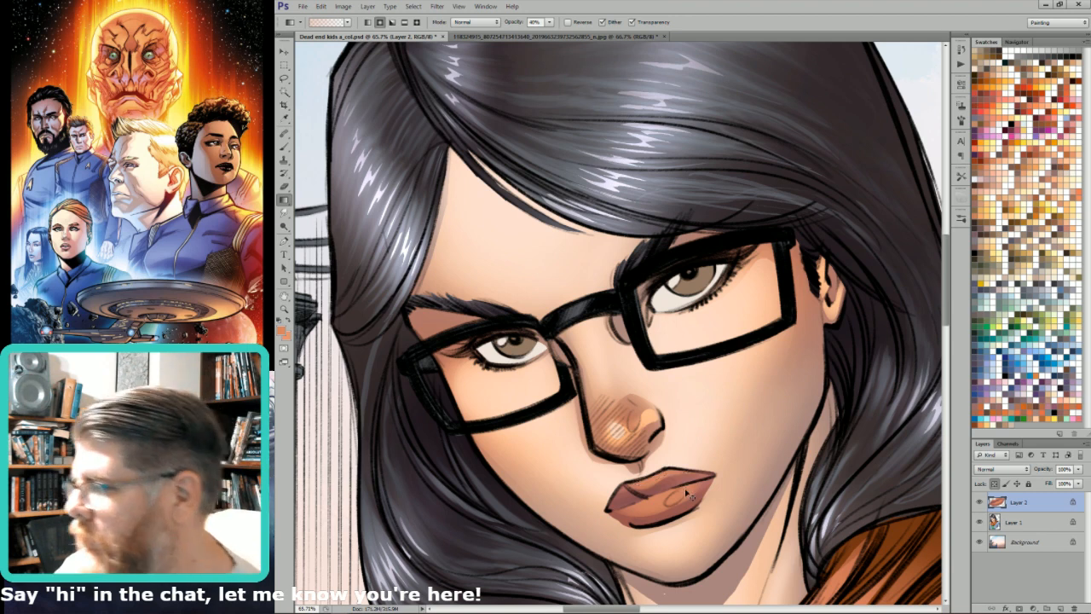
Step: Choose a light pink swatch, lasso a small spot on the lower lip and brighten it with a Screen gradient at 40% opacity
click(990, 192)
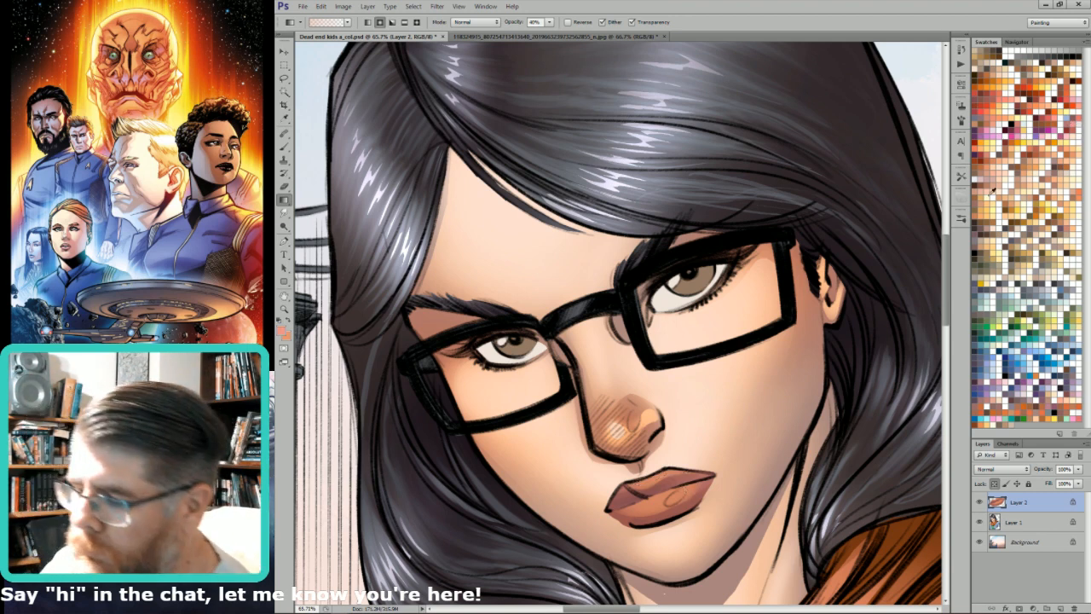
key(l)
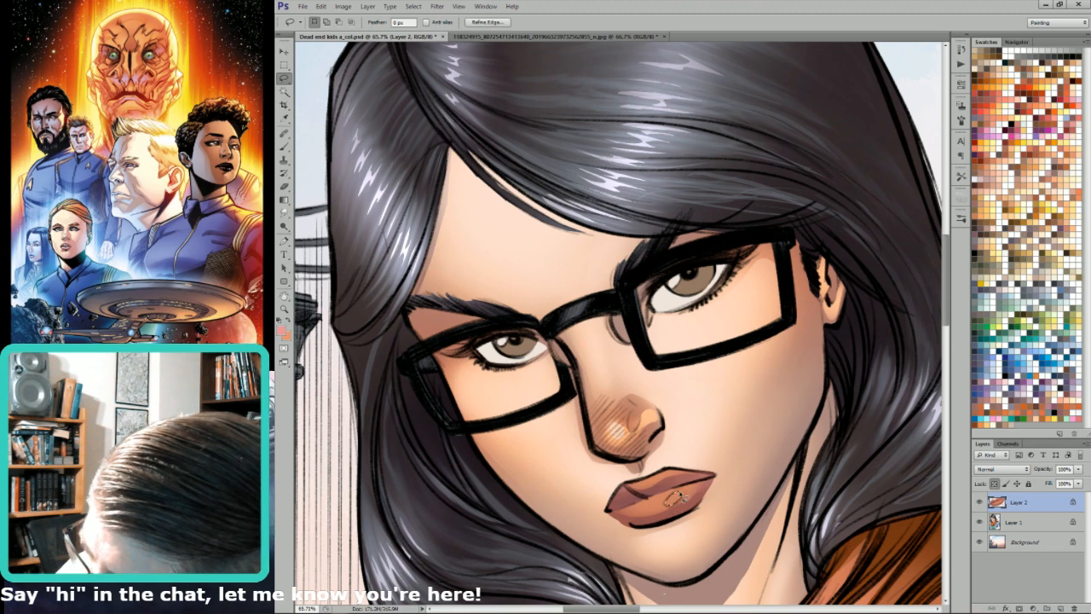
key(g)
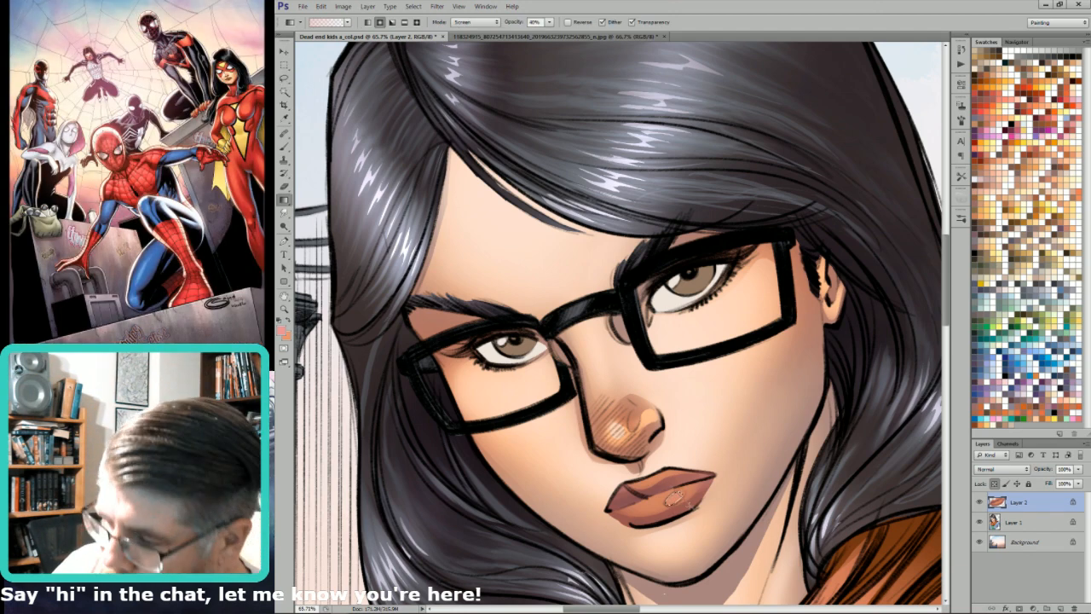
drag(671, 494, 678, 503)
Step: Lasso a thin highlight along the upper lip's top edge and apply the pink Screen gradient at 40% opacity
key(l)
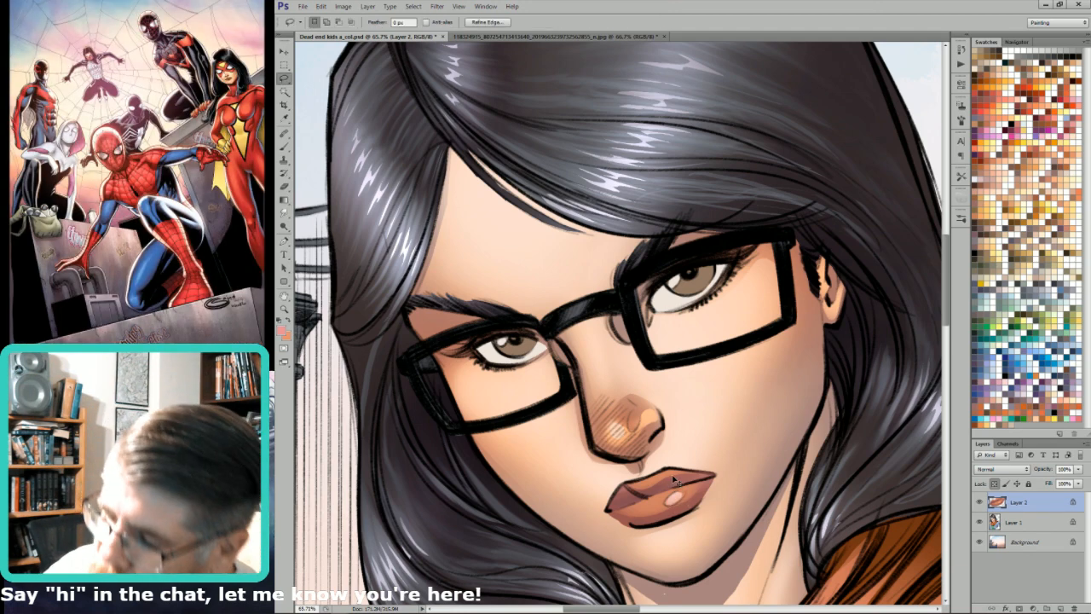
drag(665, 474, 667, 474)
key(ctrl+d)
key(g)
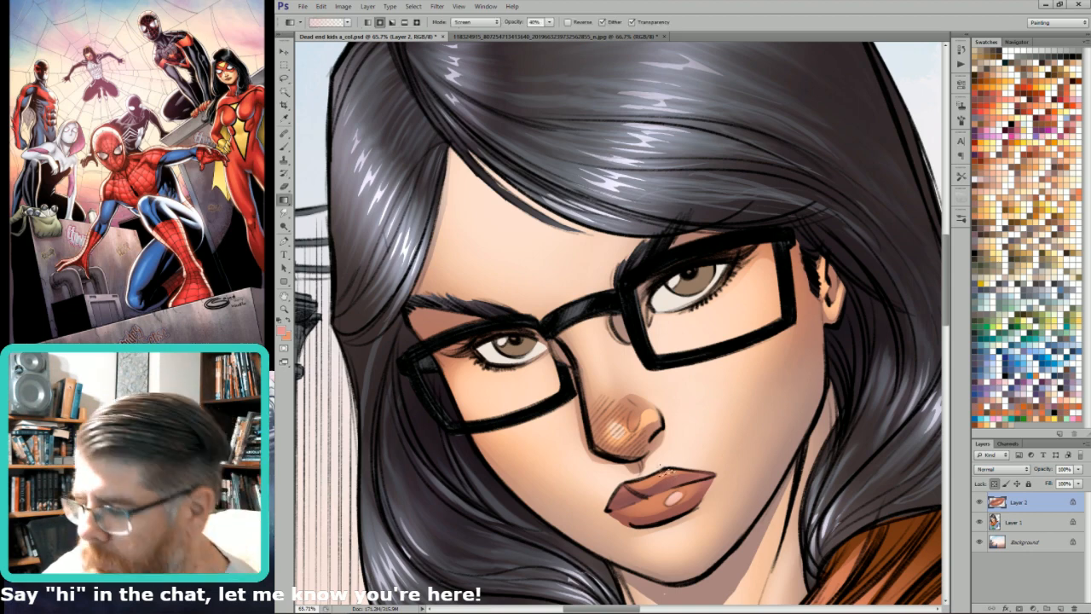
key(l)
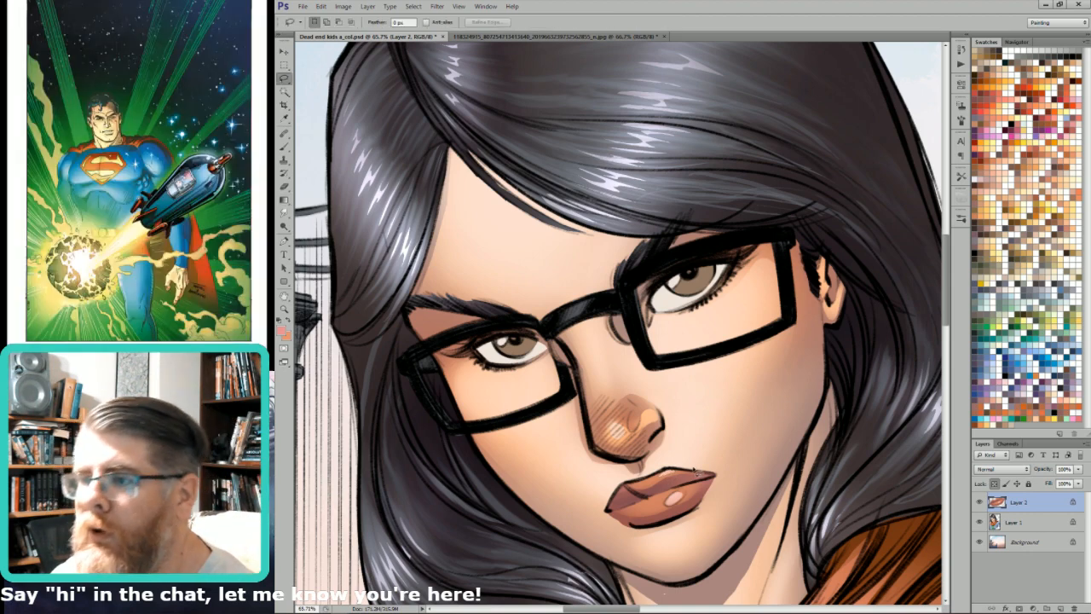
mouse_move(685, 399)
mouse_down()
mouse_move(725, 426)
mouse_move(723, 360)
mouse_move(787, 410)
mouse_move(766, 336)
mouse_move(684, 317)
mouse_move(696, 377)
mouse_move(646, 362)
mouse_up()
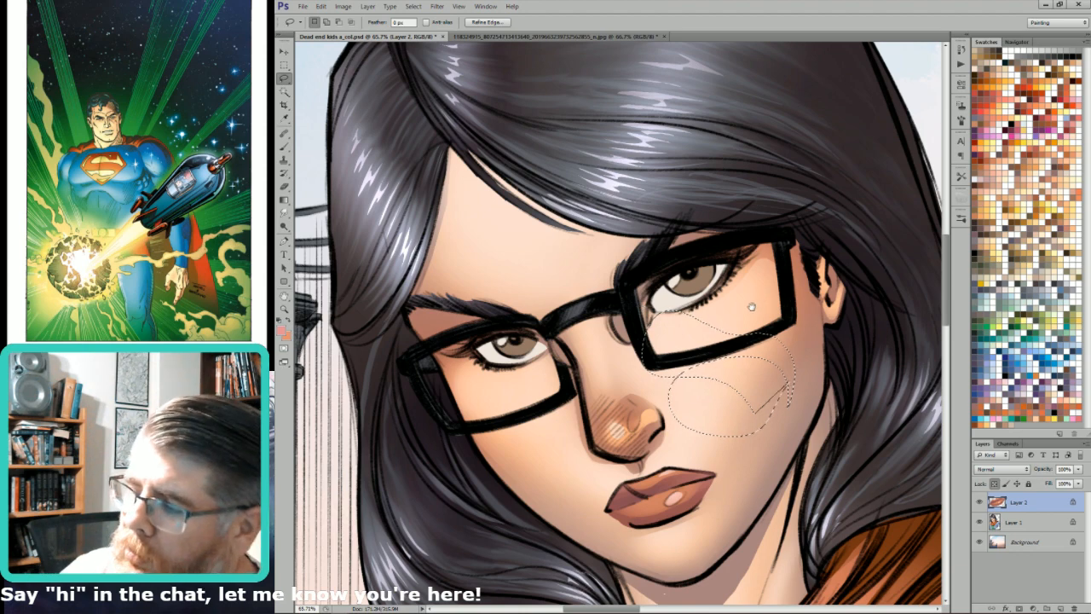
drag(755, 396, 745, 402)
key(ctrl+d)
mouse_move(725, 445)
mouse_down()
mouse_move(733, 391)
mouse_move(703, 387)
mouse_move(676, 417)
mouse_move(670, 389)
mouse_move(659, 400)
mouse_move(663, 423)
mouse_move(689, 450)
mouse_move(680, 453)
mouse_move(708, 425)
mouse_move(731, 438)
mouse_move(761, 396)
mouse_up()
mouse_move(771, 349)
mouse_down()
mouse_move(734, 331)
mouse_move(683, 344)
mouse_move(678, 334)
mouse_move(623, 390)
mouse_move(562, 262)
mouse_move(487, 312)
mouse_move(473, 382)
mouse_move(547, 405)
mouse_move(519, 475)
mouse_move(757, 520)
mouse_move(745, 519)
mouse_move(782, 538)
mouse_move(809, 495)
mouse_move(781, 471)
mouse_up()
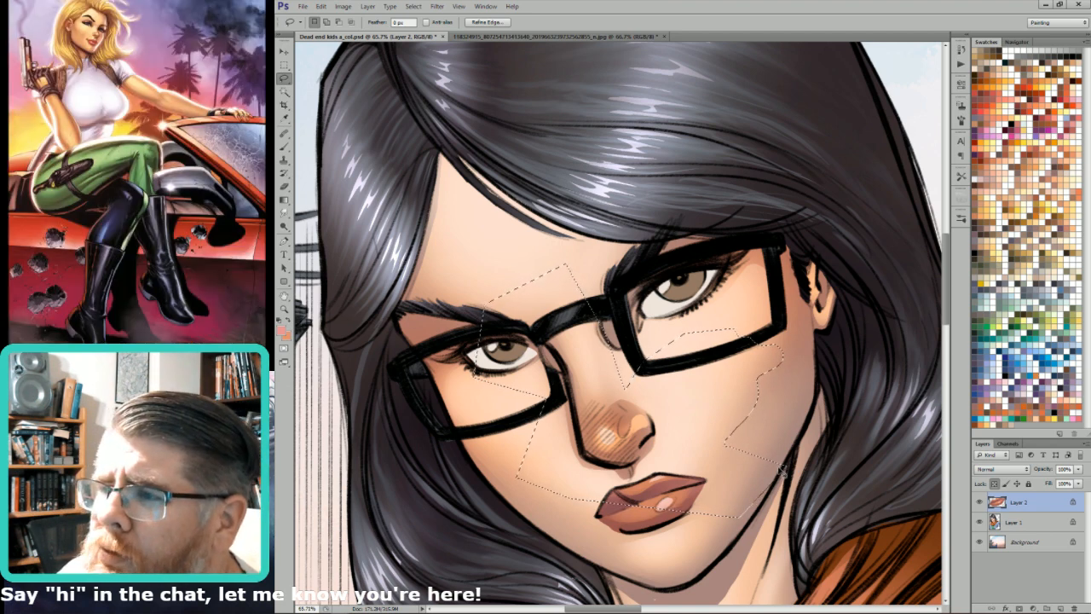
key(ctrl+d)
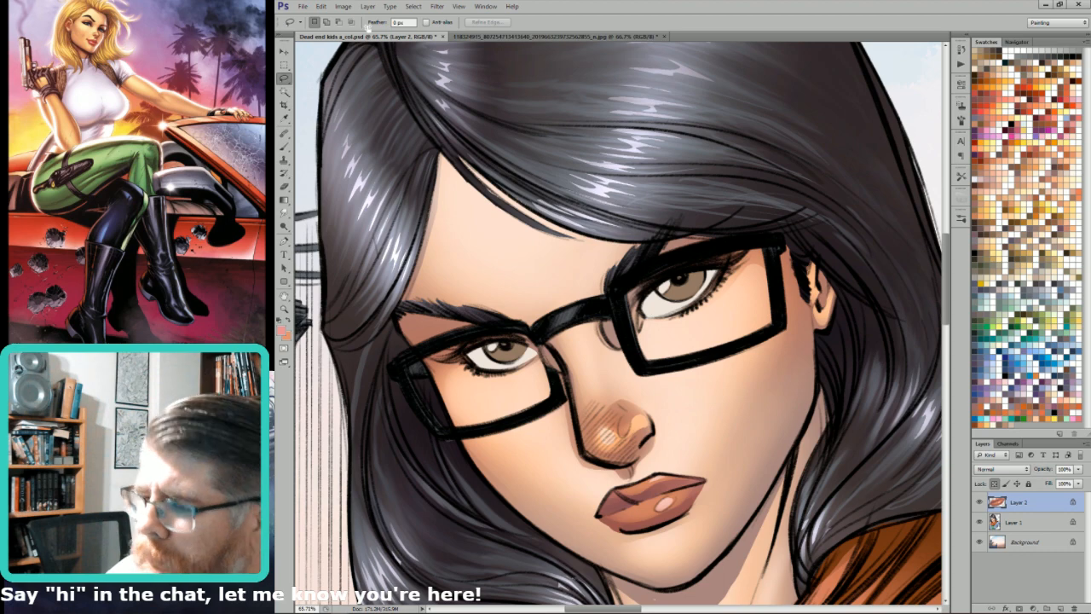
Step: Switch from the cover to the open reference images and move the floating window with the comic page into view
key(ctrl+minus)
key(ctrl+minus)
key(ctrl+minus)
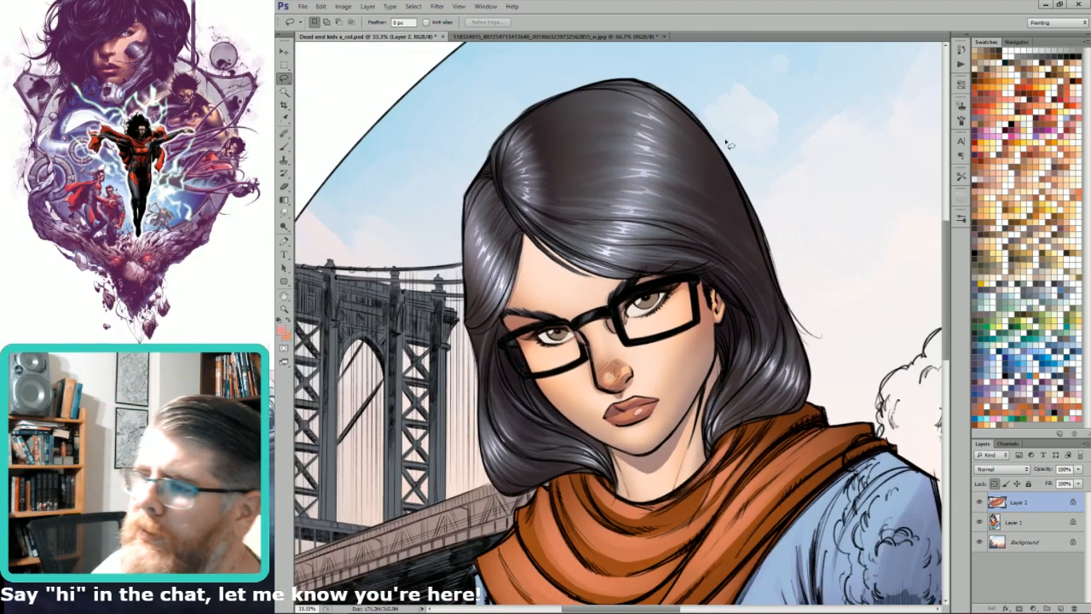
click(485, 6)
click(520, 346)
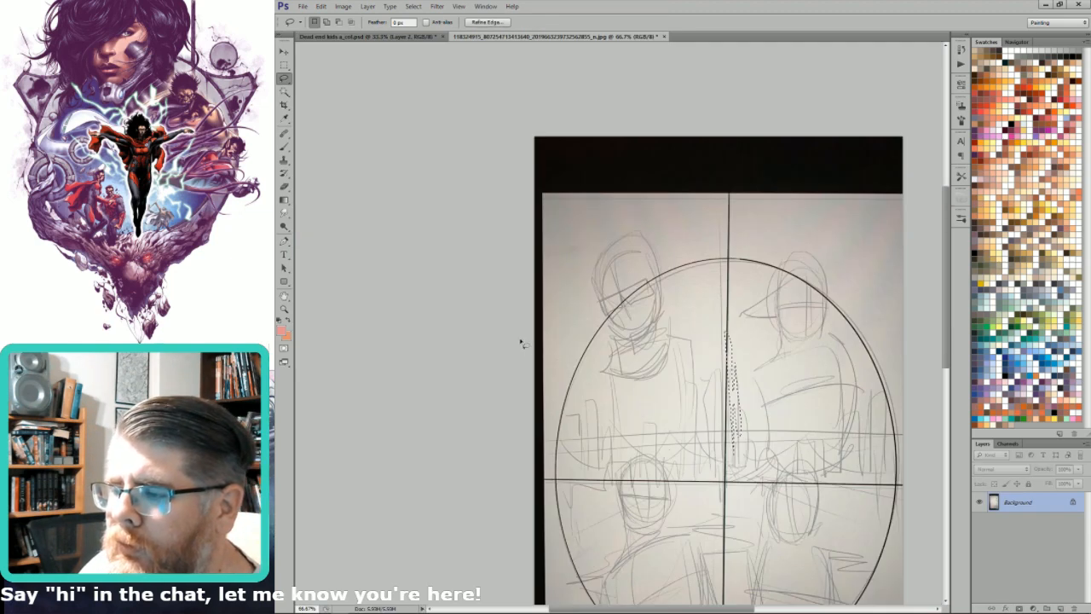
click(486, 6)
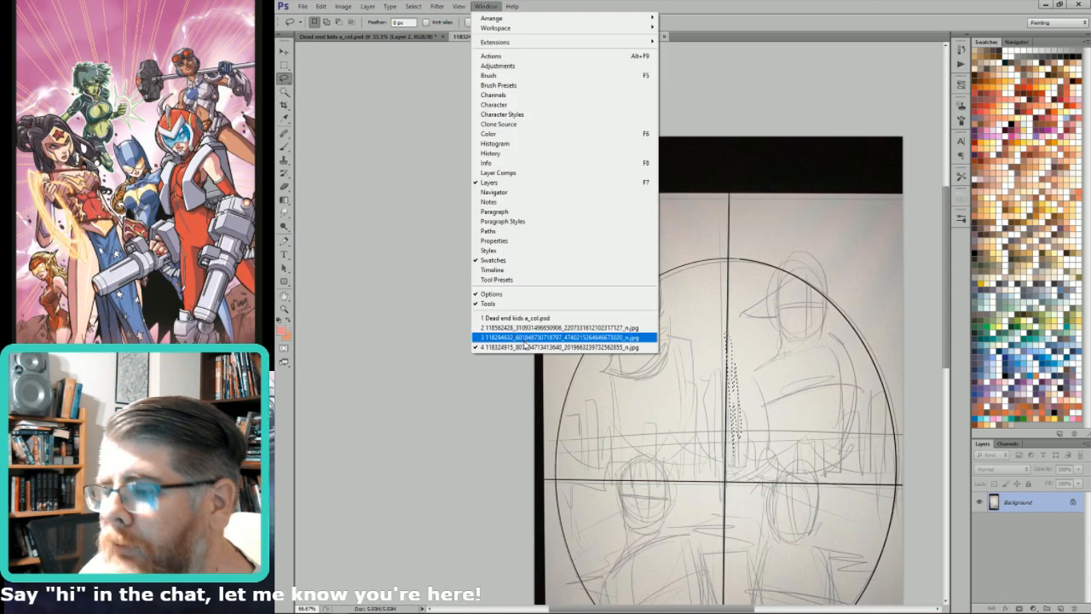
click(524, 344)
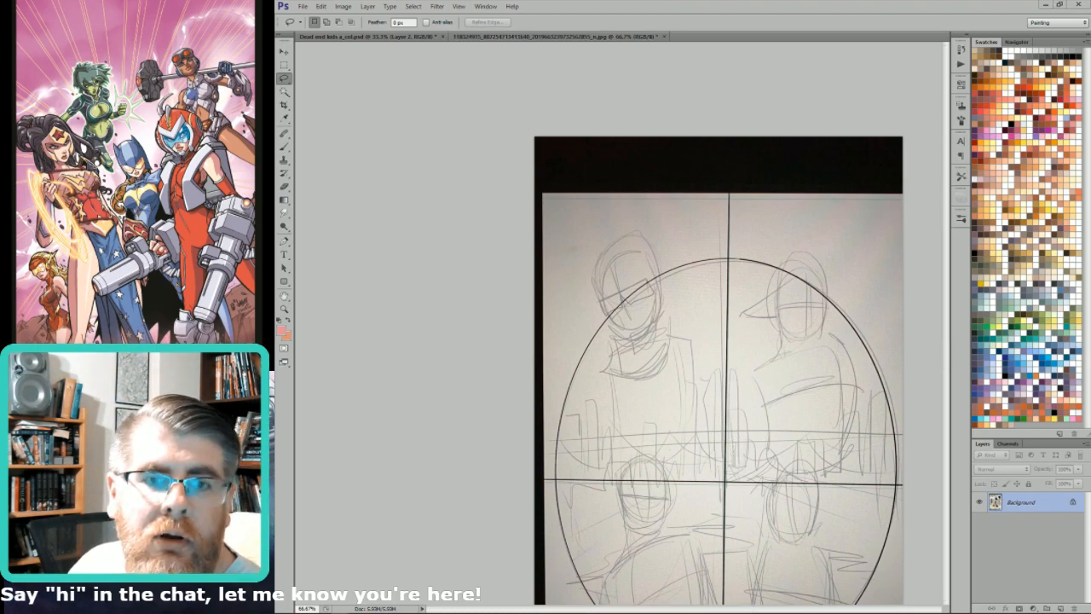
drag(103, 32, 808, 64)
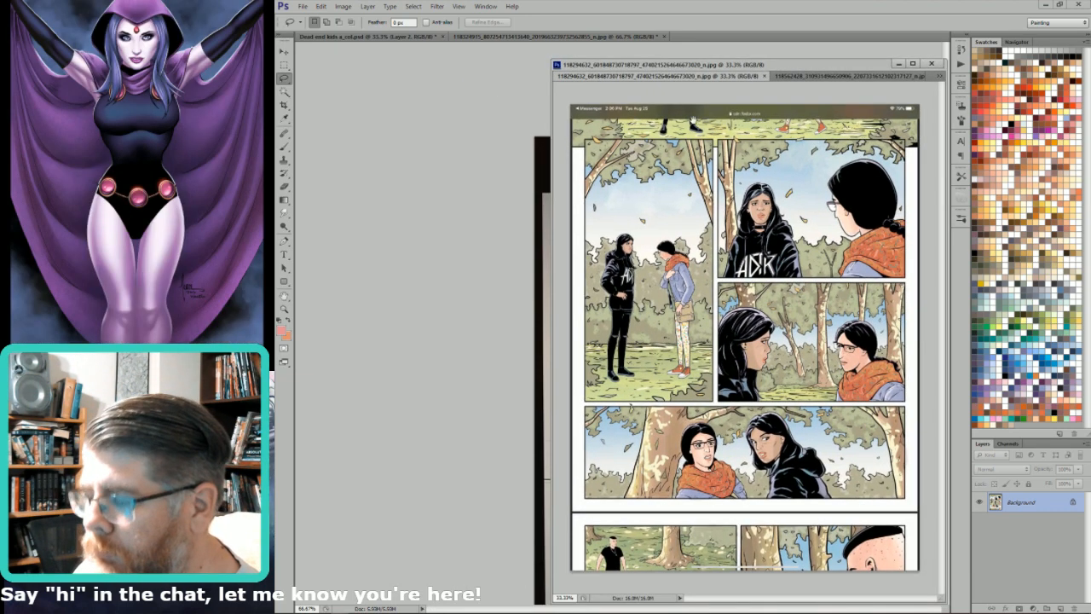
Step: View the character lineup reference at 100%, followed by the Dead End Kids issue 1 cover
click(801, 77)
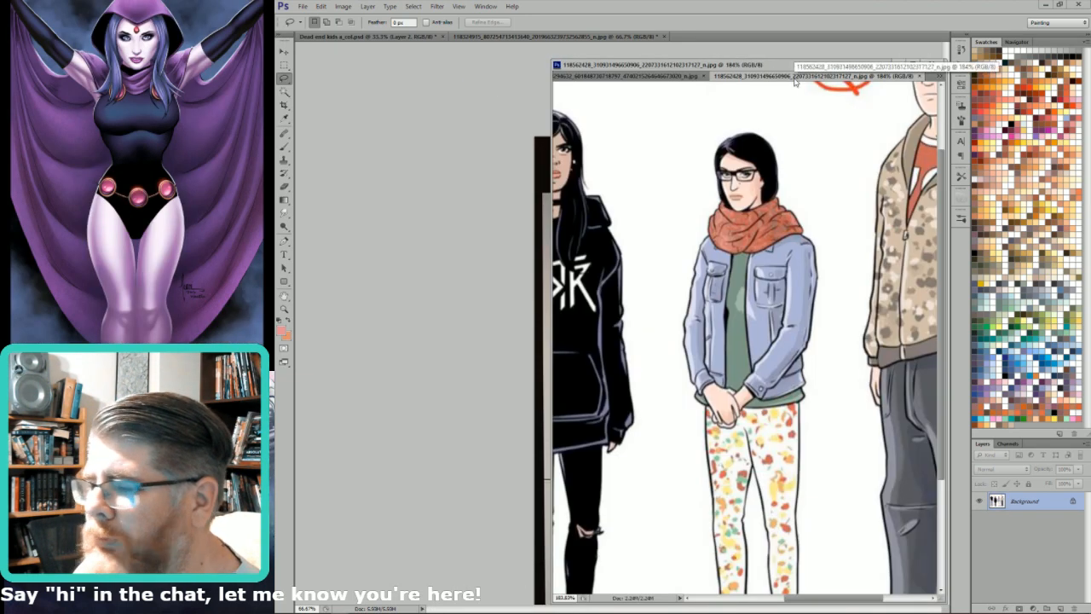
key(ctrl+1)
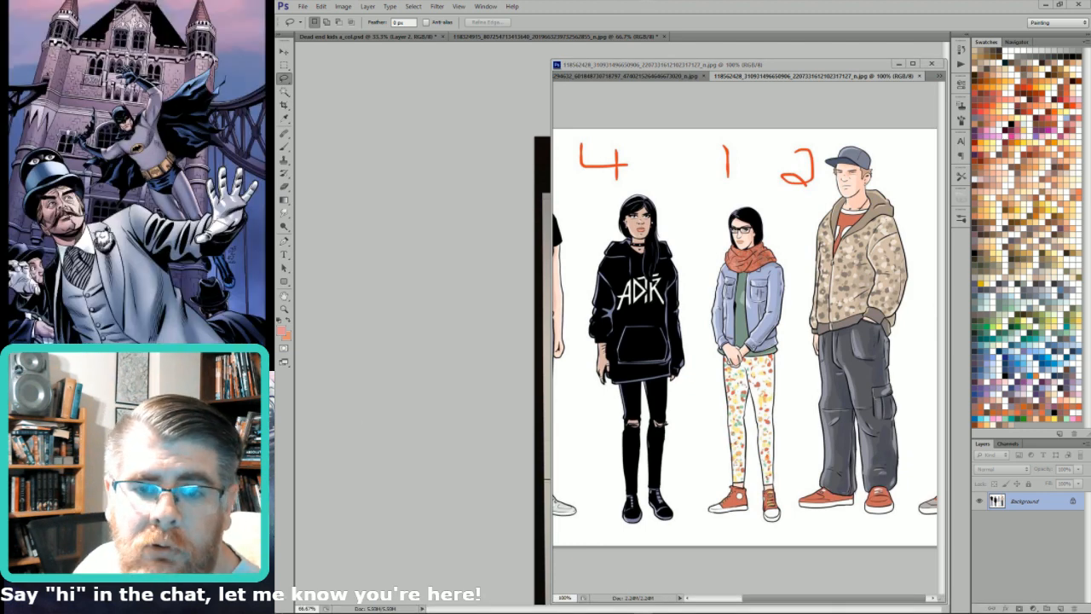
key(ctrl+Tab)
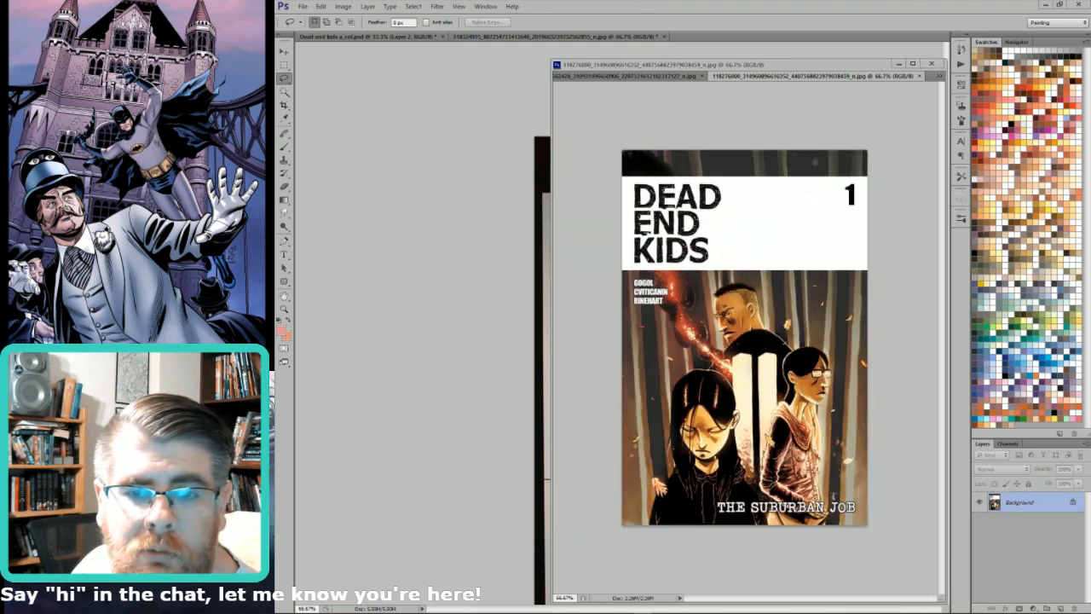
Step: Review the open Dead End Kids reference covers and move their floating window out of the workspace
key(ctrl+Tab)
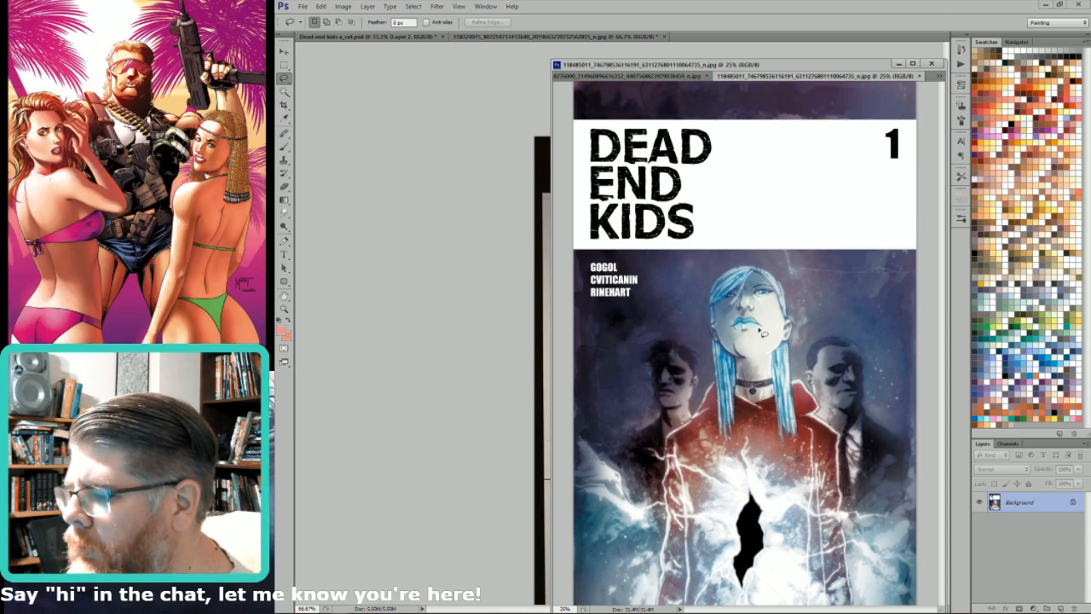
click(834, 63)
key(ctrl+minus)
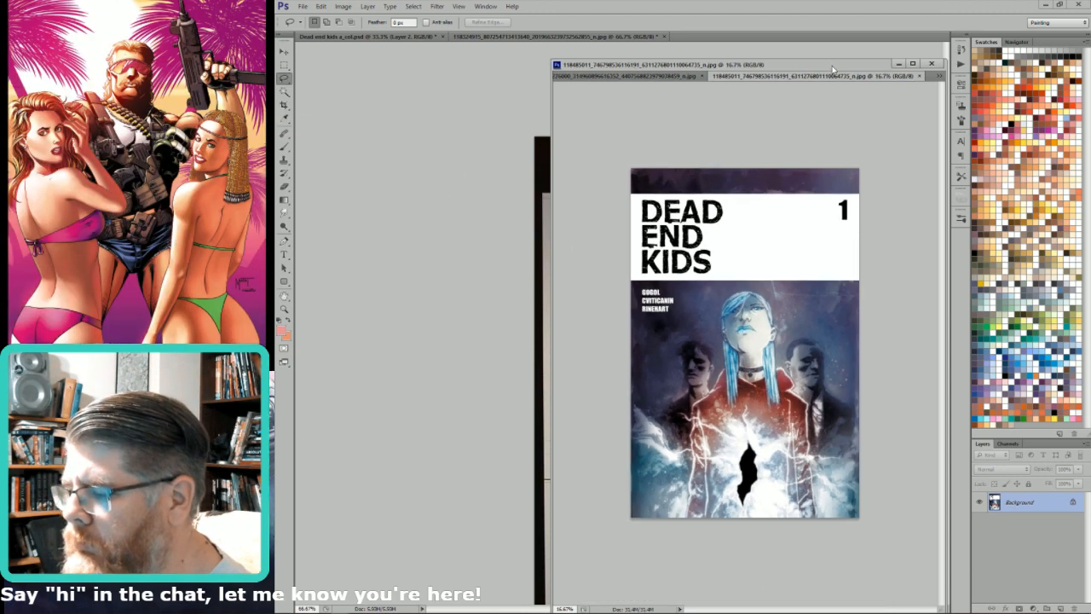
key(ctrl+plus)
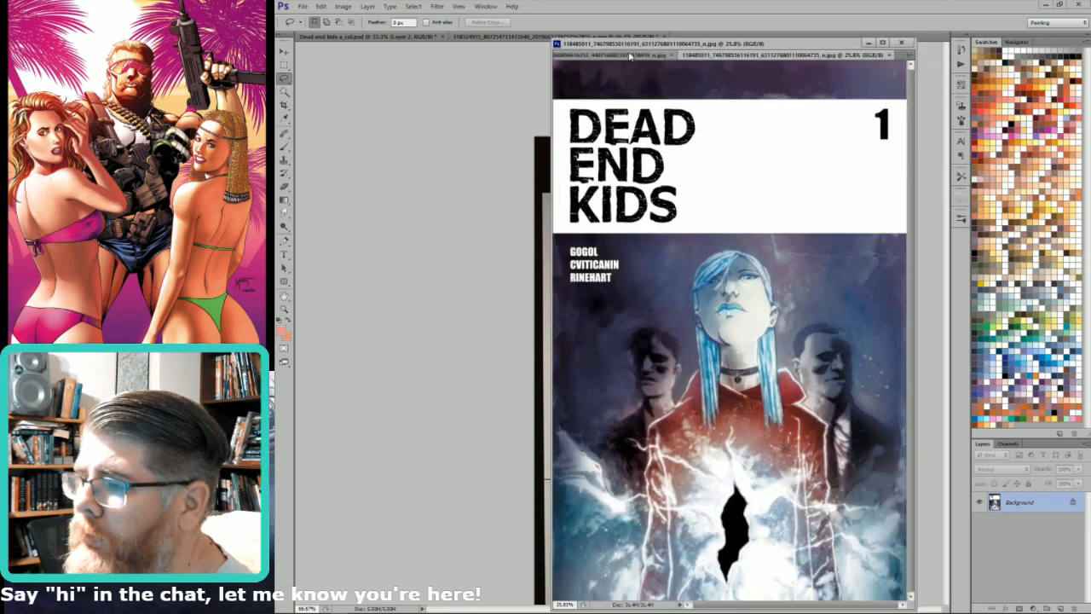
click(681, 57)
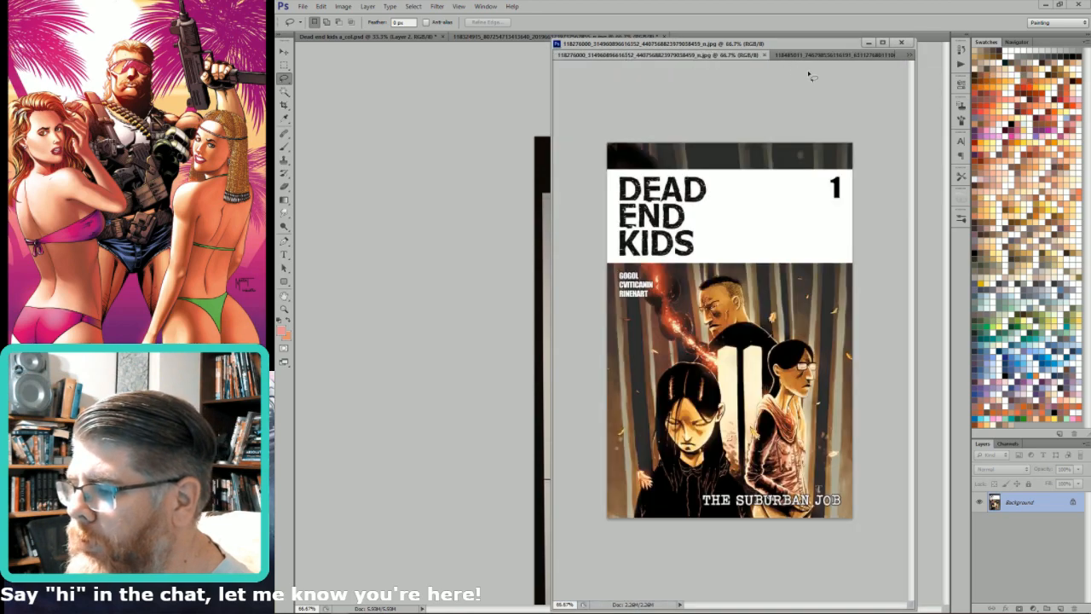
drag(801, 49, 154, 48)
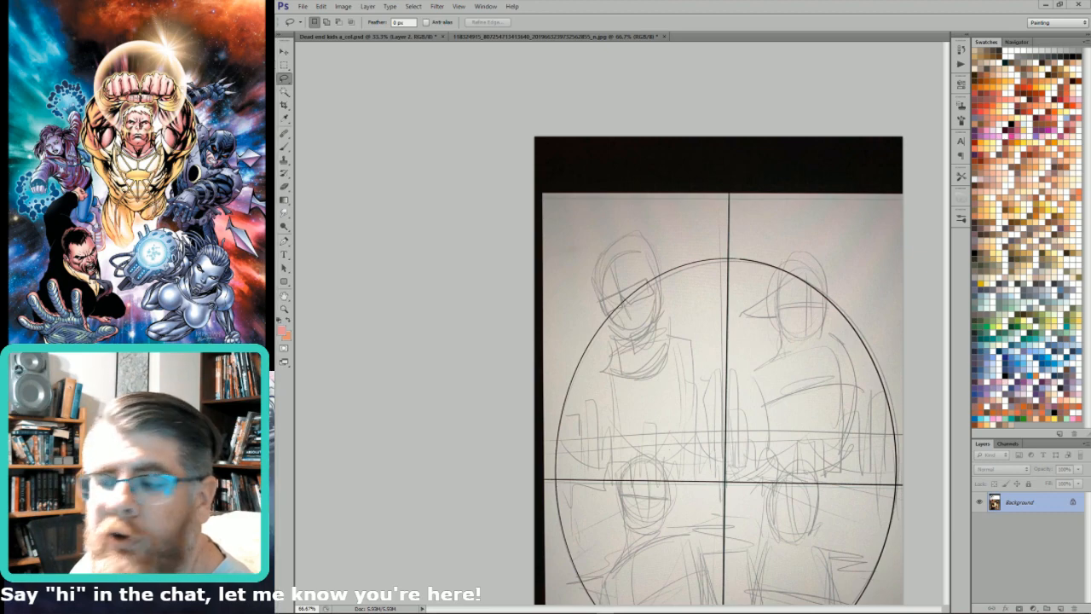
Step: Return to the Dead end kids a_col.psd document and merge Layer 2 down into Layer 1
click(397, 38)
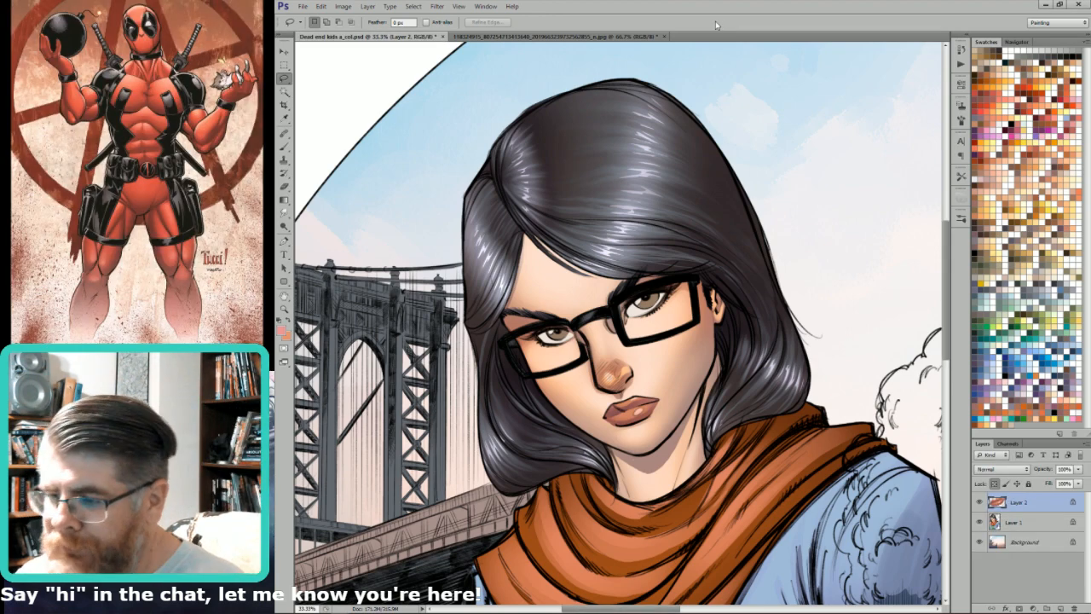
key(ctrl+minus)
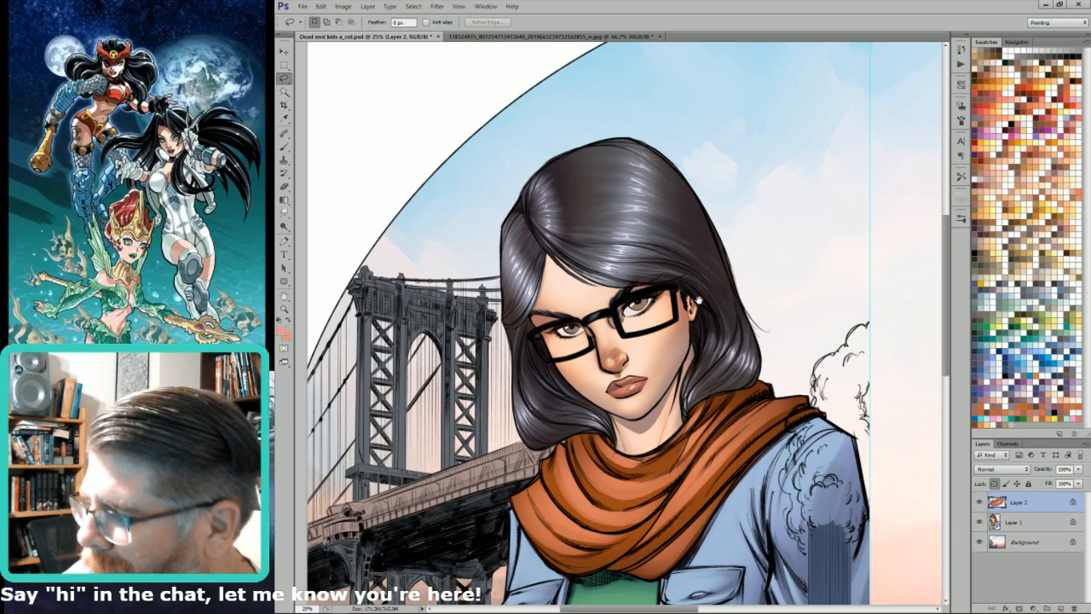
drag(697, 300, 706, 303)
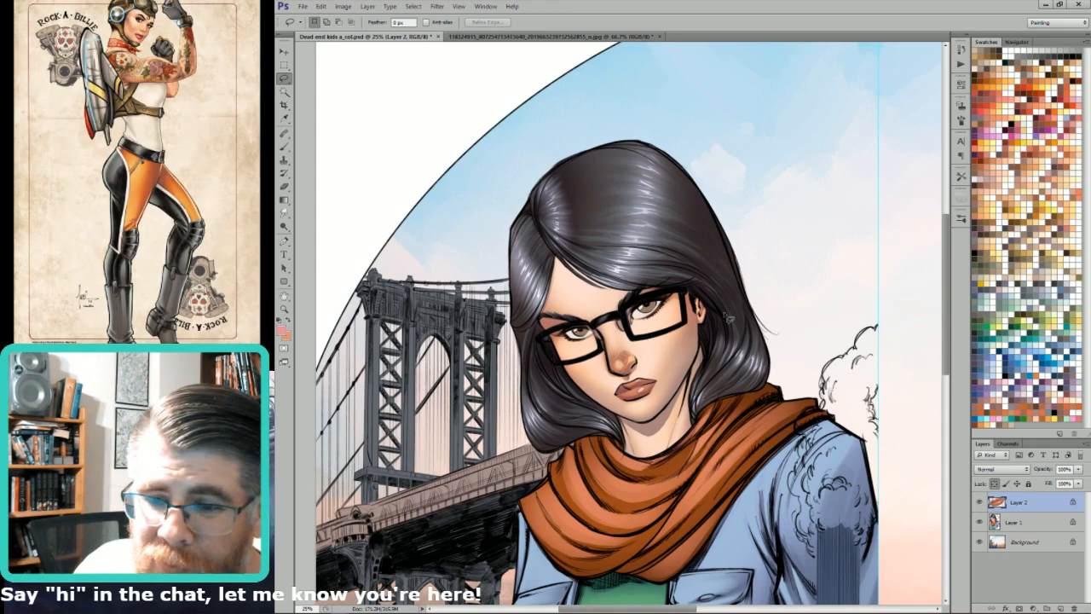
drag(856, 464, 866, 449)
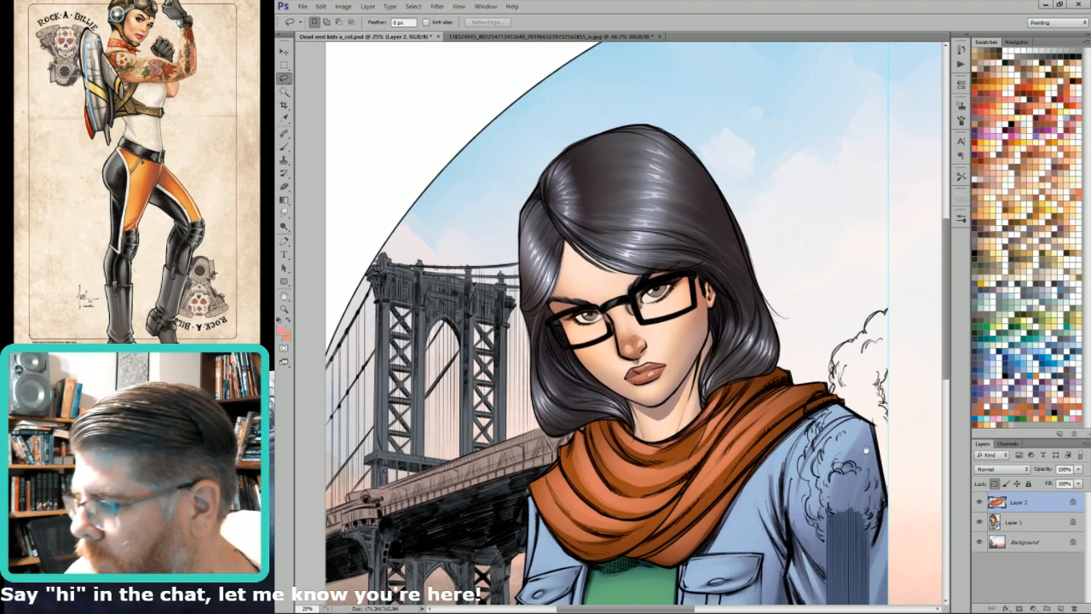
key(ctrl+e)
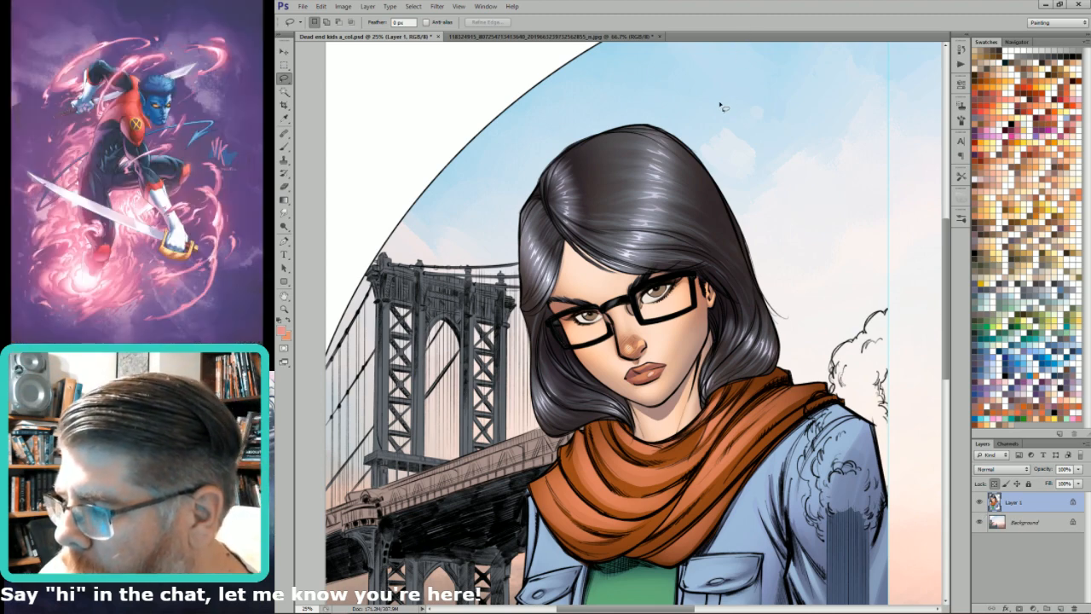
drag(687, 407, 716, 367)
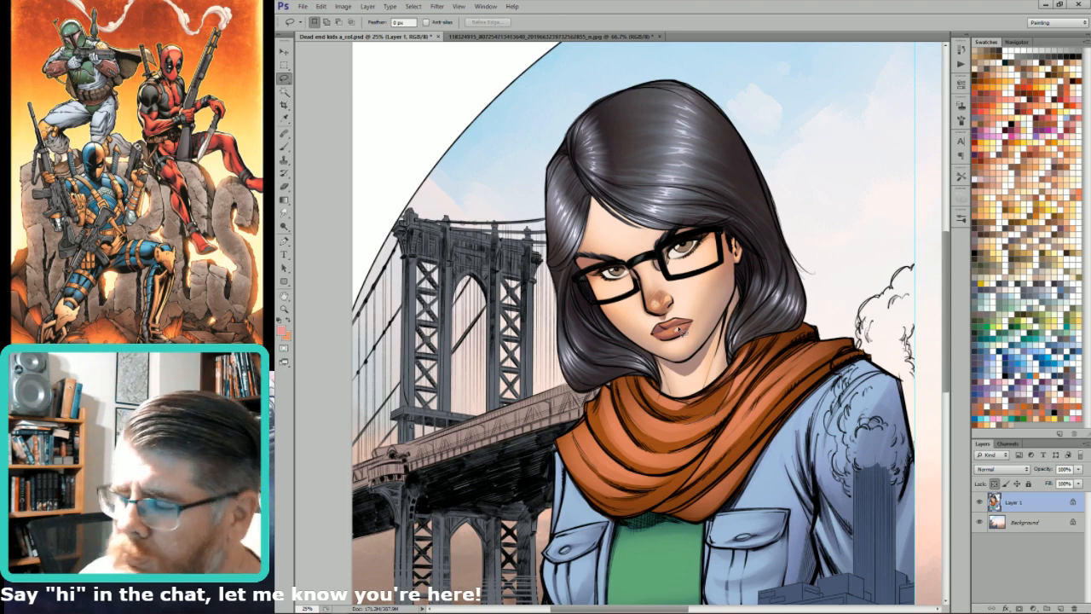
drag(768, 182, 721, 232)
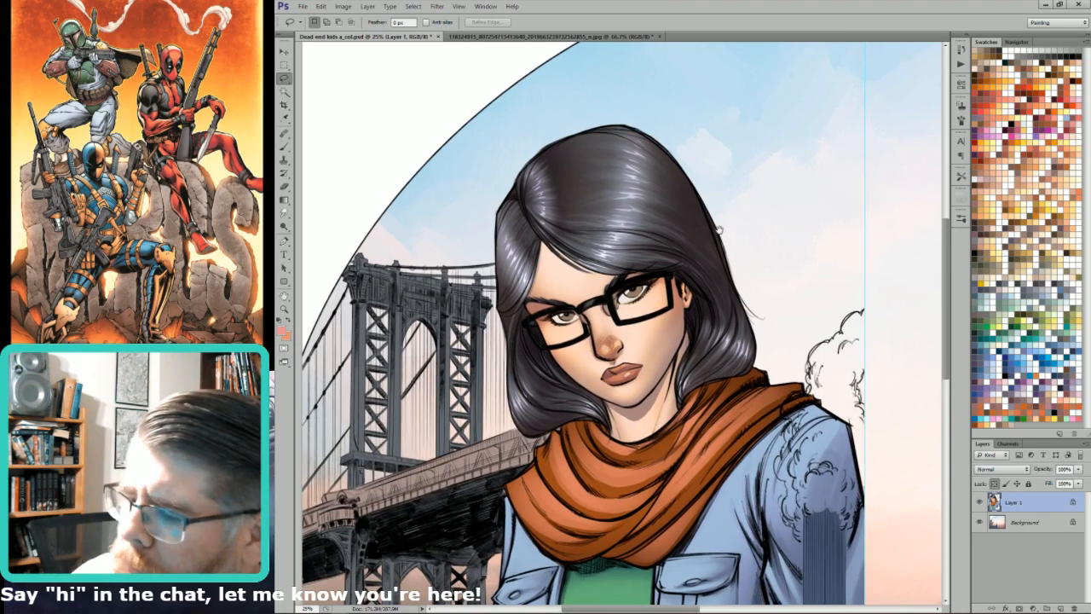
drag(757, 364, 778, 264)
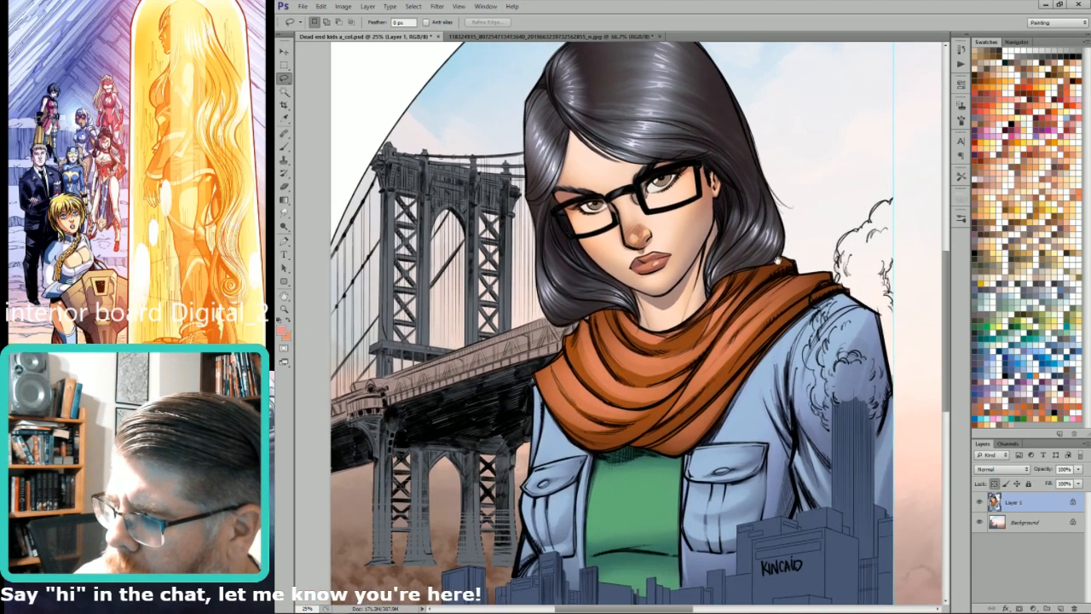
drag(774, 334, 816, 293)
key(w)
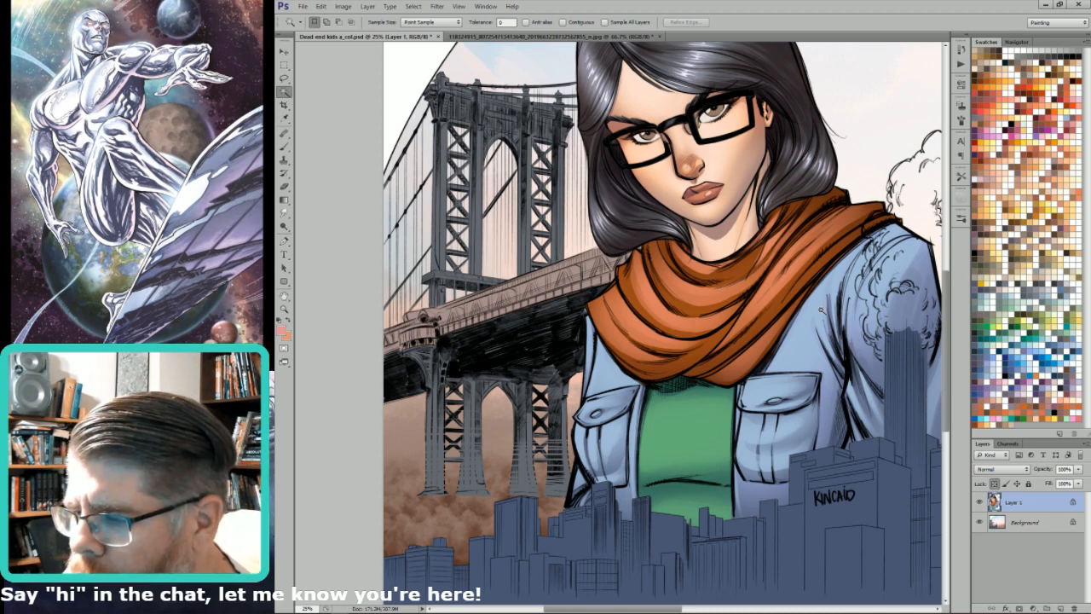
drag(789, 335, 791, 312)
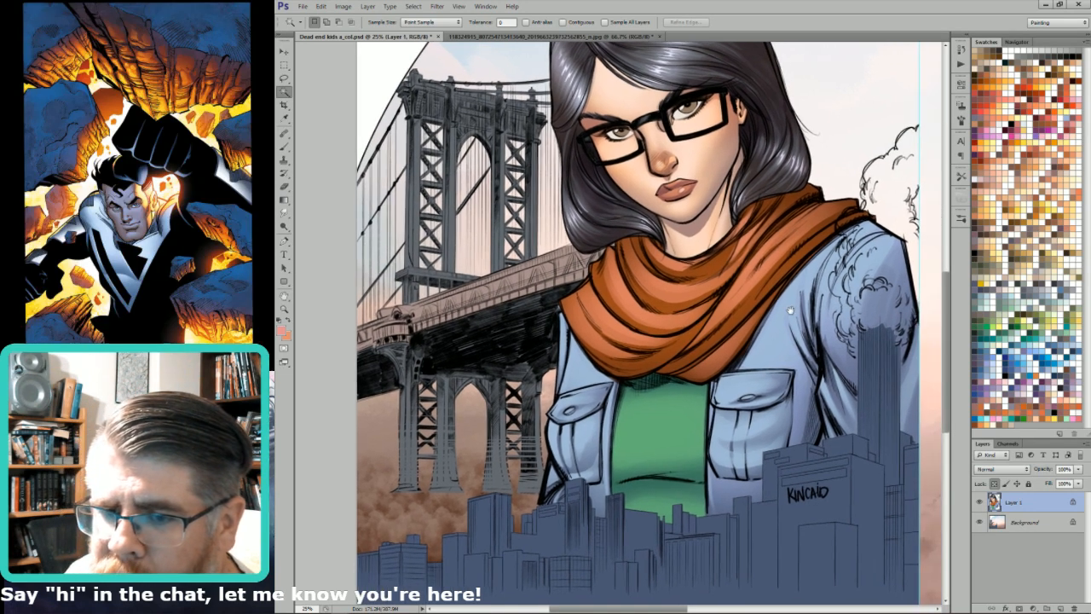
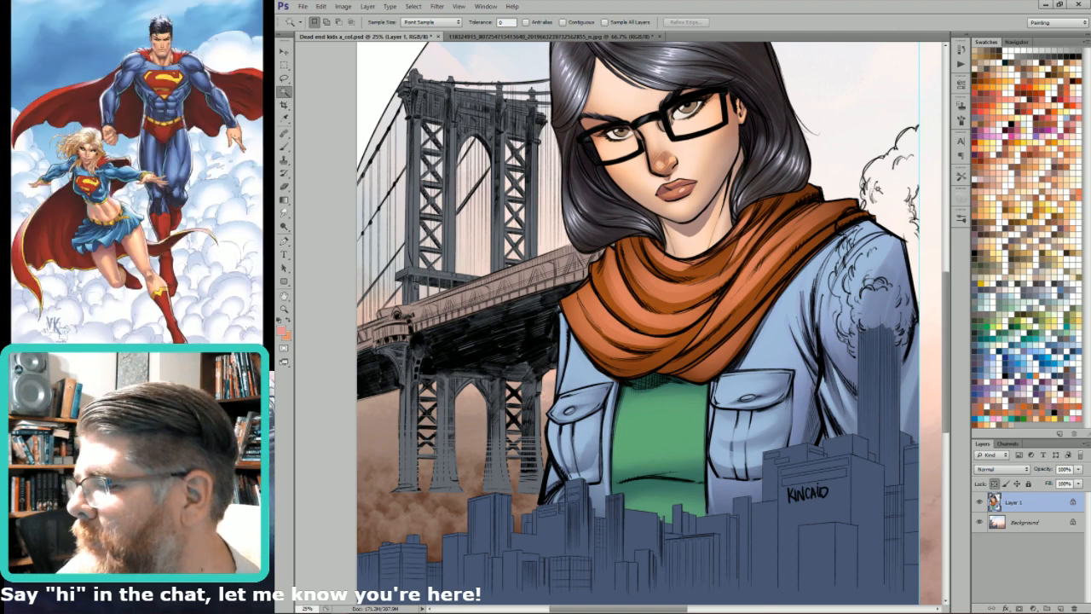
drag(907, 165, 854, 234)
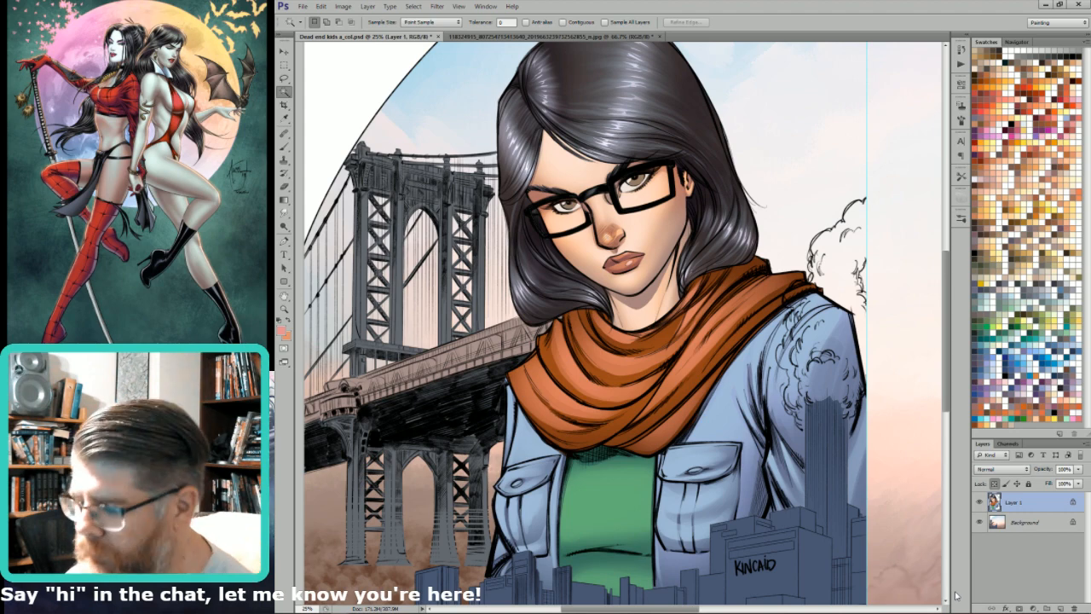
Step: Set the Brush tool to Lighten mode and enlarge its tip to about 900 px
key(b)
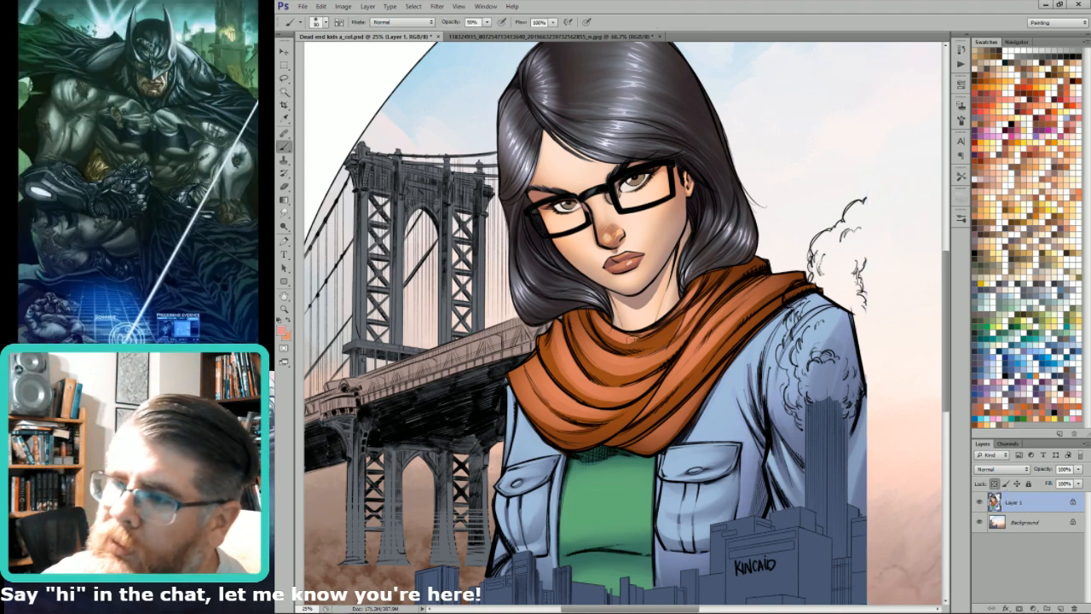
key(alt+shift+g)
key(bracketright)
key(bracketright)
key(bracketright)
key(bracketright)
key(bracketright)
key(bracketright)
key(bracketright)
key(bracketright)
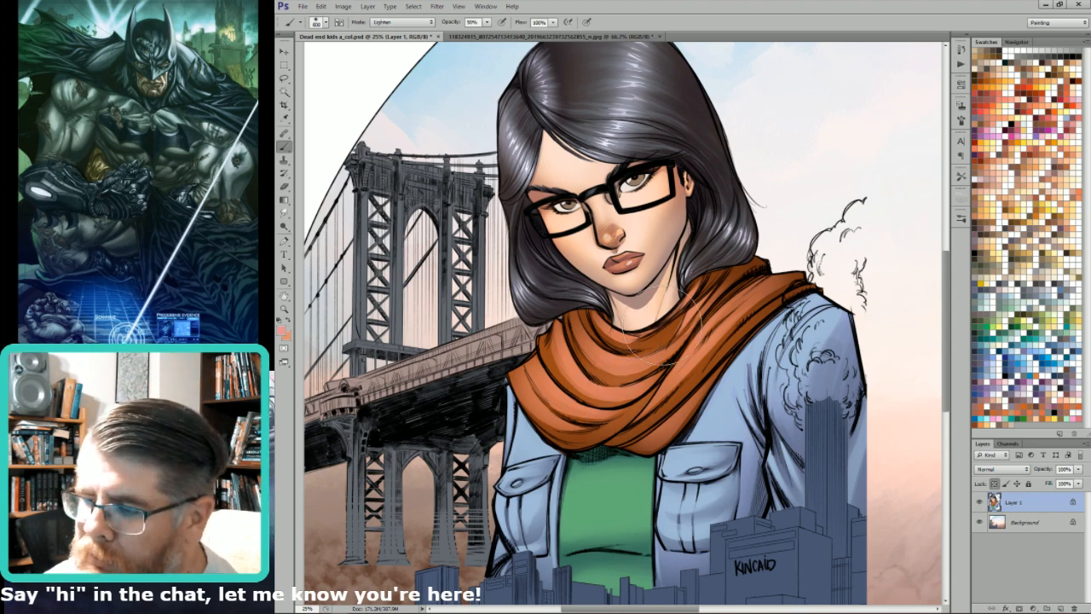
key(bracketright)
key(bracketright)
key(bracketright)
key(bracketright)
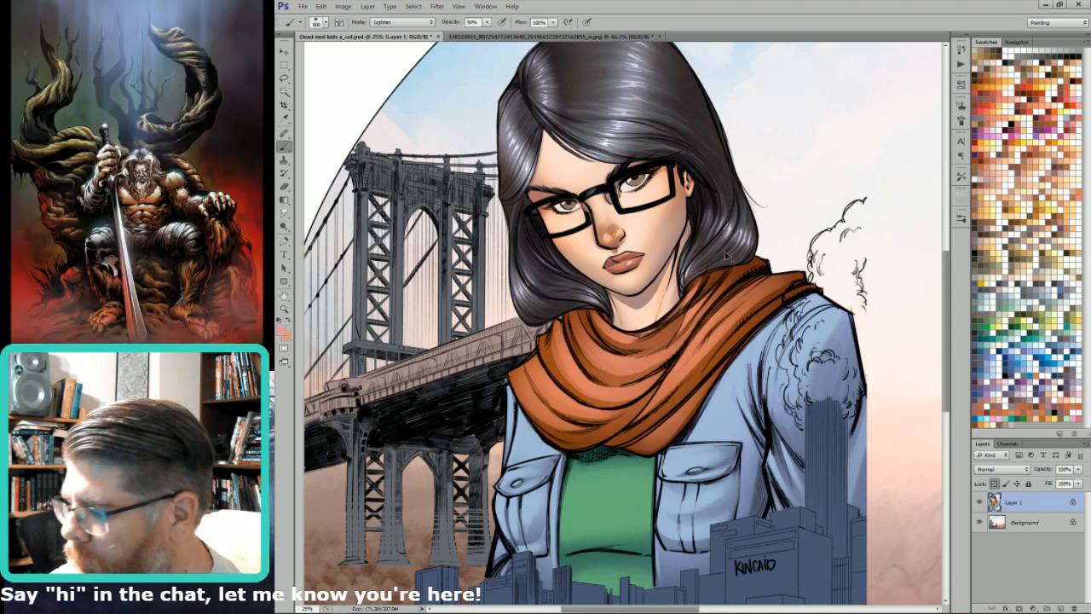
Step: Duplicate Layer 1 and select the woman's whole scarf from the flat colors channel with the Magic Wand
key(ctrl+j)
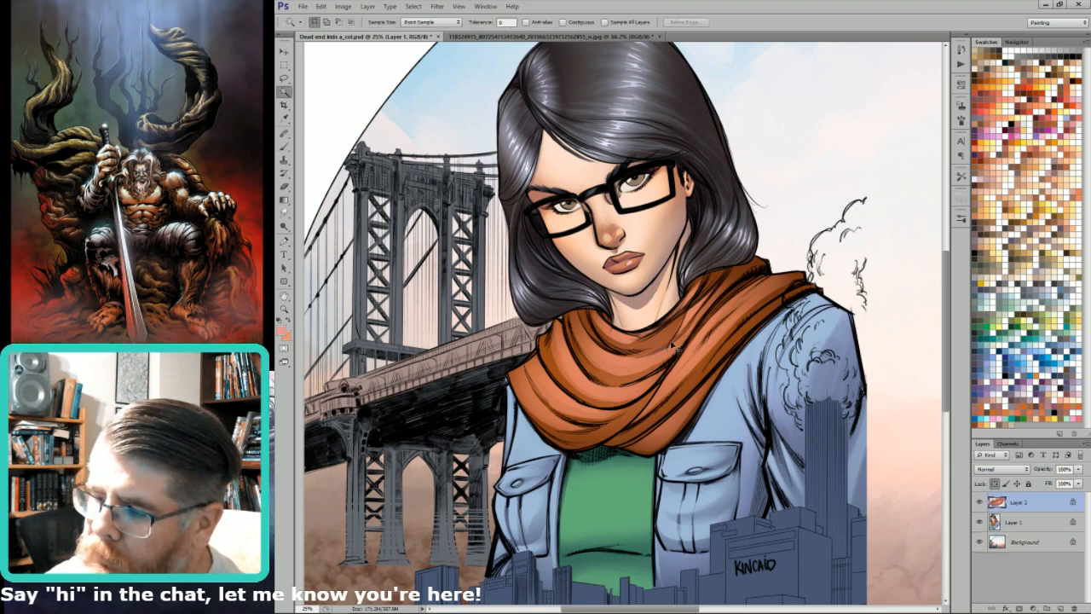
key(w)
key(ctrl+7)
key(ctrl+8)
click(676, 347)
key(ctrl+2)
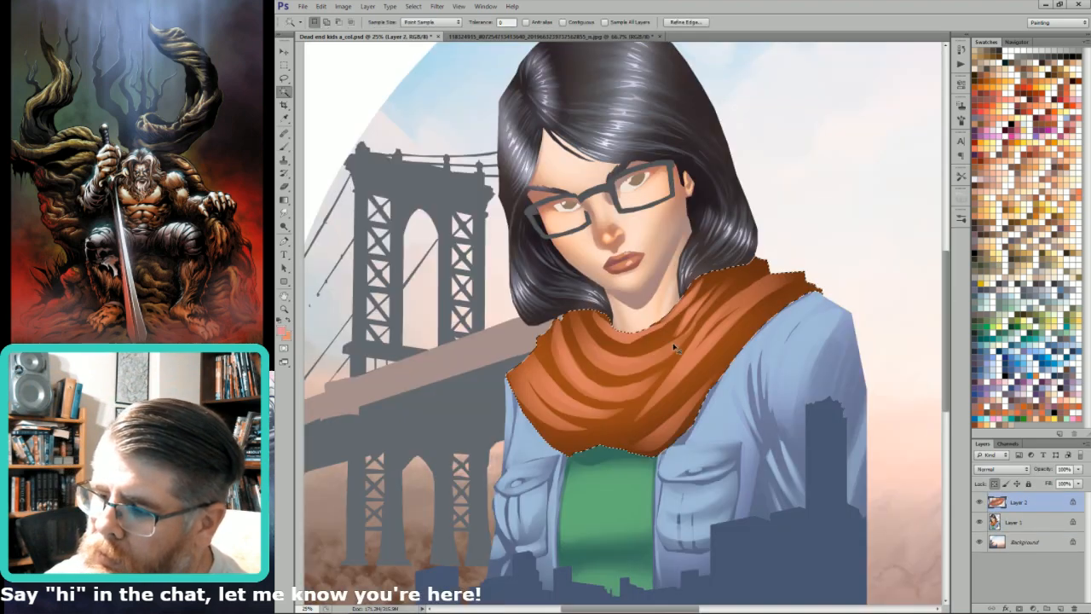
Step: Lighten the selected scarf on Layer 2 with the large brush, and show the line art again with Layer 1 active
key(b)
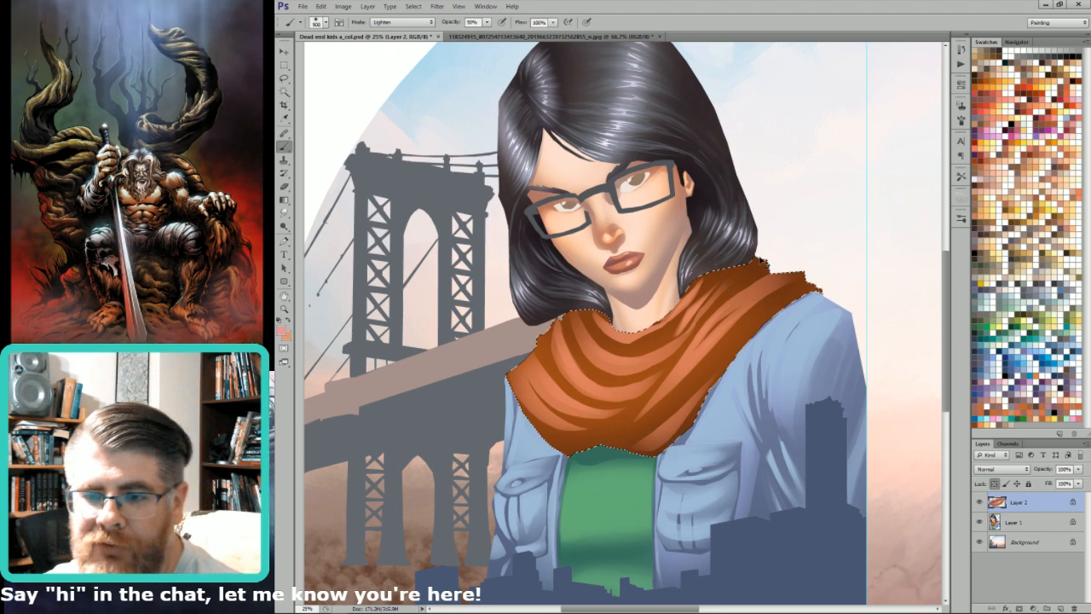
ctrl+click(700, 215)
key(ctrl+h)
key(grave)
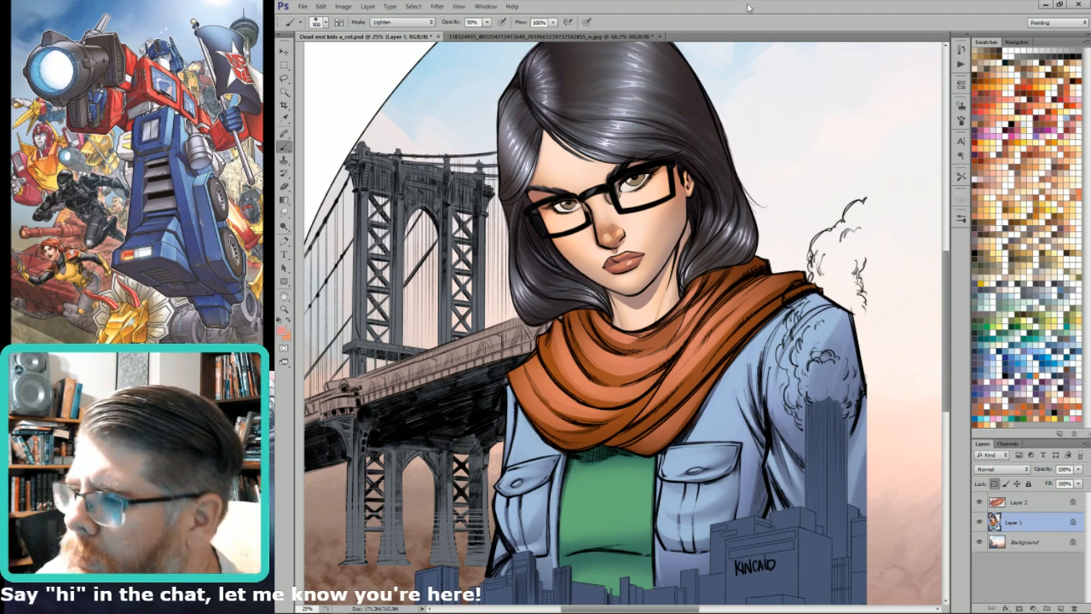
Step: Merge Layer 2 into Layer 1, and make the Background layer active with nothing selected
drag(530, 279, 658, 288)
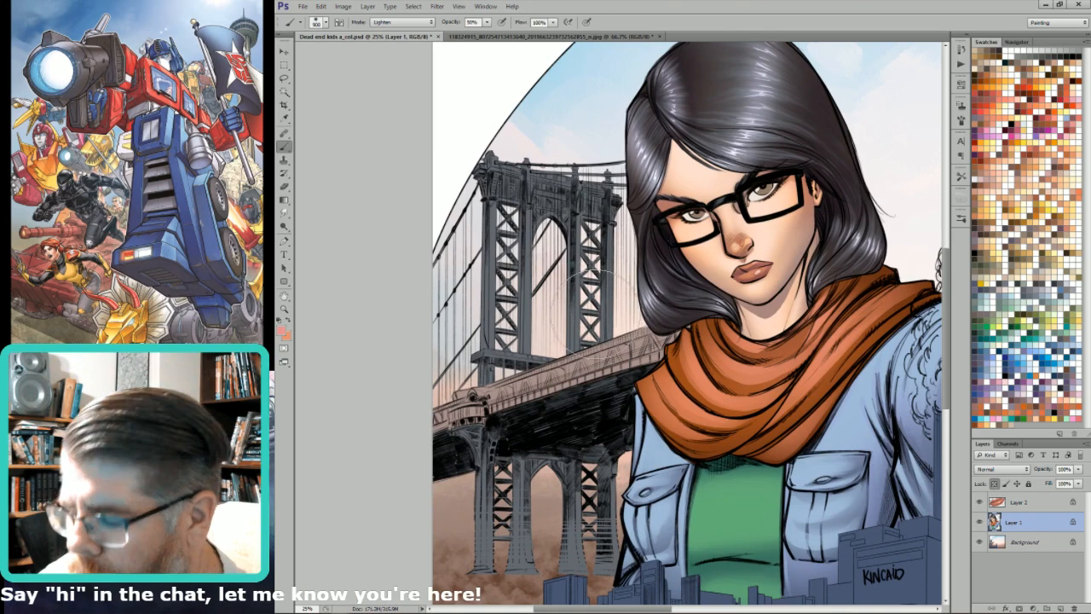
key(w)
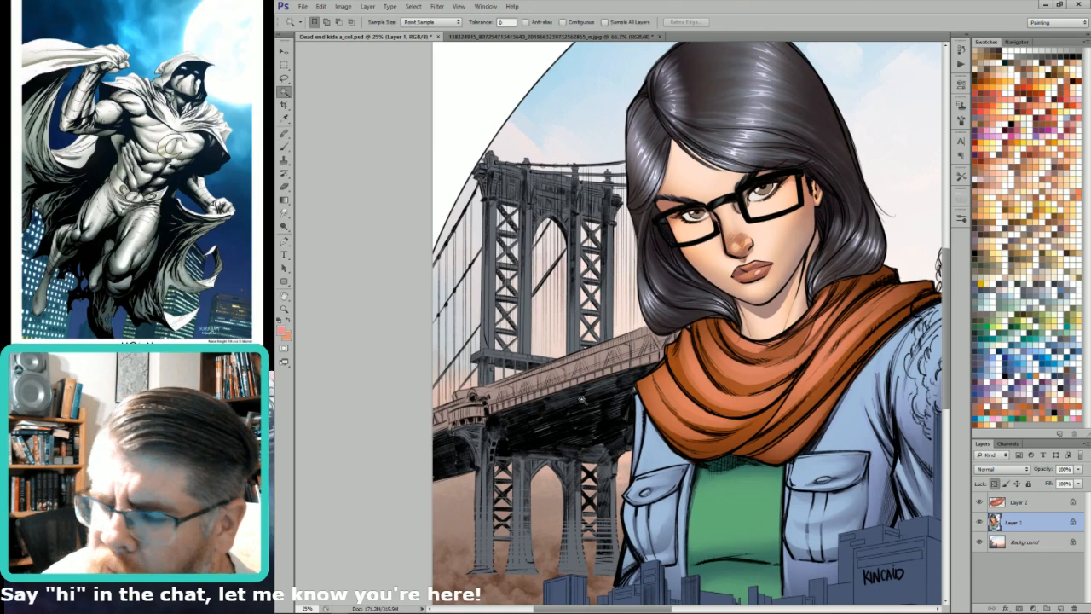
click(554, 442)
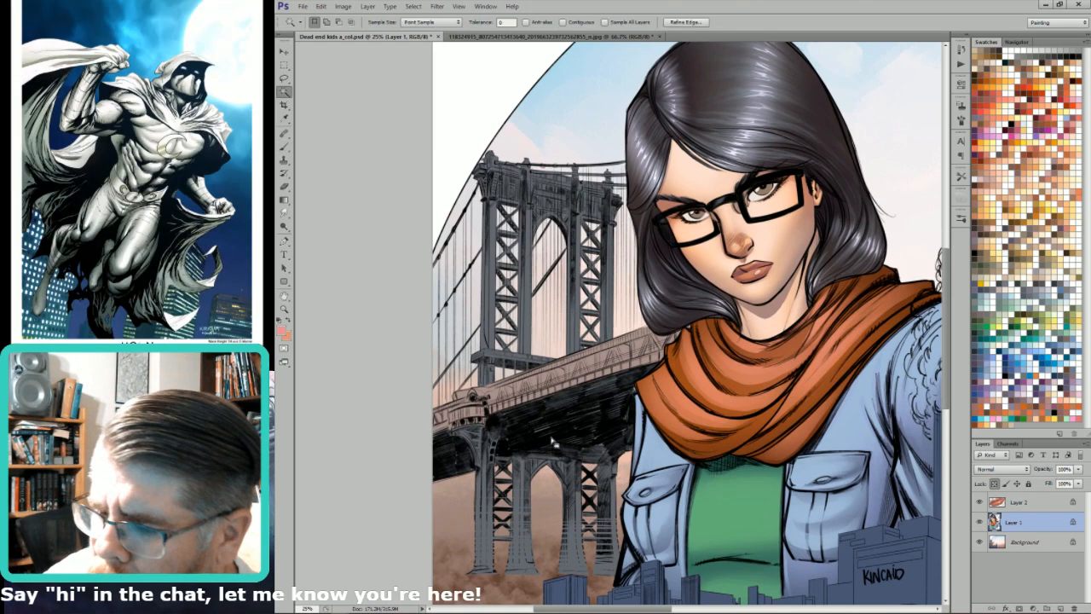
click(1005, 502)
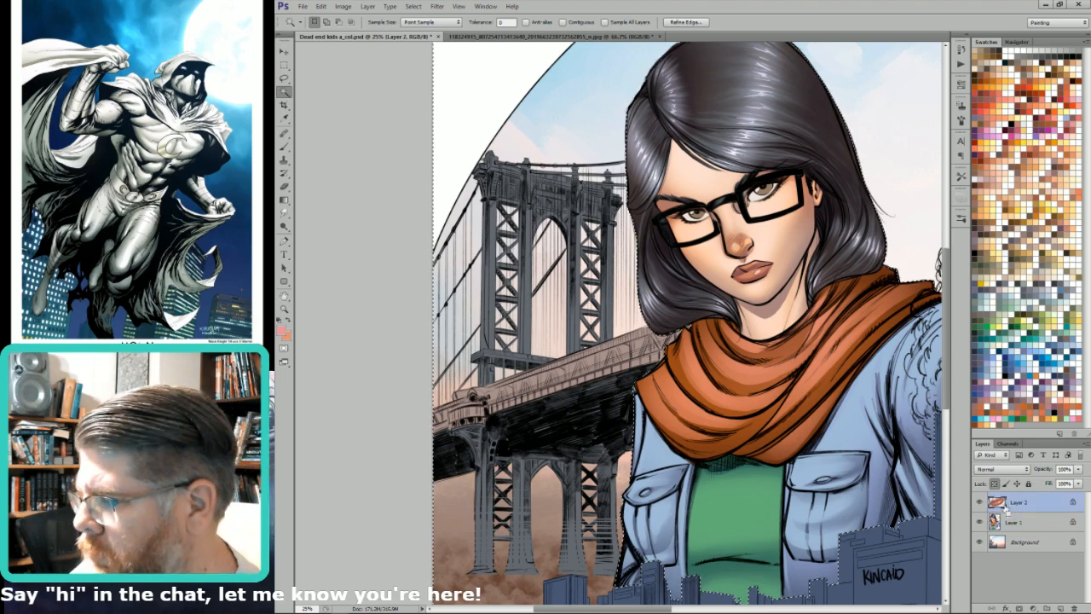
key(ctrl+e)
click(1023, 523)
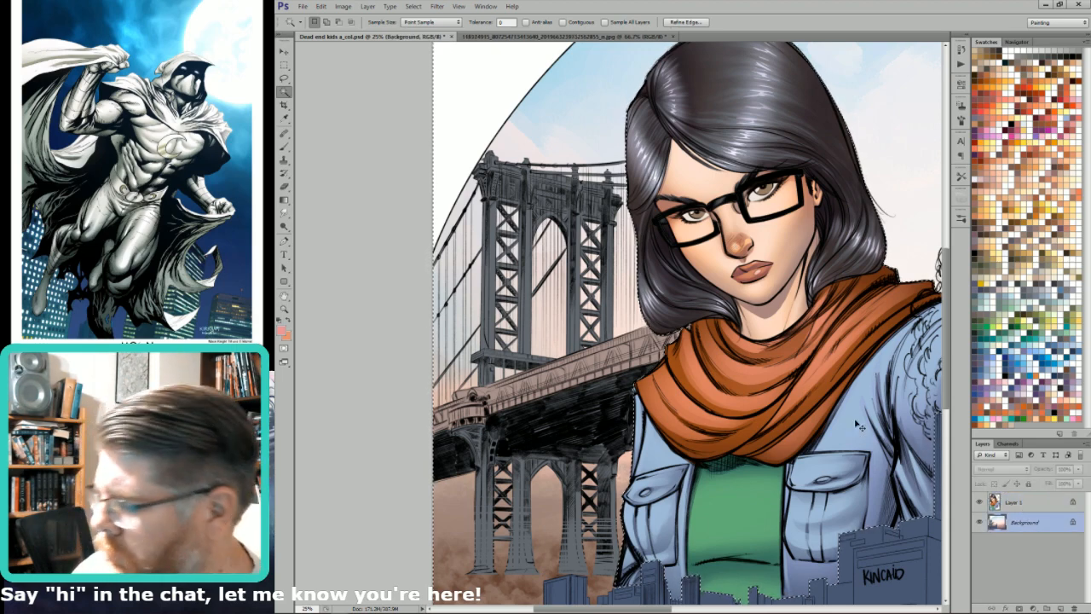
key(ctrl+d)
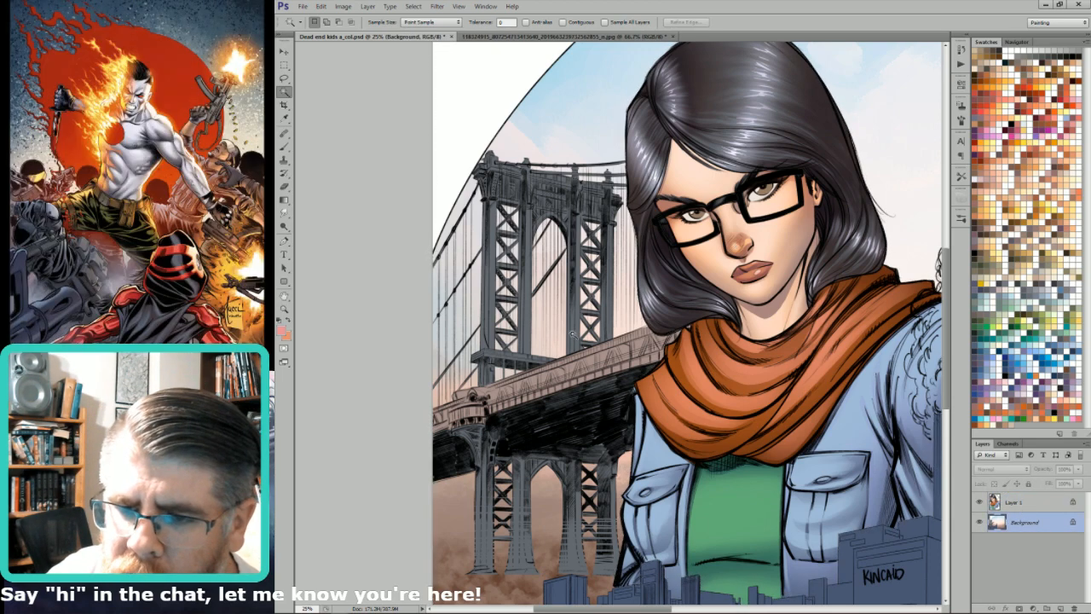
Step: Select the bridge deck on the Background layer and fill it with the tower's sampled gray at 22% opacity
click(580, 375)
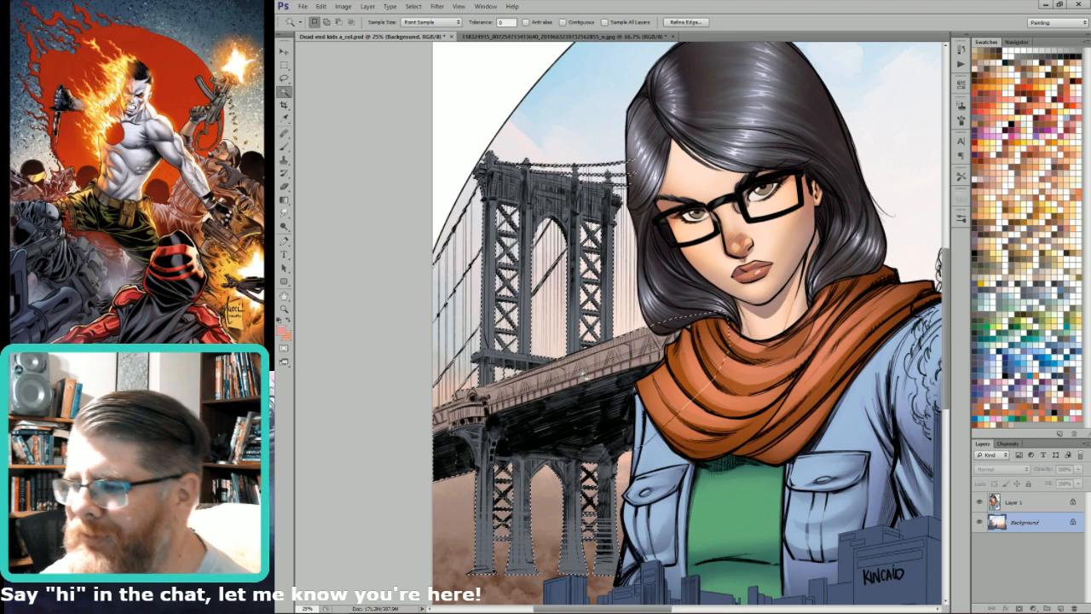
key(i)
click(601, 194)
key(shift+F5)
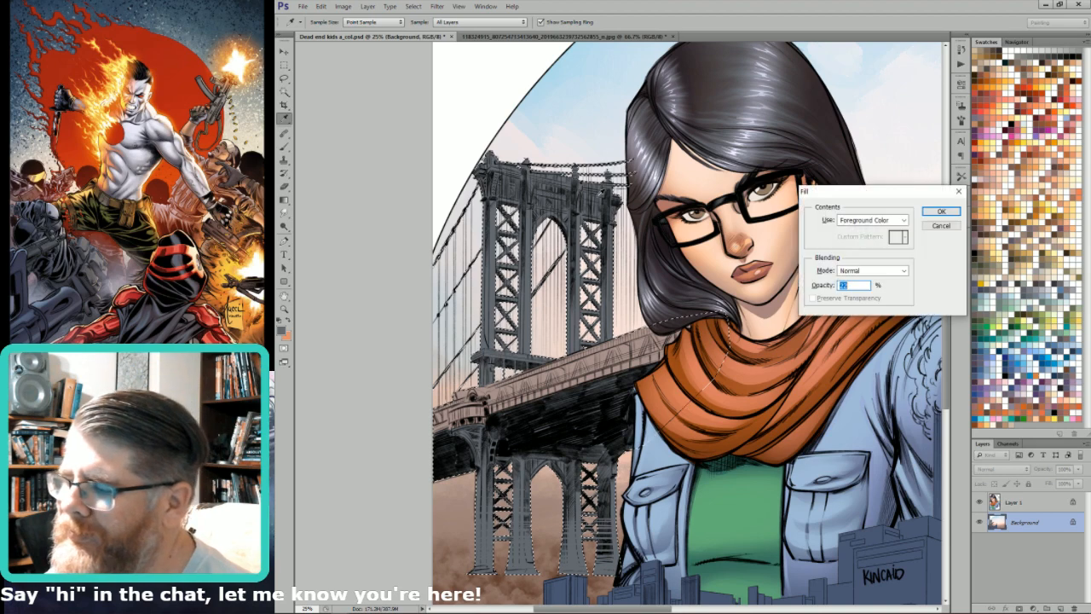
key(Return)
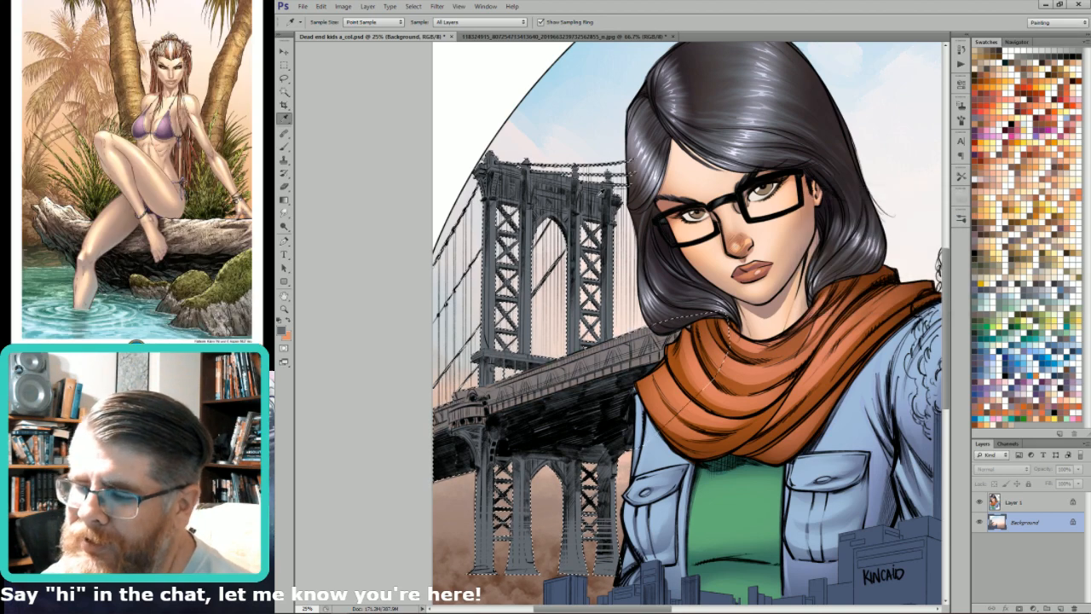
key(ctrl+d)
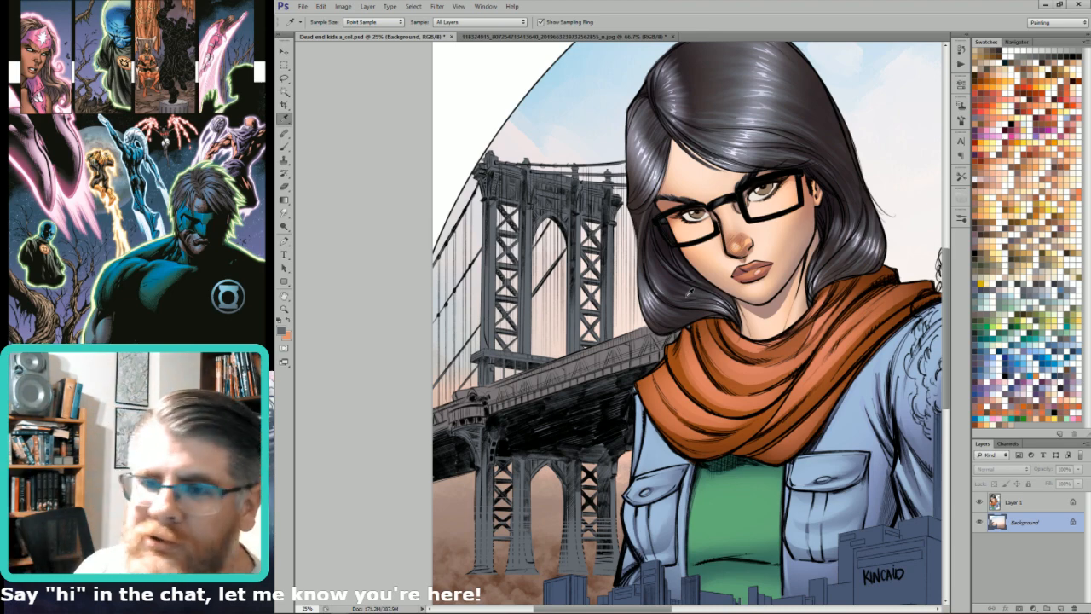
drag(695, 359, 746, 332)
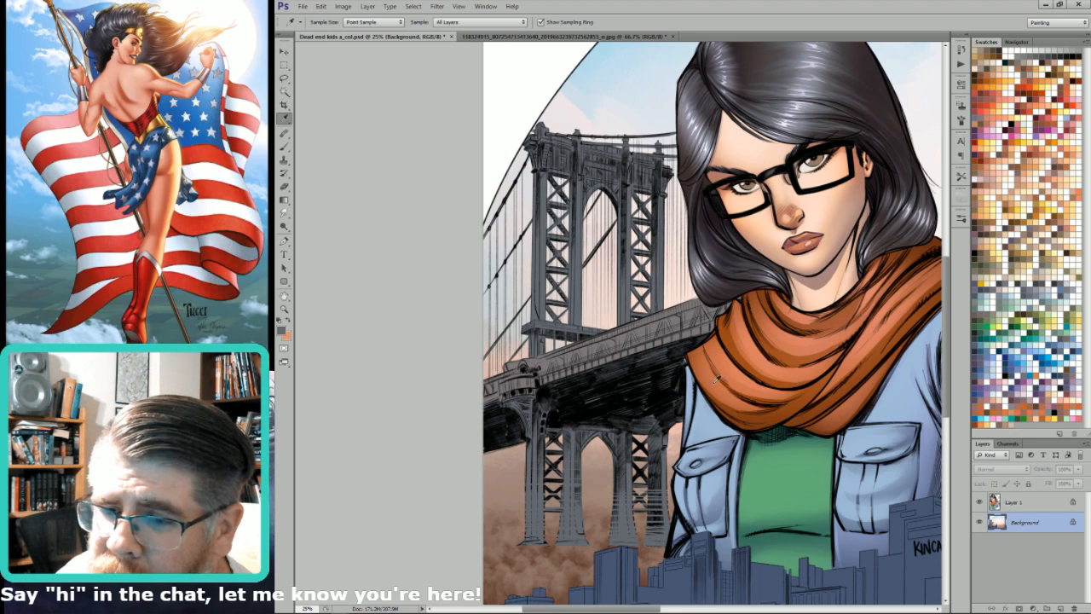
Step: Examine the bridge deck and its trusses in the reference photo, and return to the cover document
drag(664, 341, 693, 352)
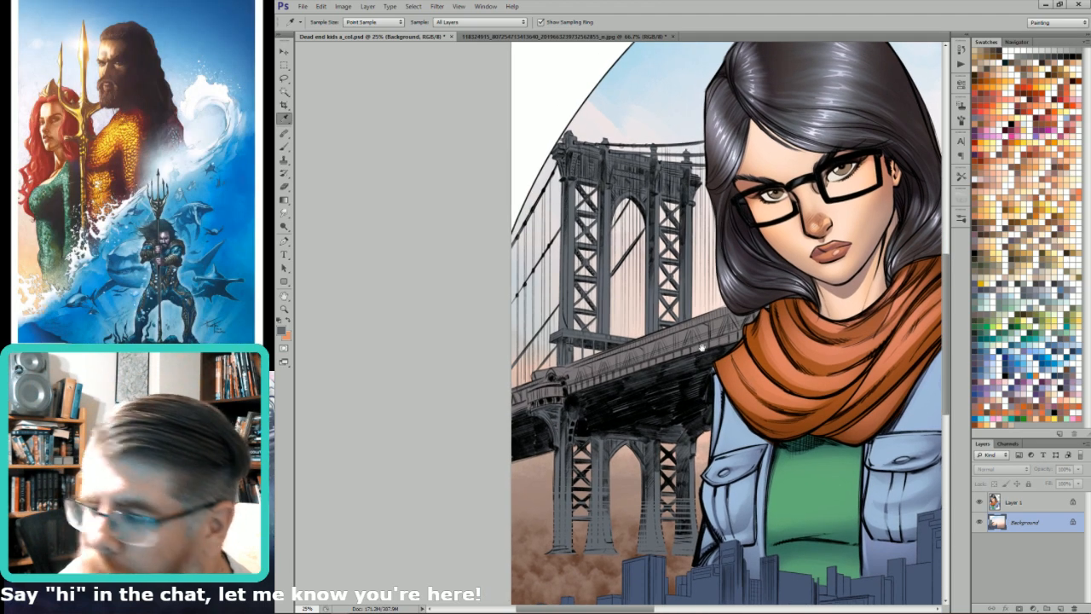
key(w)
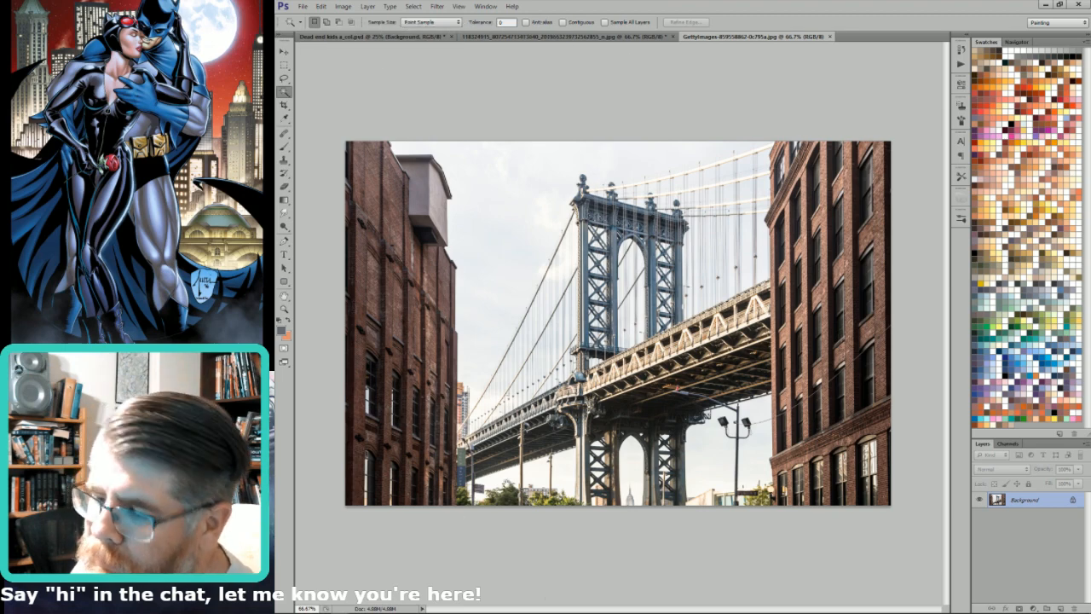
drag(613, 351, 754, 353)
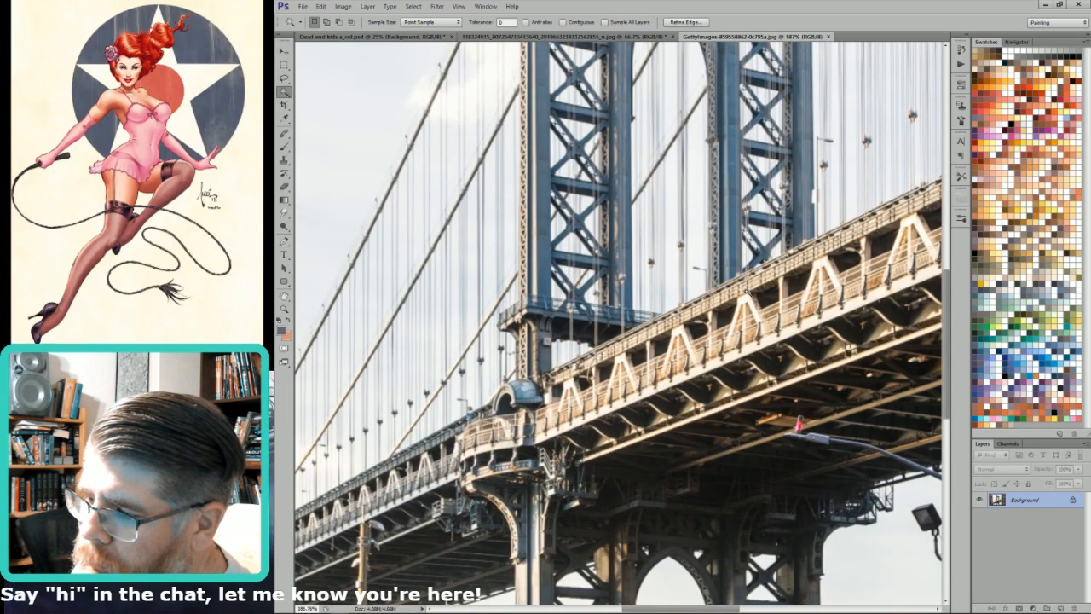
drag(697, 406, 743, 430)
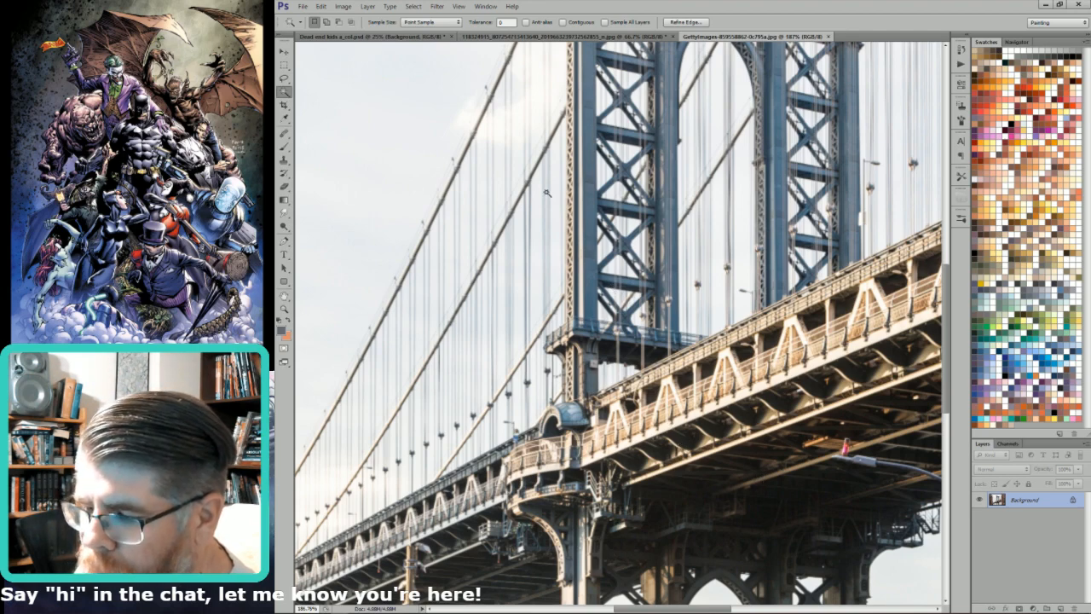
click(401, 46)
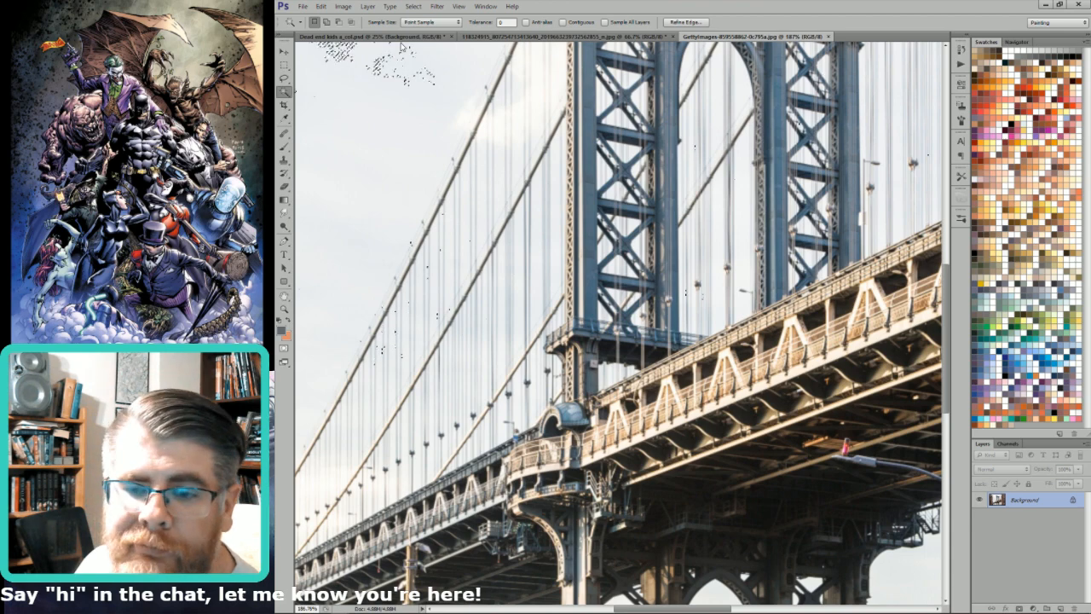
click(402, 45)
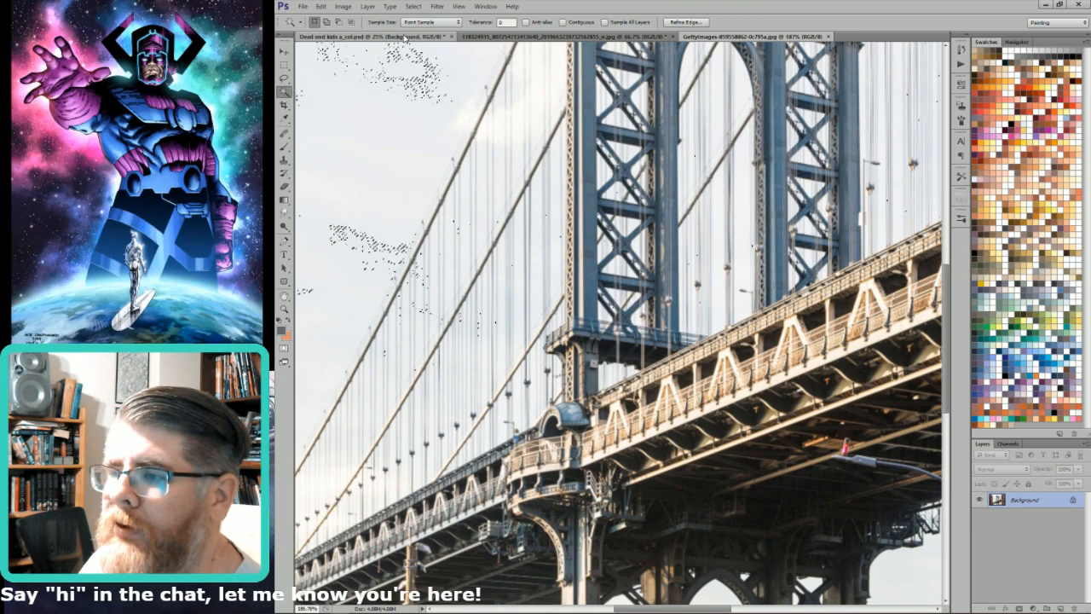
click(405, 37)
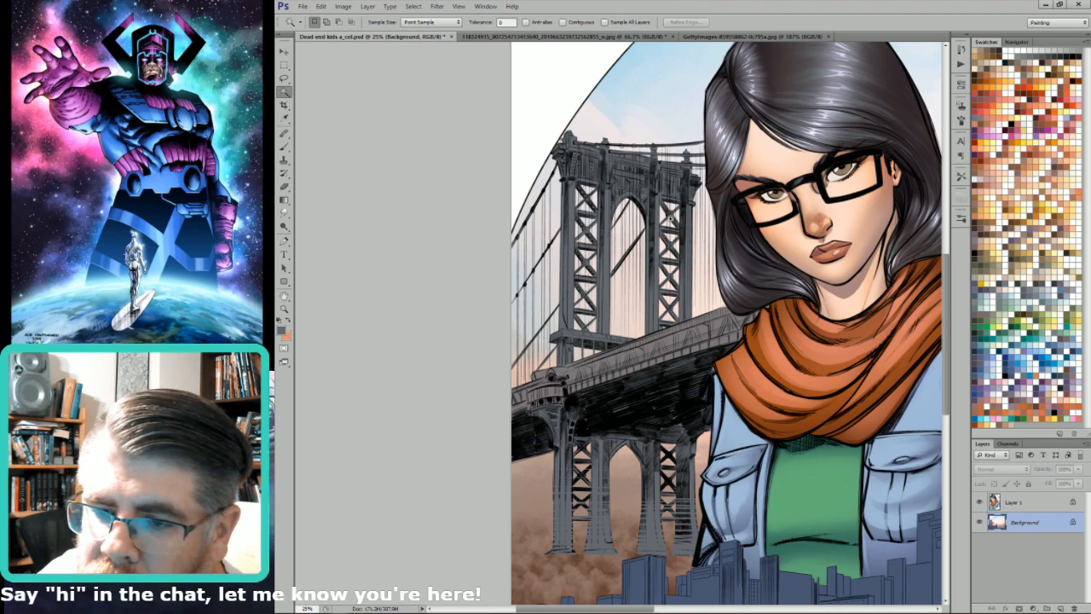
Step: Select the recessed band along the side of the bridge deck with the Lasso, adding the short stretch beyond the tower's round balcony
scroll(559, 413, up, 2)
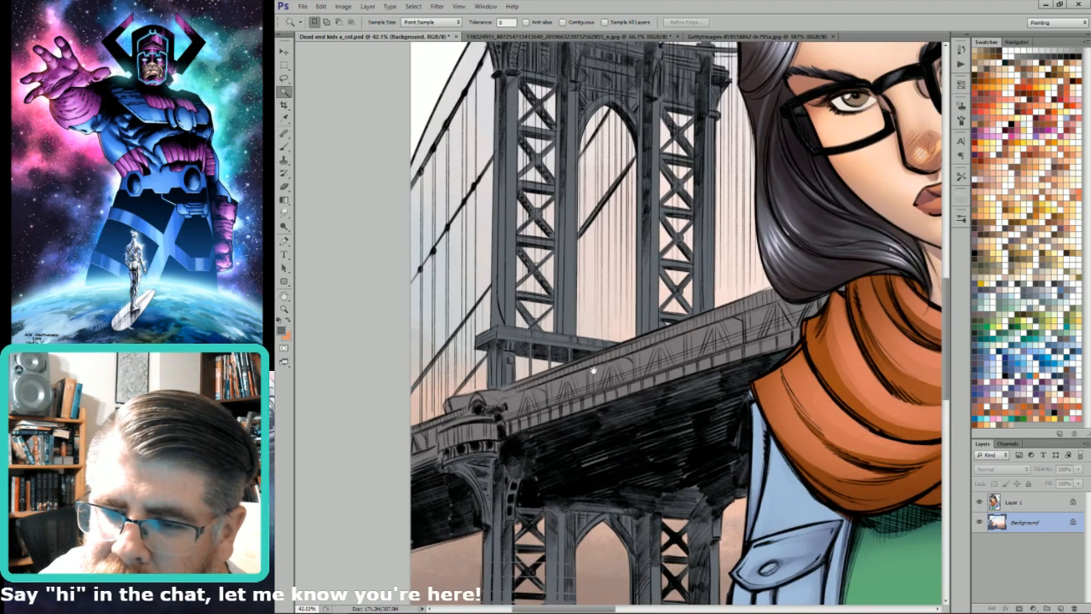
drag(617, 360, 714, 273)
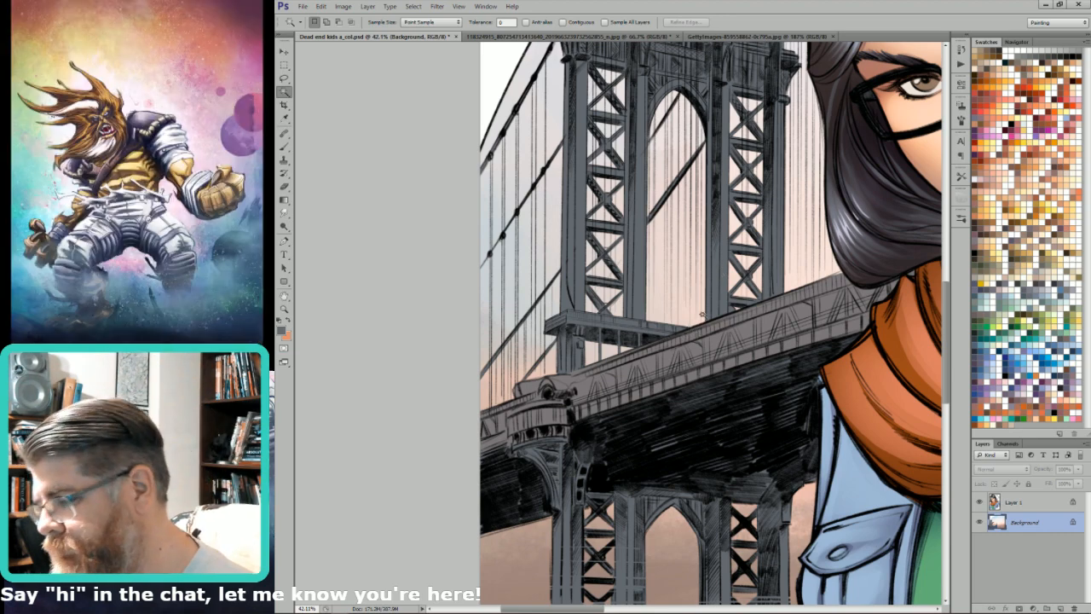
key(l)
drag(632, 355, 689, 375)
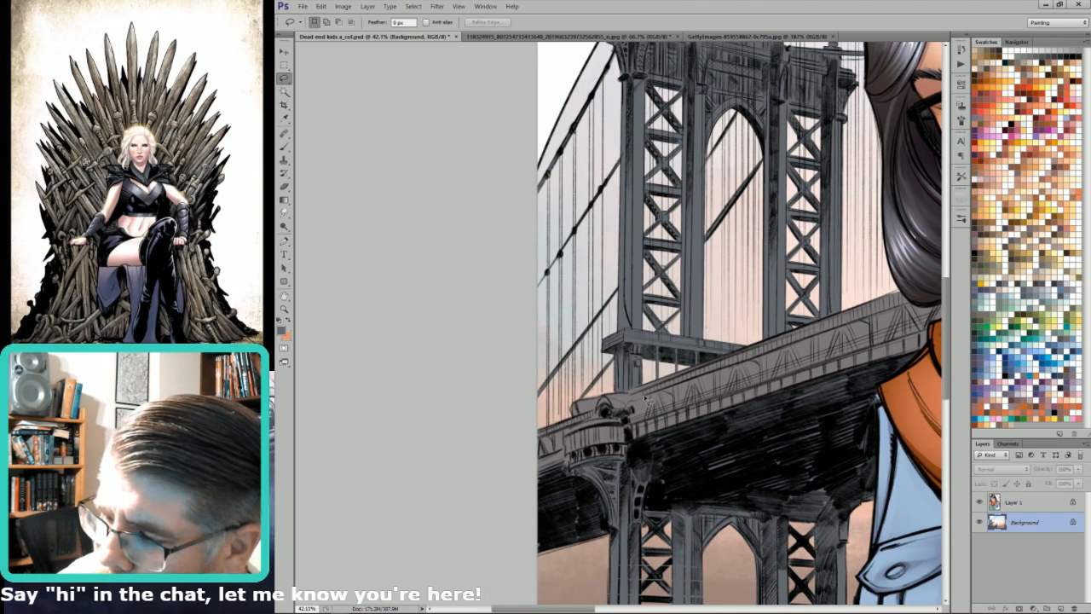
mouse_move(647, 394)
mouse_down()
mouse_move(942, 286)
mouse_move(939, 327)
mouse_move(624, 412)
mouse_move(607, 429)
mouse_move(559, 426)
mouse_move(581, 410)
mouse_move(620, 410)
mouse_move(607, 413)
mouse_move(623, 403)
mouse_move(616, 399)
mouse_up()
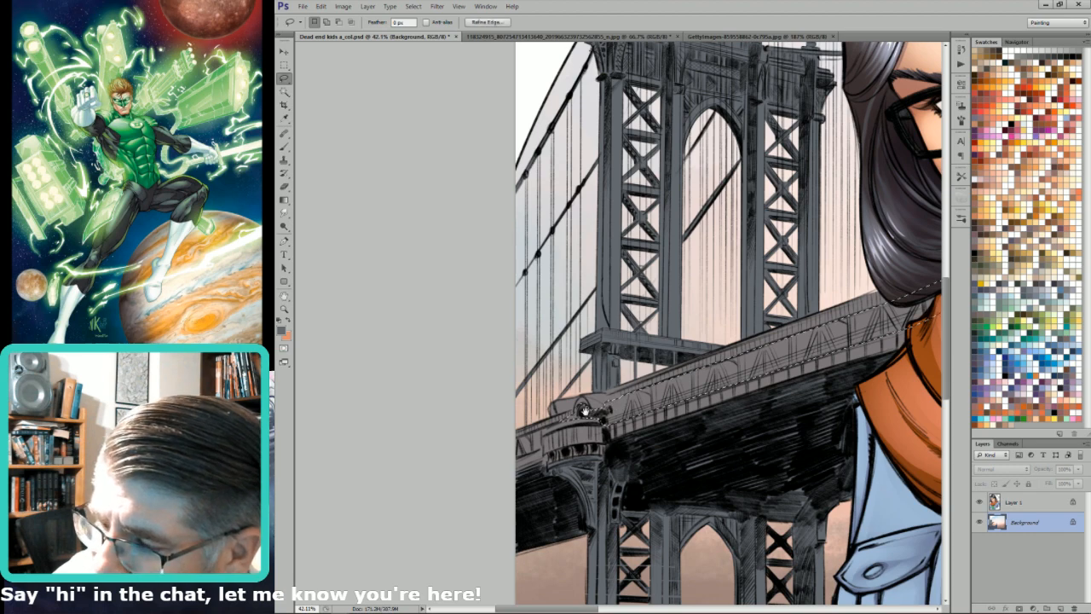
drag(561, 422, 610, 396)
key(shift)
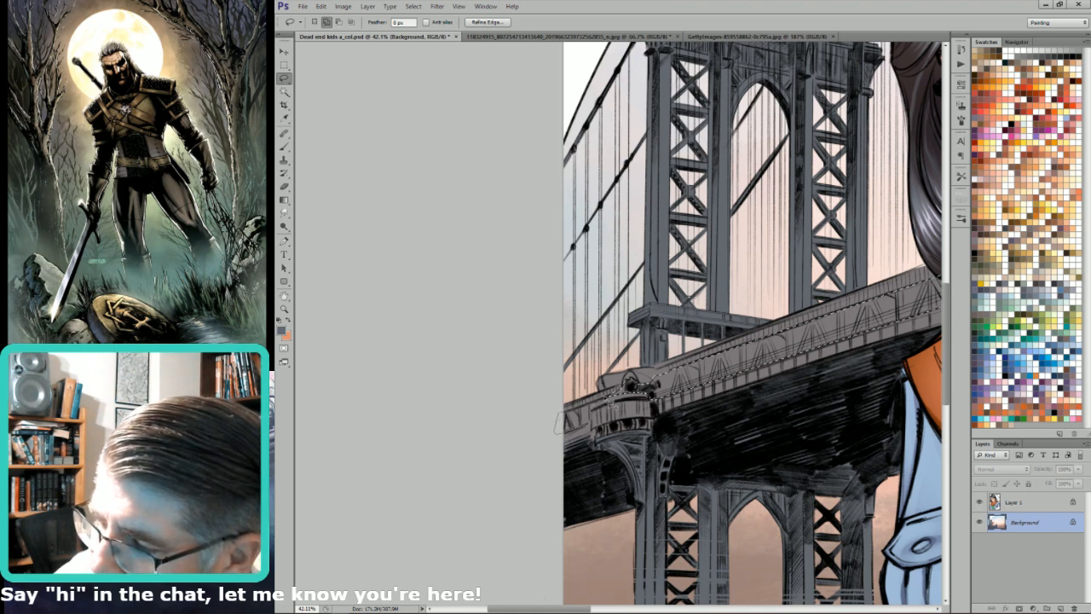
Step: Subtract the triangular truss beams from the deck selection so only the gaps between them remain selected
key(alt)
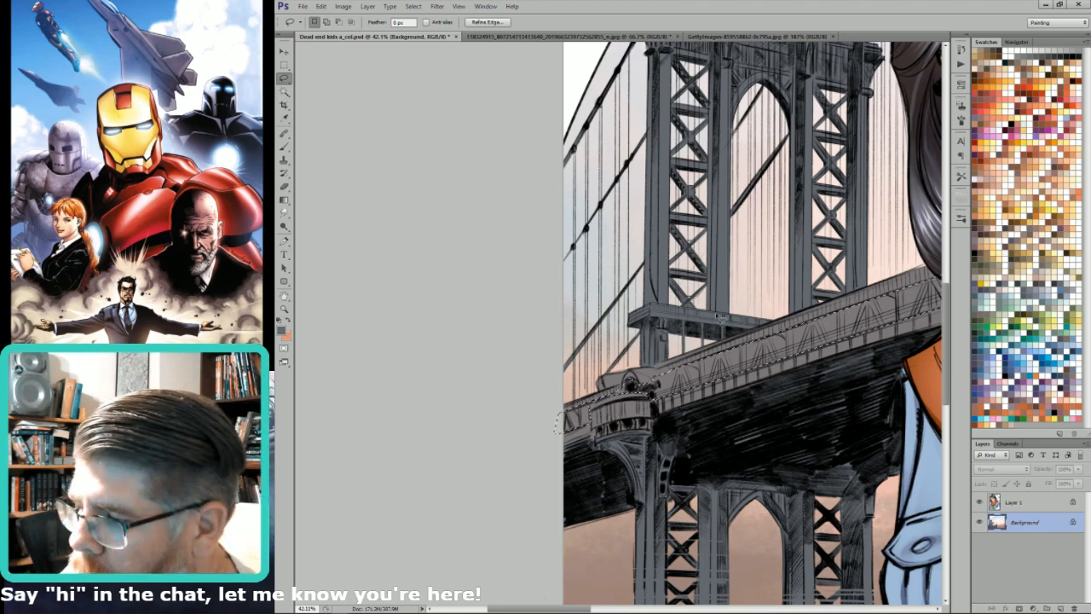
key(shift)
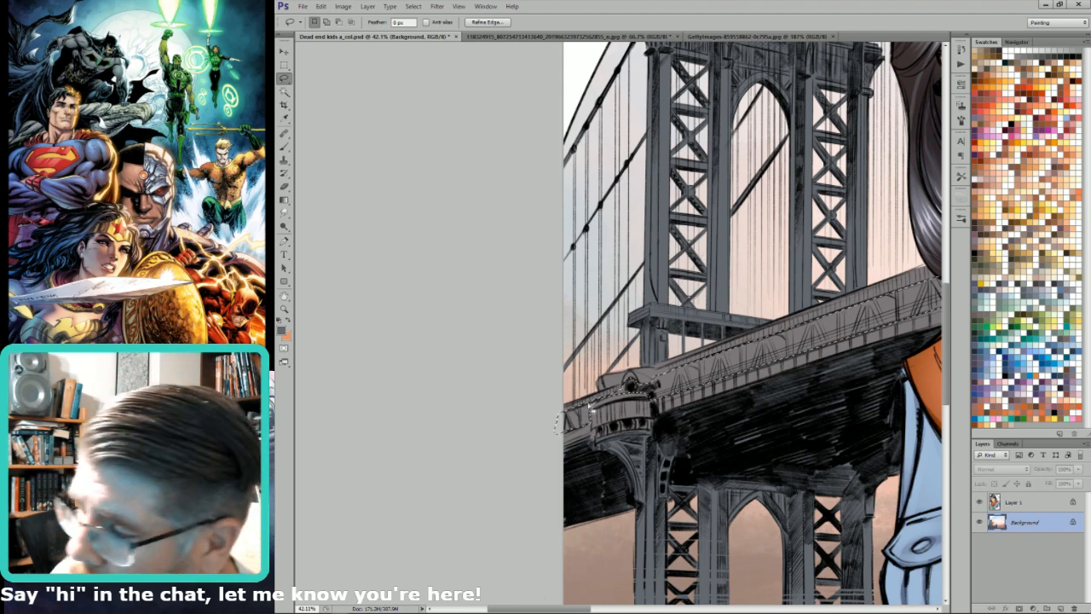
key(alt)
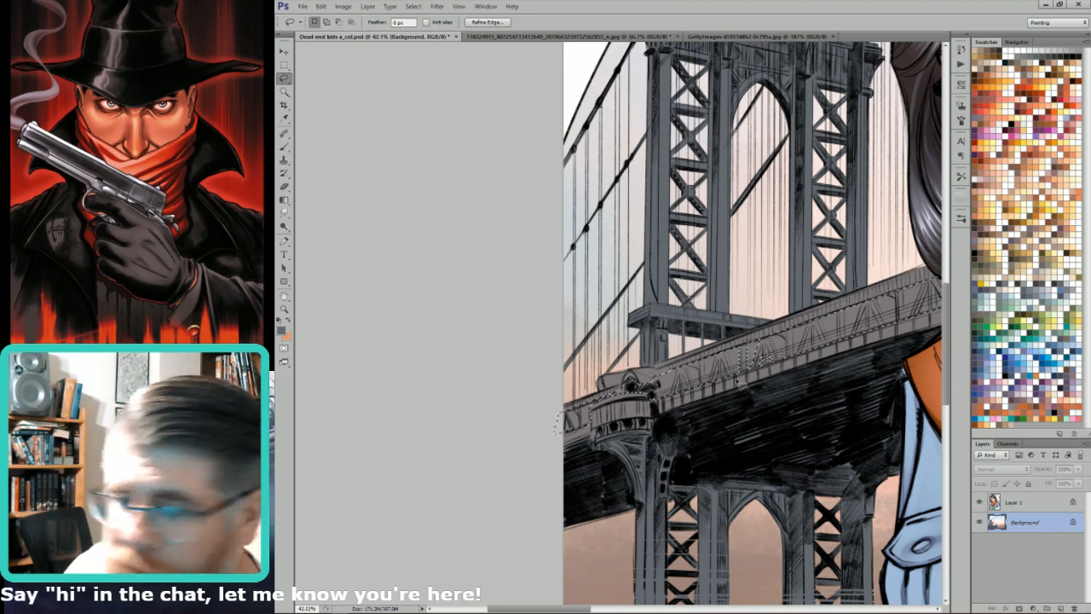
key(alt)
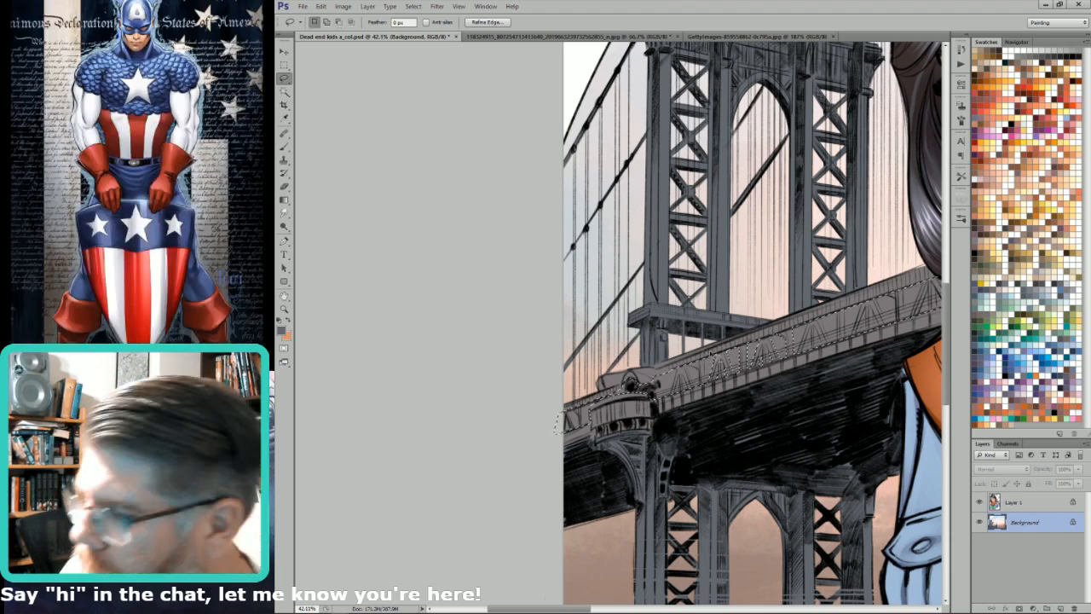
key(alt)
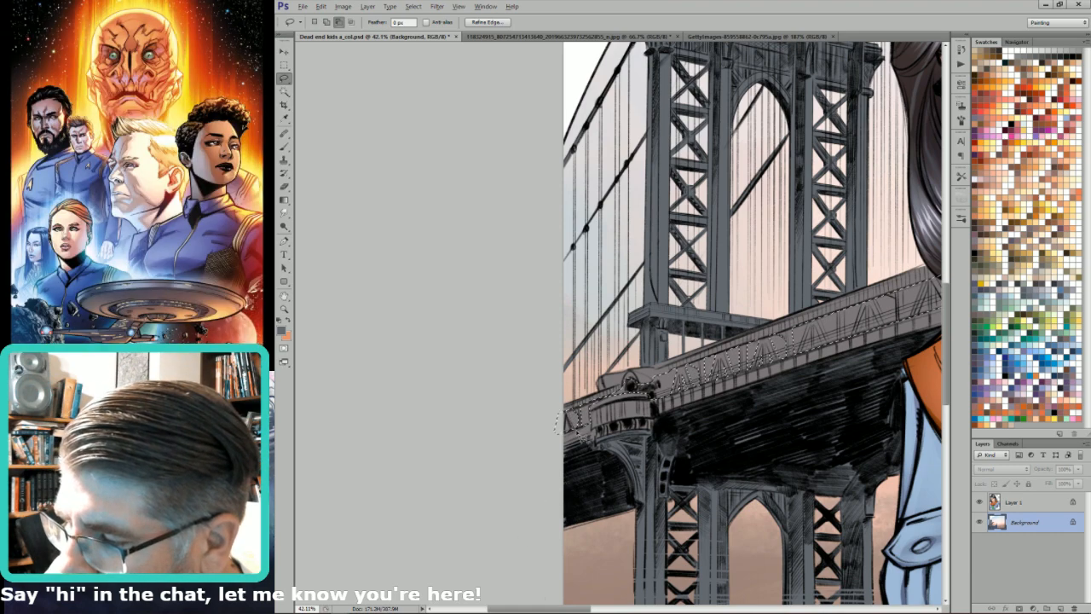
mouse_move(558, 415)
mouse_down()
mouse_move(561, 382)
mouse_move(571, 380)
mouse_up()
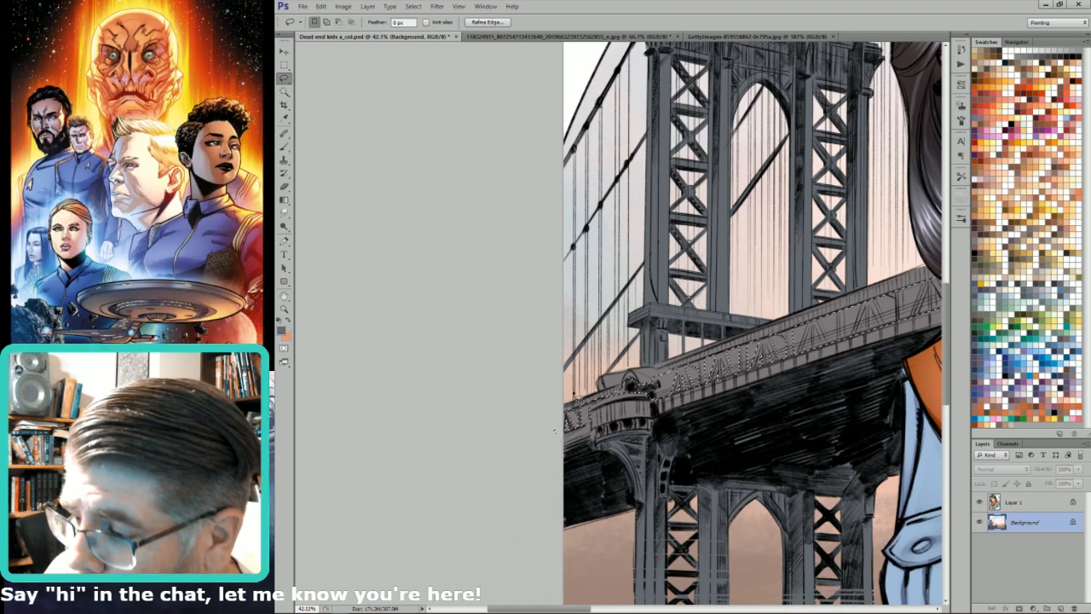
key(alt)
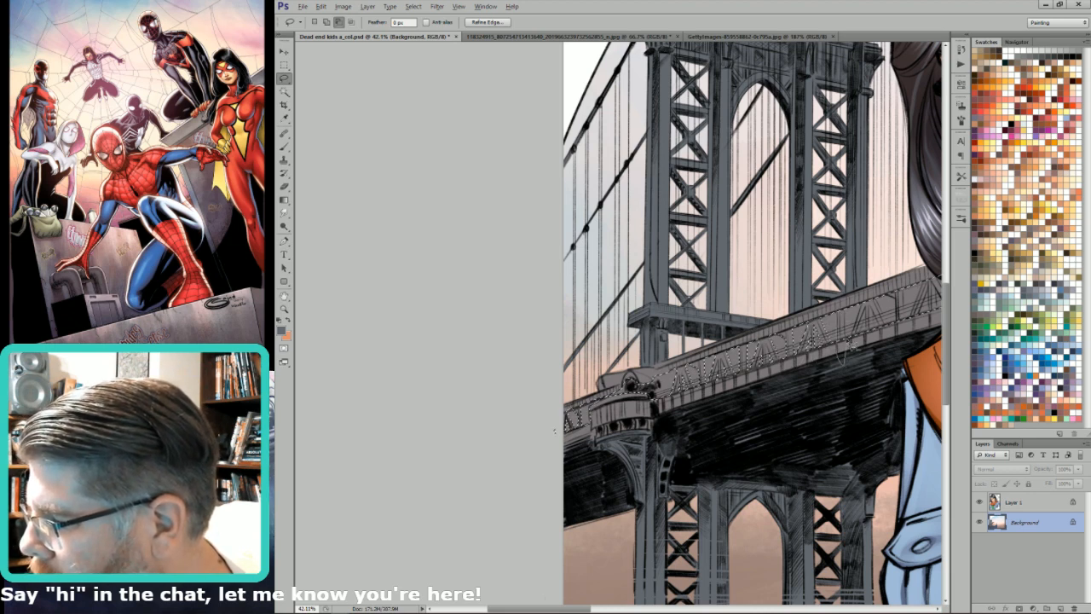
mouse_move(850, 324)
mouse_down()
mouse_move(858, 276)
mouse_move(818, 303)
mouse_move(853, 352)
mouse_move(882, 338)
mouse_move(853, 350)
mouse_move(895, 346)
mouse_move(886, 303)
mouse_move(897, 282)
mouse_move(937, 274)
mouse_move(911, 339)
mouse_up()
mouse_move(909, 294)
mouse_down()
mouse_move(908, 279)
mouse_move(930, 296)
mouse_move(915, 334)
mouse_move(935, 293)
mouse_move(935, 328)
mouse_move(947, 327)
mouse_move(934, 293)
mouse_move(899, 295)
mouse_move(935, 281)
mouse_move(933, 294)
mouse_move(920, 269)
mouse_move(908, 288)
mouse_move(886, 264)
mouse_move(866, 316)
mouse_up()
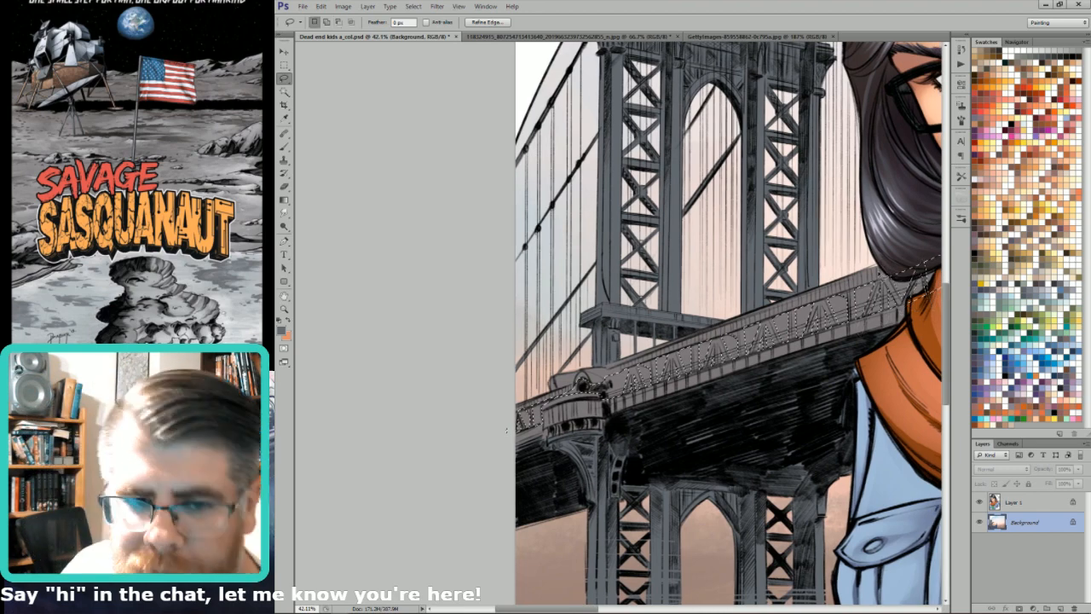
mouse_move(858, 438)
mouse_down()
mouse_move(577, 503)
mouse_move(669, 501)
mouse_up()
key(w)
alt+click(733, 346)
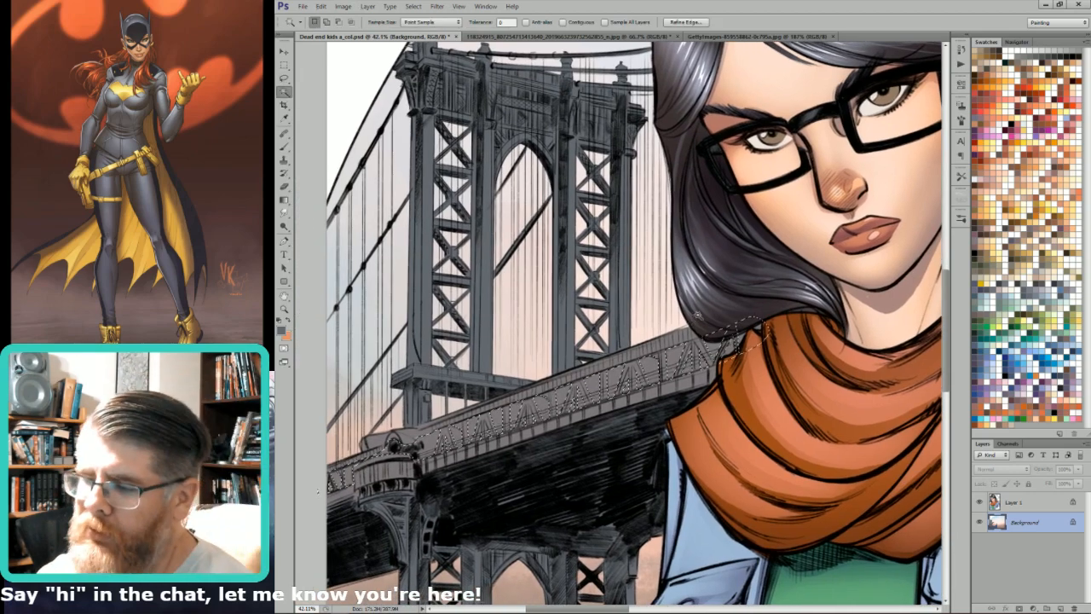
Step: Darken the selected deck gaps by lowering Lightness in Hue/Saturation, and hide the selection edges
key(ctrl+minus)
drag(676, 313, 779, 323)
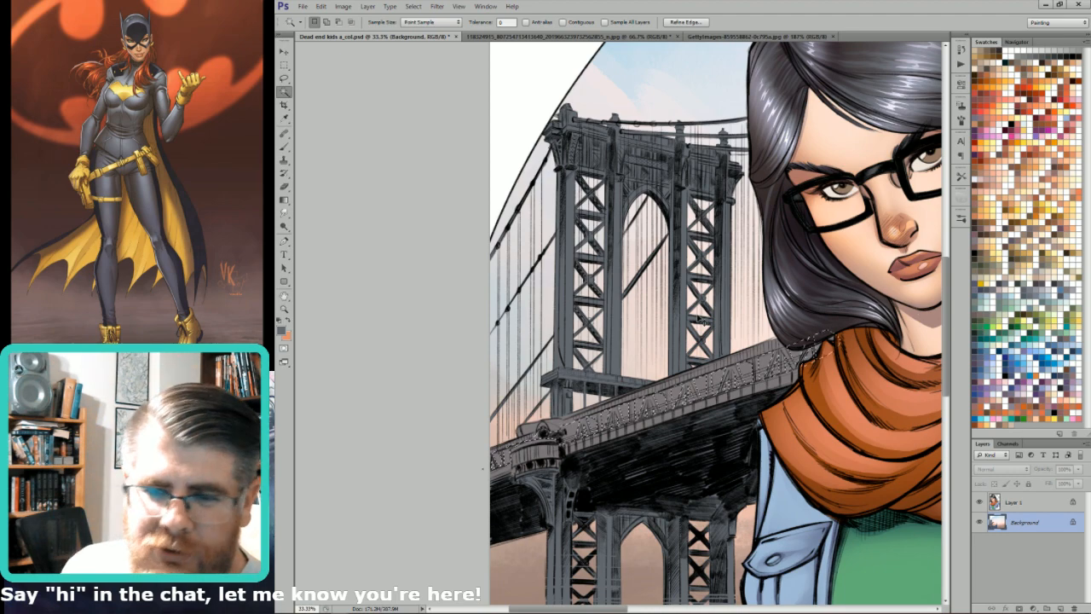
key(ctrl+u)
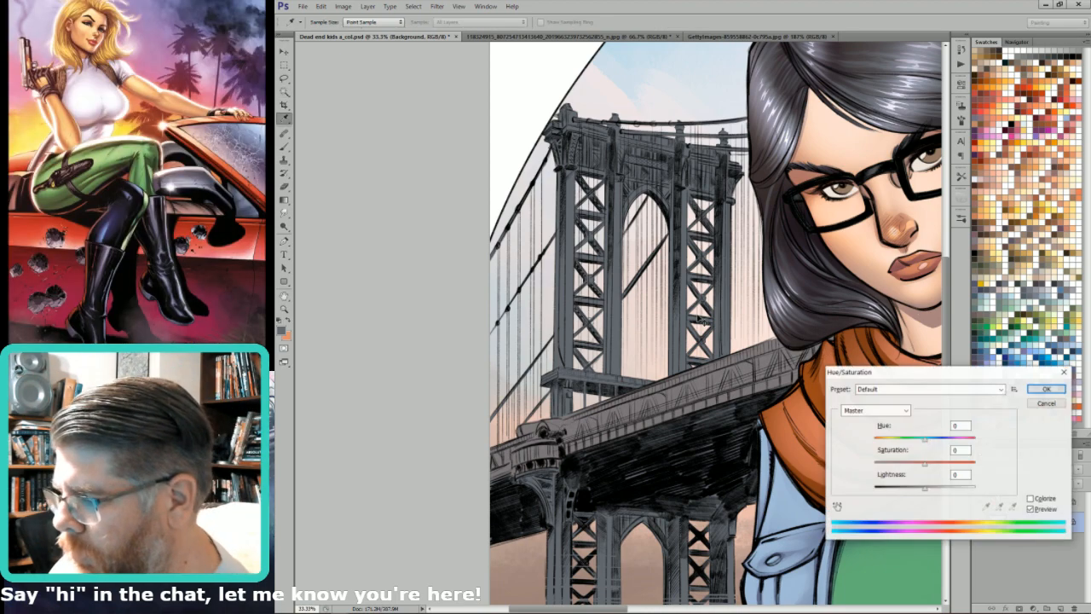
drag(922, 487, 911, 489)
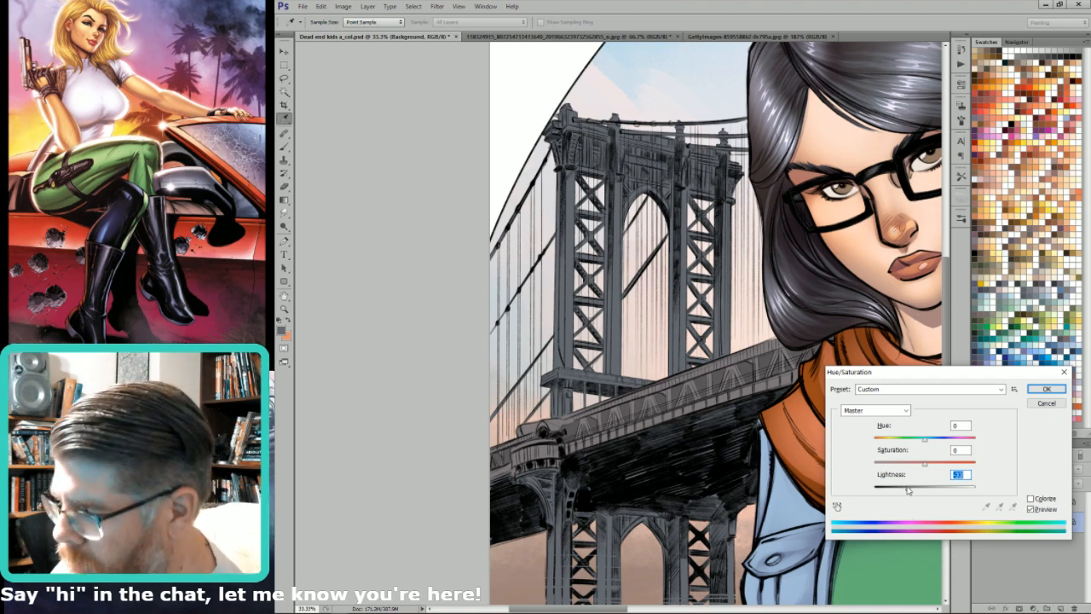
key(Return)
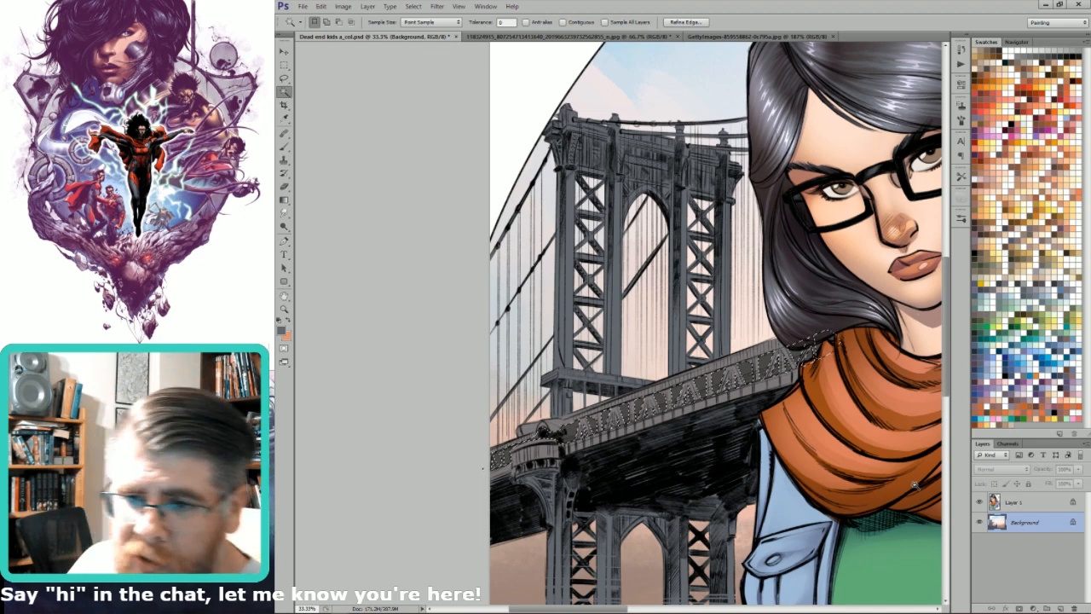
key(ctrl+d)
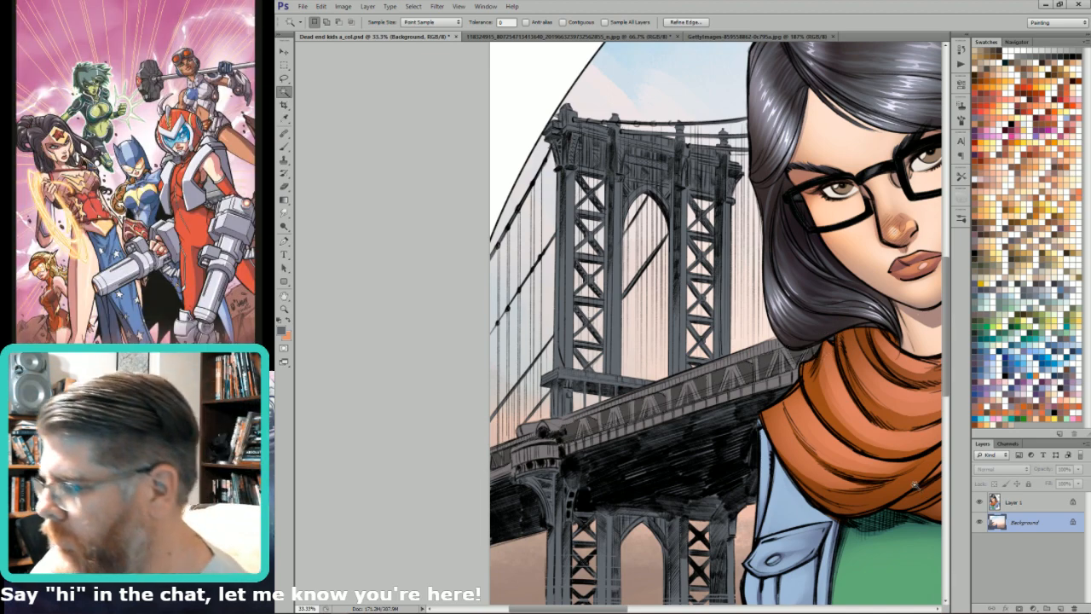
Step: Shade the selected deck gaps with a dark green swatch, using a Normal-mode brush of size 300 at 50% opacity
key(b)
click(975, 331)
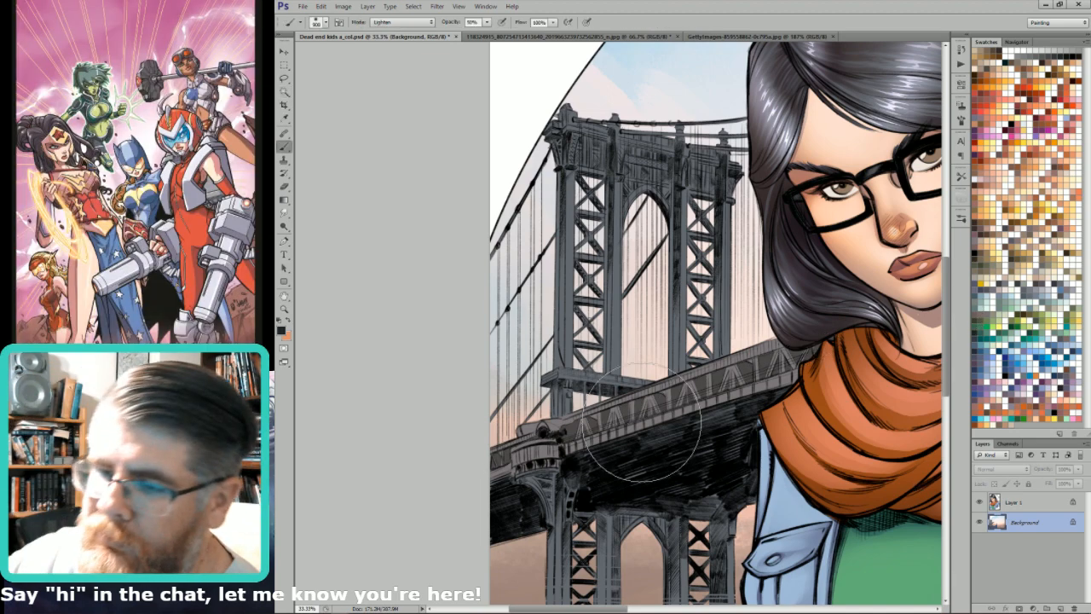
key(shift+alt+n)
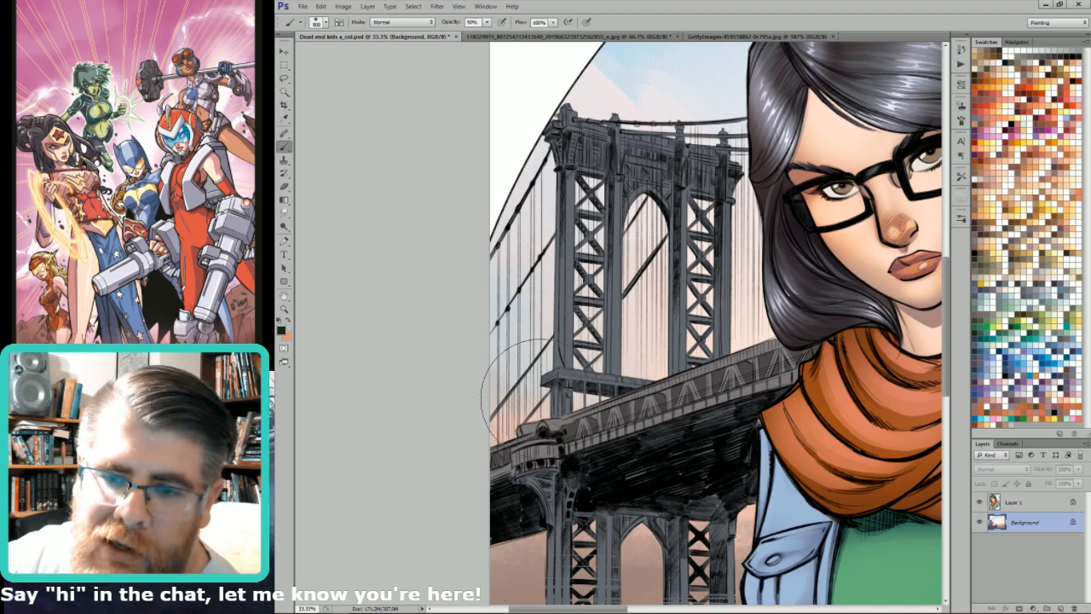
key(bracketleft)
key(bracketleft)
key(bracketleft)
key(bracketleft)
key(bracketleft)
key(bracketleft)
key(bracketleft)
key(bracketleft)
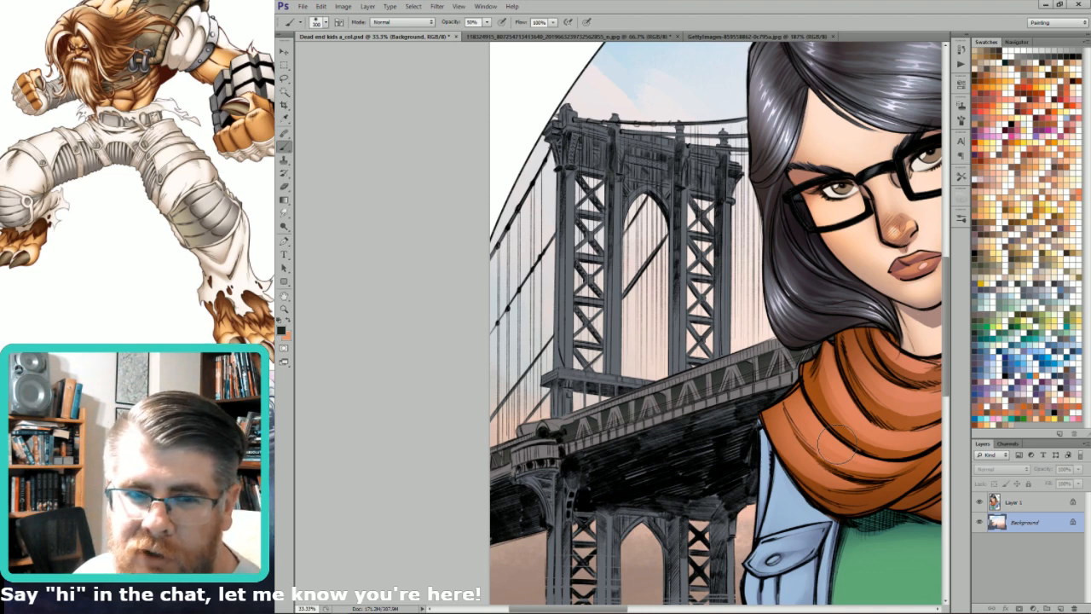
key(w)
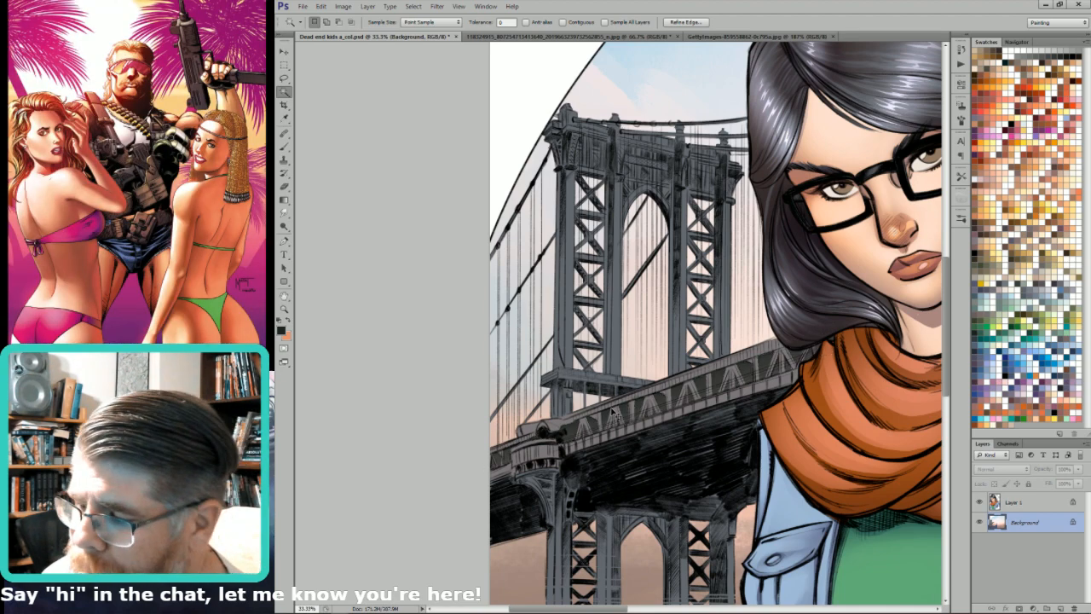
key(b)
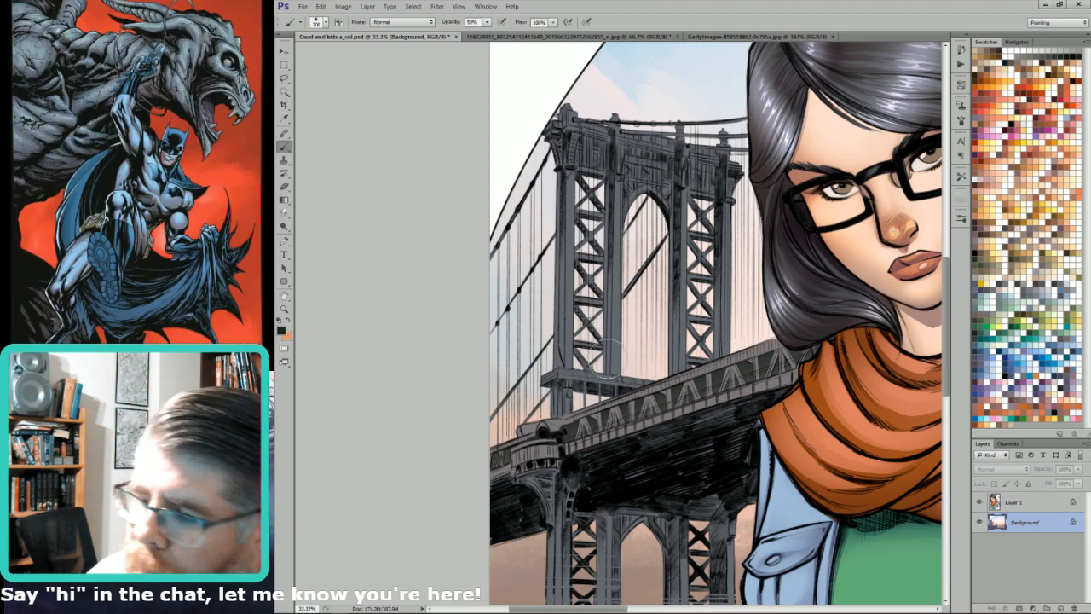
Step: Try copying the selected deck gaps to a new layer, and undo the copy
key(ctrl+h)
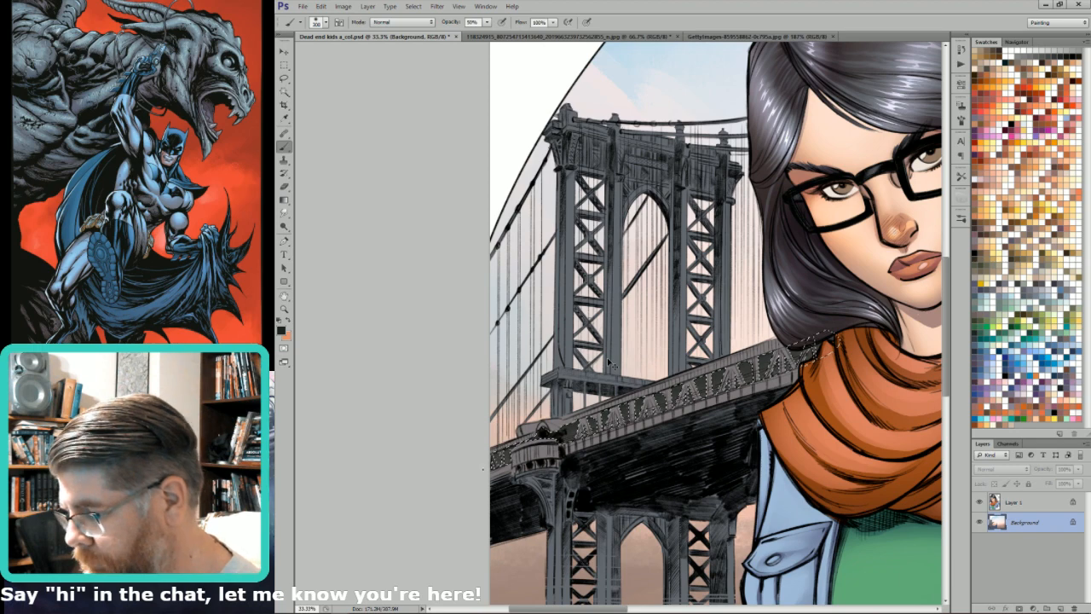
key(ctrl+j)
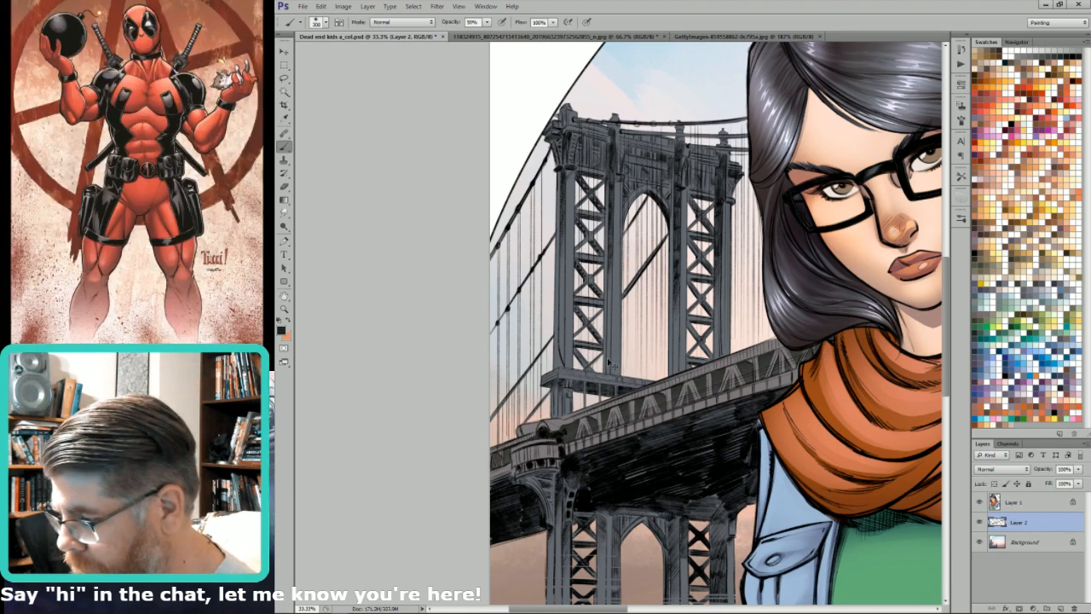
key(ctrl+z)
Step: Select the first triangular truss beams and upright at the tower end of the bridge deck with the Lasso on the Background layer
key(l)
drag(595, 388, 640, 372)
drag(673, 297, 558, 514)
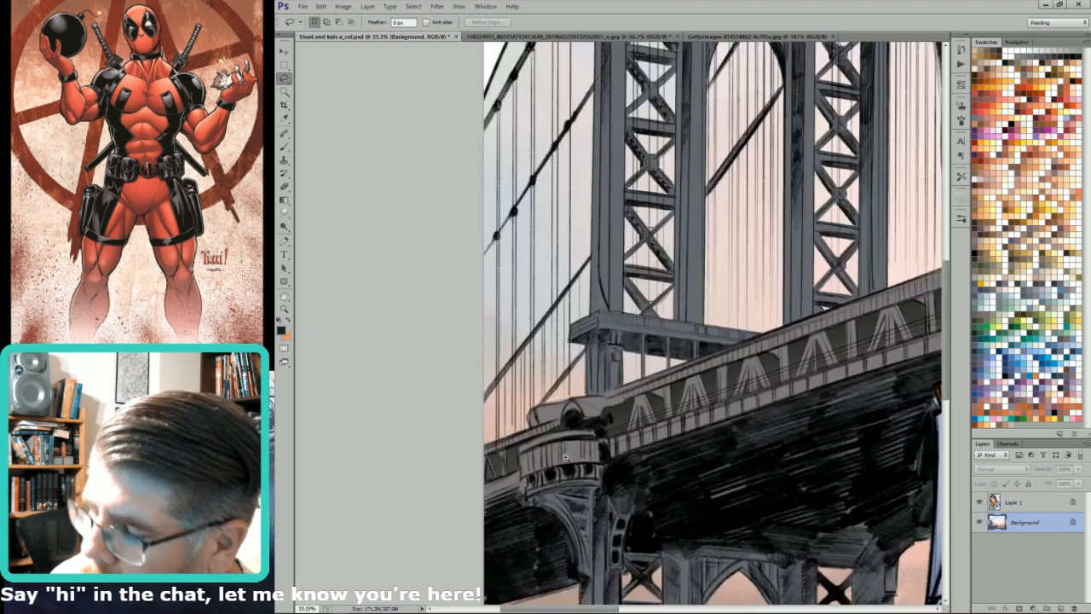
mouse_move(650, 366)
mouse_down()
mouse_move(653, 348)
mouse_move(663, 365)
mouse_move(659, 324)
mouse_up()
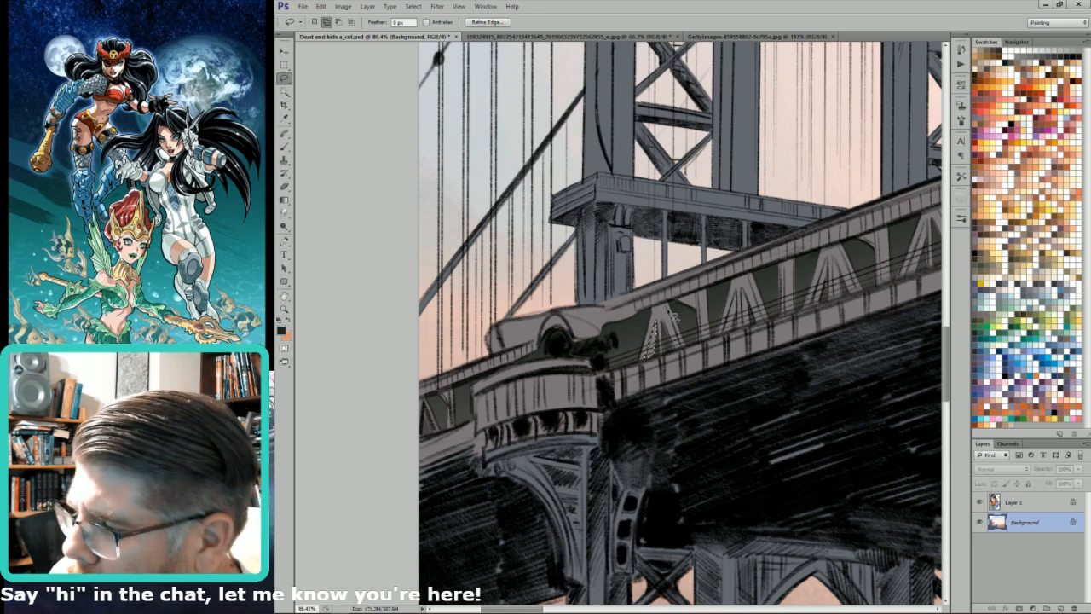
mouse_move(685, 348)
mouse_down()
mouse_move(670, 305)
mouse_move(725, 290)
mouse_move(702, 296)
mouse_move(706, 345)
mouse_move(717, 345)
mouse_move(707, 287)
mouse_up()
mouse_move(722, 334)
mouse_down()
mouse_move(735, 289)
mouse_move(744, 334)
mouse_move(750, 324)
mouse_up()
drag(747, 286, 758, 332)
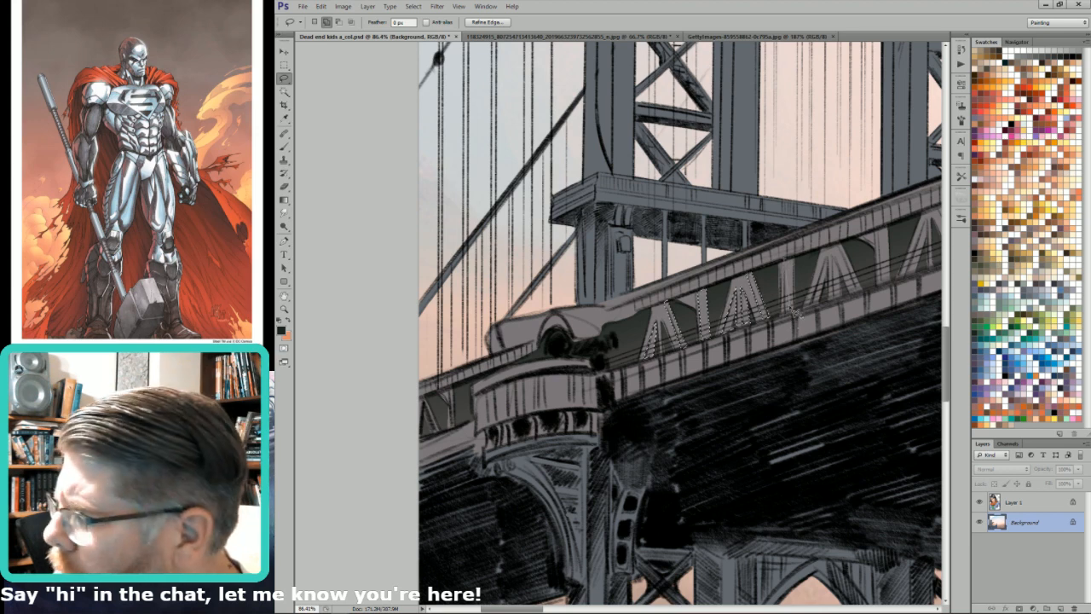
Step: Add the remaining truss beams and uprights along the deck to the selection, as far as the woman's scarf
mouse_move(801, 260)
mouse_down()
mouse_move(832, 278)
mouse_move(830, 262)
mouse_move(813, 309)
mouse_move(834, 292)
mouse_move(830, 261)
mouse_move(843, 261)
mouse_move(830, 259)
mouse_move(847, 303)
mouse_move(839, 244)
mouse_move(865, 302)
mouse_move(881, 234)
mouse_move(890, 288)
mouse_move(893, 228)
mouse_move(921, 237)
mouse_move(862, 290)
mouse_move(829, 263)
mouse_move(797, 341)
mouse_move(825, 269)
mouse_move(851, 324)
mouse_move(833, 268)
mouse_move(836, 285)
mouse_move(864, 287)
mouse_move(782, 309)
mouse_move(815, 273)
mouse_move(798, 276)
mouse_move(799, 336)
mouse_move(813, 335)
mouse_move(798, 273)
mouse_up()
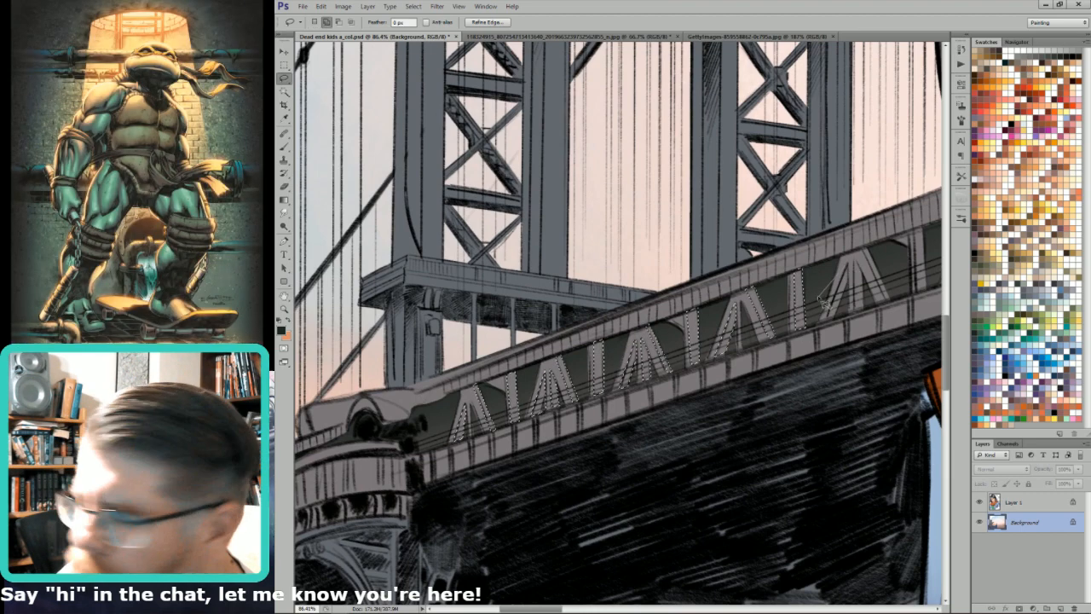
mouse_move(841, 310)
mouse_down()
mouse_move(850, 264)
mouse_move(866, 290)
mouse_move(857, 268)
mouse_move(857, 310)
mouse_move(869, 312)
mouse_move(856, 259)
mouse_move(869, 259)
mouse_move(896, 305)
mouse_move(872, 254)
mouse_move(899, 242)
mouse_move(854, 261)
mouse_move(861, 325)
mouse_move(872, 322)
mouse_move(868, 255)
mouse_move(855, 256)
mouse_move(917, 257)
mouse_move(914, 247)
mouse_move(889, 291)
mouse_move(889, 315)
mouse_move(900, 314)
mouse_move(909, 256)
mouse_up()
drag(873, 294, 738, 358)
mouse_move(785, 323)
mouse_down()
mouse_move(781, 369)
mouse_move(795, 368)
mouse_move(778, 306)
mouse_move(796, 306)
mouse_move(823, 350)
mouse_move(791, 298)
mouse_up()
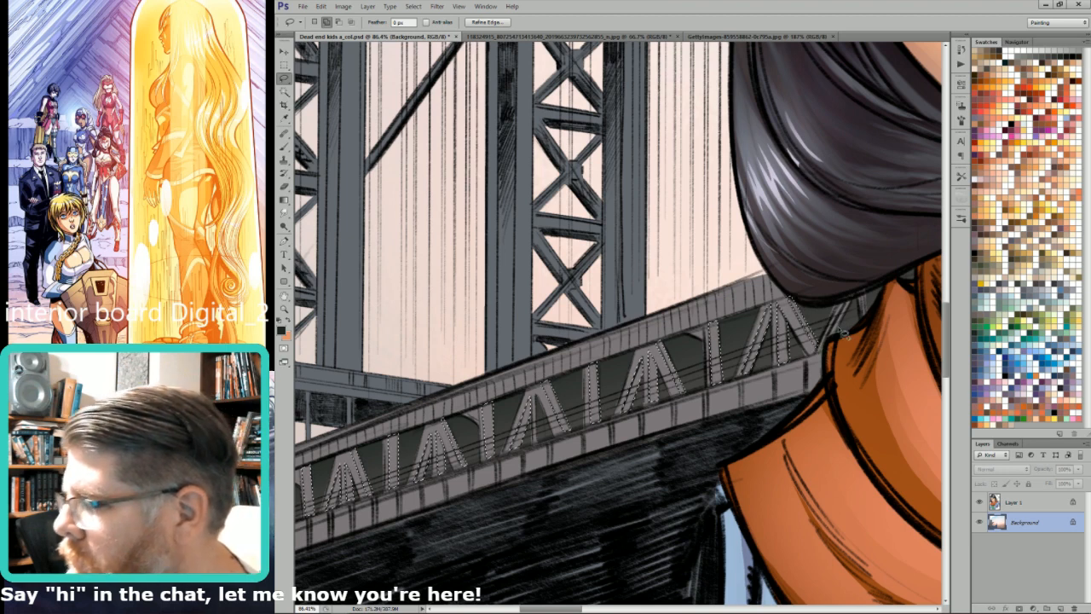
drag(822, 348, 851, 298)
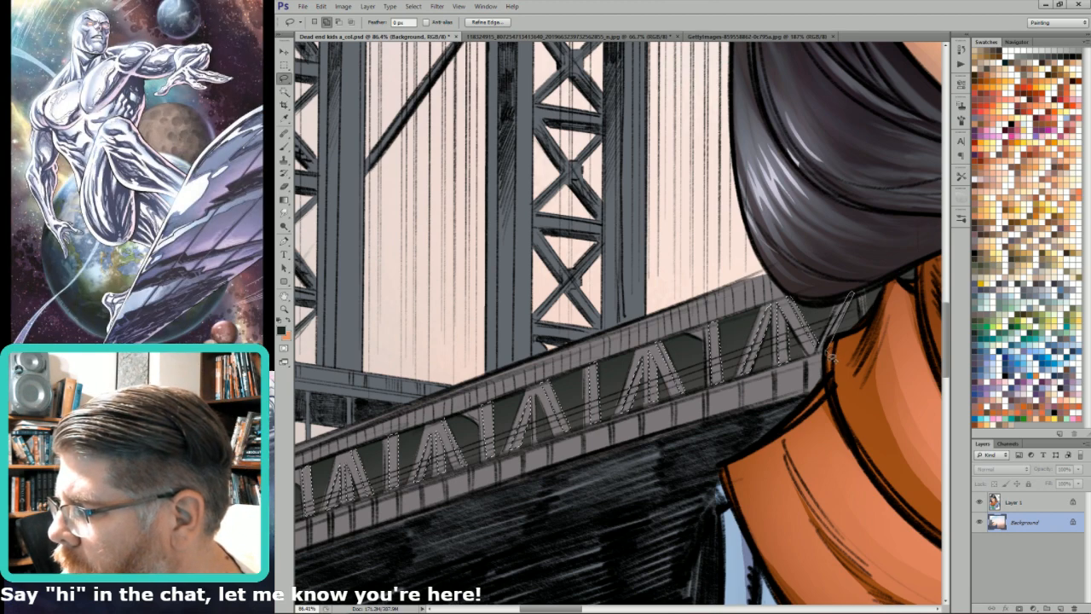
mouse_move(851, 297)
mouse_down()
mouse_move(853, 327)
mouse_move(878, 310)
mouse_move(864, 292)
mouse_move(874, 346)
mouse_move(864, 282)
mouse_up()
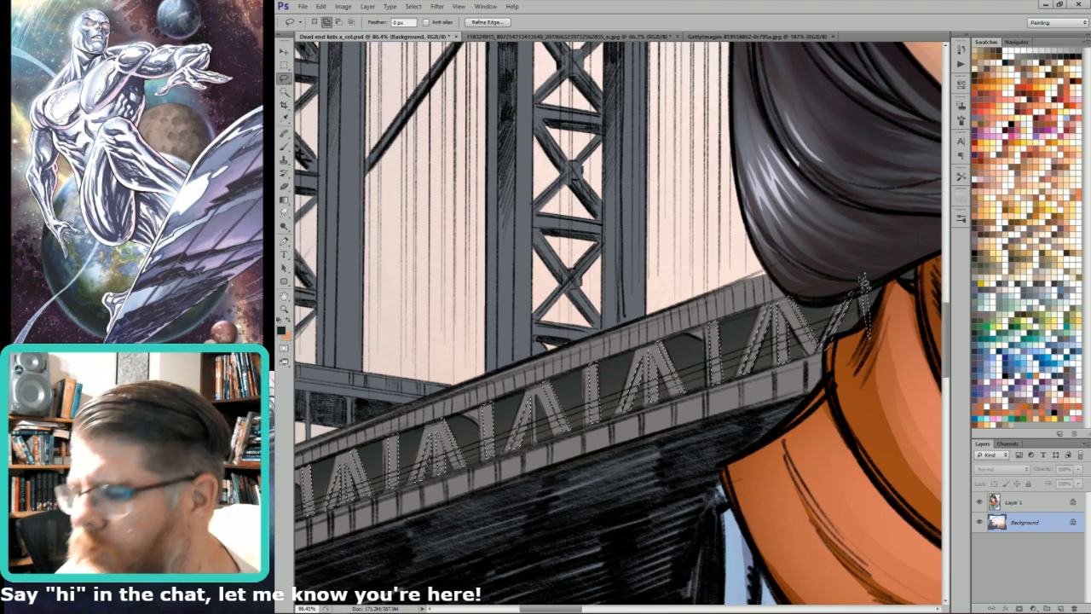
Step: Check the selected truss beams along the whole deck, and clear the selection
key(ctrl+minus)
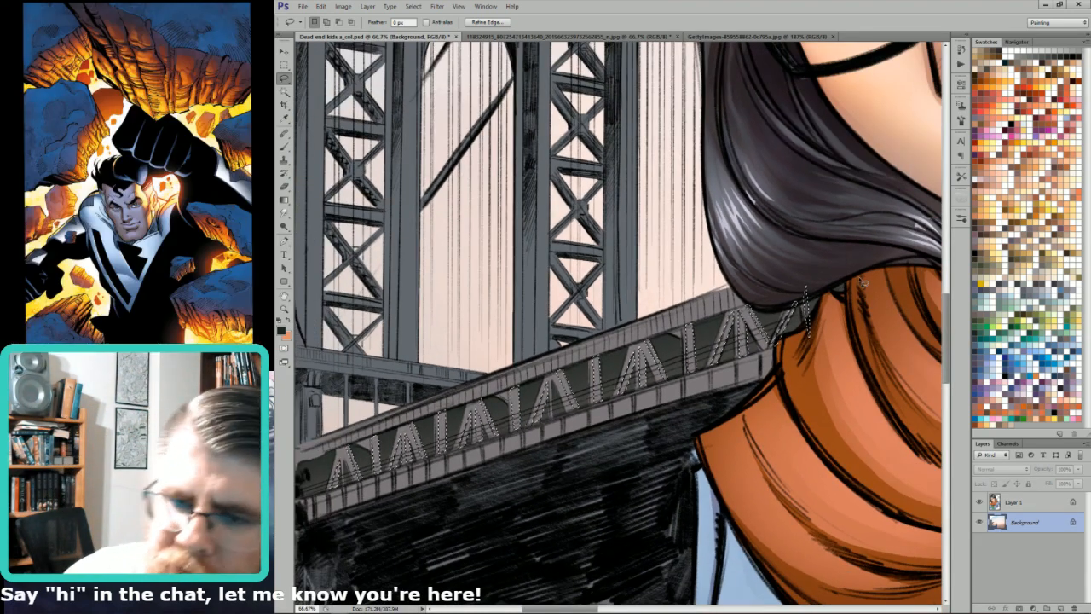
mouse_move(583, 434)
mouse_down()
mouse_move(913, 368)
mouse_move(1037, 362)
mouse_up()
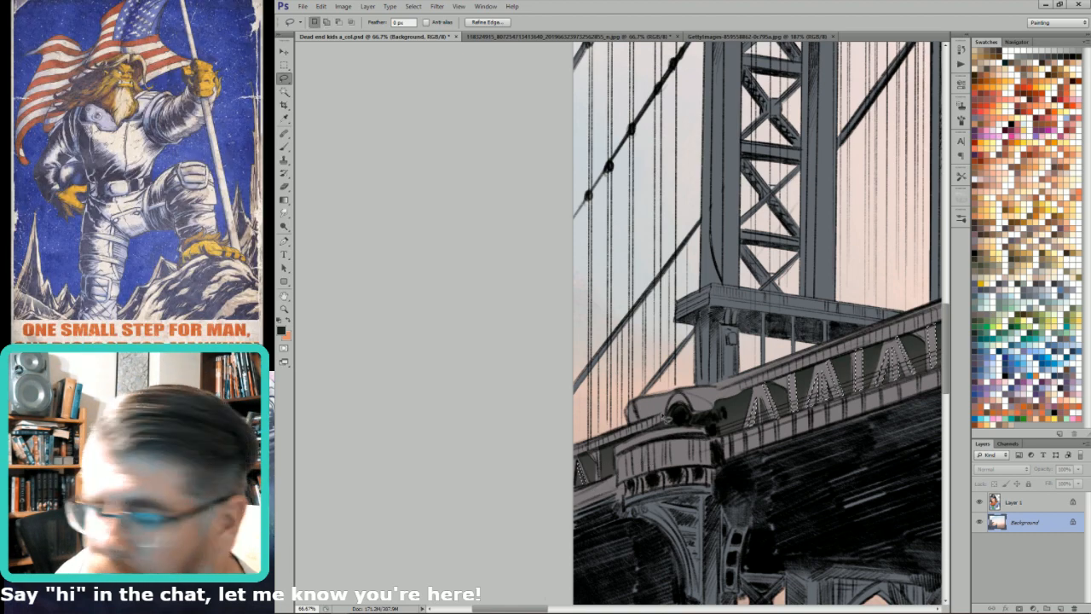
drag(789, 298, 631, 370)
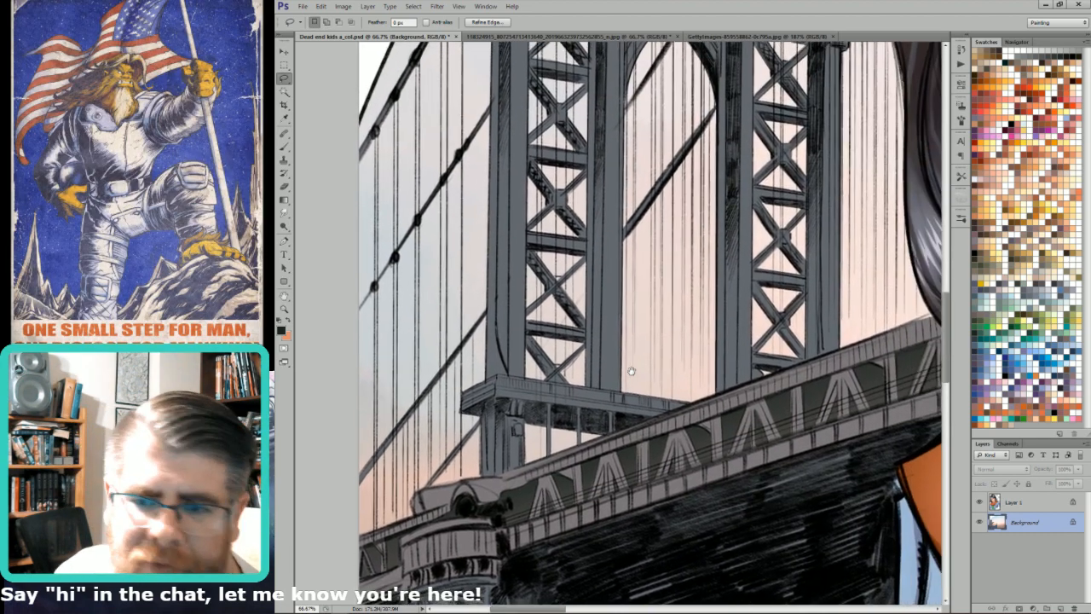
key(b)
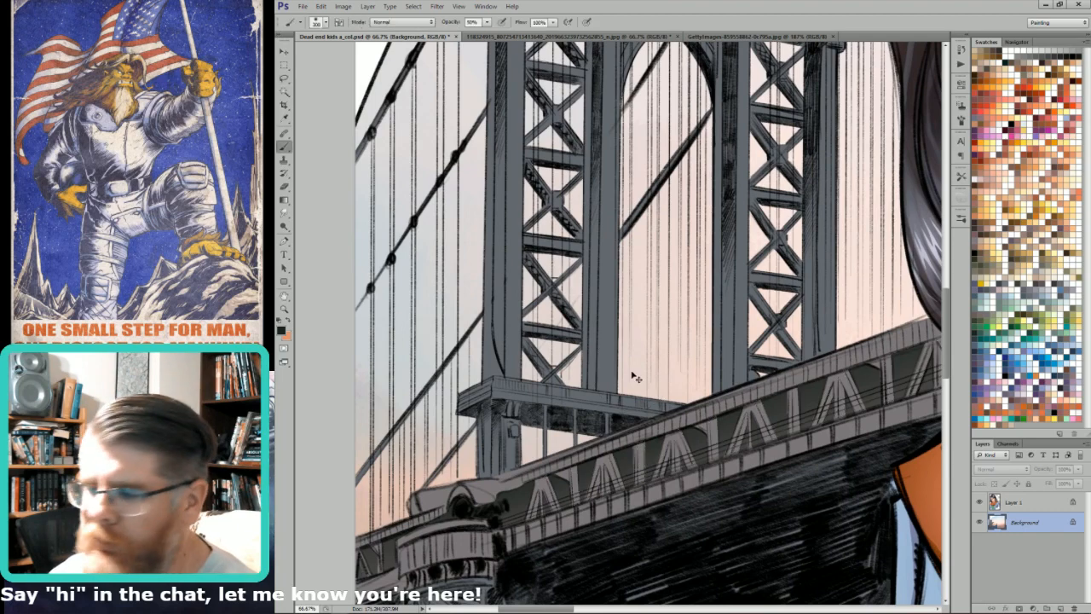
key(ctrl+minus)
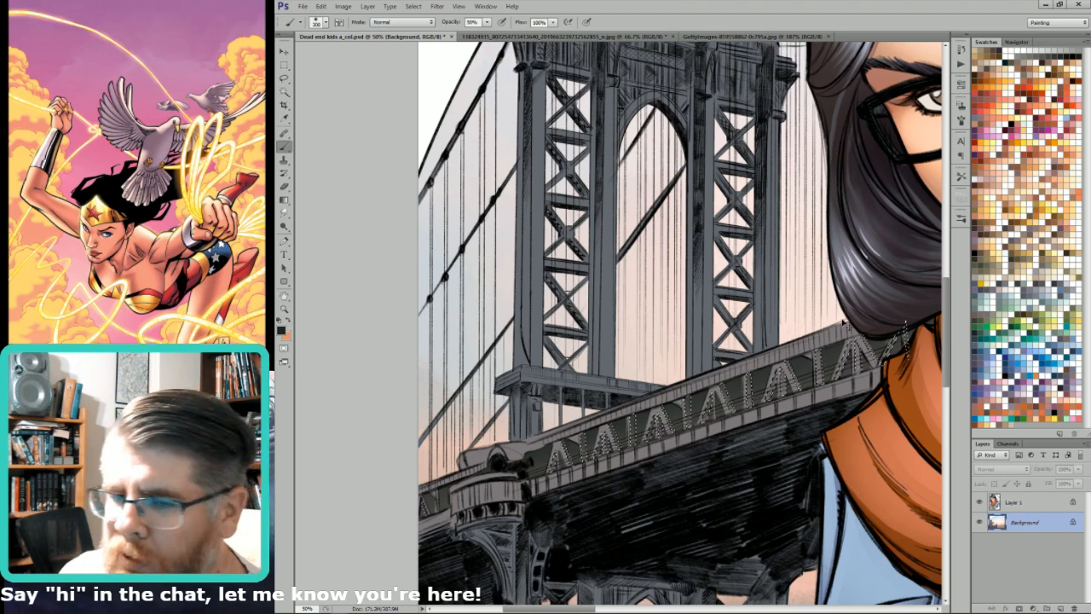
drag(907, 304, 786, 343)
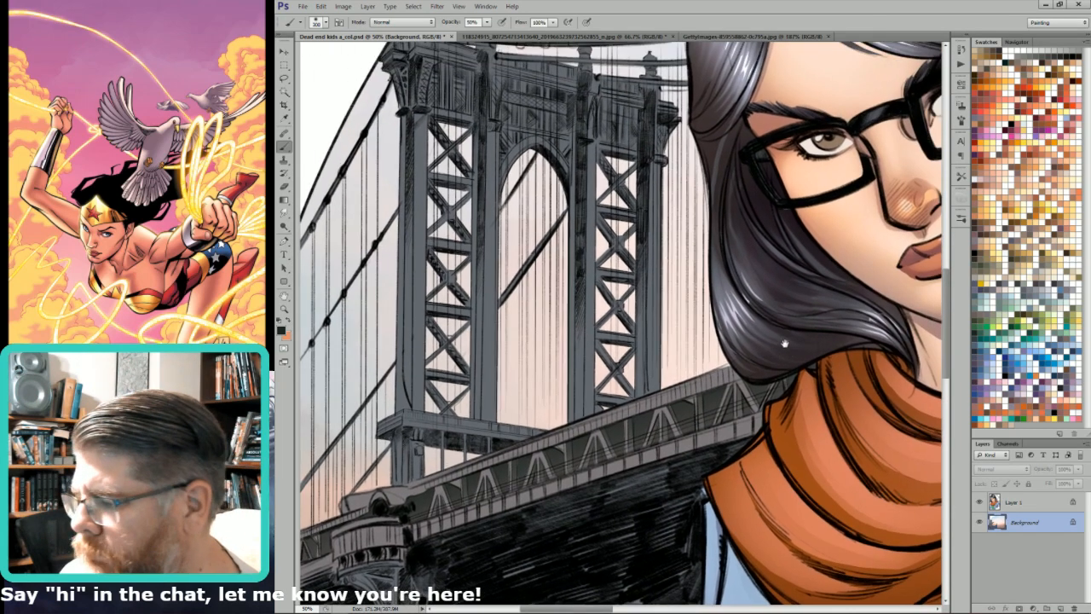
drag(668, 375, 716, 358)
key(l)
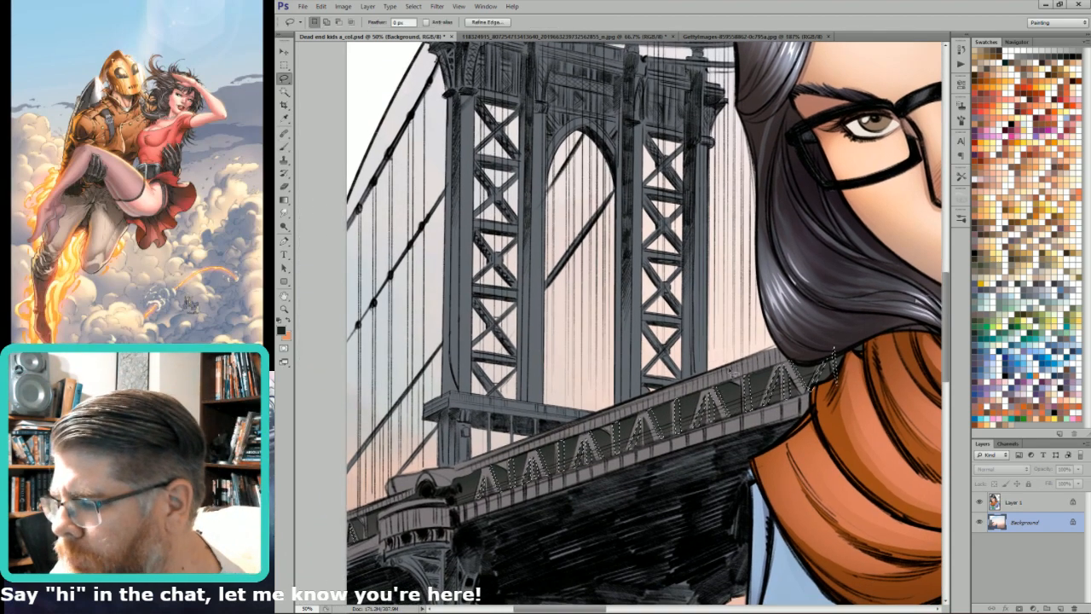
drag(597, 370, 794, 478)
mouse_move(686, 265)
mouse_down()
mouse_move(722, 330)
mouse_move(720, 353)
mouse_up()
key(ctrl+d)
scroll(716, 349, down, 1)
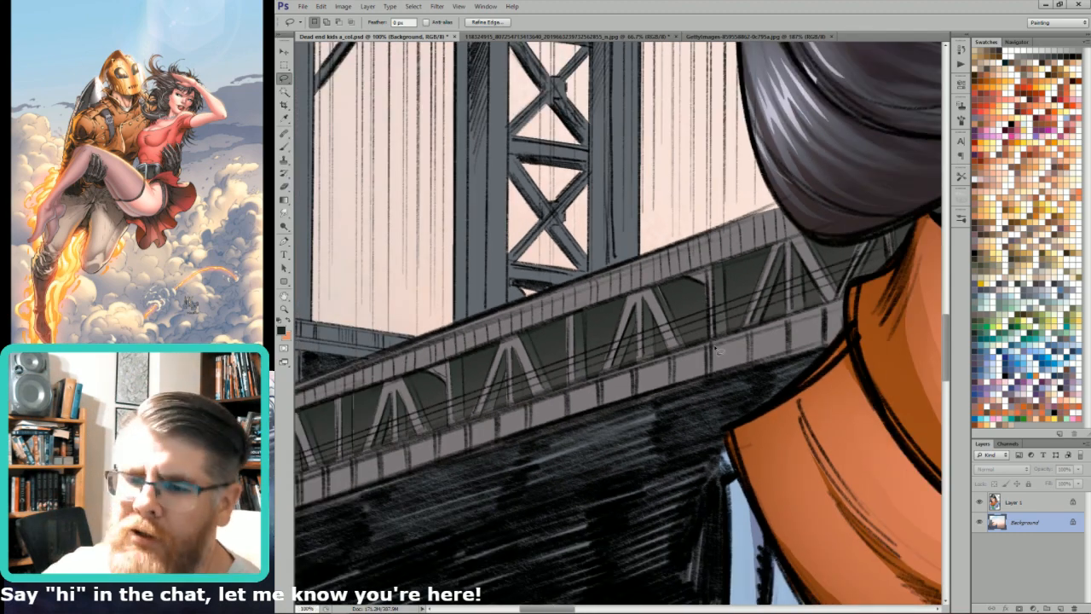
Step: Select the deck gap beside the upright beam with the Lasso, smudge its shading, and deselect it
key(b)
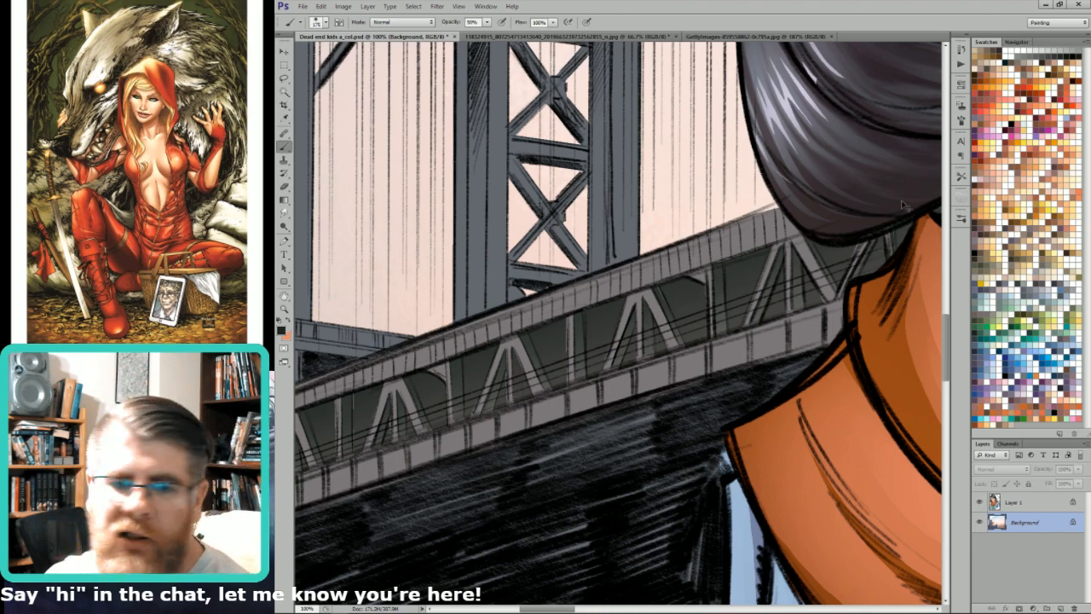
key(ctrl+minus)
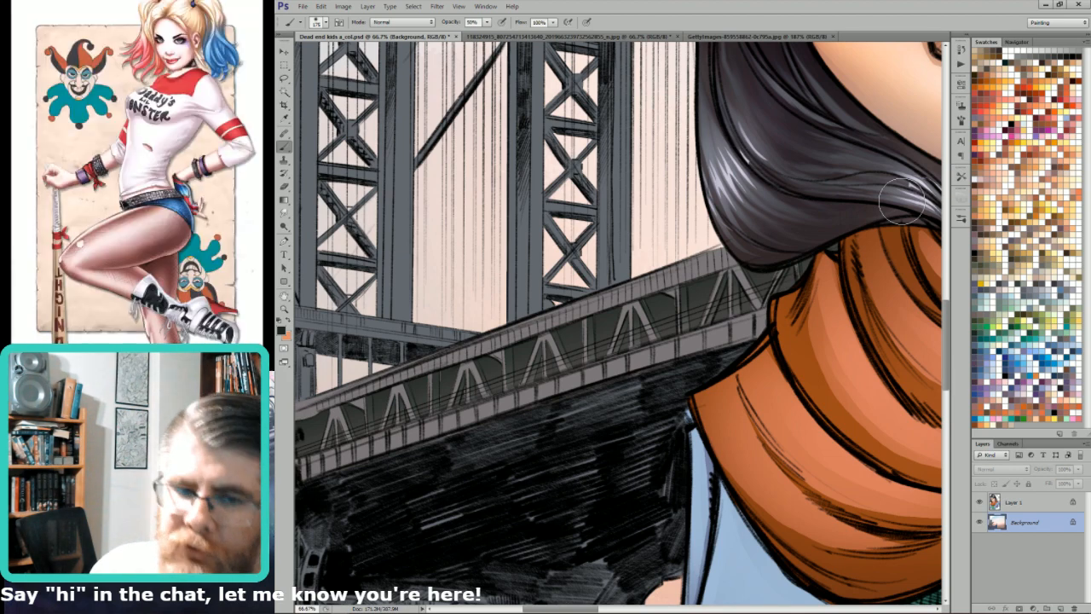
drag(603, 312, 772, 307)
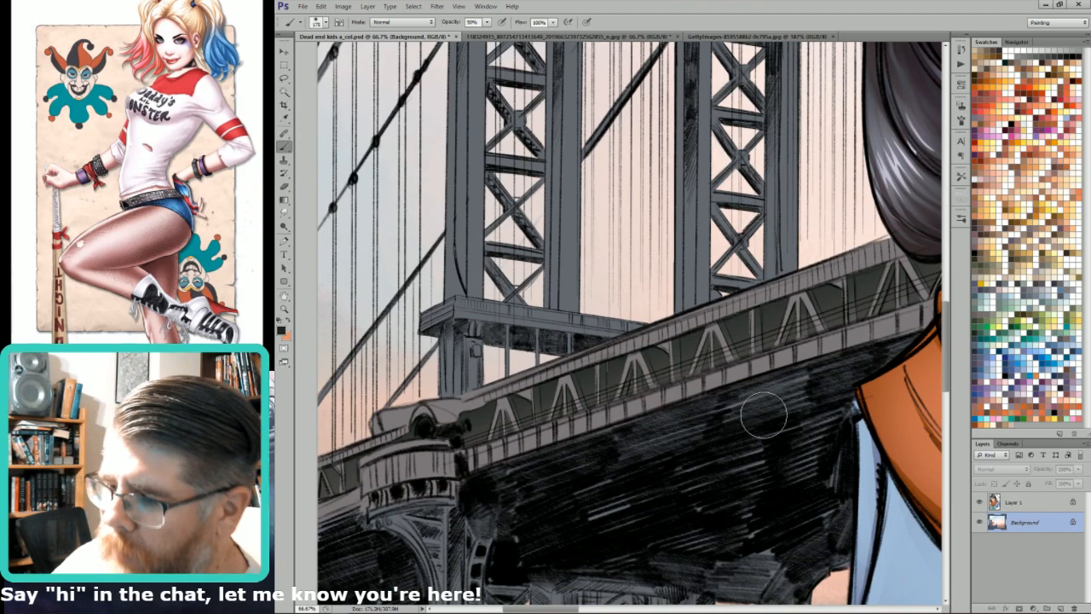
scroll(603, 322, up, 5)
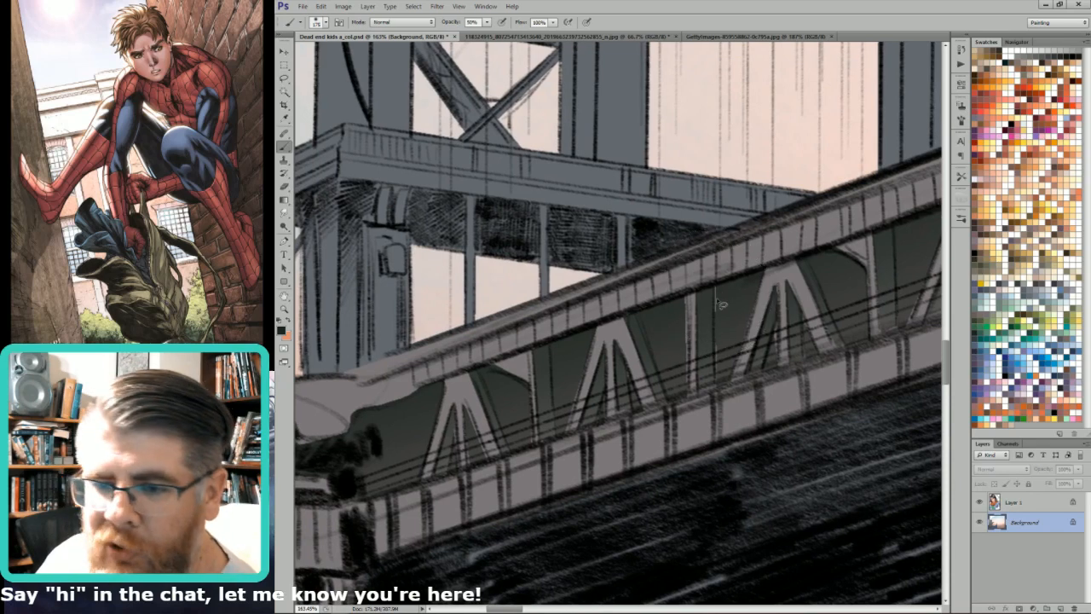
key(l)
mouse_move(716, 290)
mouse_down()
mouse_move(715, 383)
mouse_move(731, 369)
mouse_move(730, 379)
mouse_move(739, 295)
mouse_up()
key(r)
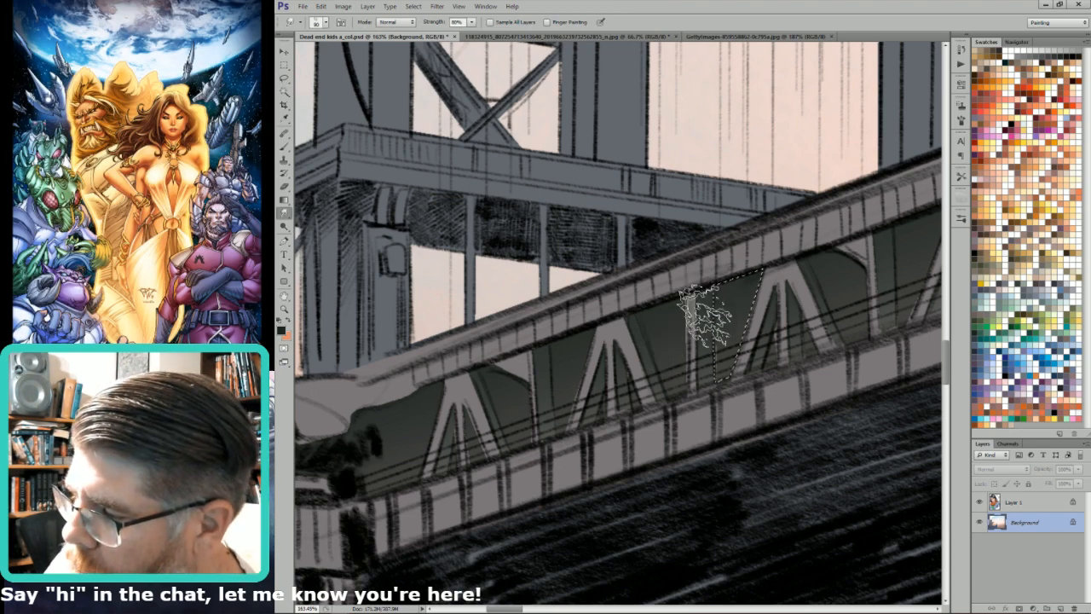
key(ctrl+d)
Step: Select the narrow gap inside the neighbouring truss triangle with the Lasso, and smudge its shading
key(l)
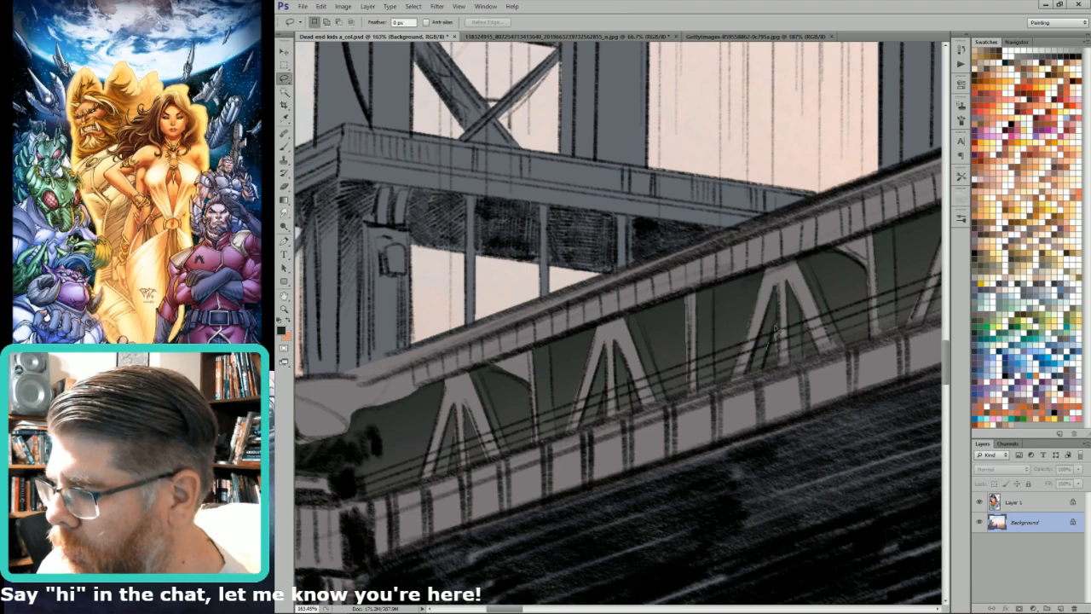
drag(779, 372, 776, 368)
key(r)
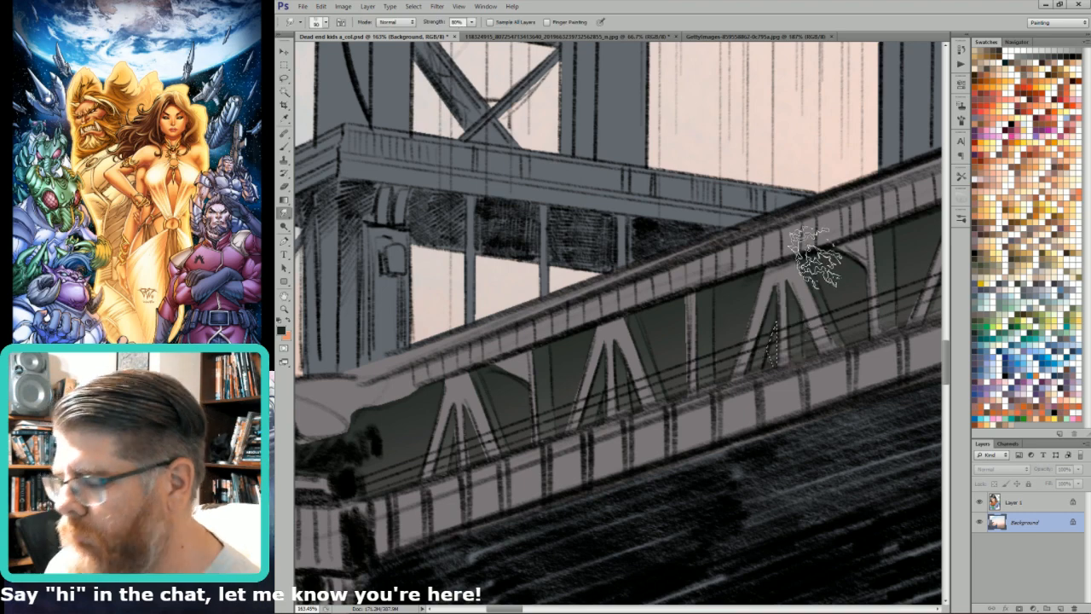
key(ctrl+minus)
key(ctrl+minus)
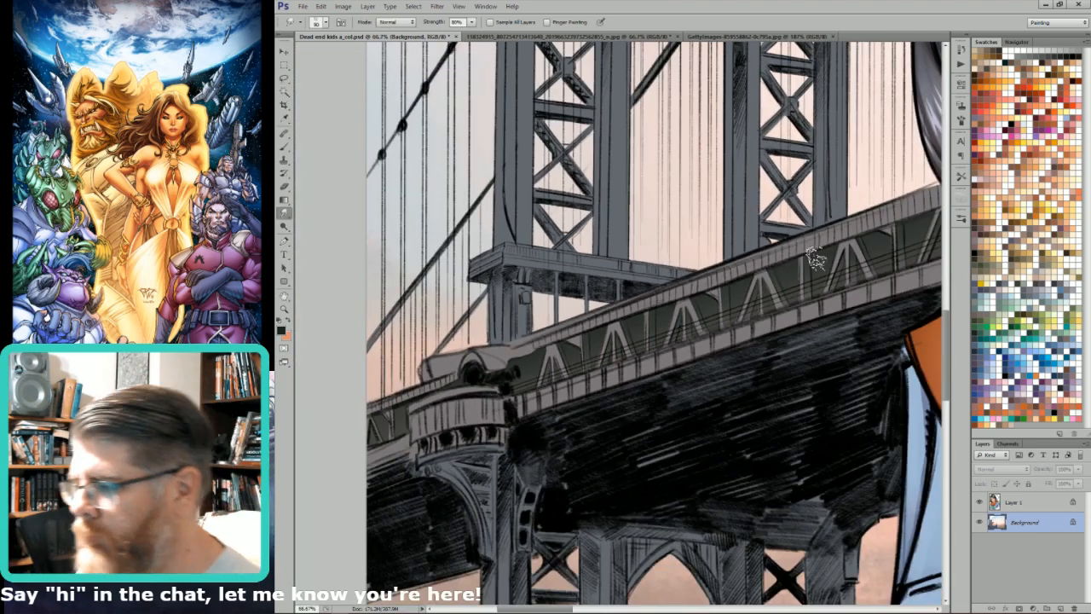
key(ctrl+minus)
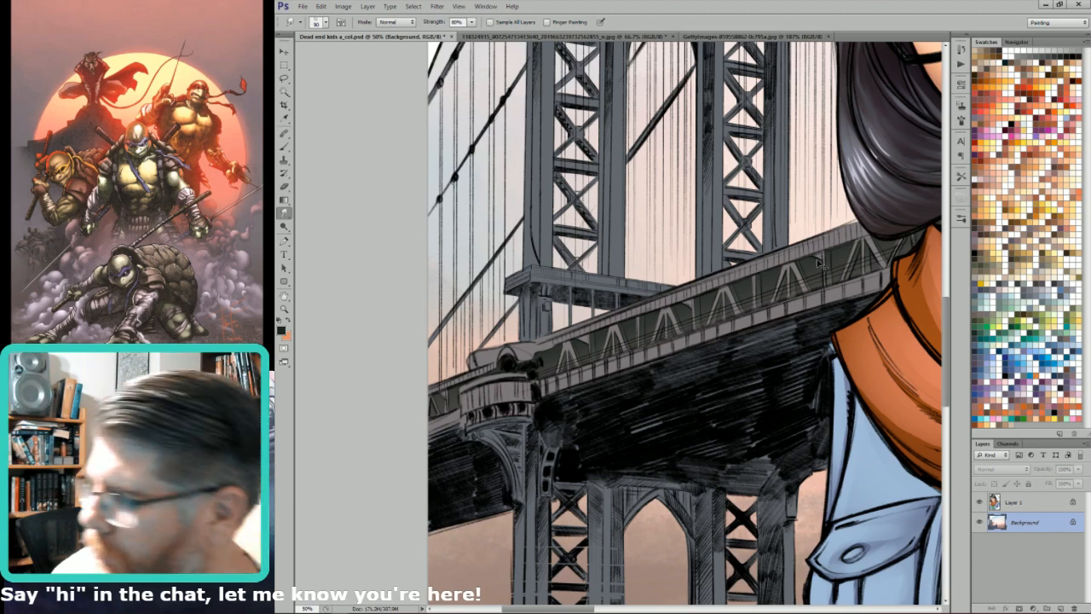
key(ctrl+minus)
key(ctrl+minus)
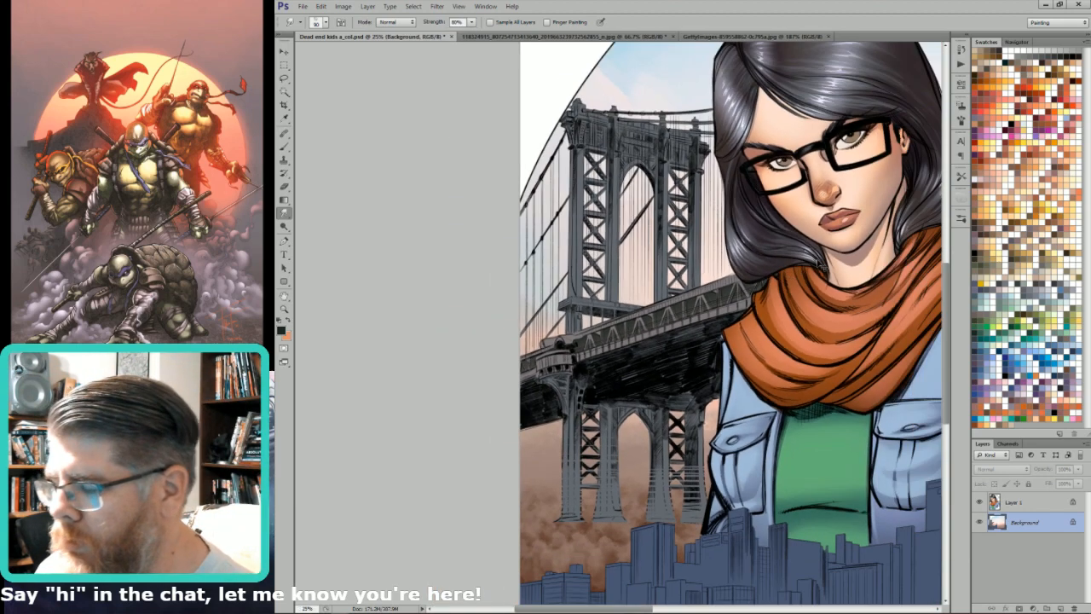
Step: Select the pillar side and the lower edge of the horizontal ledge at the foot of the bridge tower with the Lasso
key(l)
drag(714, 282, 722, 301)
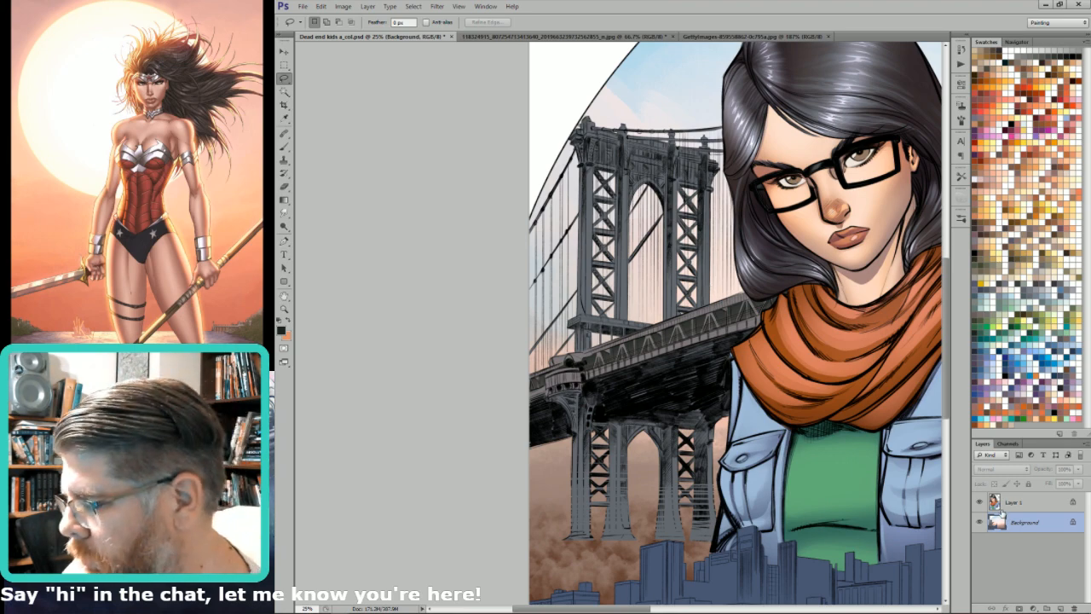
key(w)
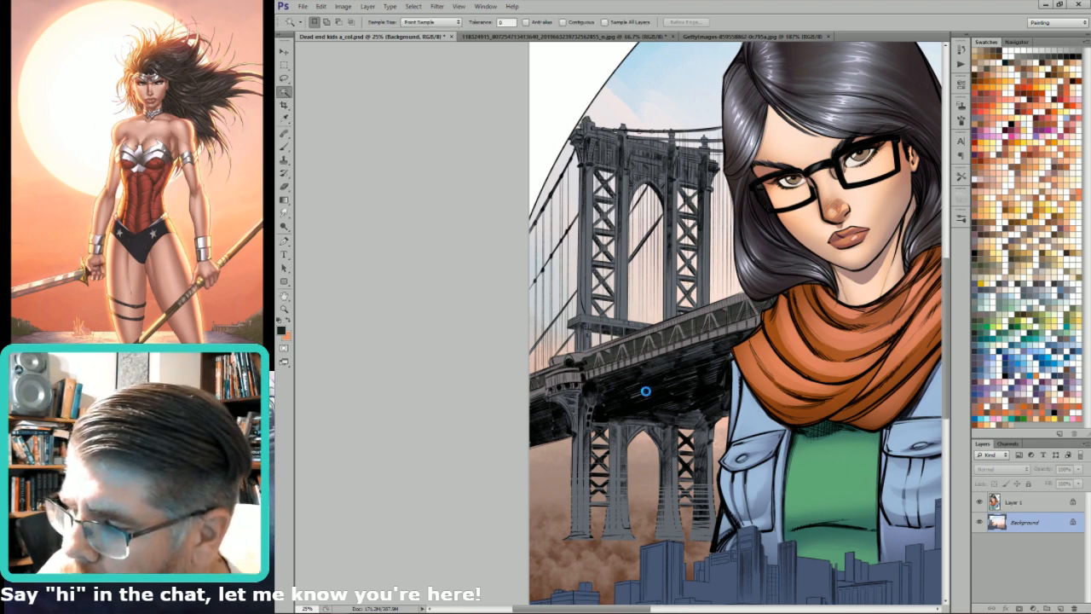
drag(663, 136, 484, 498)
key(l)
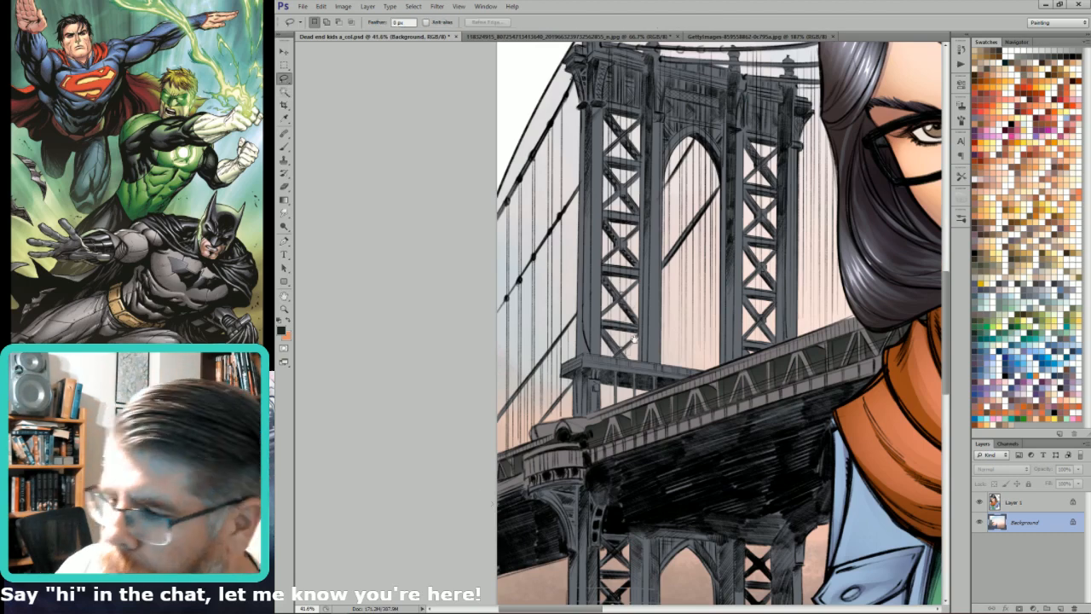
drag(627, 340, 675, 334)
drag(805, 194, 569, 509)
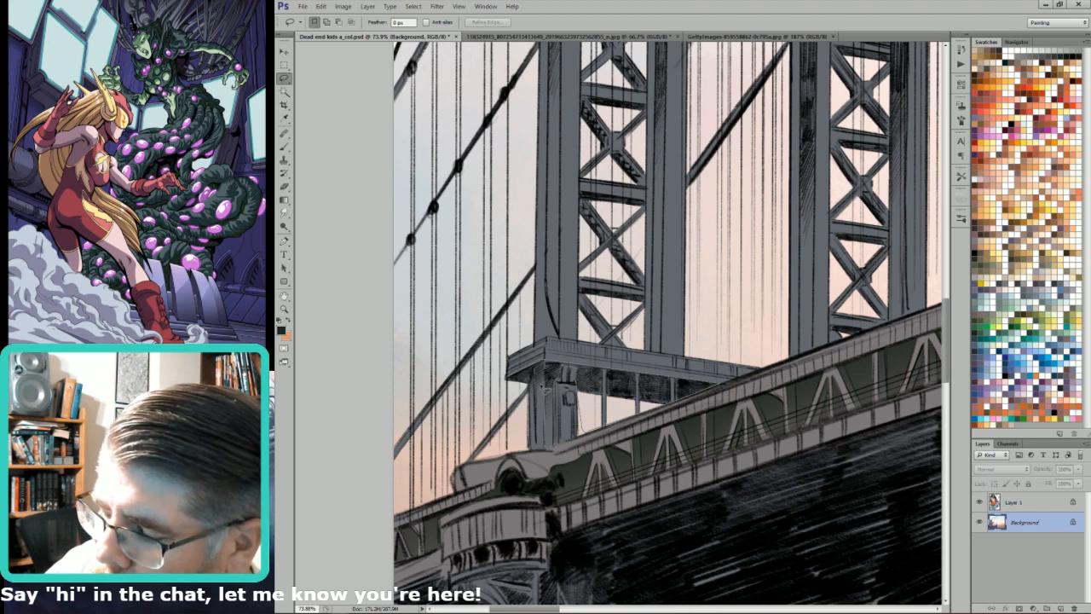
drag(532, 389, 494, 385)
mouse_move(573, 372)
mouse_down()
mouse_move(571, 393)
mouse_move(585, 373)
mouse_move(564, 382)
mouse_move(566, 449)
mouse_up()
drag(593, 408, 577, 371)
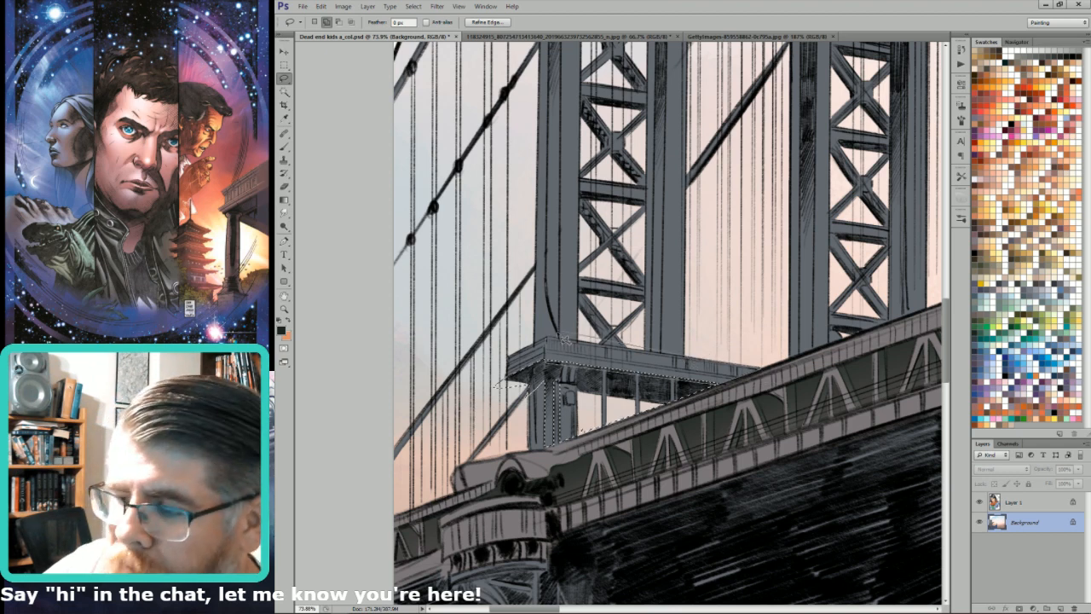
Step: Extend the selection along the ledge's upper edge to where it meets the bridge deck
drag(552, 341, 549, 340)
mouse_move(686, 354)
mouse_down()
mouse_move(759, 356)
mouse_move(757, 375)
mouse_up()
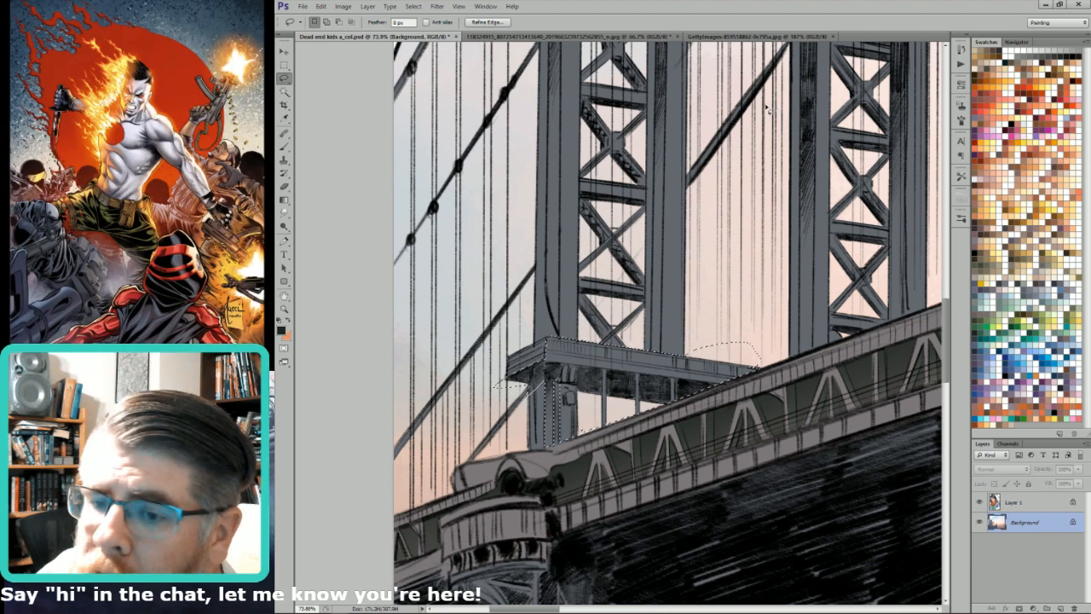
key(w)
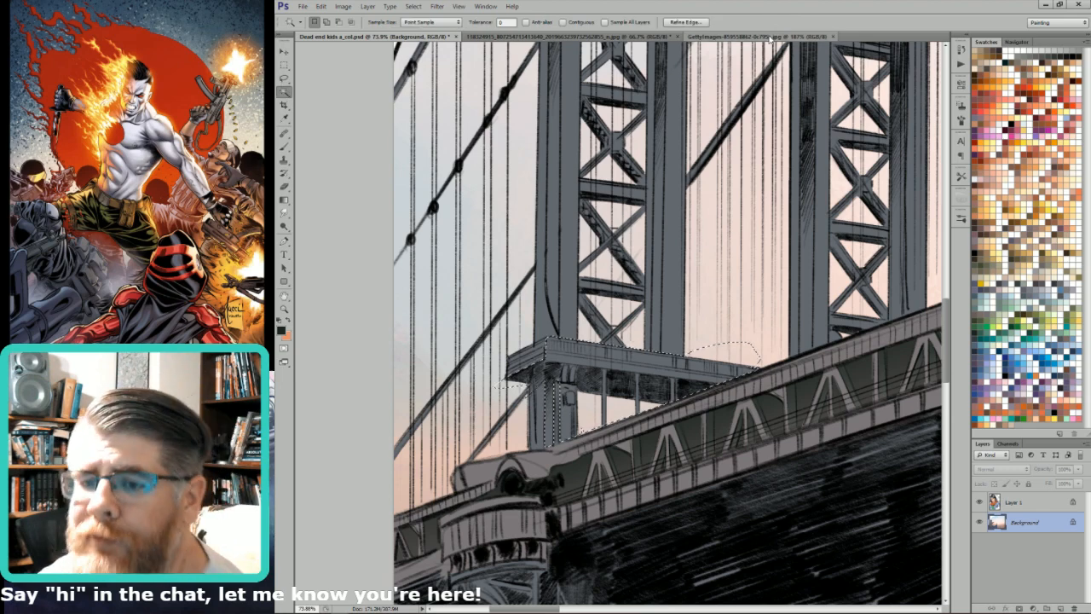
key(ctrl+minus)
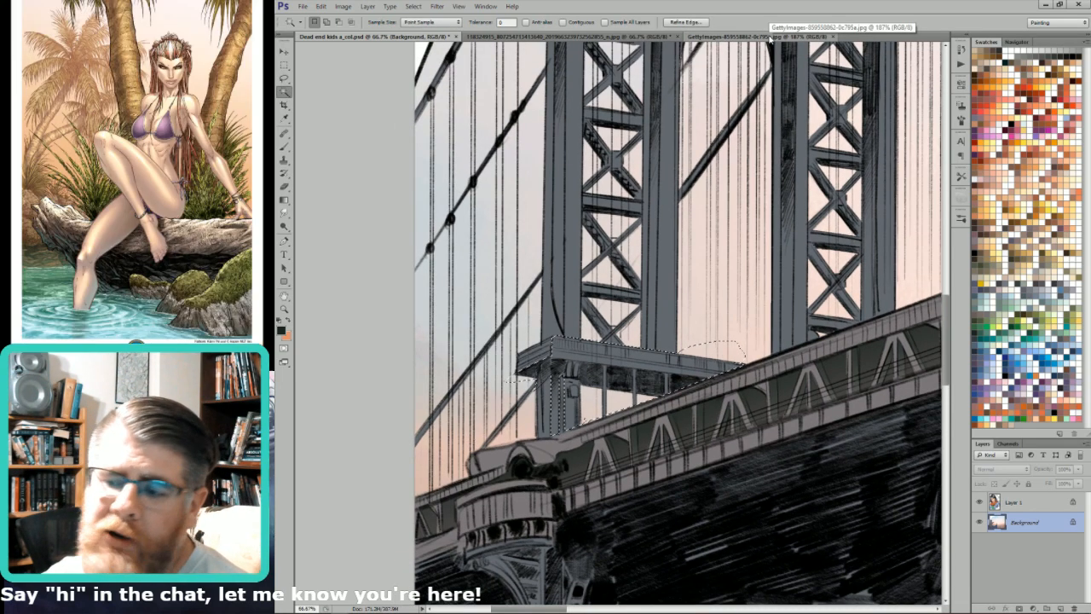
key(ctrl+minus)
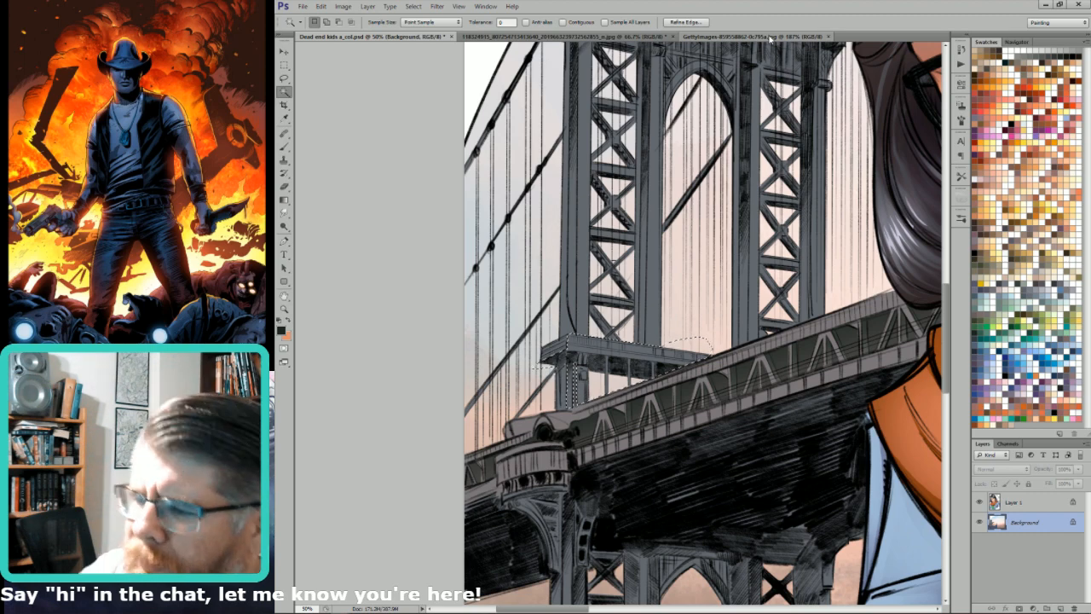
drag(624, 273, 731, 353)
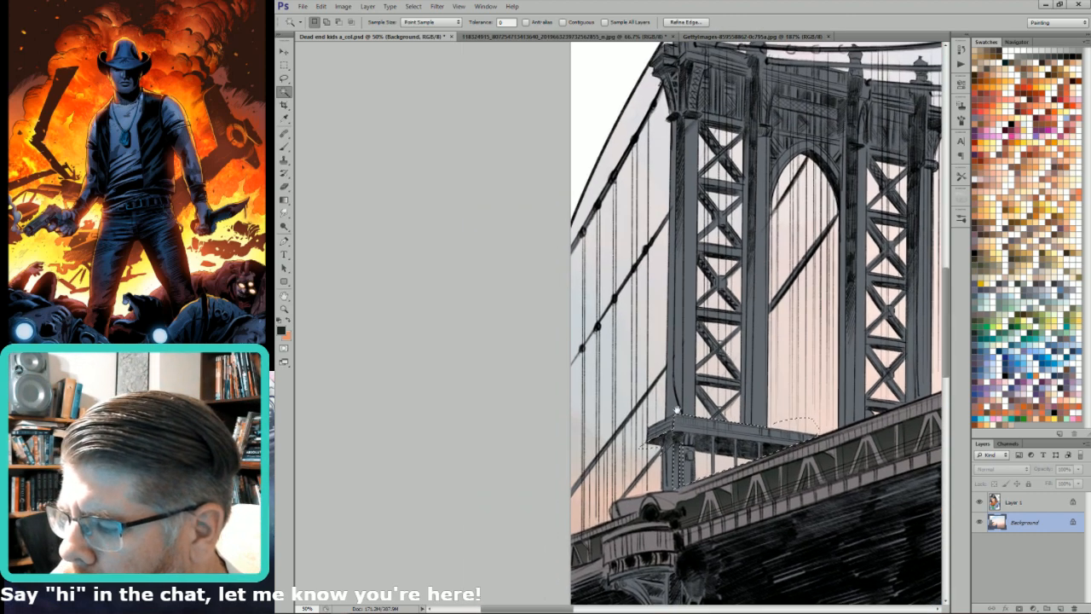
Step: Select the side face of the tower's outermost pillar with the Lasso, from its capital down to the ledge
key(l)
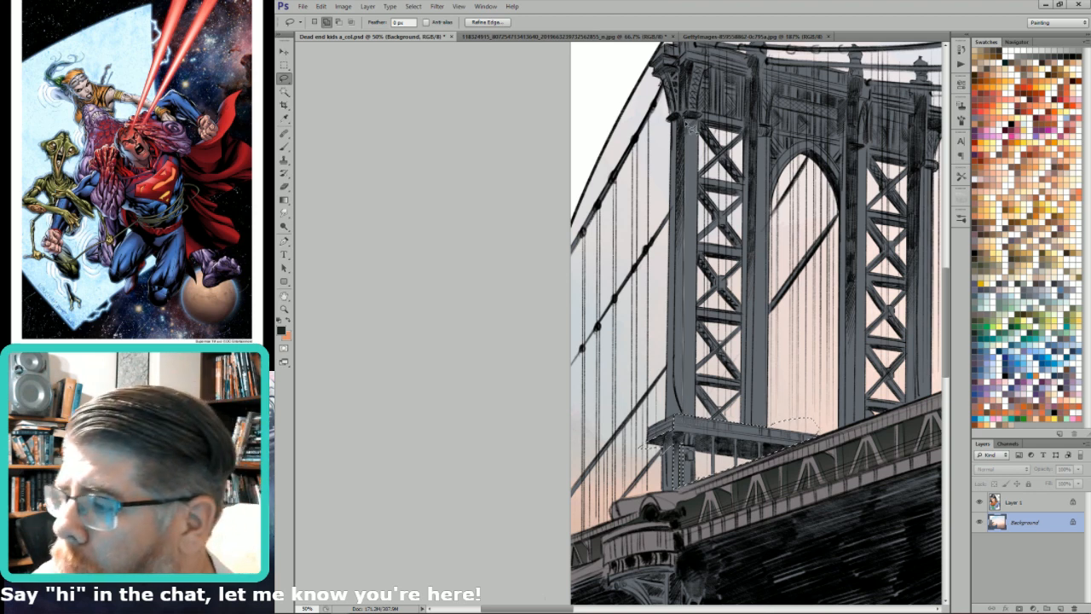
drag(691, 123, 700, 421)
drag(705, 263, 738, 348)
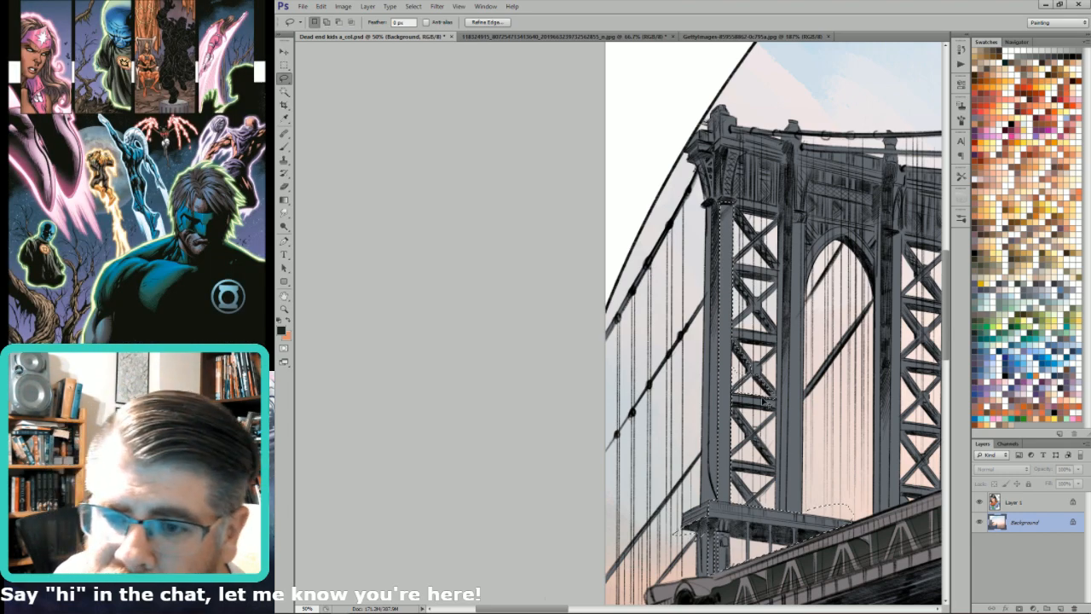
Step: Extend the Lasso selection around the rest of the bridge tower, over its top and down to the deck
key(shift)
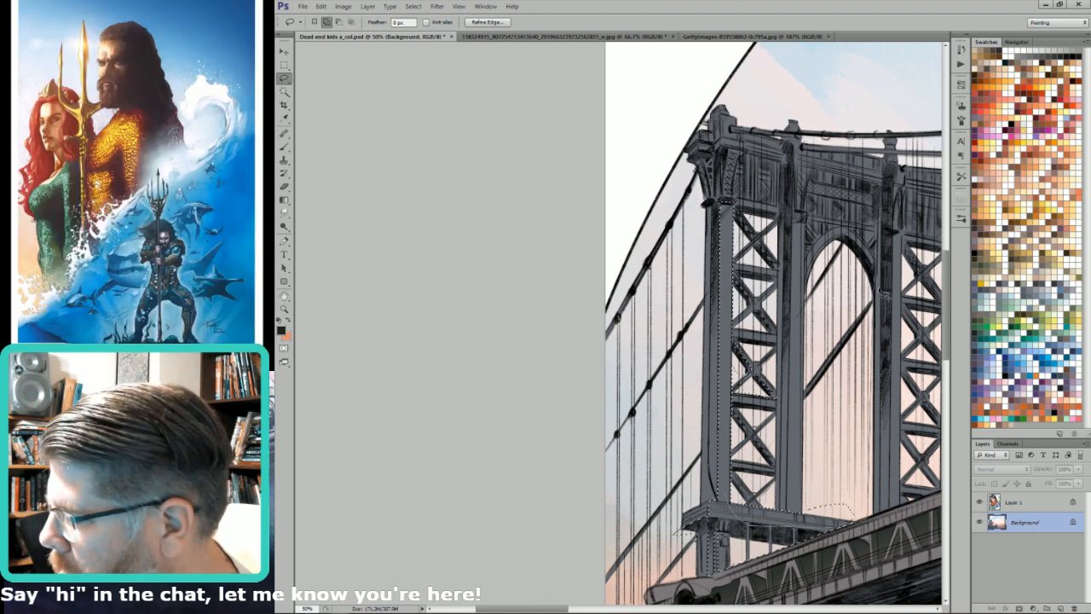
scroll(903, 503, right, 3)
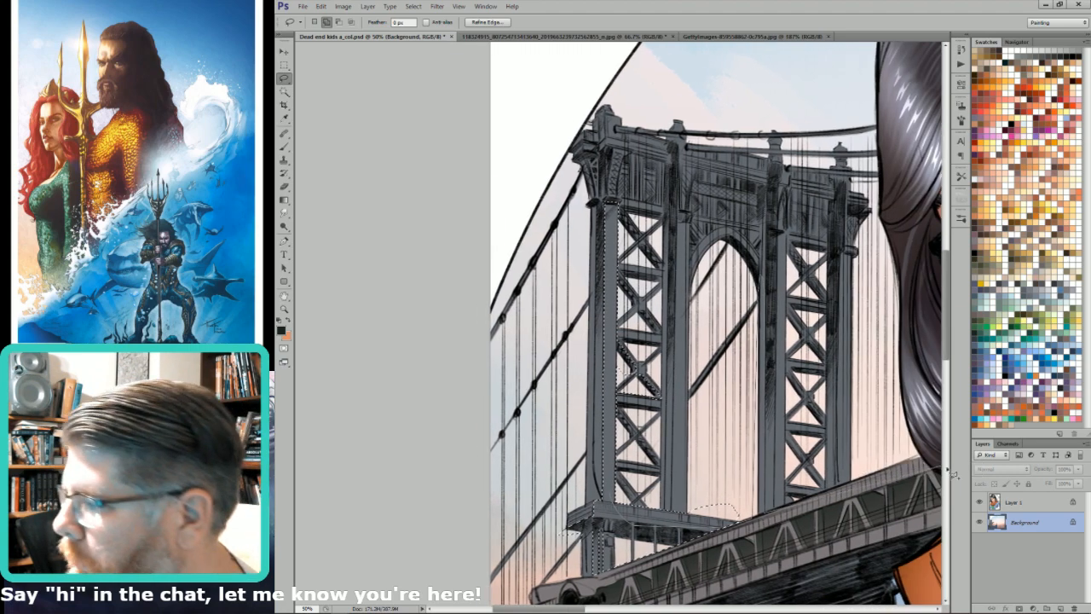
mouse_move(947, 470)
mouse_down()
mouse_move(879, 472)
mouse_move(846, 475)
mouse_move(845, 485)
mouse_move(858, 317)
mouse_move(826, 139)
mouse_up()
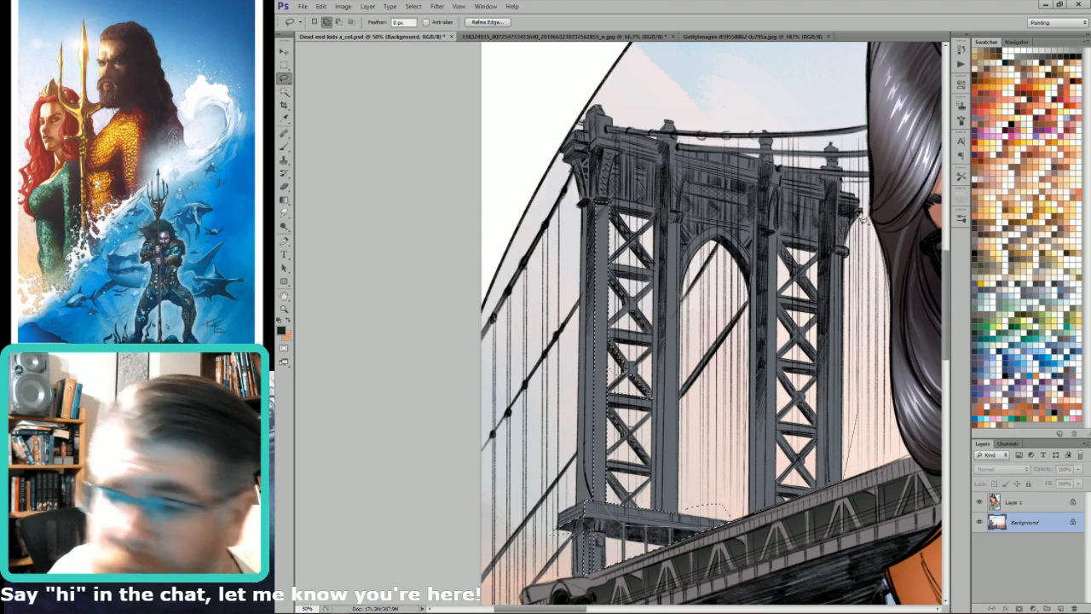
mouse_move(868, 100)
mouse_down()
mouse_move(601, 100)
mouse_move(604, 153)
mouse_up()
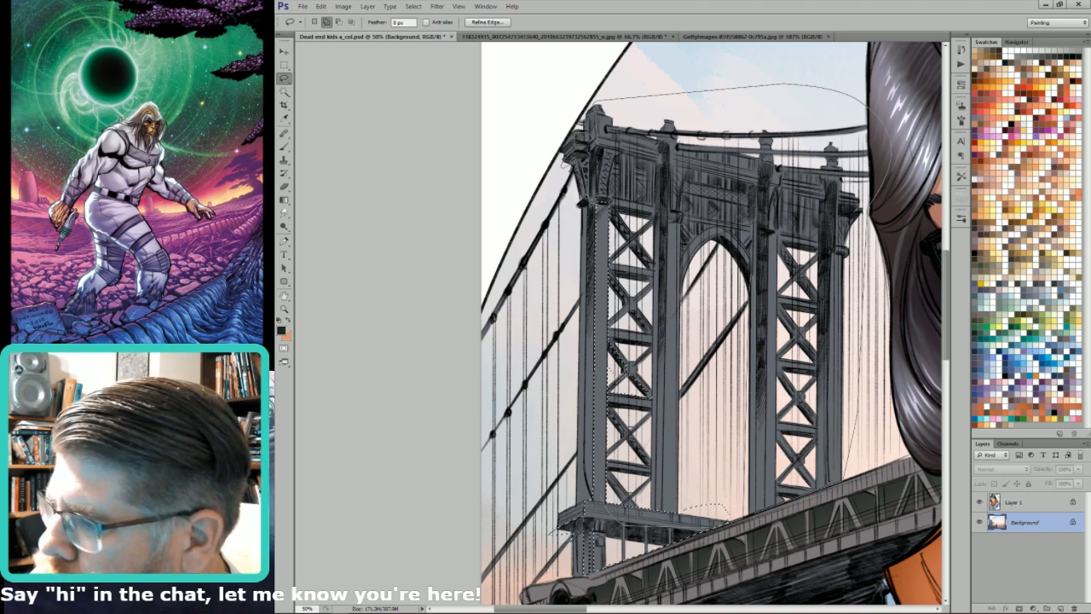
click(588, 208)
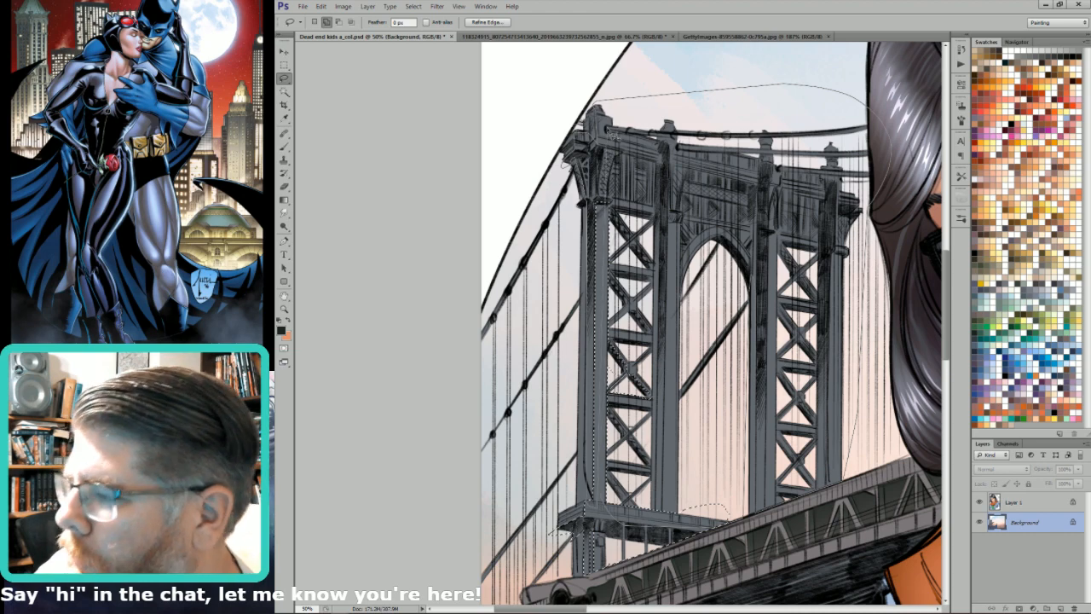
click(594, 101)
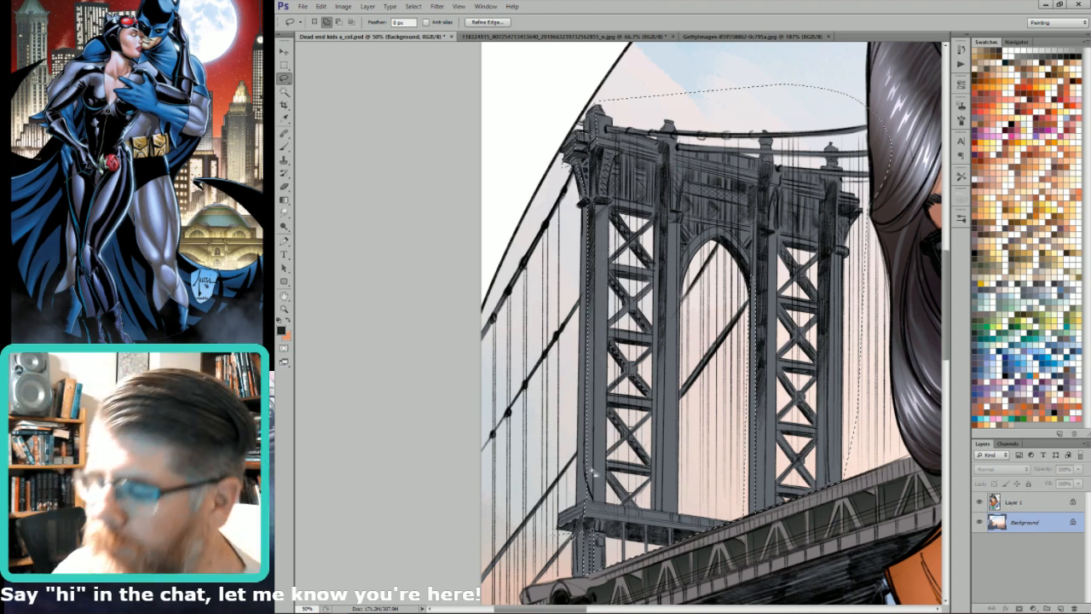
Step: Restrict the selection to the bridge tower's flat colour with the Magic Wand, and show the line art again
key(shift)
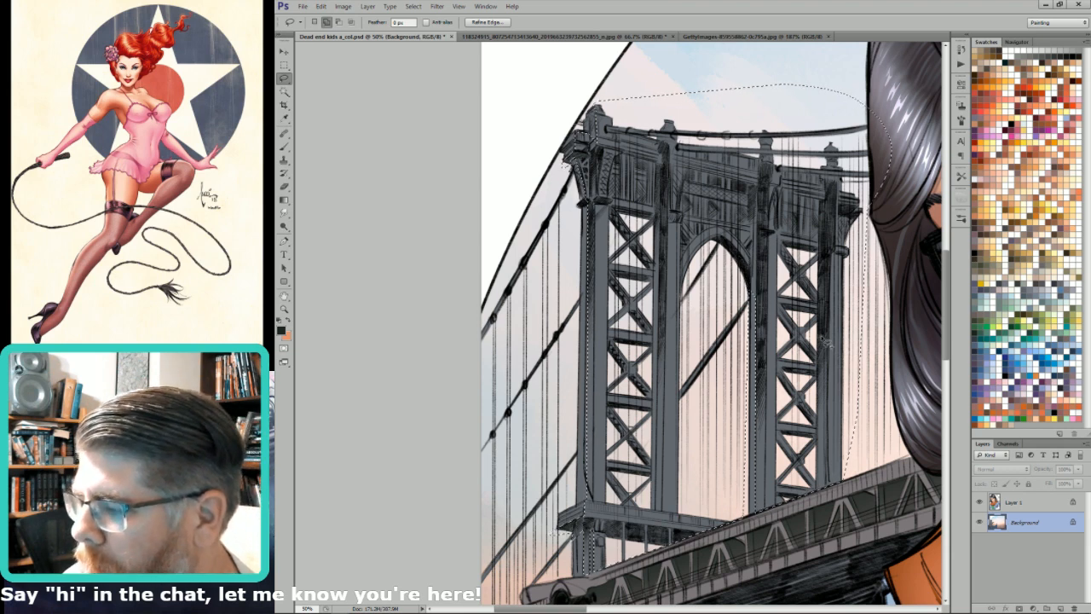
key(shift)
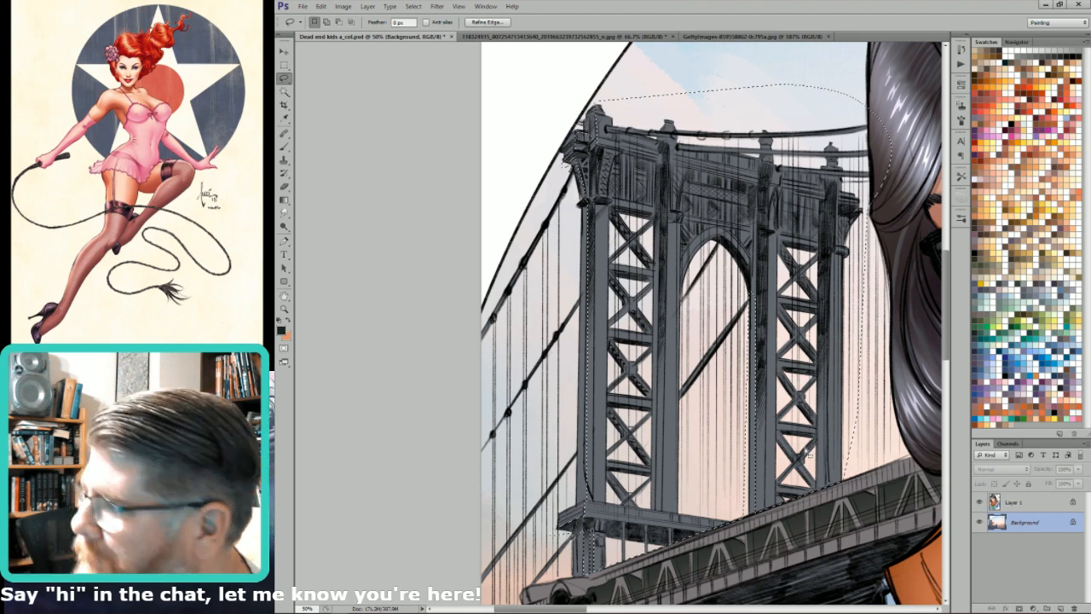
key(w)
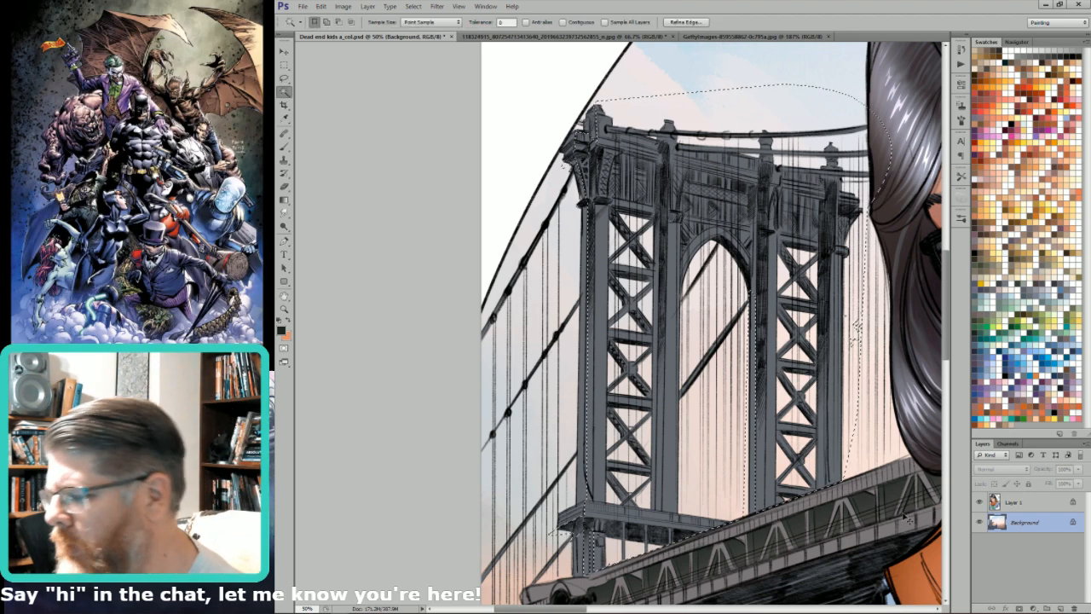
key(ctrl+7)
key(ctrl+2)
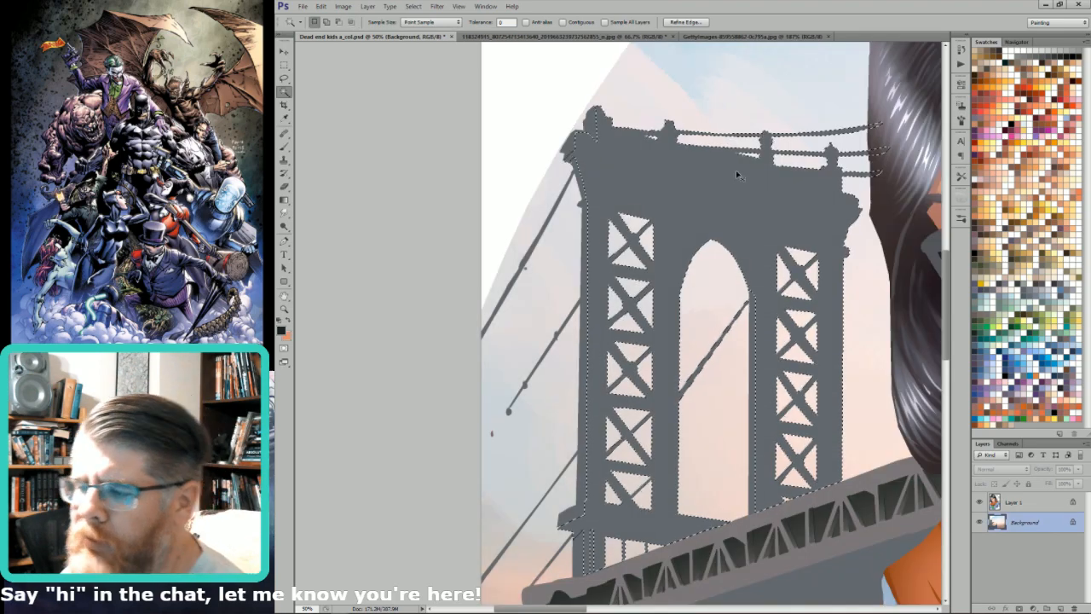
key(ctrl+minus)
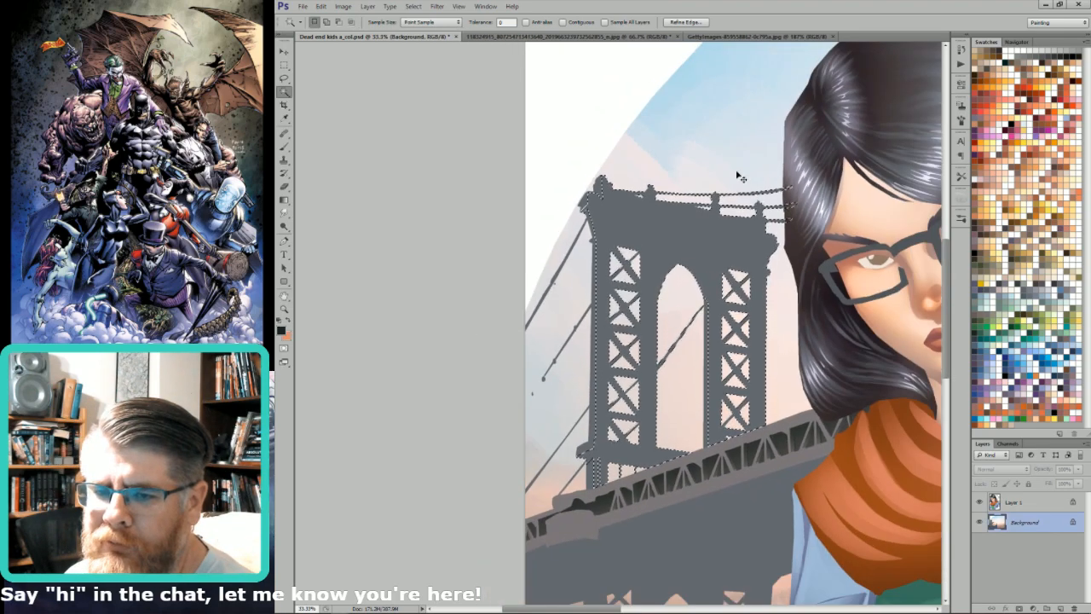
key(ctrl+6)
key(ctrl+2)
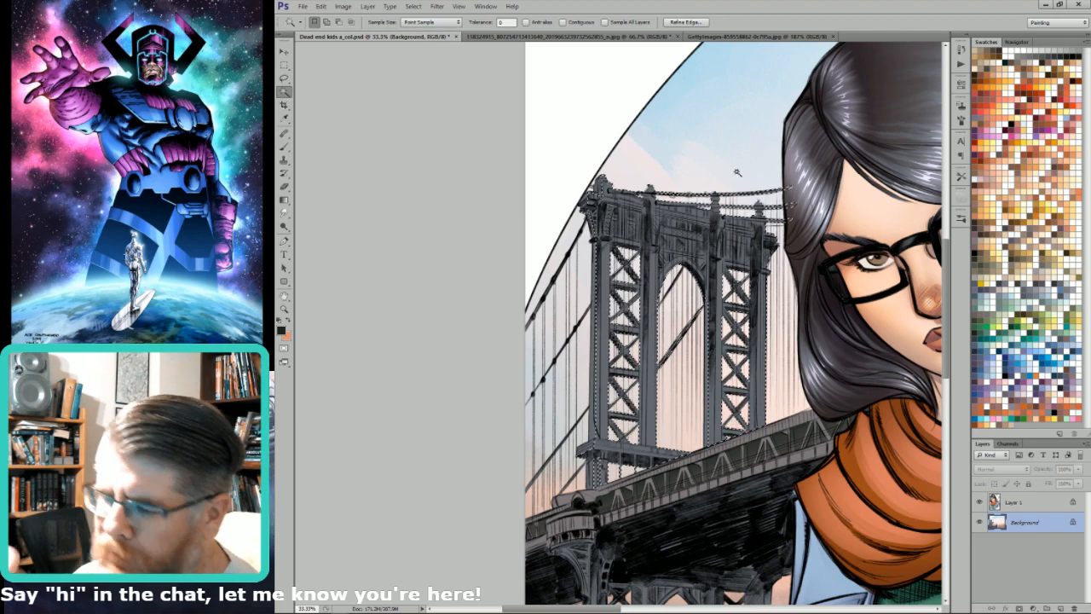
Step: Subtract the side face of the tower's second pillar, next to the lattice, from the selection with the Lasso
key(l)
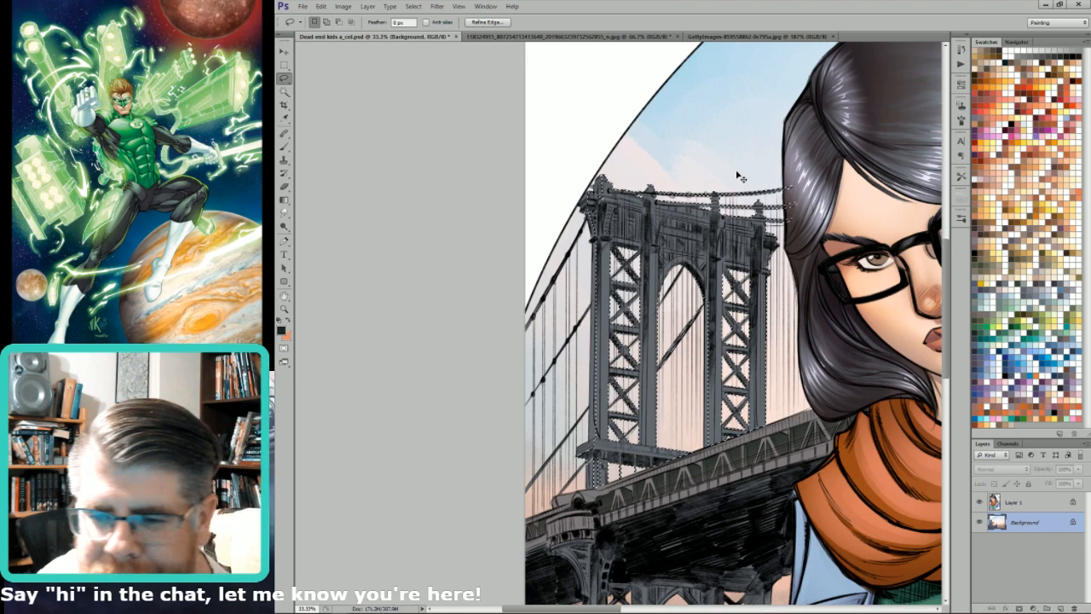
key(alt)
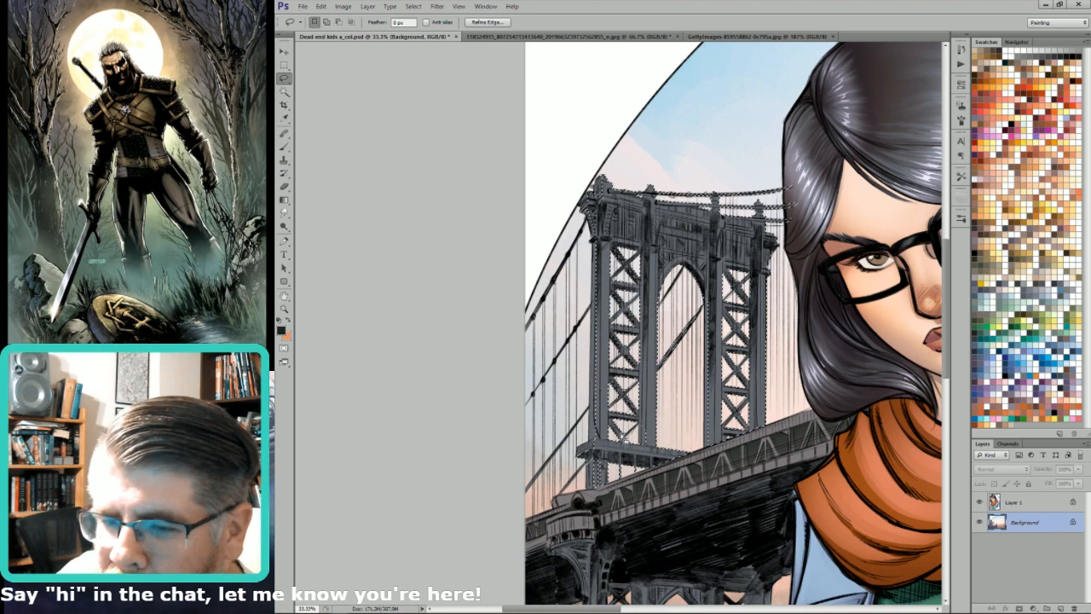
key(alt)
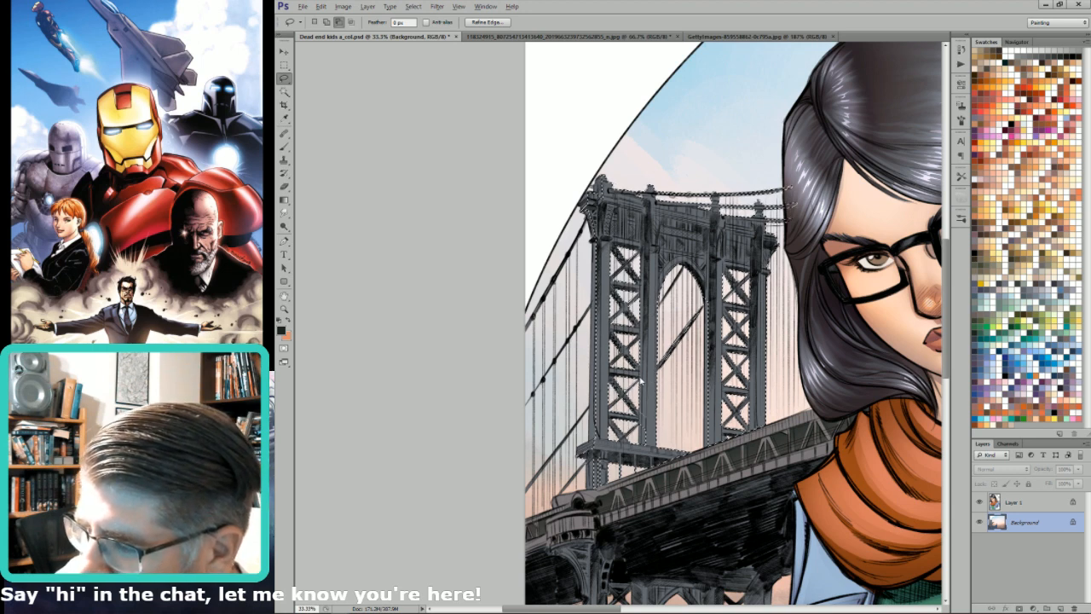
key(shift)
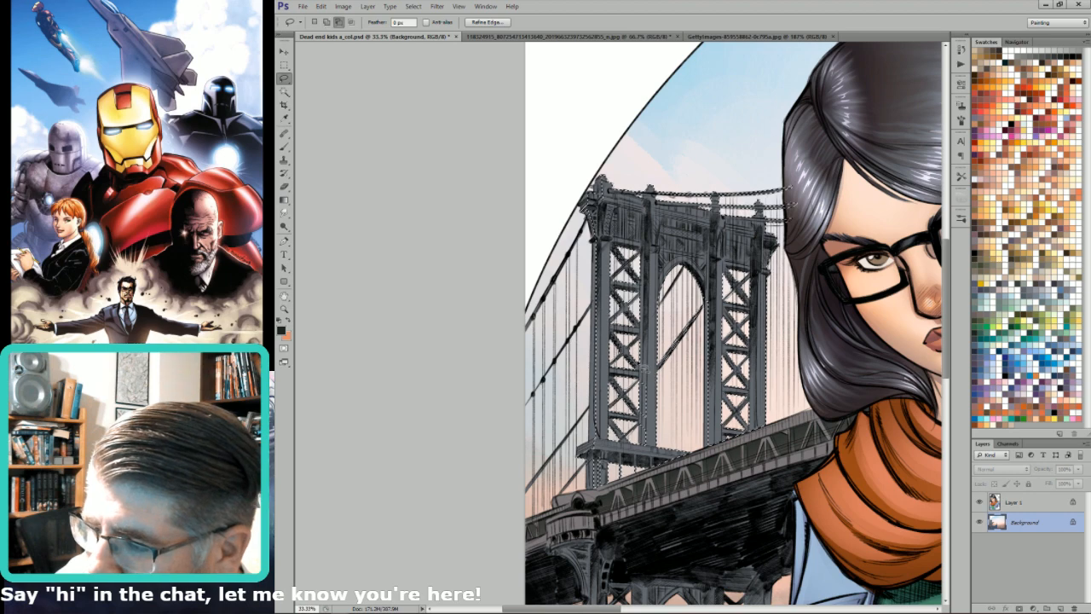
key(alt)
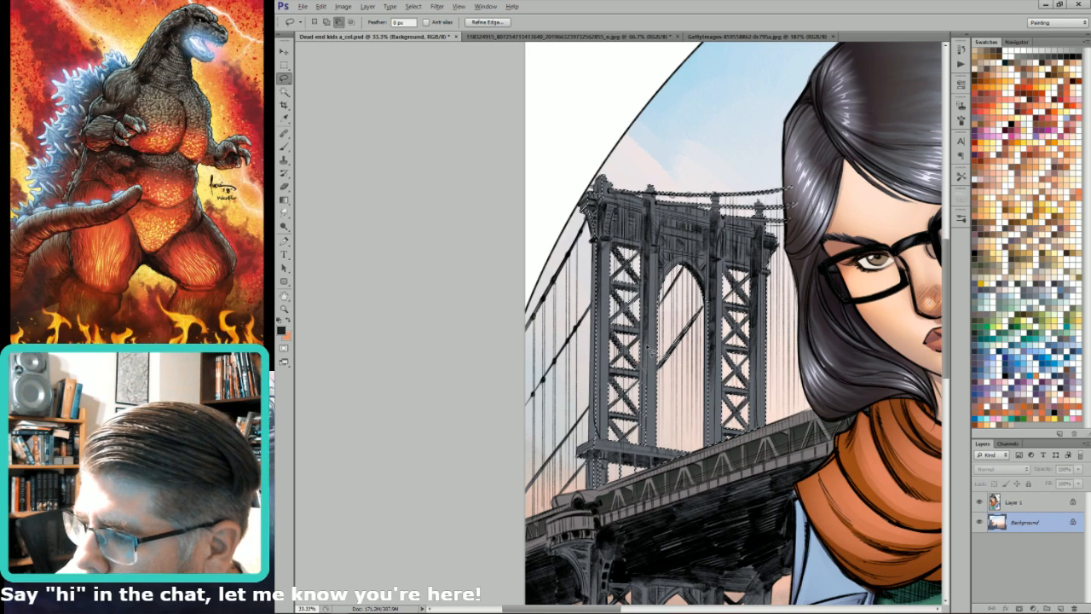
key(shift)
key(w)
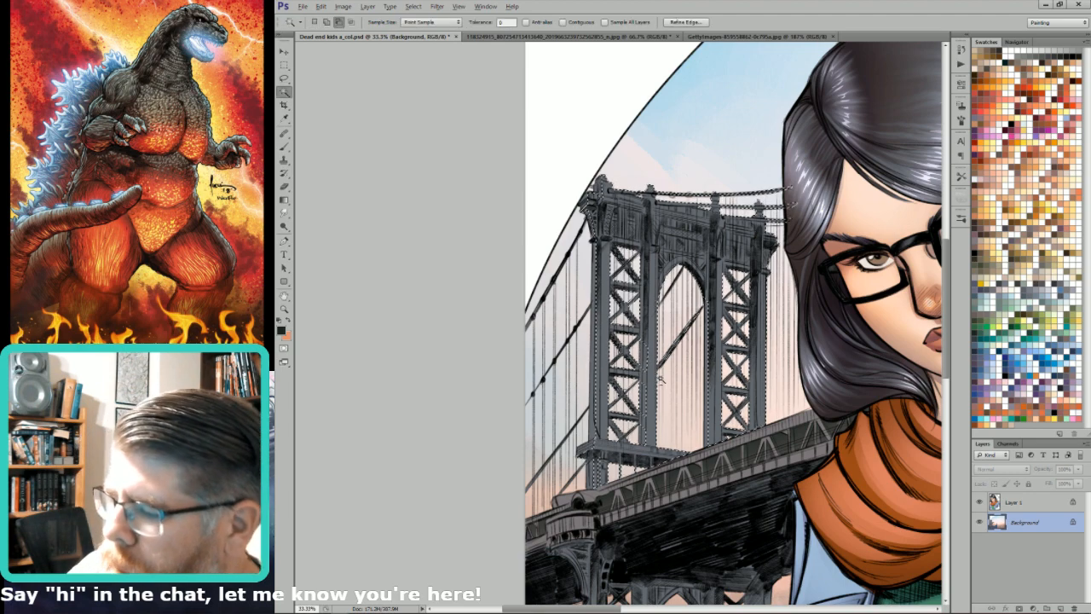
Step: Add the underside of the bridge deck and the support legs below it to the selection with the Lasso
mouse_move(748, 556)
mouse_down()
mouse_move(510, 317)
mouse_move(750, 317)
mouse_up()
key(l)
key(shift)
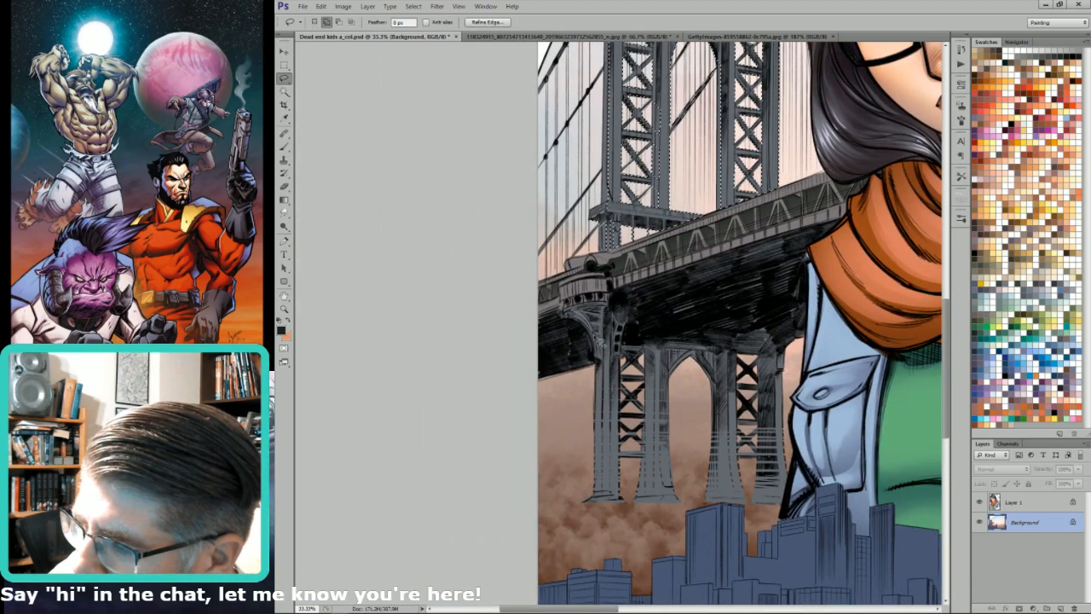
mouse_move(604, 371)
mouse_down()
mouse_move(611, 498)
mouse_move(595, 483)
mouse_move(609, 494)
mouse_move(604, 517)
mouse_move(707, 498)
mouse_move(783, 526)
mouse_move(757, 541)
mouse_move(815, 533)
mouse_move(865, 439)
mouse_move(875, 301)
mouse_move(871, 264)
mouse_move(811, 221)
mouse_move(834, 255)
mouse_move(862, 228)
mouse_up()
mouse_move(752, 245)
mouse_down()
mouse_move(612, 290)
mouse_move(599, 498)
mouse_up()
key(w)
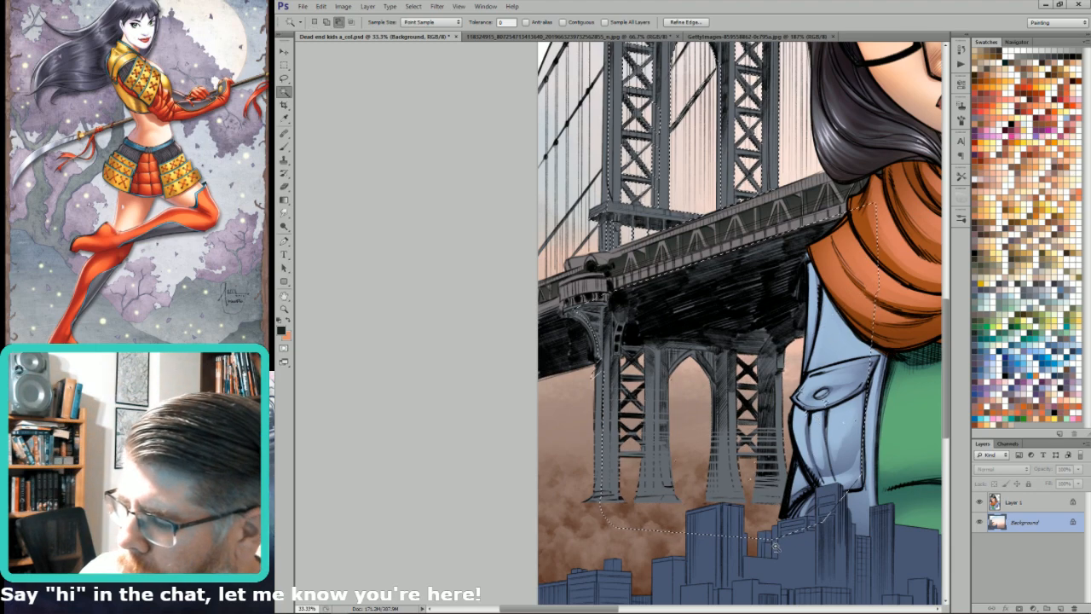
Step: Intersect the selection with the bridge's flat tone in the Alpha 2 channel, and return to the colour view
key(ctrl+6)
alt+shift+click(726, 304)
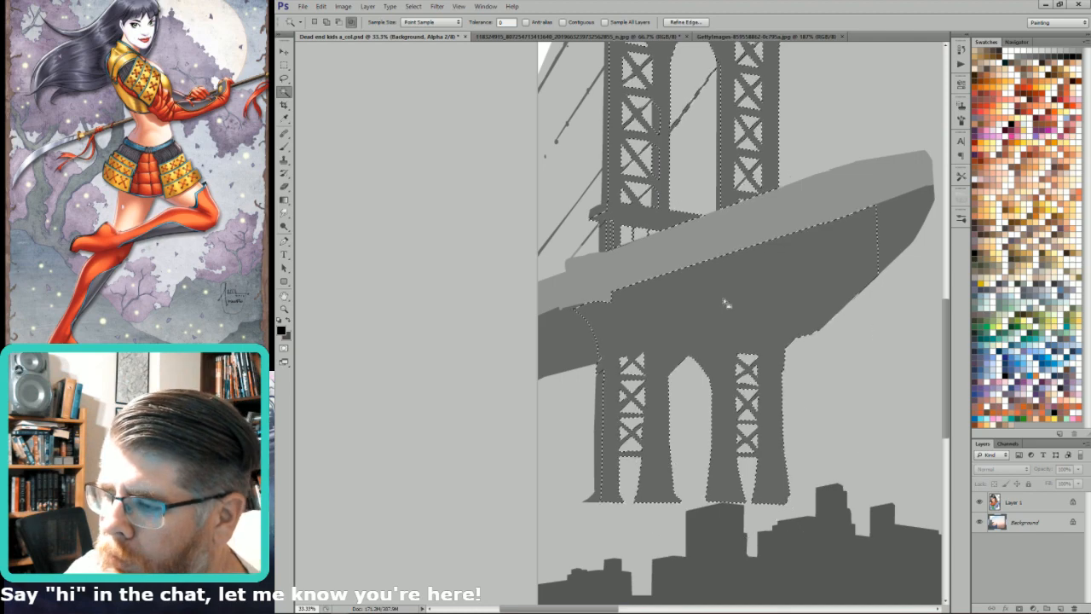
key(ctrl+2)
key(ctrl+minus)
key(ctrl+minus)
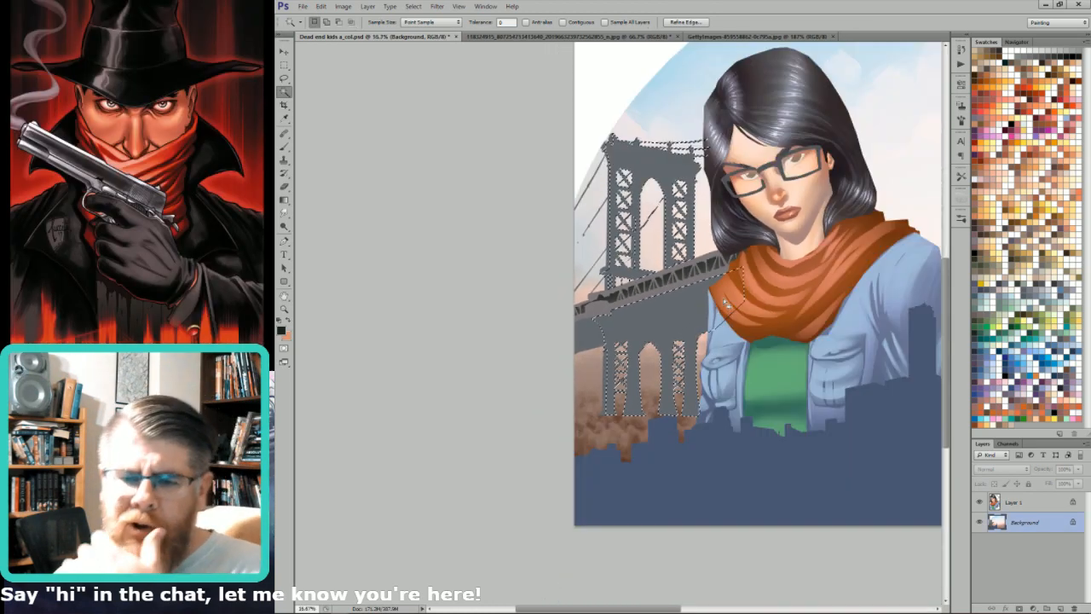
Step: Hide the selection edges and ready the Gradient tool with a dark grey colour for shading the selected bridge parts
key(ctrl+6)
key(grave)
key(ctrl+2)
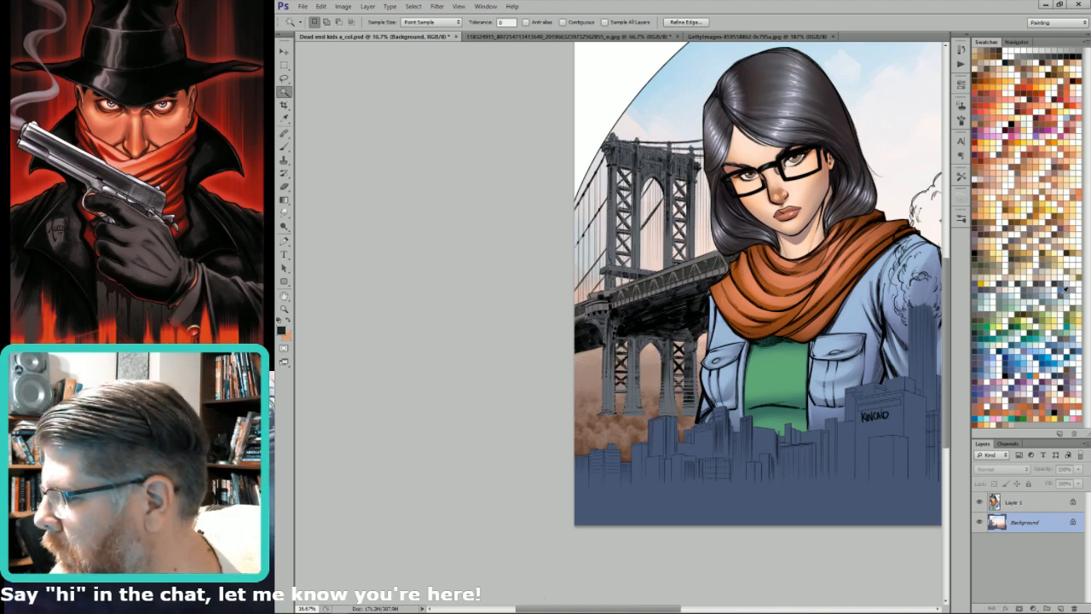
key(g)
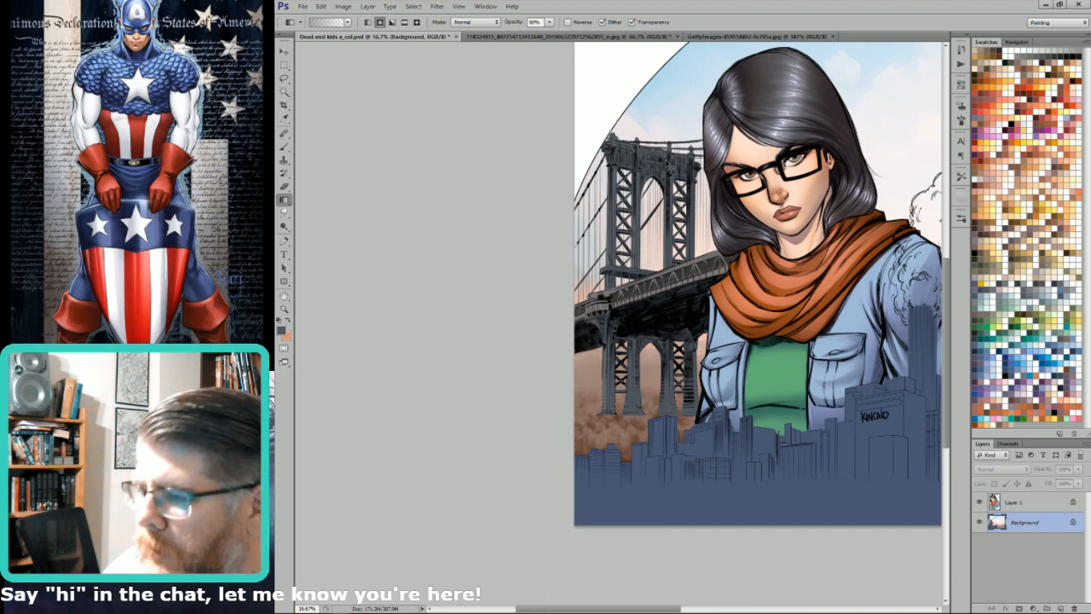
Step: Invert the selection within the bridge's flat colour, and subtract the deck underside beside the outer support leg with the Lasso
key(w)
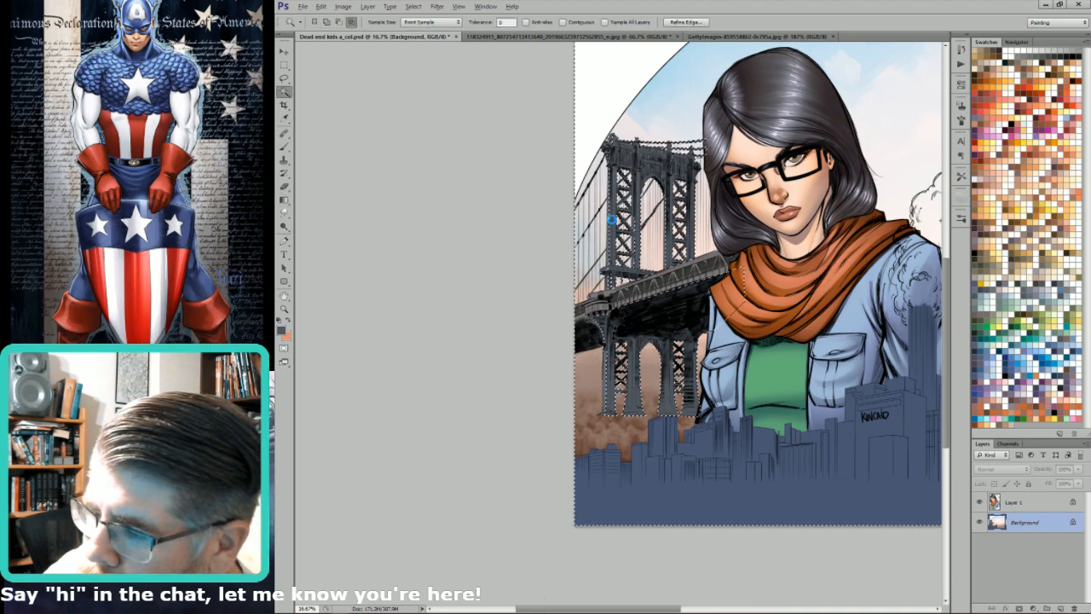
key(ctrl+d)
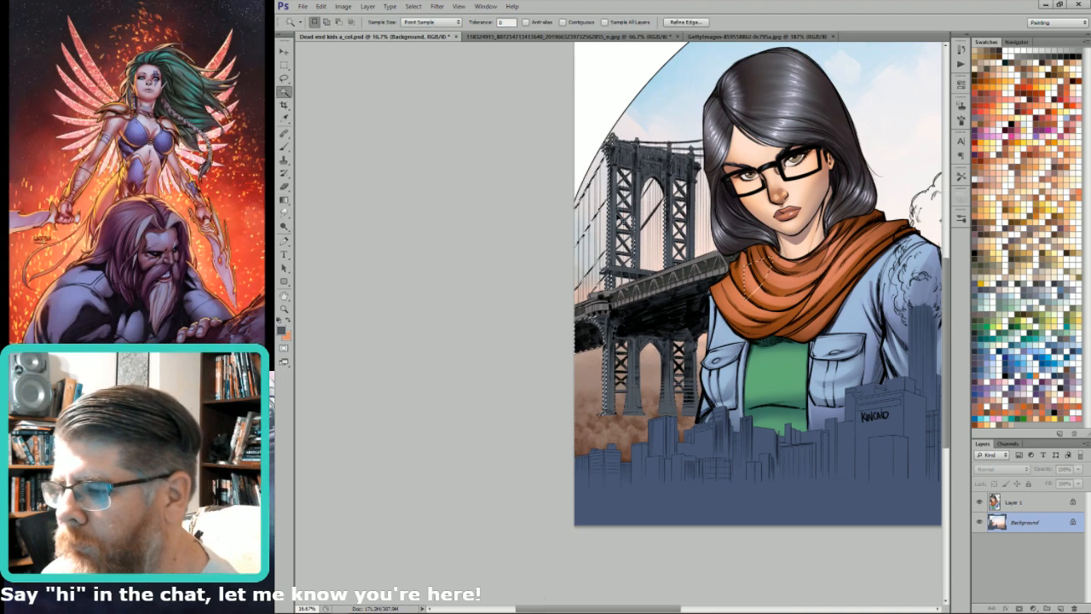
key(l)
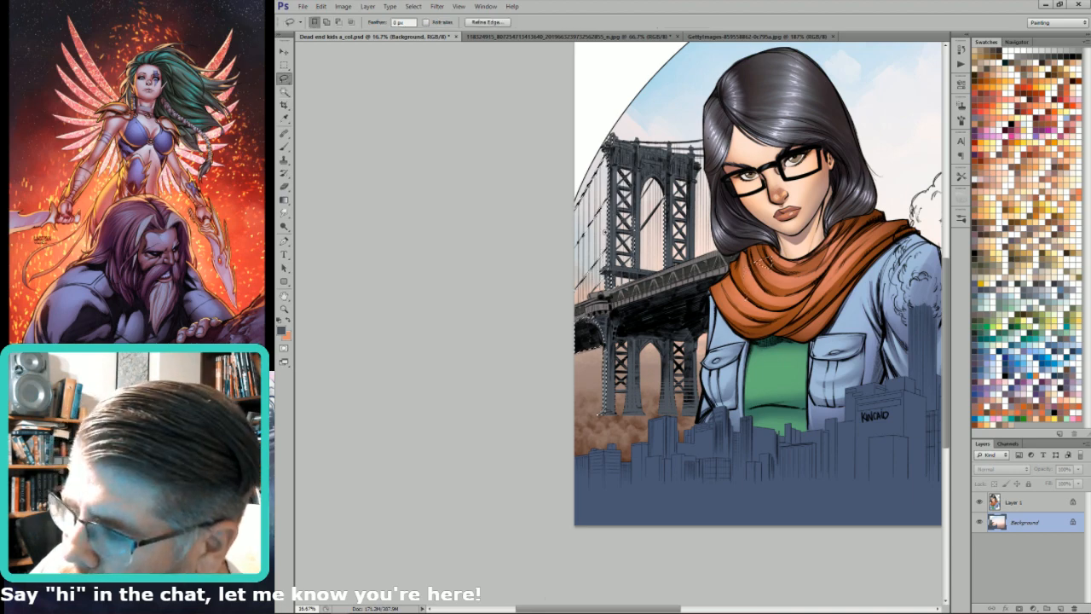
scroll(583, 377, up, 3)
drag(582, 378, 584, 380)
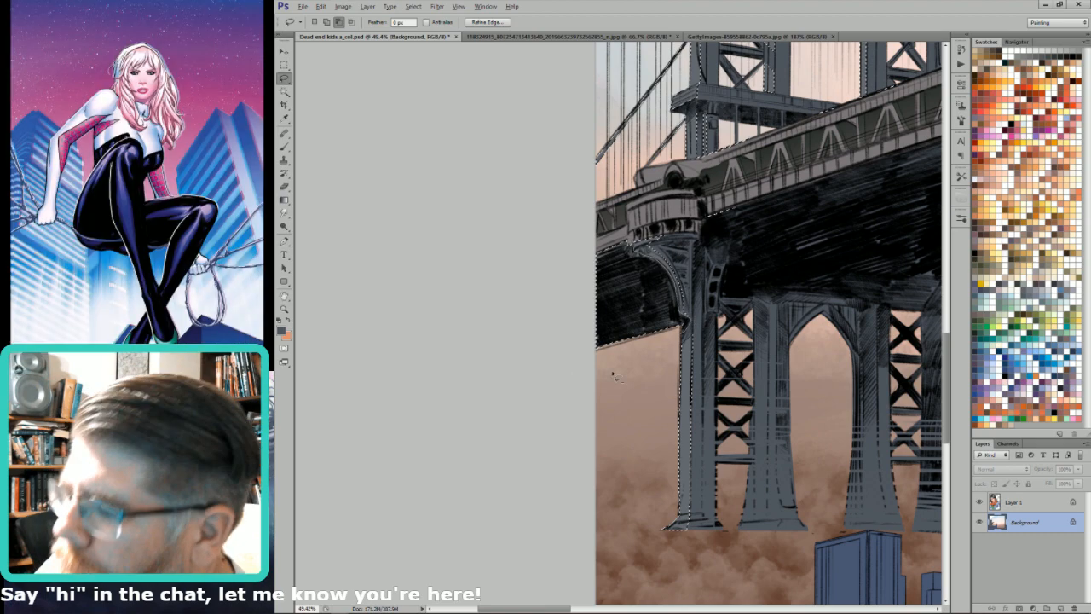
drag(645, 358, 583, 259)
drag(790, 265, 848, 462)
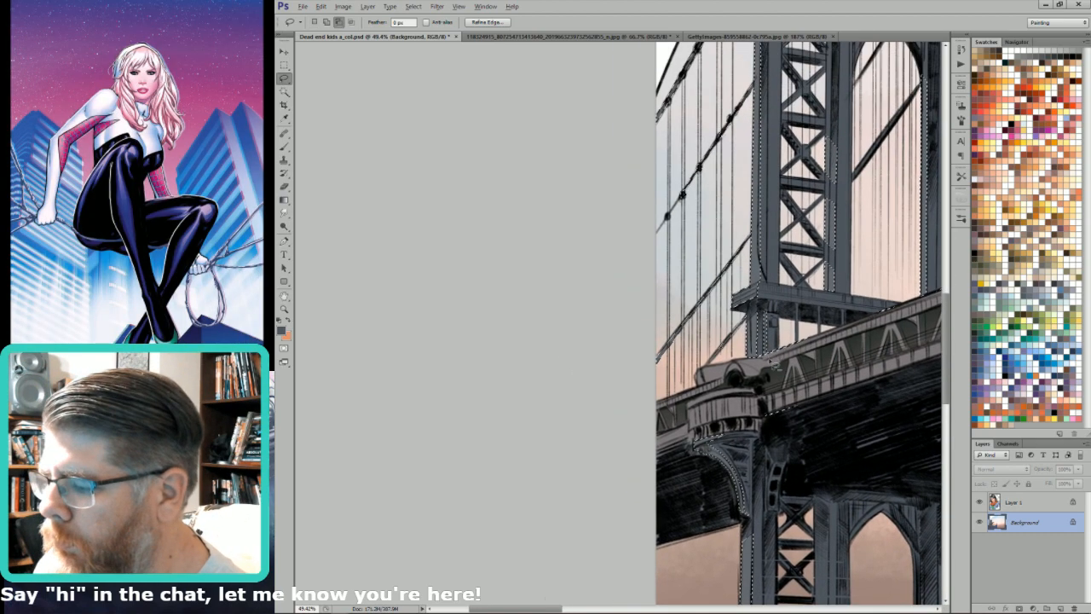
drag(851, 413, 800, 439)
key(ctrl+d)
key(ctrl+minus)
key(ctrl+minus)
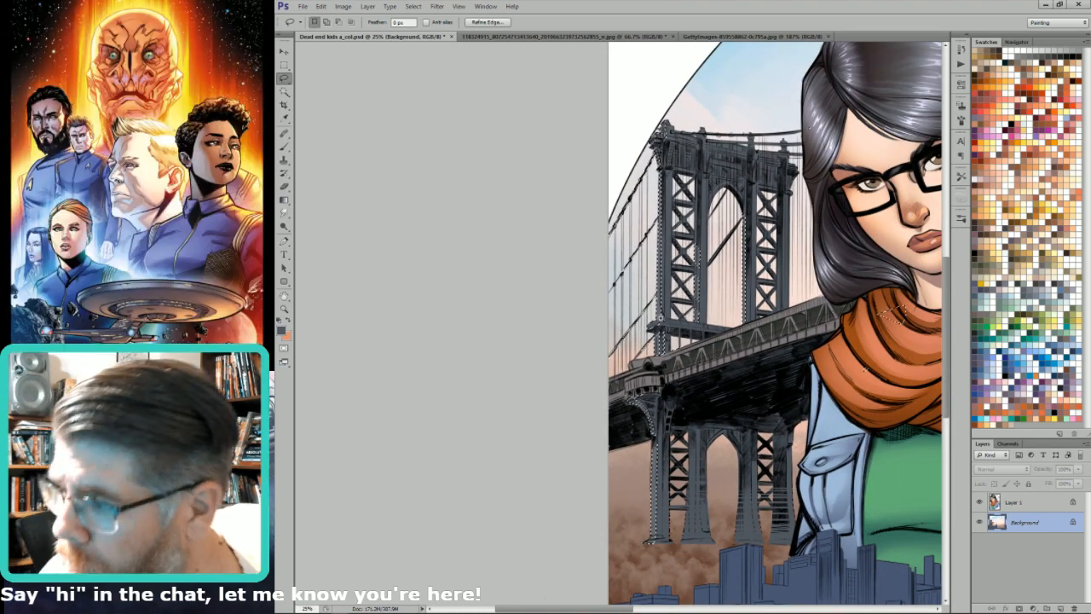
Step: Subtract the suspension cables beside the tower from the selection with the Lasso
scroll(610, 287, up, 6)
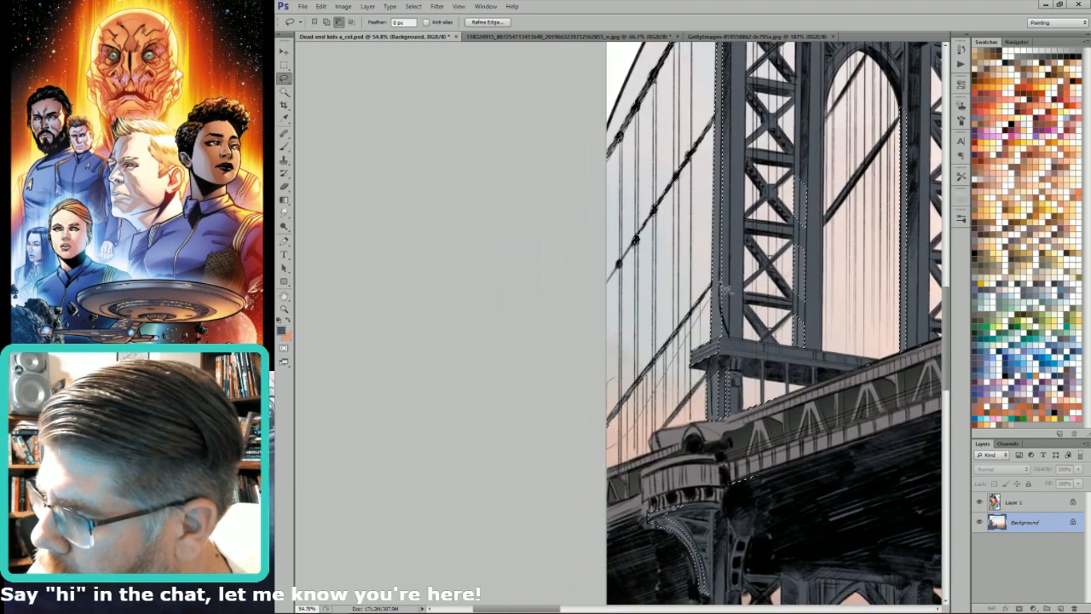
mouse_move(582, 268)
mouse_down()
mouse_move(676, 200)
mouse_move(699, 156)
mouse_move(703, 166)
mouse_move(706, 13)
mouse_move(710, 98)
mouse_move(701, 75)
mouse_move(612, 130)
mouse_up()
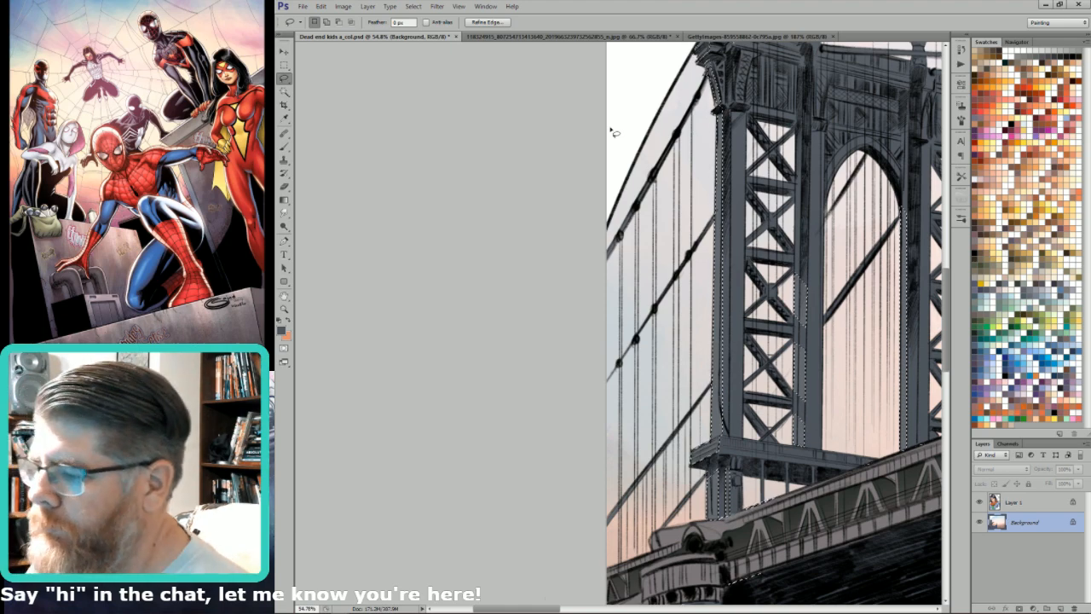
key(ctrl+minus)
key(ctrl+minus)
key(ctrl+minus)
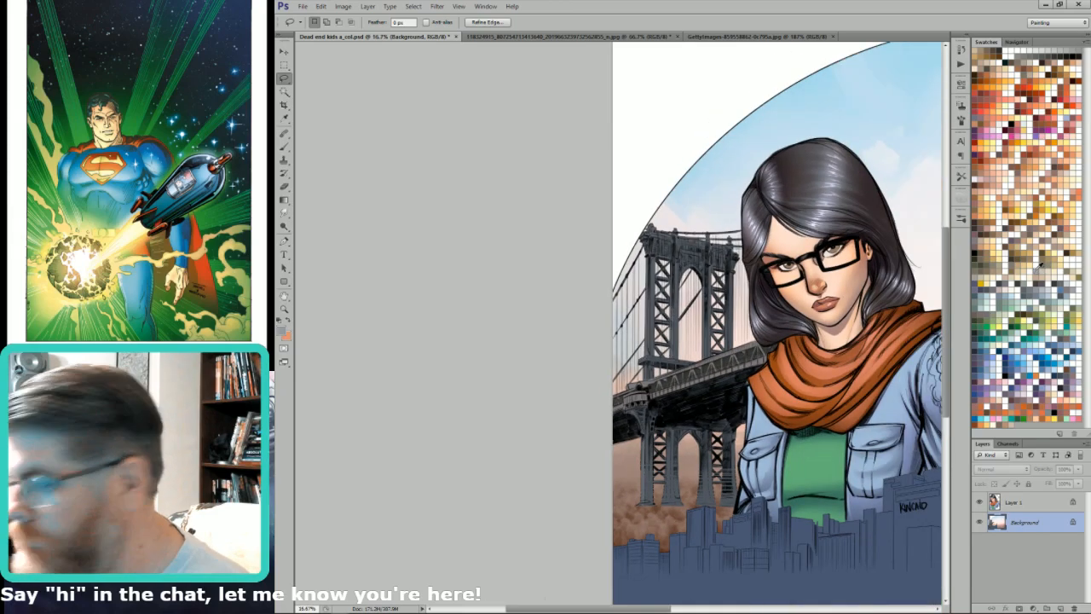
Step: Ready the Gradient tool with a pale warm grey swatch as the foreground colour
key(g)
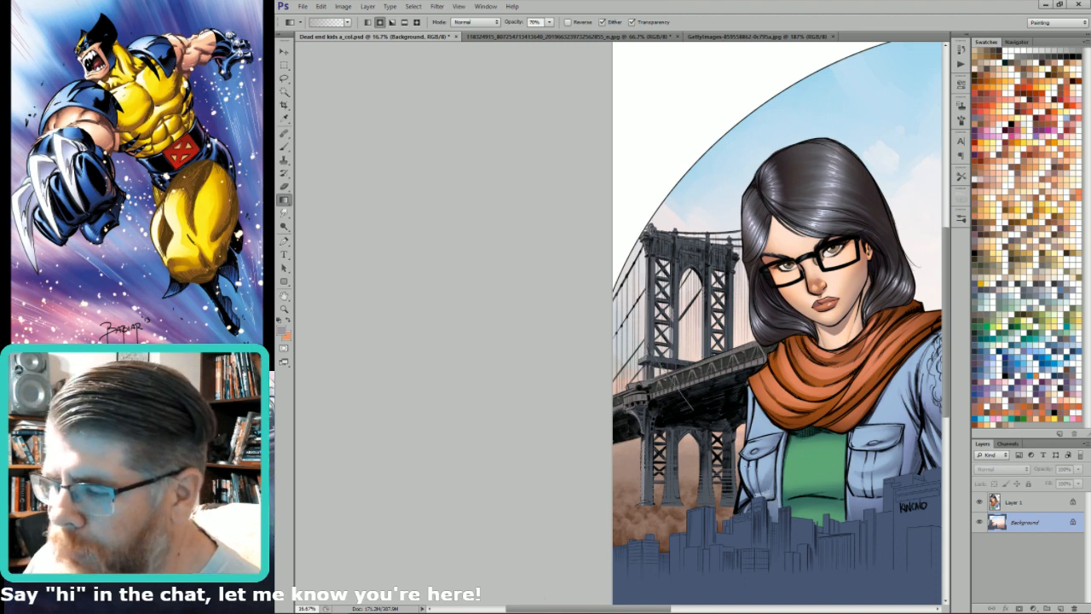
key(x)
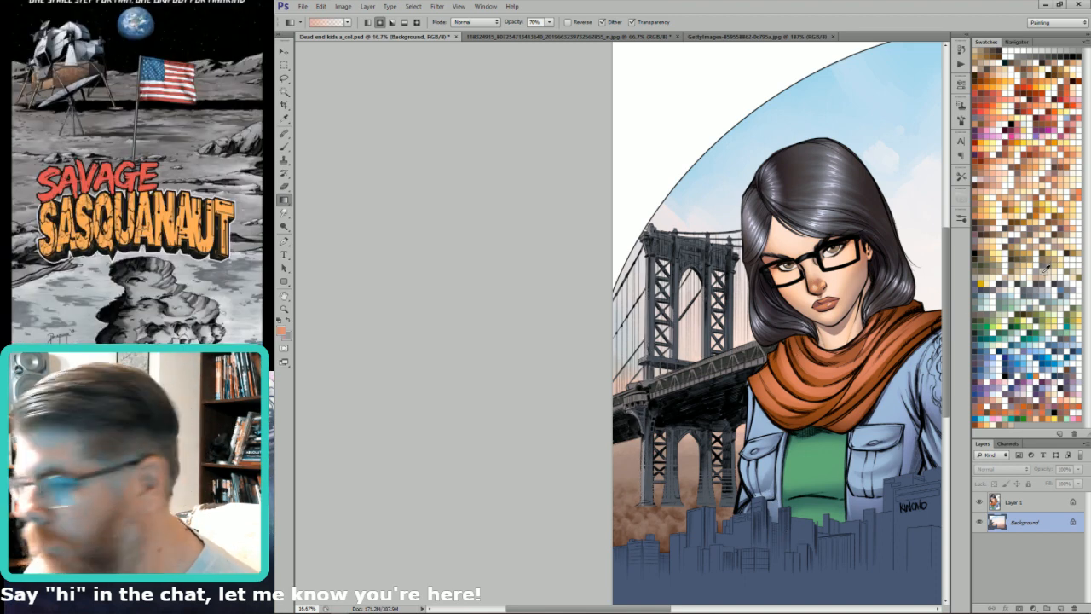
click(1043, 269)
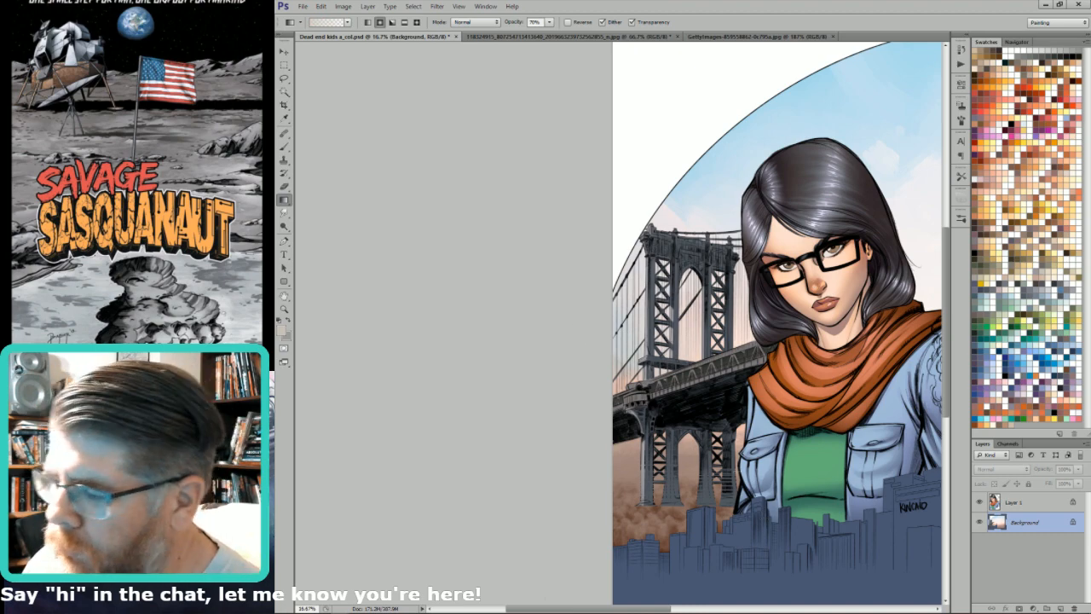
Step: Lasso the front face of the second support leg below the deck and intersect it with the bridge's flat tone
drag(673, 299, 626, 593)
key(l)
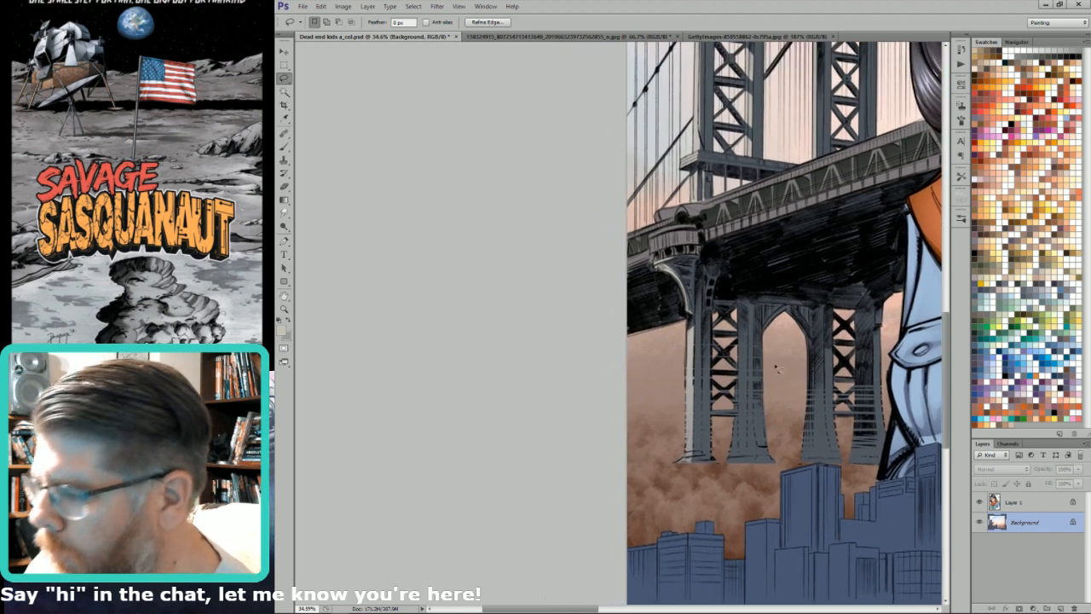
mouse_move(753, 307)
mouse_down()
mouse_move(754, 465)
mouse_move(759, 440)
mouse_up()
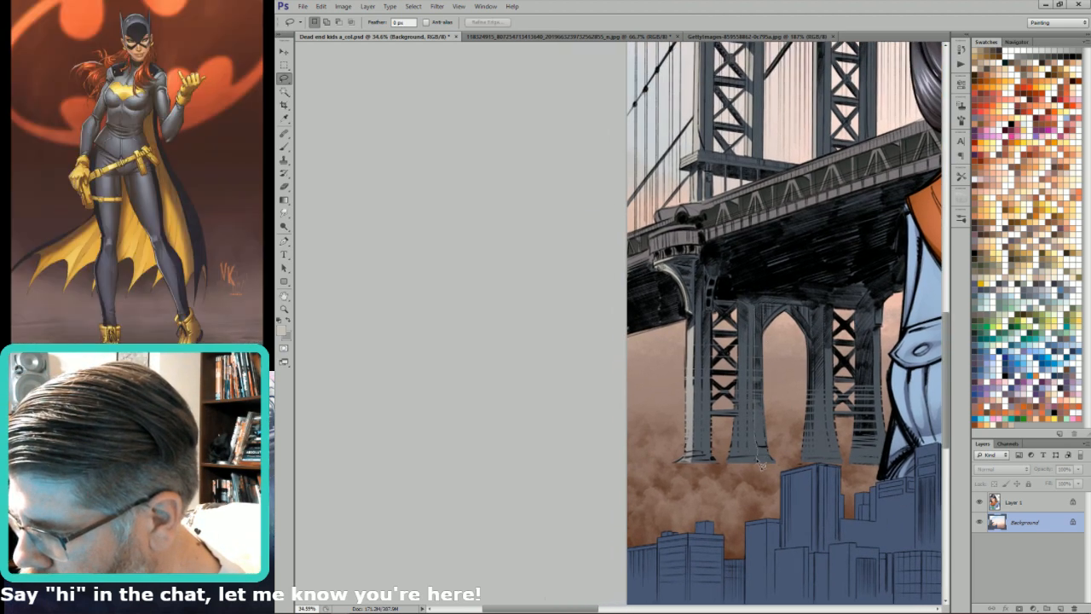
mouse_move(725, 473)
mouse_down()
mouse_move(738, 424)
mouse_move(739, 303)
mouse_up()
key(w)
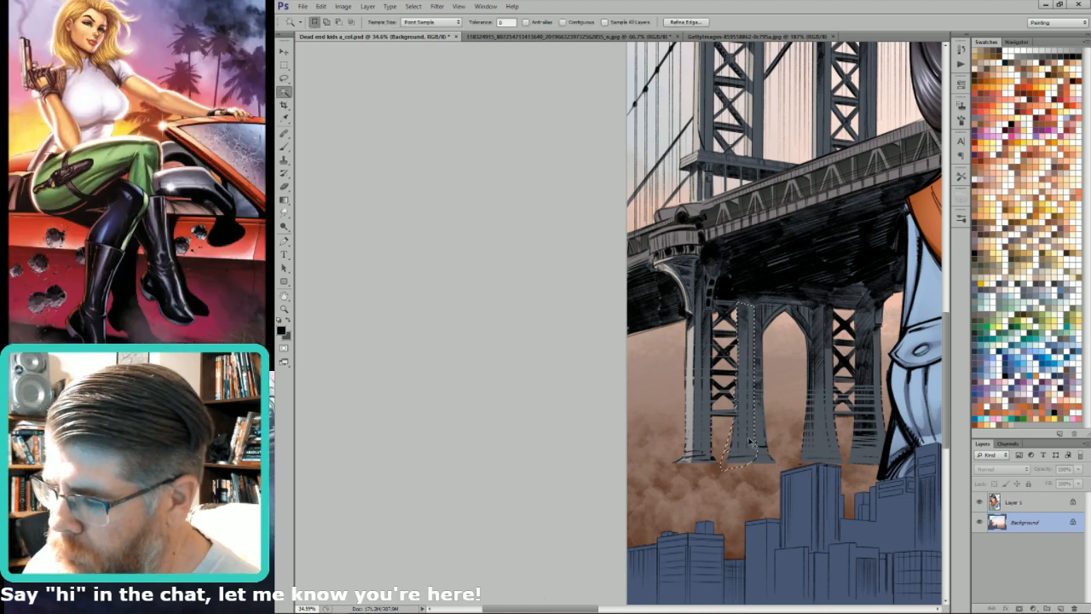
key(ctrl+6)
alt+shift+click(748, 443)
key(ctrl+2)
Step: Lighten the selected leg face with a 30% opacity gradient in a tone sampled from the outer leg, and show the line art again
key(g)
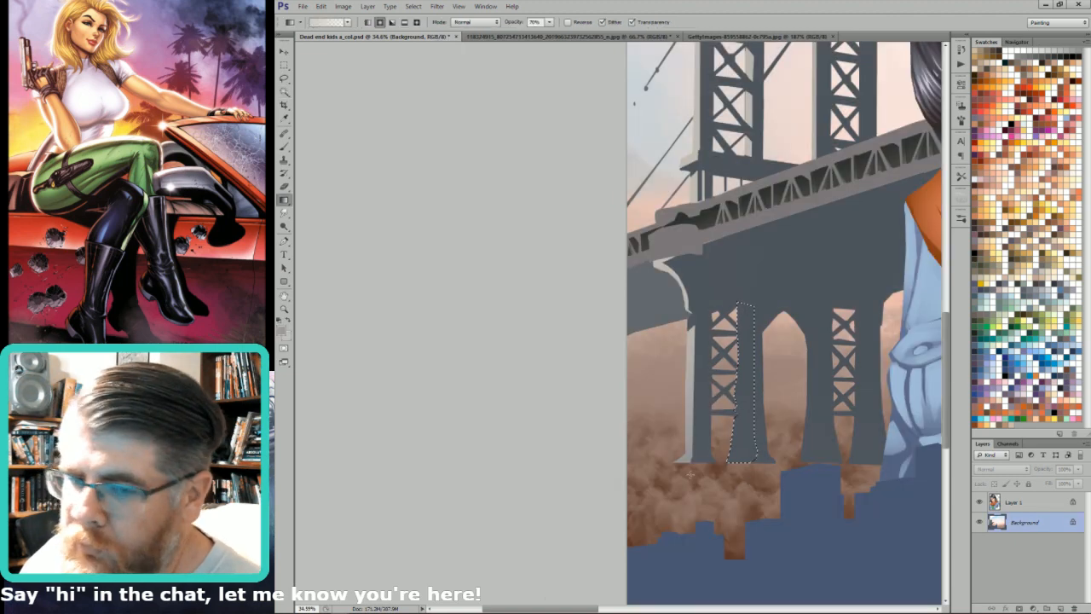
alt+click(690, 421)
drag(740, 465, 756, 375)
key(ctrl+h)
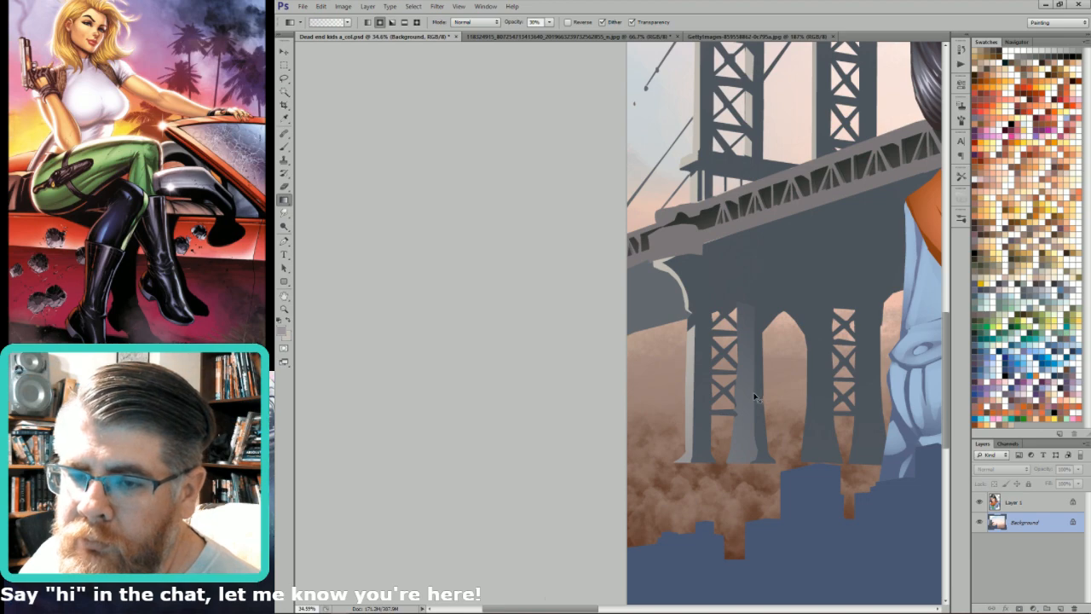
key(ctrl+6)
key(grave)
key(ctrl+2)
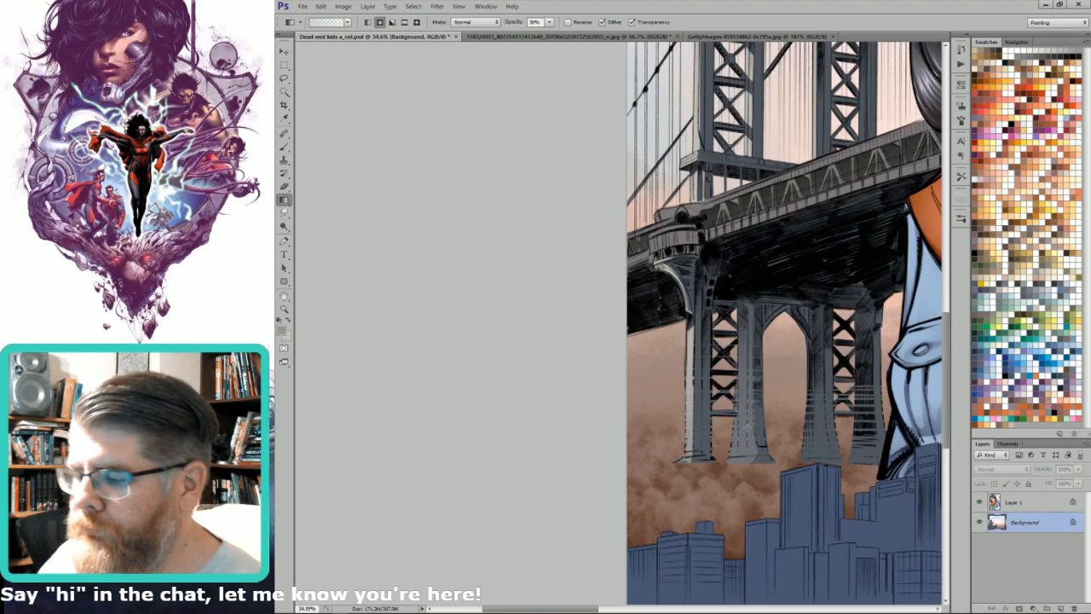
Step: Lasso the lit side of the third support leg and intersect the selection with the bridge's flat tone in the Alpha 2 channel
key(l)
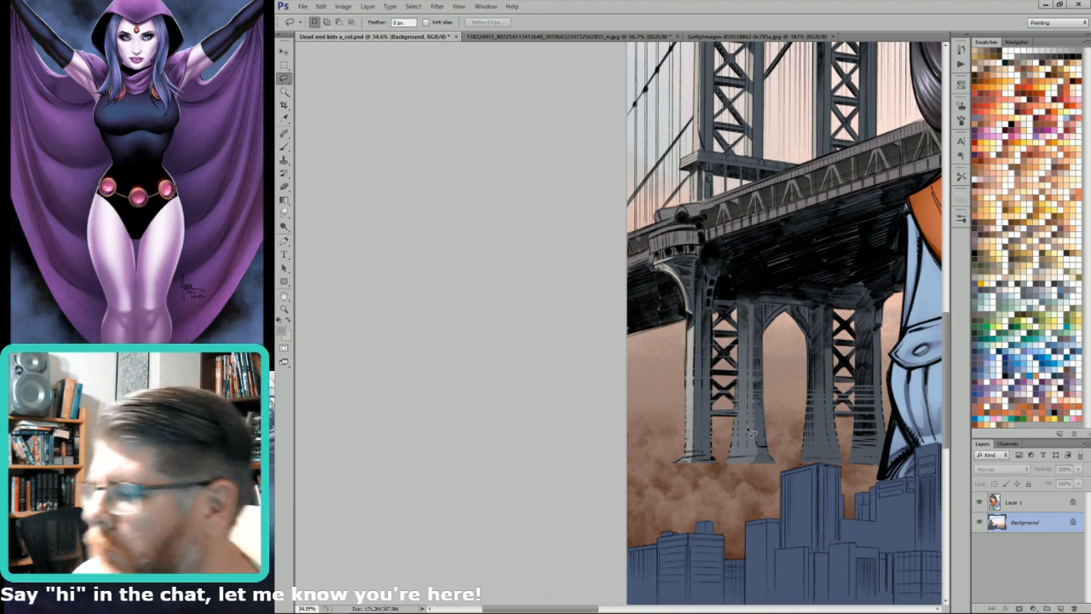
key(grave)
key(grave)
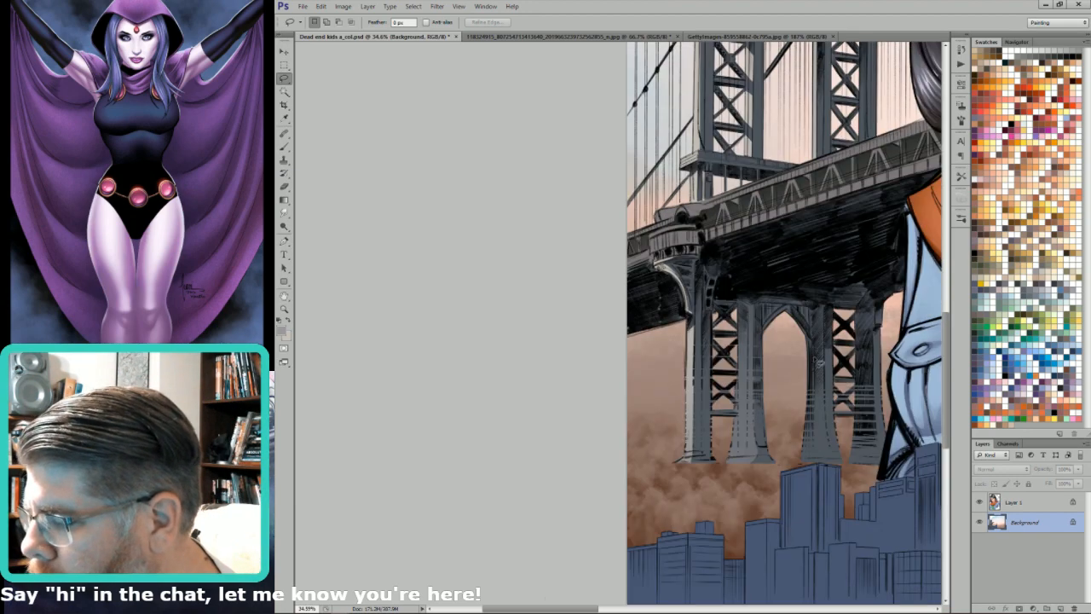
mouse_move(816, 476)
mouse_down()
mouse_move(800, 467)
mouse_move(801, 396)
mouse_up()
key(w)
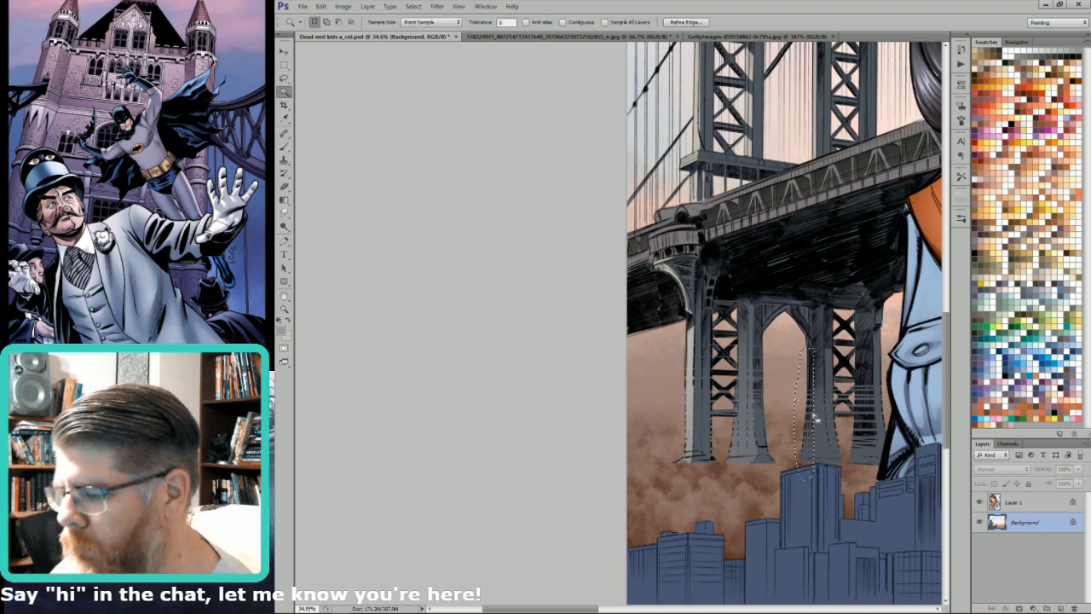
key(ctrl+7)
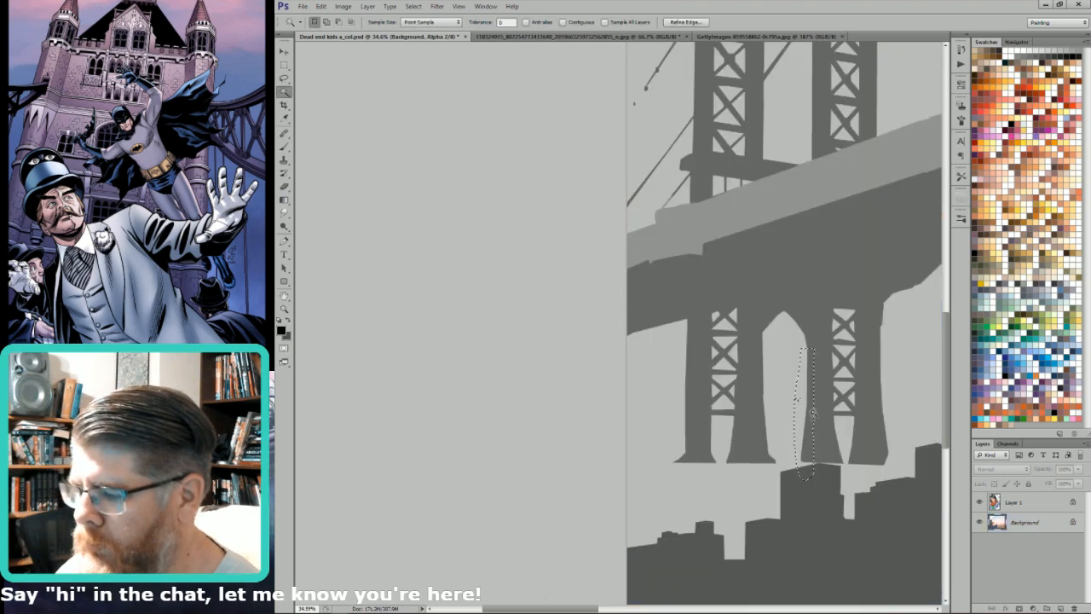
key(ctrl+2)
Step: Lighten the third leg's selected side with a 30% opacity gradient, and show the line art again
key(g)
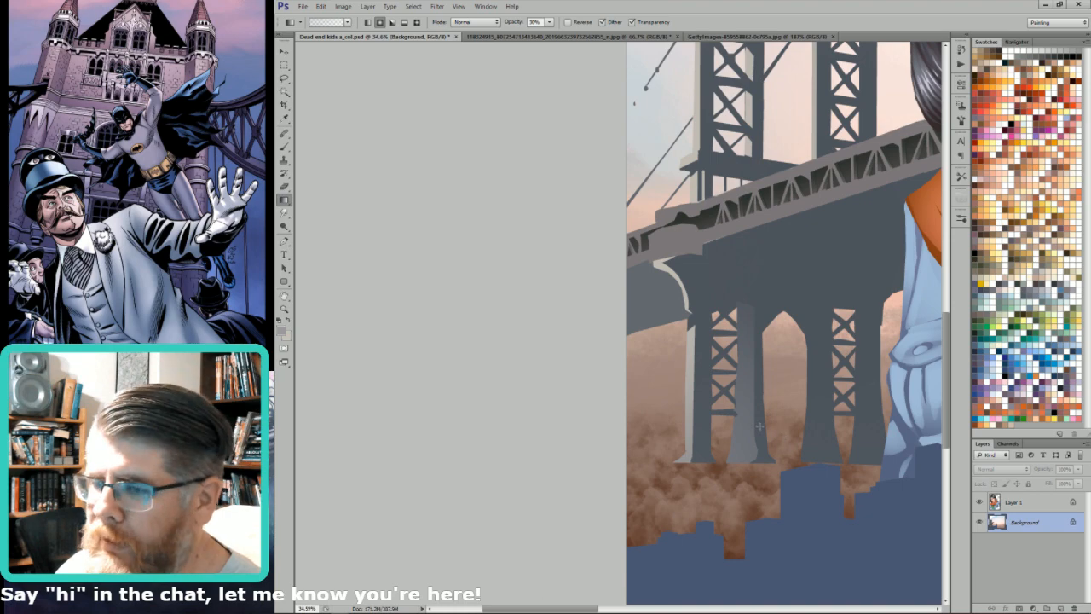
drag(765, 454, 811, 430)
key(ctrl+6)
key(grave)
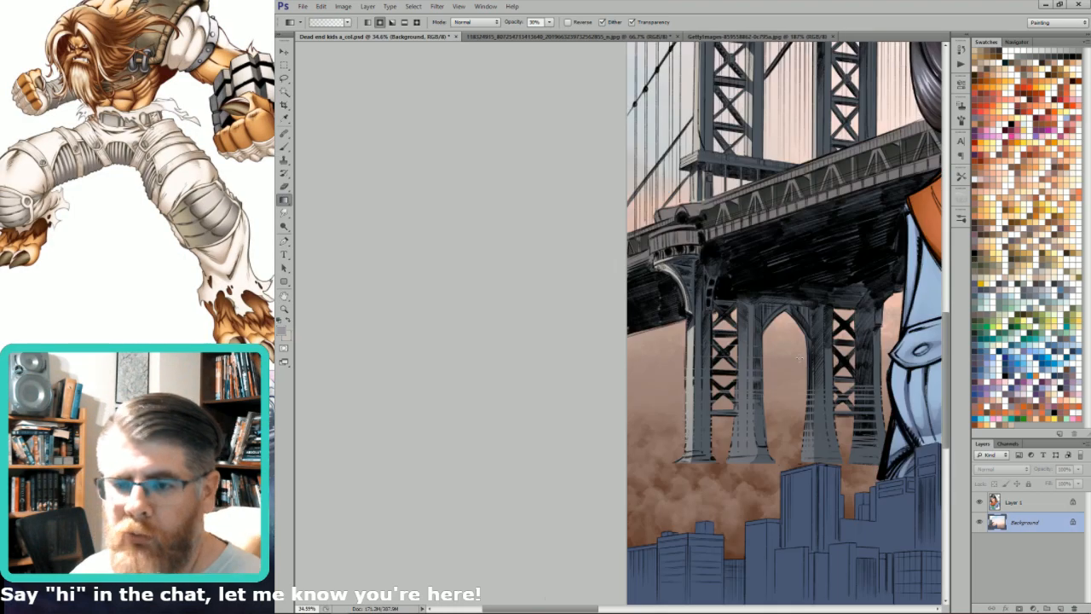
key(ctrl+2)
Step: Lasso the finials atop the bridge tower's pillars, restrict the selection to the bridge's flat tone, and ready the Gradient tool
key(ctrl+0)
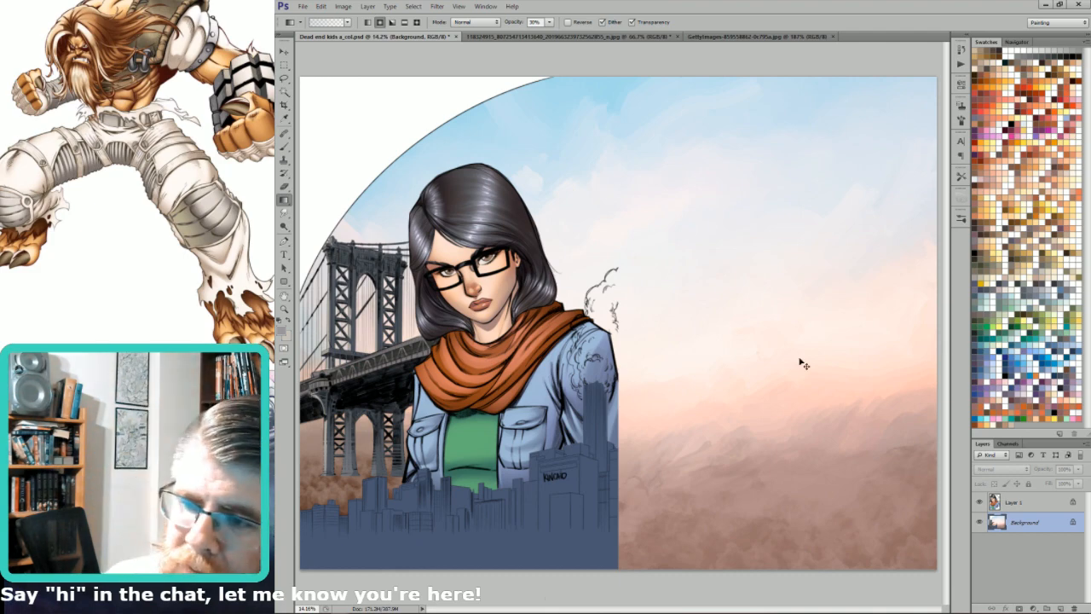
drag(334, 210, 390, 419)
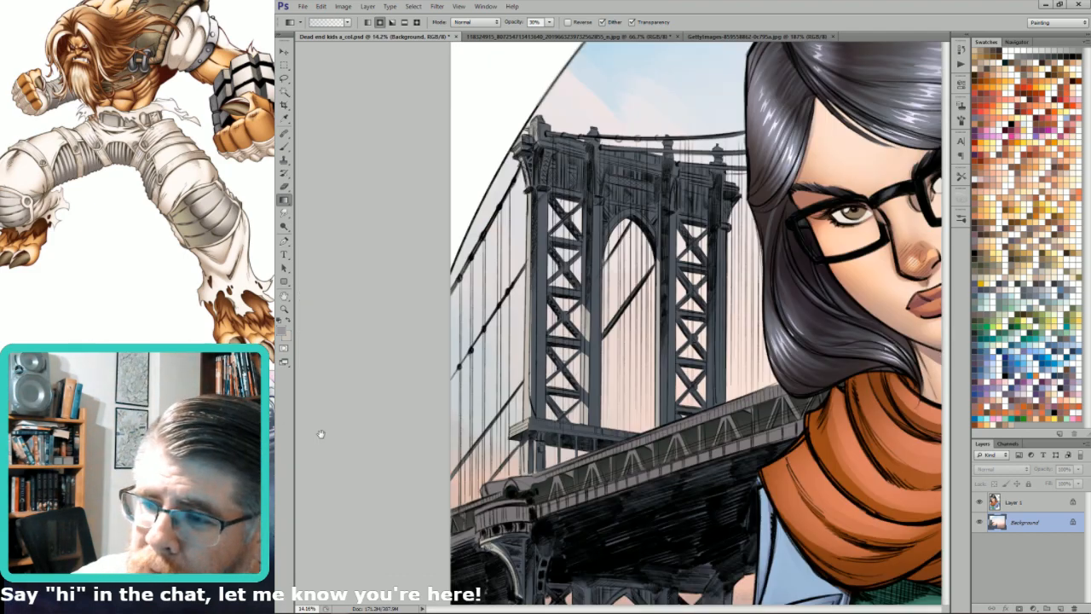
key(l)
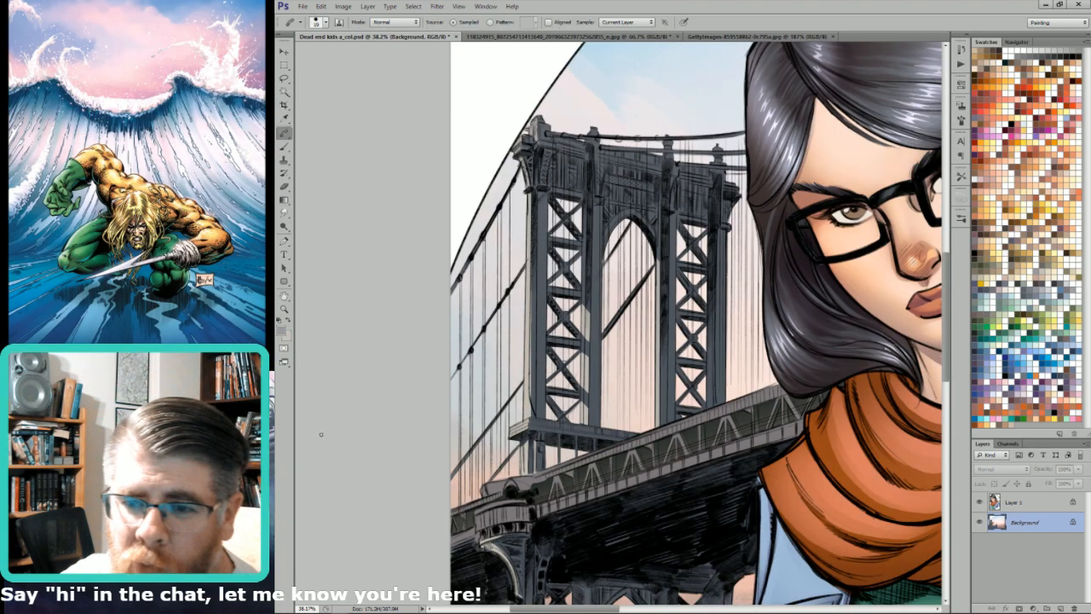
drag(675, 160, 743, 230)
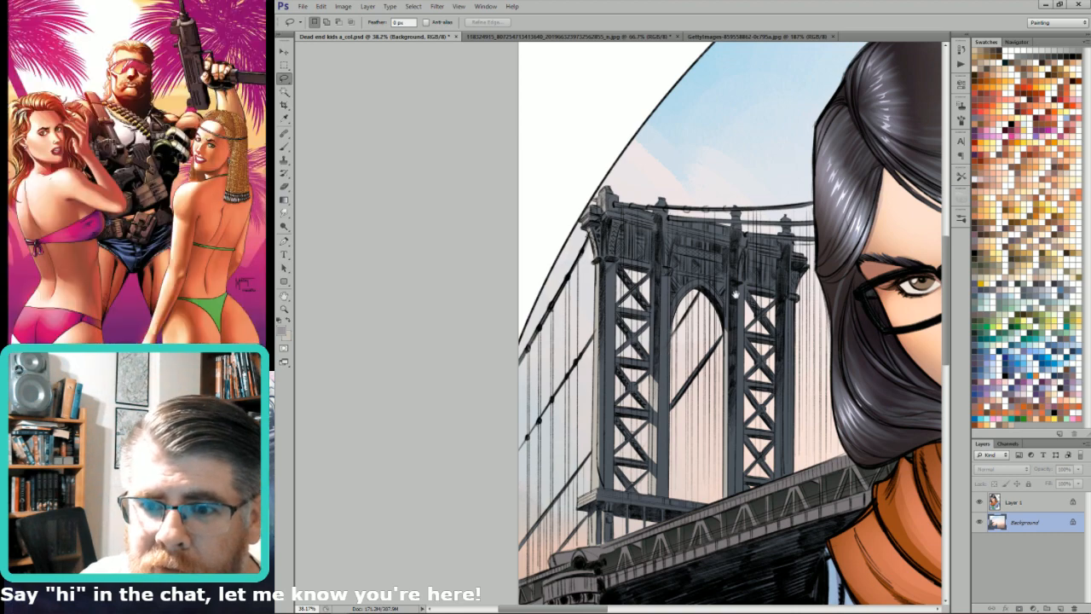
drag(683, 275, 706, 295)
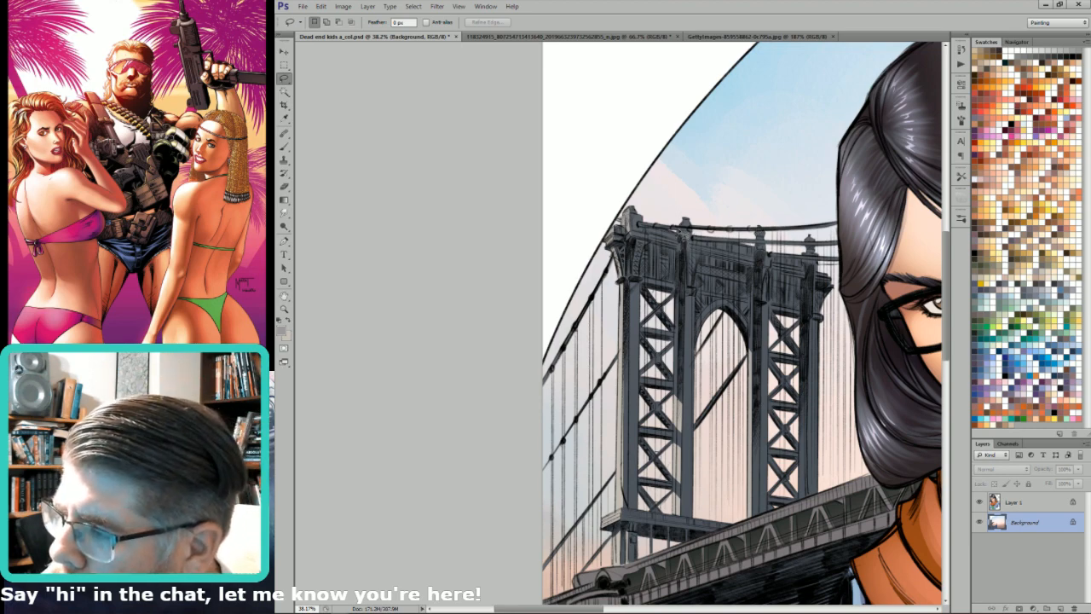
mouse_move(682, 229)
mouse_down()
mouse_move(680, 213)
mouse_move(678, 222)
mouse_up()
mouse_move(756, 230)
mouse_down()
mouse_move(763, 244)
mouse_move(755, 238)
mouse_move(815, 255)
mouse_move(809, 239)
mouse_up()
key(w)
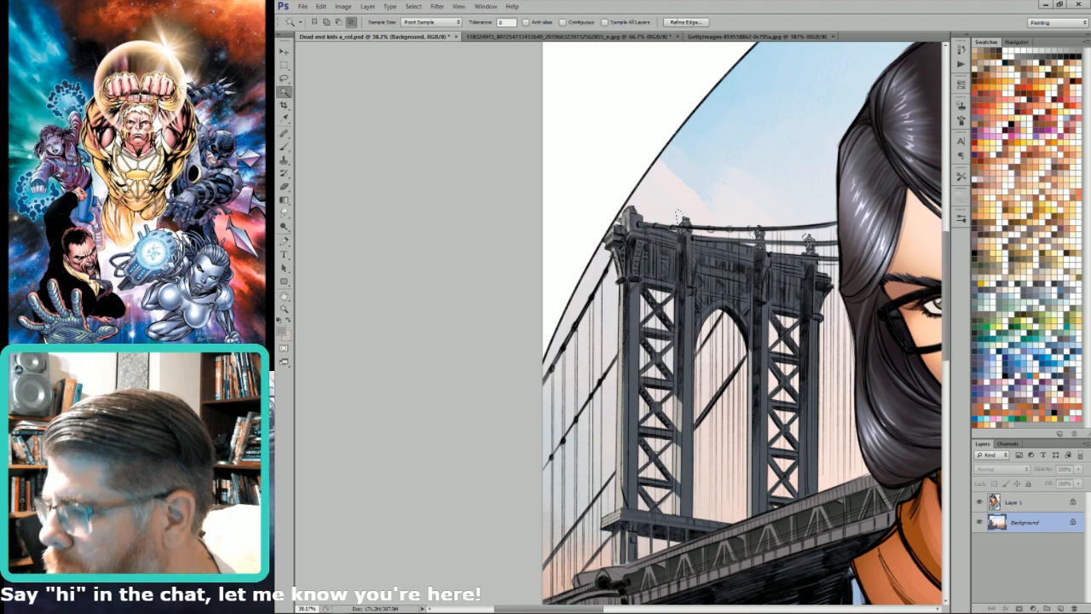
key(ctrl+6)
alt+shift+click(810, 247)
key(ctrl+2)
key(g)
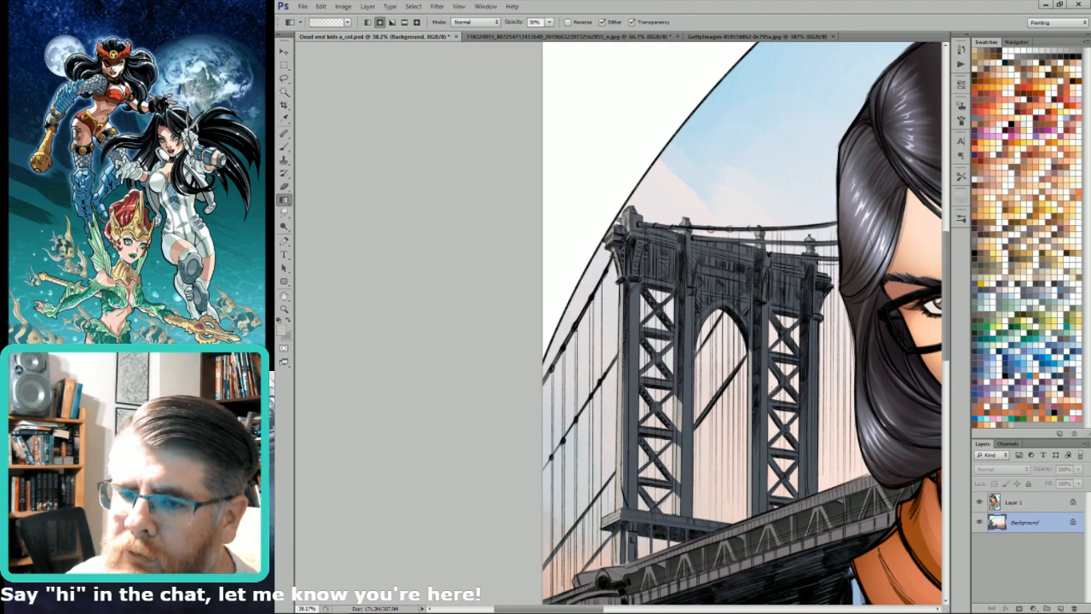
Step: Select the front face of the tower's lower crossbeam with the Lasso, and add the front faces of the tower's vertical columns
key(ctrl+minus)
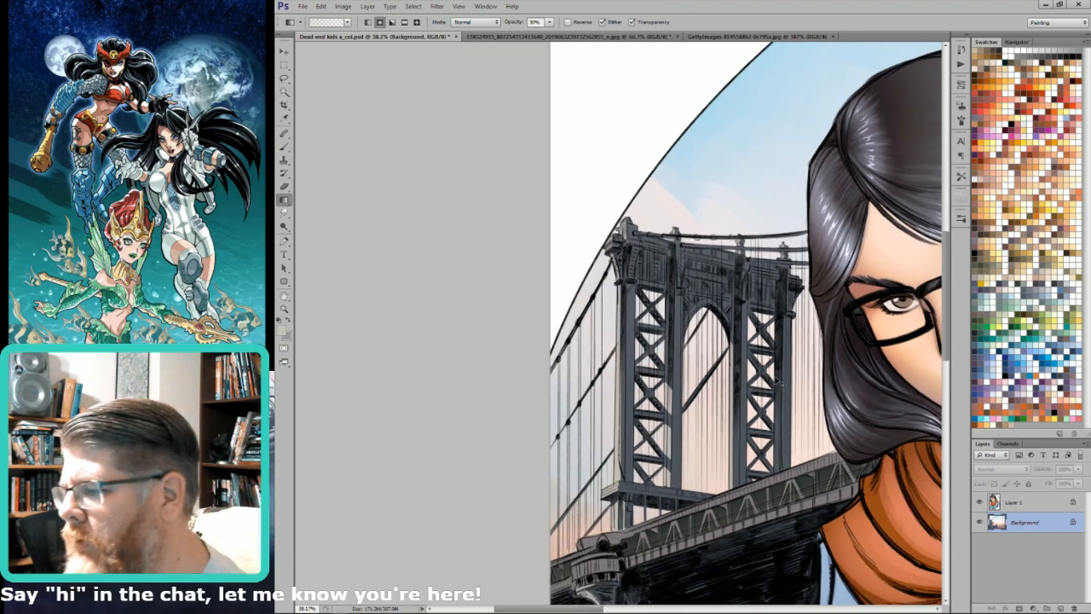
drag(828, 507, 856, 447)
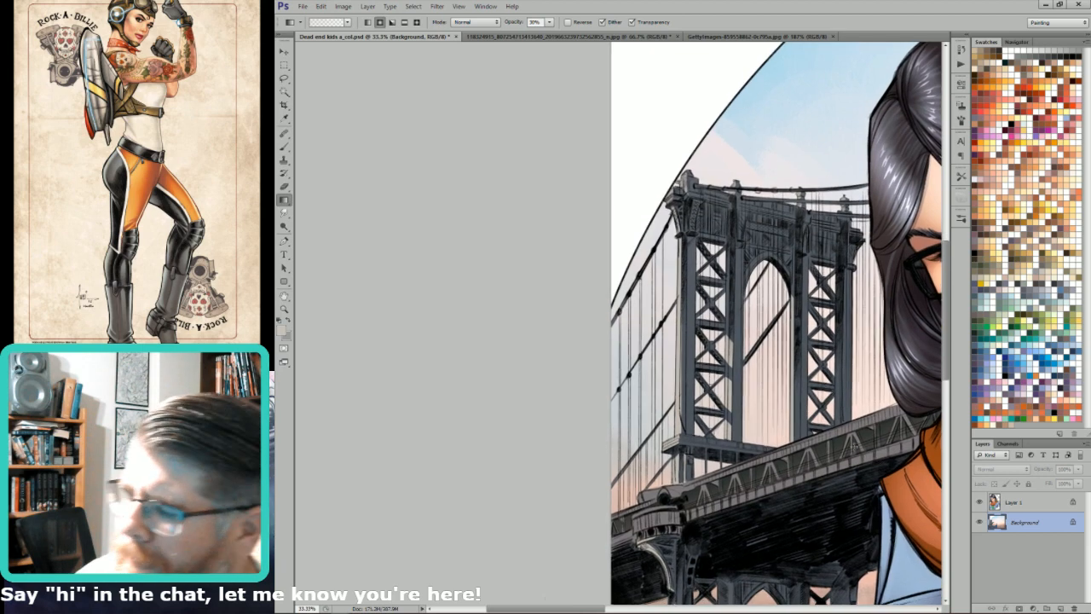
key(w)
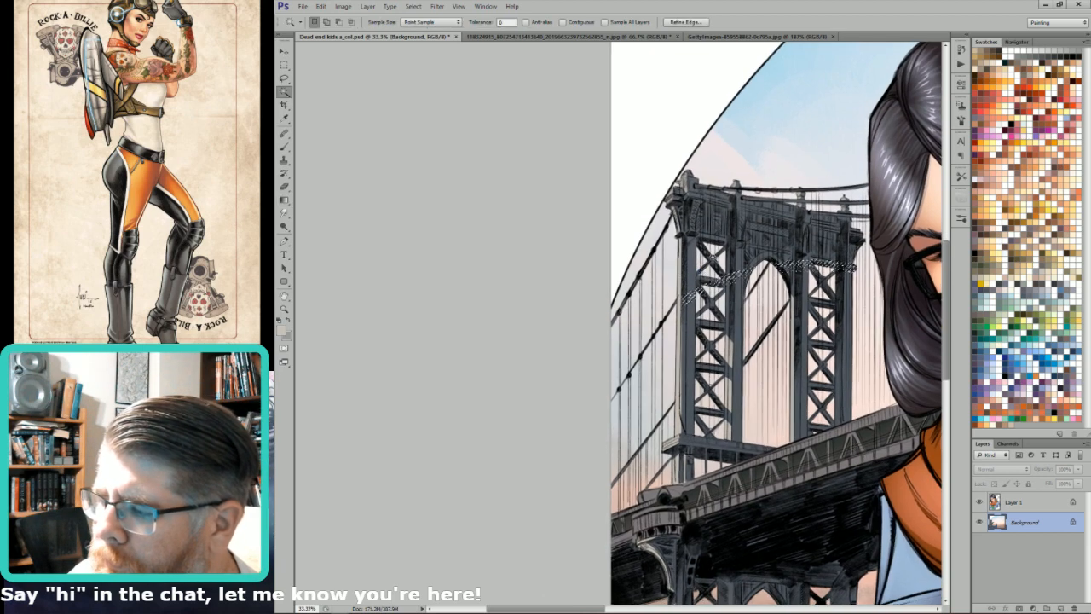
key(l)
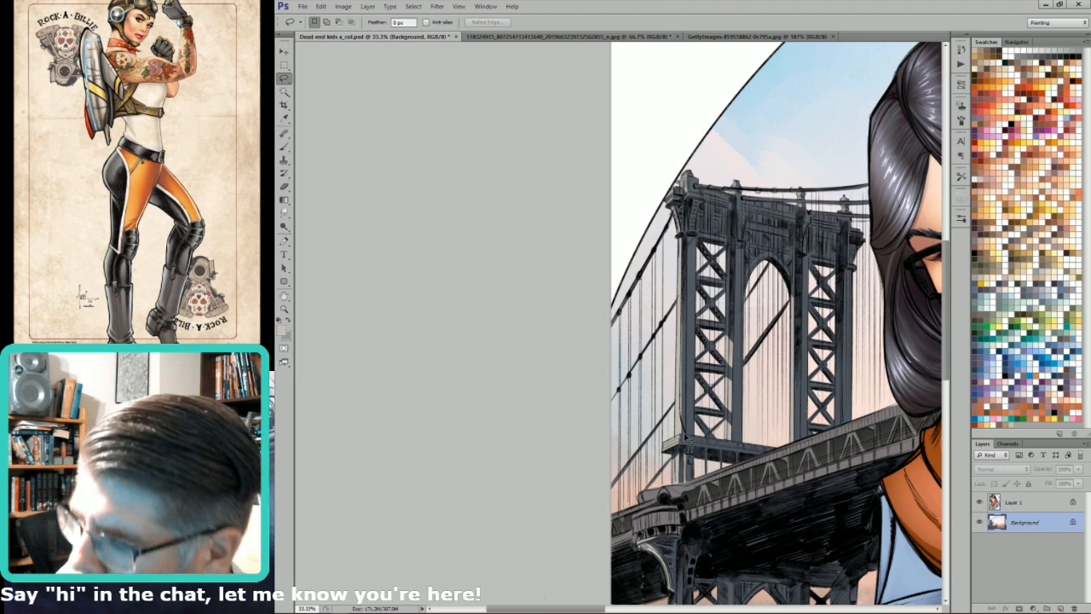
mouse_move(685, 450)
mouse_down()
mouse_move(779, 454)
mouse_move(691, 444)
mouse_up()
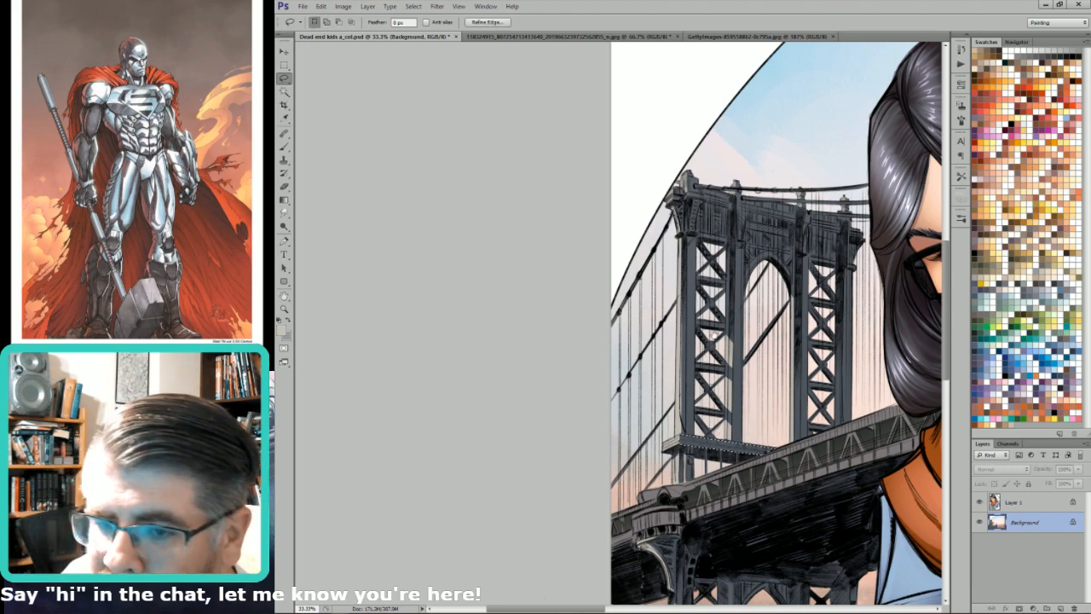
drag(725, 266, 753, 296)
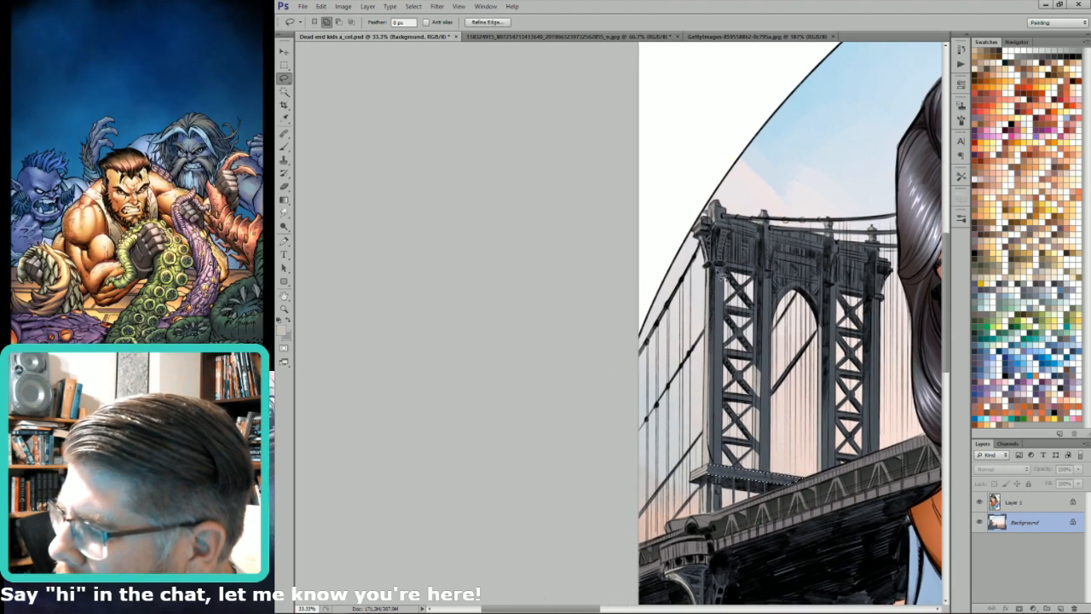
mouse_move(712, 268)
mouse_down()
mouse_move(718, 470)
mouse_move(732, 271)
mouse_move(716, 268)
mouse_move(766, 486)
mouse_move(777, 477)
mouse_move(777, 281)
mouse_move(768, 280)
mouse_move(826, 496)
mouse_move(827, 473)
mouse_move(844, 467)
mouse_move(845, 285)
mouse_move(883, 323)
mouse_move(885, 308)
mouse_move(873, 450)
mouse_move(888, 459)
mouse_move(882, 303)
mouse_up()
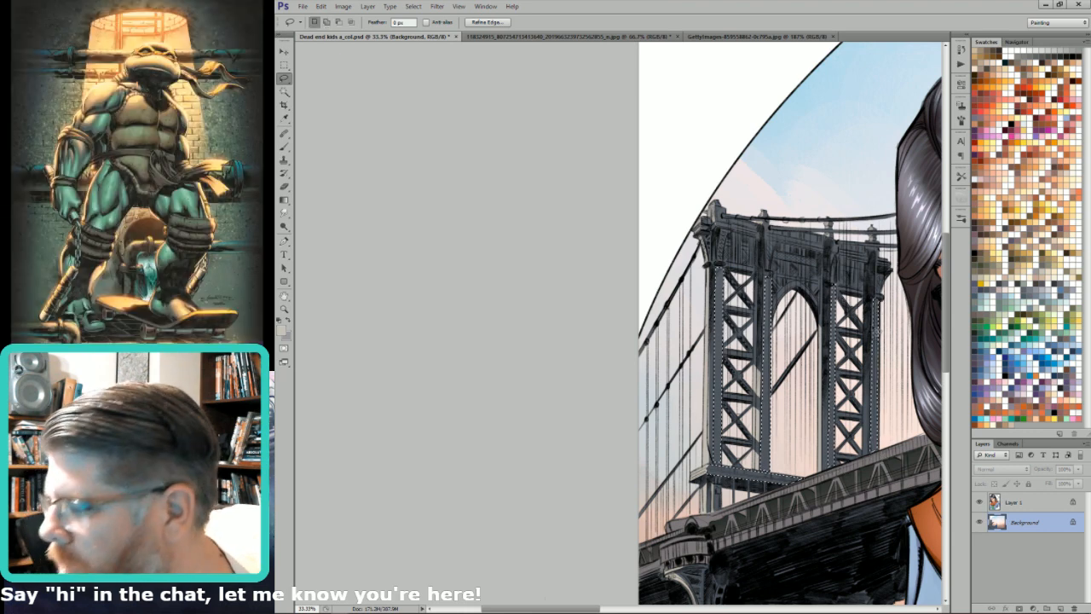
Step: Apply a 30% opacity gradient in the swapped foreground colour across the selected crossbeam and columns, and clear the selection
key(g)
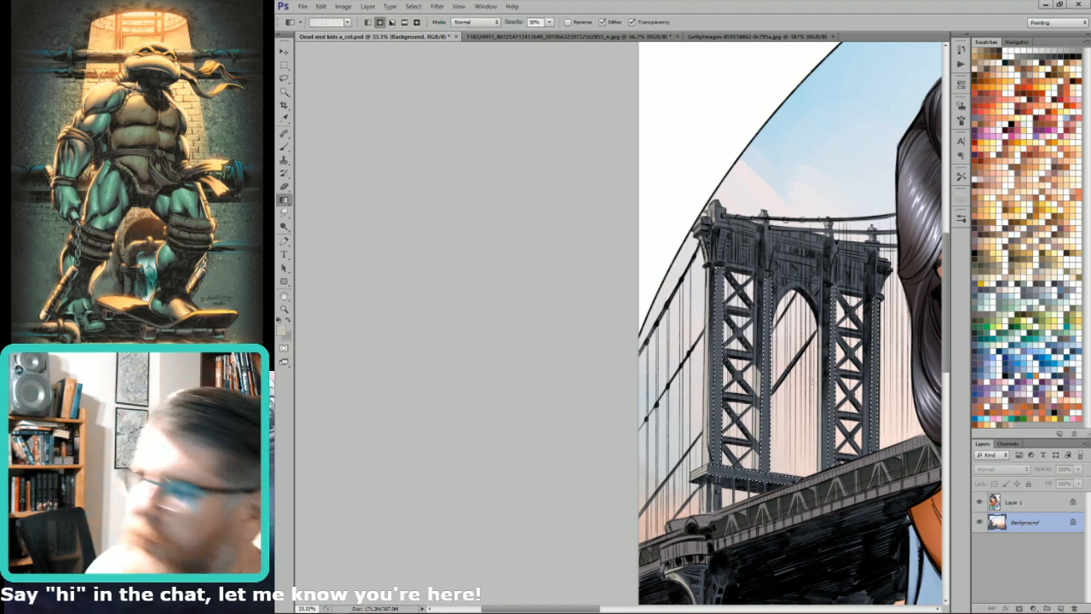
key(x)
drag(804, 416, 842, 564)
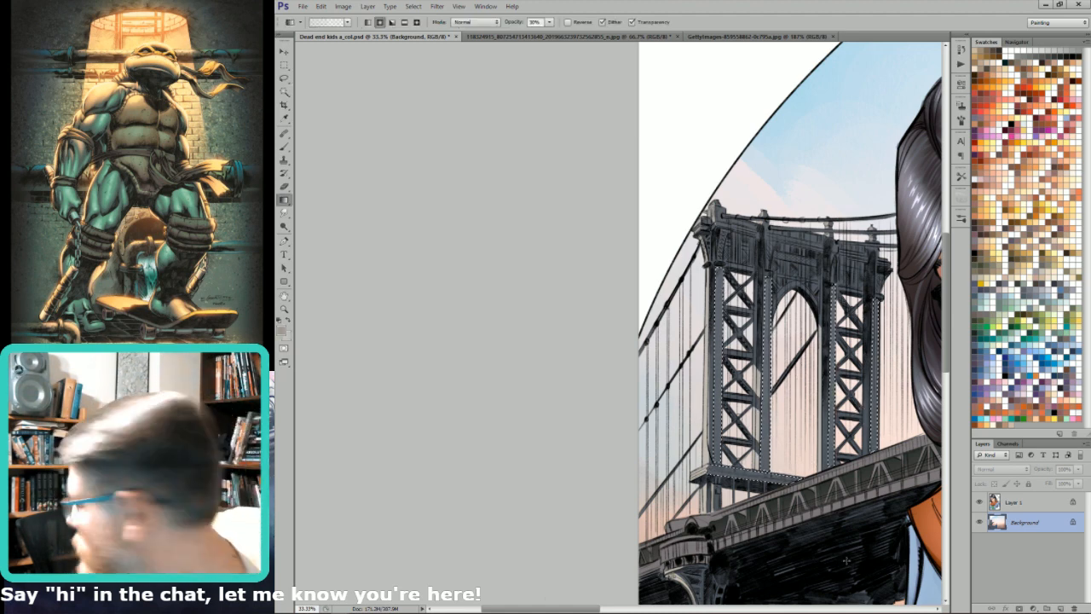
key(ctrl+d)
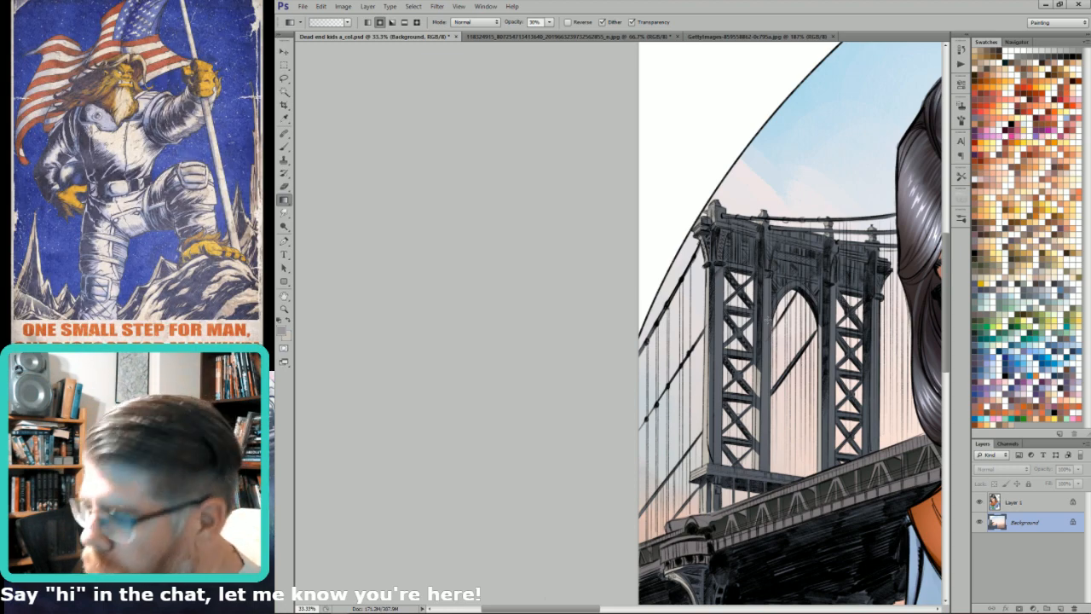
Step: Lasso the front faces of the tower's first pillar top, its curved bracket and the adjoining upper trim
key(l)
drag(881, 318, 895, 364)
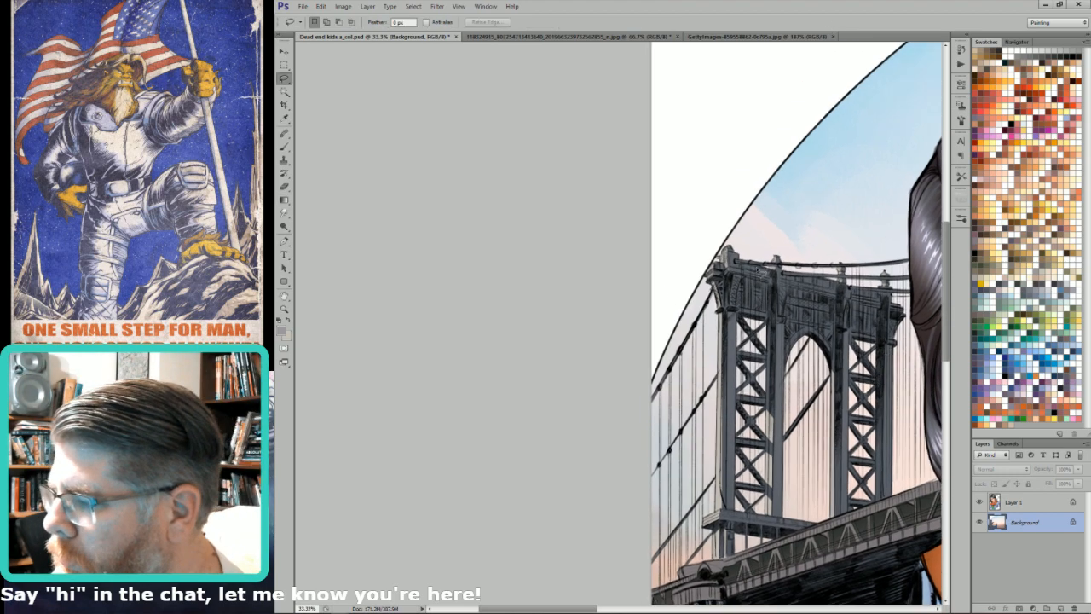
drag(731, 301, 784, 298)
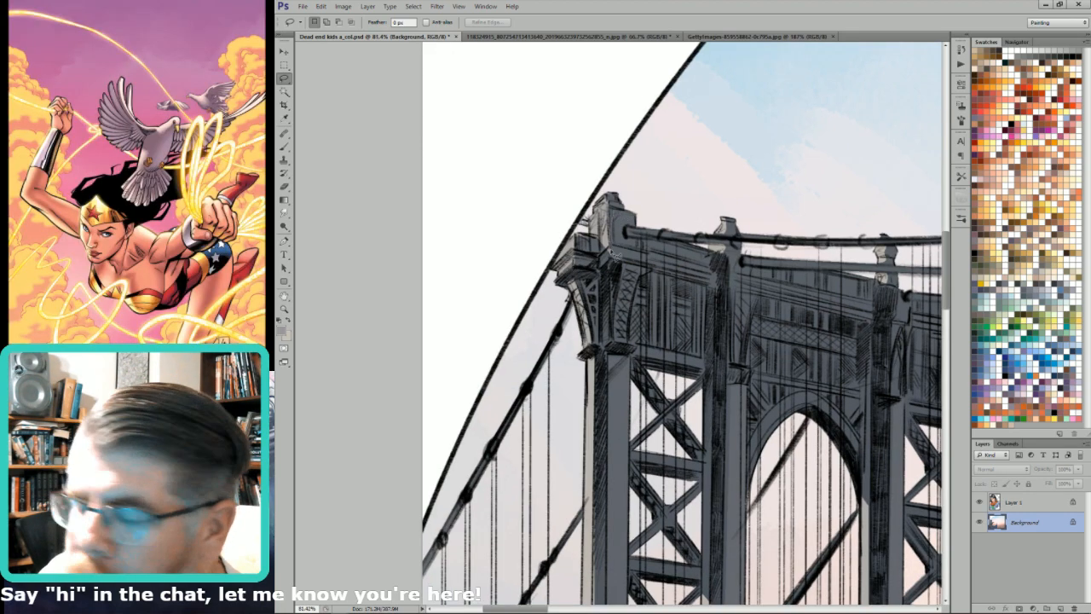
mouse_move(641, 253)
mouse_down()
mouse_move(629, 238)
mouse_move(636, 223)
mouse_move(619, 210)
mouse_move(620, 255)
mouse_move(637, 254)
mouse_up()
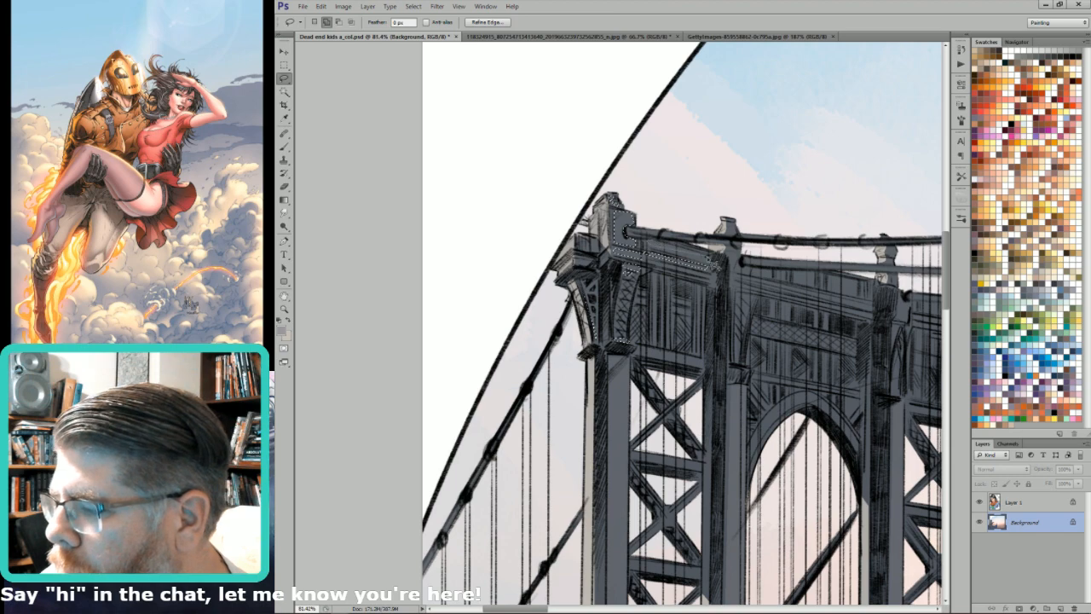
drag(713, 304, 832, 147)
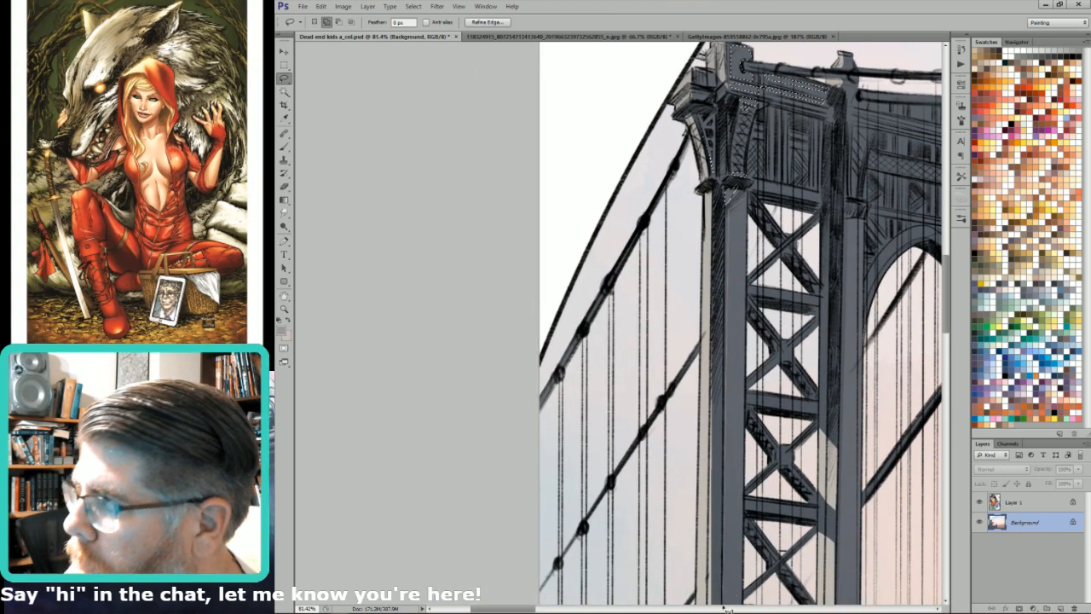
Step: Add the long front faces of the tower's first two vertical columns to the selection
scroll(716, 499, down, 3)
scroll(728, 550, down, 1)
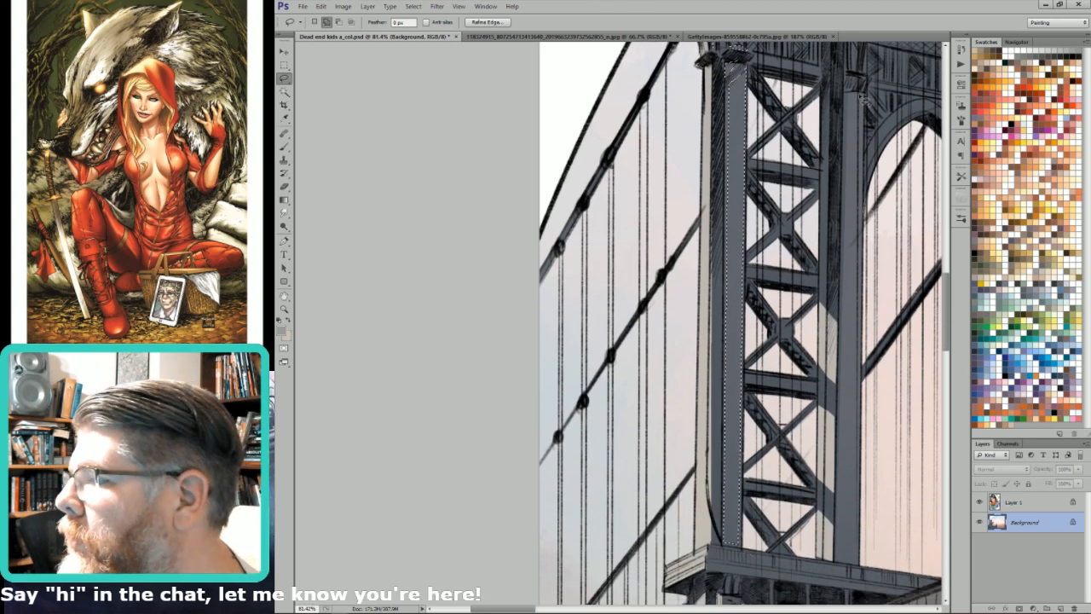
mouse_move(846, 106)
mouse_down()
mouse_move(832, 415)
mouse_move(838, 554)
mouse_up()
alt+click(837, 560)
alt+click(857, 563)
alt+click(859, 98)
key(ctrl+minus)
key(ctrl+minus)
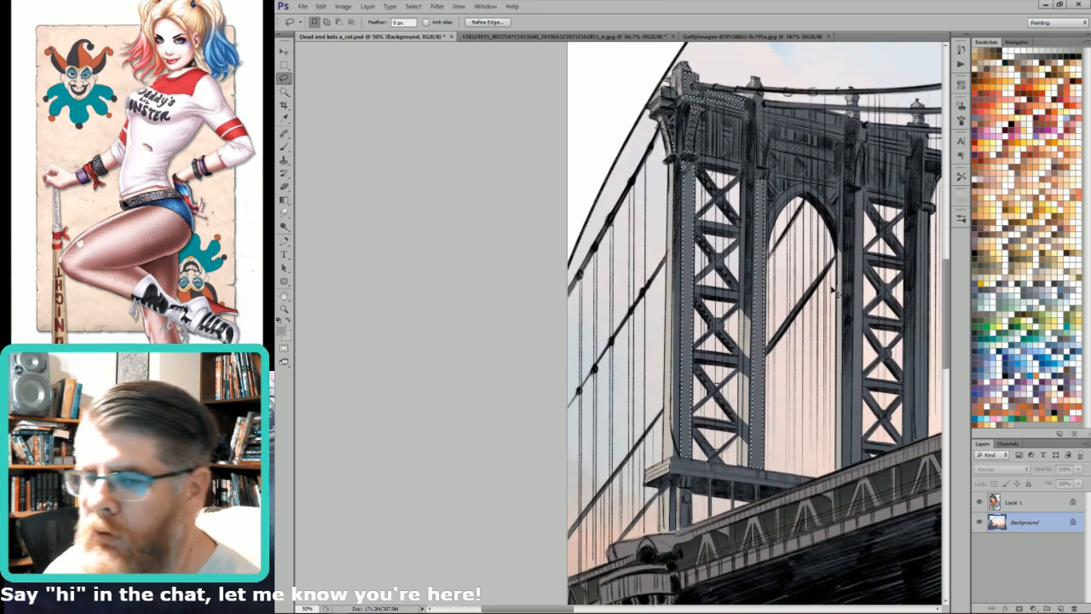
Step: Add the front faces of the third and fourth columns, the pillar tops and the arch rim to the selection
drag(802, 341, 789, 384)
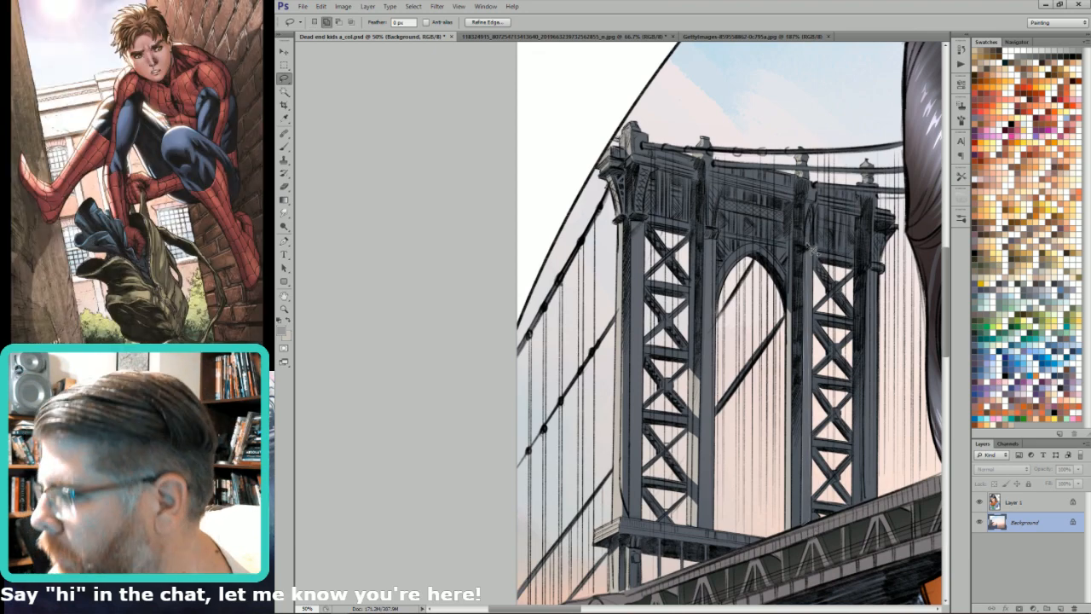
drag(792, 214, 795, 265)
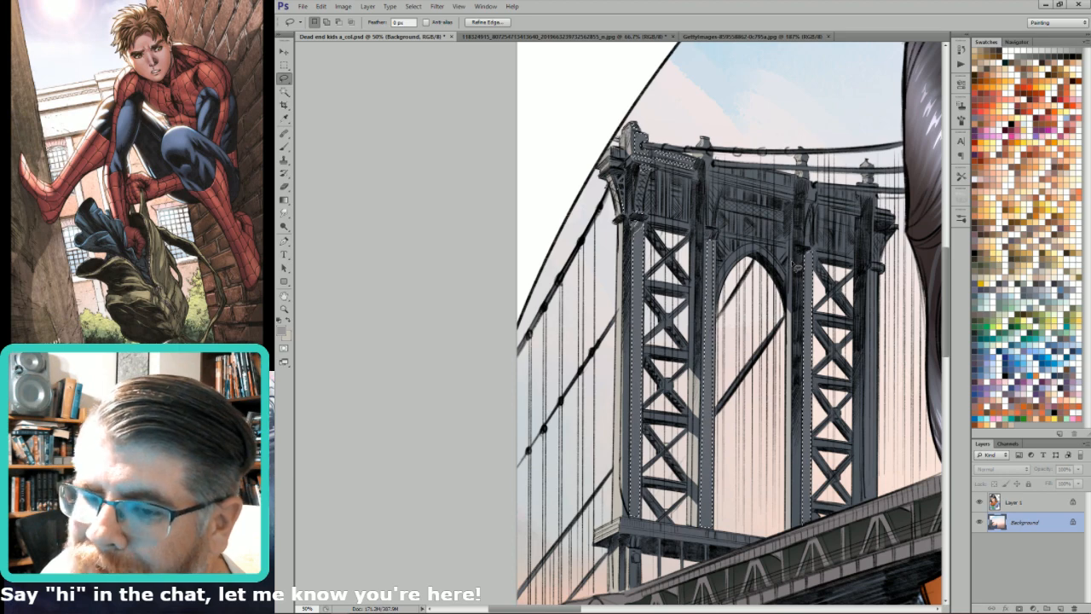
key(shift)
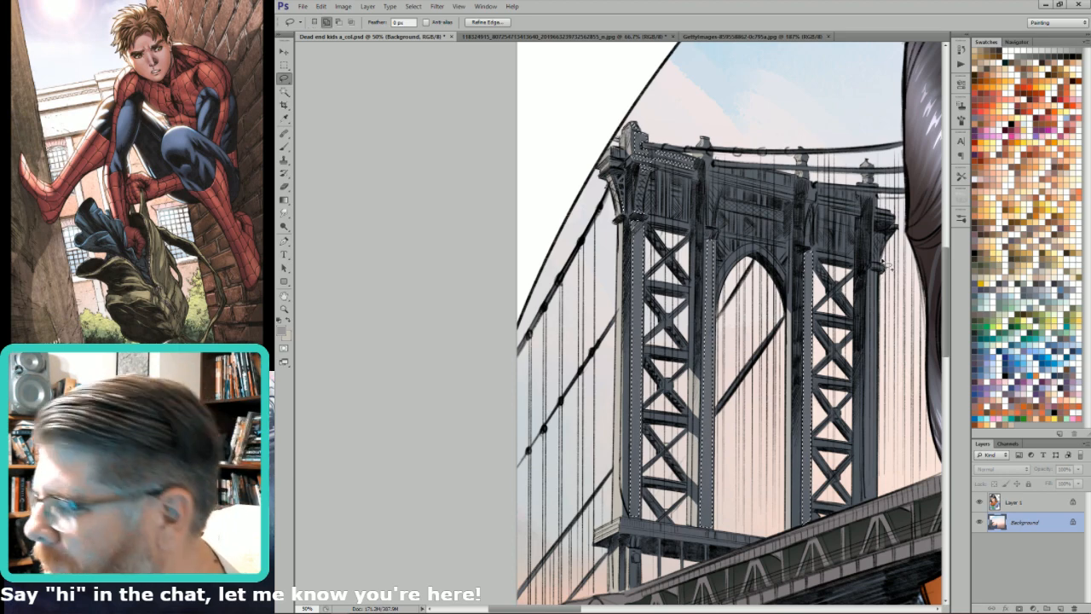
mouse_move(878, 282)
mouse_down()
mouse_move(870, 509)
mouse_move(882, 503)
mouse_move(882, 261)
mouse_move(777, 225)
mouse_move(725, 284)
mouse_up()
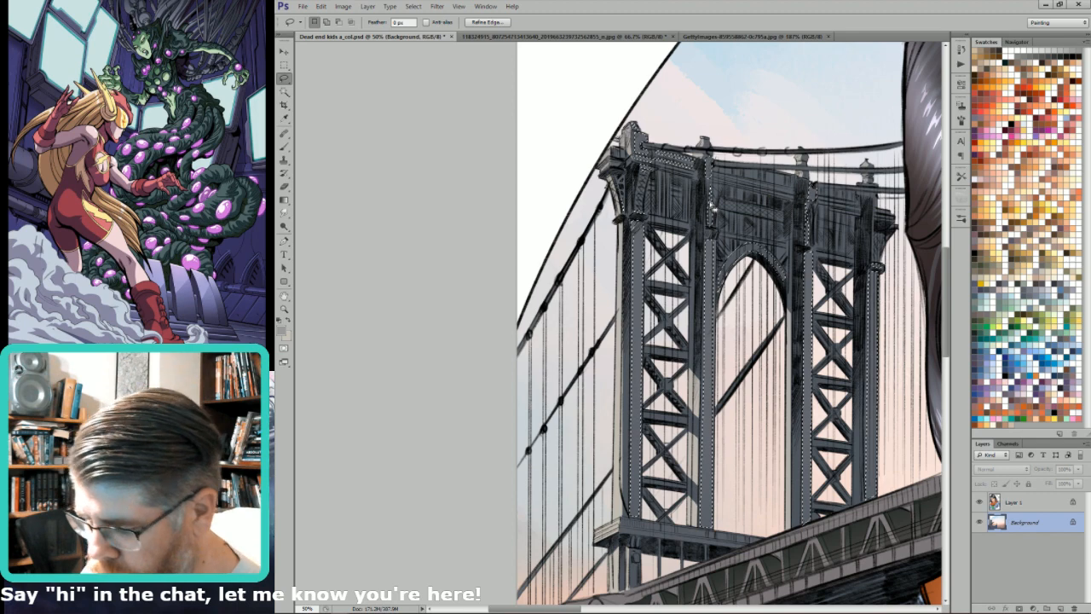
key(ctrl+d)
drag(806, 385, 798, 380)
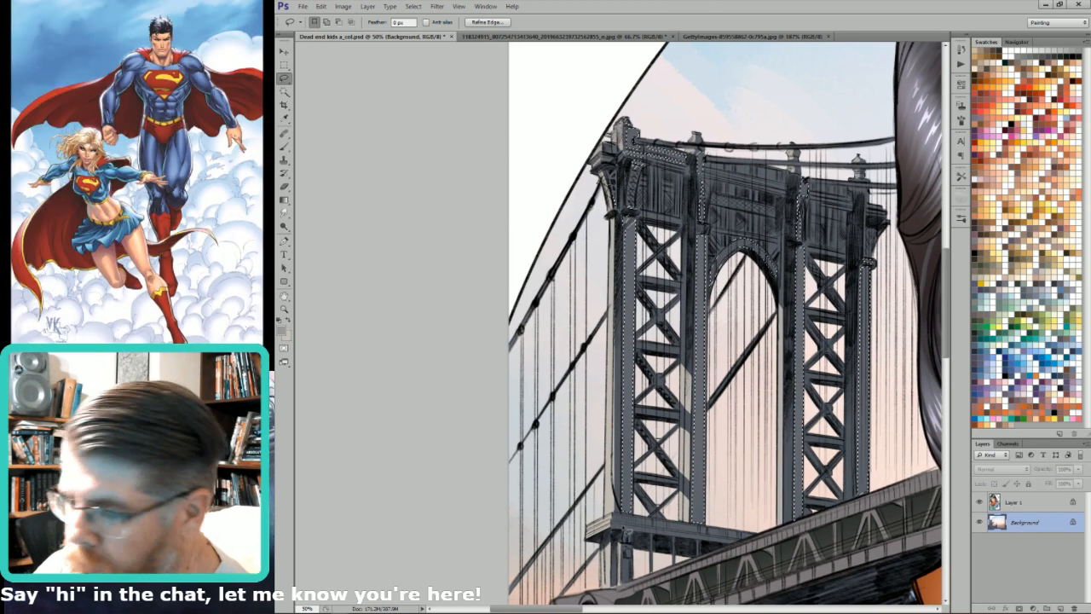
Step: Add the front face of the tower's lower crossbeam to the selection
key(shift)
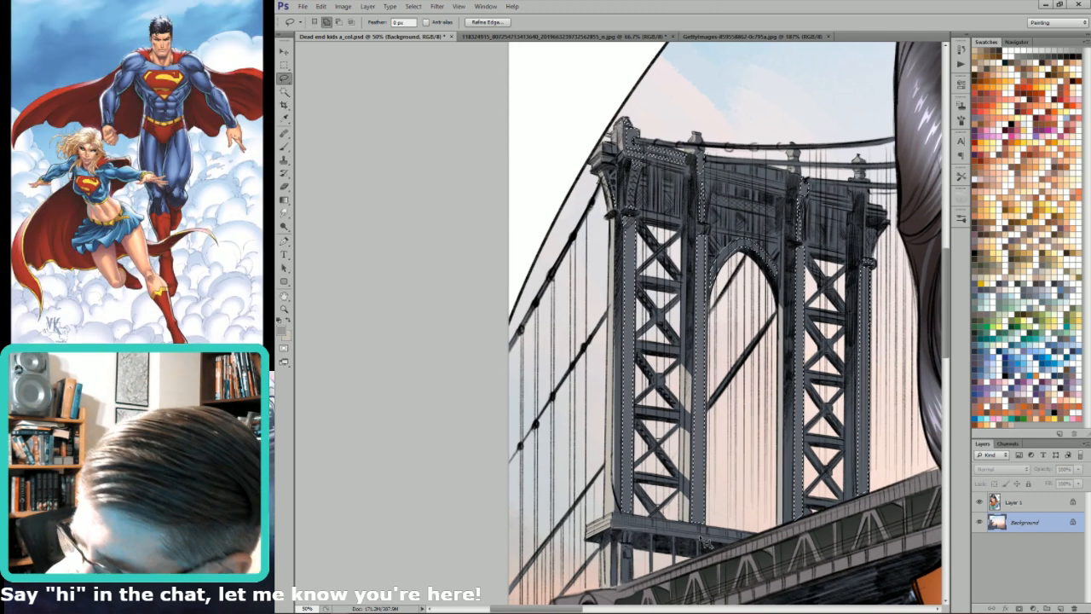
drag(739, 546, 737, 543)
drag(715, 524, 720, 475)
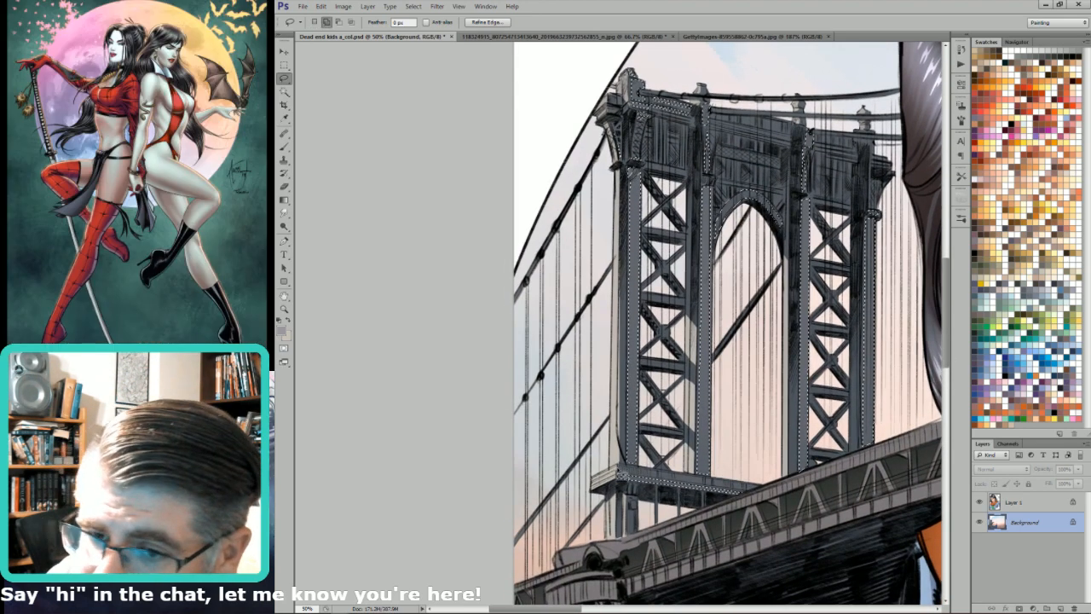
drag(620, 474, 763, 494)
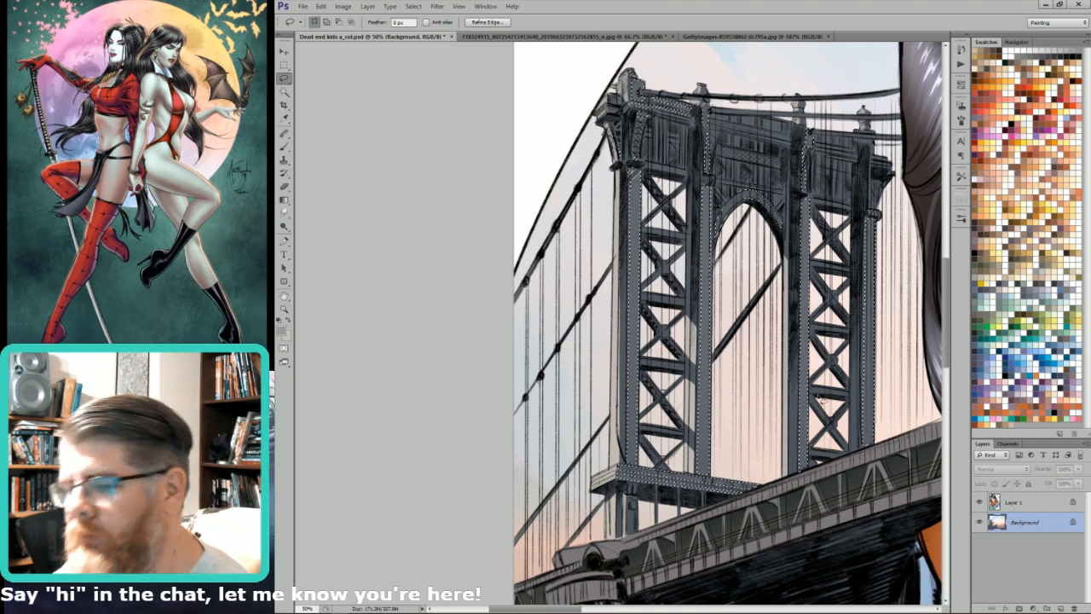
Step: Apply a 30% opacity blue gradient across the selected tower faces, and clear the selection
key(ctrl+minus)
key(ctrl+minus)
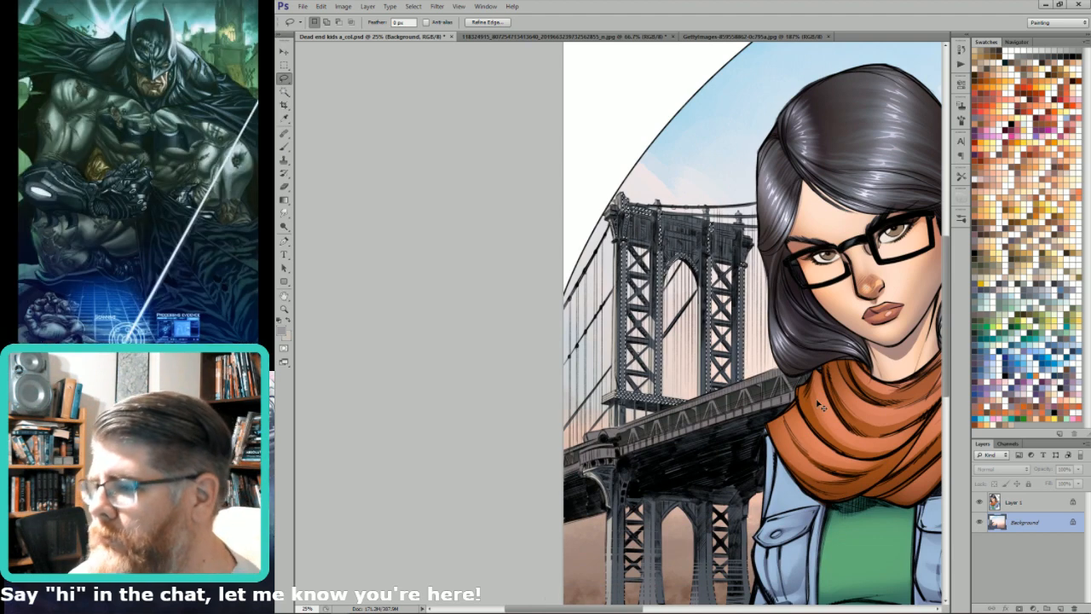
key(g)
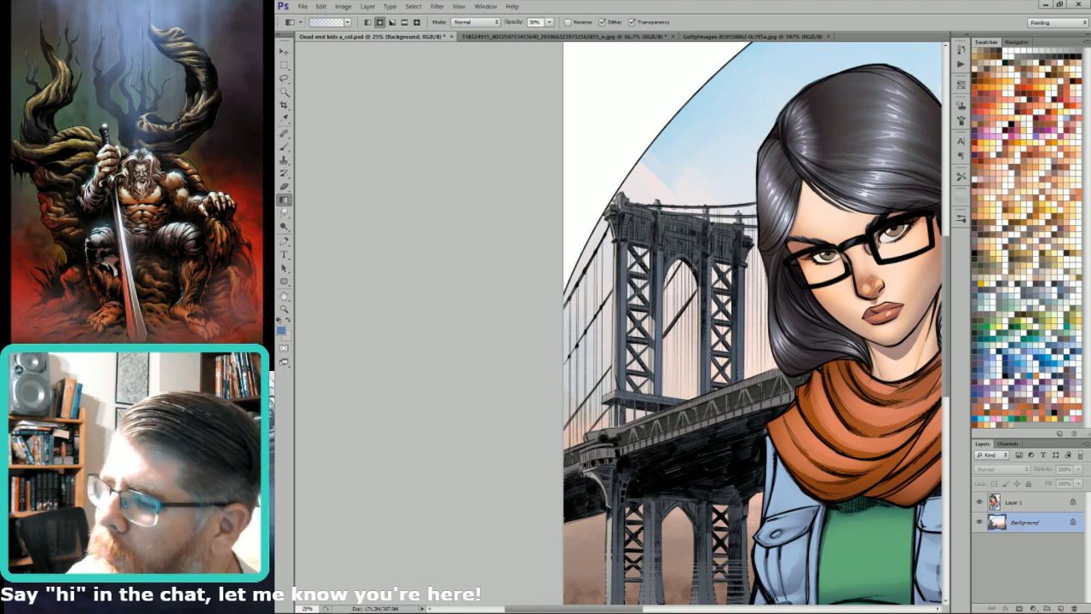
scroll(707, 237, up, 3)
key(ctrl+d)
Step: Lasso the horizontal trims and recessed panels of the tower's upper crossbeam, combining them into one selection
key(l)
mouse_move(550, 253)
mouse_down()
mouse_move(600, 262)
mouse_move(594, 255)
mouse_move(660, 293)
mouse_up()
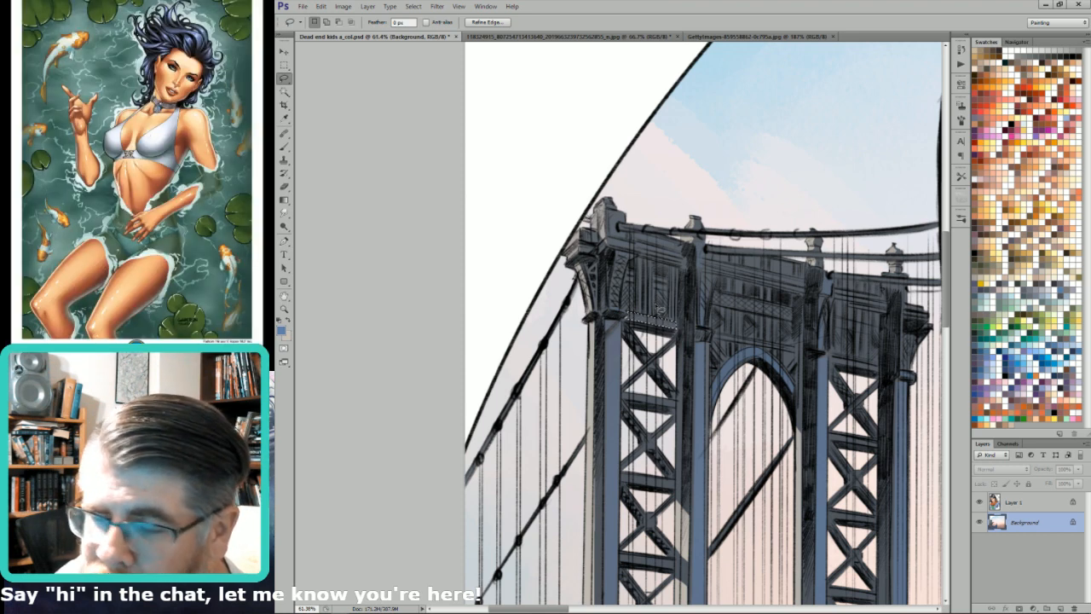
key(shift)
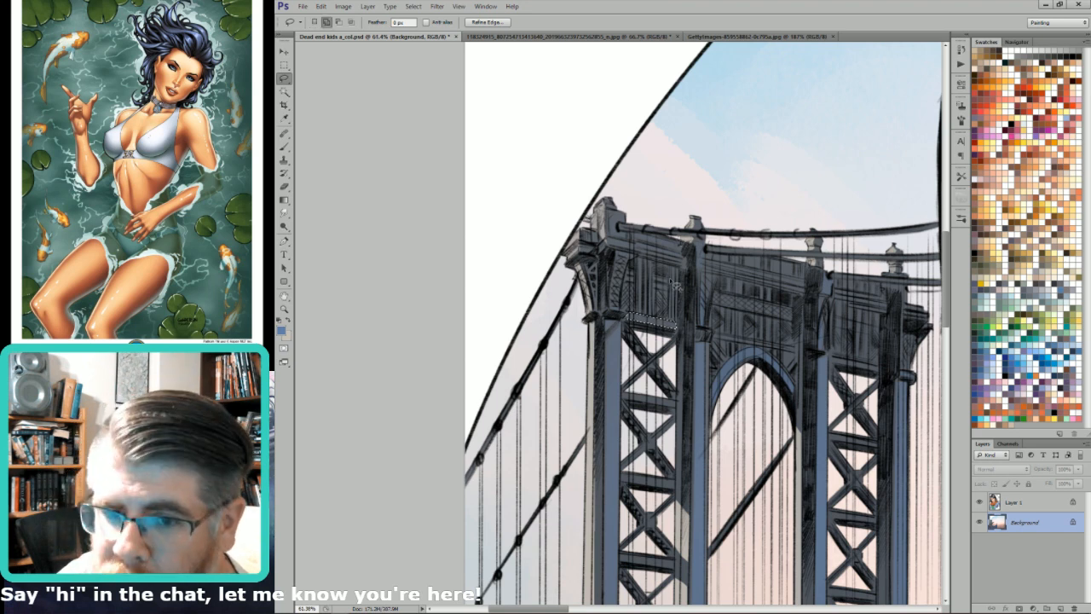
mouse_move(613, 247)
mouse_down()
mouse_move(637, 256)
mouse_move(617, 220)
mouse_move(620, 242)
mouse_up()
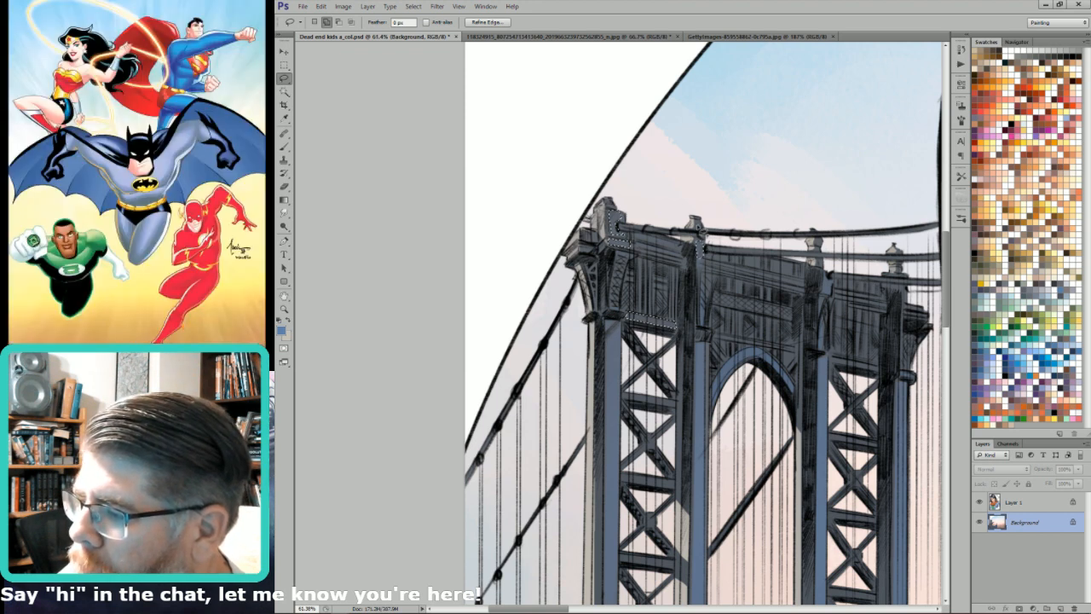
mouse_move(637, 235)
mouse_down()
mouse_move(680, 241)
mouse_move(634, 246)
mouse_up()
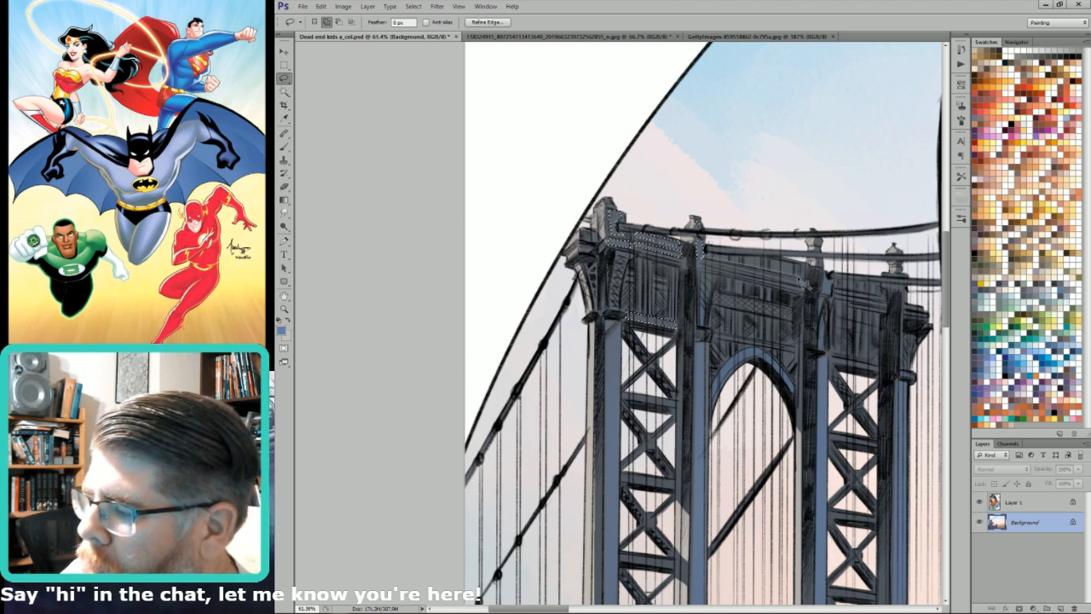
mouse_move(804, 269)
mouse_down()
mouse_move(703, 317)
mouse_move(740, 323)
mouse_move(706, 337)
mouse_move(755, 342)
mouse_up()
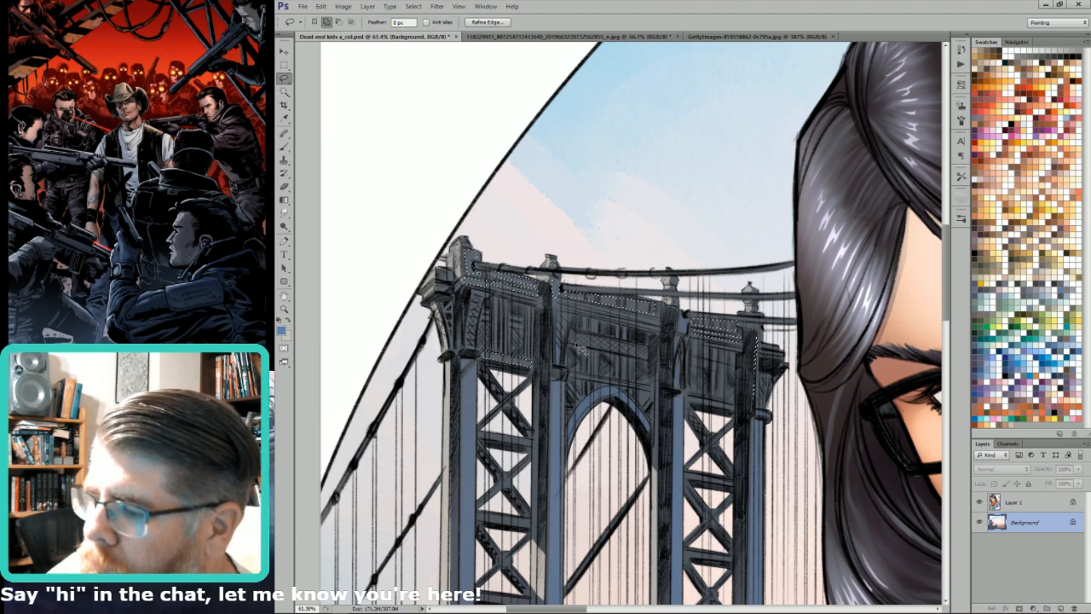
mouse_move(580, 348)
mouse_down()
mouse_move(656, 358)
mouse_move(573, 341)
mouse_up()
mouse_move(490, 311)
mouse_down()
mouse_move(477, 341)
mouse_move(475, 296)
mouse_move(514, 354)
mouse_move(537, 320)
mouse_move(534, 355)
mouse_up()
Step: Tint the selected upper crossbeam trims and panels with a 30% opacity blue gradient, and clear the selection
key(g)
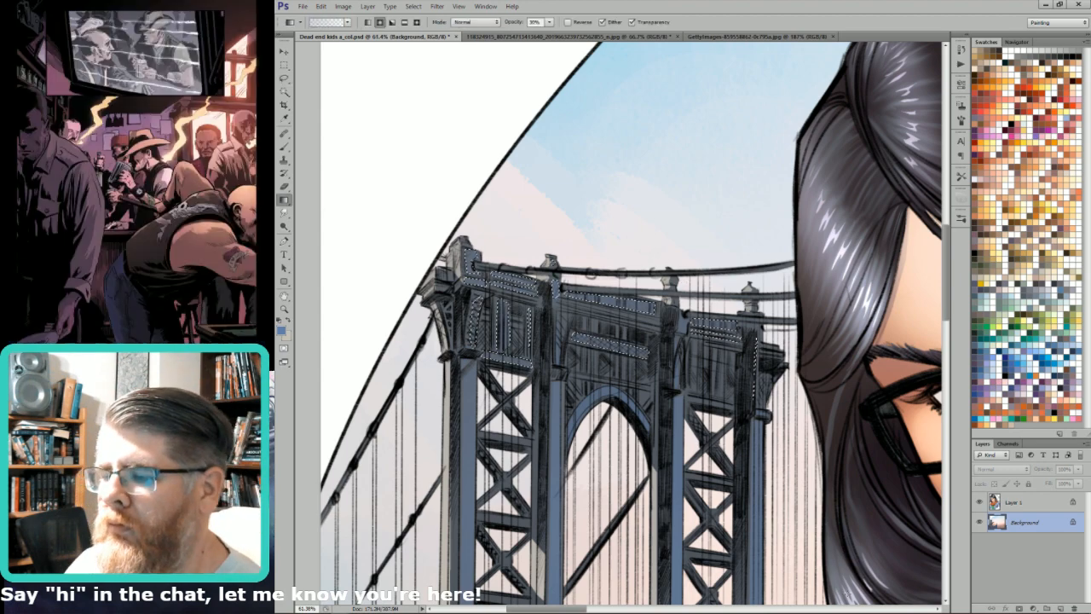
key(ctrl+0)
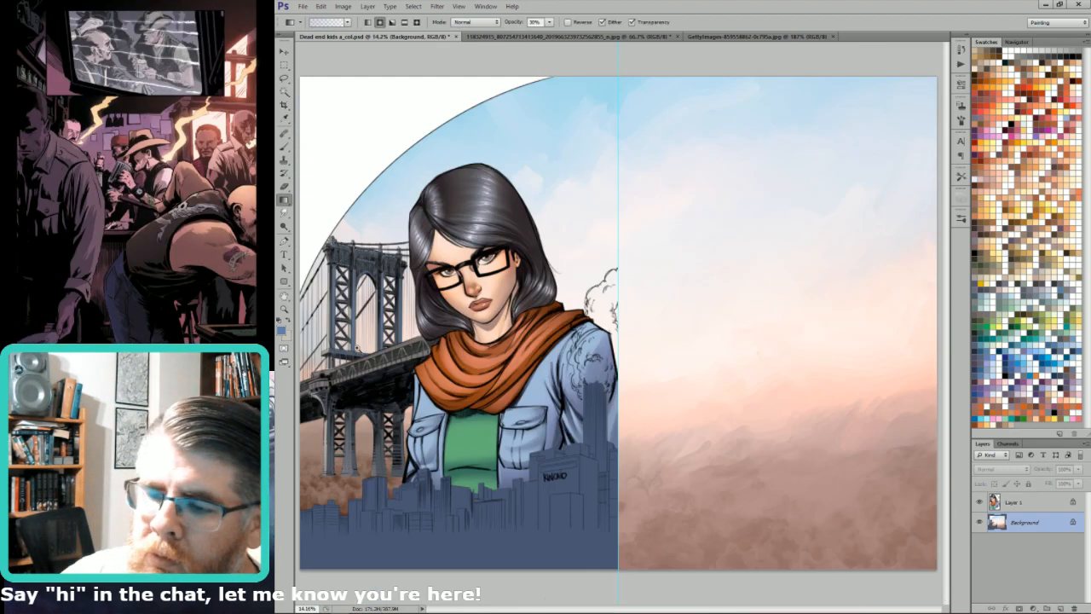
drag(366, 322, 303, 573)
drag(516, 390, 713, 389)
Step: Lasso the faces of the third and fourth legs below the roadway and tint them with 30% opacity blue gradients
key(l)
drag(671, 321, 886, 365)
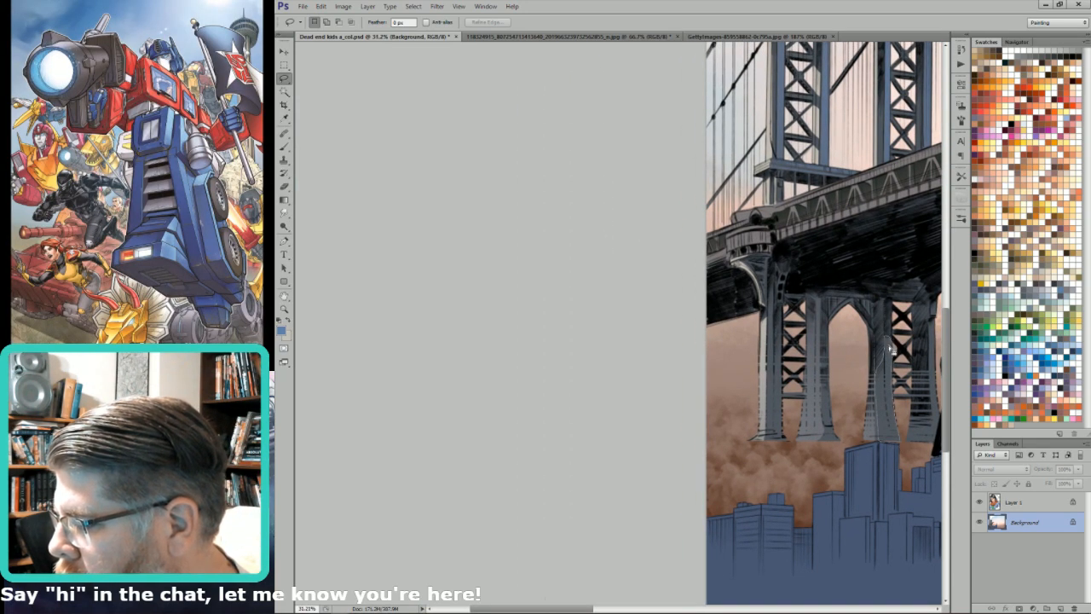
key(g)
drag(918, 380, 869, 403)
key(l)
drag(882, 351, 884, 431)
drag(888, 341, 885, 349)
key(g)
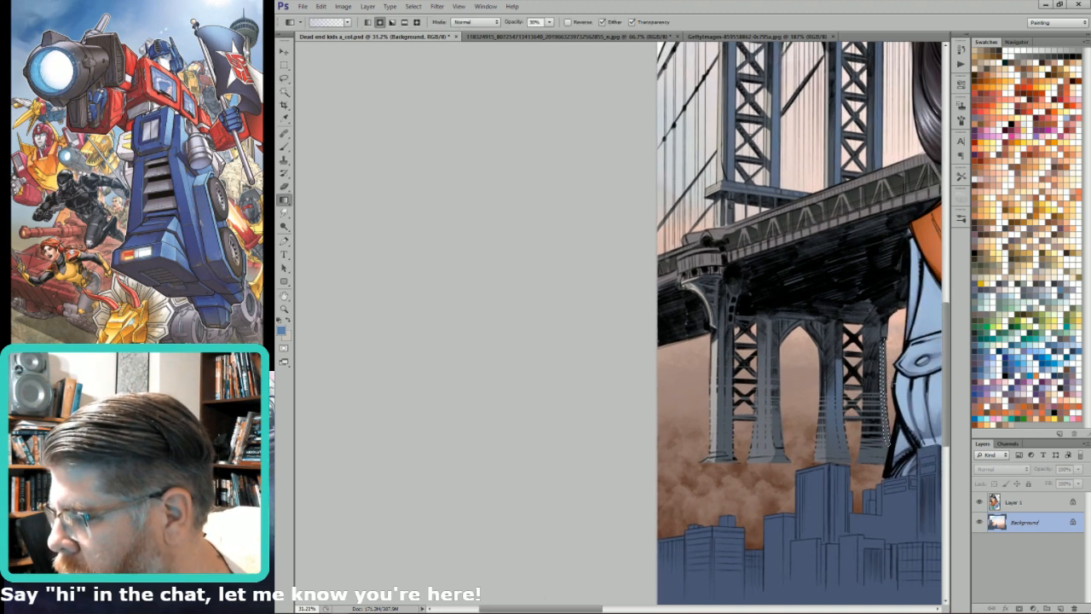
Step: Lasso the inner face of the first leg for the gradient, and check the lighting of the legs in the bridge reference photo
key(l)
mouse_move(722, 329)
mouse_down()
mouse_move(721, 444)
mouse_move(735, 464)
mouse_move(727, 300)
mouse_up()
key(g)
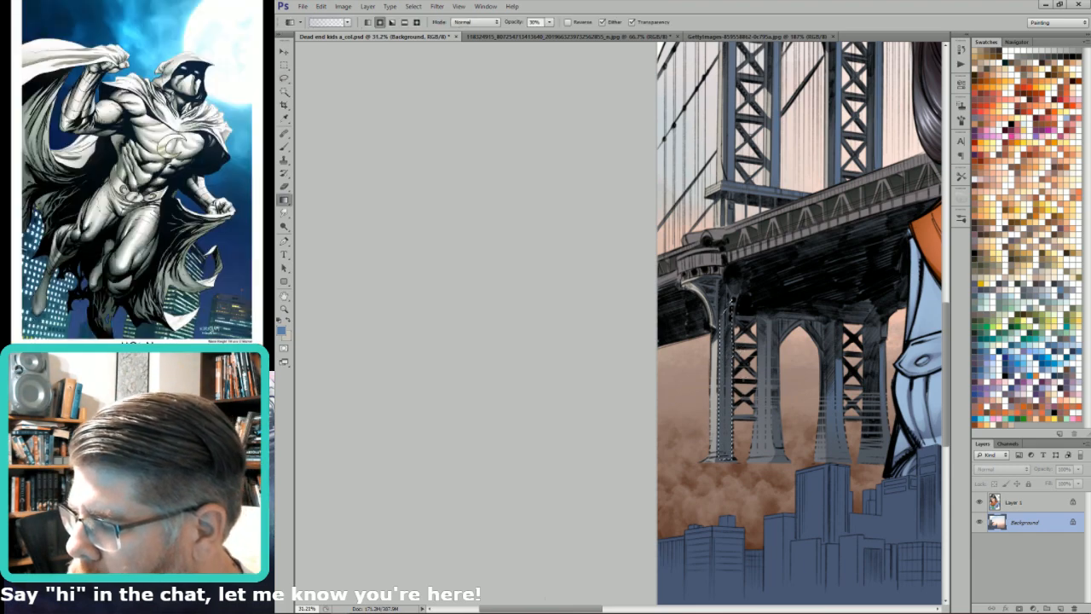
click(798, 37)
drag(679, 500, 708, 202)
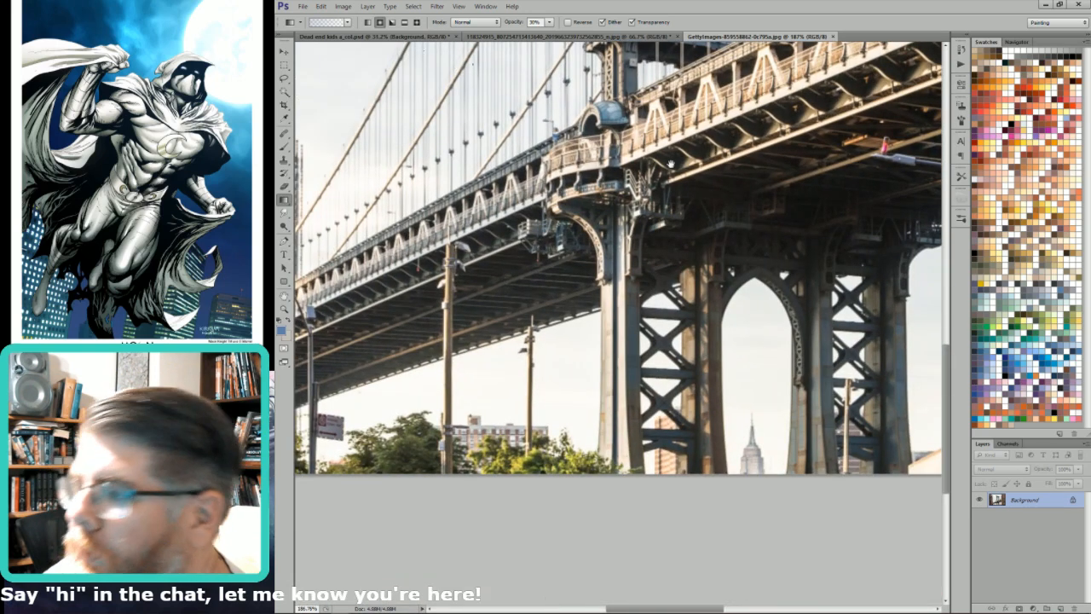
Step: Back in the cover file, reselect the first leg's inner face, sample the leg's tone and apply a 30% opacity gradient
click(368, 37)
key(l)
drag(774, 302, 759, 326)
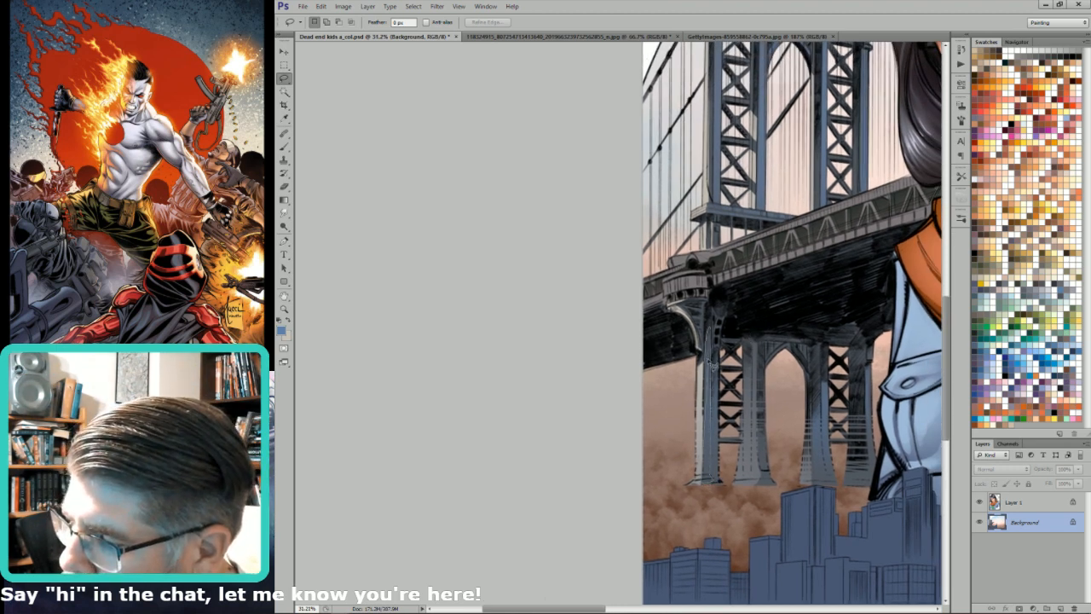
drag(705, 373, 709, 330)
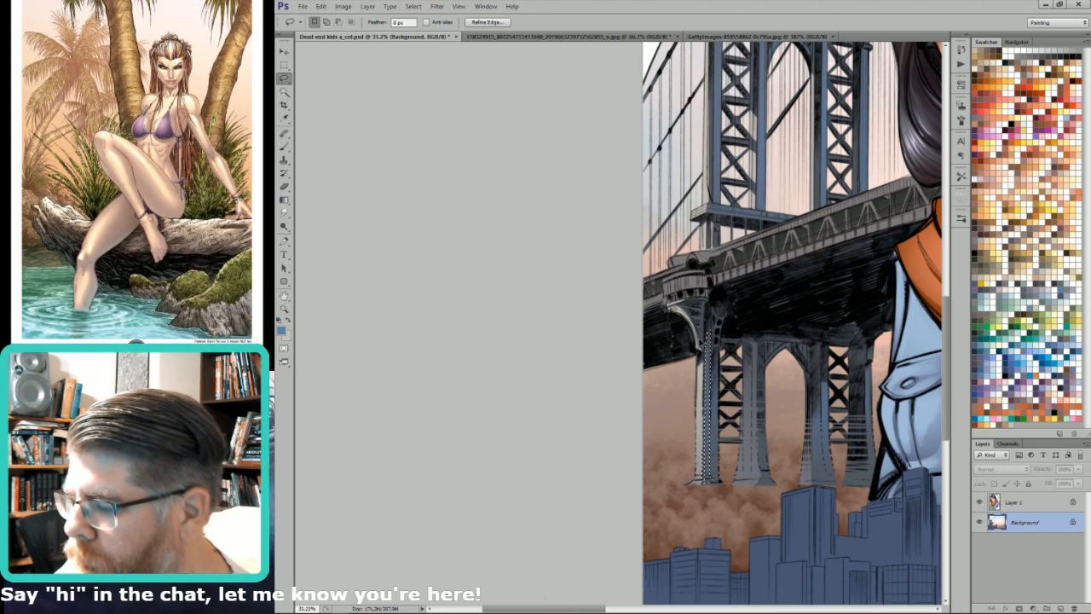
key(i)
click(704, 402)
key(l)
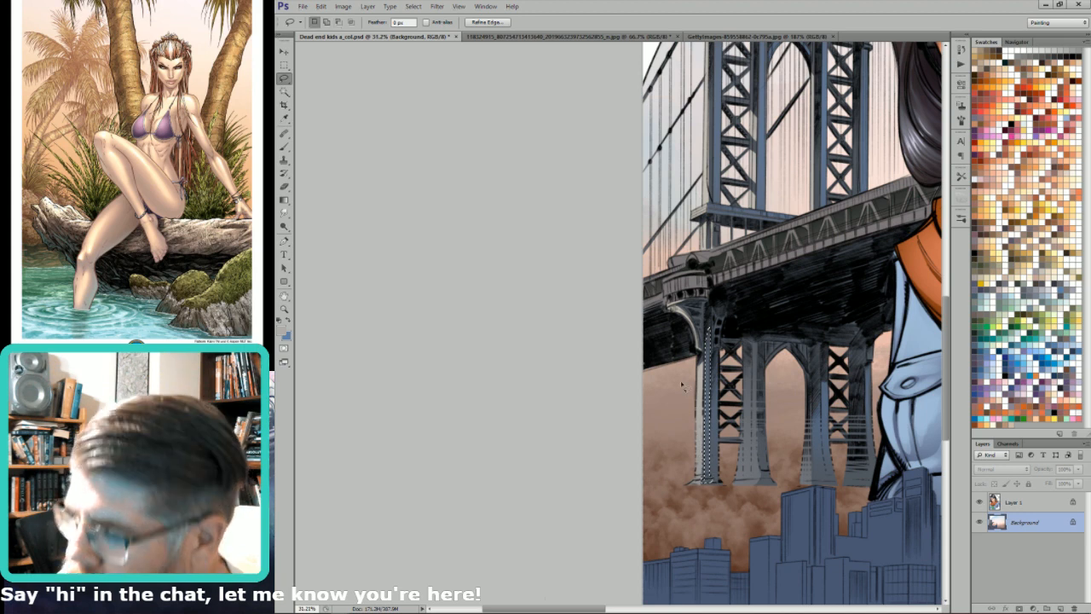
key(g)
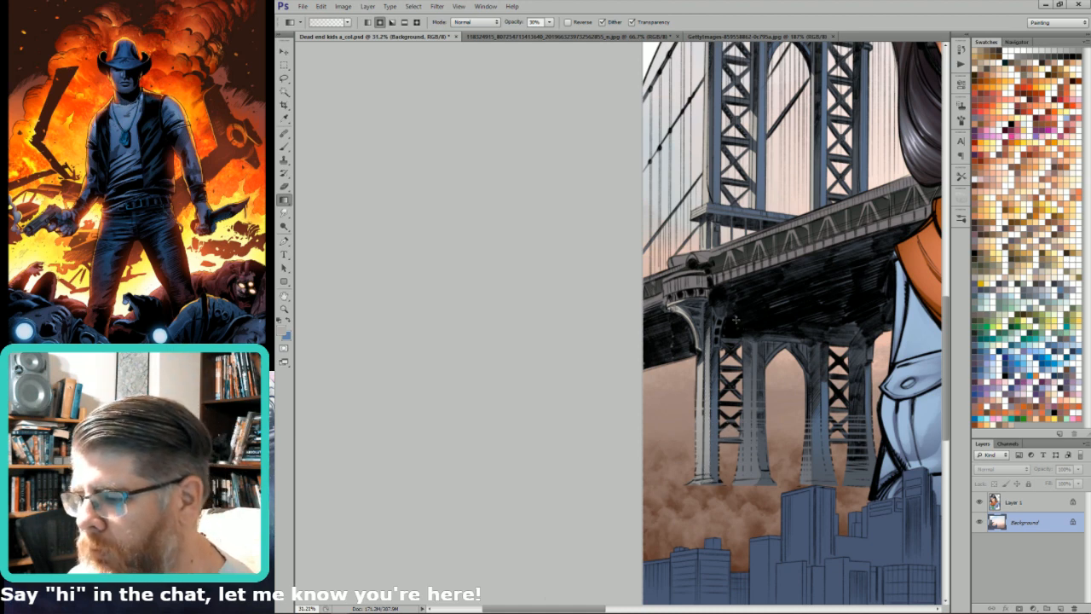
Step: Lasso the lit side of the second leg, lighten it with a 30% opacity gradient, and clear the selection
key(l)
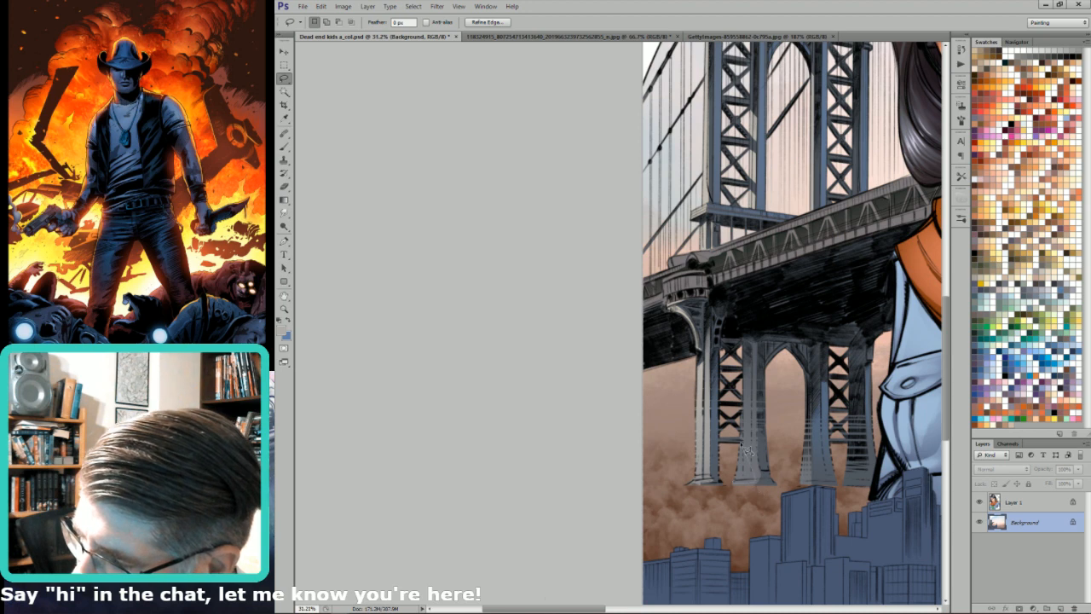
drag(742, 447, 745, 443)
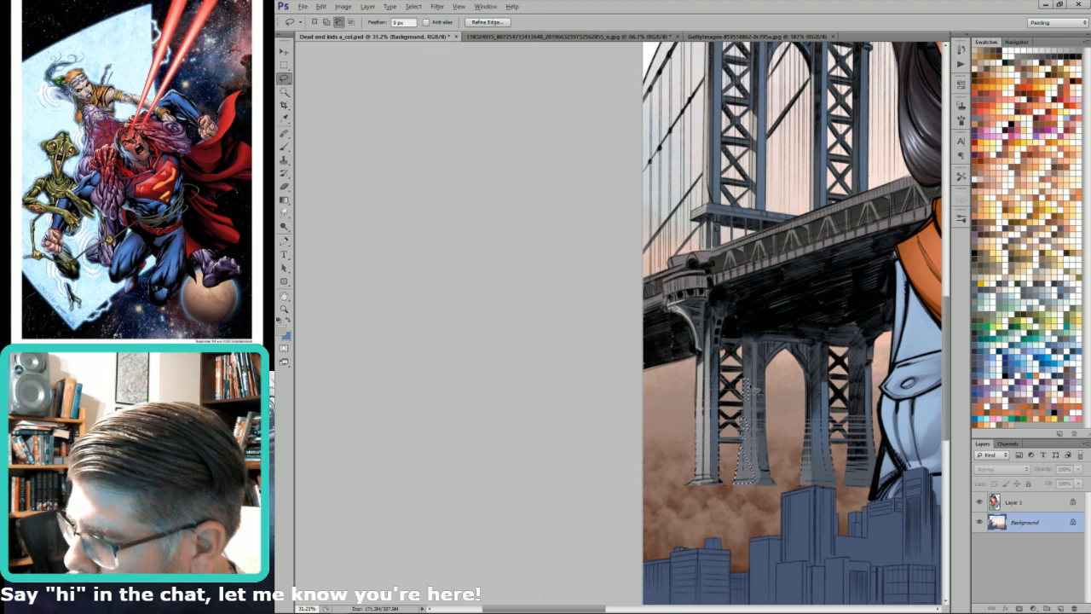
key(g)
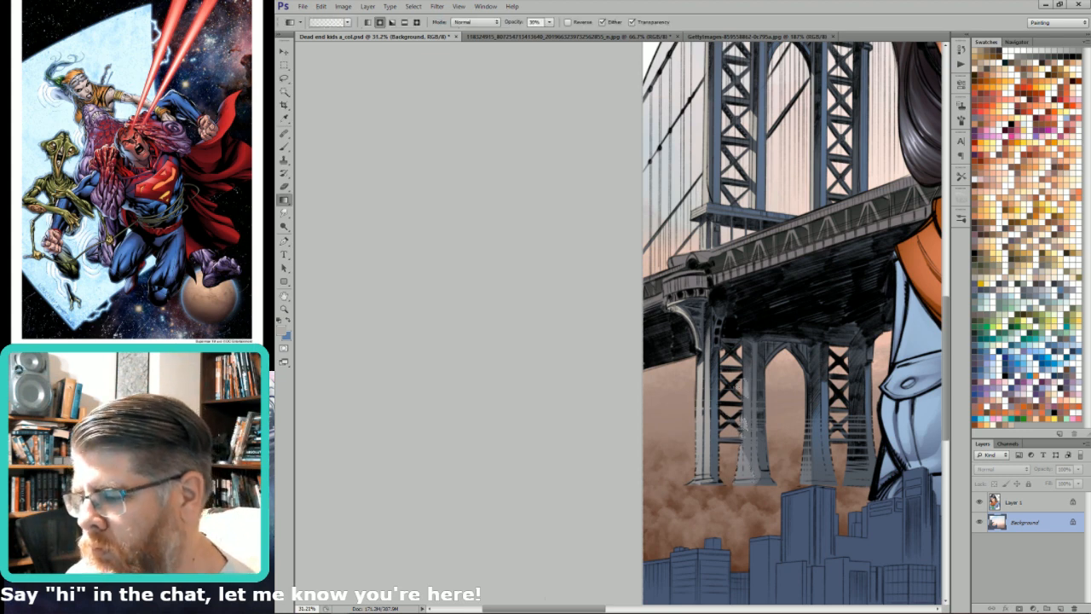
key(l)
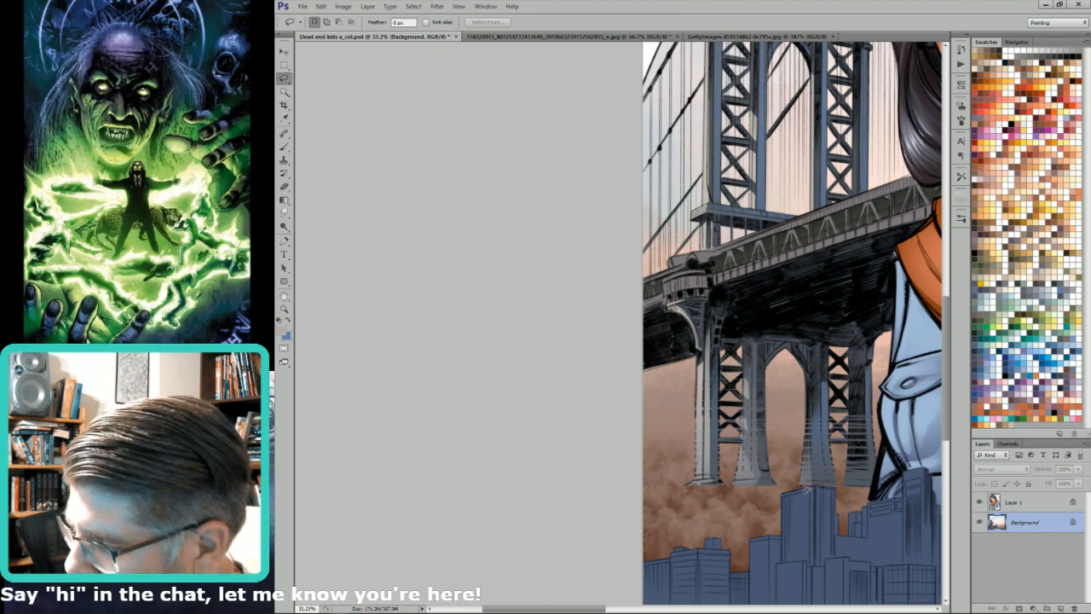
Step: Lighten the lassoed lit side of the third bridge leg with a 30% opacity gradient
key(g)
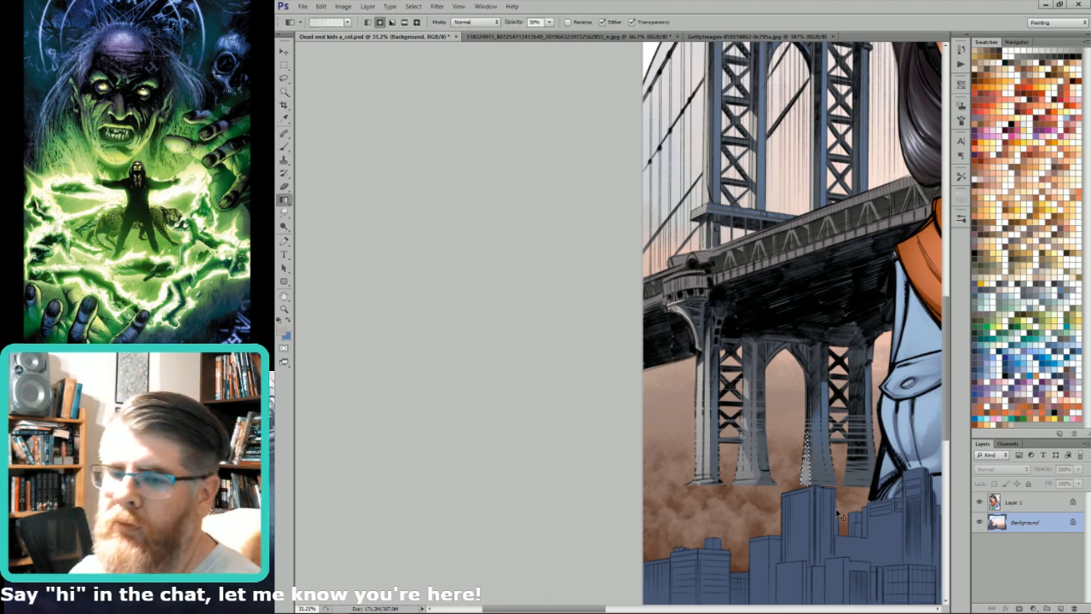
key(ctrl+0)
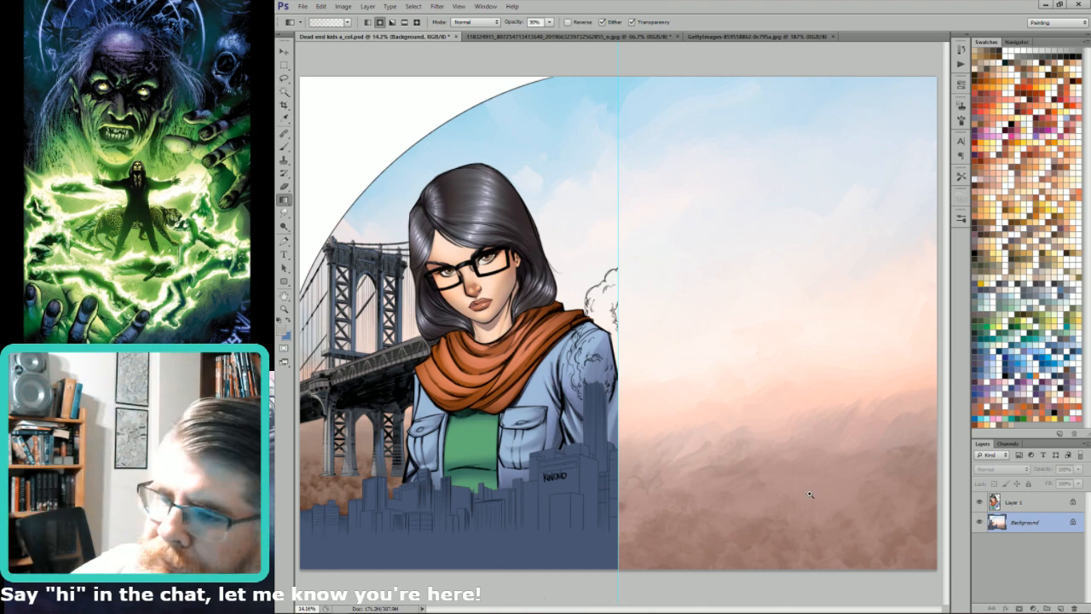
mouse_move(337, 528)
mouse_down()
mouse_move(729, 299)
mouse_move(730, 246)
mouse_up()
key(l)
drag(834, 225, 720, 322)
Step: Check the roadway's lighting in the bridge reference photo, and in the cover file lasso the roadway edges left of the round balcony
click(788, 36)
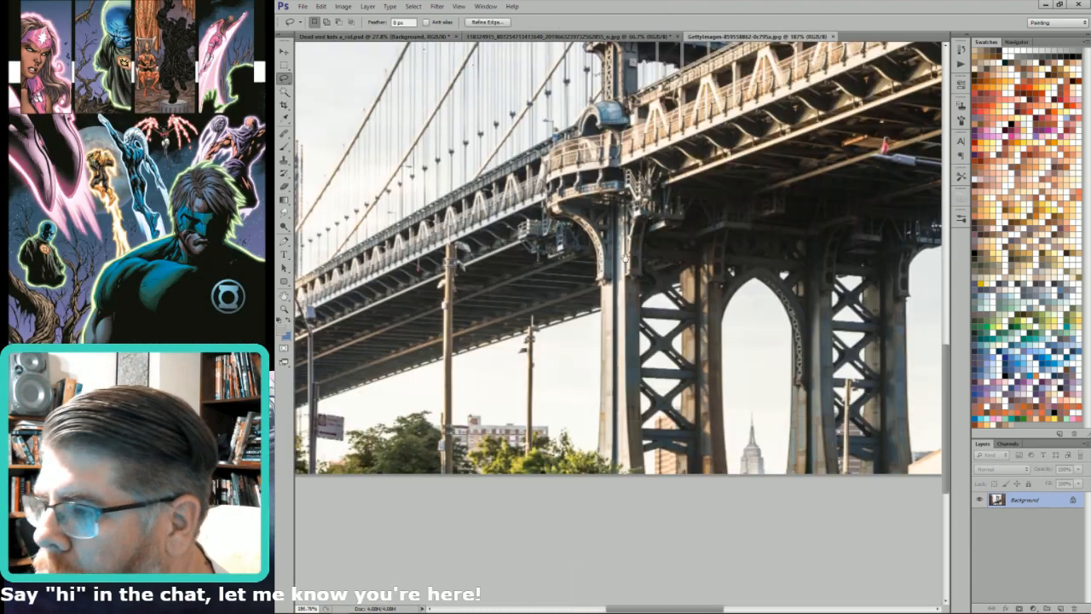
drag(586, 158, 679, 211)
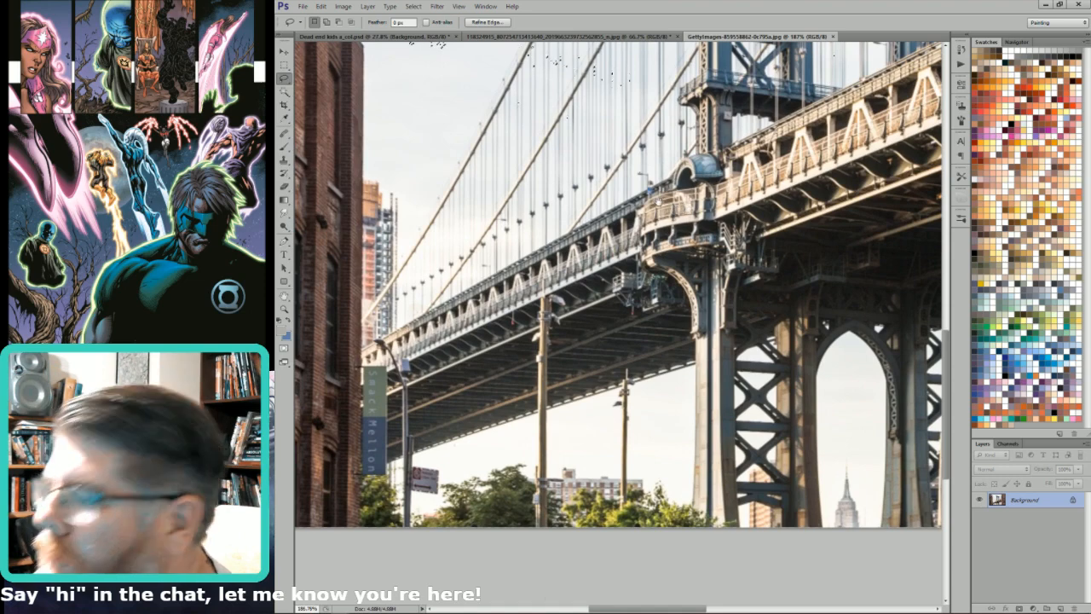
click(333, 37)
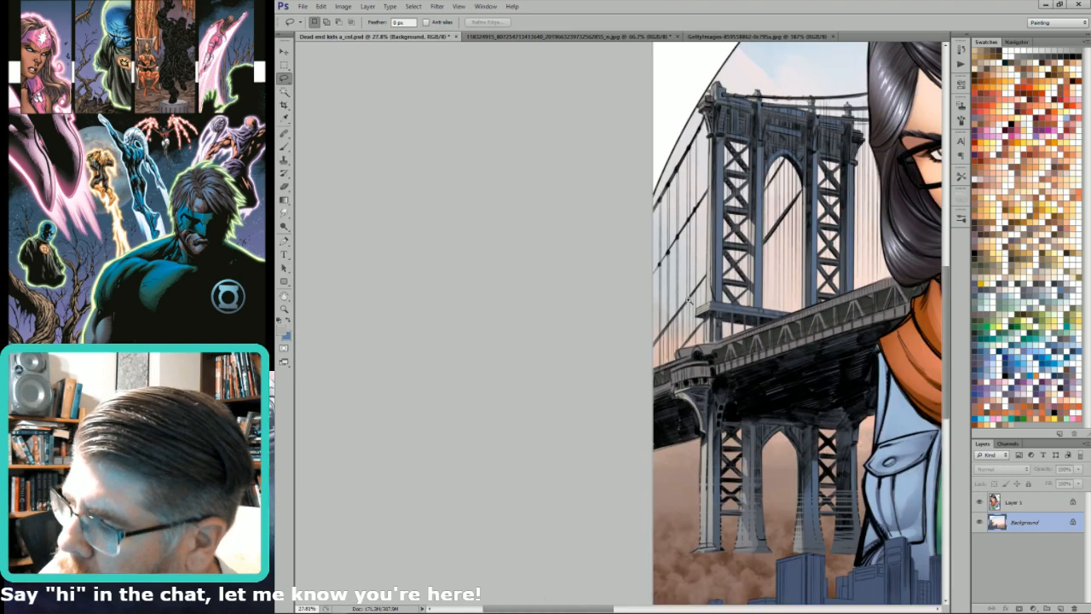
scroll(703, 282, up, 4)
scroll(601, 255, up, 2)
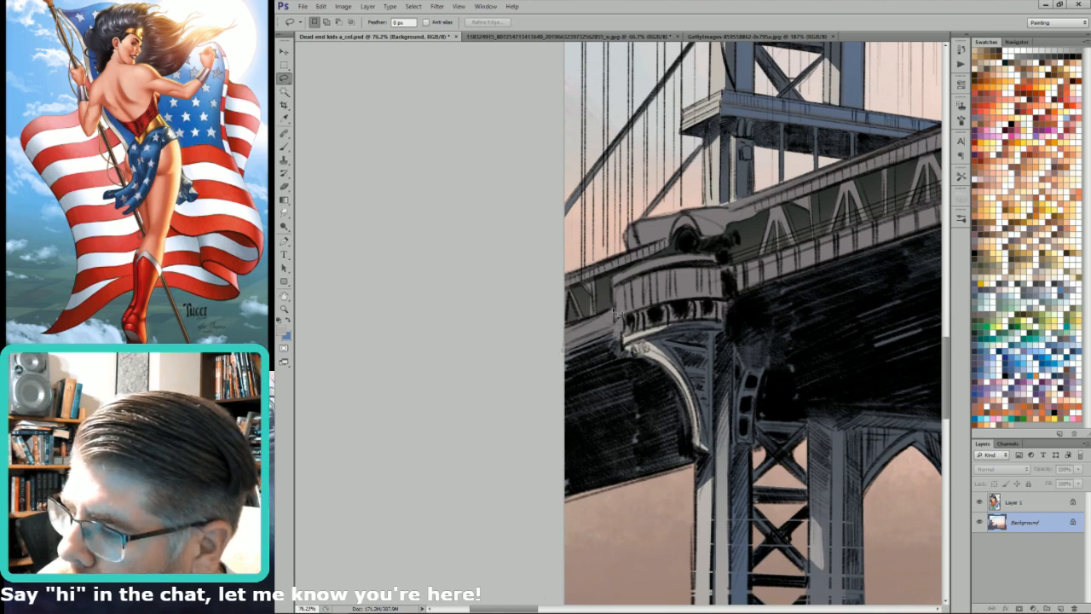
drag(614, 313, 615, 339)
mouse_move(635, 268)
mouse_down()
mouse_move(668, 248)
mouse_move(566, 276)
mouse_up()
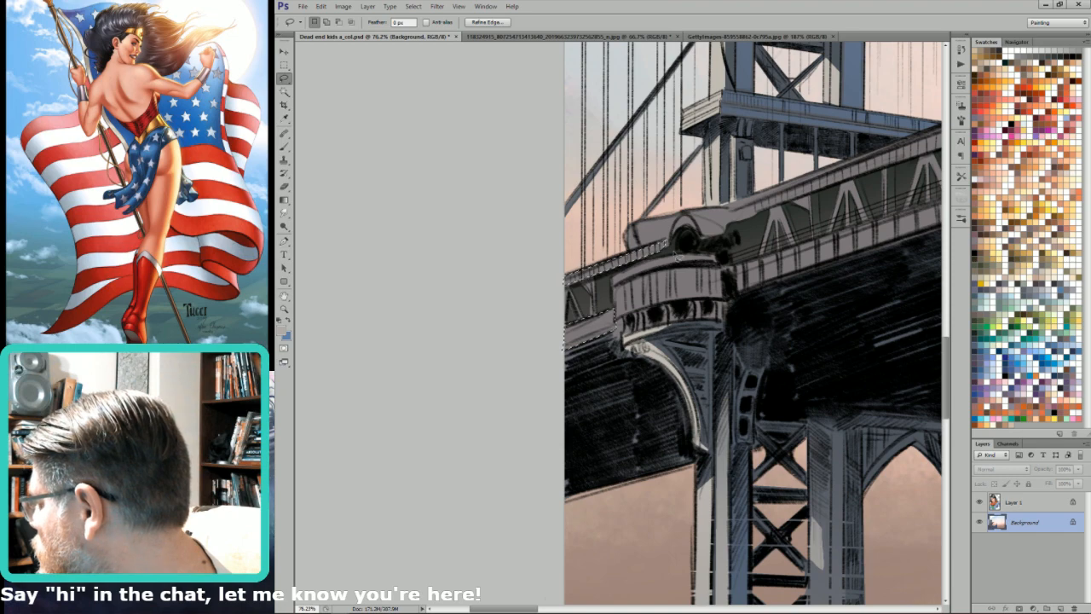
Step: Add the lower and upper roadway edges between the round balcony and the woman to the selection
key(shift)
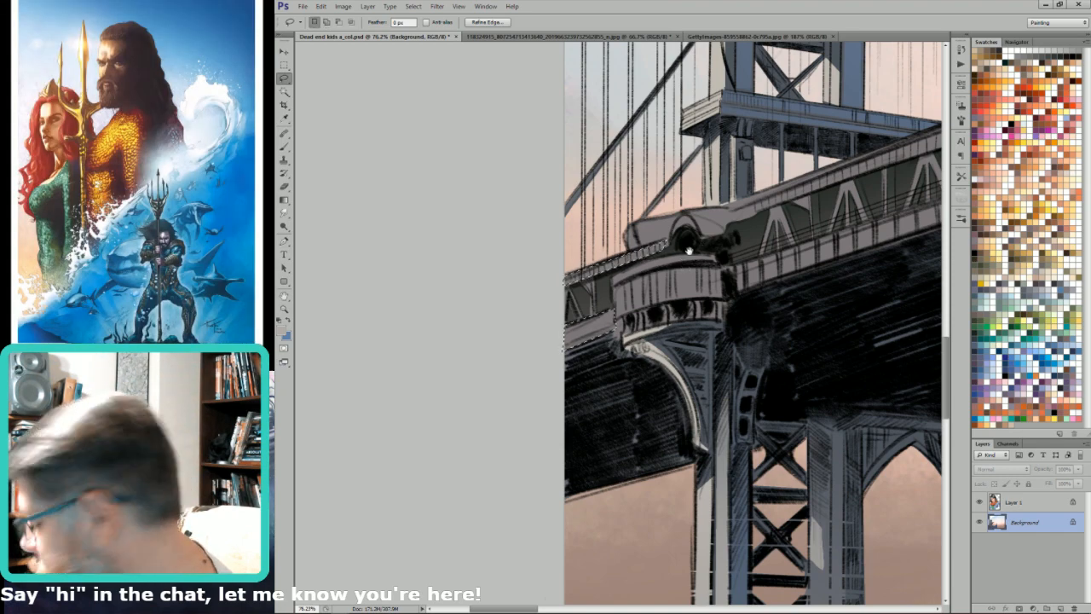
drag(699, 245, 624, 274)
key(shift)
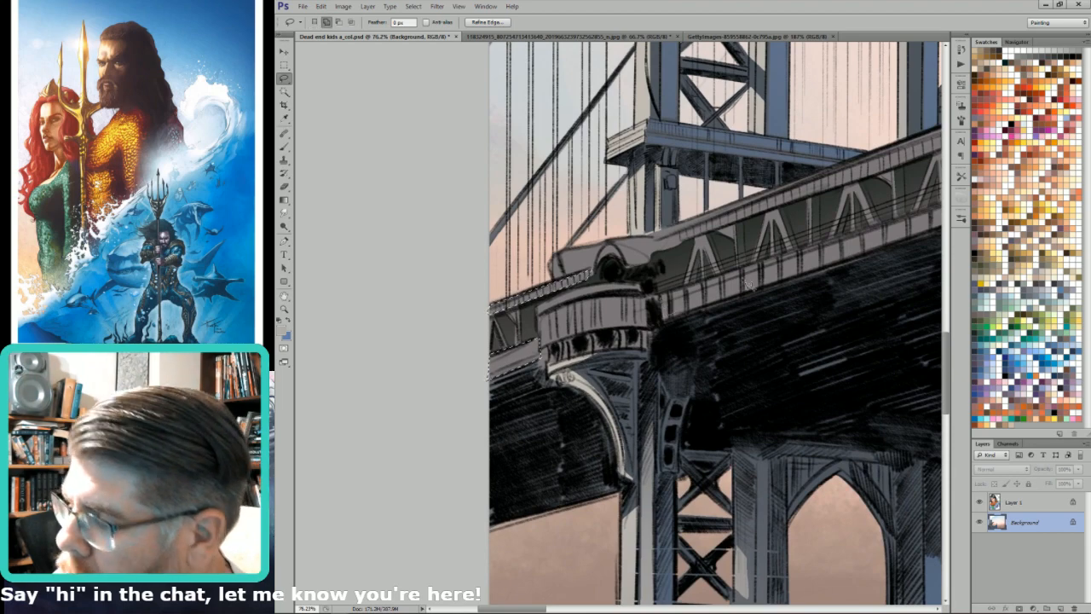
scroll(714, 303, right, 10)
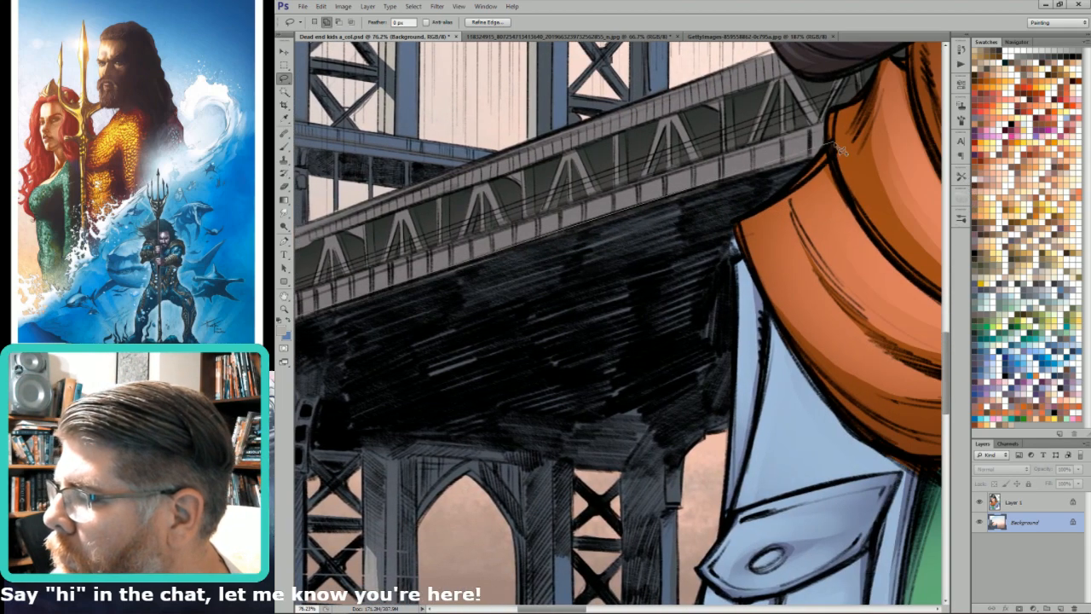
scroll(840, 149, left, 10)
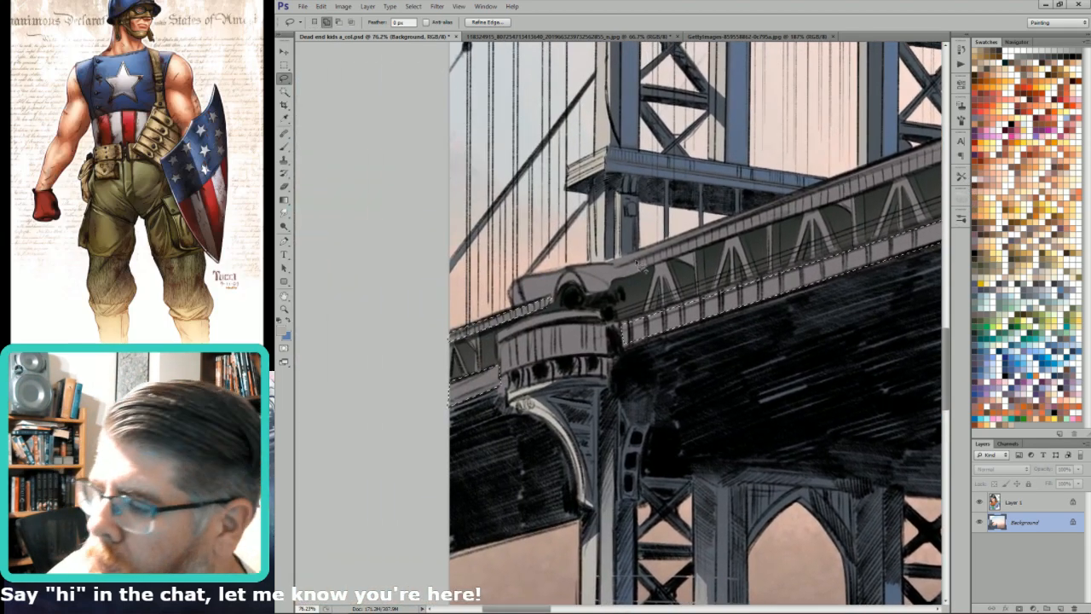
scroll(645, 266, right, 5)
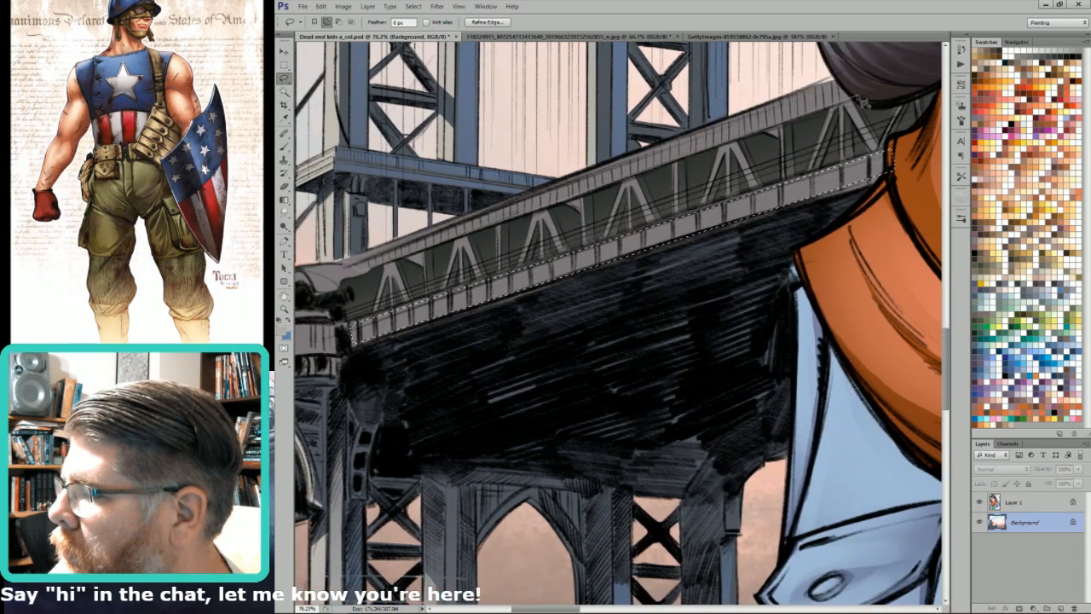
alt+click(855, 96)
alt+click(854, 82)
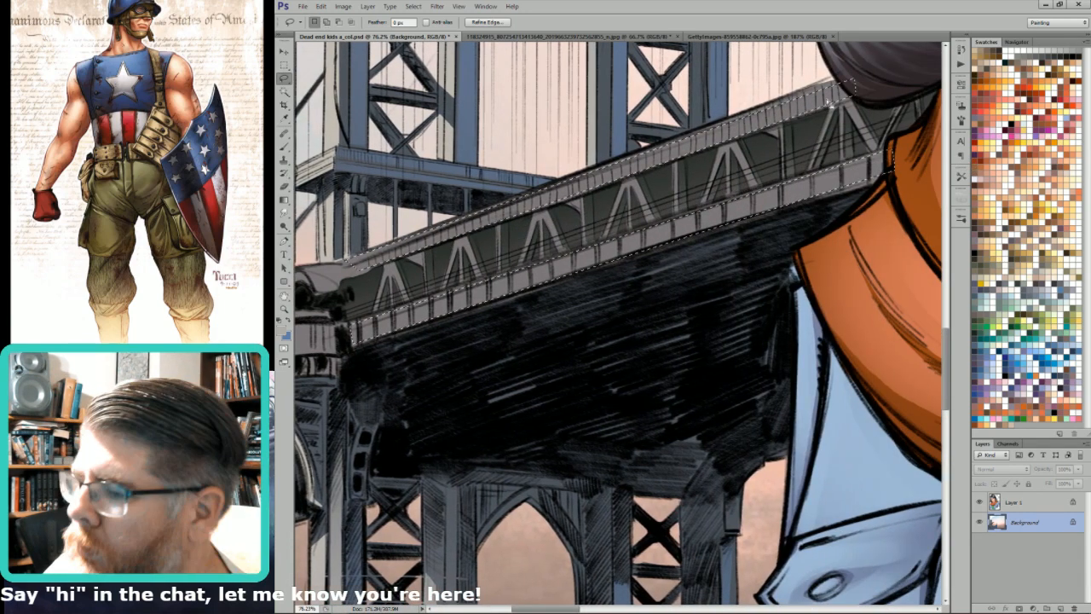
scroll(733, 349, down, 5)
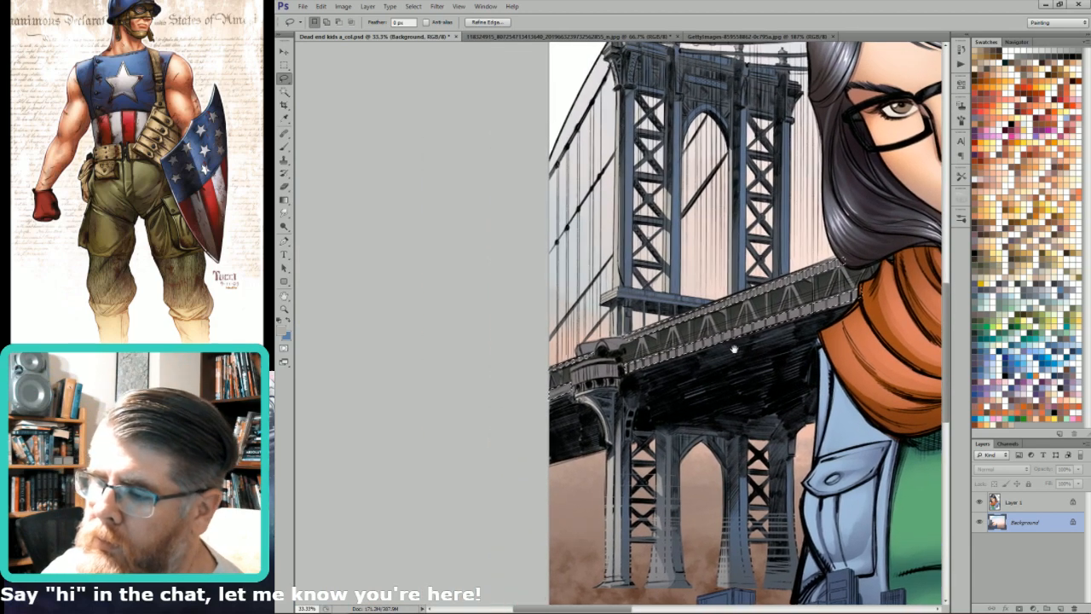
Step: Pick a light beige swatch and lighten the selected roadway edges with a 30% opacity gradient
key(x)
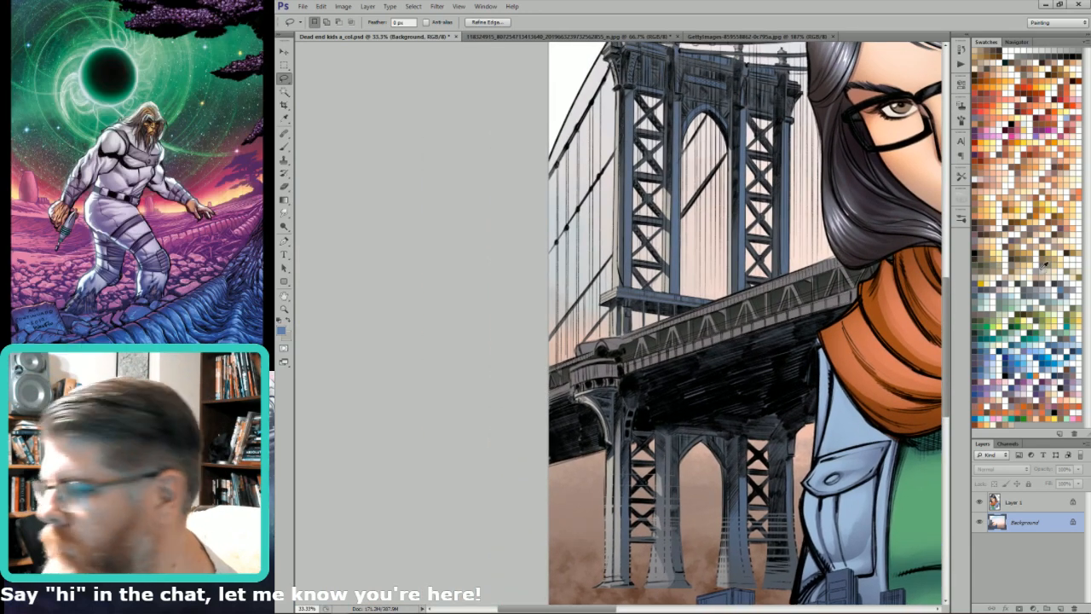
click(1043, 266)
key(g)
drag(692, 350, 828, 471)
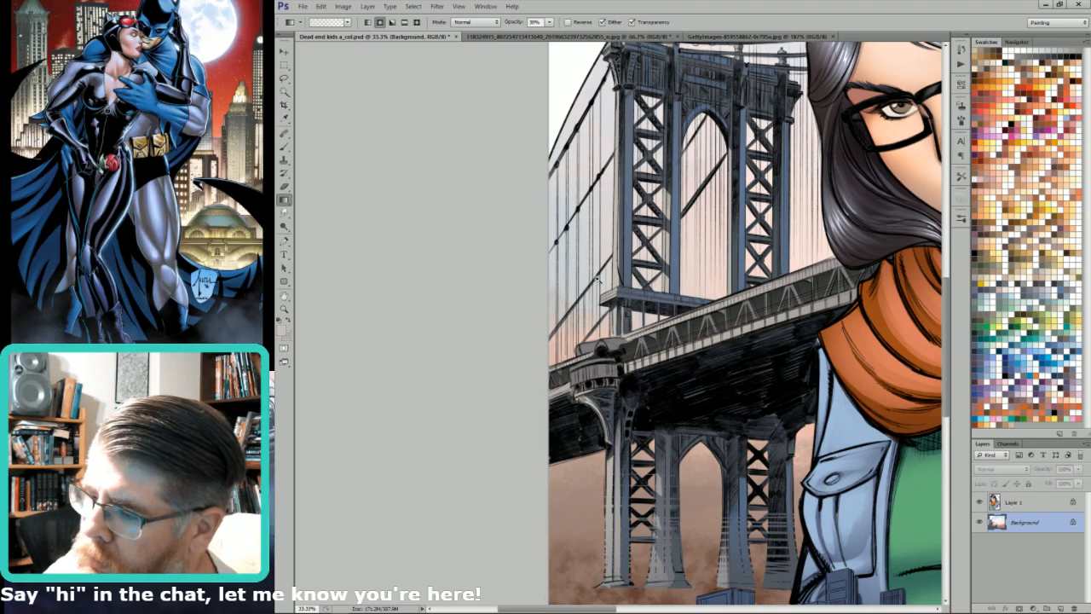
Step: Warm the roadway edges with a second 30% opacity gradient in a peach swatch color
scroll(608, 255, up, 2)
key(l)
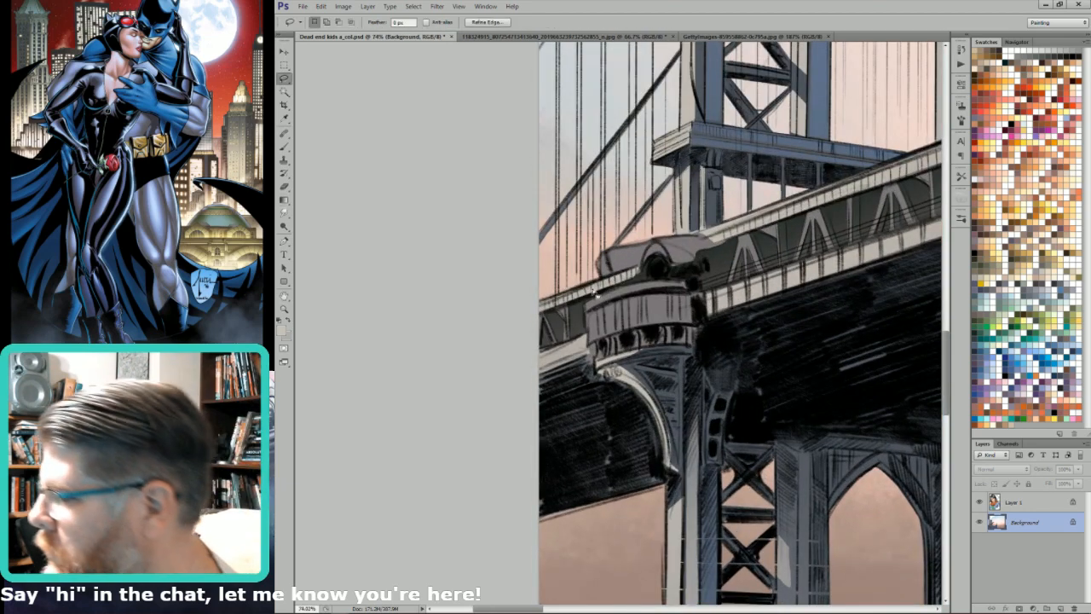
key(ctrl+minus)
key(ctrl+minus)
key(ctrl+minus)
key(ctrl+minus)
key(ctrl+minus)
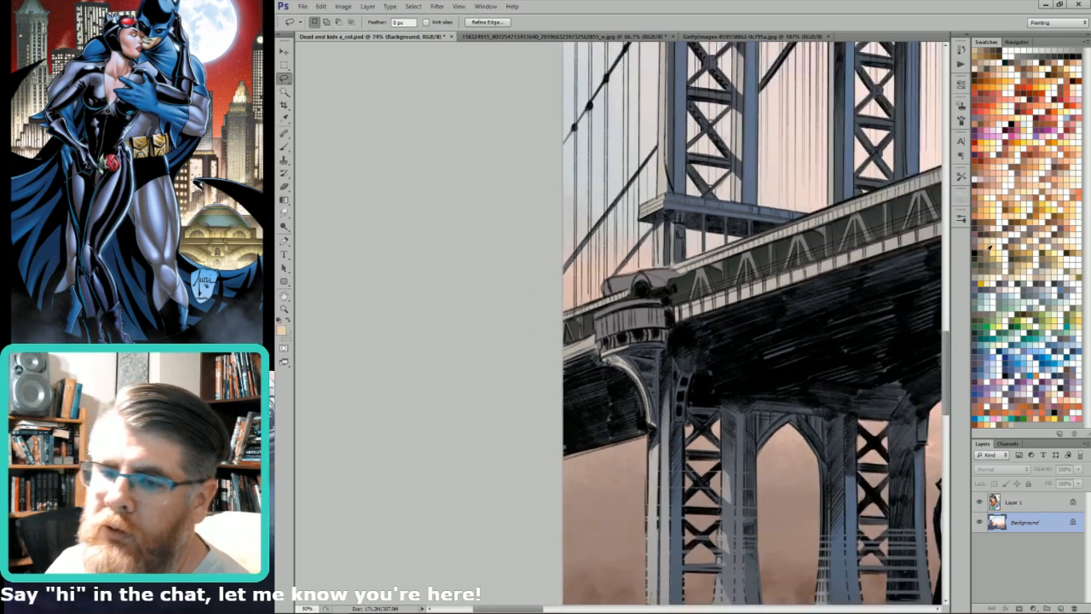
key(g)
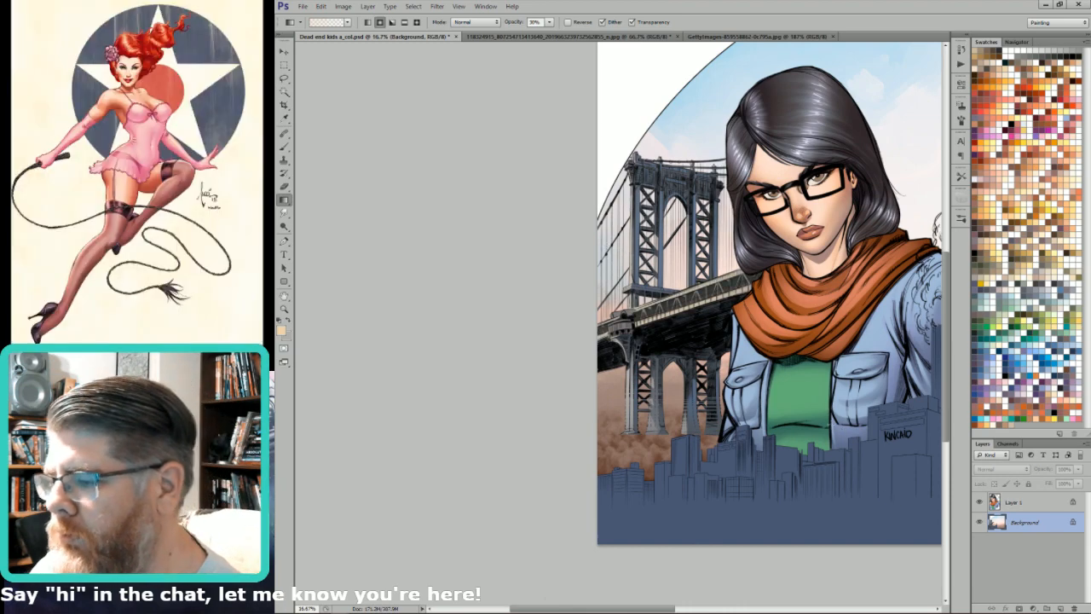
drag(601, 226, 523, 451)
Step: Lasso the round balcony on the first leg and brush it at 50% opacity with cream tones, sampling the roadway edge
key(l)
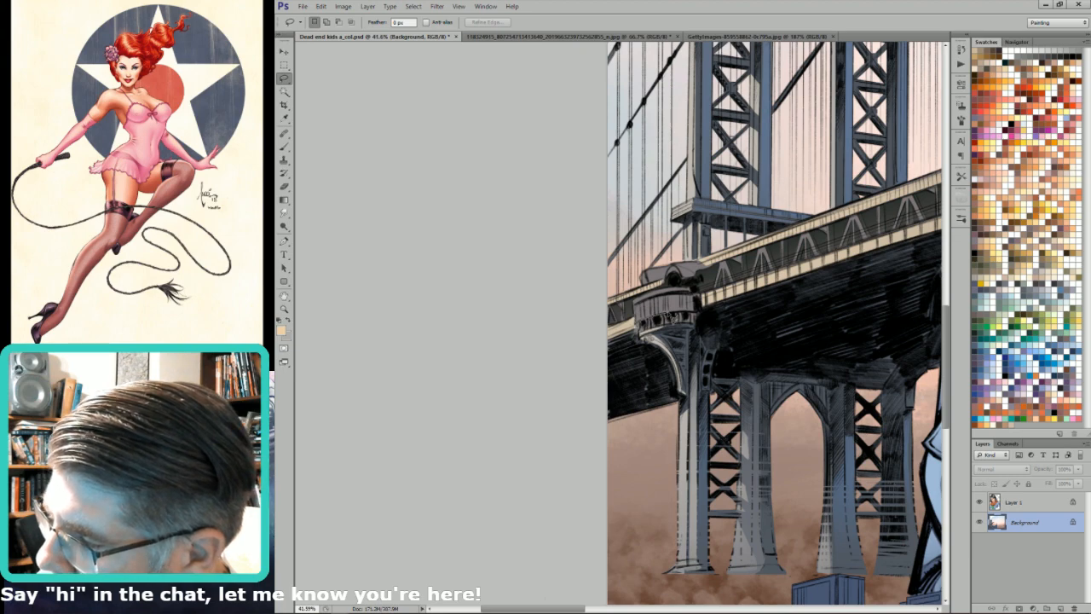
drag(648, 295, 639, 300)
mouse_move(680, 264)
mouse_down()
mouse_move(674, 278)
mouse_move(686, 284)
mouse_move(677, 260)
mouse_up()
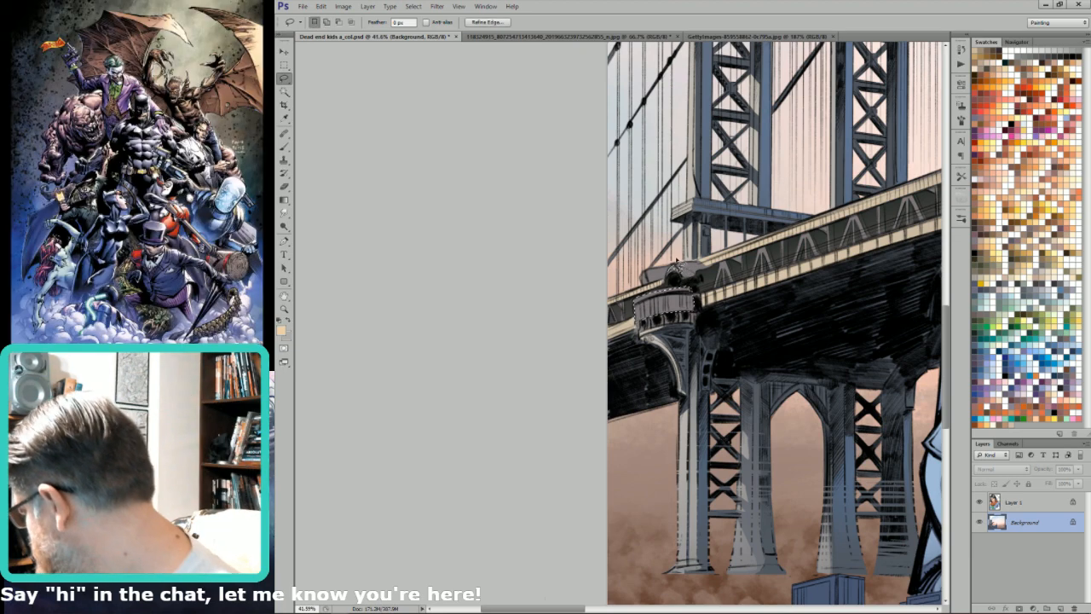
key(b)
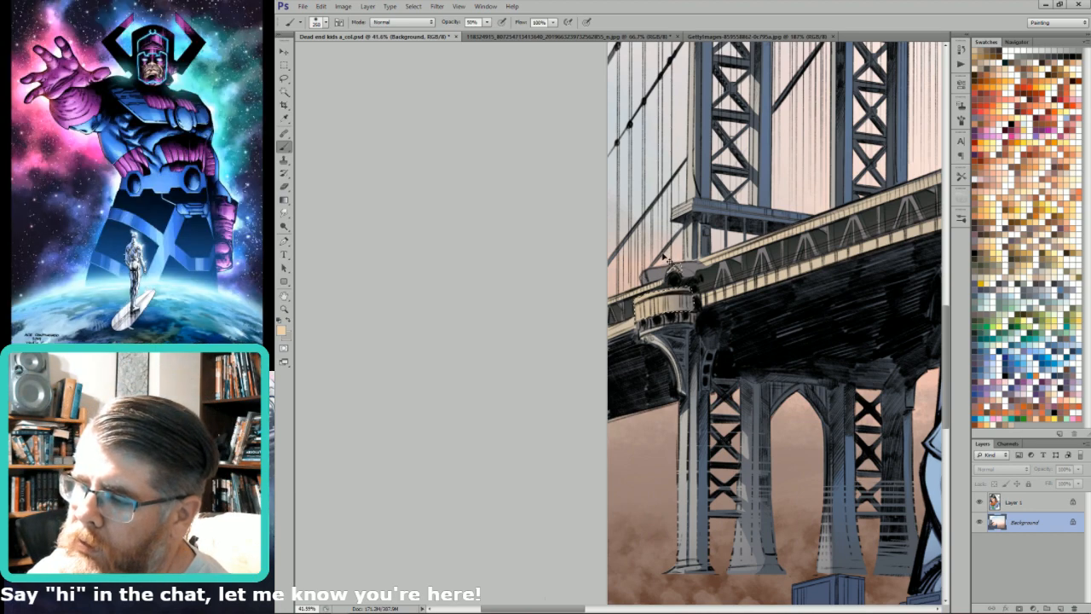
key(i)
click(722, 281)
key(b)
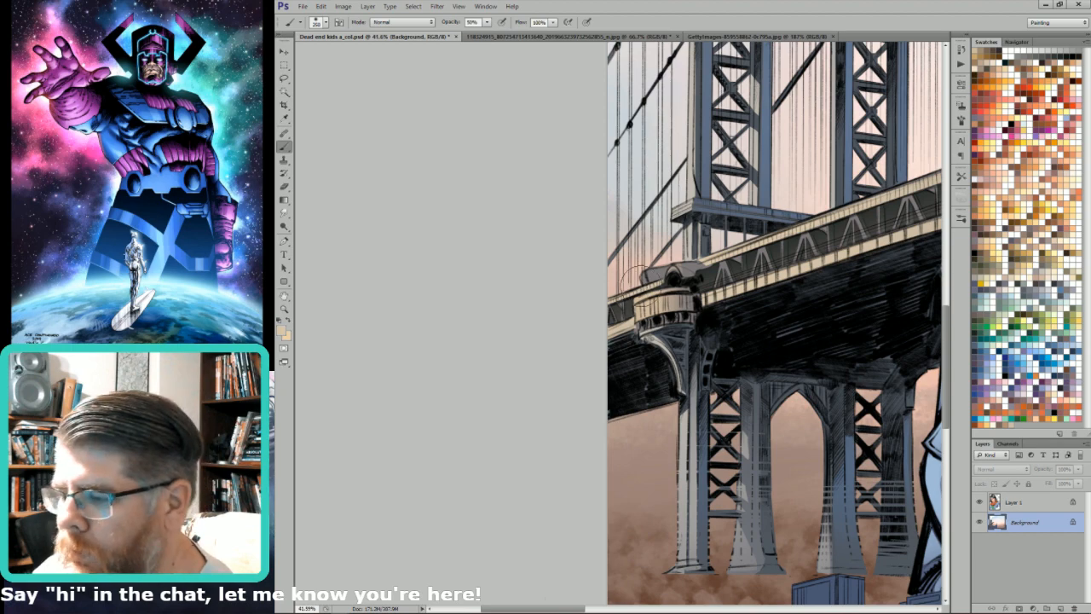
key(l)
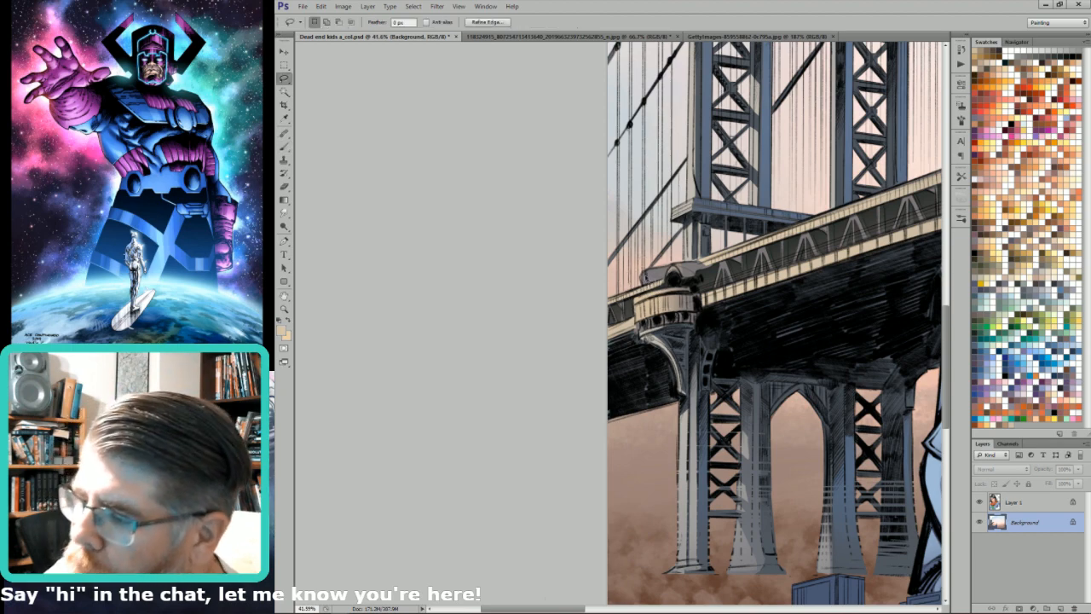
key(b)
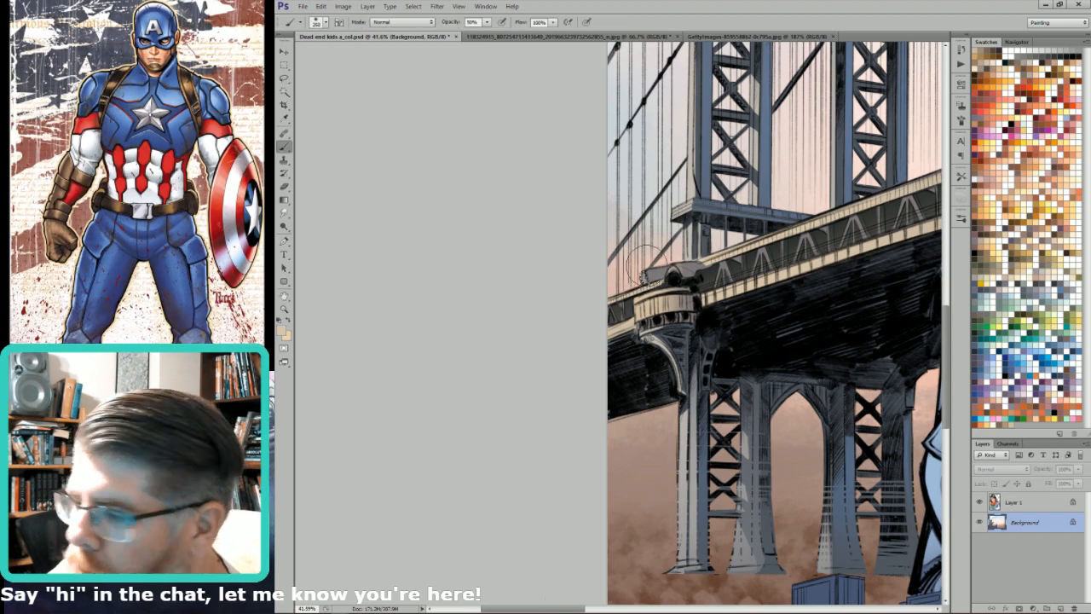
key(ctrl+minus)
key(ctrl+minus)
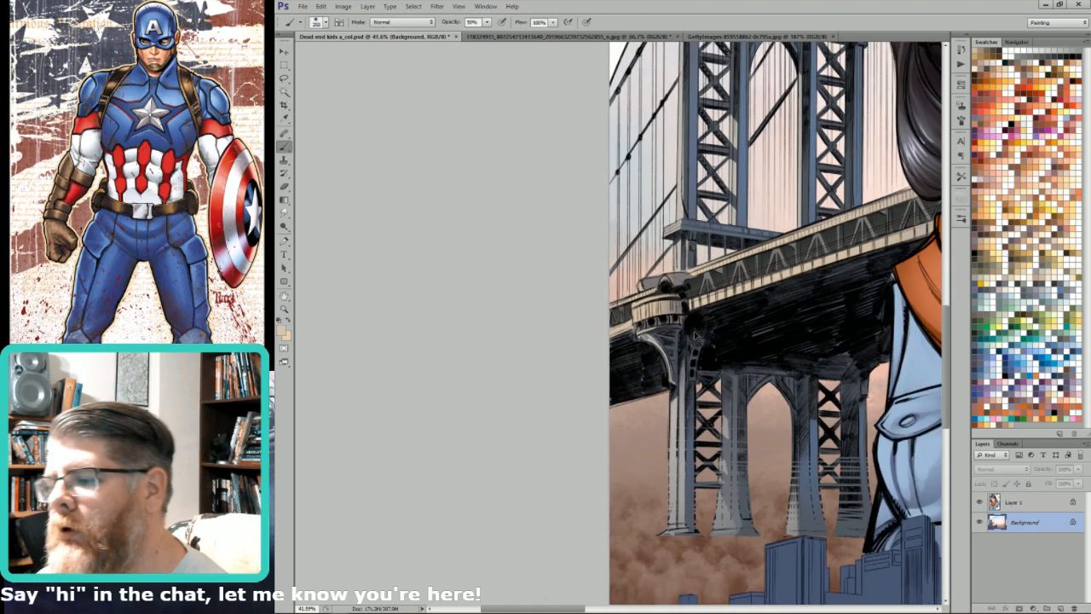
Step: Lasso the triangular truss braces between the roadway edges, starting beside the round balcony
key(l)
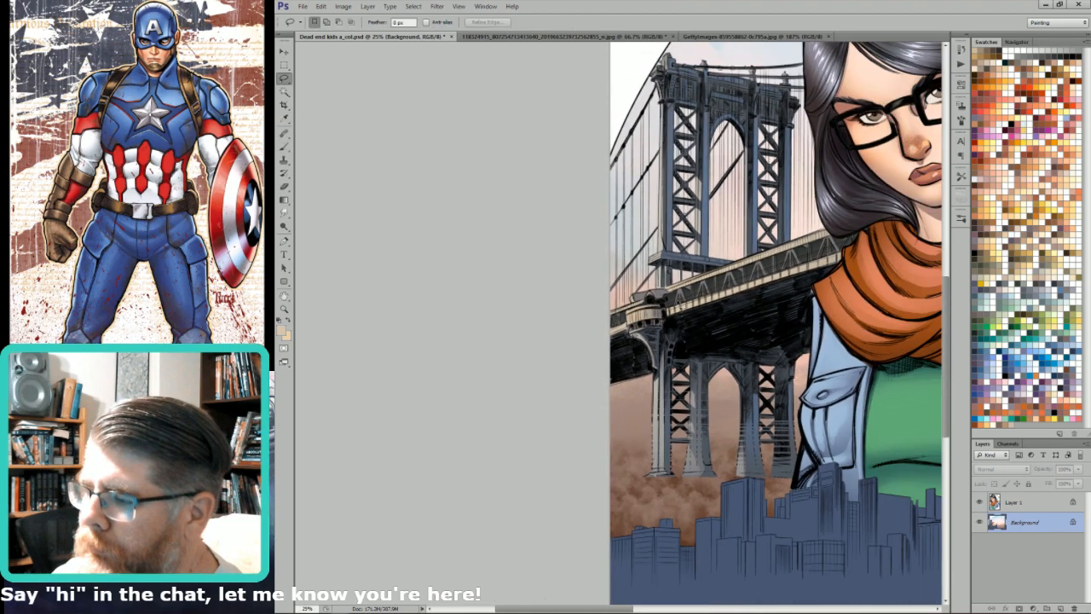
drag(716, 237, 732, 241)
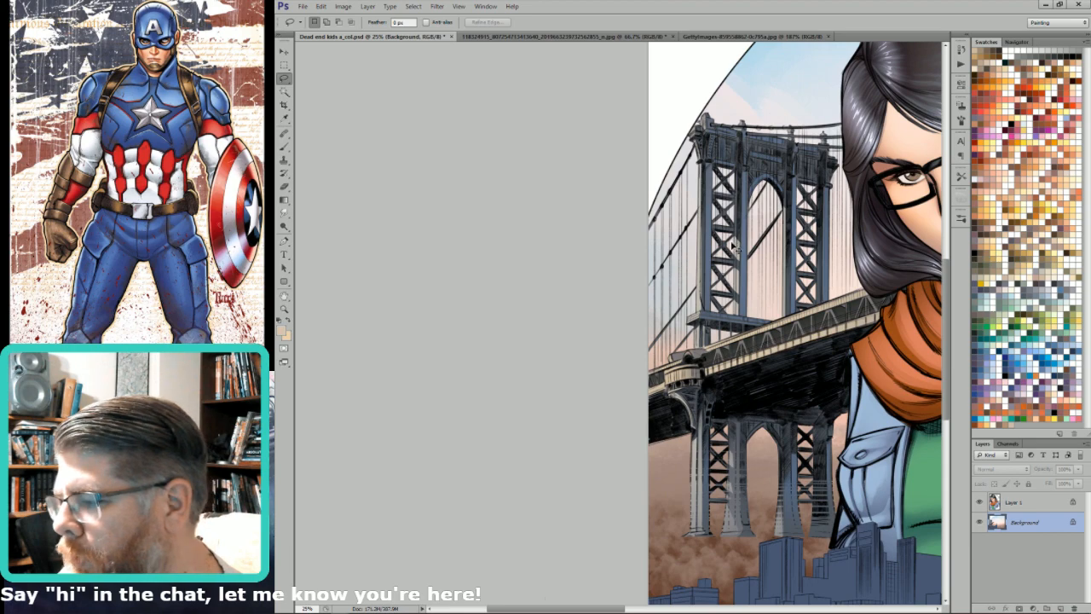
drag(783, 212, 629, 513)
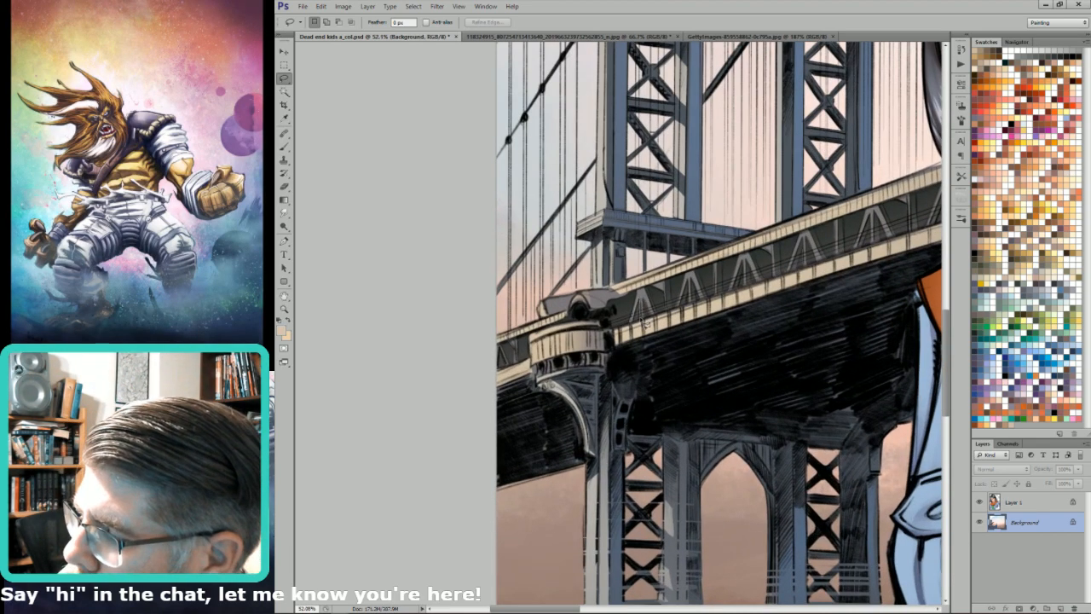
mouse_move(641, 291)
mouse_down()
mouse_move(657, 288)
mouse_move(666, 313)
mouse_move(665, 286)
mouse_move(691, 278)
mouse_move(679, 313)
mouse_move(697, 281)
mouse_move(706, 302)
mouse_move(698, 276)
mouse_move(734, 268)
mouse_move(718, 272)
mouse_move(722, 290)
mouse_move(734, 260)
mouse_move(738, 289)
mouse_move(750, 260)
mouse_move(755, 281)
mouse_move(763, 272)
mouse_move(750, 255)
mouse_move(746, 267)
mouse_move(756, 256)
mouse_move(724, 282)
mouse_move(726, 302)
mouse_move(723, 273)
mouse_move(740, 301)
mouse_move(752, 274)
mouse_move(773, 294)
mouse_move(770, 271)
mouse_move(789, 254)
mouse_move(750, 264)
mouse_up()
alt+shift+click(691, 277)
key(Return)
key(shift)
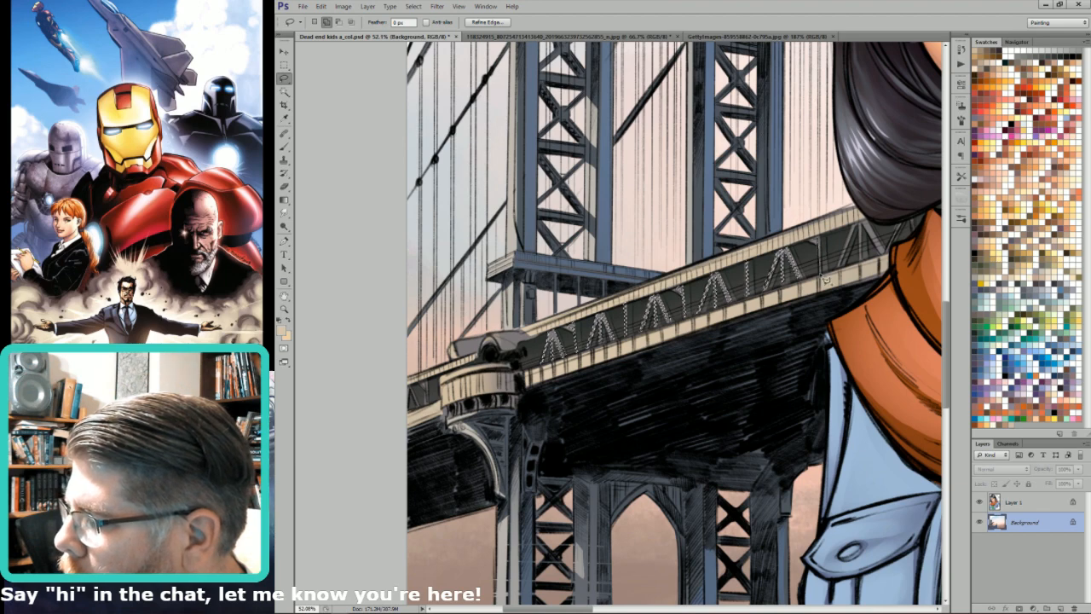
Step: Add the remaining truss braces near the scarf and left of the round balcony to the selection
drag(842, 231, 792, 243)
drag(790, 282, 812, 243)
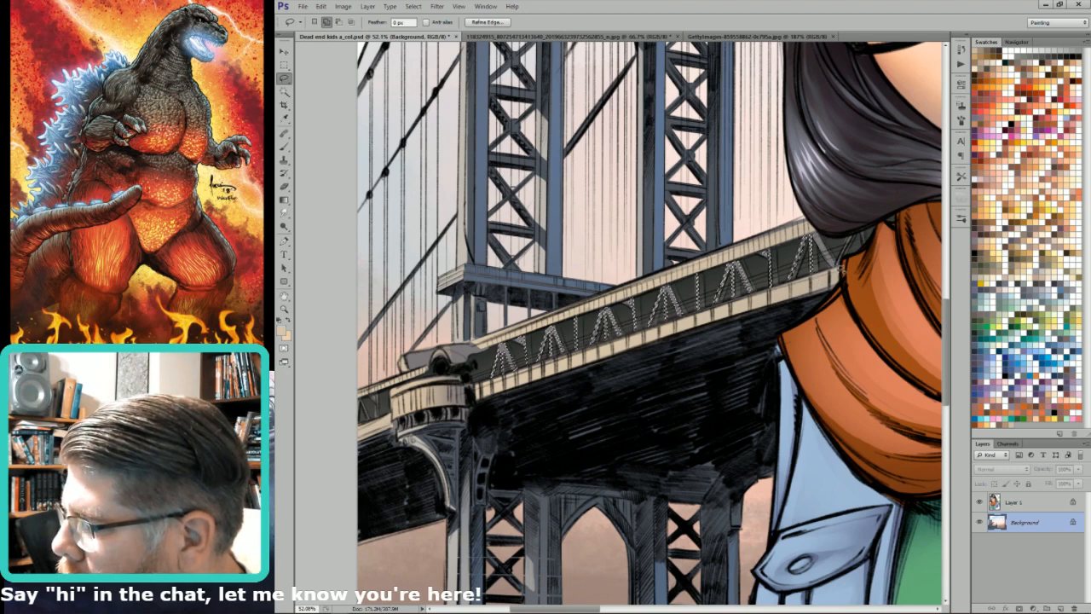
drag(862, 232, 856, 232)
drag(587, 281, 833, 289)
key(shift)
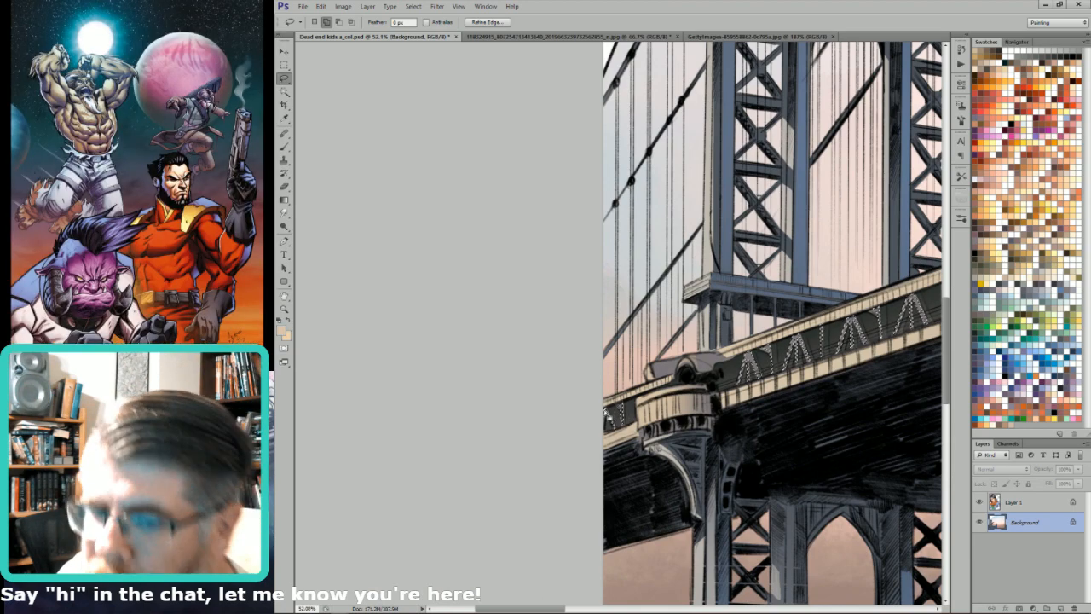
Step: Brush the selected truss braces with the light cream tone at 50% opacity and clear the selection
key(ctrl+minus)
key(ctrl+minus)
key(ctrl+minus)
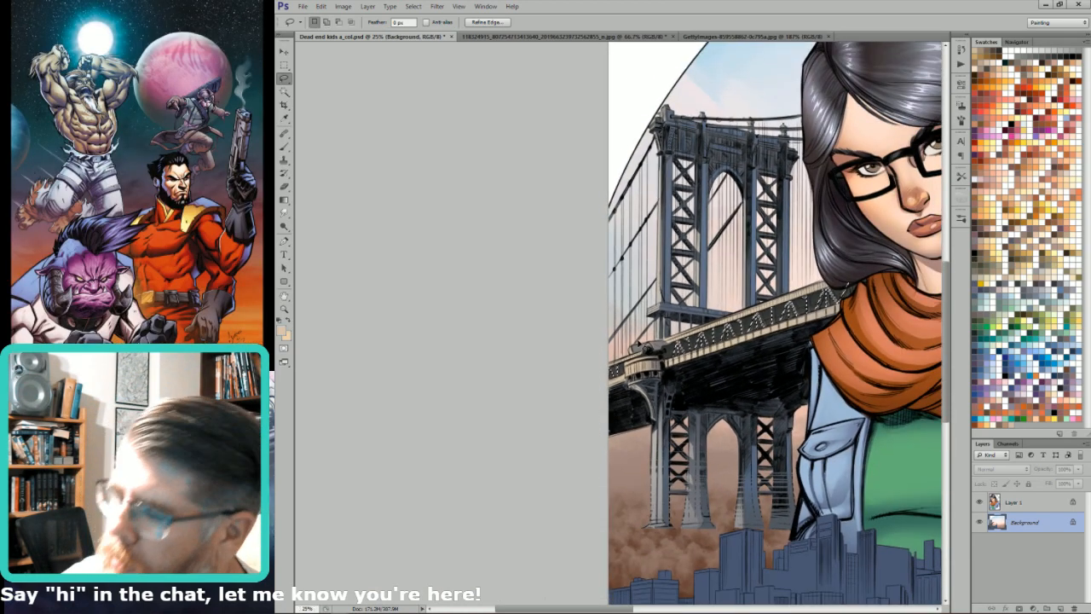
key(b)
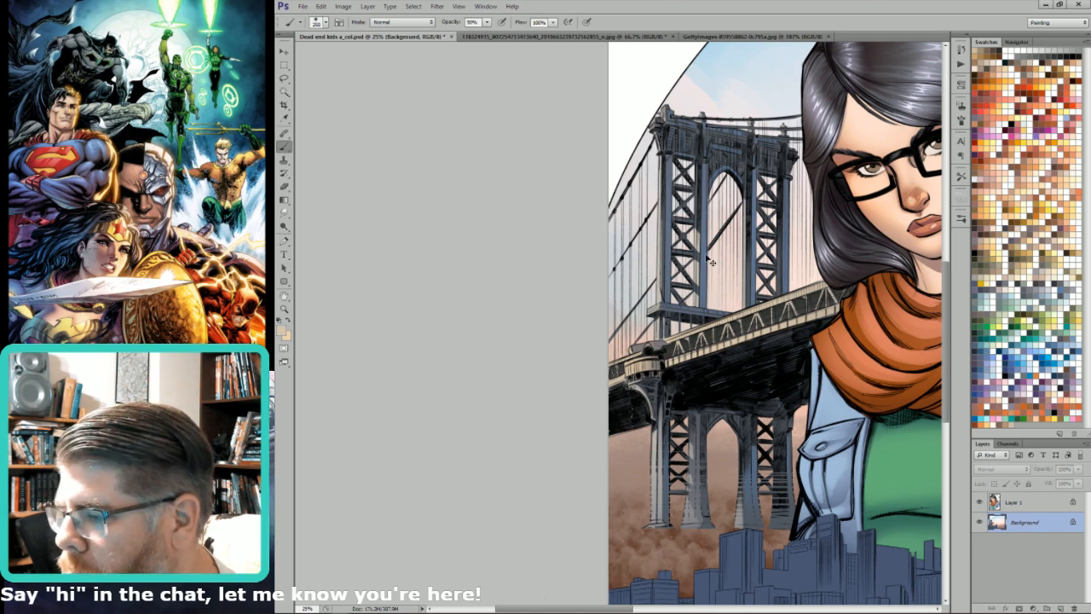
key(l)
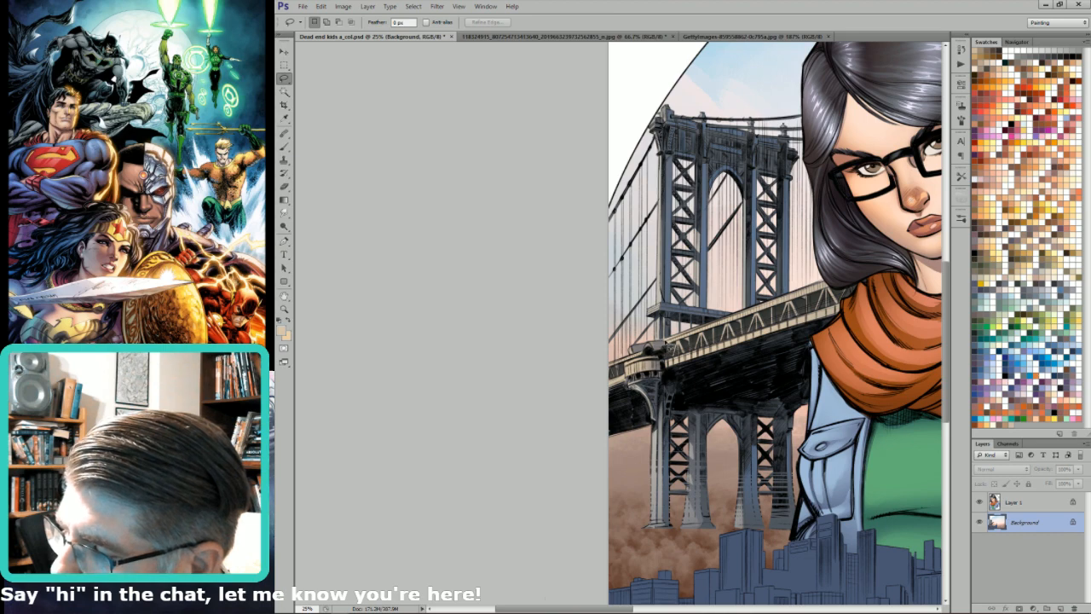
Step: Lasso the curved cap just above the round balcony and brush it with the light cream tone at 50% opacity
key(b)
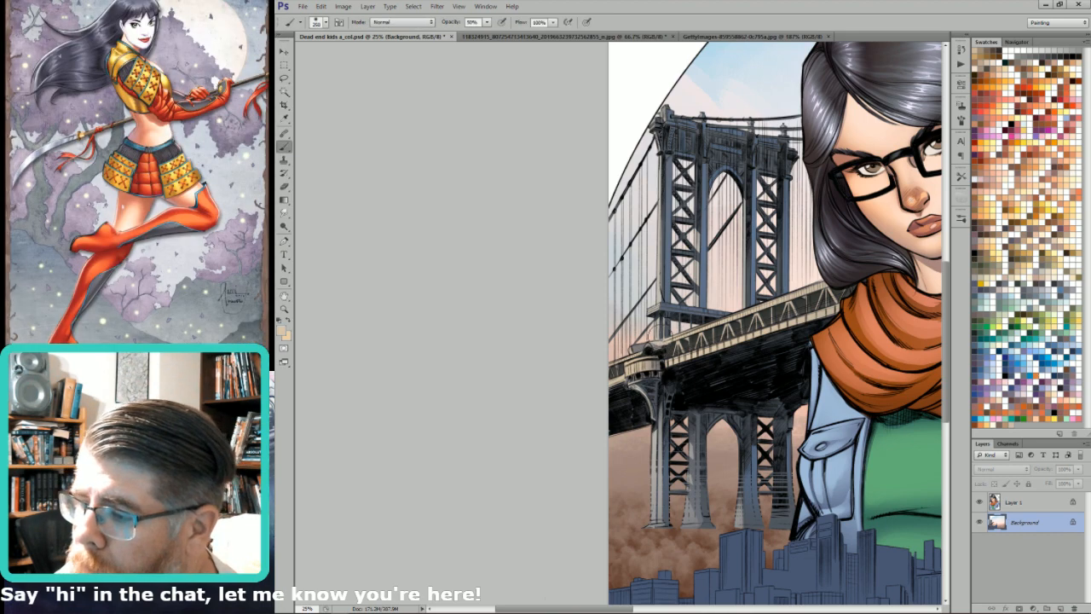
key(l)
drag(672, 240, 620, 413)
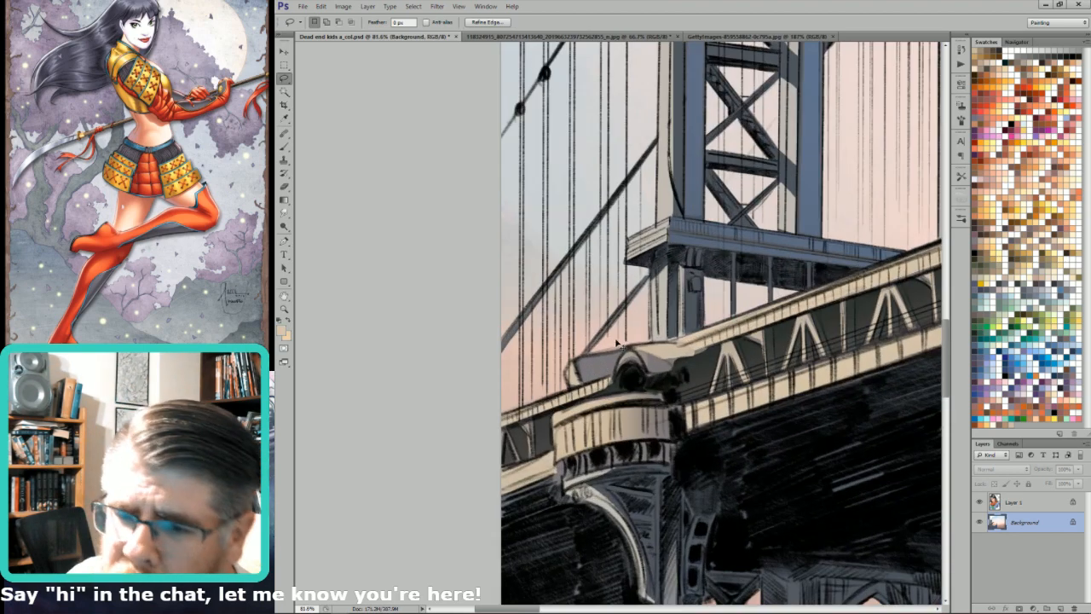
key(ctrl+d)
key(b)
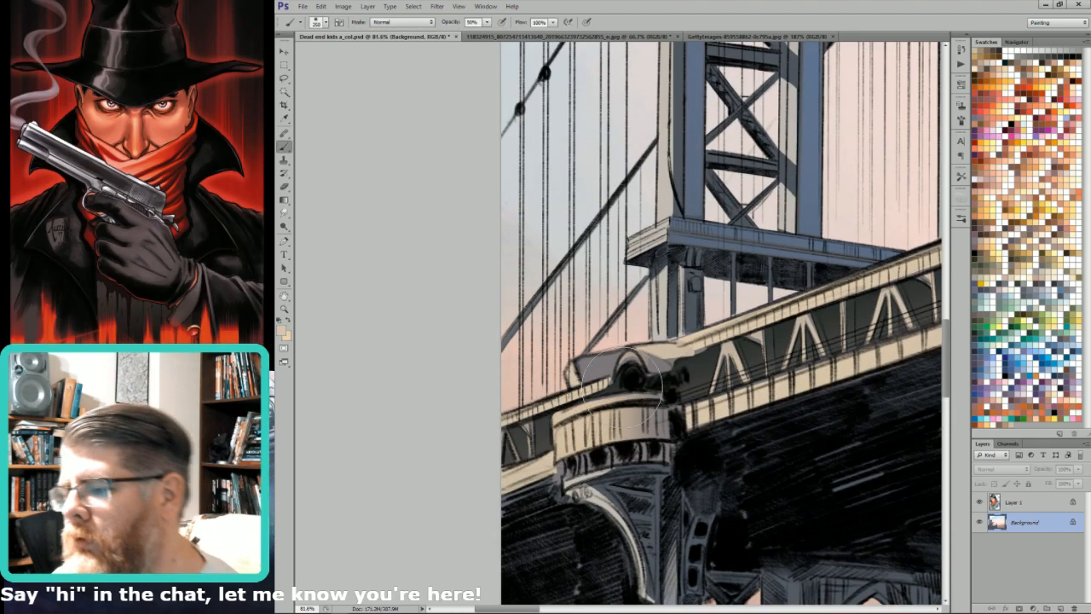
scroll(622, 383, down, 2)
key(l)
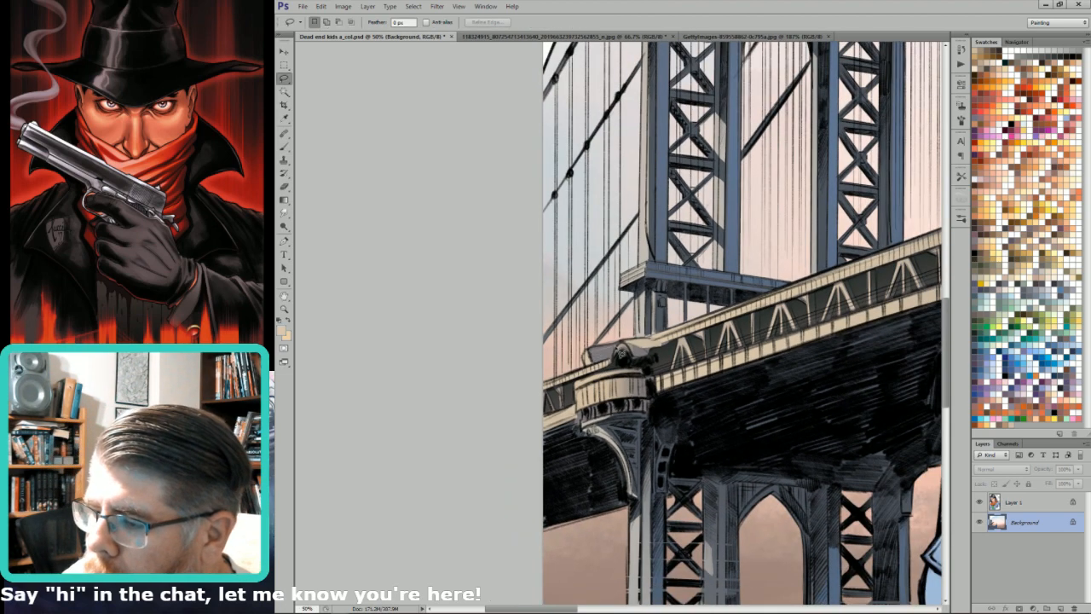
key(b)
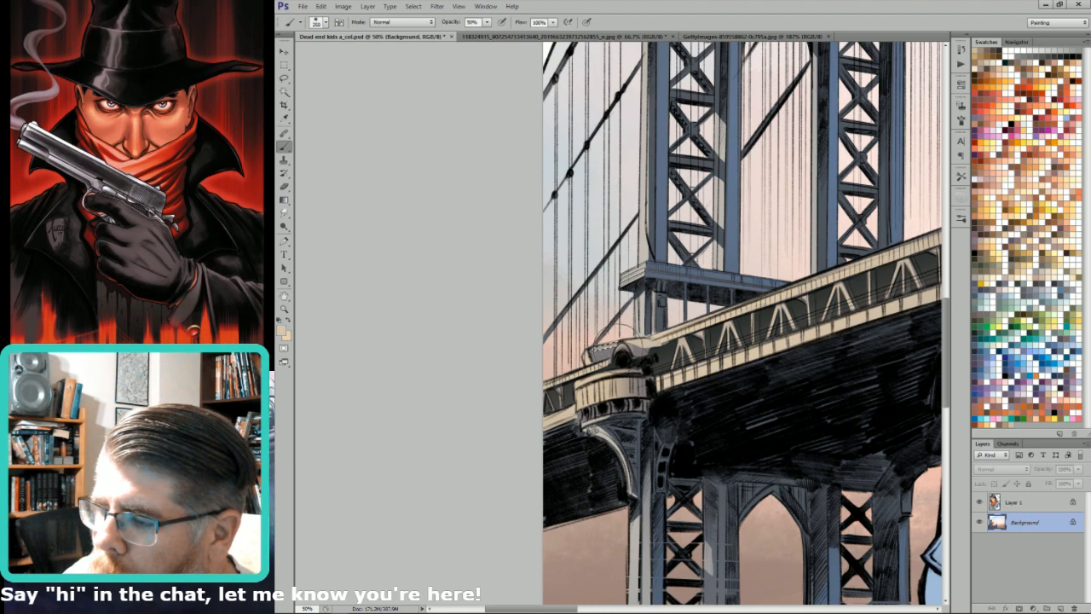
scroll(661, 397, down, 2)
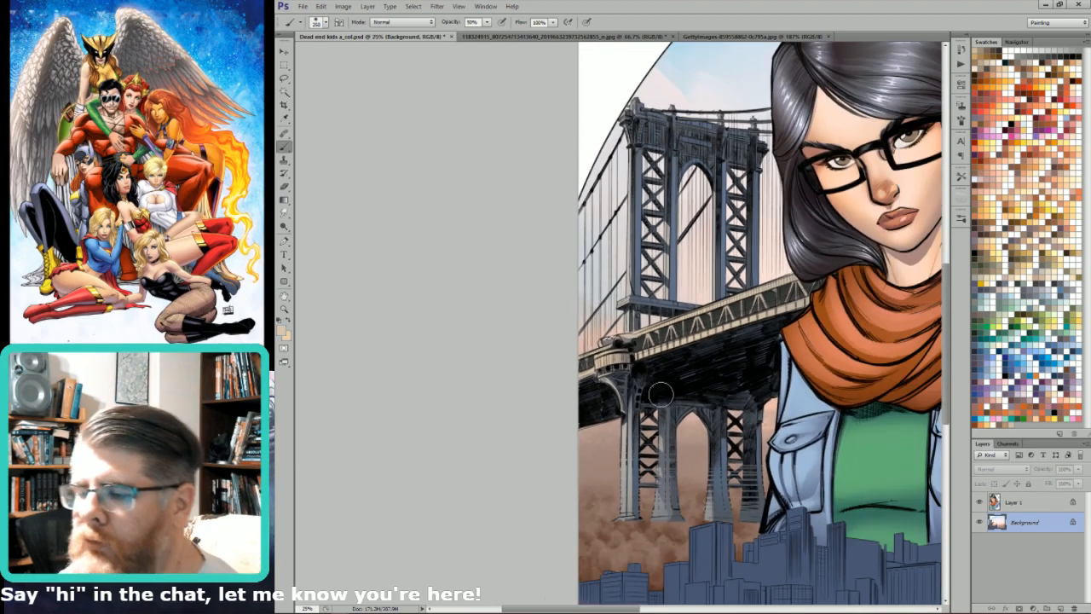
Step: Shade the flared base of the bridge's lower leg with a gradient at 30% opacity inside a lasso selection
key(l)
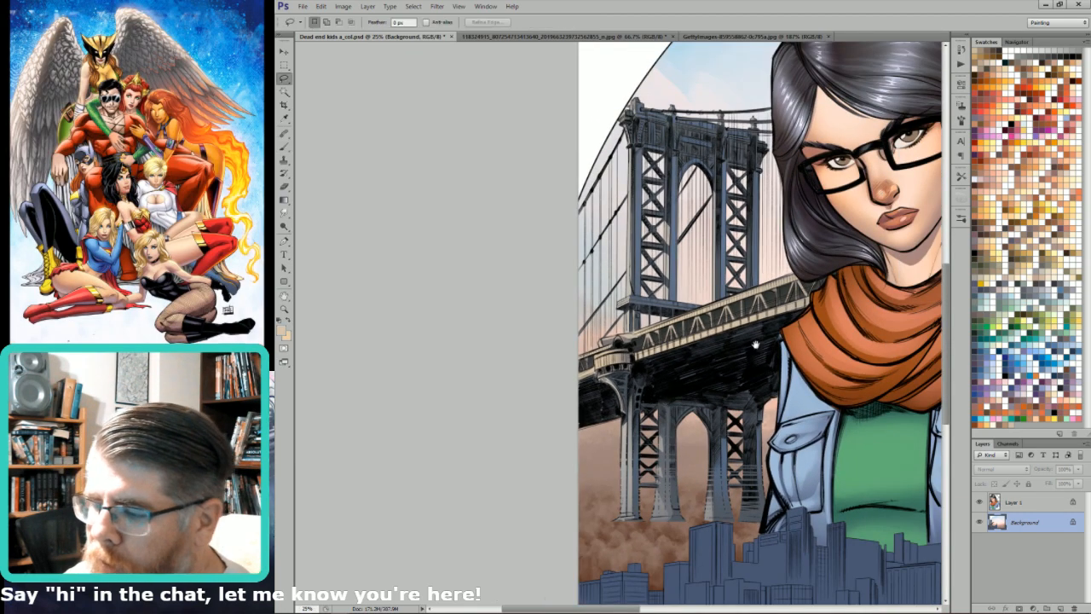
scroll(758, 358, up, 2)
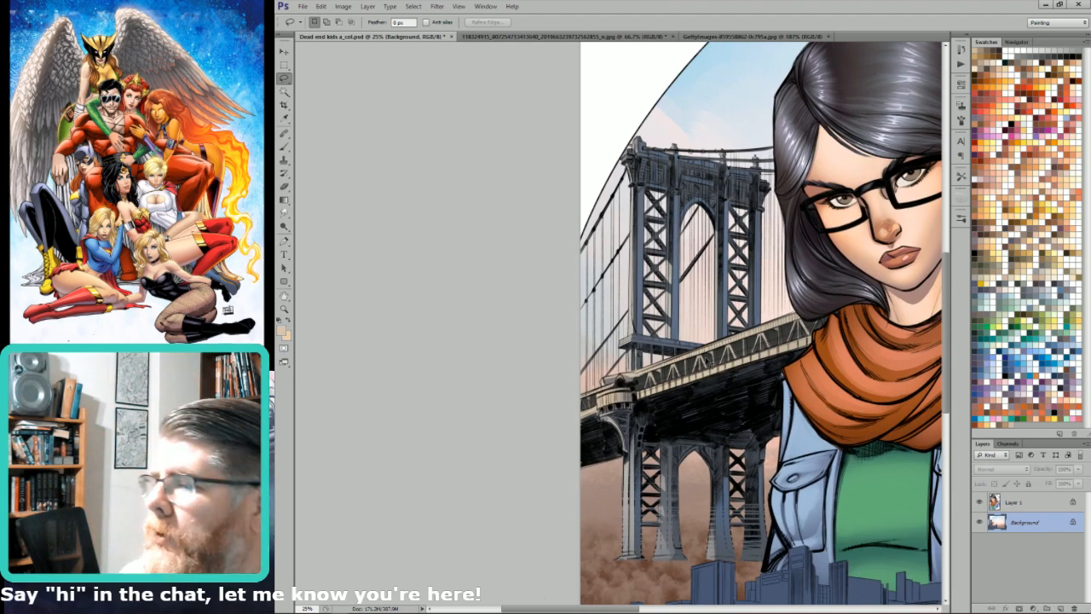
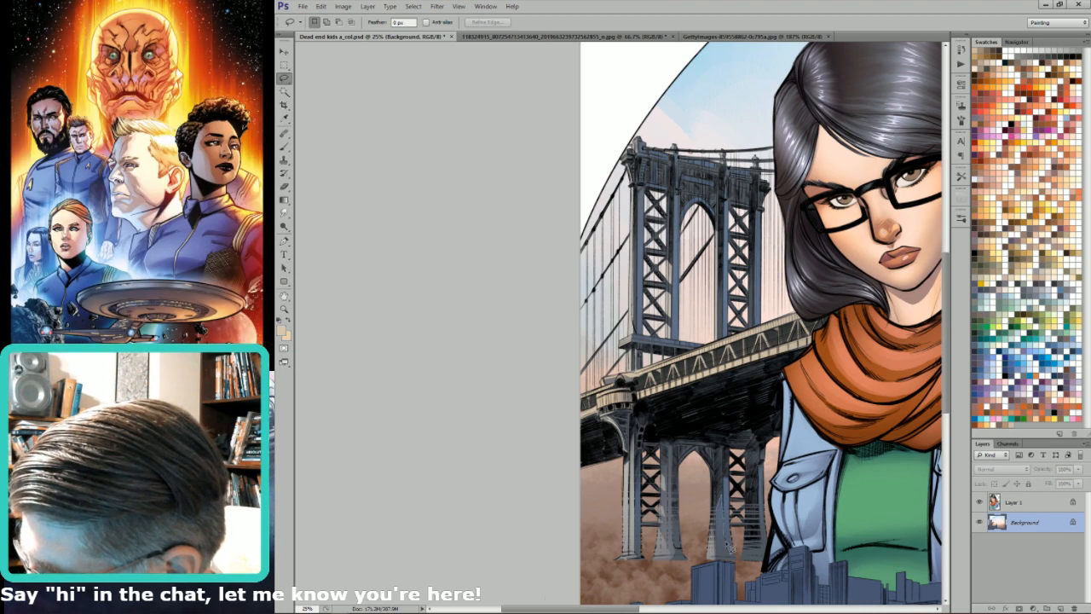
key(g)
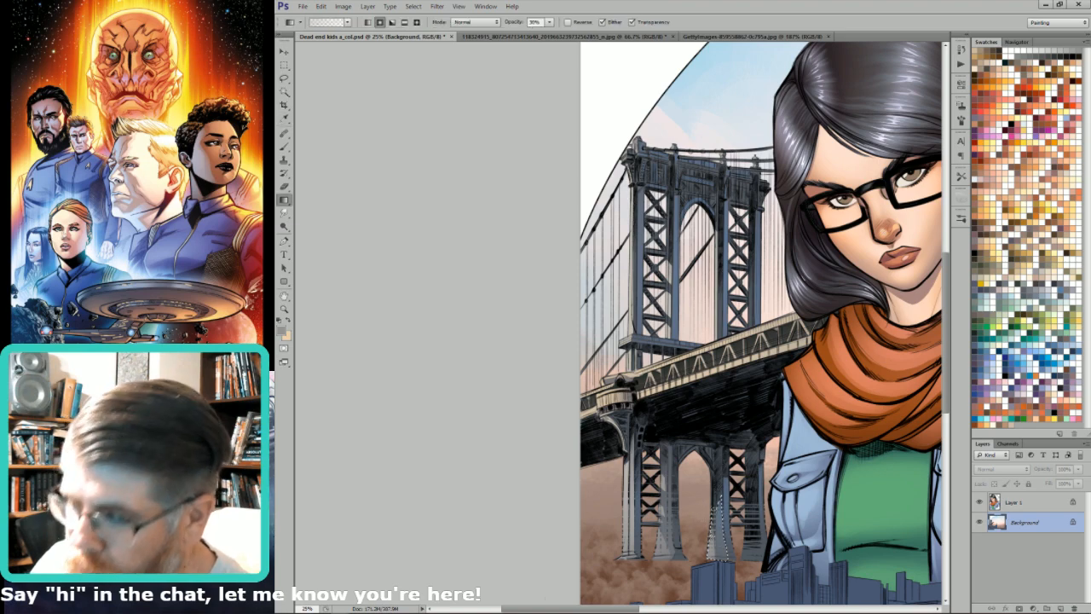
key(ctrl+0)
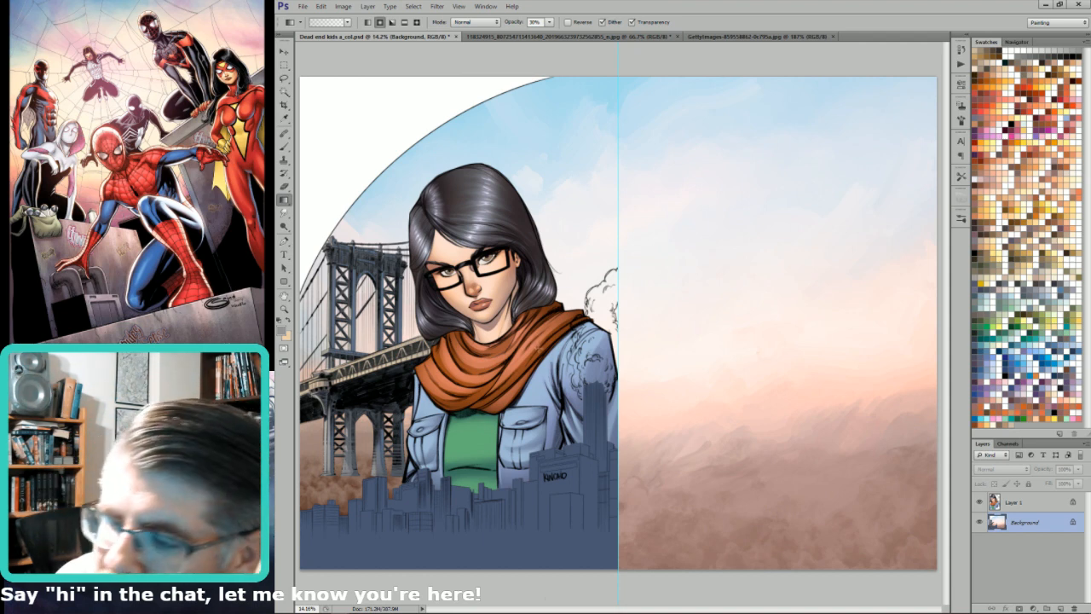
drag(324, 439, 375, 426)
Step: Lasso the upper main cable beside the left tower, trim the selection with the Magic Wand and fill it with the light tone
drag(375, 265, 698, 256)
drag(730, 98, 693, 242)
drag(653, 196, 512, 458)
key(l)
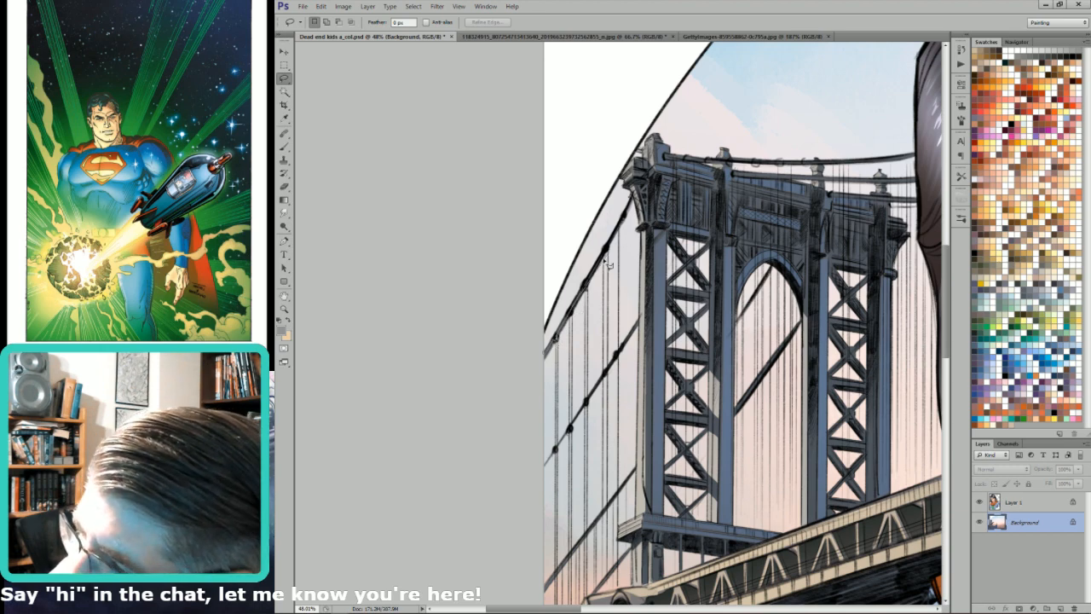
drag(633, 214, 547, 348)
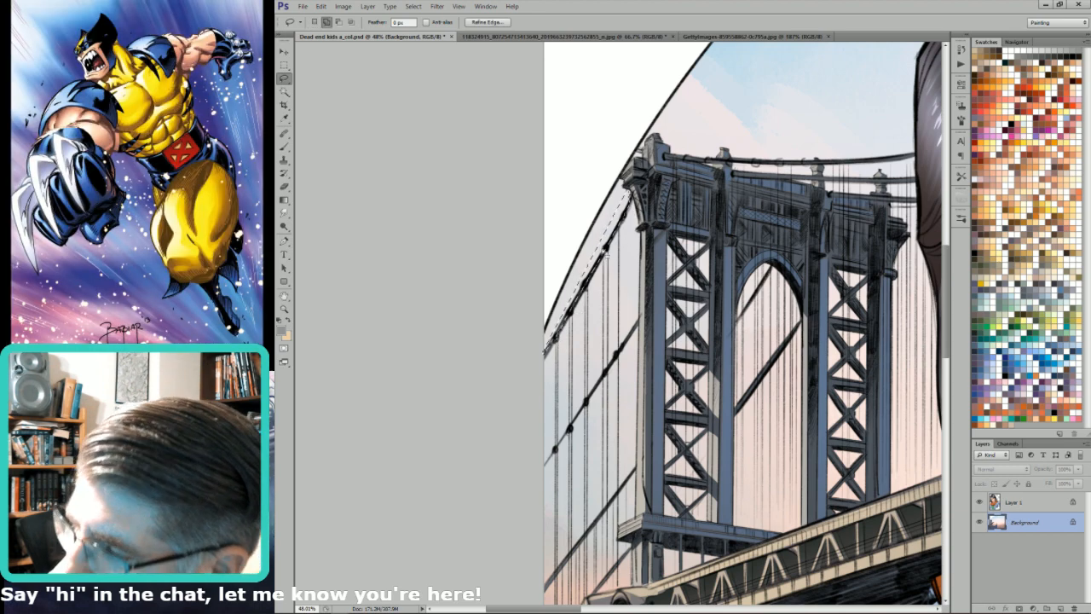
key(w)
alt+click(606, 247)
alt+click(589, 263)
key(alt+BackSpace)
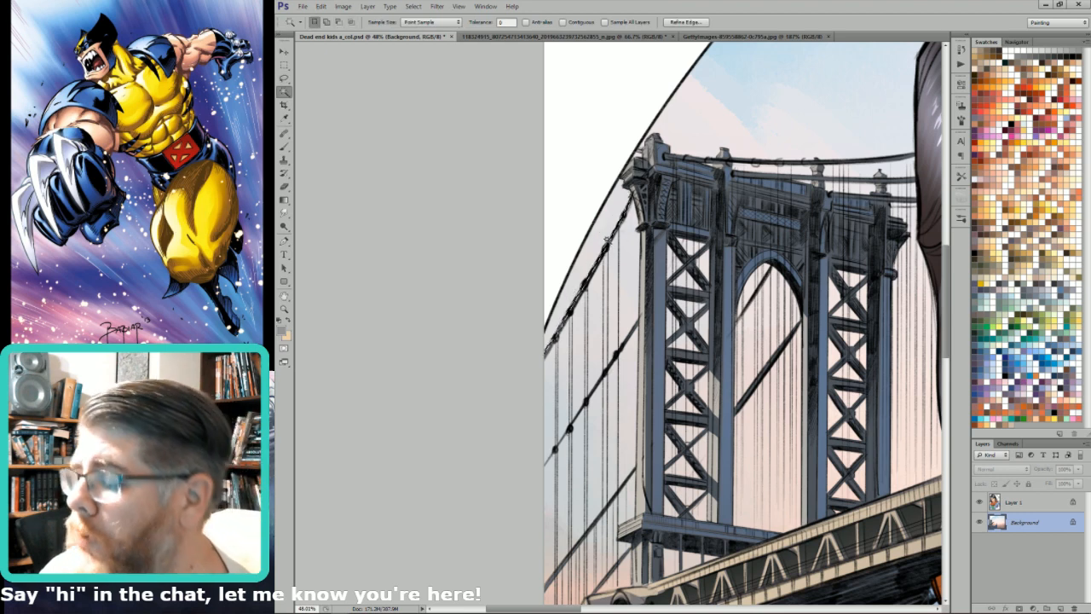
key(ctrl+d)
key(i)
key(b)
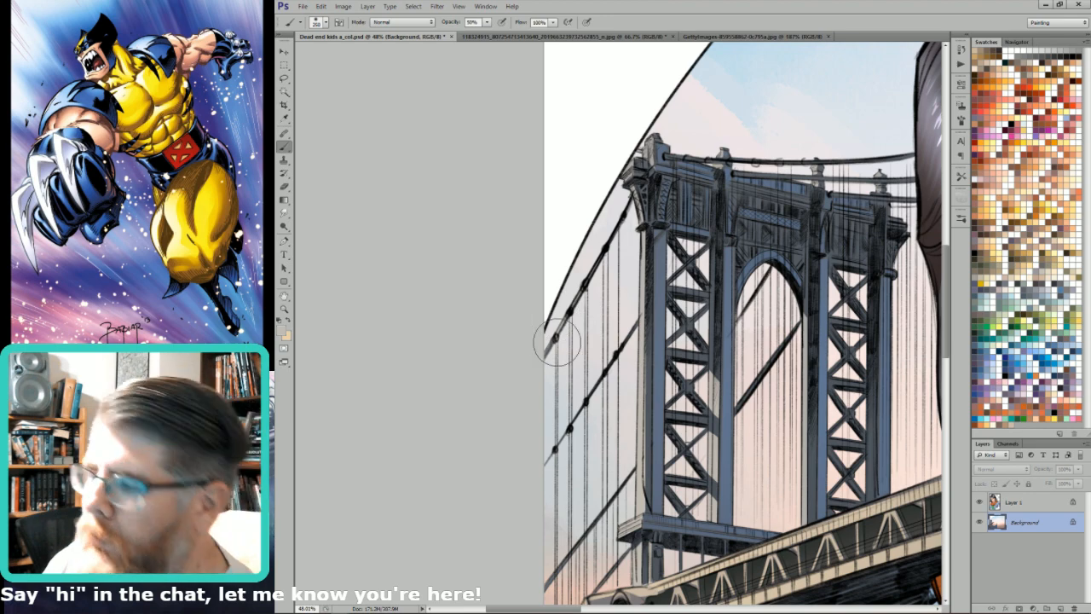
Step: Lasso the topmost cable between the tower top and the hair, and trim the selection to its shape using the Alpha 2 channel
key(l)
mouse_move(708, 179)
mouse_down()
mouse_move(670, 254)
mouse_move(602, 323)
mouse_up()
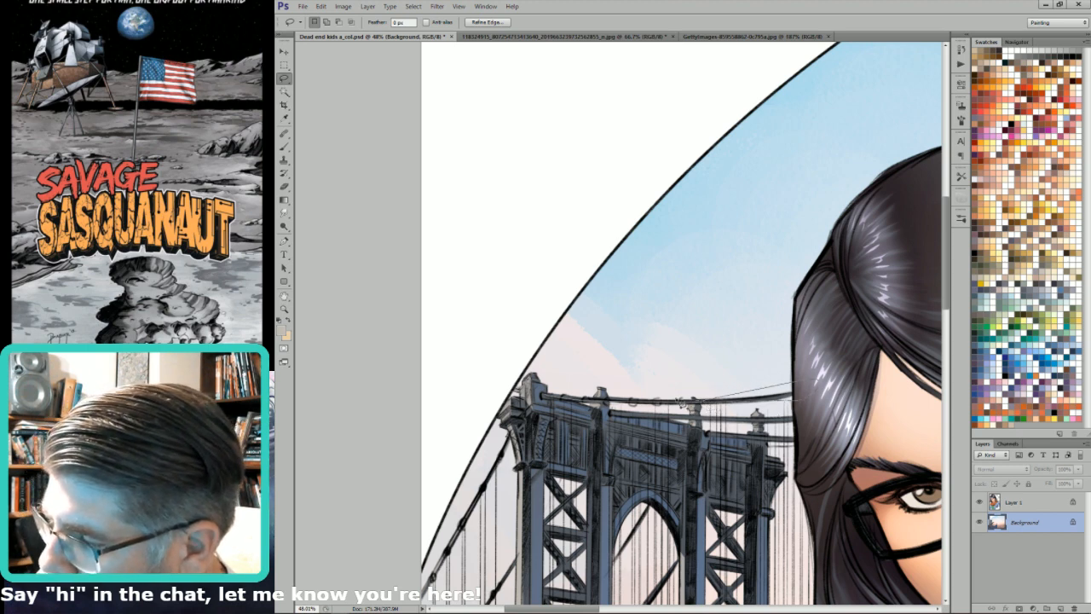
drag(608, 406, 546, 394)
key(ctrl+7)
key(w)
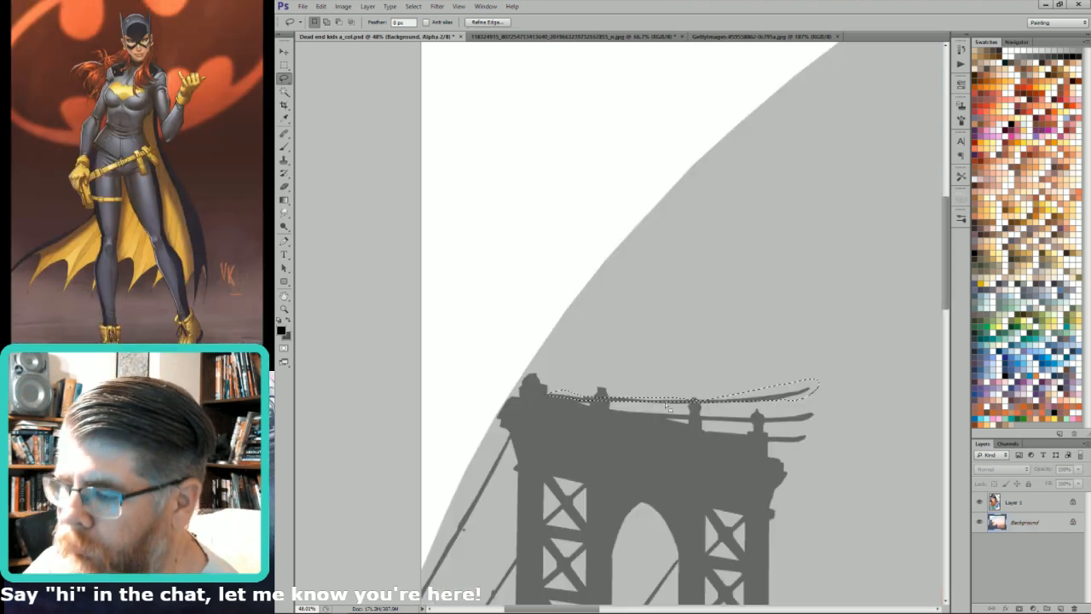
key(ctrl+2)
Step: Brush the selected topmost cable with the light tone at 50% opacity, show the line art again and clear the selection
key(b)
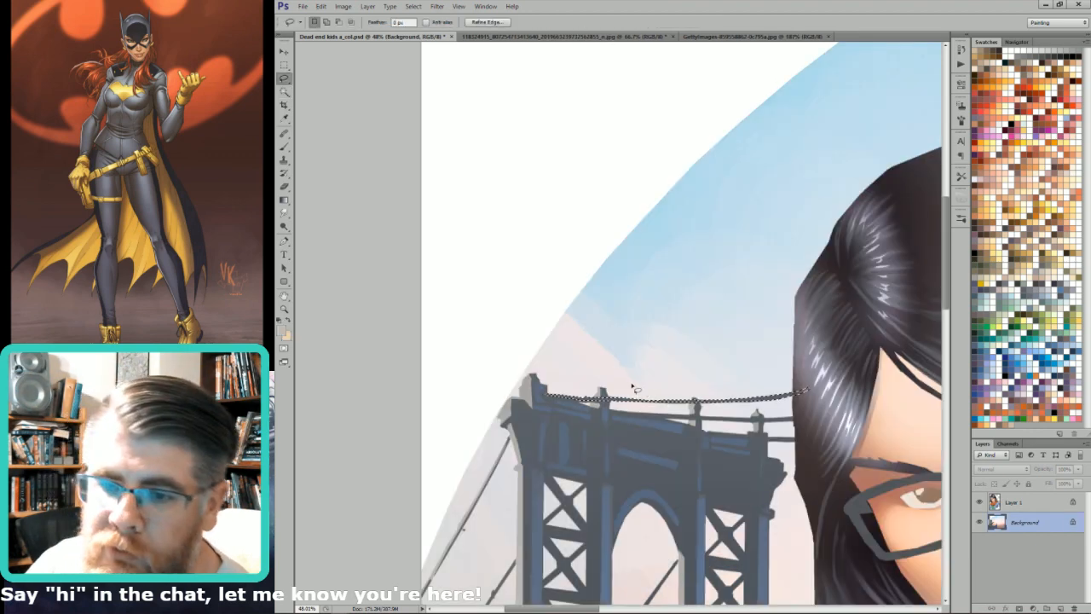
mouse_move(731, 393)
mouse_down()
mouse_move(667, 410)
mouse_move(544, 393)
mouse_move(632, 416)
mouse_move(630, 406)
mouse_move(732, 397)
mouse_up()
key(ctrl+6)
key(grave)
key(ctrl+2)
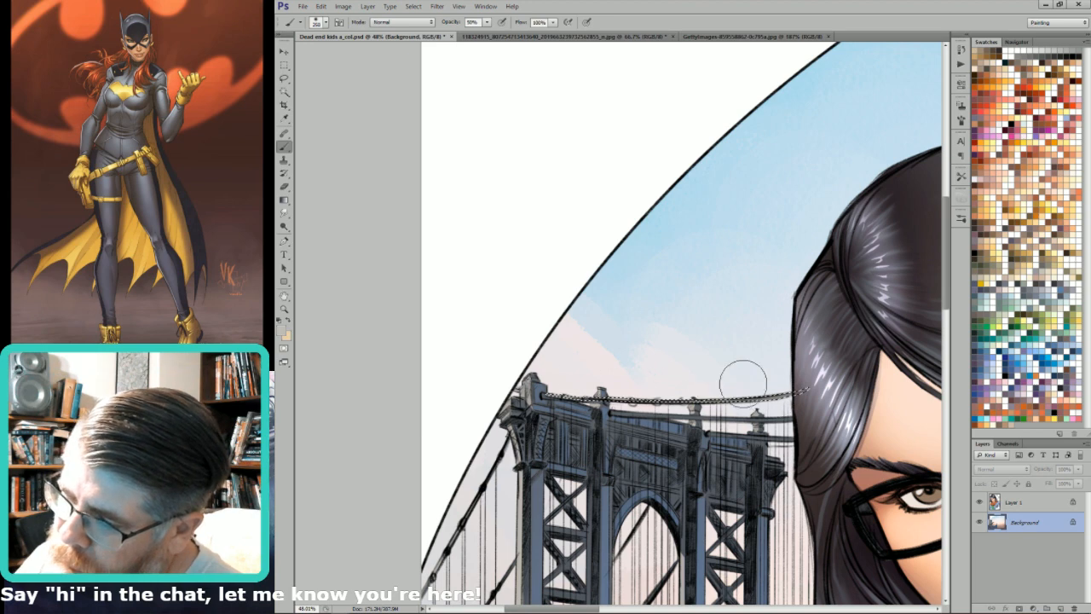
key(l)
key(ctrl+d)
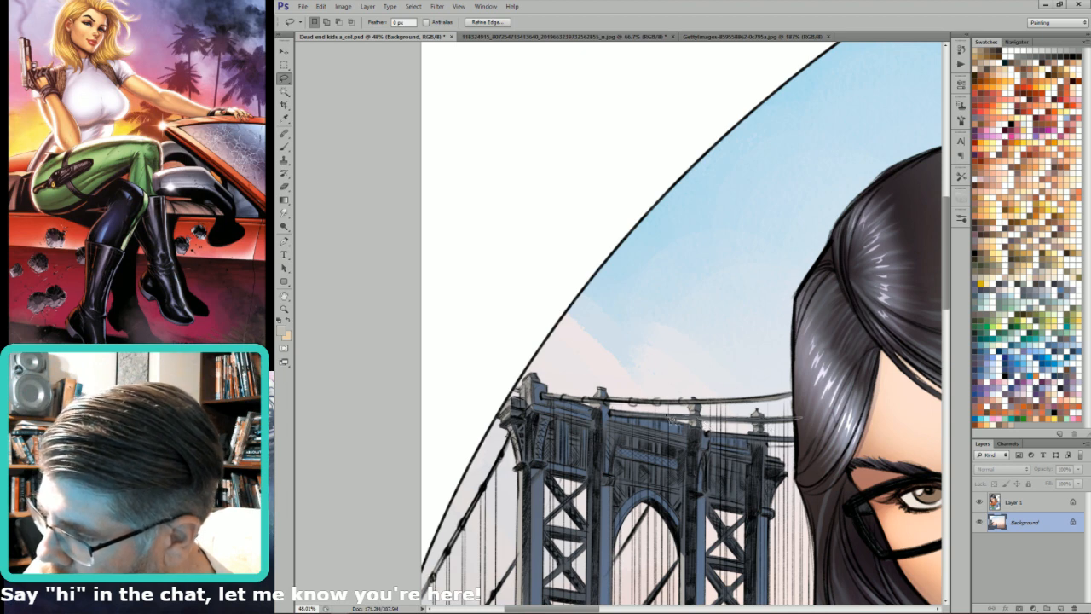
Step: Select the second cable across the tower top using the Alpha 2 channel, brush it light at 50% opacity and deselect
key(w)
click(668, 417)
key(ctrl+7)
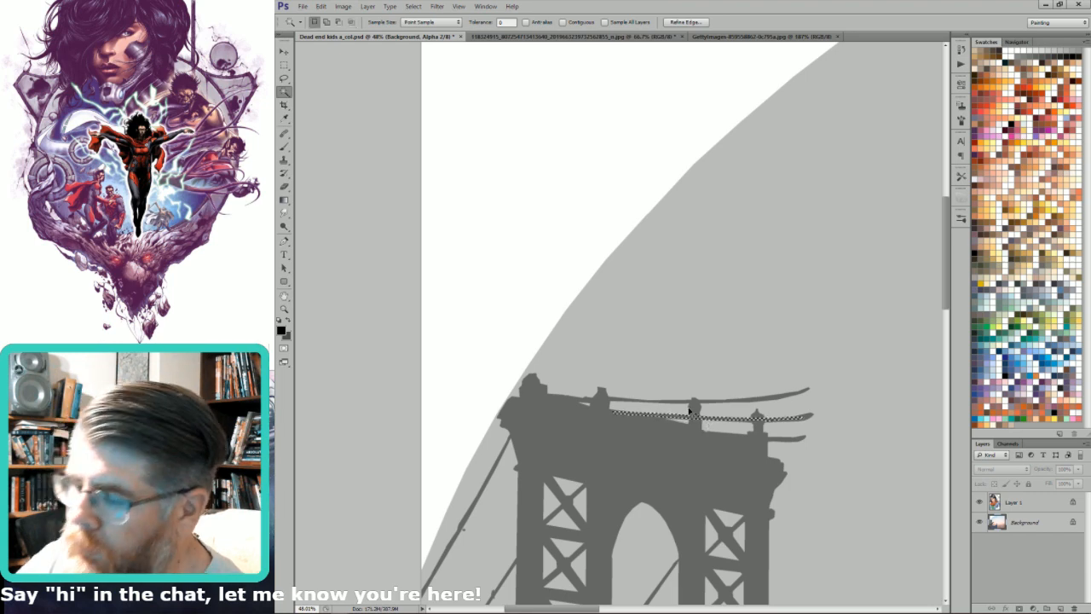
key(ctrl+2)
key(b)
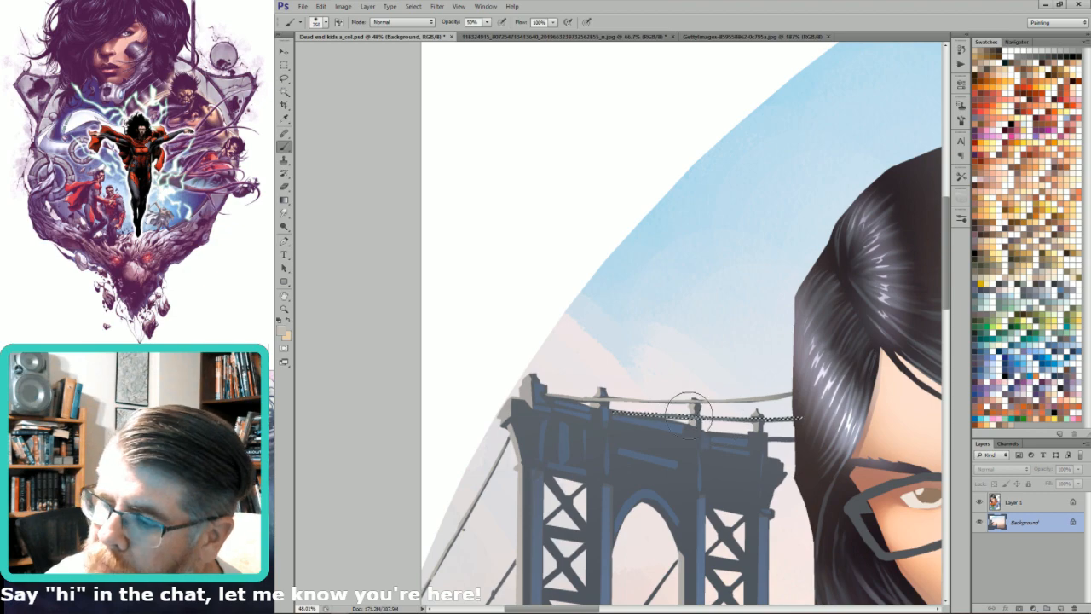
key(ctrl+6)
key(grave)
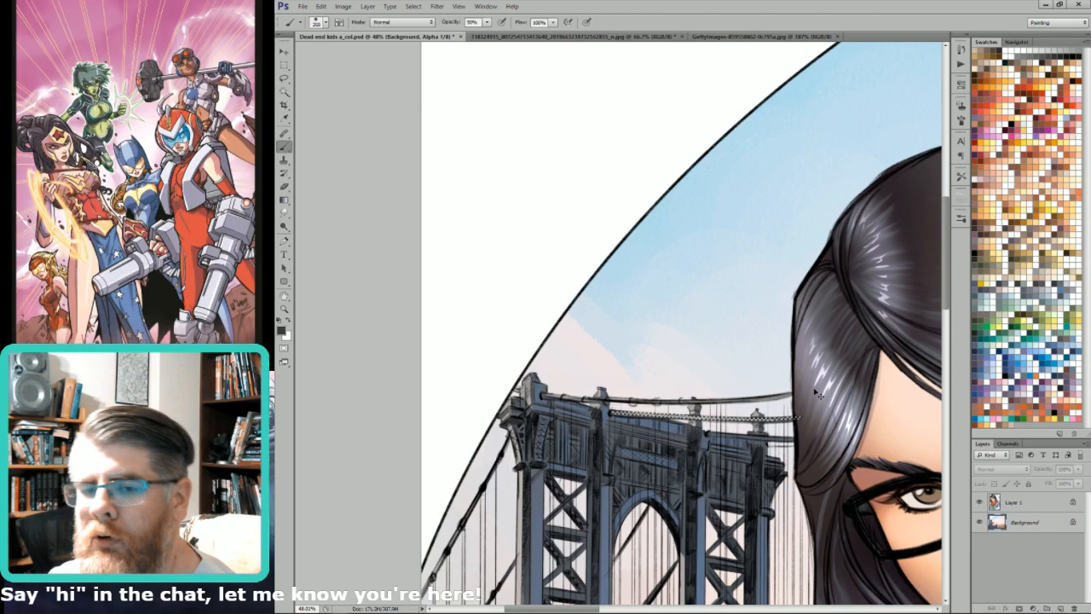
key(ctrl+2)
key(ctrl+d)
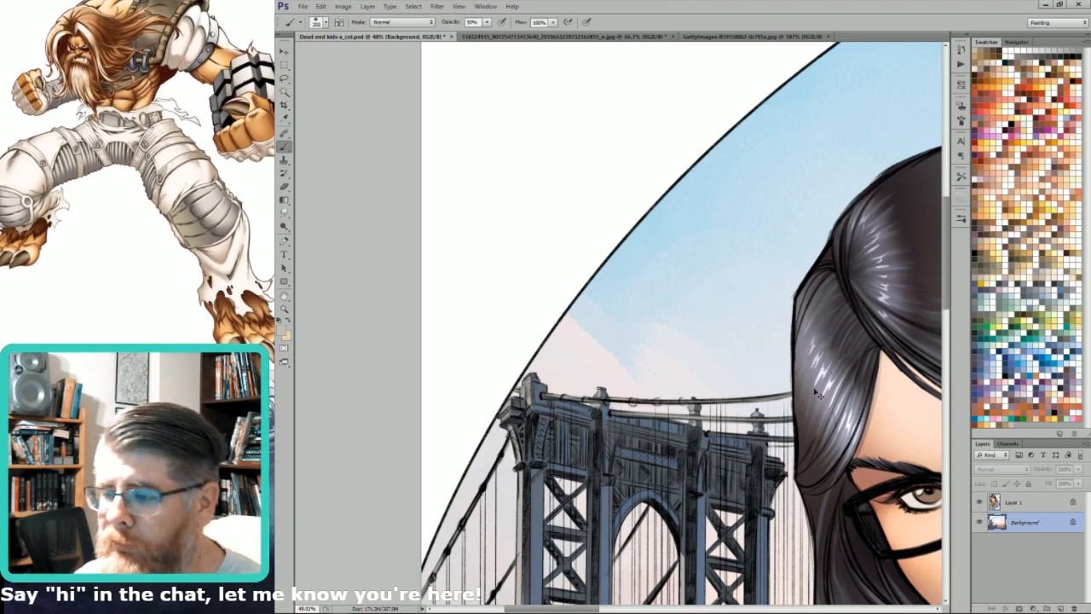
Step: Lasso the narrow strips along the inner edge of the left tower column, beside the upper crossed braces
key(ctrl+minus)
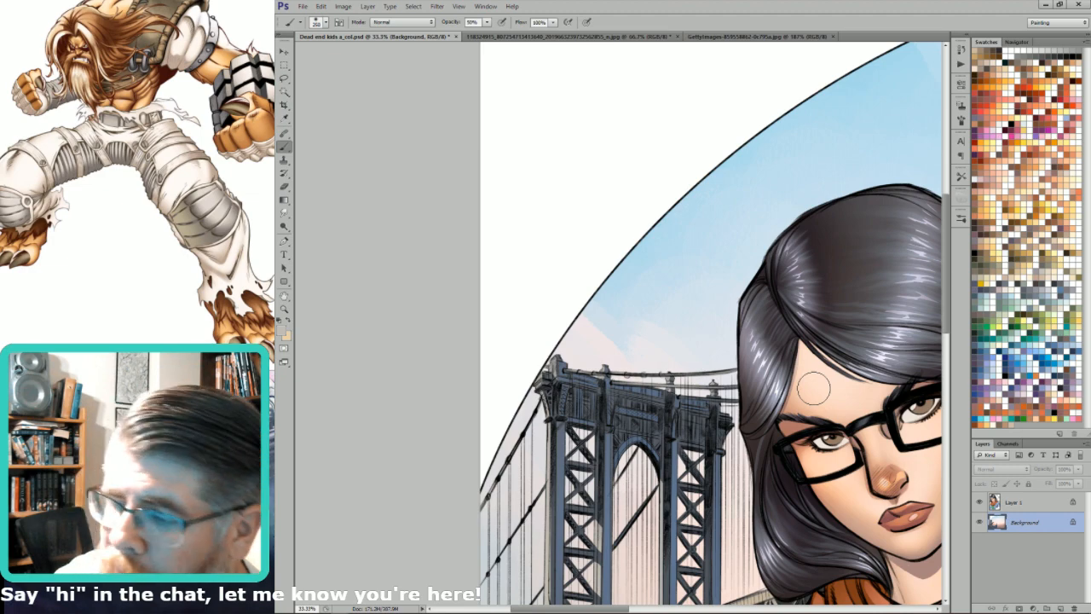
scroll(629, 367, down, 2)
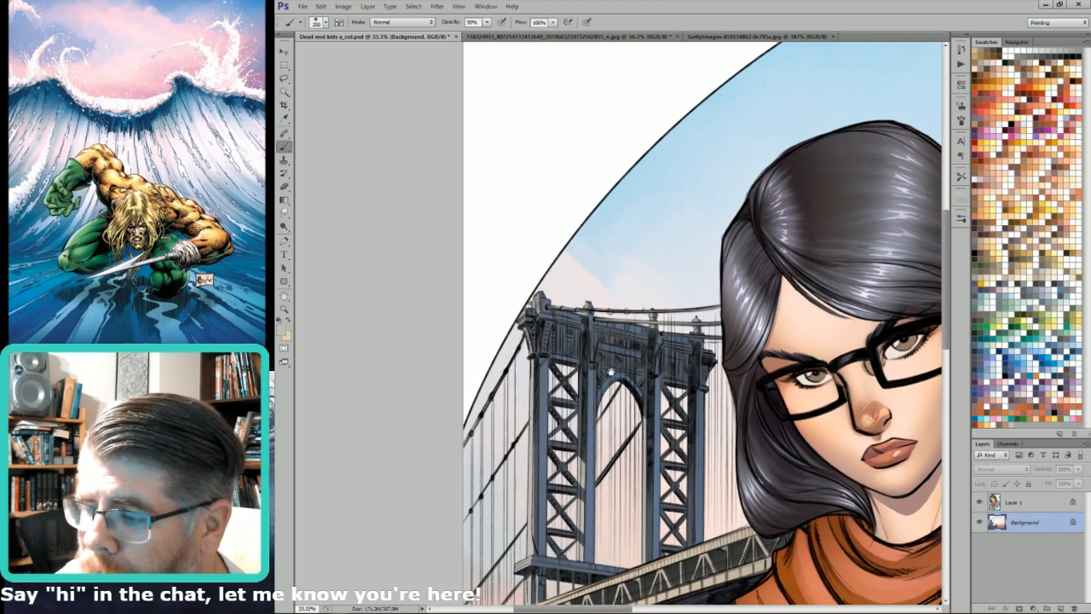
scroll(609, 371, down, 1)
scroll(608, 370, up, 3)
key(l)
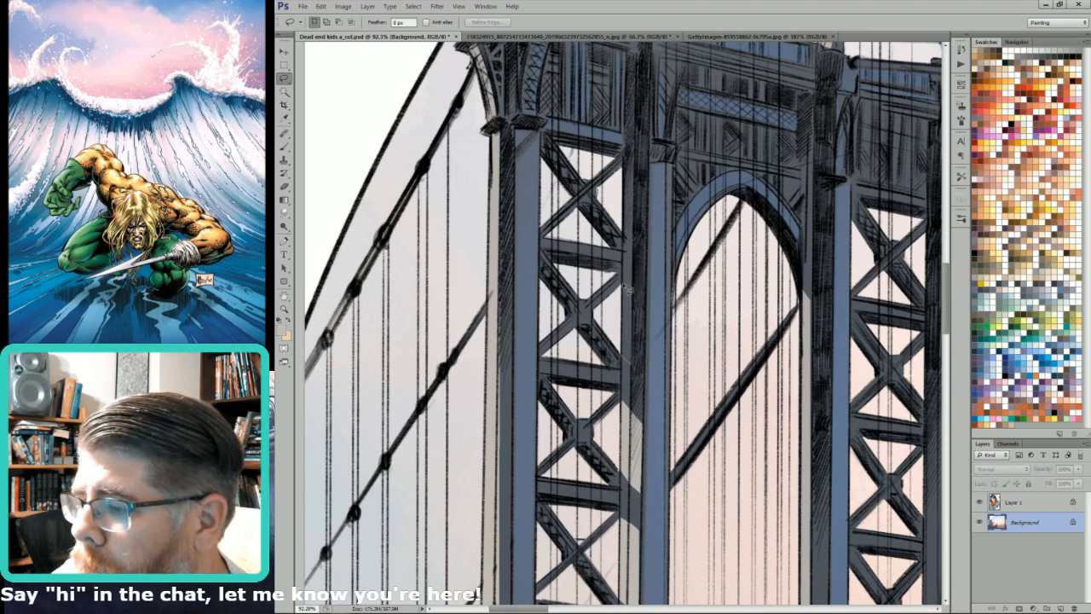
drag(625, 292, 625, 288)
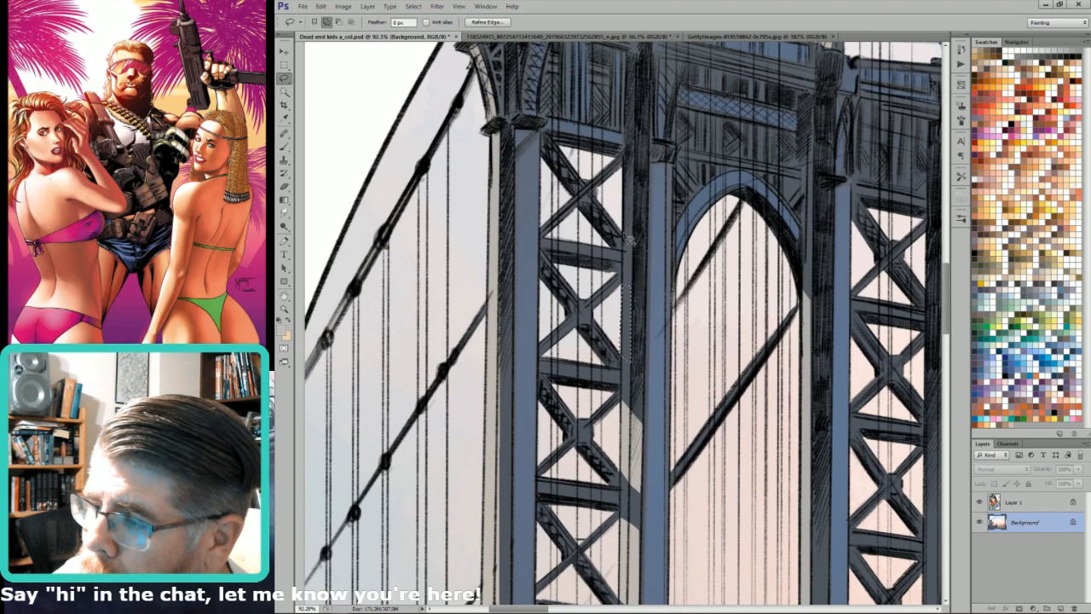
mouse_move(632, 222)
mouse_down()
mouse_move(631, 163)
mouse_move(620, 176)
mouse_move(623, 231)
mouse_up()
Step: Brush the selected column-edge strips at 50% opacity with the line art hidden, and restore the line art view
key(ctrl+7)
key(ctrl+2)
key(i)
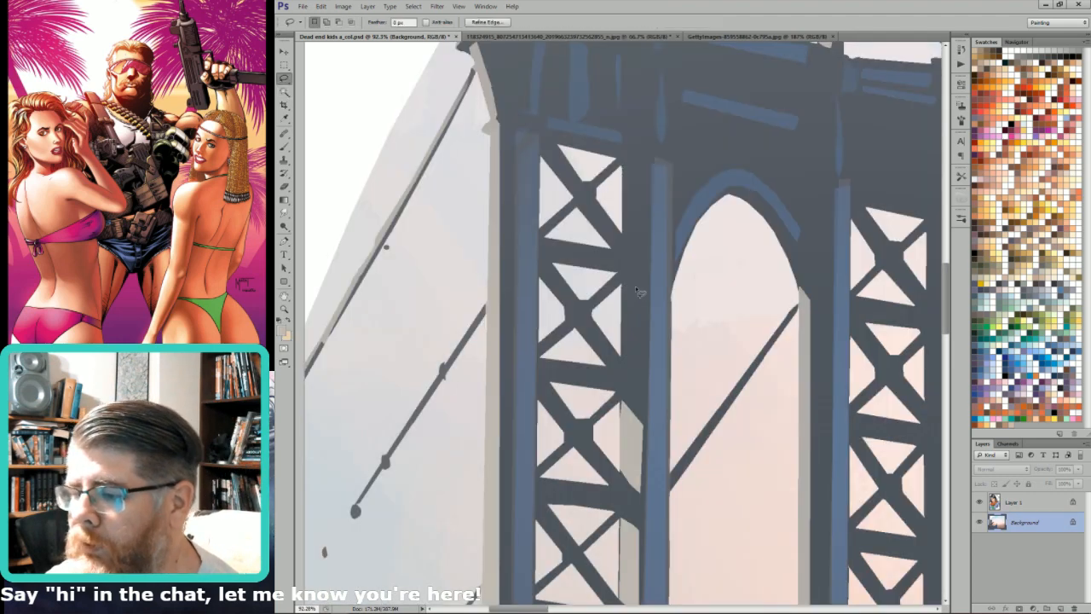
key(b)
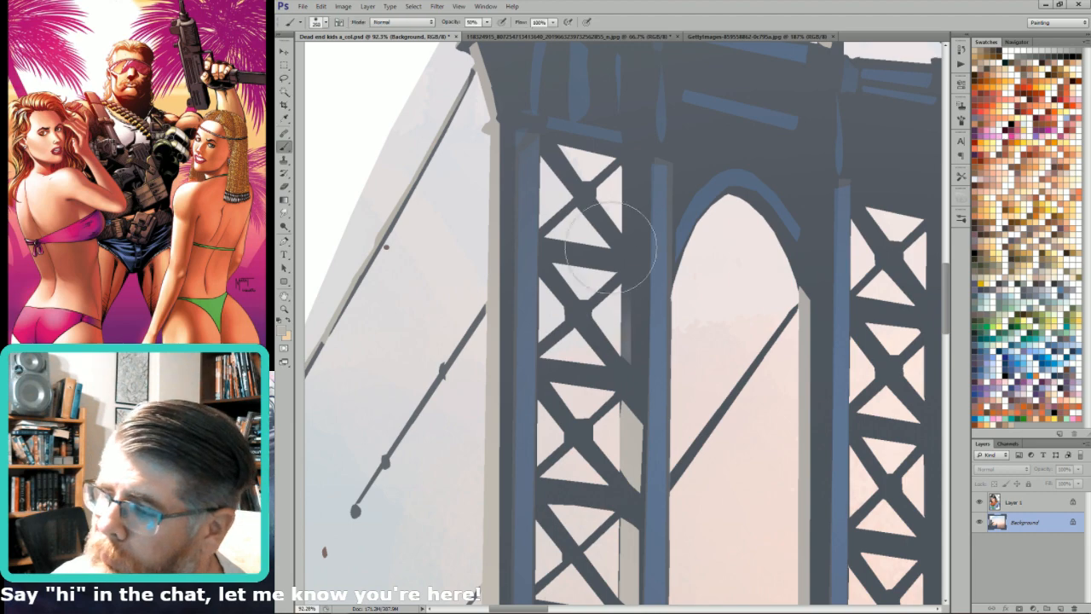
key(ctrl+6)
key(grave)
key(ctrl+2)
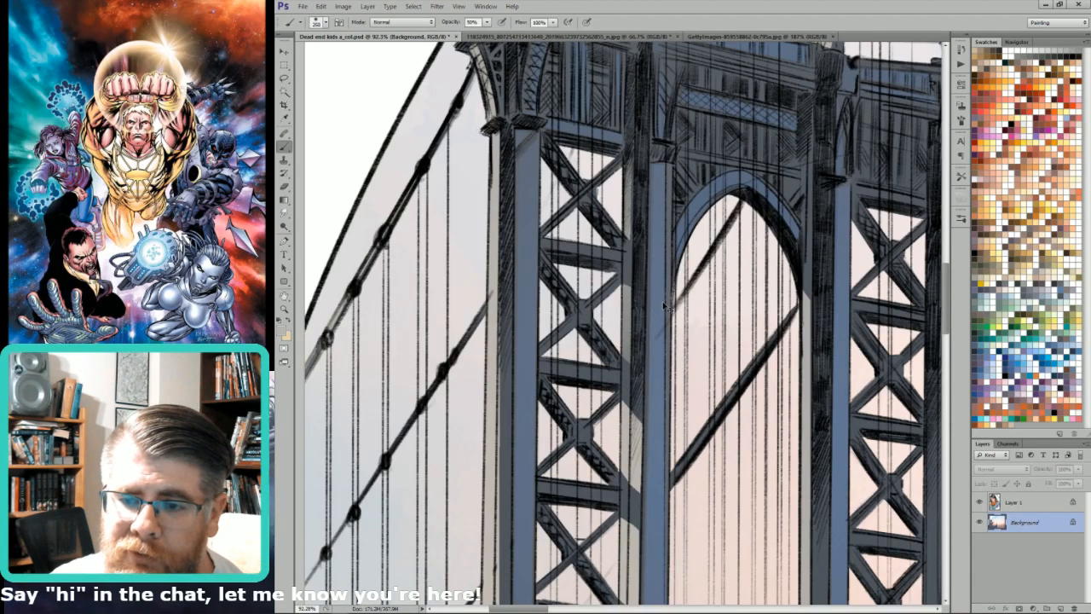
Step: Lasso the light-catching edges of the middle crossed braces on the right tower column and brush them light at 50% opacity
key(l)
drag(909, 227, 778, 276)
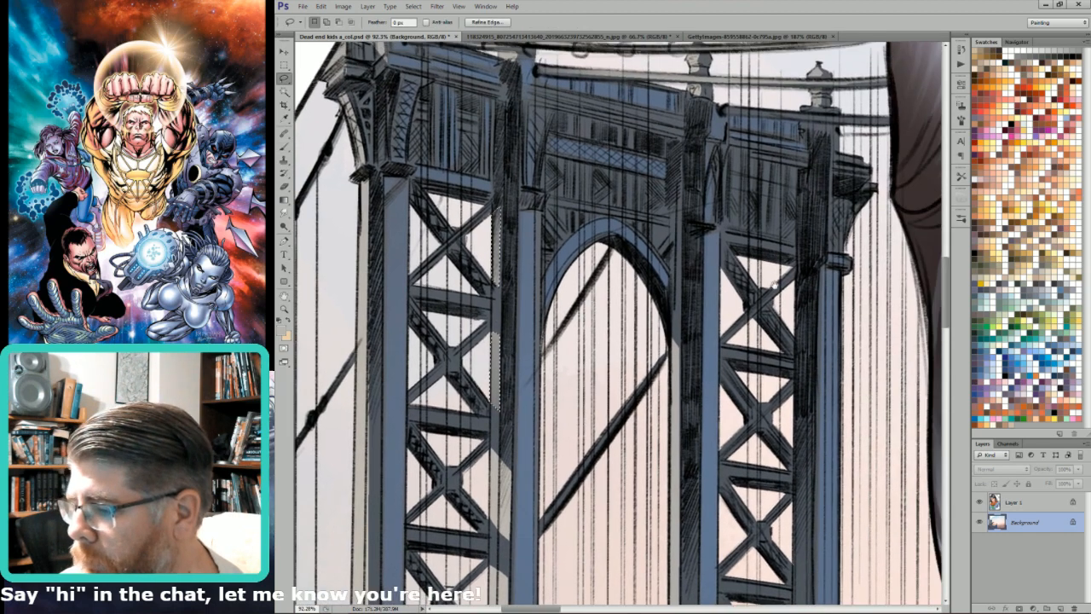
drag(712, 371, 810, 339)
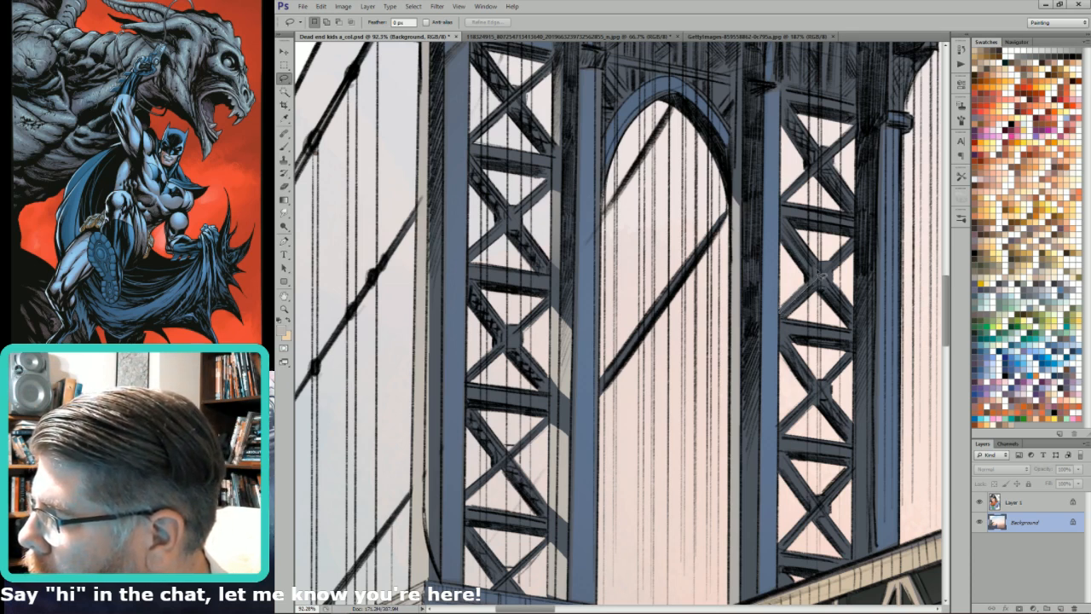
drag(810, 288, 784, 306)
mouse_move(843, 259)
shift+mouse_down()
mouse_move(833, 270)
mouse_move(838, 254)
shift+mouse_up()
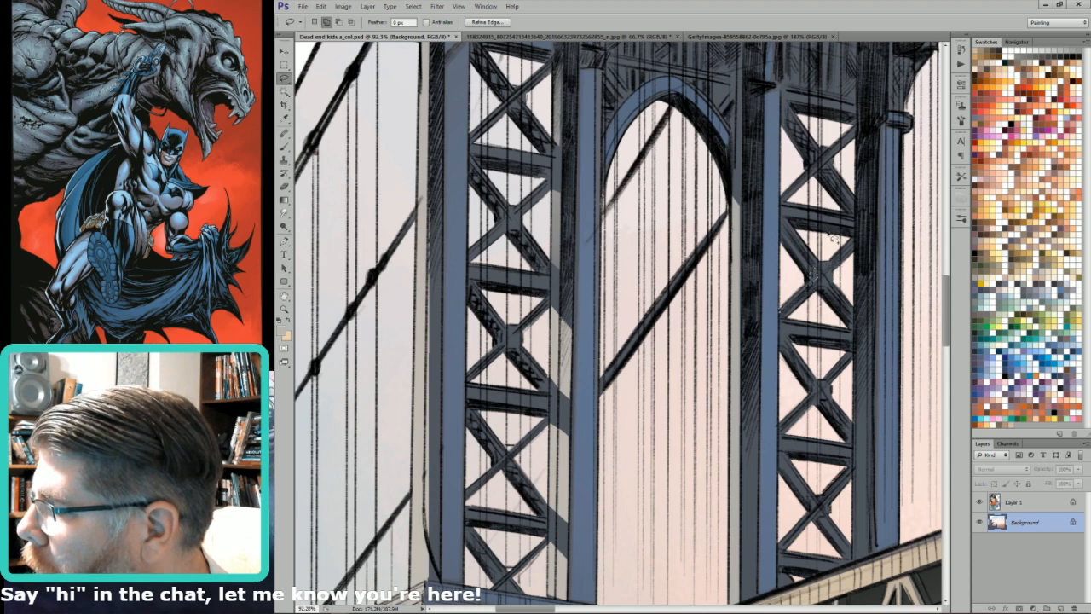
key(b)
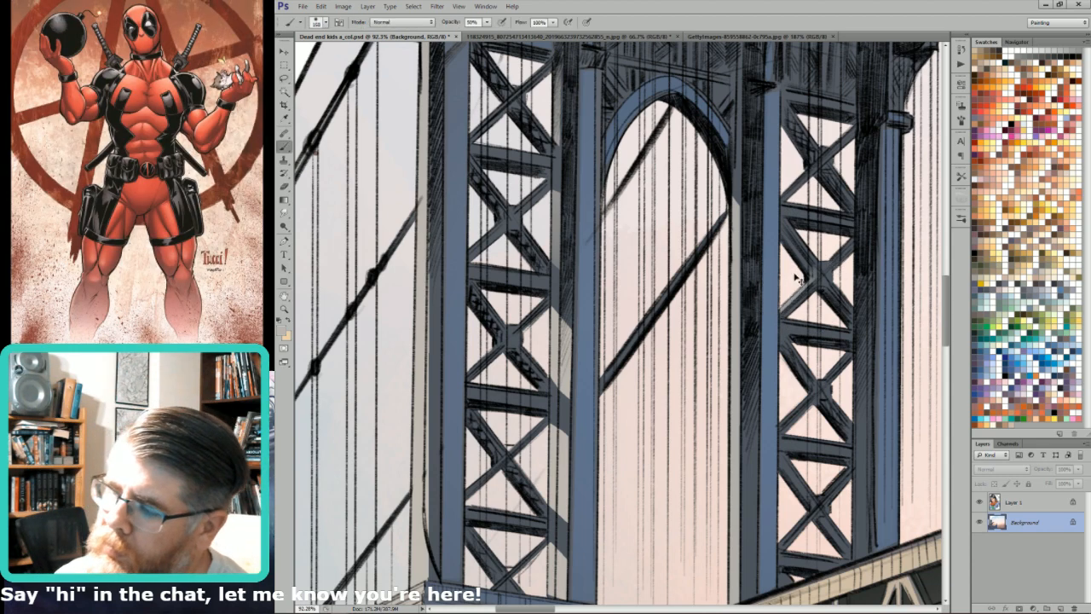
key(l)
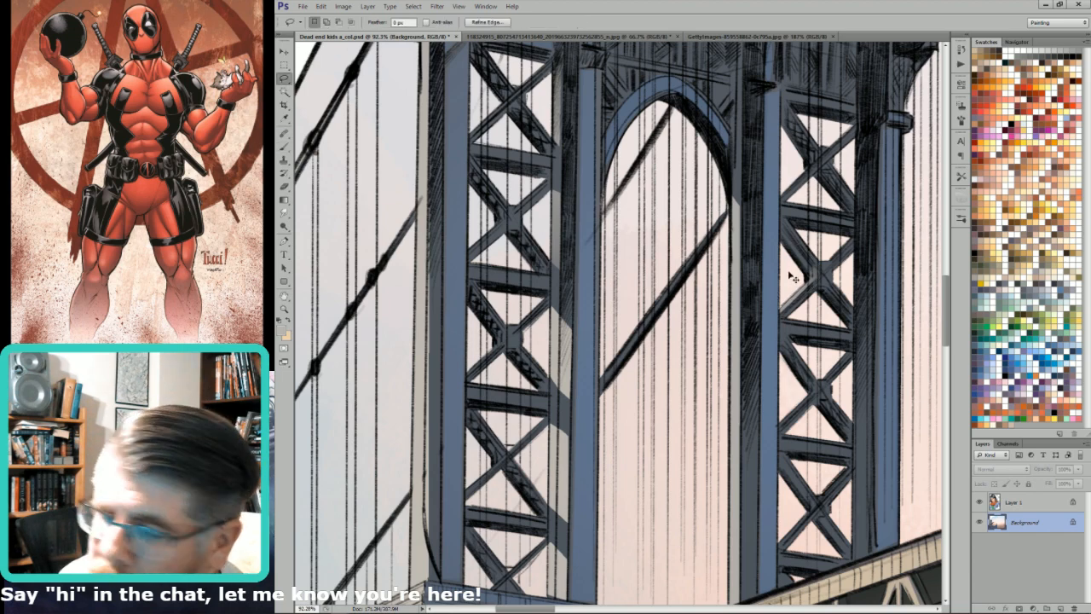
Step: Lasso the thin strip along the lowest horizontal brace of the right tower column, brush it light at 50% opacity and deselect
scroll(805, 424, down, 3)
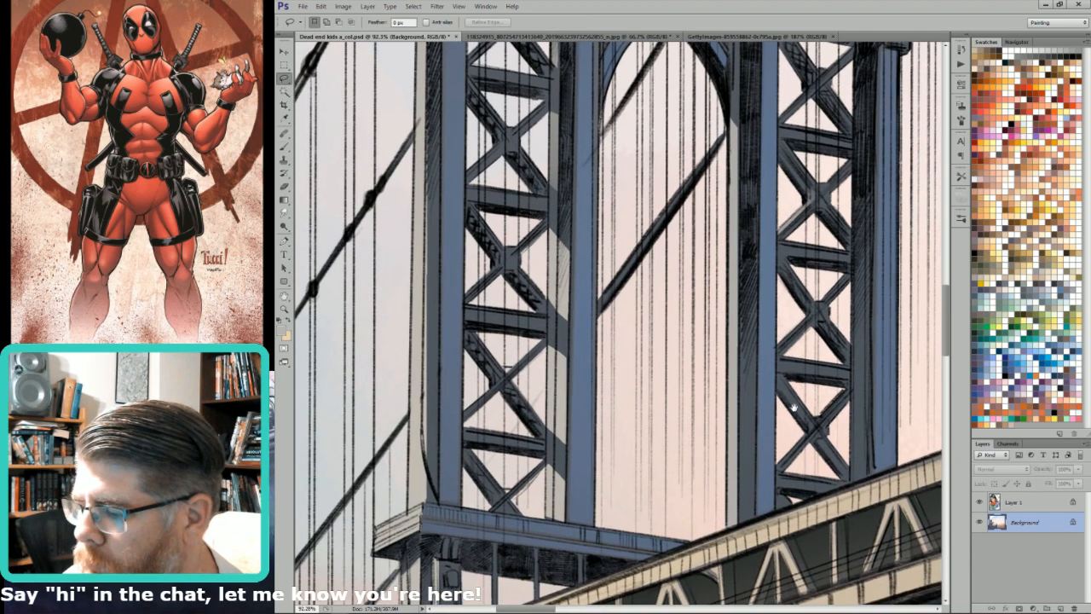
drag(784, 463, 744, 406)
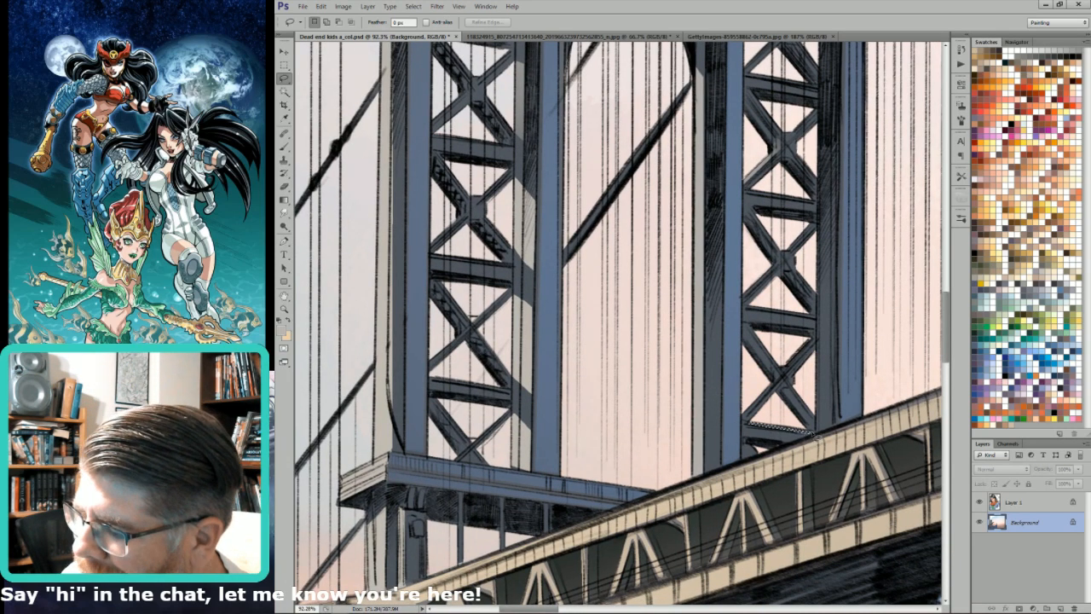
key(b)
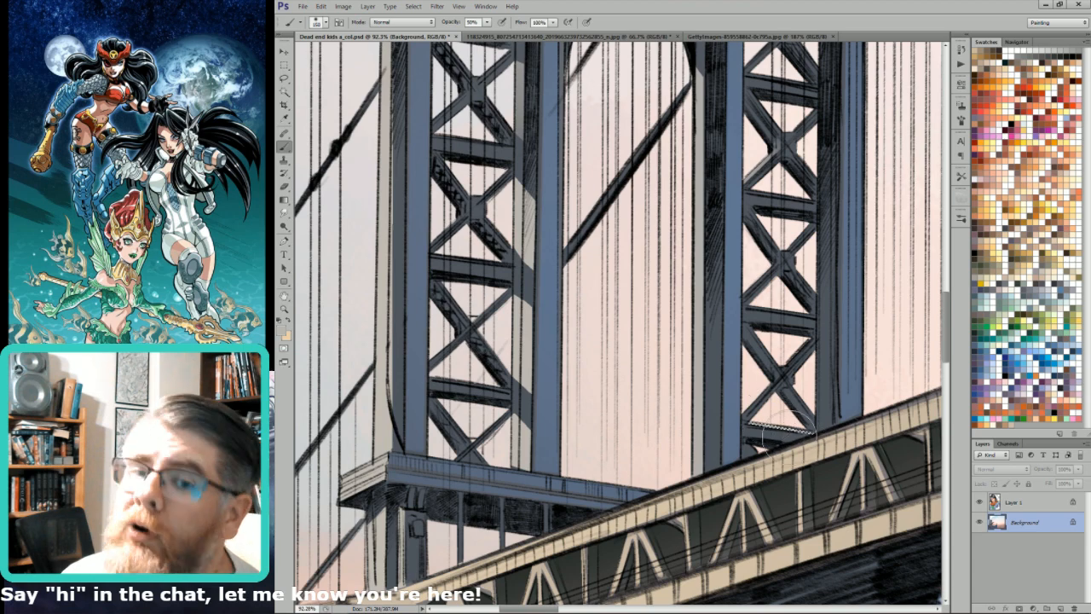
key(l)
key(ctrl+d)
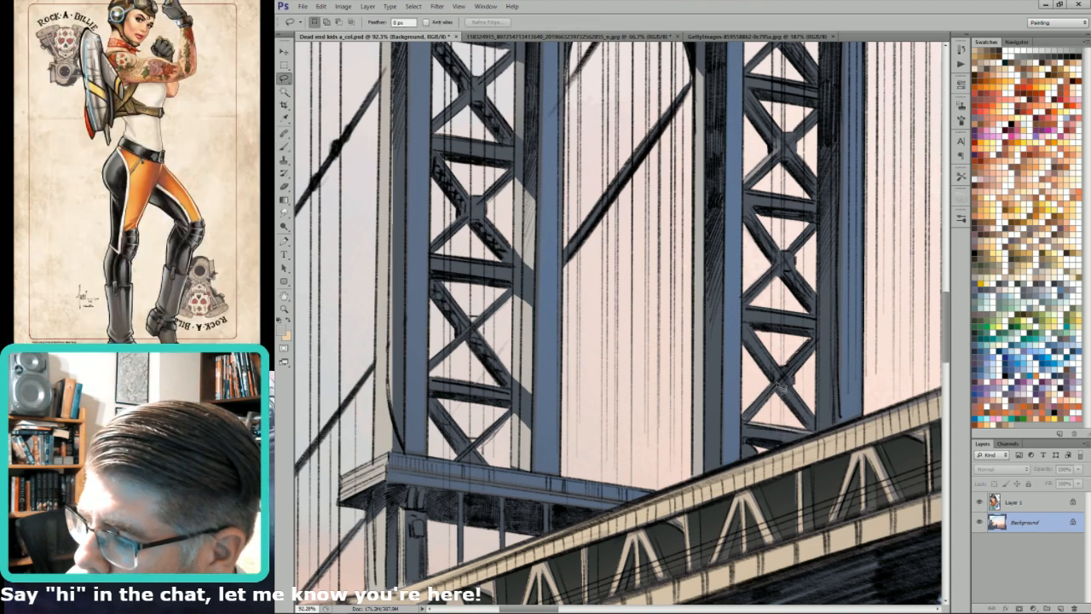
Step: Restrict the selection to the lower diagonal braces of the right tower column using the Alpha 2 channel, and brush them light at 50% opacity
key(ctrl+7)
key(w)
alt+shift+click(772, 388)
key(ctrl+2)
key(b)
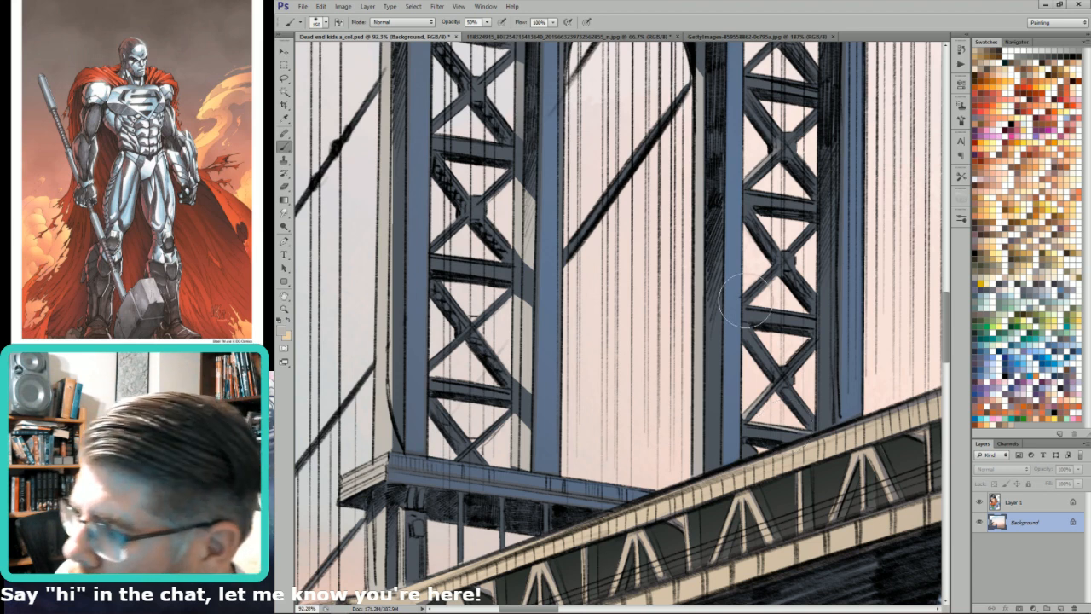
key(l)
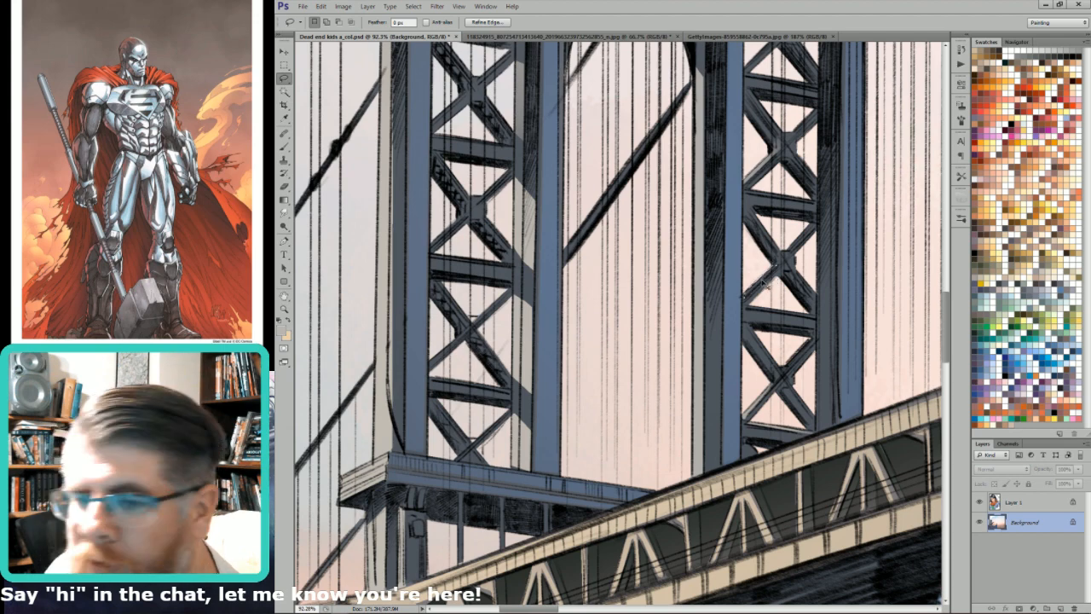
key(ctrl+7)
key(w)
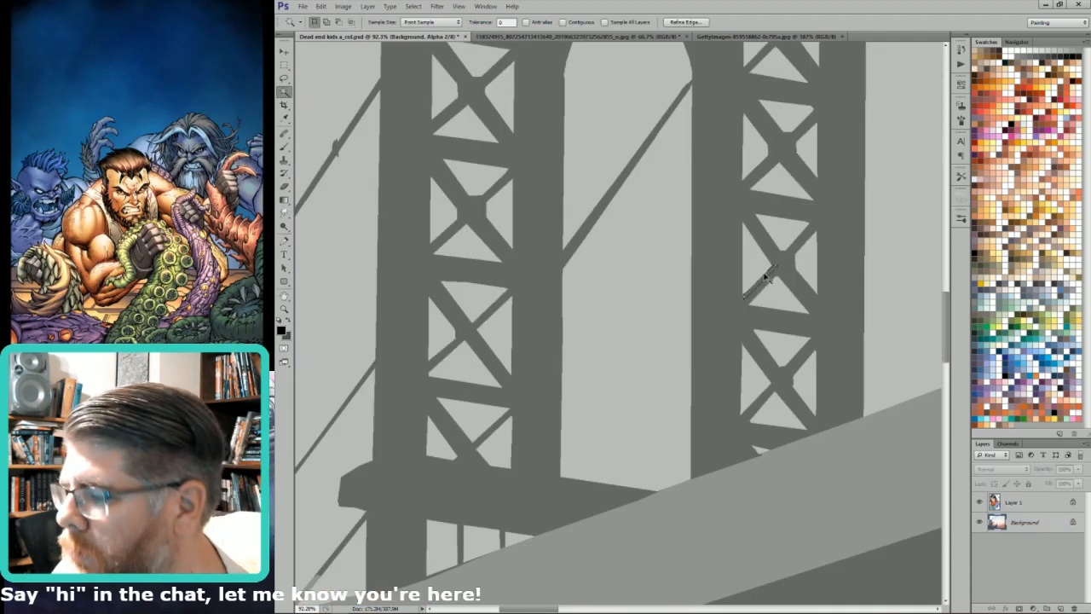
key(ctrl+2)
key(b)
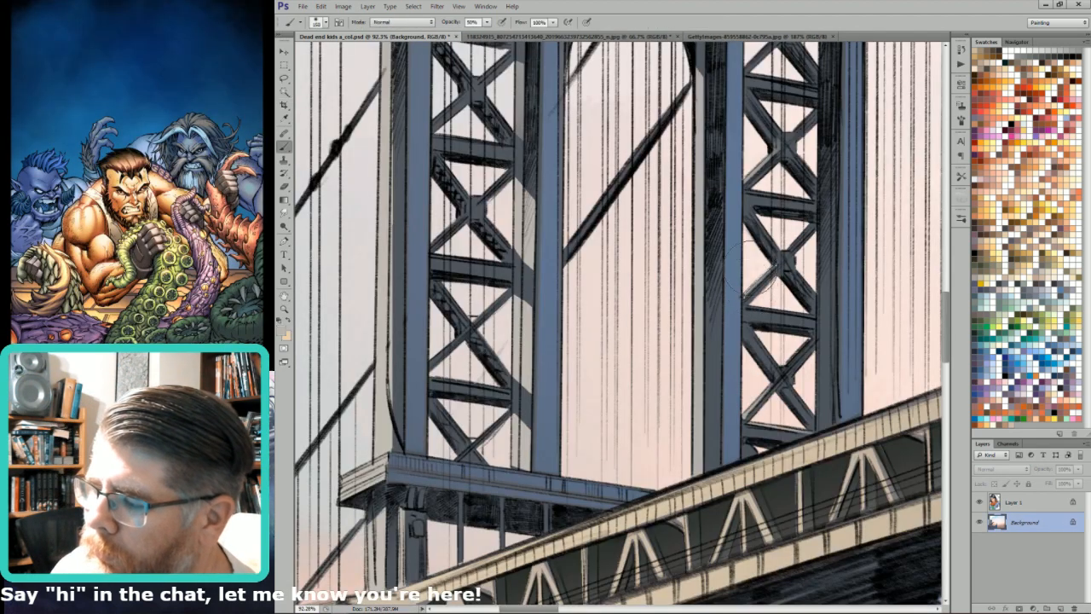
Step: Lasso the upper strips of the crossbeams in the bridge tower's near leg, brush light highlights onto them at 50% opacity, and deselect
key(l)
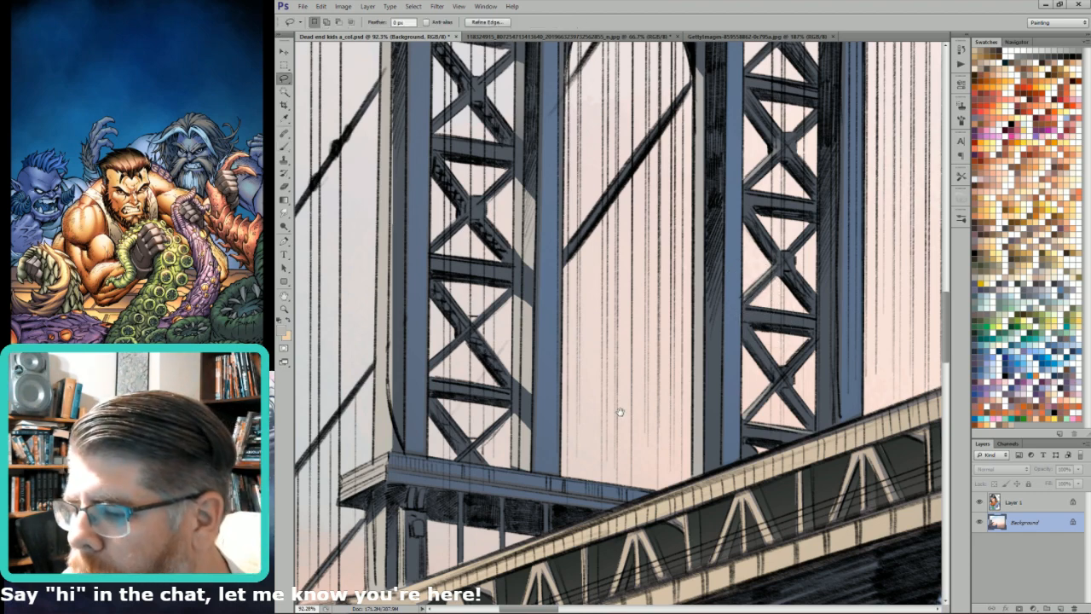
drag(536, 368, 755, 448)
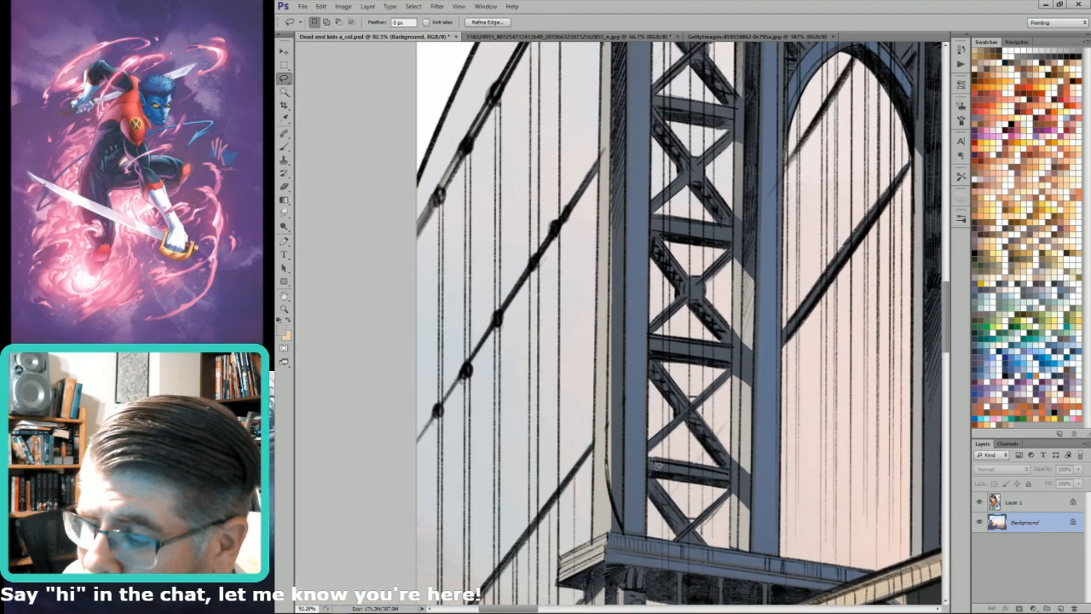
drag(650, 461, 730, 473)
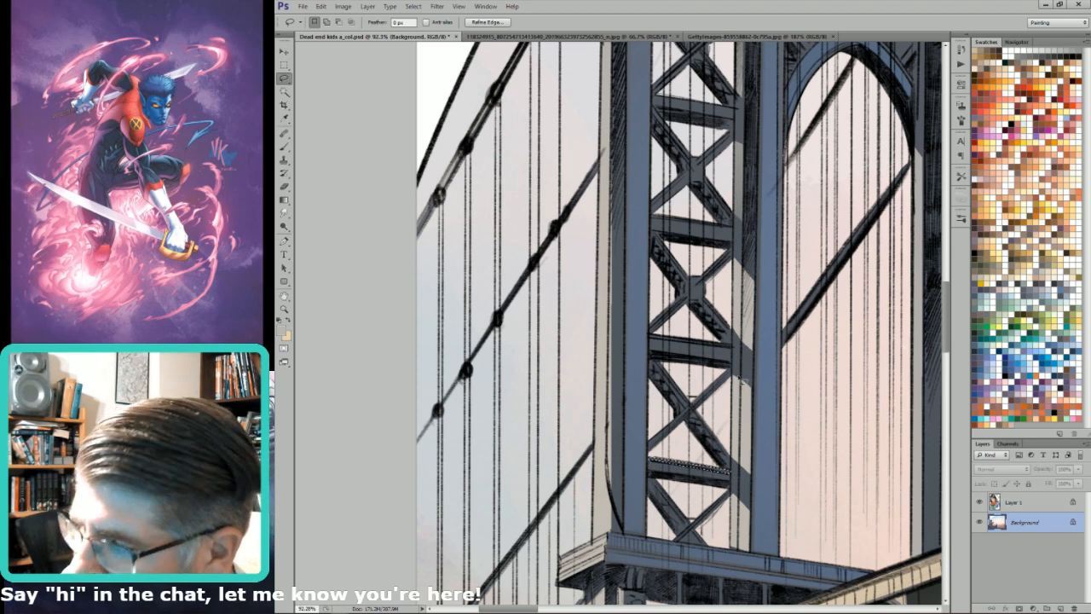
mouse_move(661, 344)
mouse_down()
mouse_move(741, 349)
mouse_move(731, 348)
mouse_up()
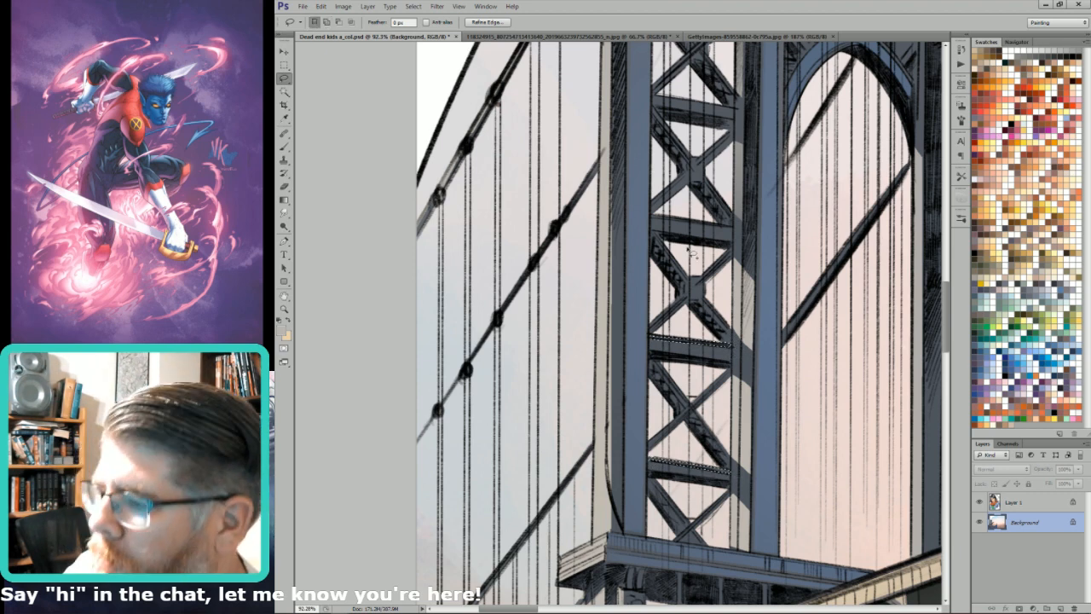
drag(655, 221, 731, 227)
mouse_move(690, 112)
mouse_down()
mouse_move(706, 214)
mouse_move(751, 214)
mouse_move(674, 212)
mouse_up()
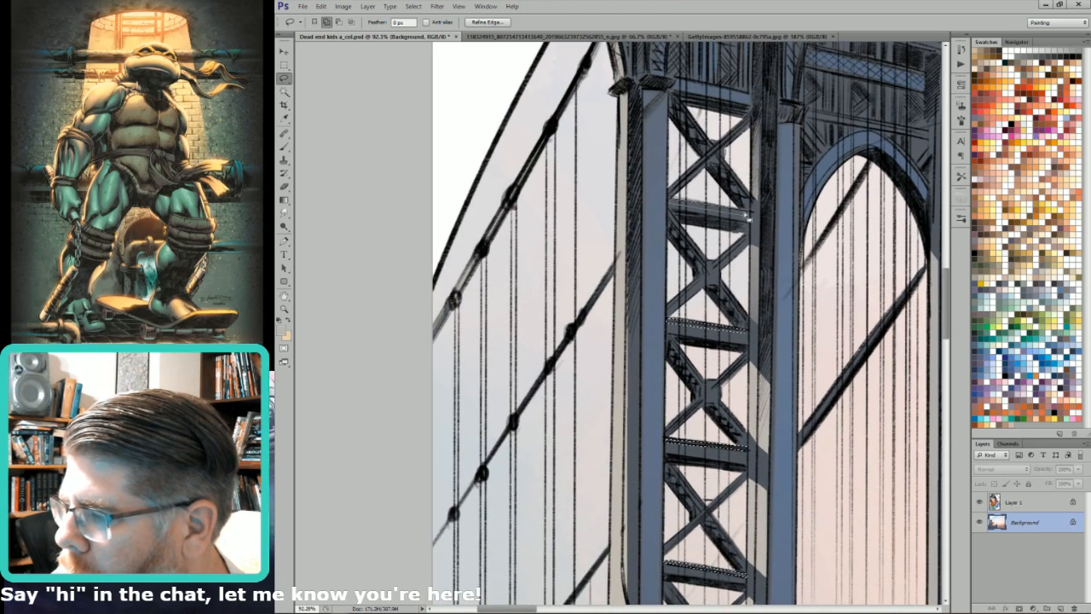
key(b)
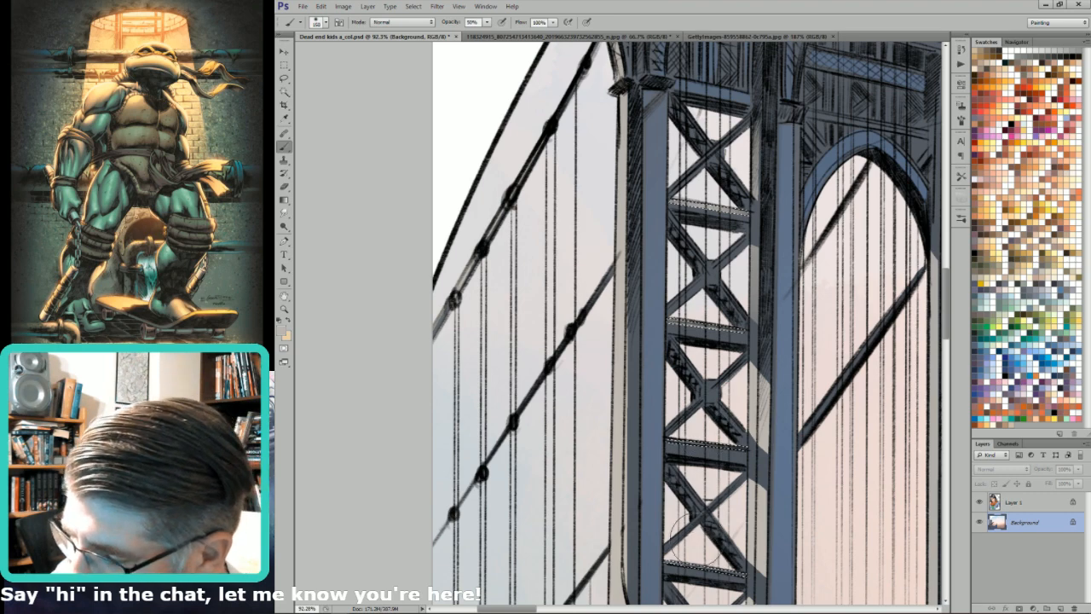
key(ctrl+d)
drag(654, 460, 673, 174)
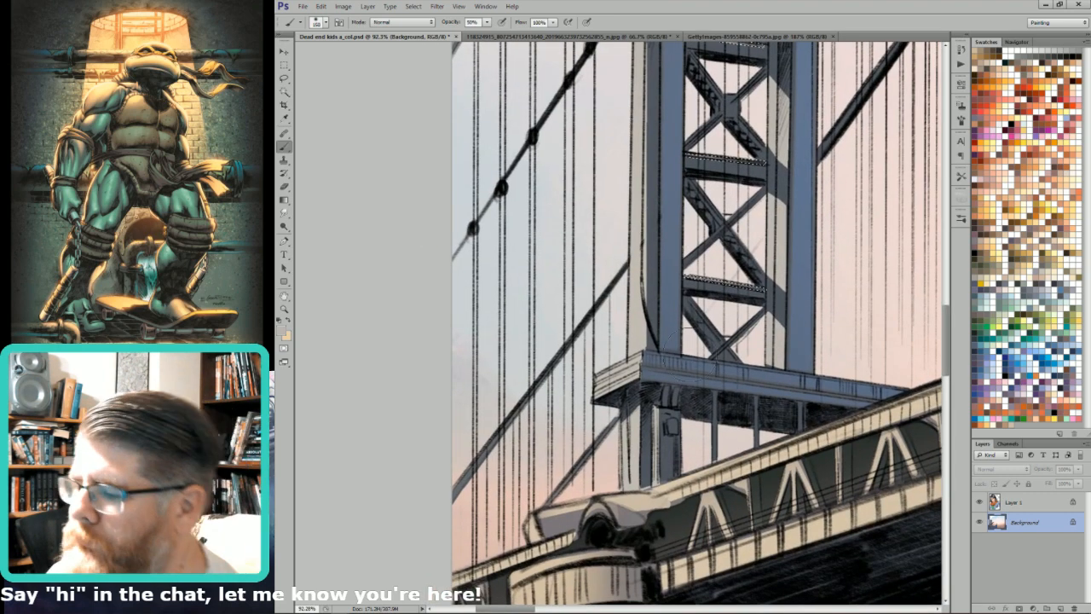
Step: Lasso the upper edge of the ledge beneath the bridge tower, brush a highlight along it, and save the document
key(l)
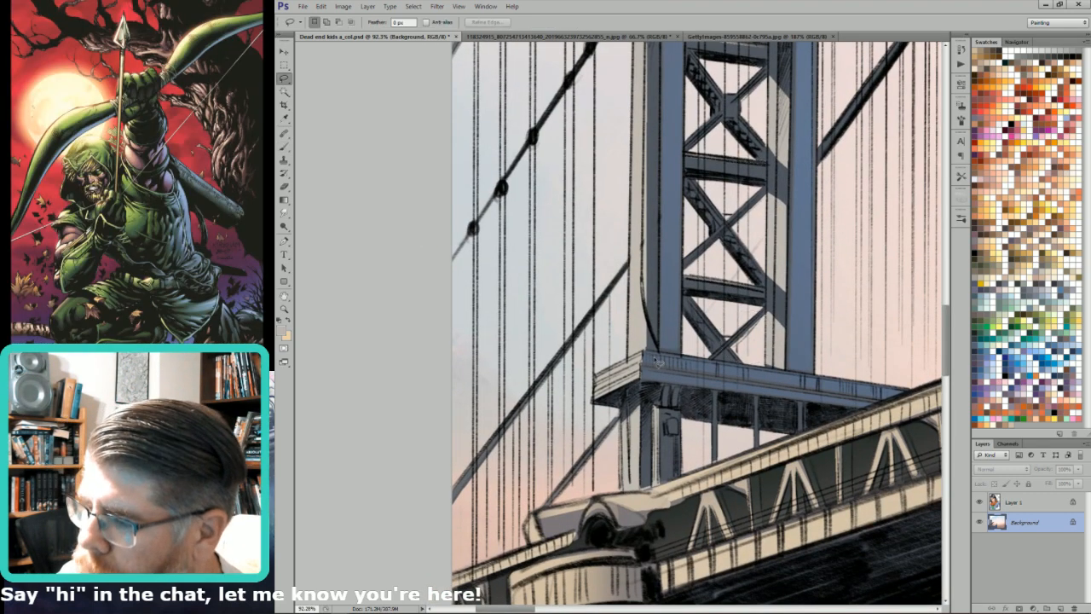
mouse_move(649, 356)
mouse_down()
mouse_move(915, 382)
mouse_move(909, 397)
mouse_move(817, 380)
mouse_move(830, 405)
mouse_move(684, 395)
mouse_up()
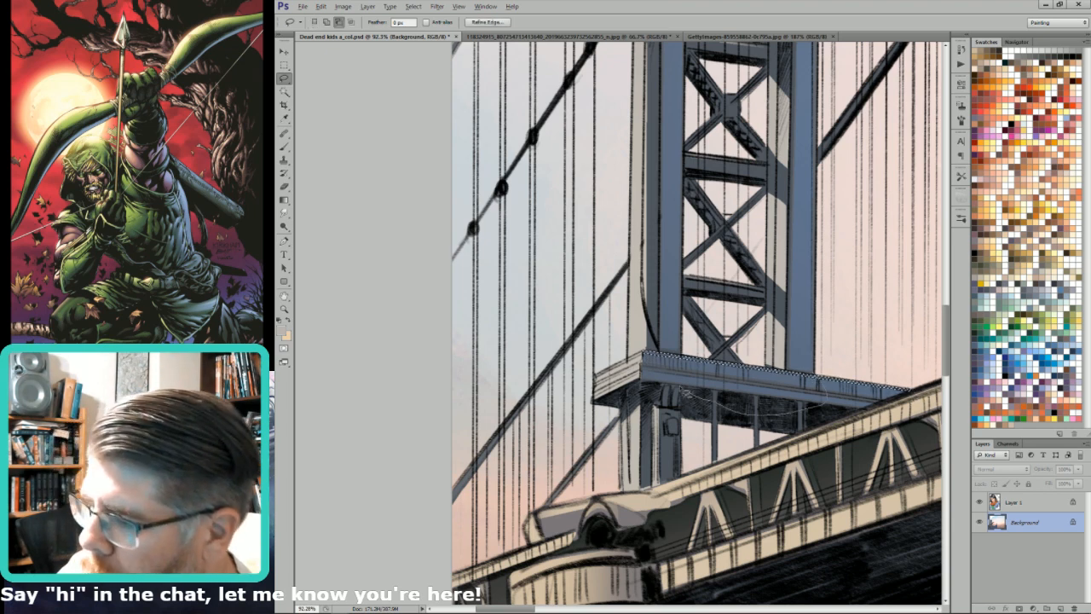
drag(625, 339, 630, 345)
key(b)
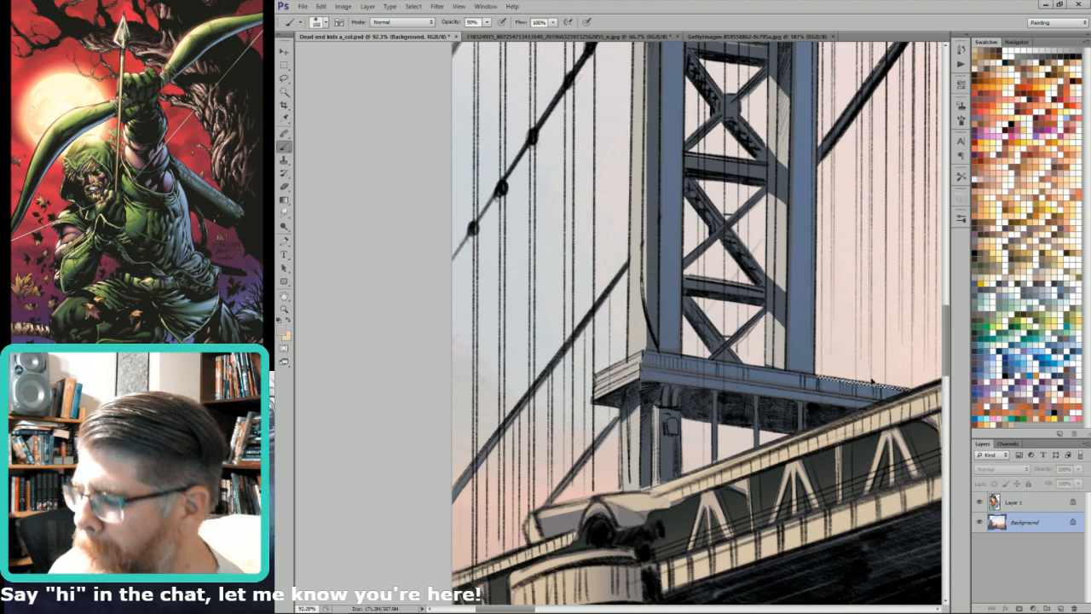
key(ctrl+0)
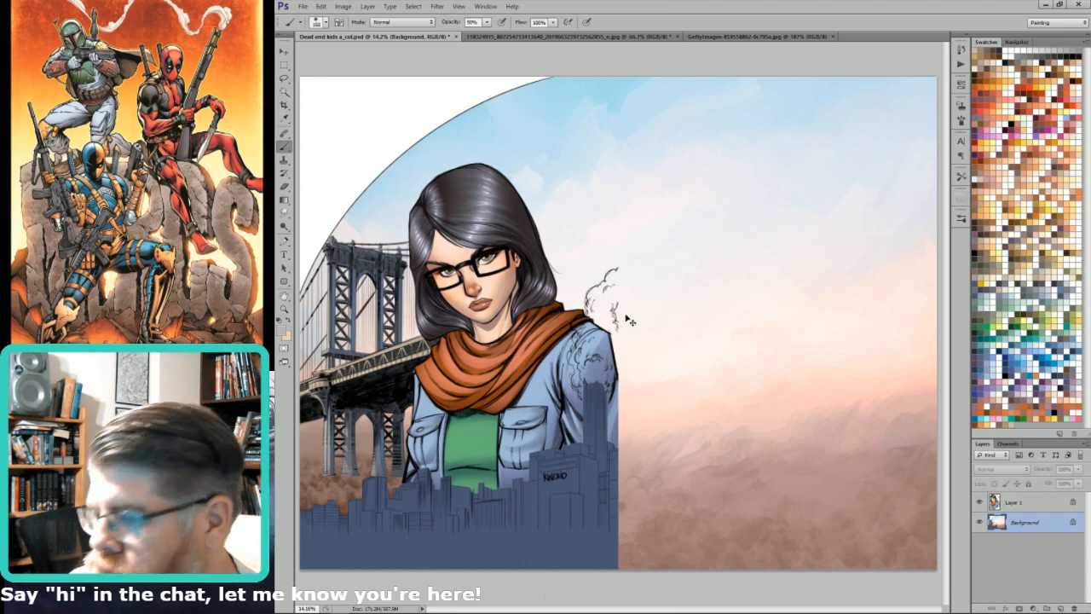
key(ctrl+s)
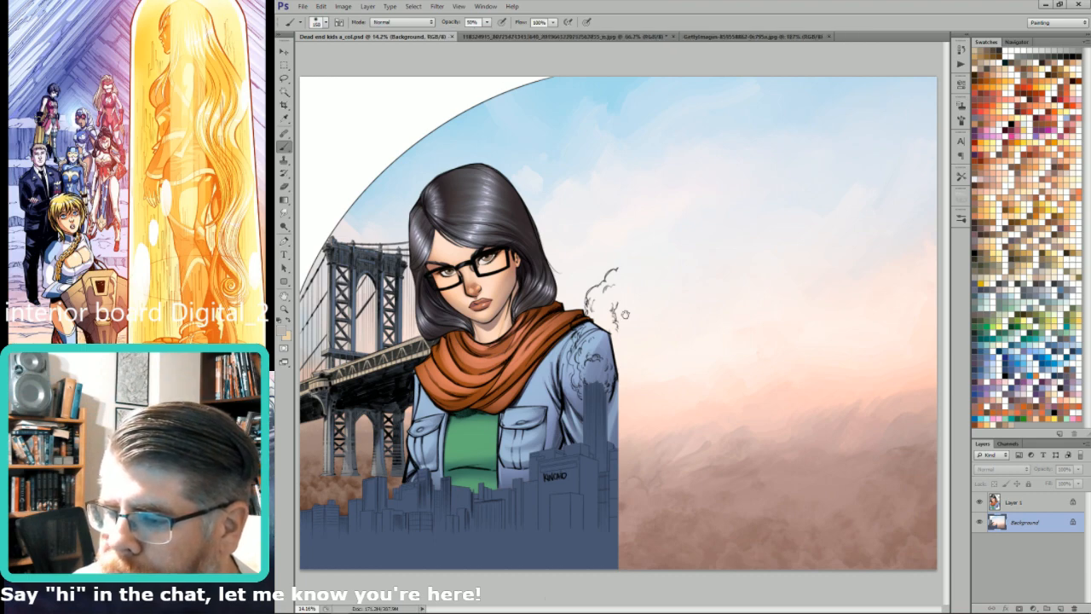
Step: Add an empty layer mask to Layer 1, which holds the woman
drag(591, 142, 460, 561)
drag(687, 414, 849, 386)
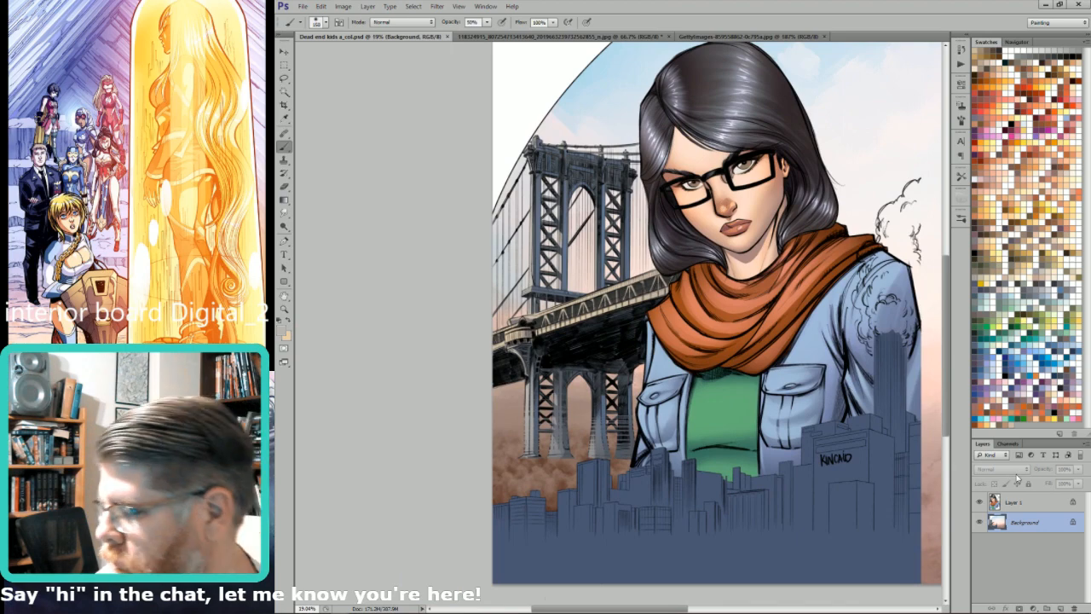
click(1072, 504)
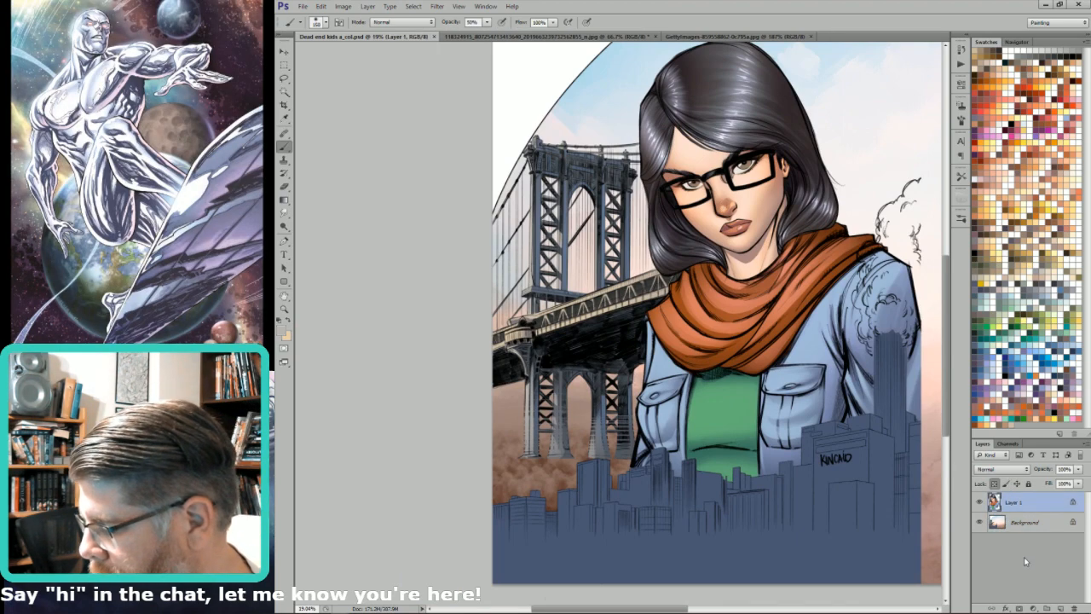
click(1020, 607)
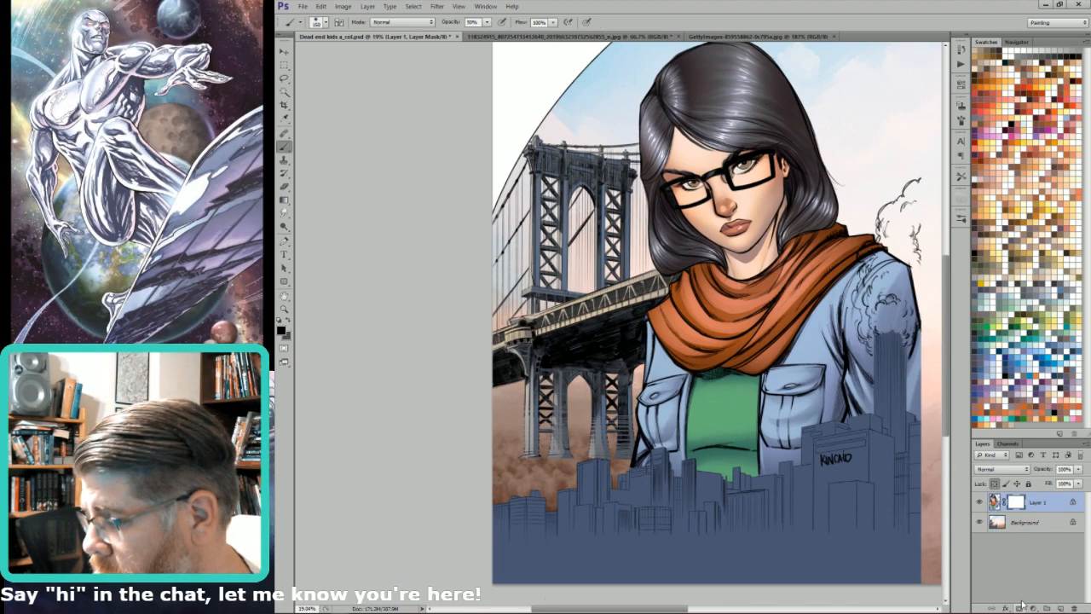
Step: Make Layer 1's mask the active editing target while keeping the line art channel displayed over the colours
click(1017, 503)
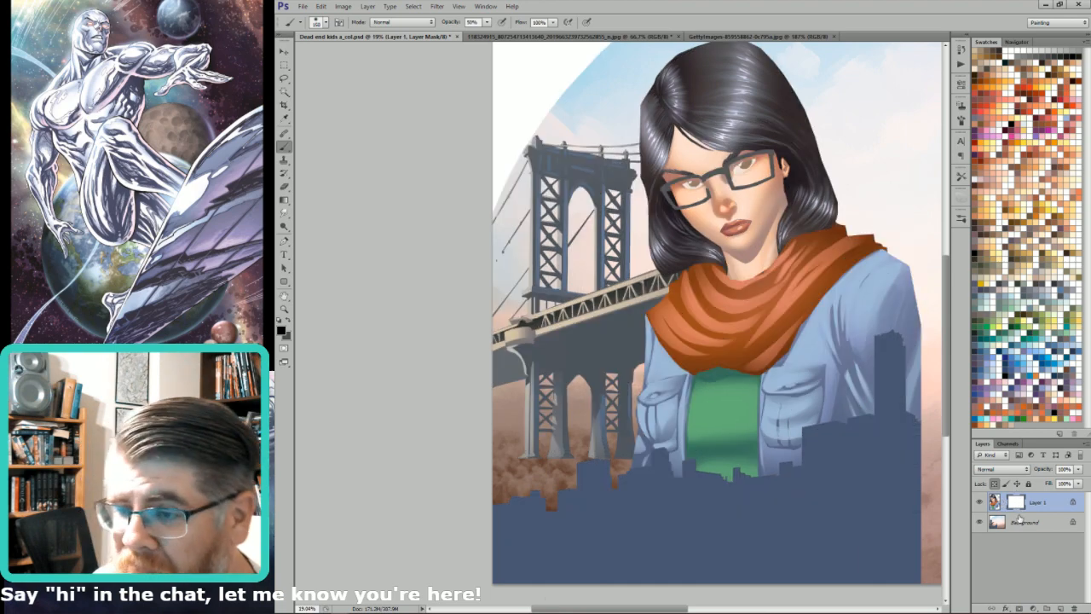
key(ctrl+2)
key(ctrl+6)
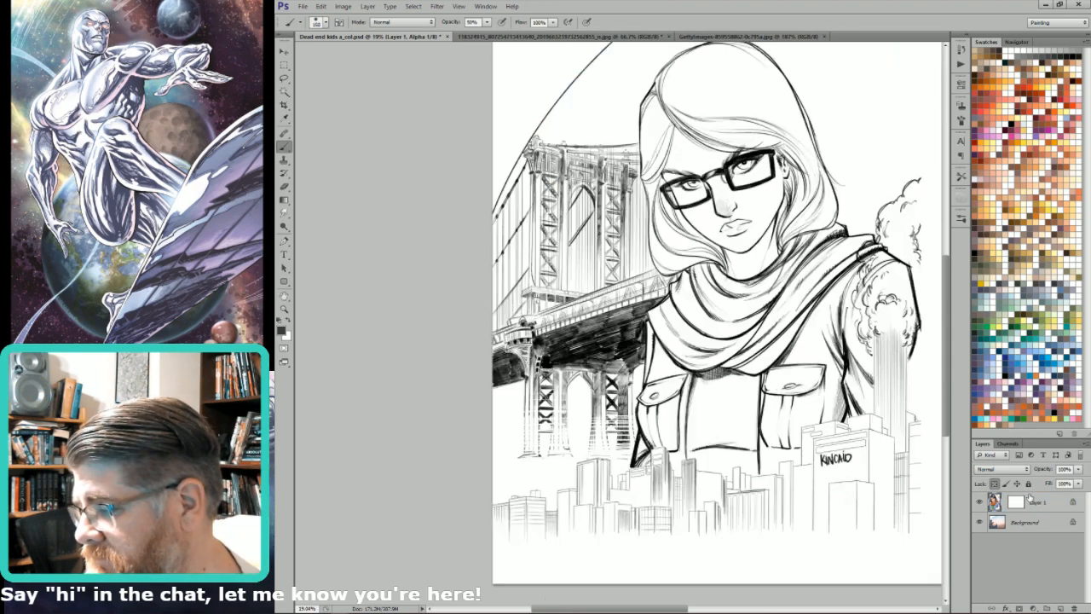
key(grave)
key(ctrl+2)
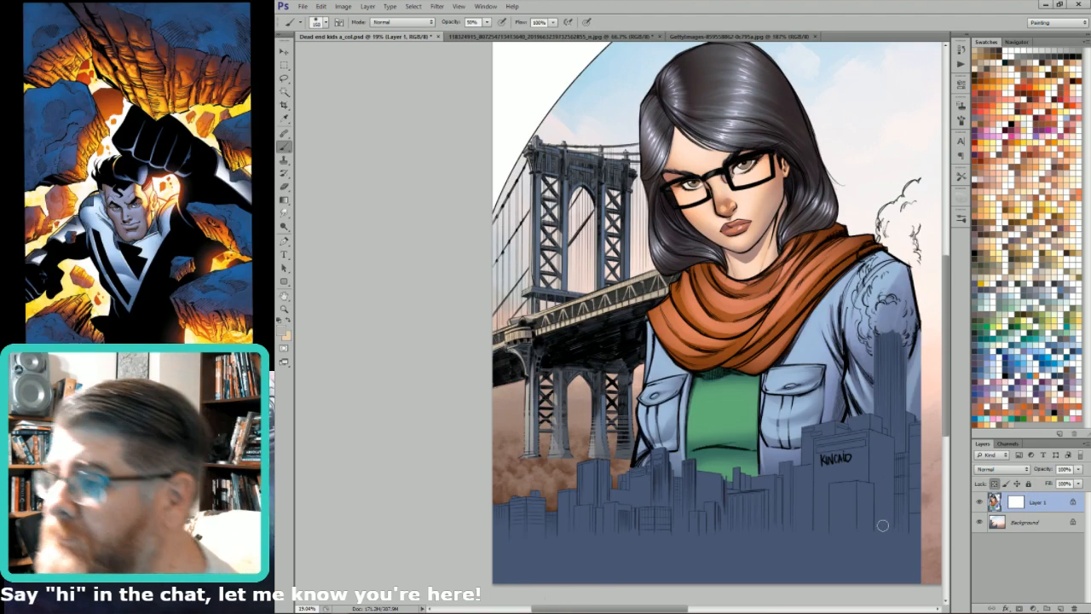
key(ctrl+minus)
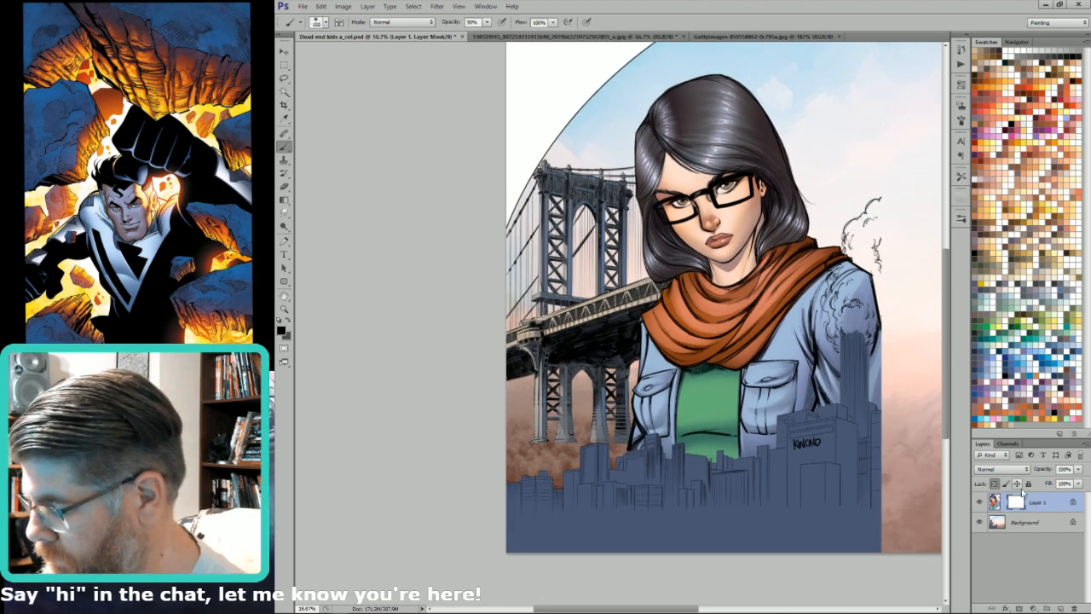
click(1016, 502)
click(1008, 444)
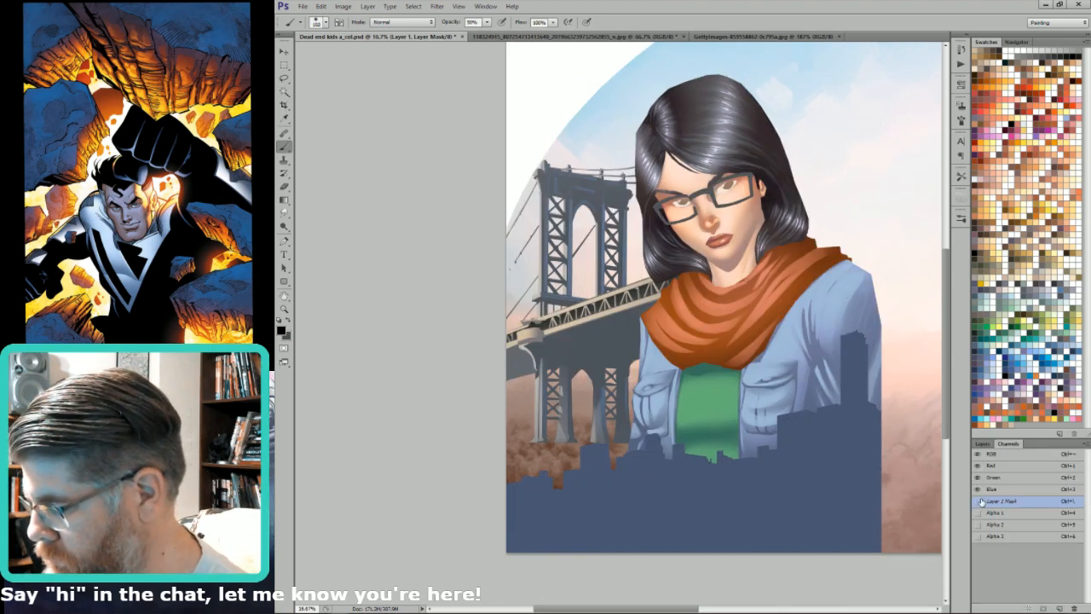
click(980, 502)
click(986, 444)
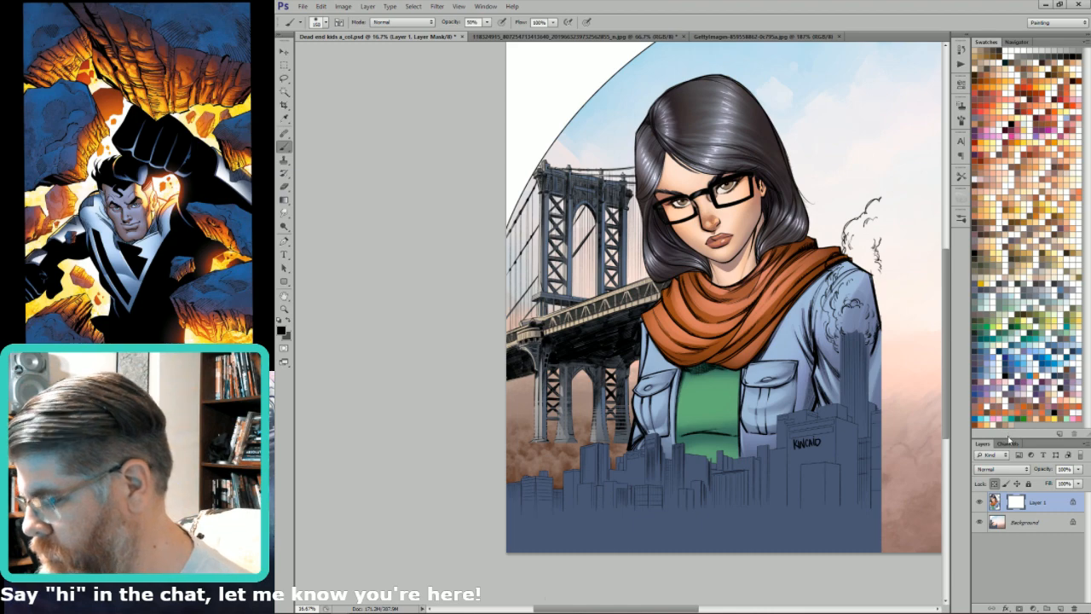
key(f)
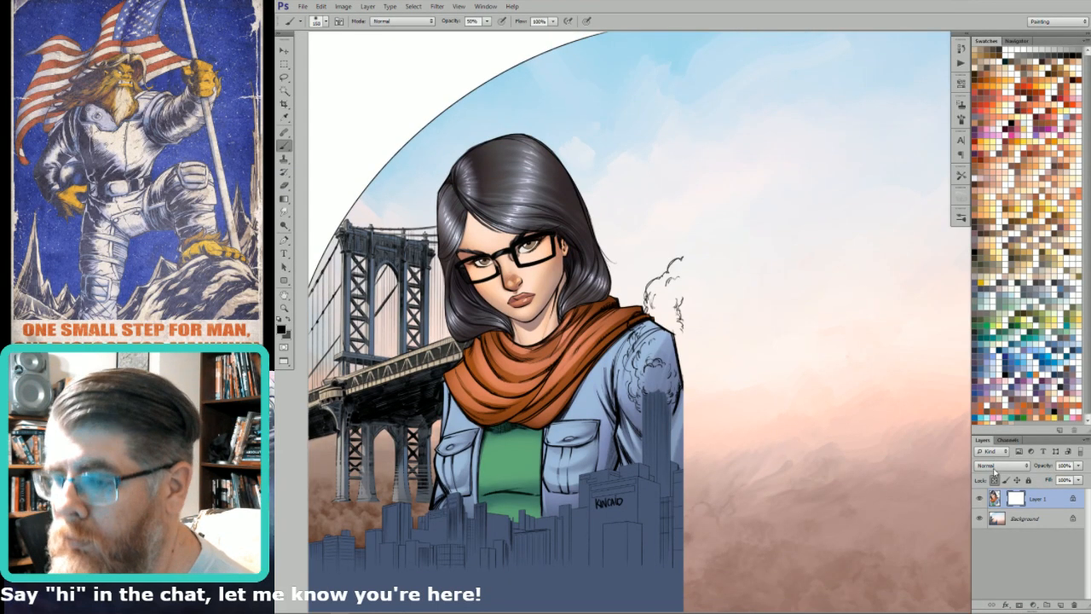
key(f)
key(f)
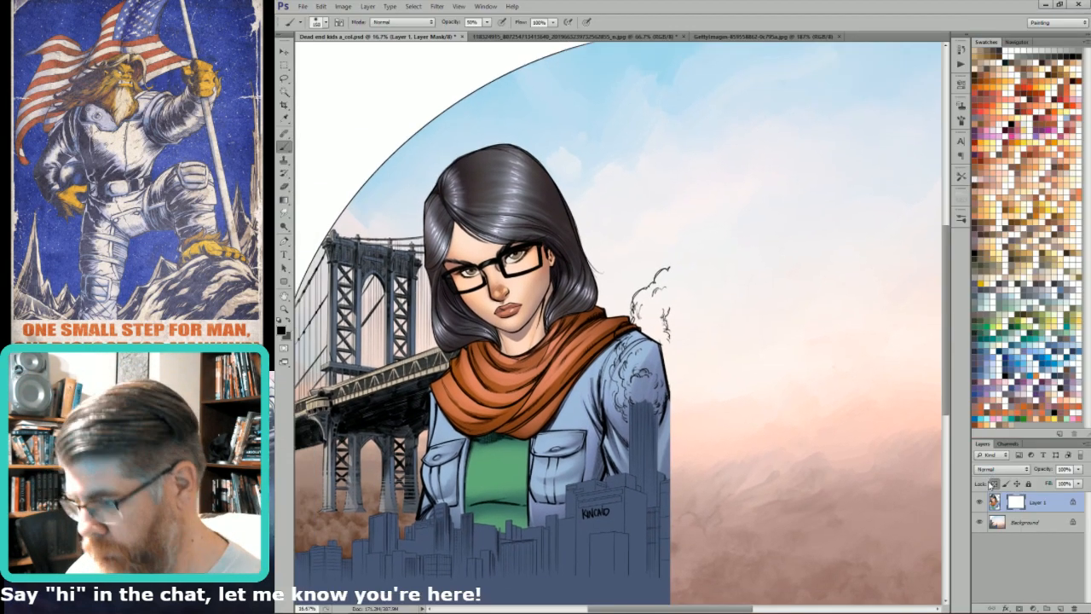
Step: Enlarge the brush, set its opacity to 90%, and paint black on Layer 1's mask to fade the woman's lower torso above the skyline
drag(789, 531, 904, 476)
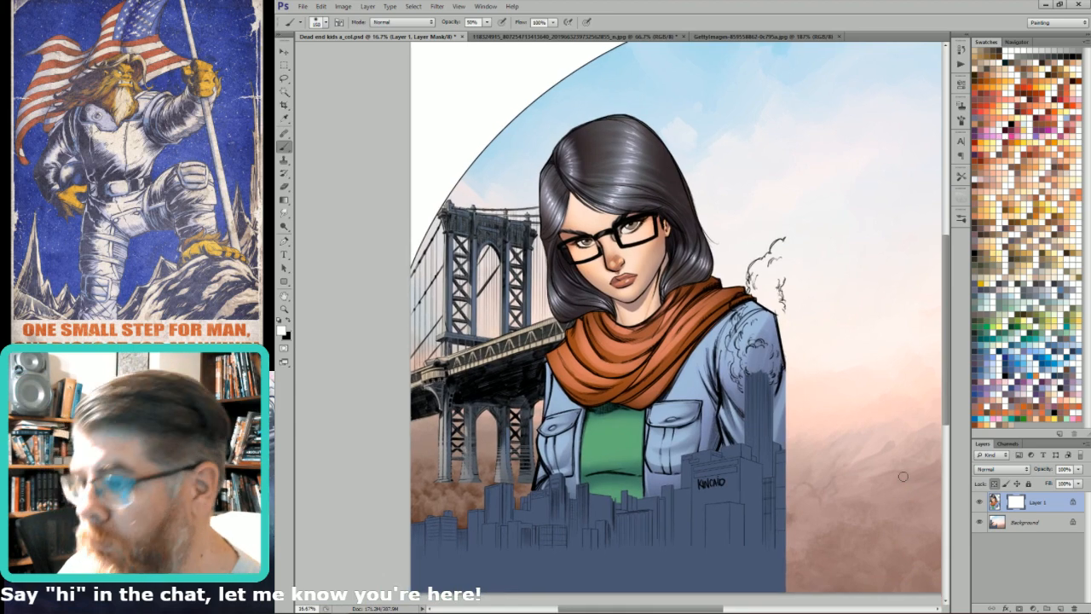
drag(752, 465, 846, 449)
key(bracketright)
key(bracketright)
key(bracketright)
key(bracketright)
key(bracketright)
key(bracketright)
key(9)
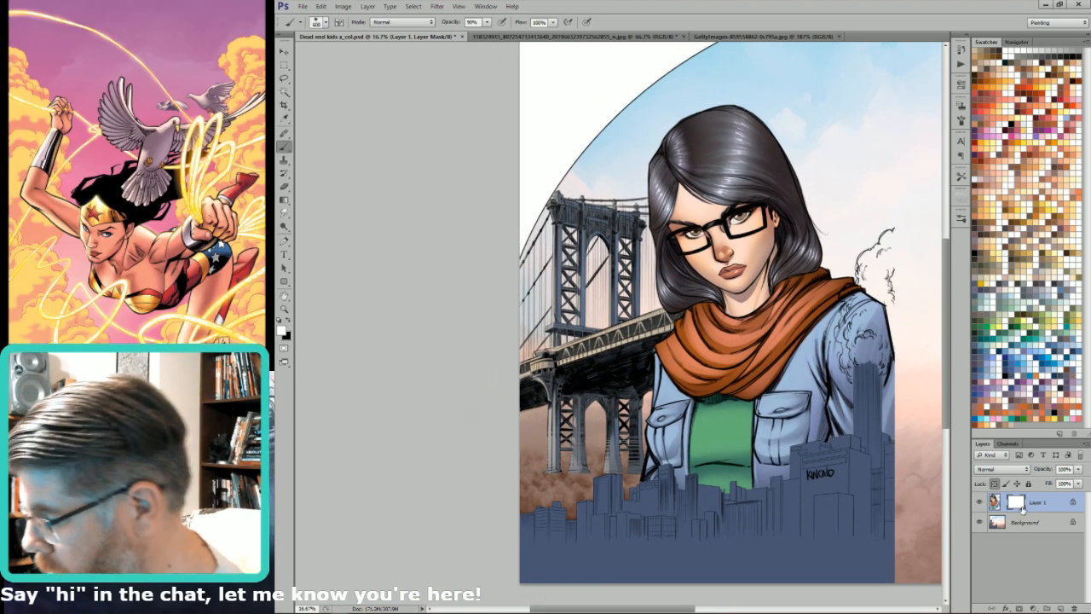
key(bracketright)
key(bracketright)
key(bracketright)
key(bracketright)
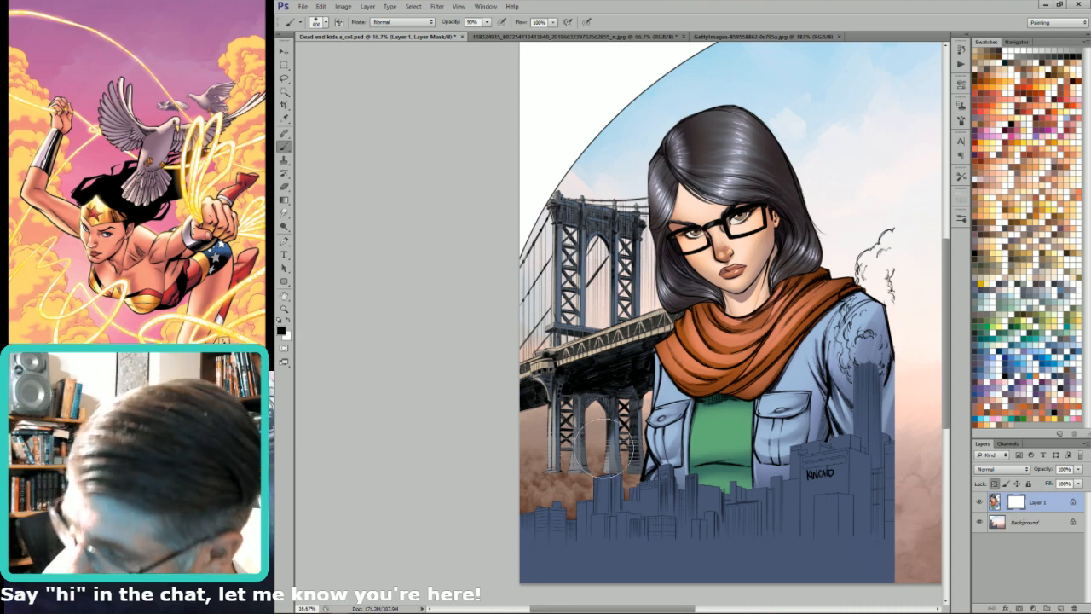
drag(778, 506, 714, 506)
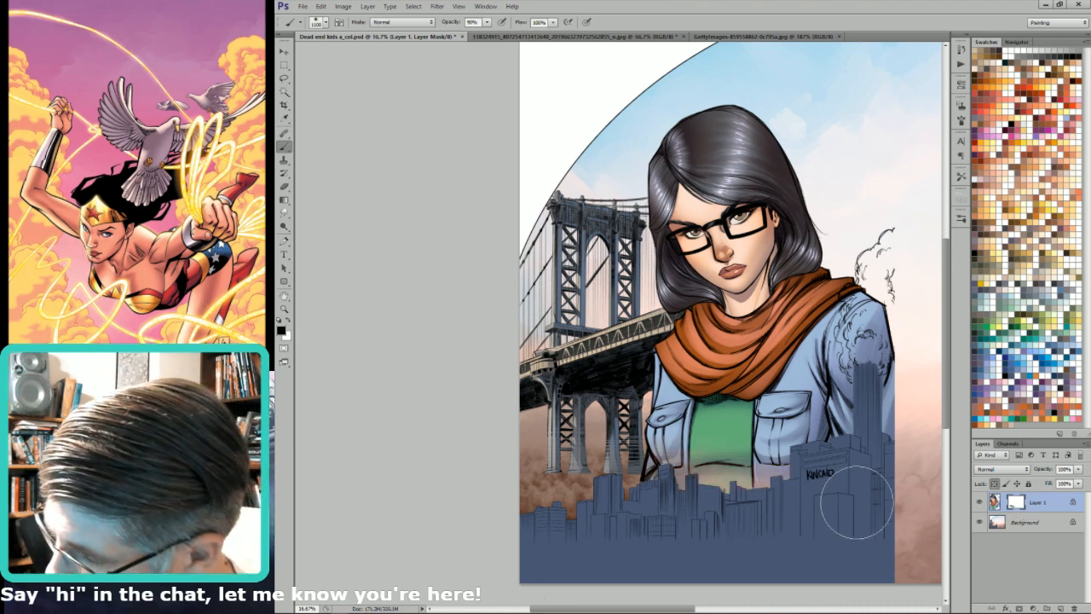
Step: Enlarge the brush up to 1400 px and extend the mask fade to the jacket sleeve around the tall building
key(bracketright)
key(bracketright)
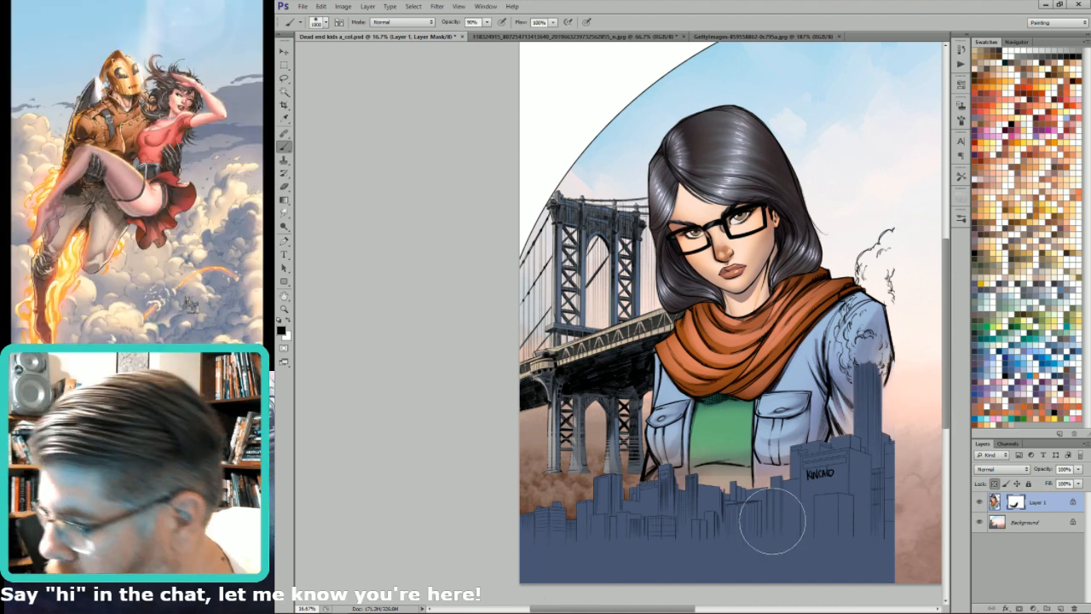
key(bracketright)
key(bracketright)
key(bracketright)
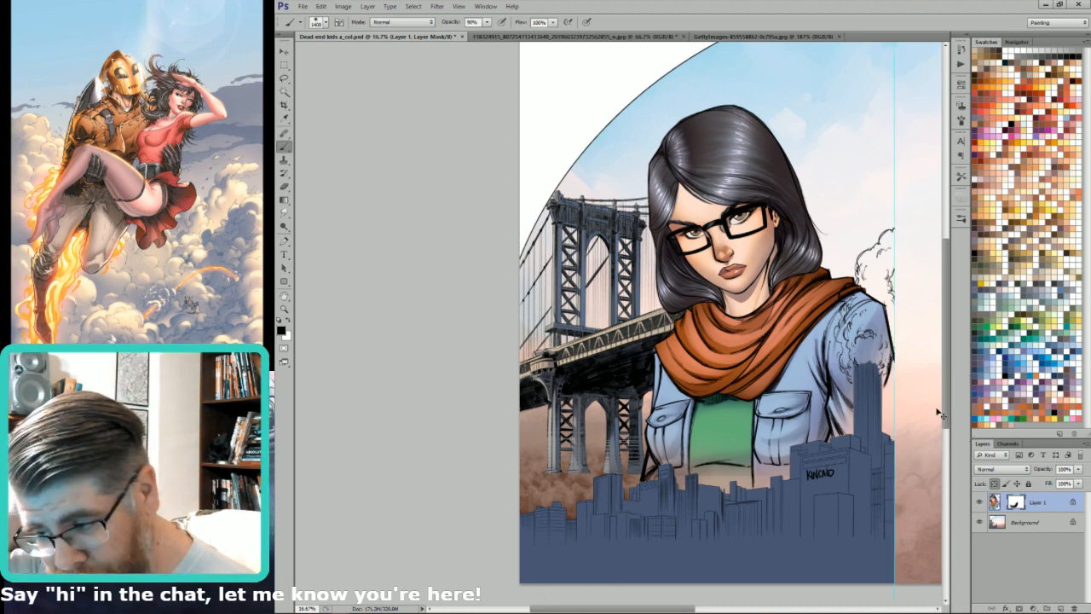
key(p)
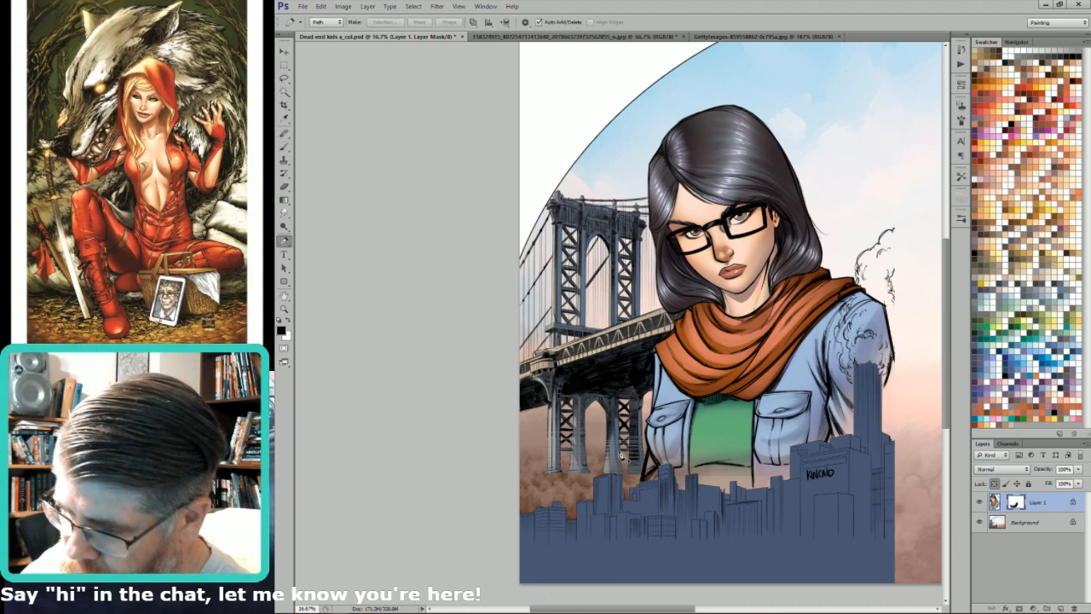
key(b)
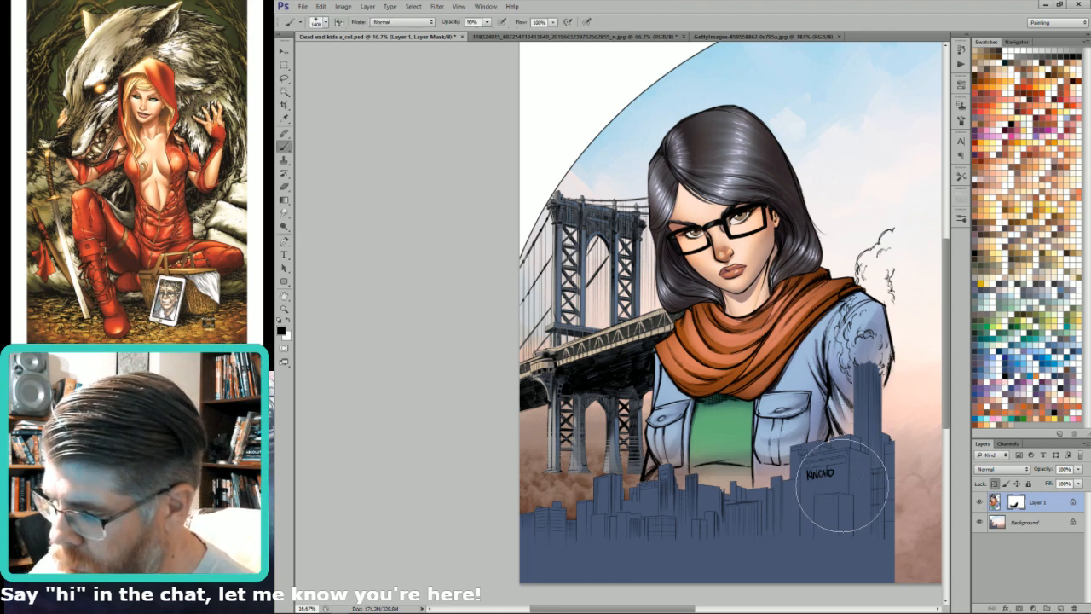
Step: Hide Layer 1, activate the Background layer, and select the flat sky area from the Alpha 2 channel with the Magic Wand
click(979, 502)
click(1003, 523)
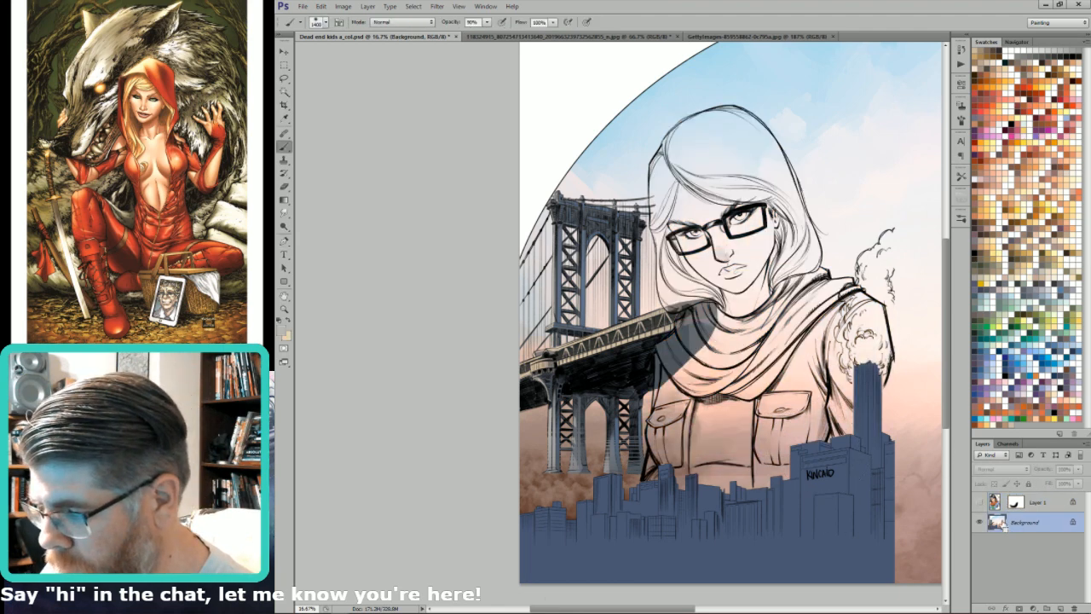
key(ctrl+6)
key(w)
click(721, 475)
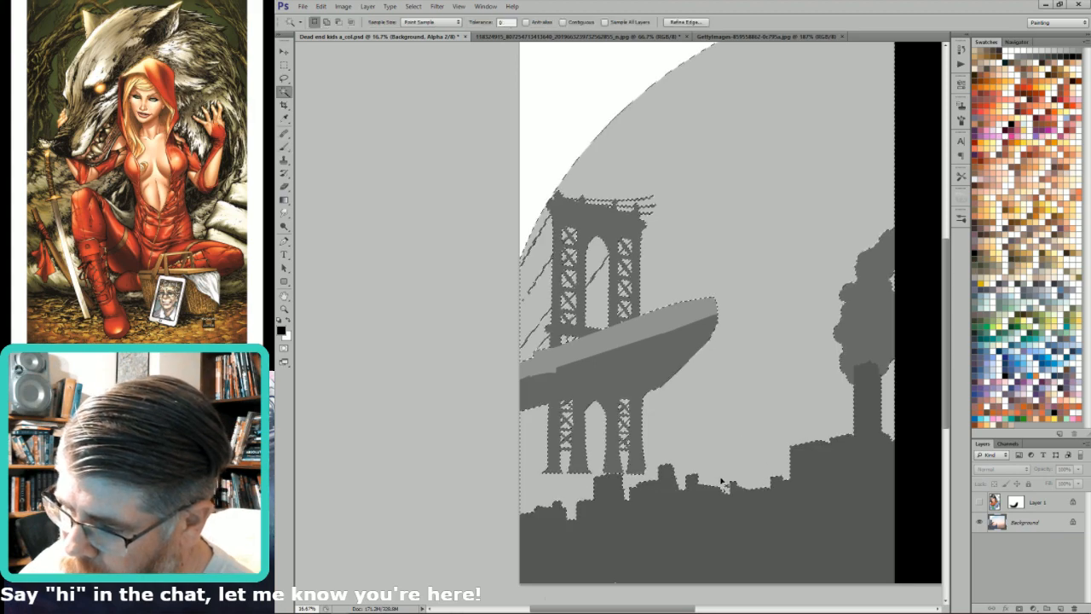
Step: In the full-colour composite, smudge the hazy sky just above the skyline at 90% strength with a brush enlarged to 400 px
key(ctrl+2)
key(r)
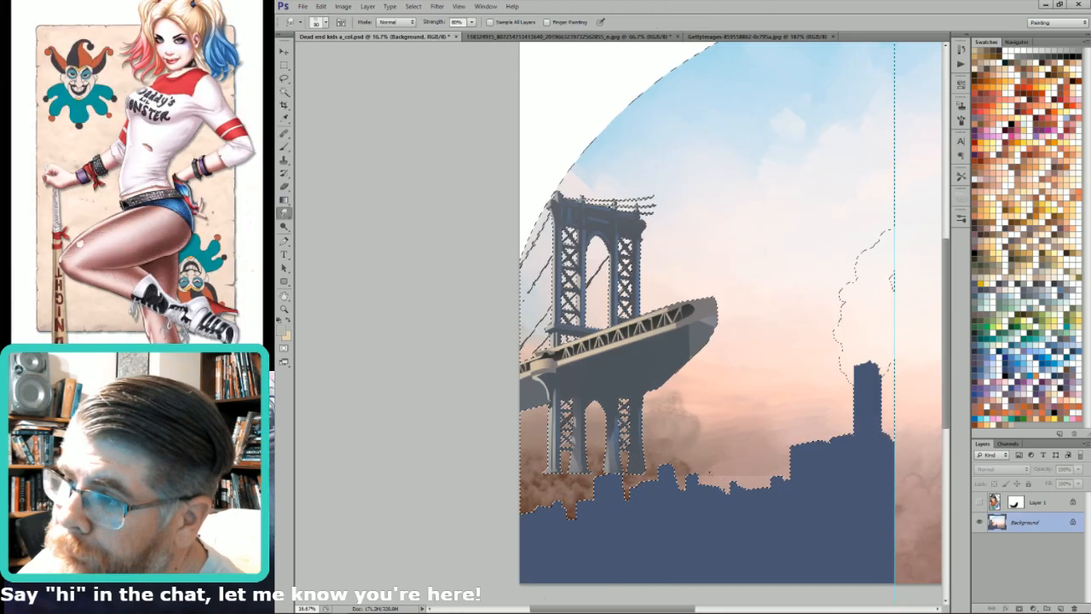
key(9)
key(bracketright)
key(bracketright)
key(bracketright)
key(bracketright)
key(bracketright)
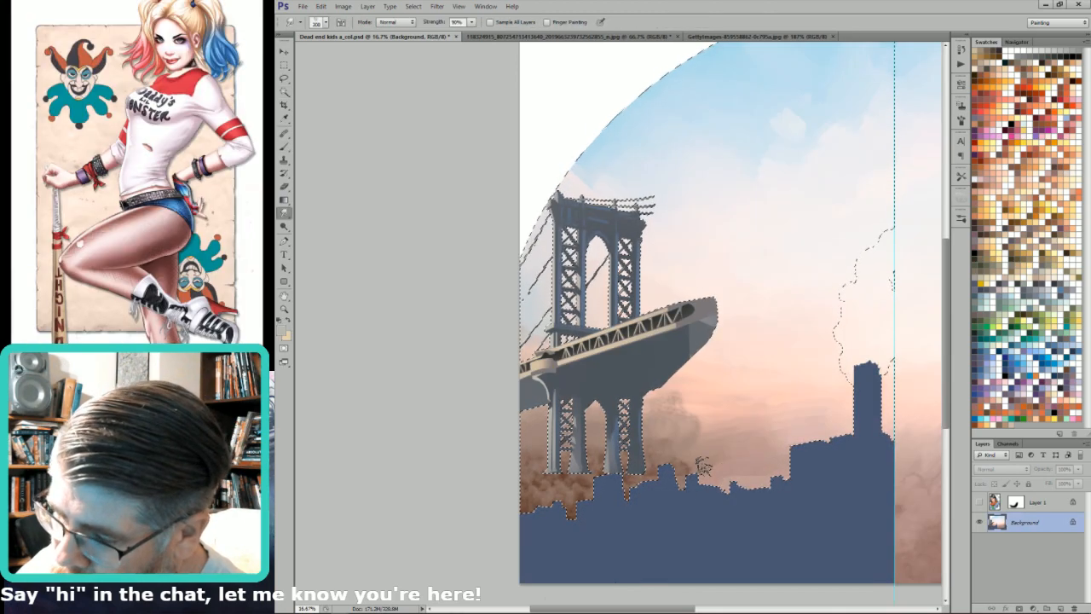
key(bracketright)
key(bracketright)
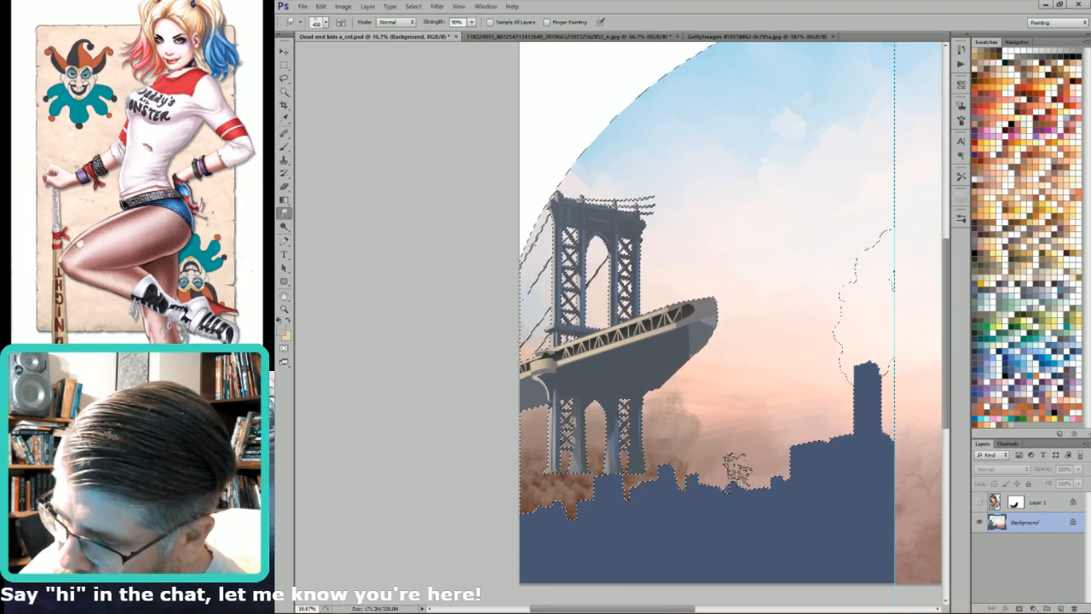
Step: Sample brown from the smoke and apply radial gradients at up to 60% opacity to darken the haze along the skyline
key(i)
click(756, 470)
key(g)
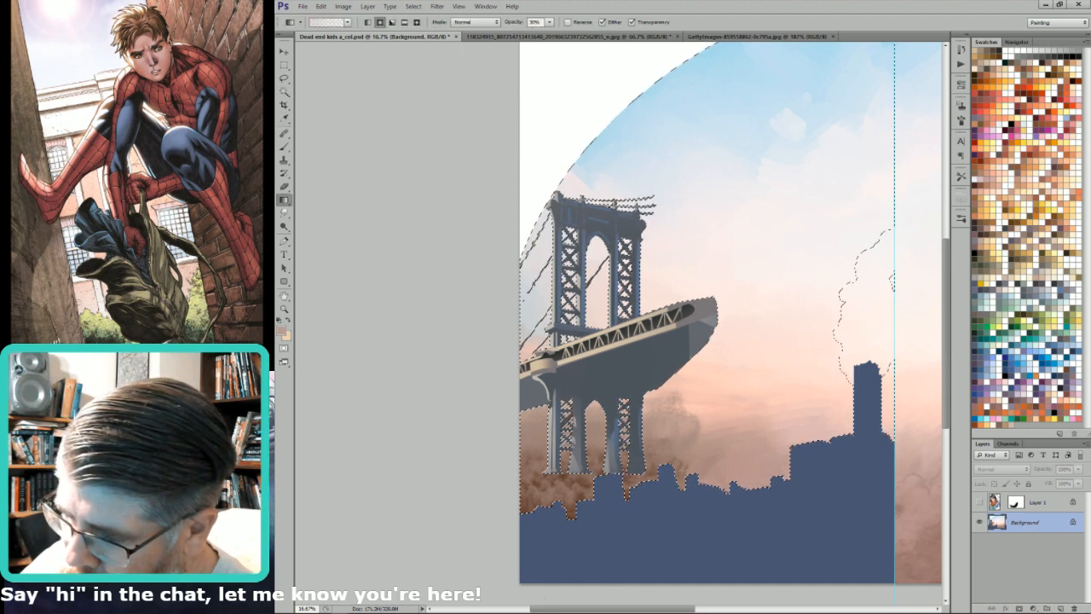
alt+click(654, 463)
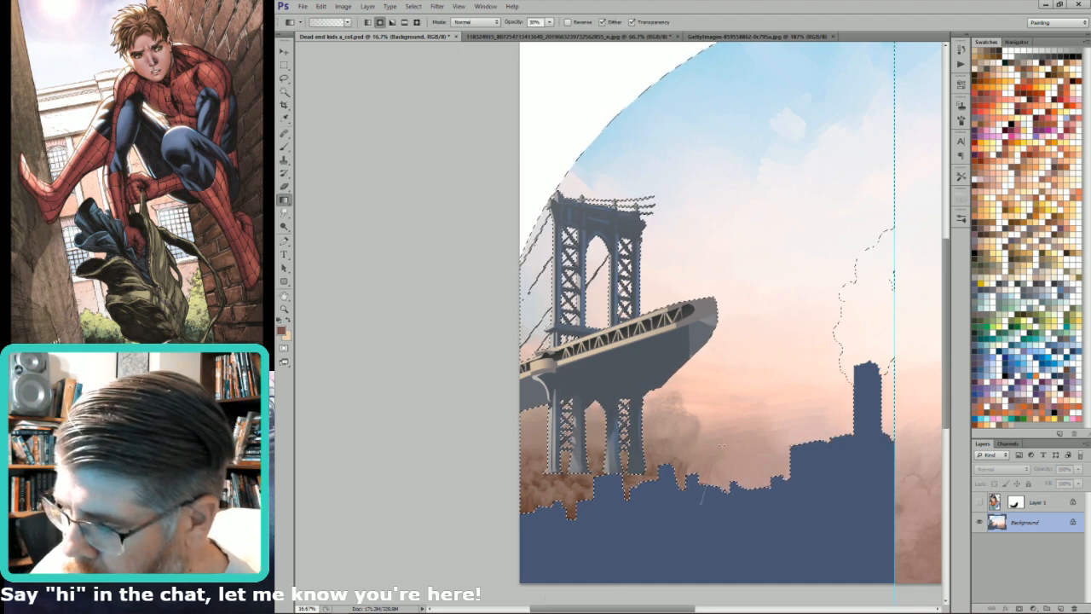
key(ctrl+d)
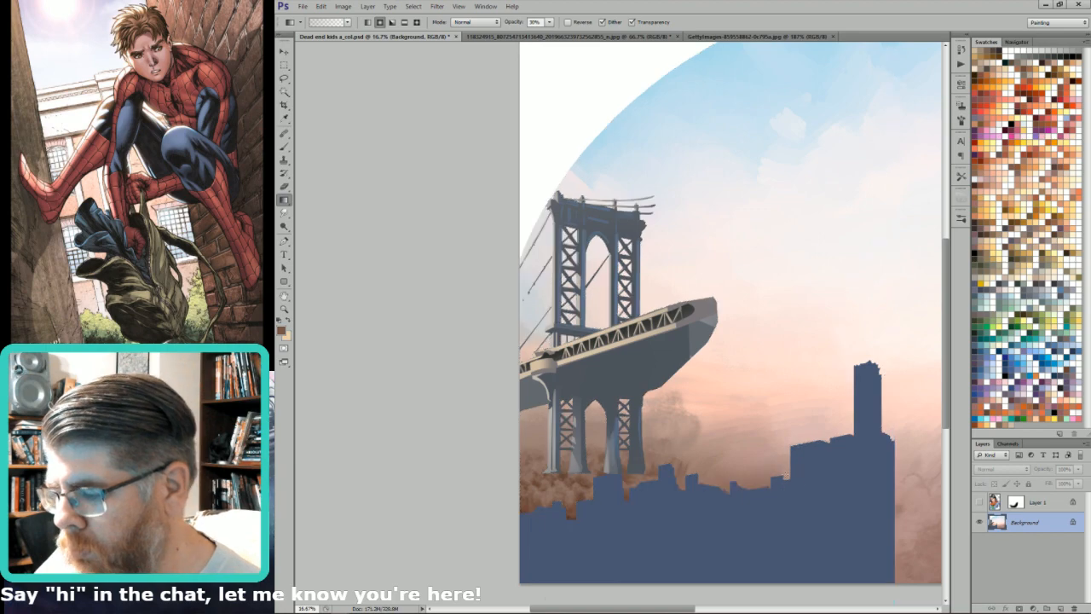
drag(773, 513, 792, 484)
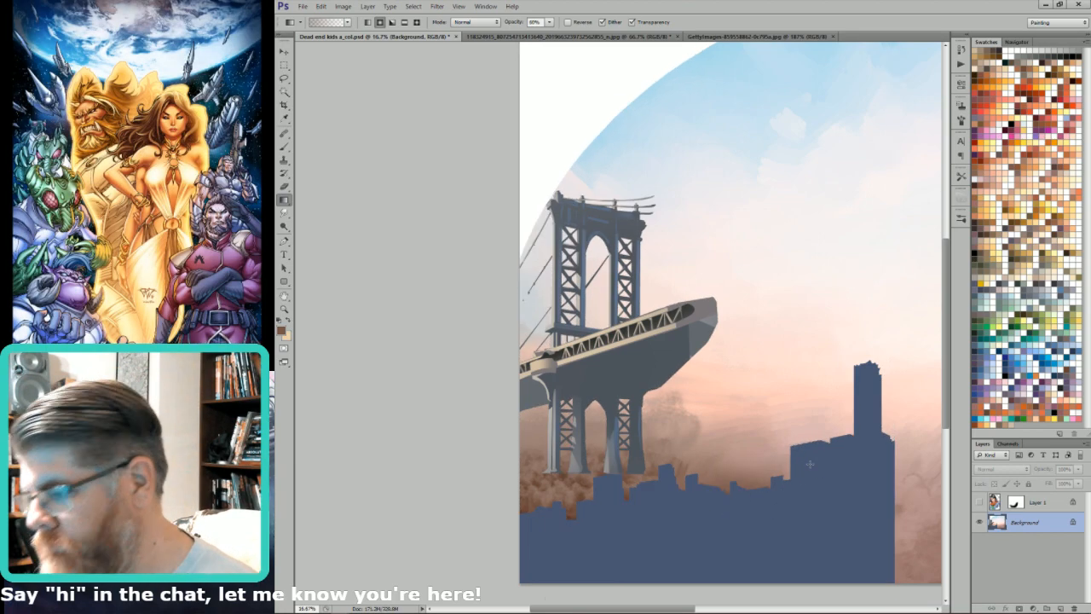
Step: Show Layer 1 again with the line art displayed over the colours, and save the file
key(ctrl+0)
key(ctrl+6)
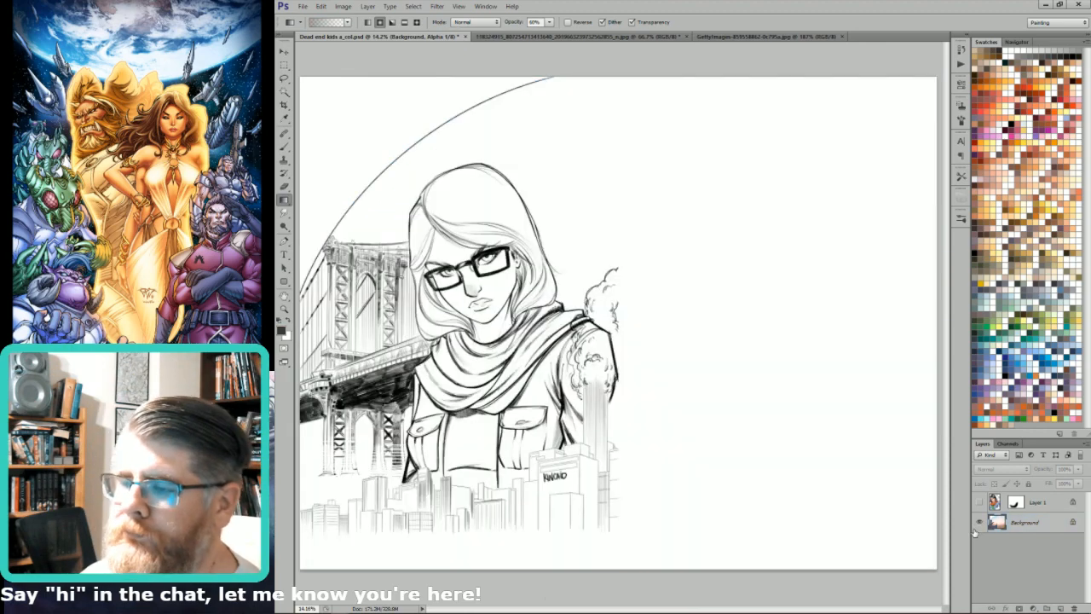
key(grave)
key(ctrl+2)
click(979, 502)
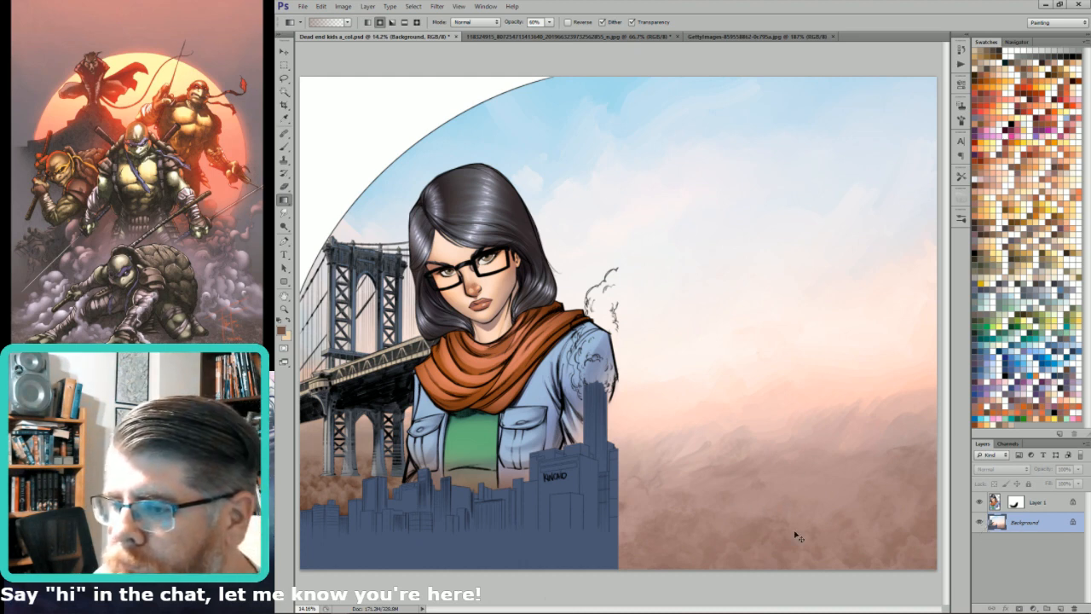
key(ctrl+s)
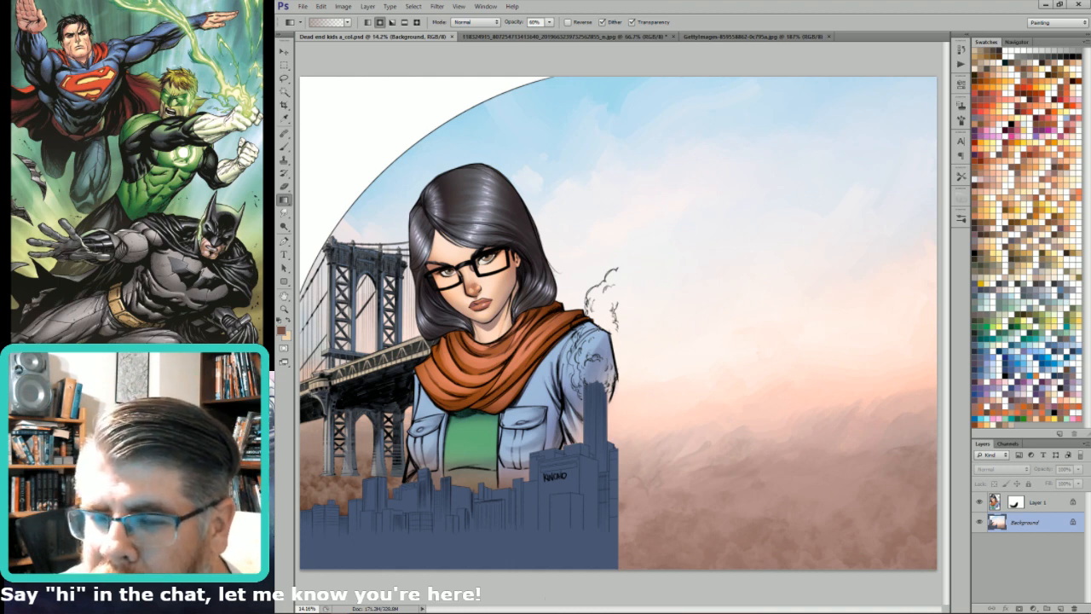
key(w)
click(578, 475)
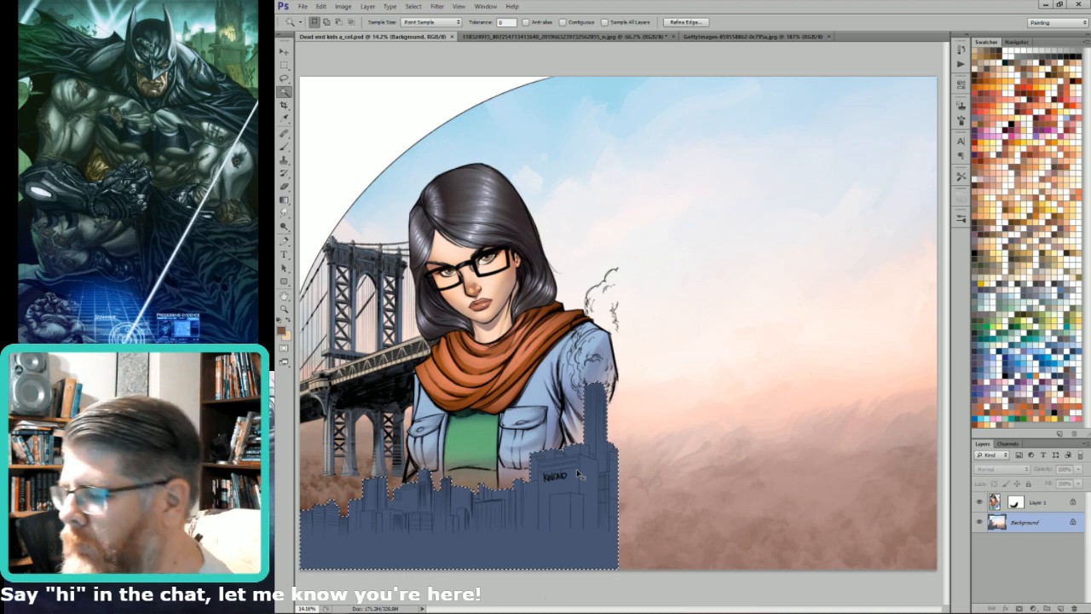
key(grave)
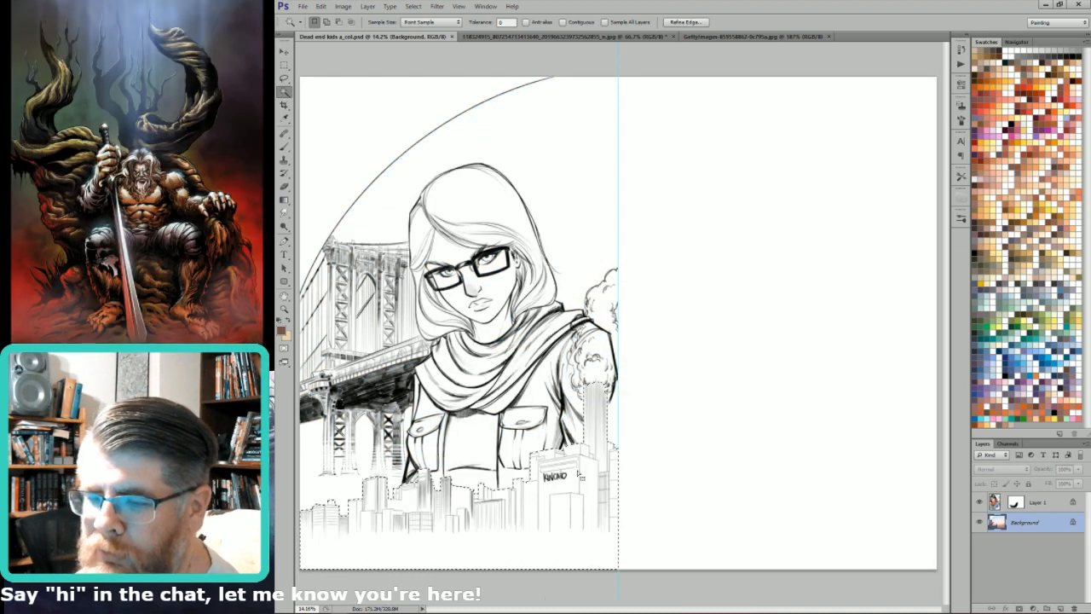
key(grave)
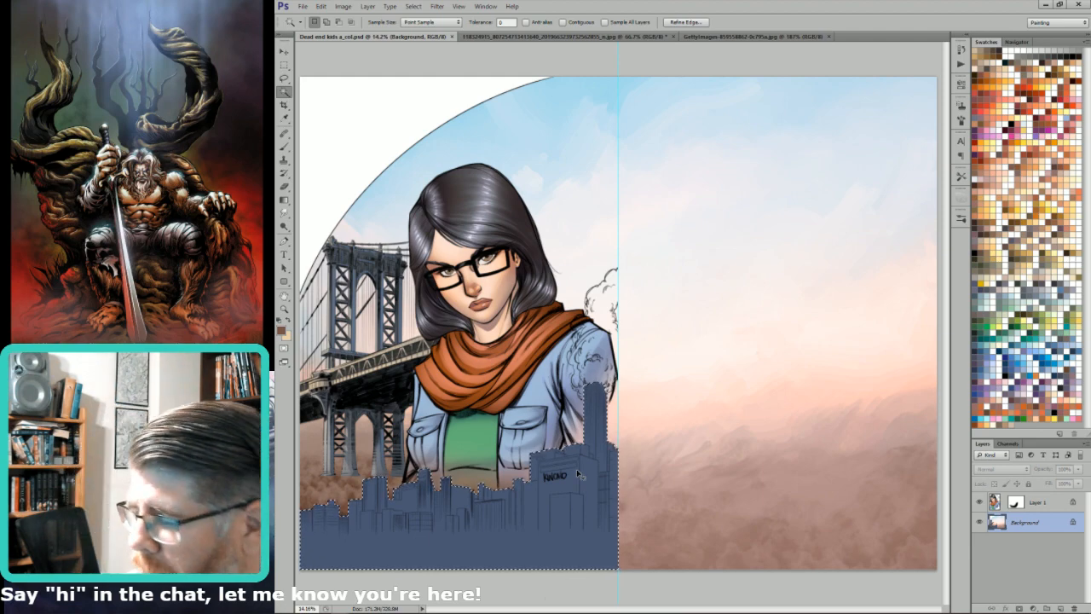
key(ctrl+d)
key(ctrl+6)
key(ctrl+2)
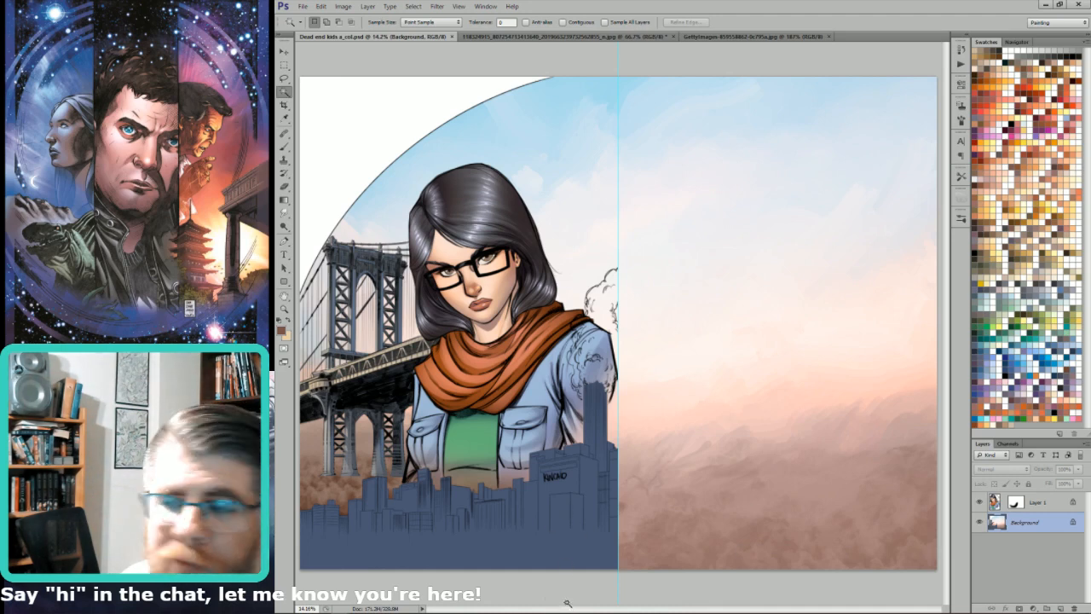
Step: Examine the pencil layout sketch in its own document, including the lower figures, and return to the cover file
click(743, 37)
click(565, 36)
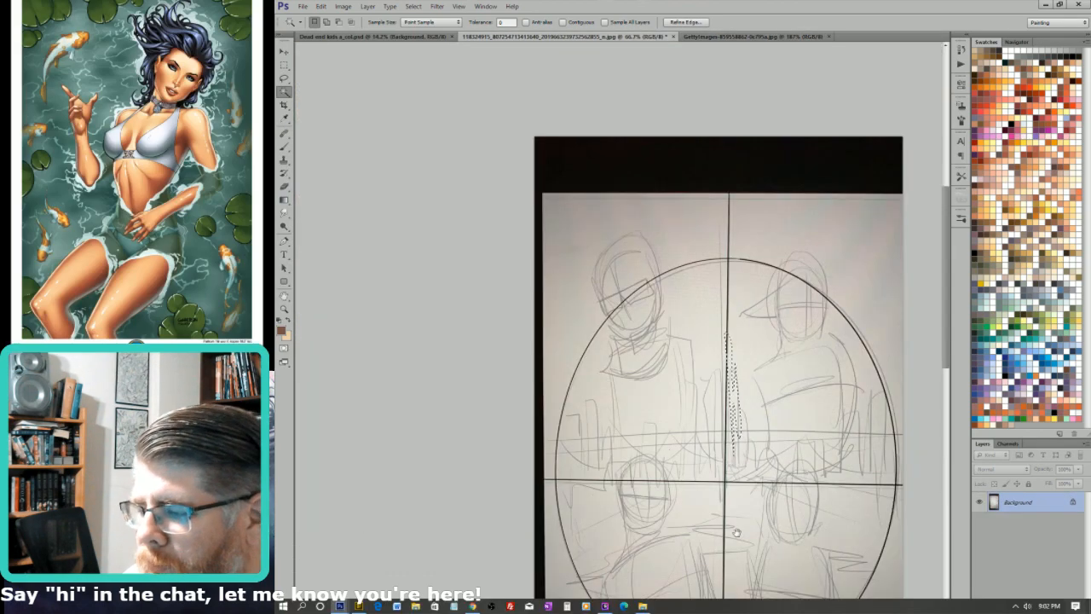
drag(736, 532, 728, 439)
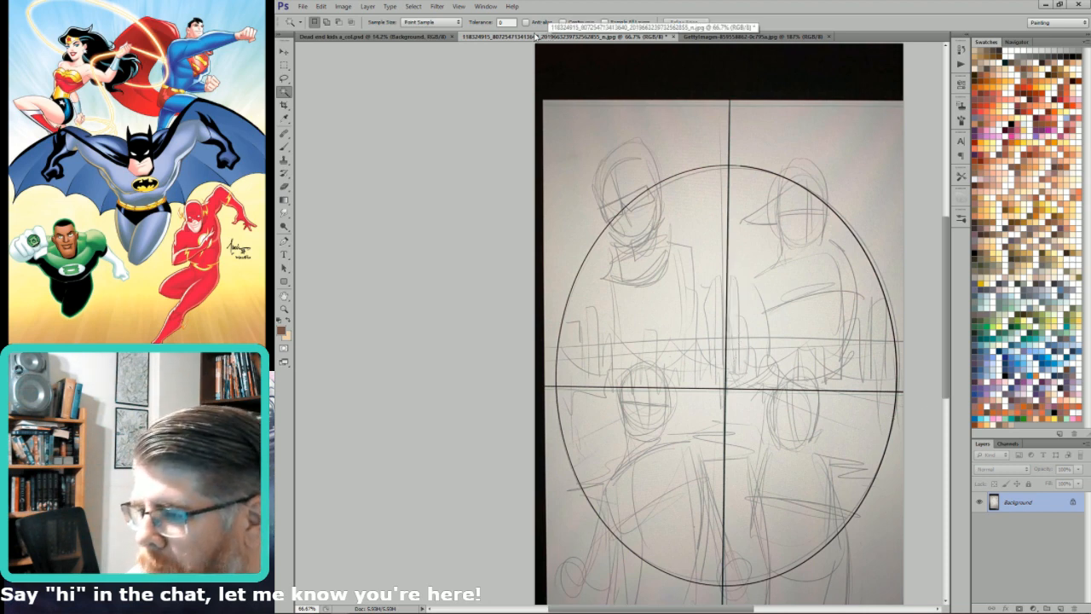
click(424, 38)
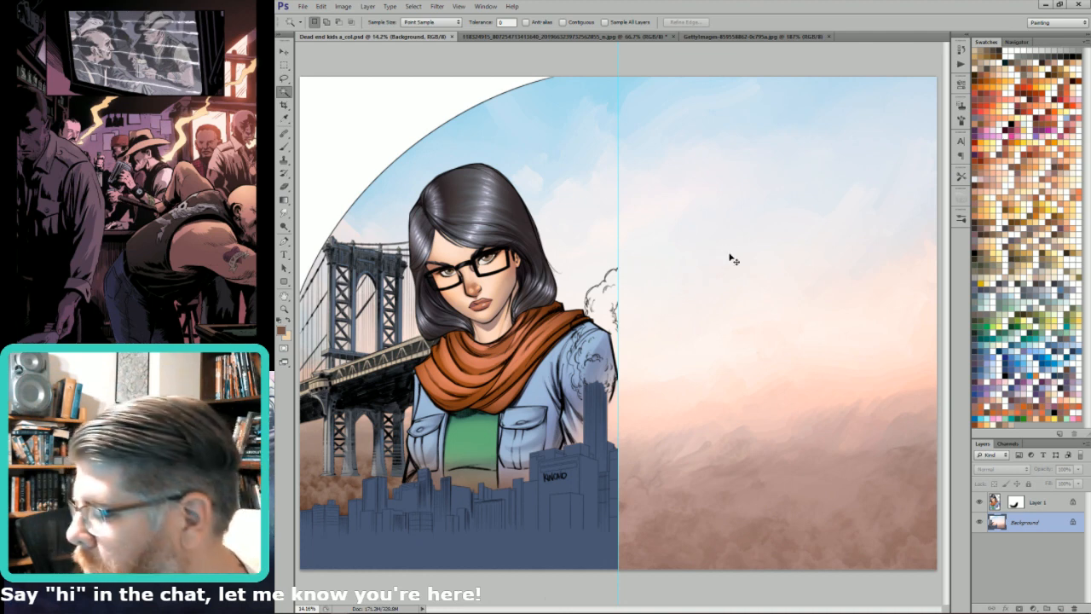
Step: Activate the Background layer and select the flat blue skyline with the Magic Wand
click(995, 503)
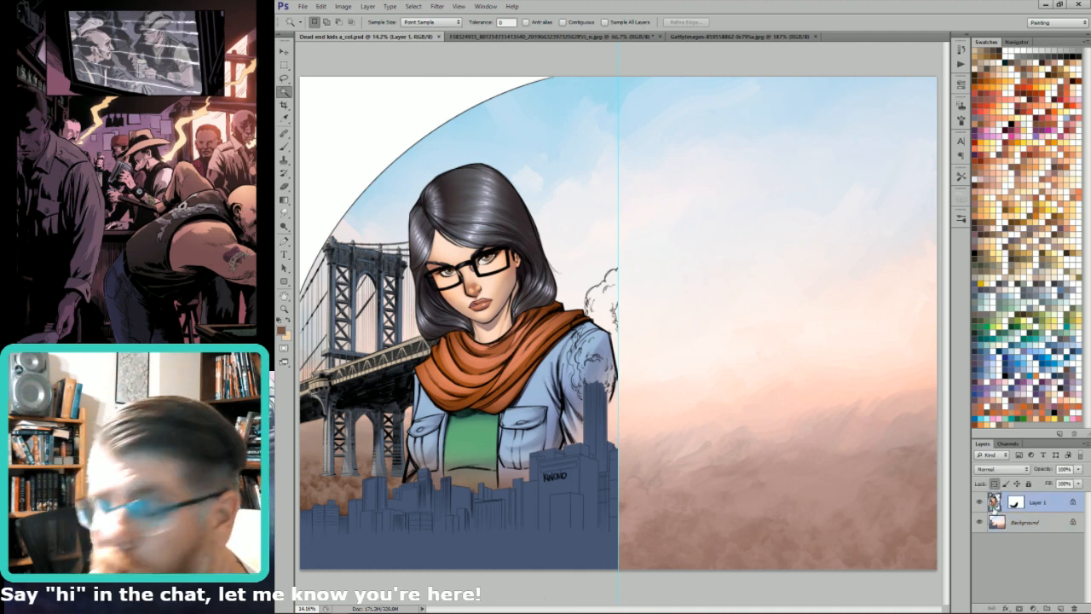
click(997, 522)
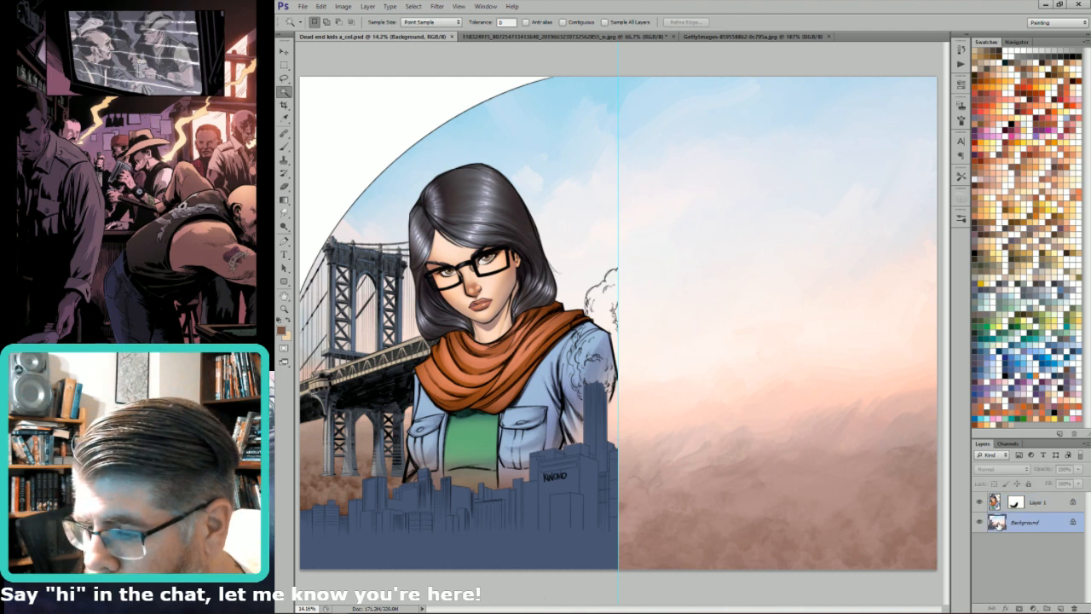
click(599, 467)
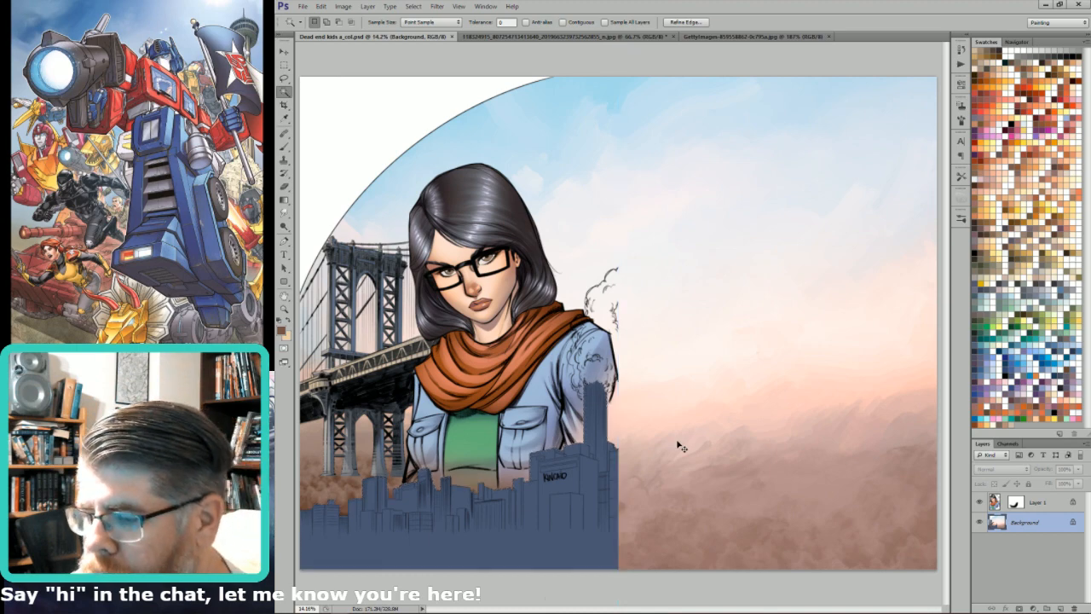
key(ctrl+d)
key(ctrl+z)
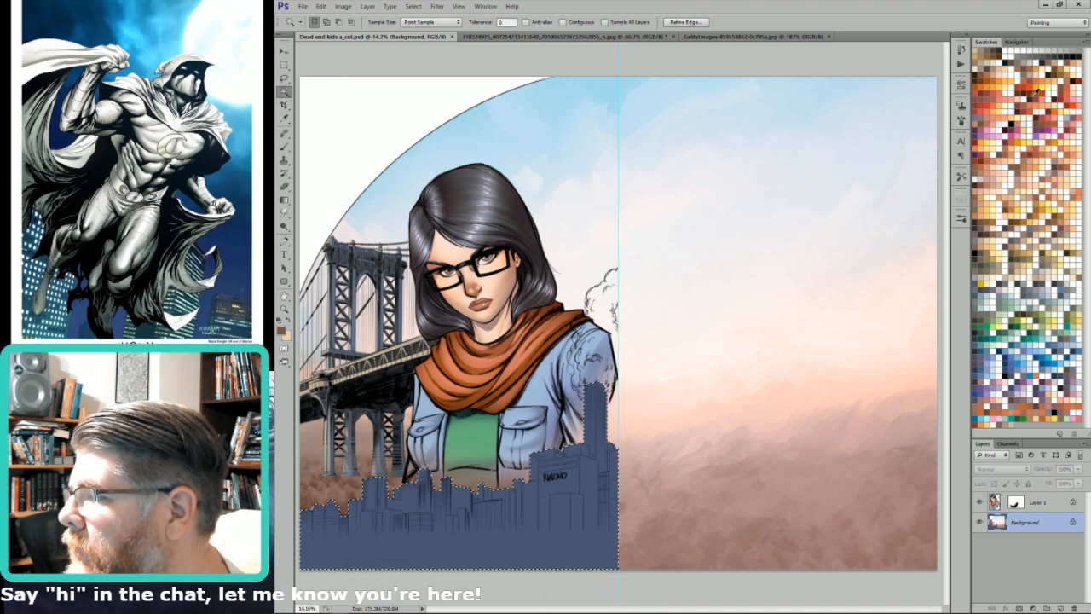
Step: Try filling the selected skyline with a dark rust swatch and a brighter red swatch
click(1029, 89)
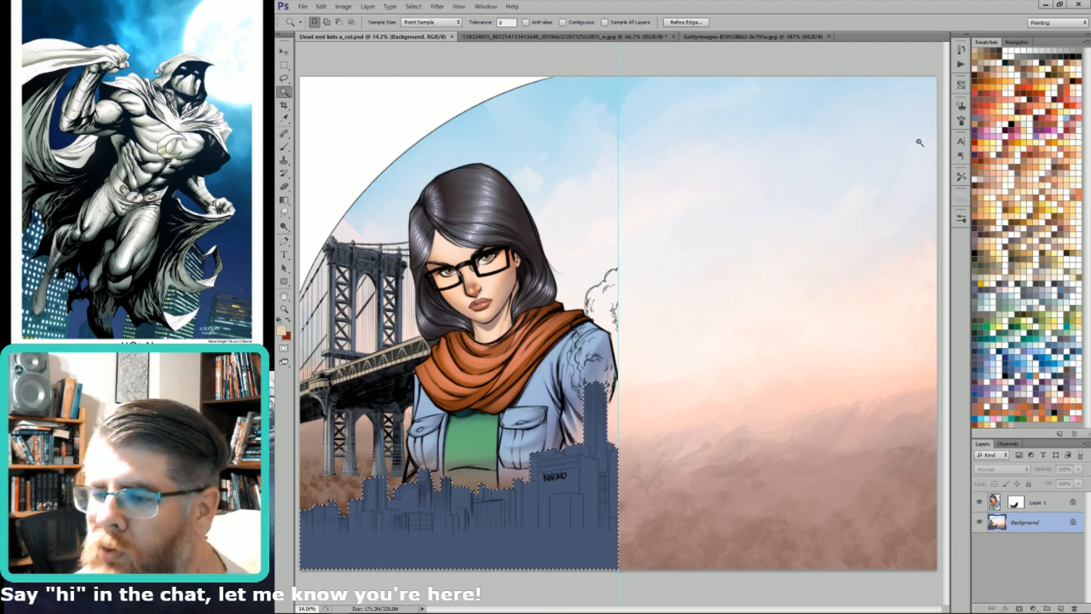
key(ctrl+BackSpace)
key(ctrl+d)
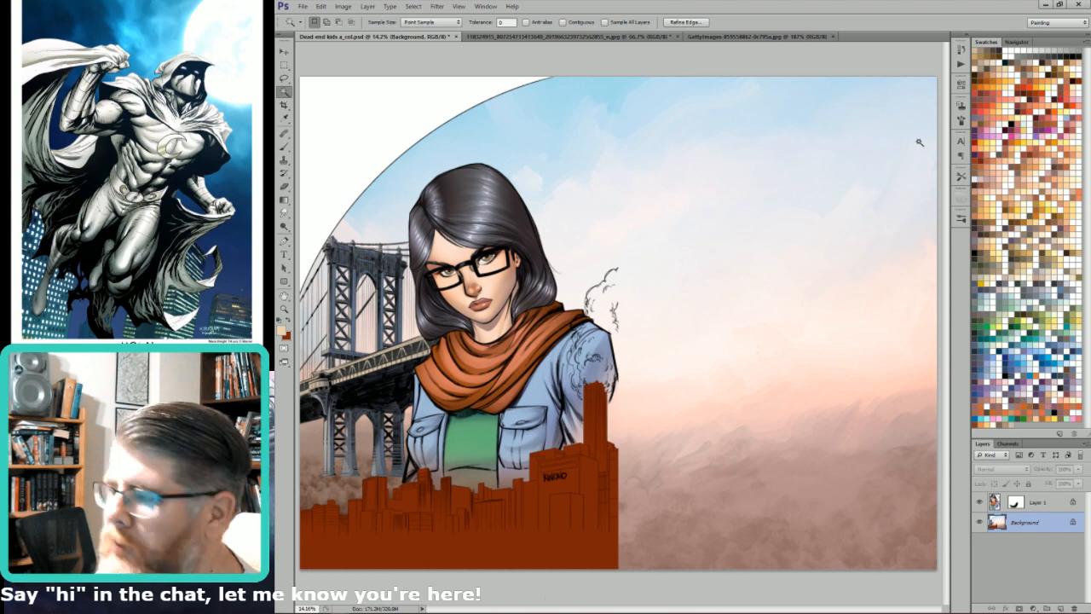
click(1031, 115)
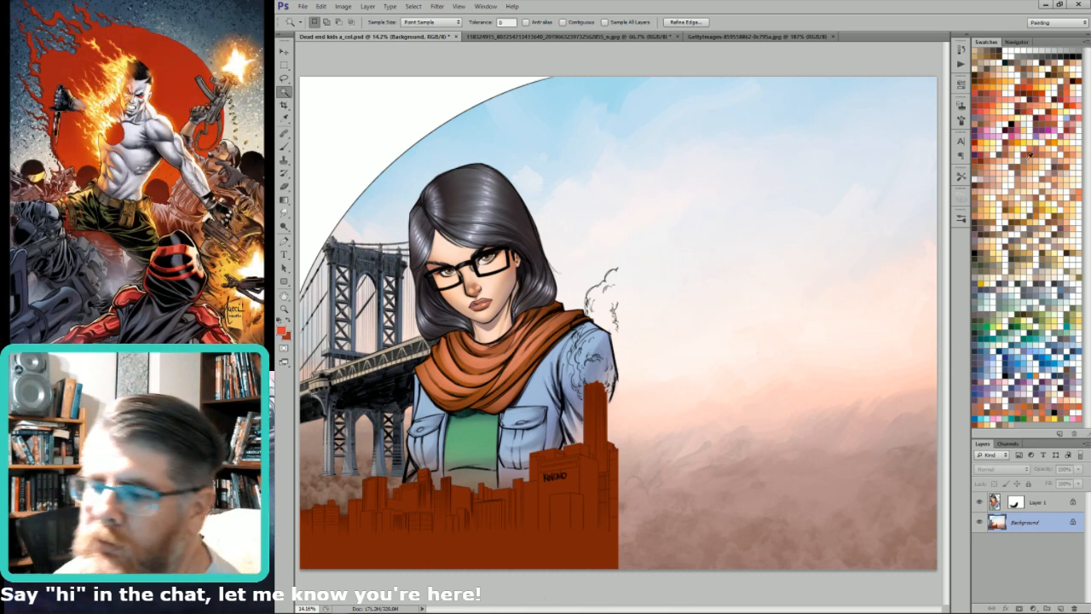
key(alt+BackSpace)
key(ctrl+h)
key(ctrl+h)
key(ctrl+h)
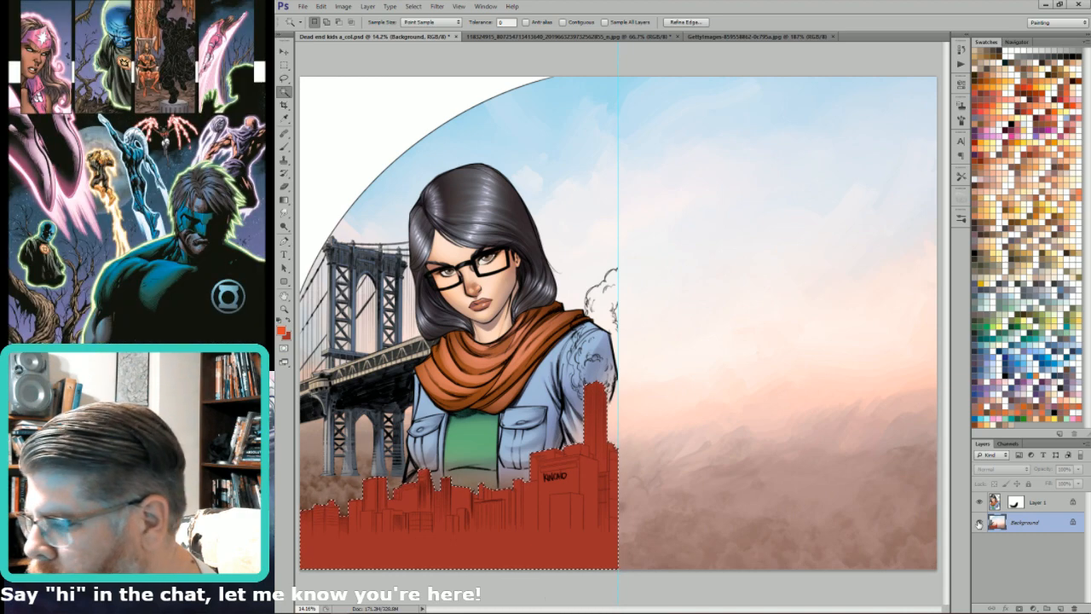
Step: Recolour the selected skyline with a dark slate blue-grey swatch
click(1058, 294)
key(ctrl+alt+z)
key(ctrl+alt+z)
key(ctrl+alt+z)
key(ctrl+alt+z)
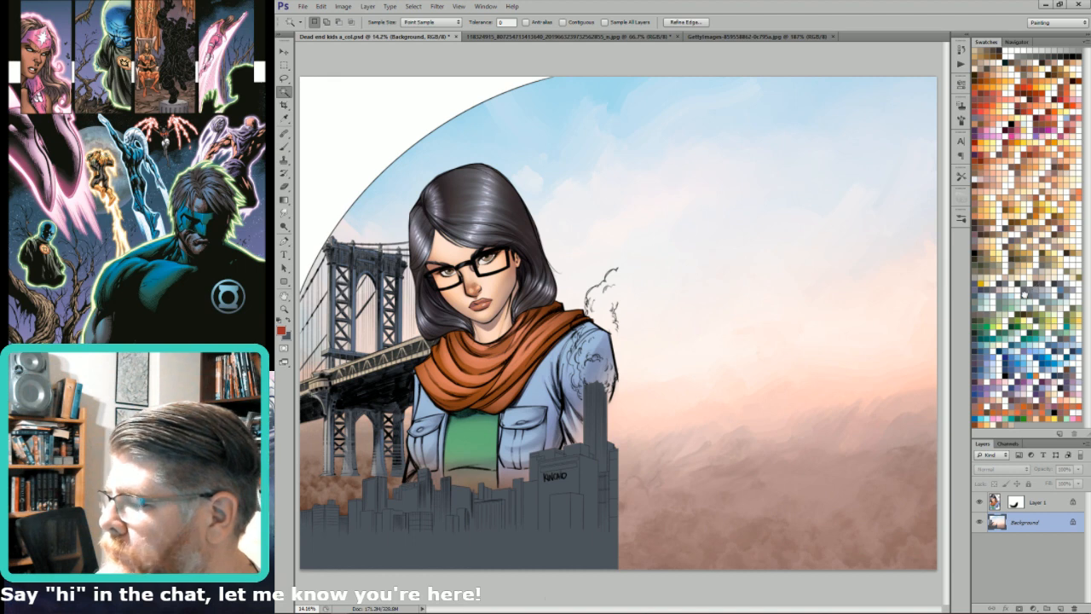
click(1029, 290)
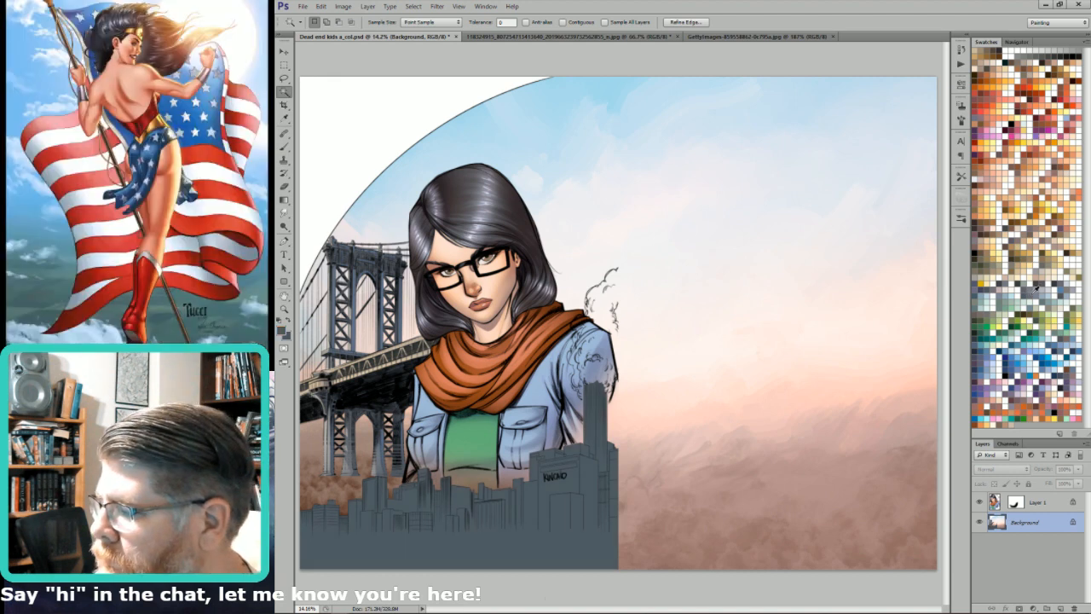
Step: Apply linear gradients of a lighter blue-grey swatch at 60% opacity over the selected skyline, lightening the building tops
click(1036, 291)
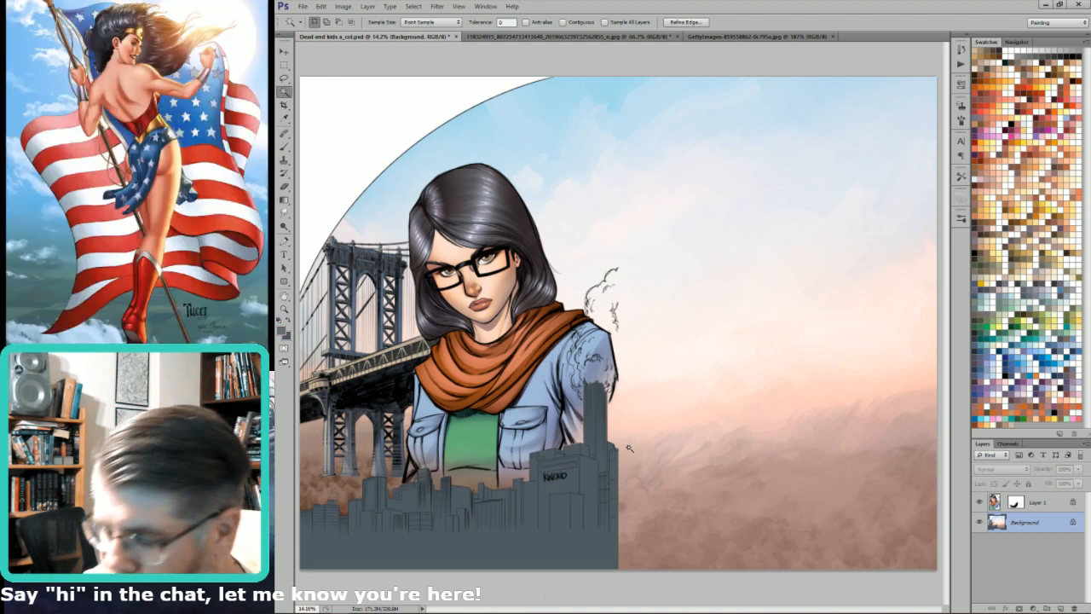
key(g)
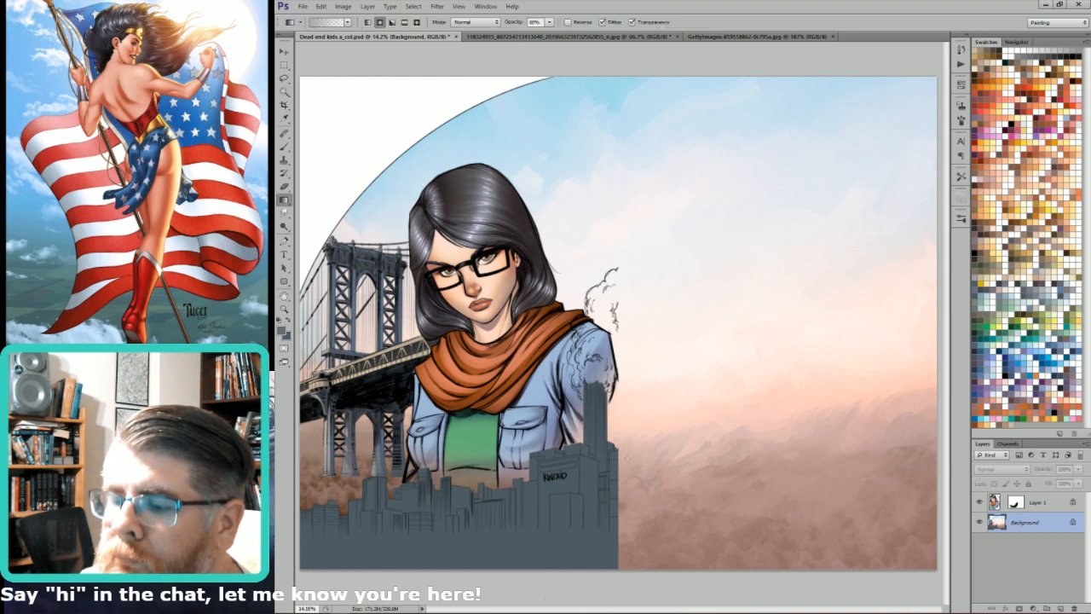
key([)
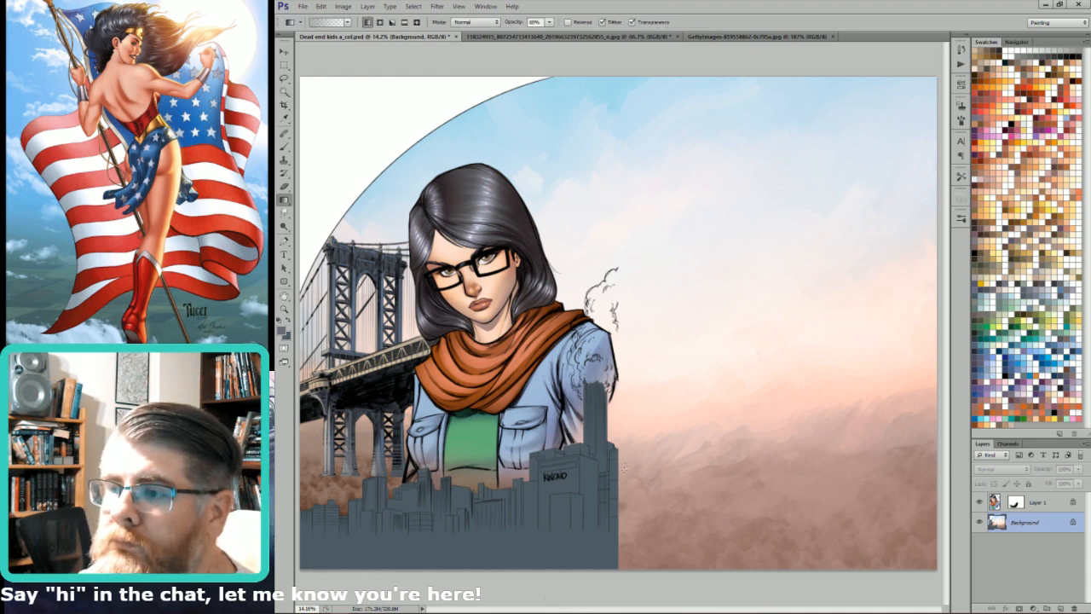
click(1008, 314)
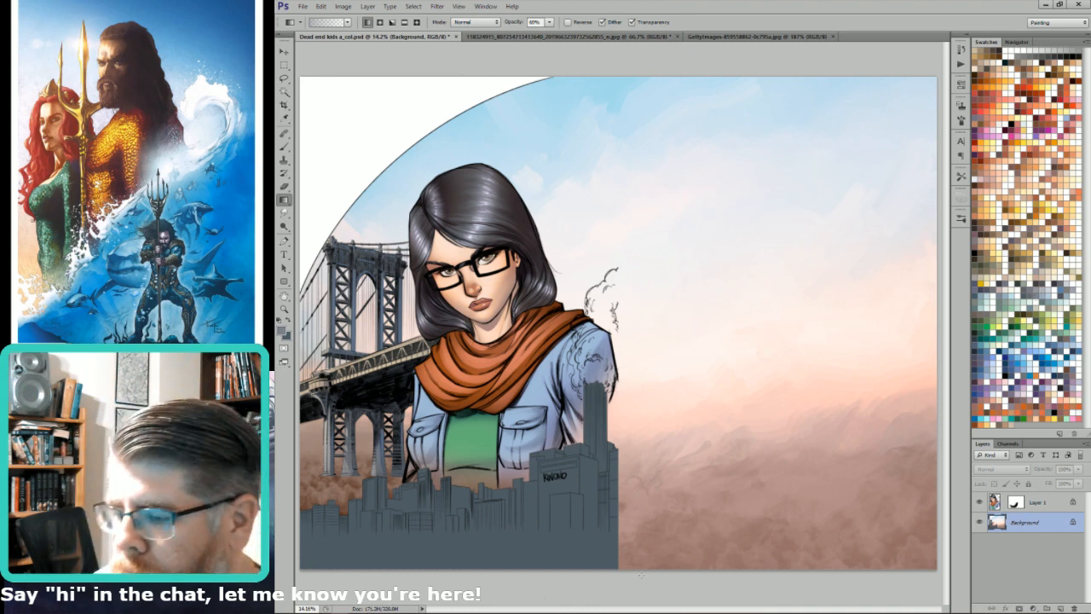
drag(642, 579, 640, 549)
drag(644, 458, 646, 586)
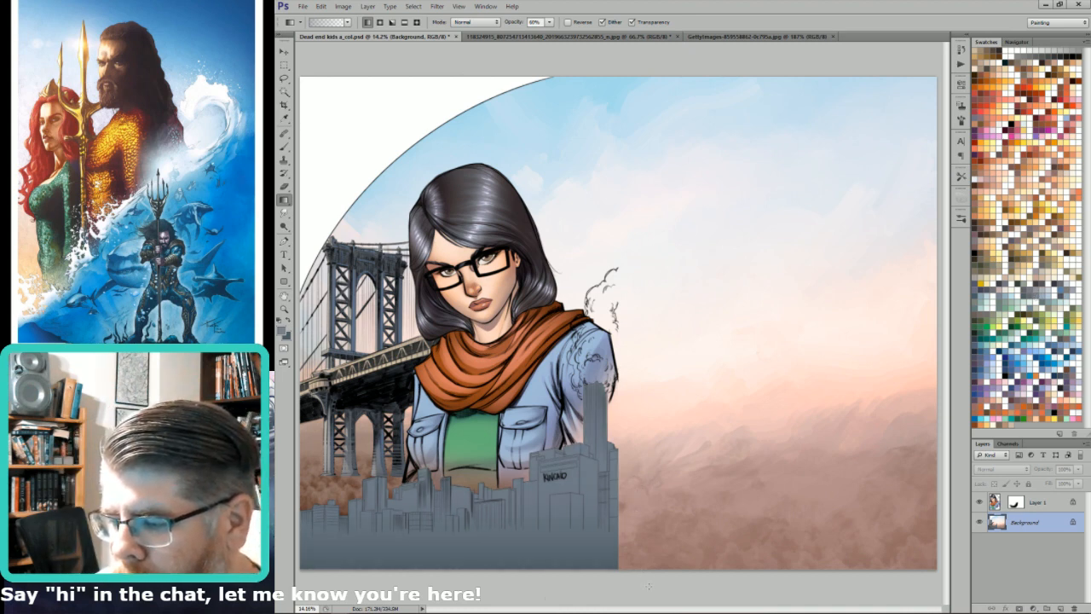
key(ctrl+z)
key(ctrl+z)
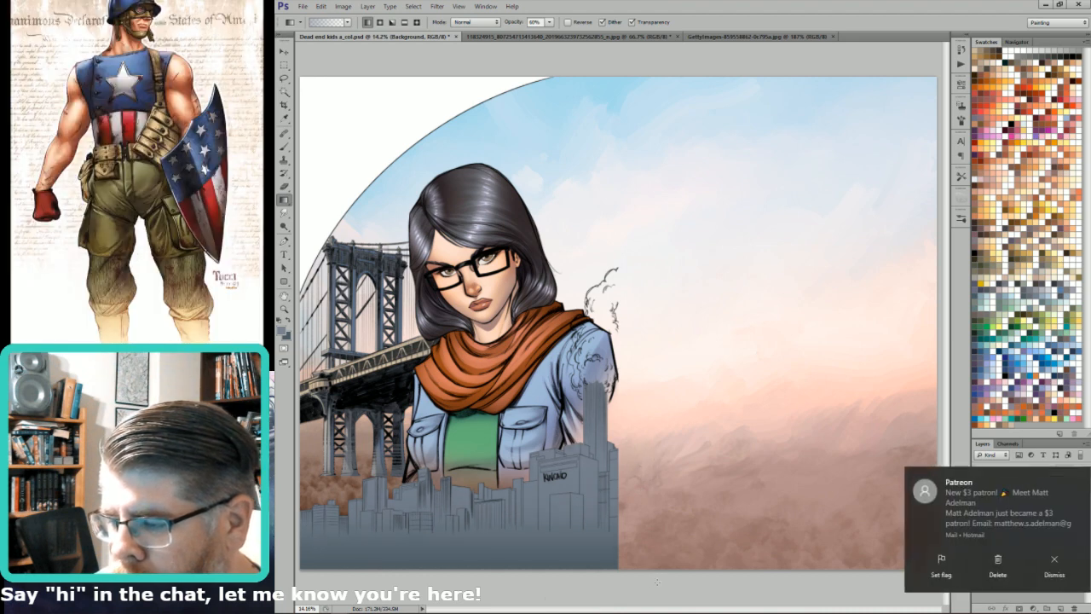
click(1052, 566)
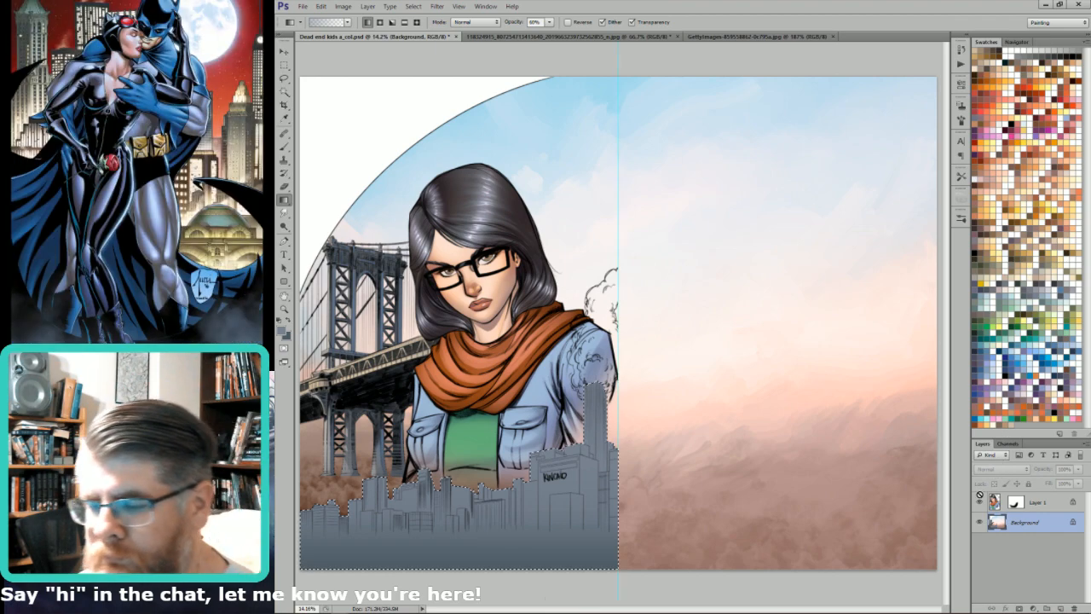
key(ctrl+h)
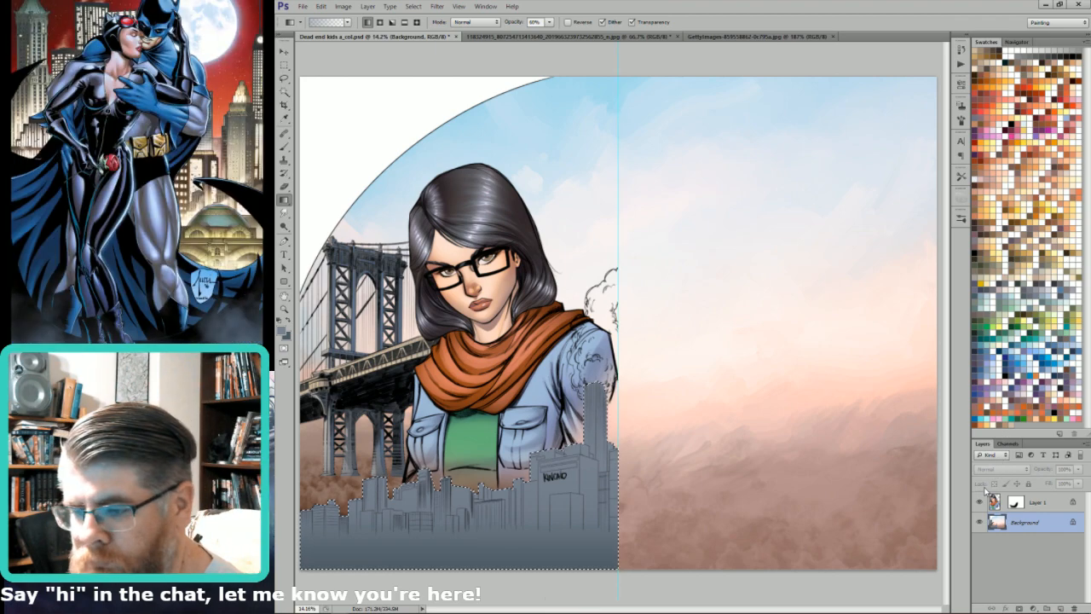
Step: Blend a gradient of a slate tone sampled from the image into the skyline's base, and copy the selected skyline onto a new layer
key(ctrl+h)
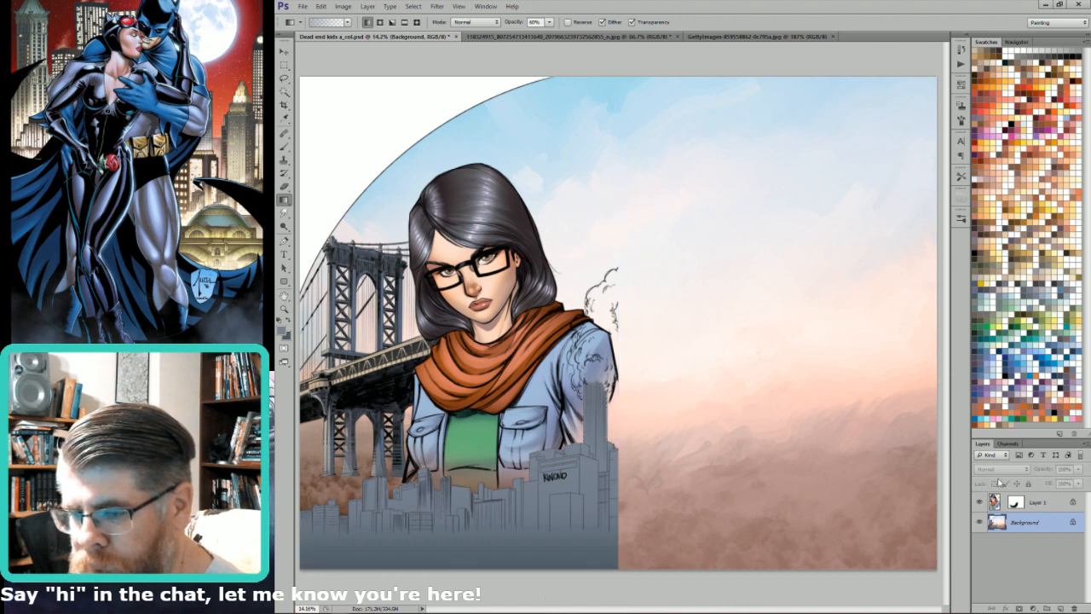
alt+click(540, 537)
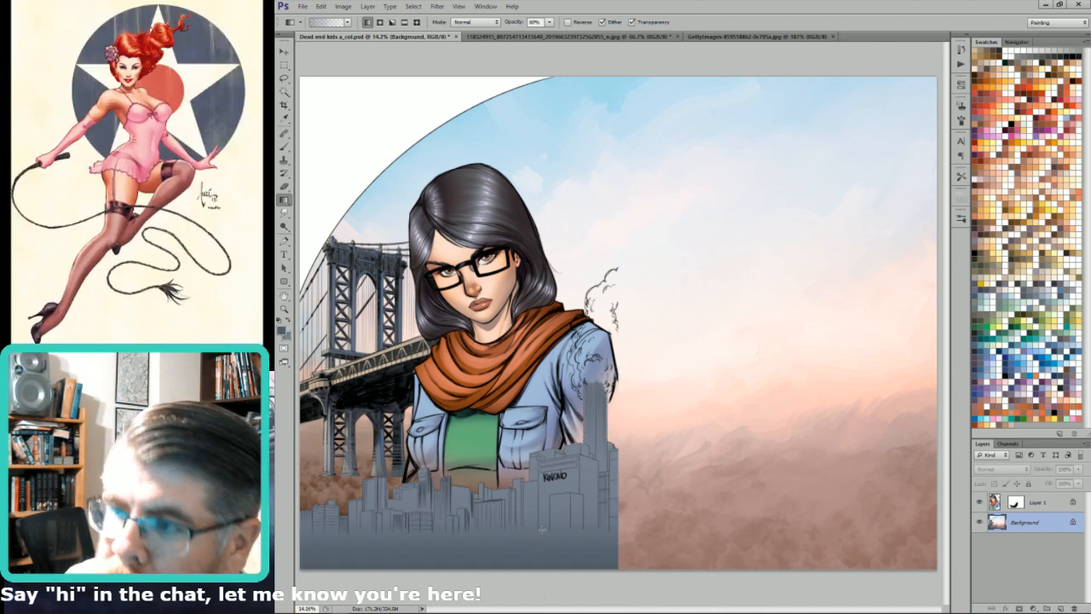
drag(550, 551, 538, 458)
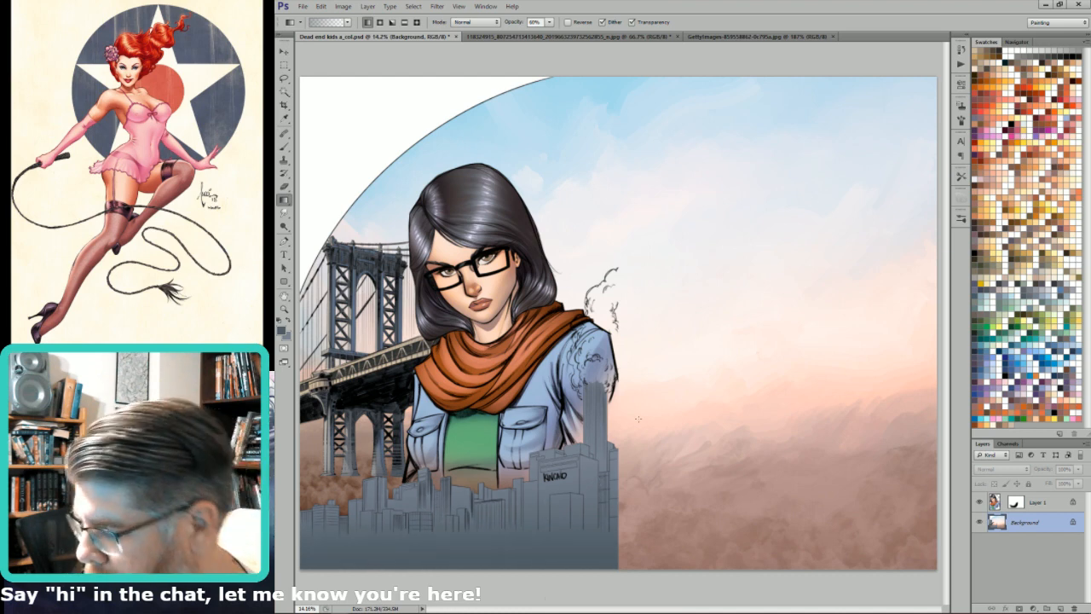
key(ctrl+j)
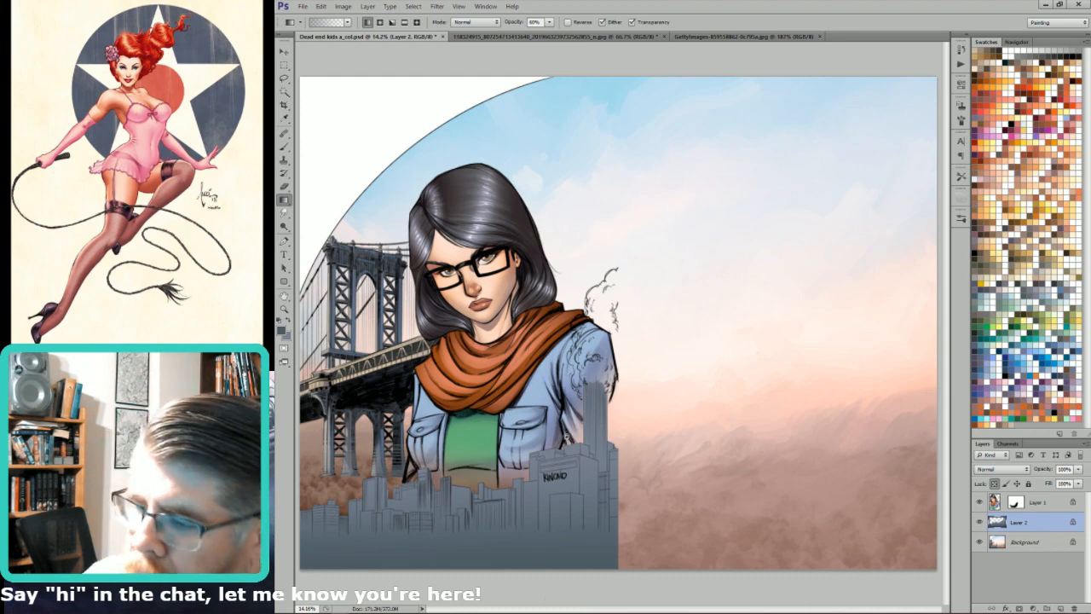
Step: Lasso the tall tower's left face and lighten it with linear gradients of a pale blue swatch and a cream swatch
key(ctrl+plus)
key(l)
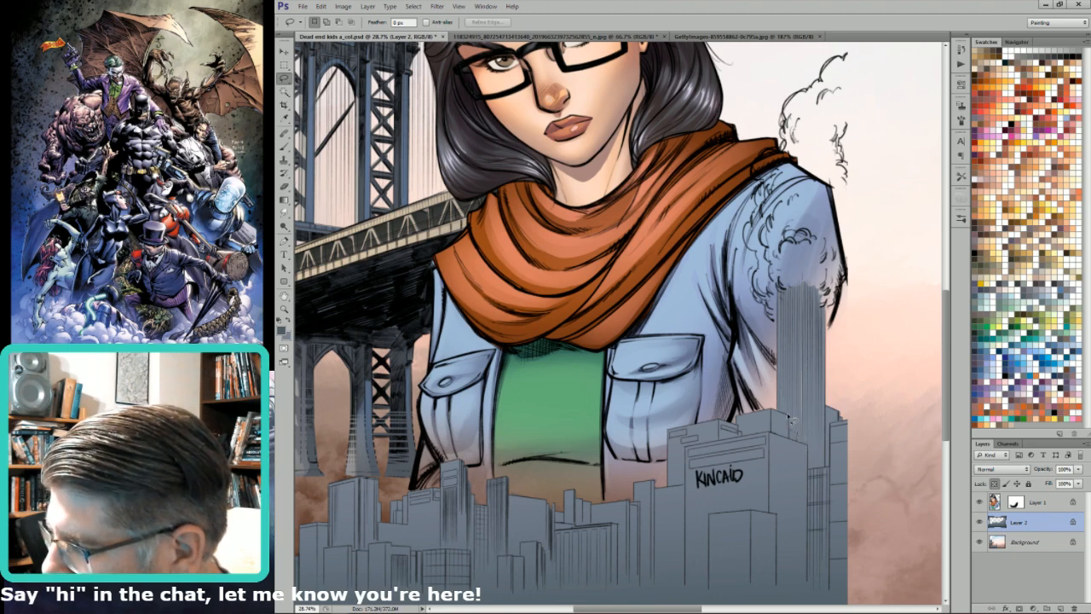
drag(770, 398, 811, 196)
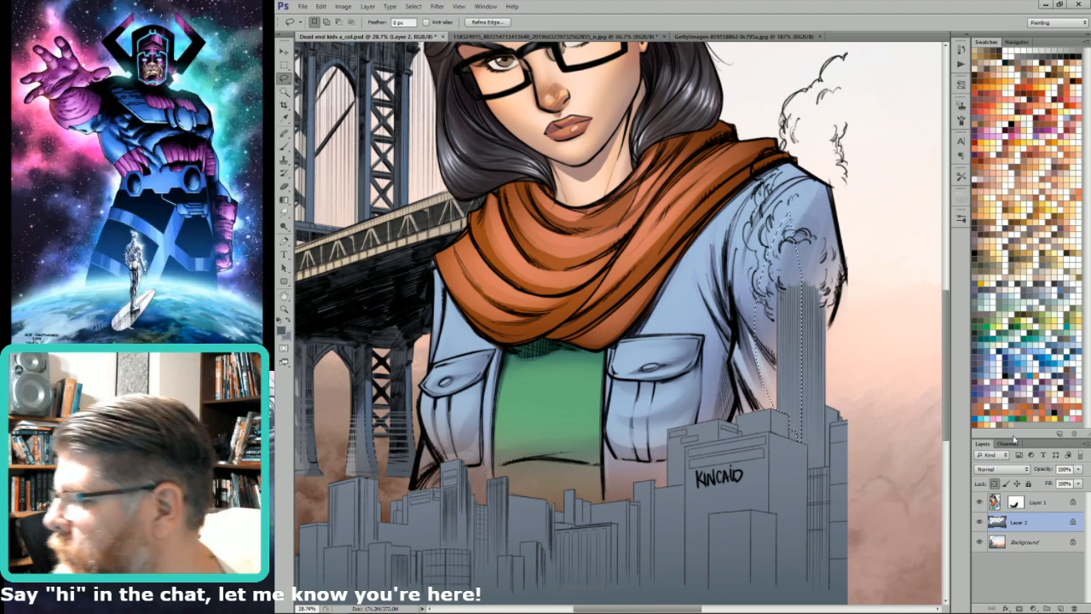
click(1050, 294)
key(g)
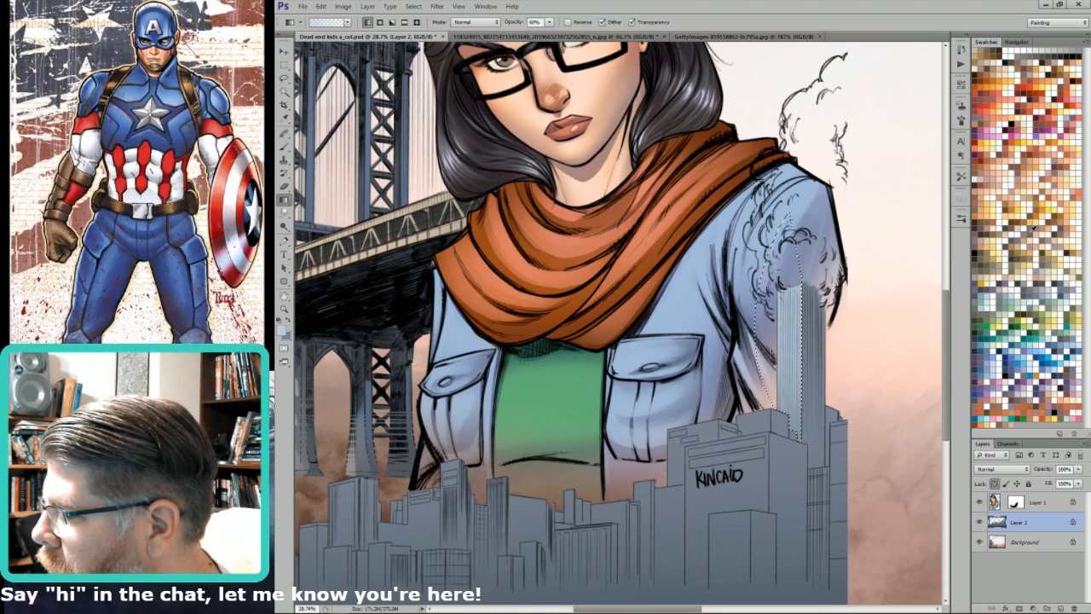
click(1027, 263)
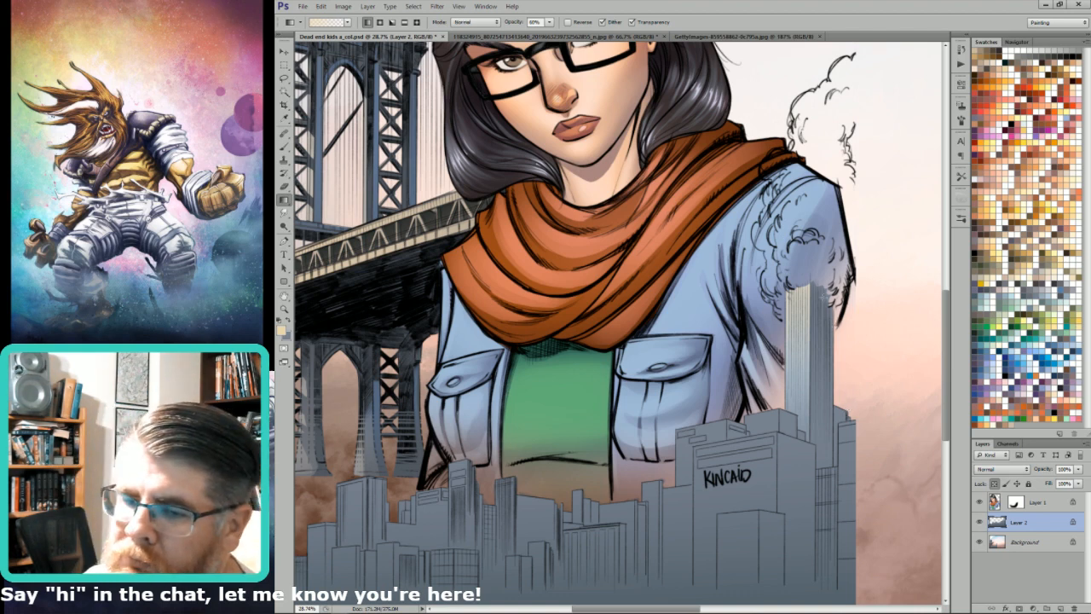
key(x)
key(x)
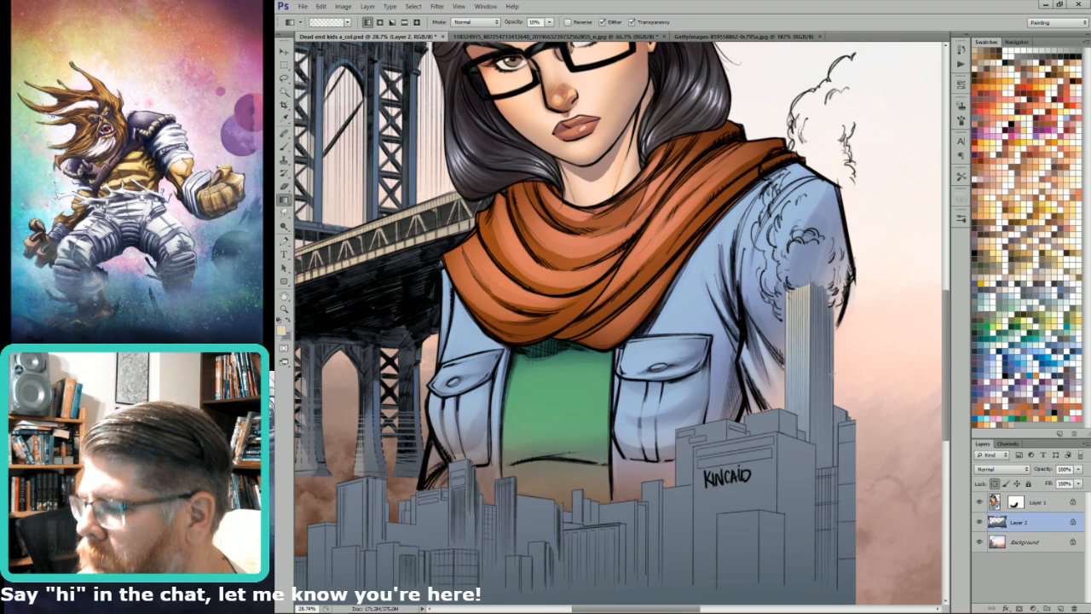
Step: Lasso the KINCAID building's front face and the adjoining block, and lighten them with a pale blue gradient at 70% opacity
key(l)
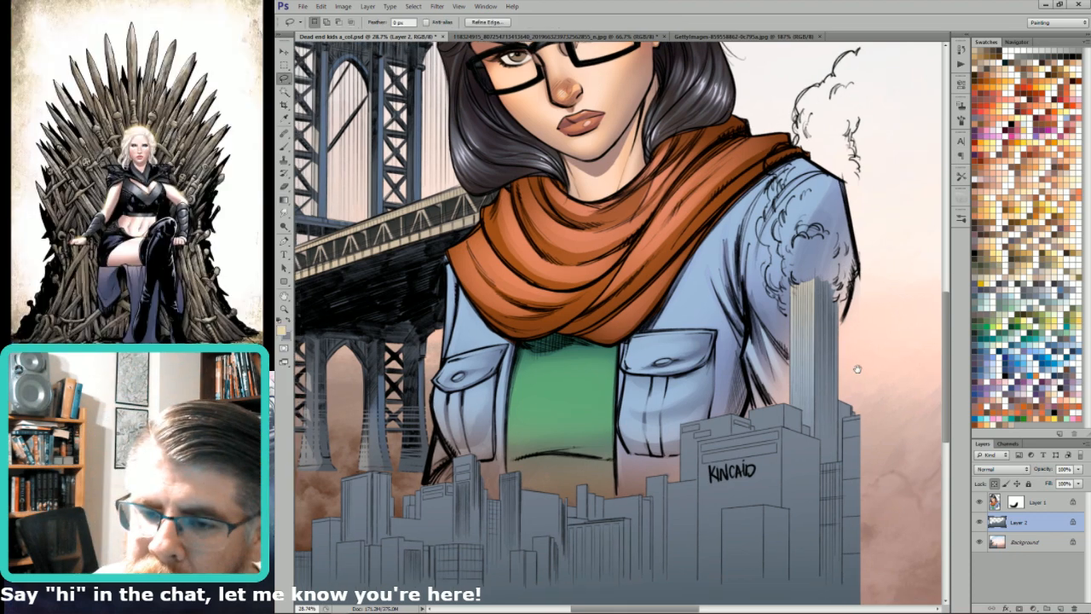
drag(829, 413, 853, 383)
key(x)
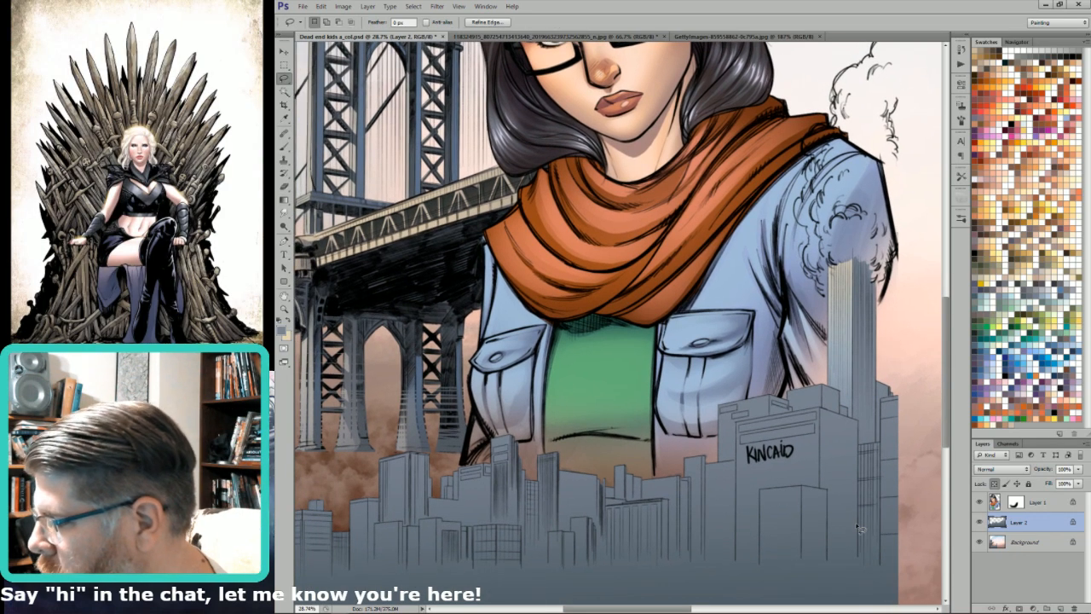
click(1046, 293)
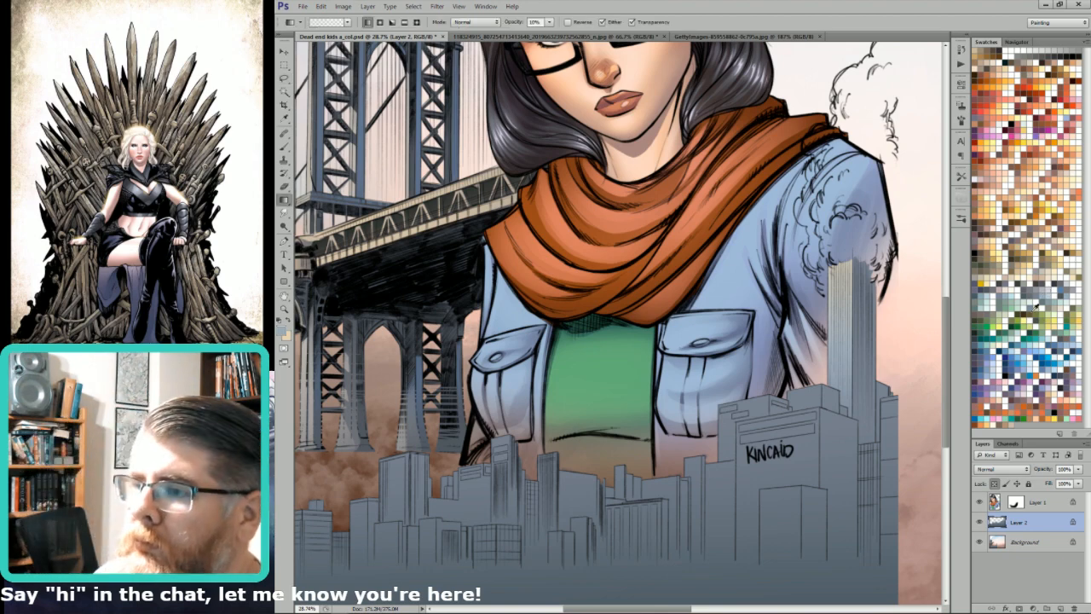
drag(867, 498, 879, 486)
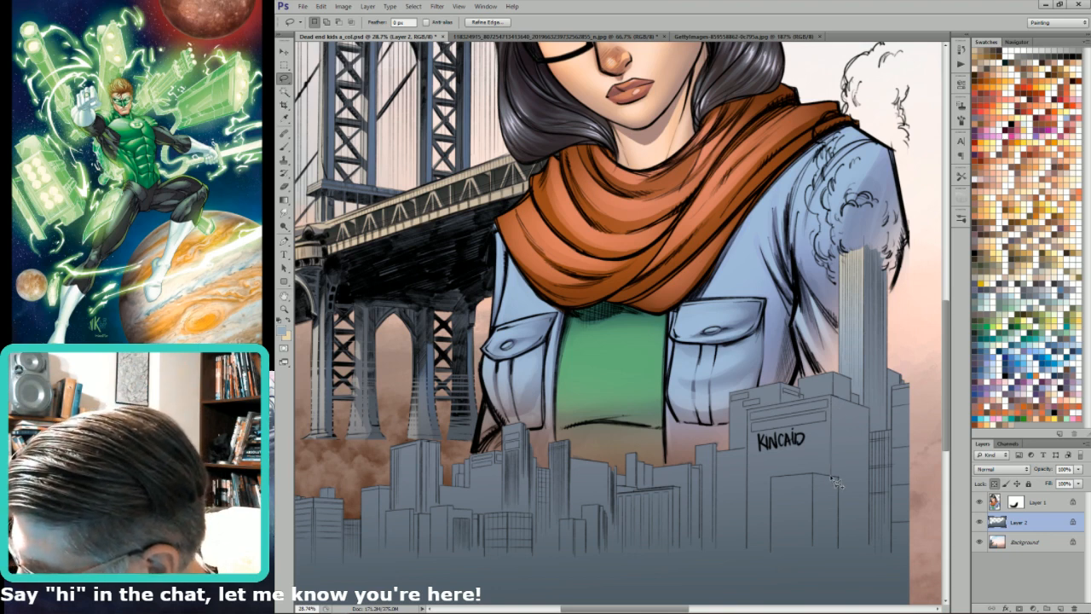
mouse_move(777, 549)
mouse_down()
mouse_move(777, 583)
mouse_move(752, 584)
mouse_move(753, 418)
mouse_move(840, 421)
mouse_move(832, 398)
mouse_up()
key(shift)
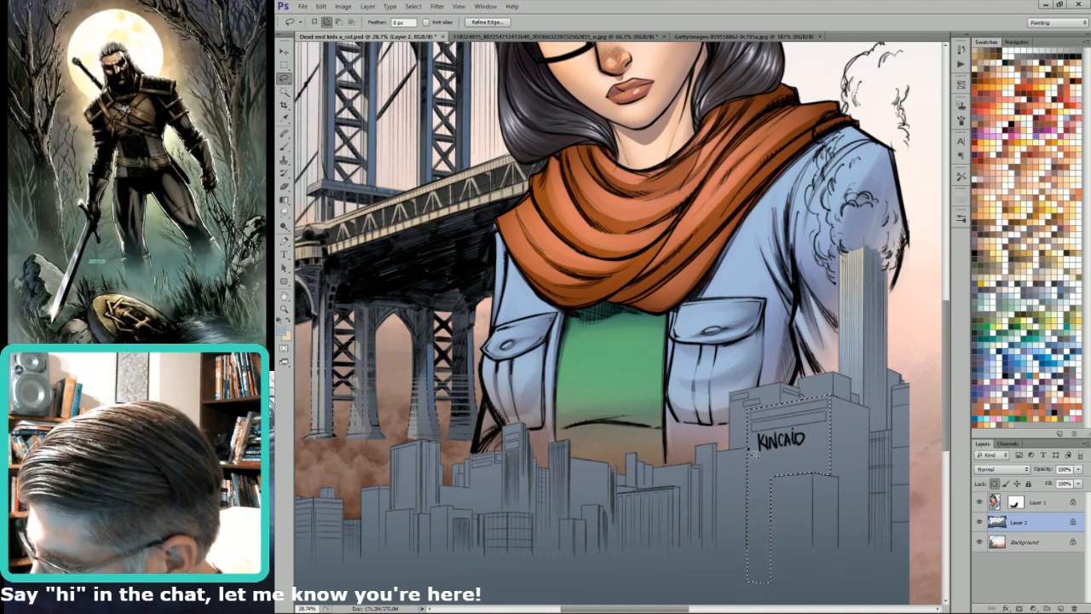
mouse_move(720, 460)
mouse_down()
mouse_move(723, 587)
mouse_move(767, 585)
mouse_move(769, 477)
mouse_move(731, 450)
mouse_up()
key(g)
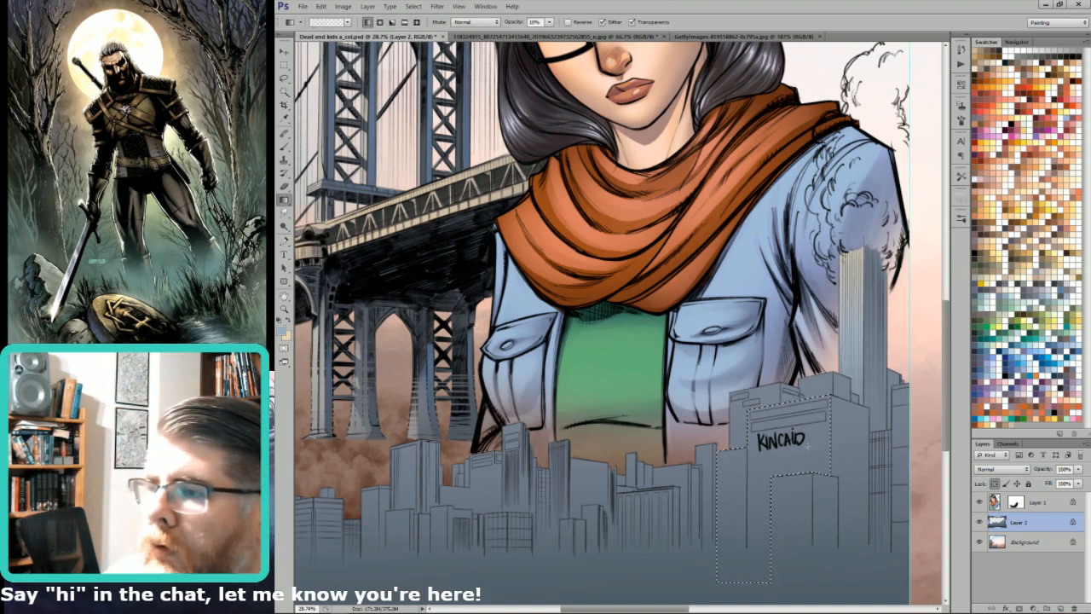
key(7)
drag(816, 417, 827, 591)
key(ctrl+d)
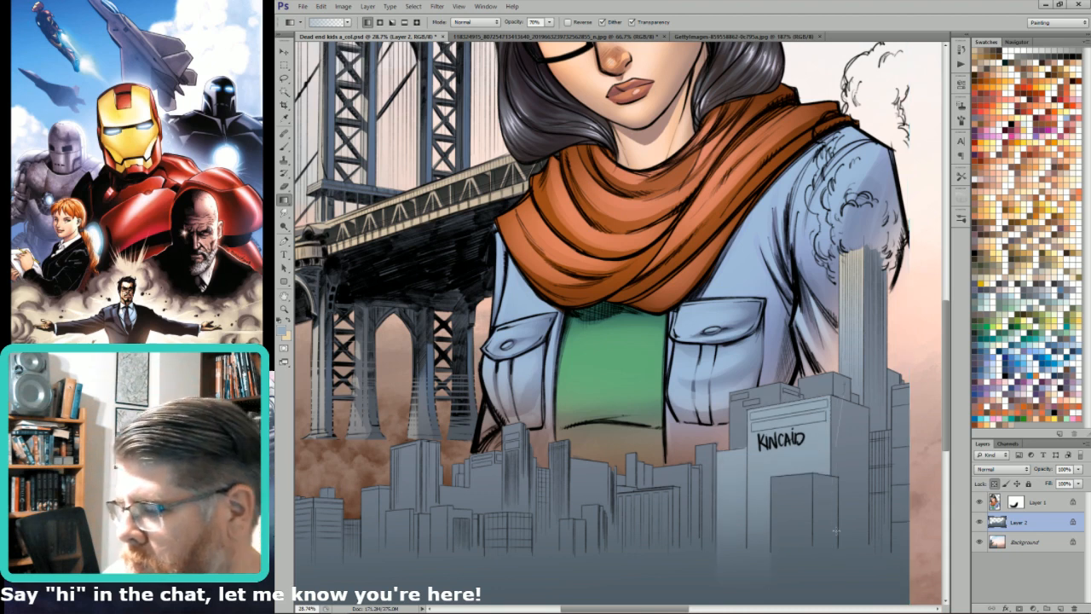
Step: Outline the buildings at the skyline's far right edge and lighten their tops with the pale blue gradient at 70% opacity
key(l)
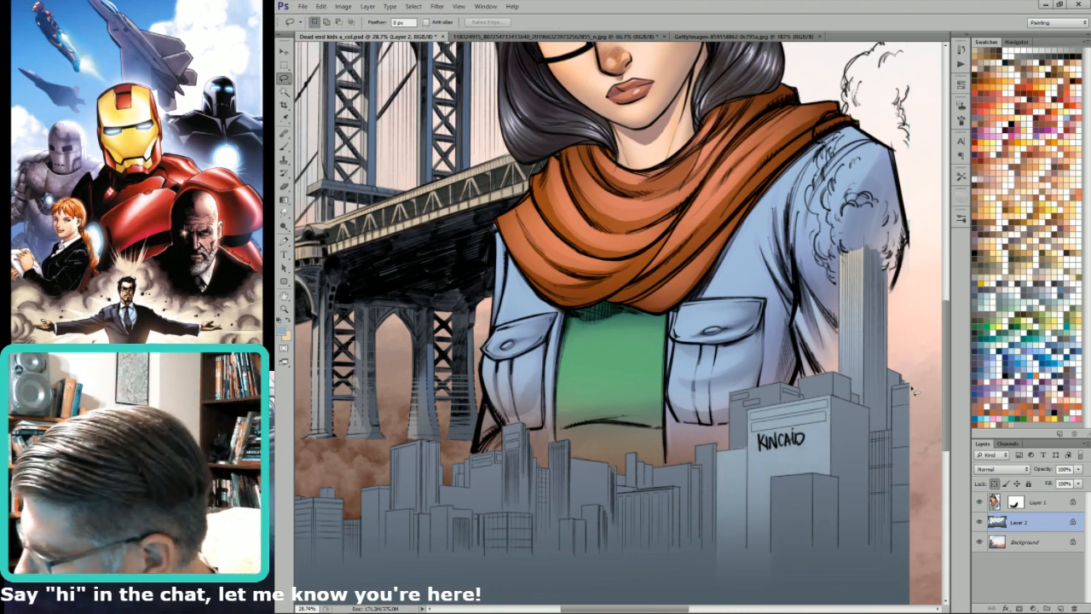
alt+click(869, 432)
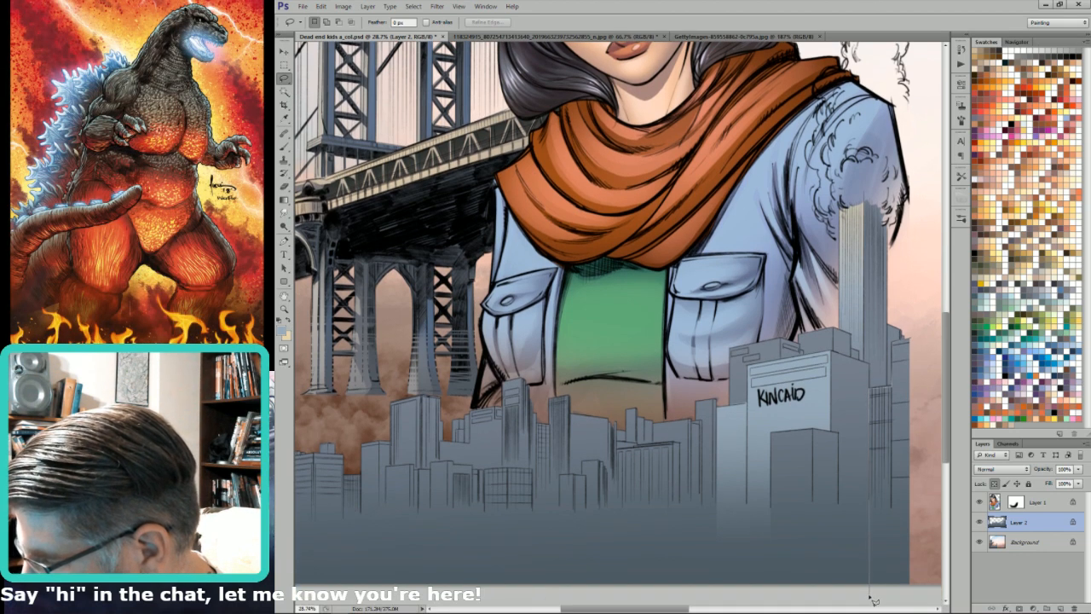
alt+click(869, 594)
alt+click(917, 594)
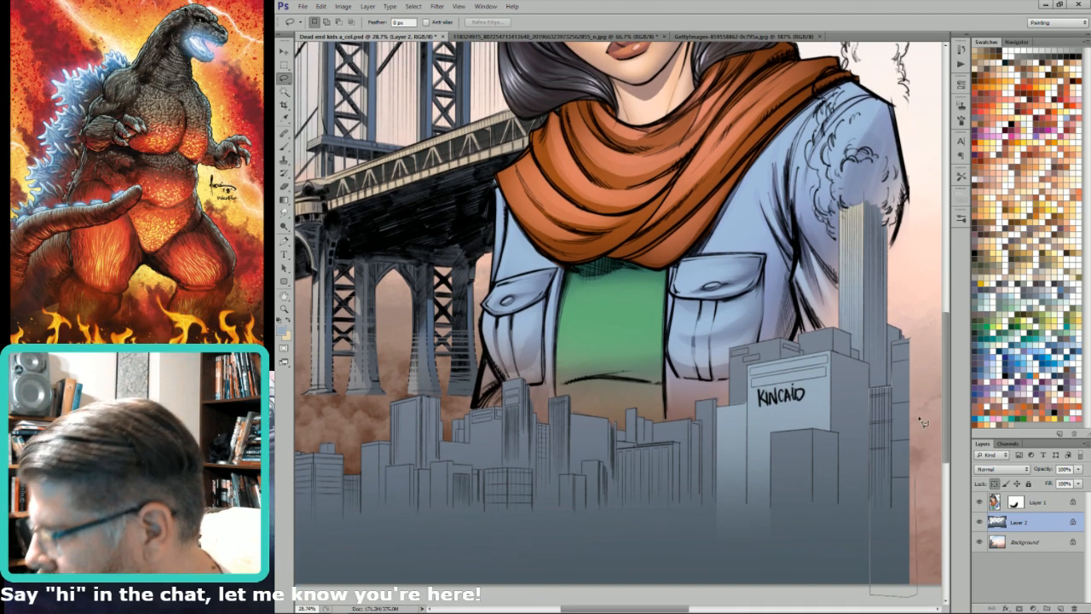
alt+click(929, 340)
key(g)
mouse_move(917, 356)
mouse_down()
mouse_move(914, 546)
mouse_move(914, 465)
mouse_up()
key(ctrl+d)
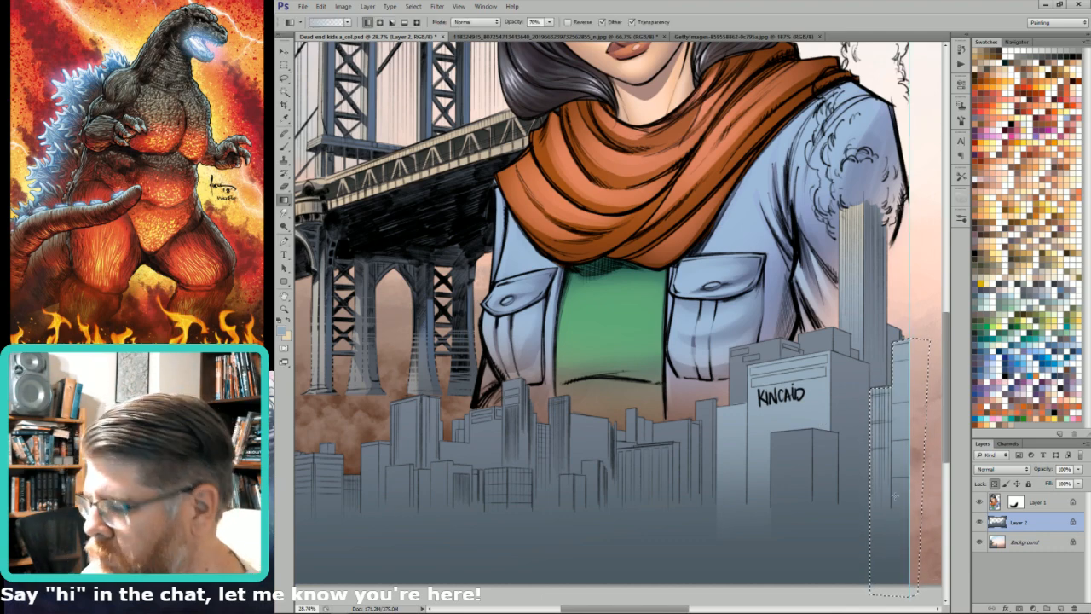
Step: Outline the left face of the small block in front of the KINCAID building and lighten it with a pale blue gradient at 70% opacity
key(l)
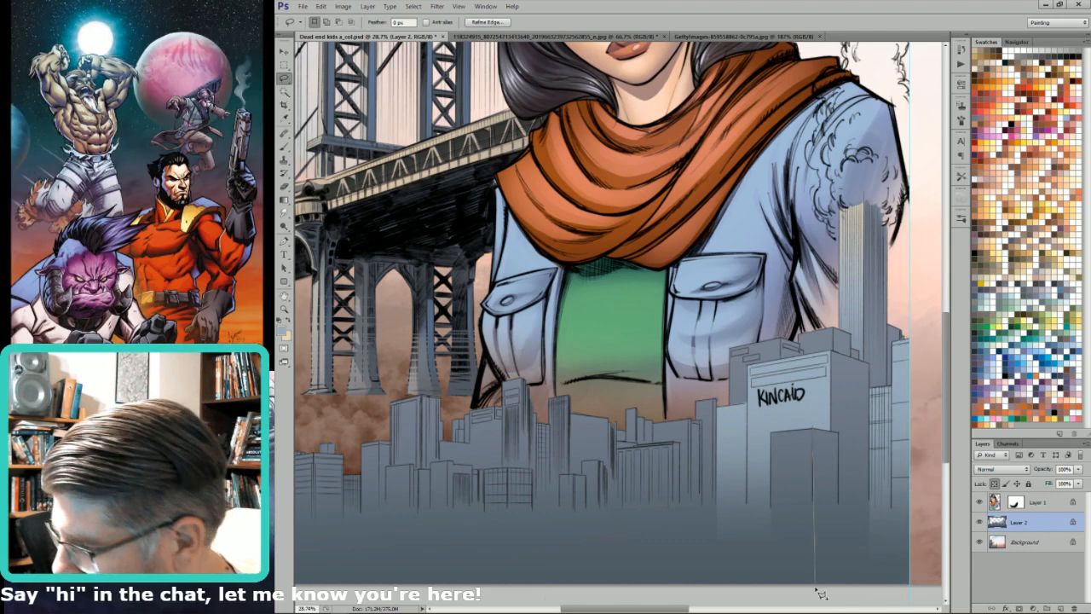
alt+click(814, 594)
alt+click(769, 597)
alt+click(770, 423)
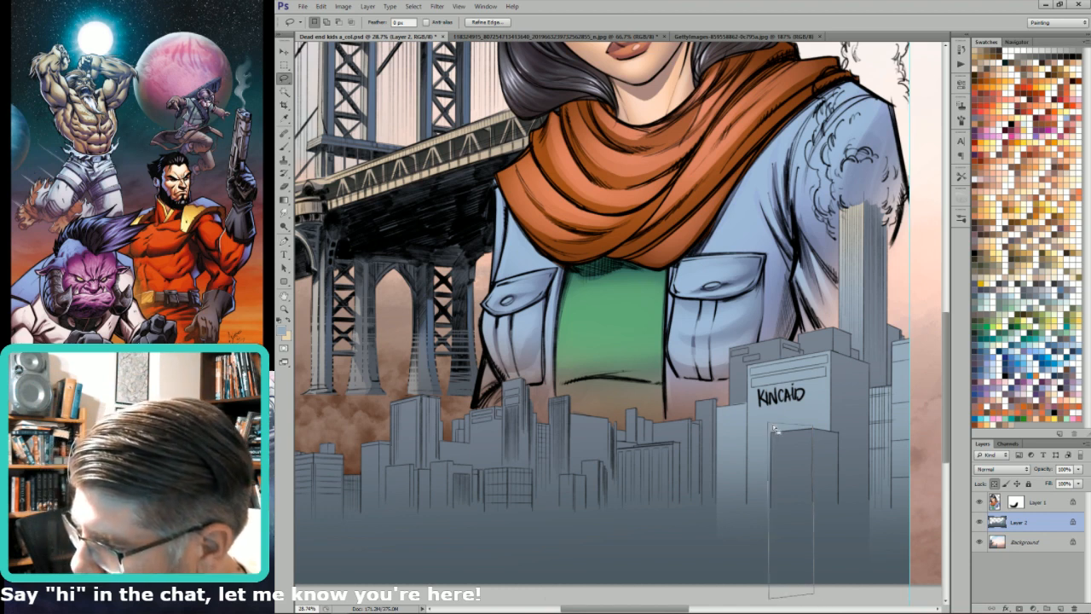
click(815, 428)
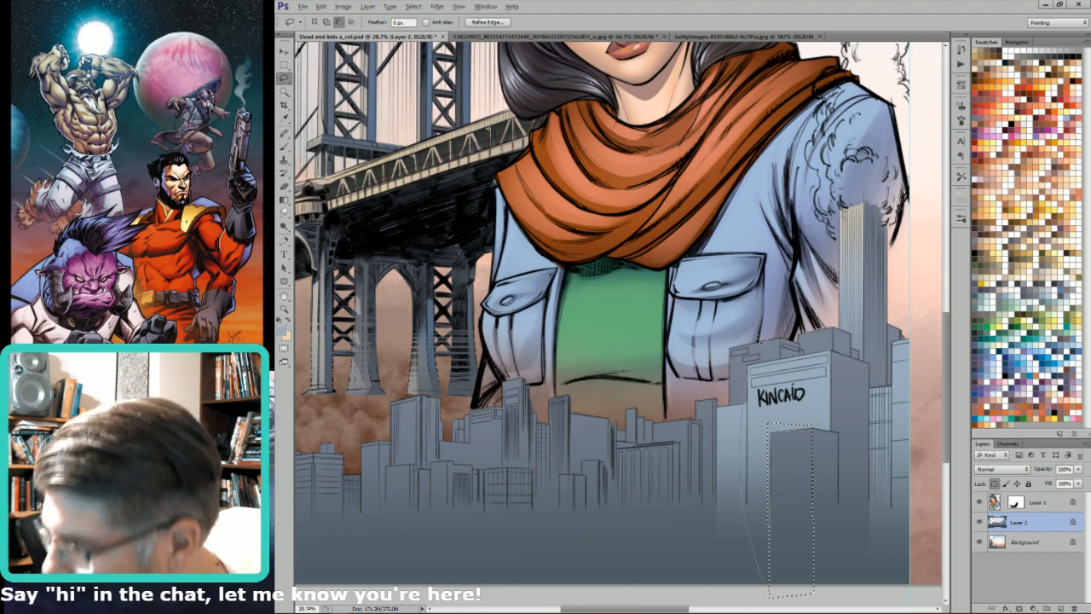
key(g)
key(l)
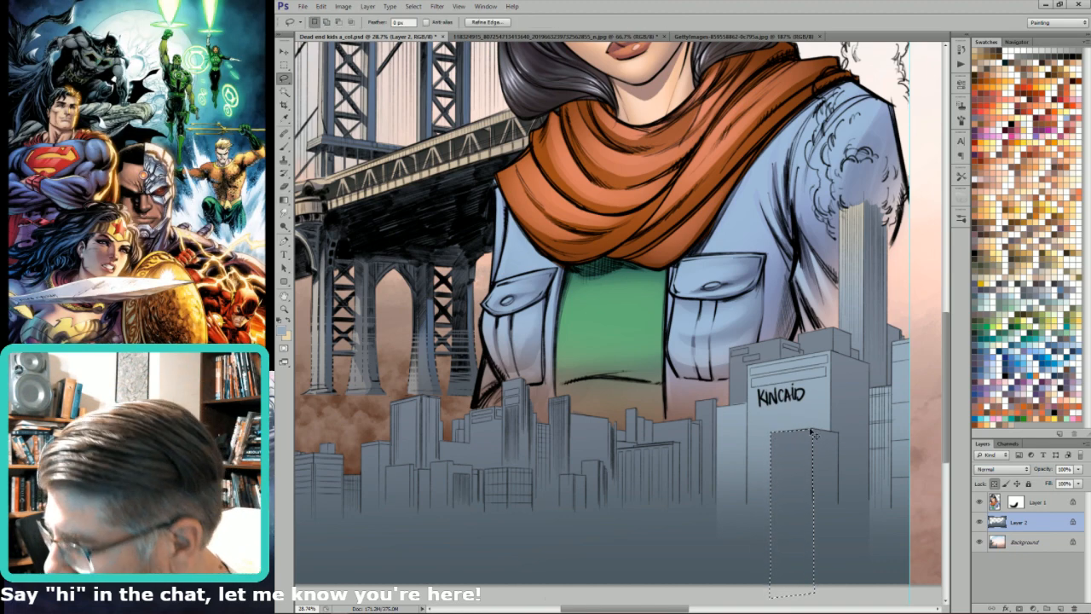
key(g)
mouse_move(793, 432)
mouse_down()
mouse_move(820, 467)
mouse_move(816, 525)
mouse_up()
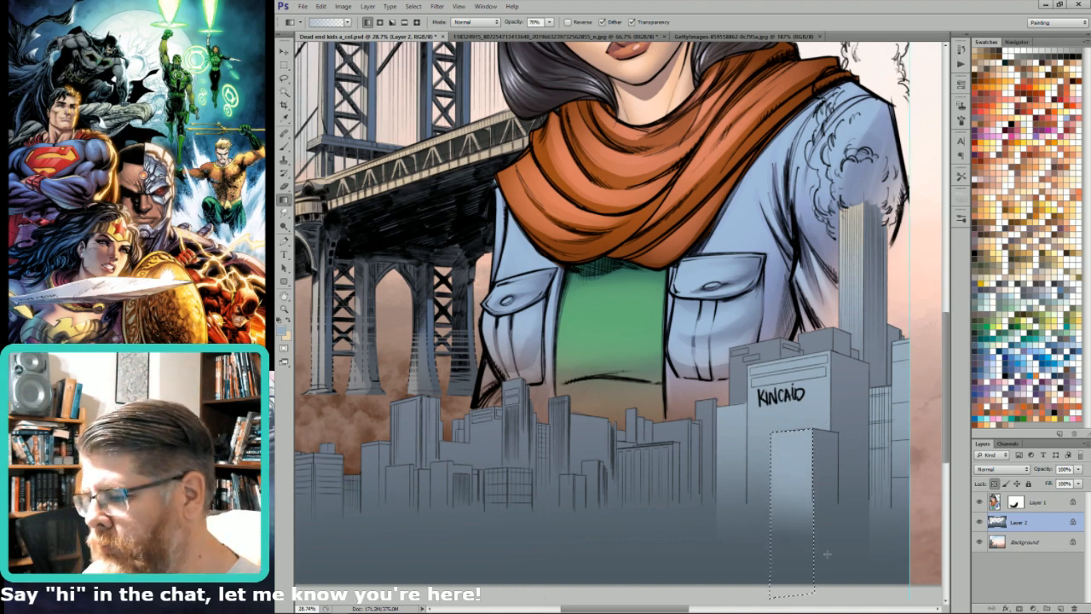
key(l)
key(ctrl+d)
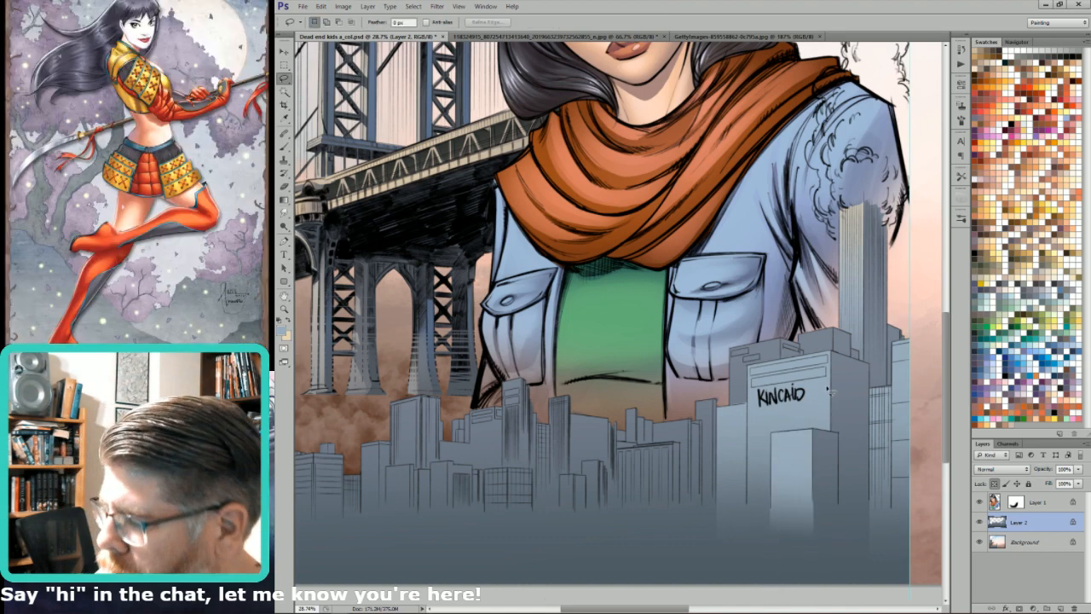
Step: Select the whole small block in front of the KINCAID building and apply a subtle gradient in Lighten mode at 20% opacity
alt+click(838, 432)
alt+click(837, 579)
alt+click(775, 587)
alt+click(771, 432)
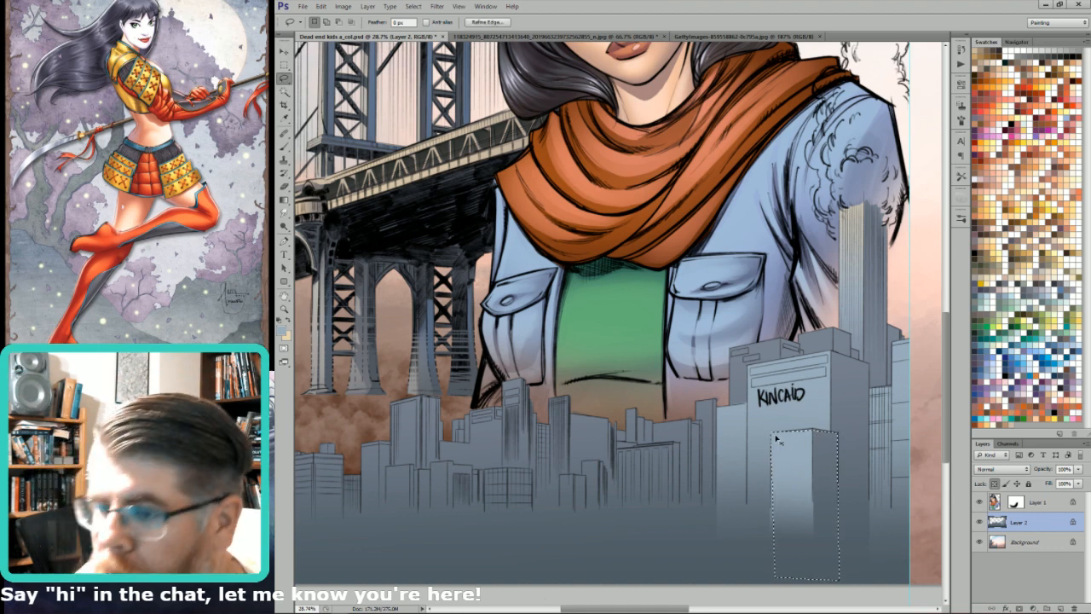
key(ctrl+h)
key(g)
key(2)
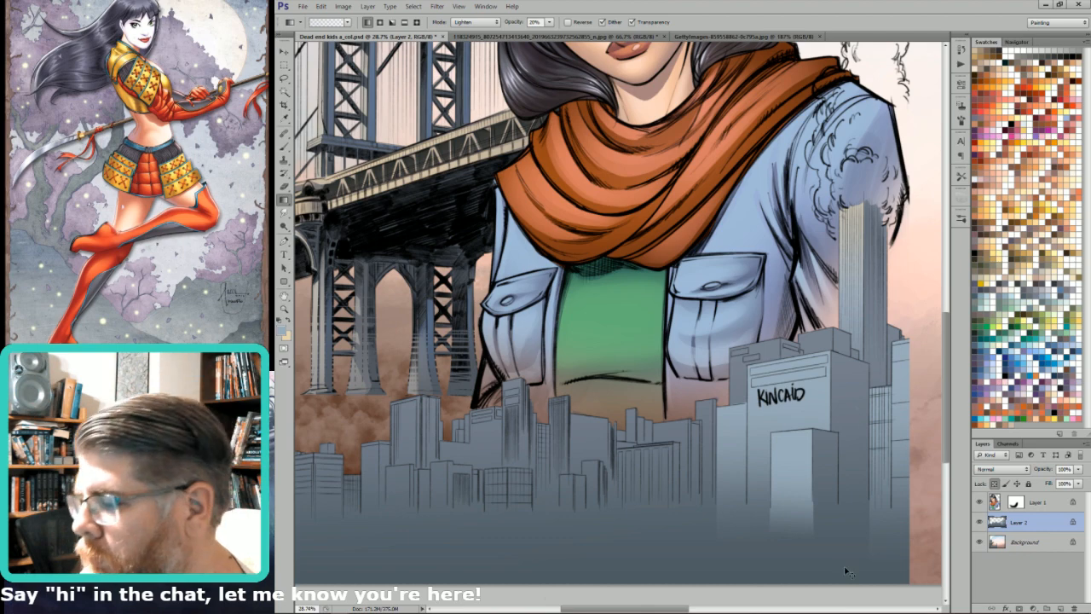
key(l)
drag(857, 351, 893, 373)
key(ctrl+d)
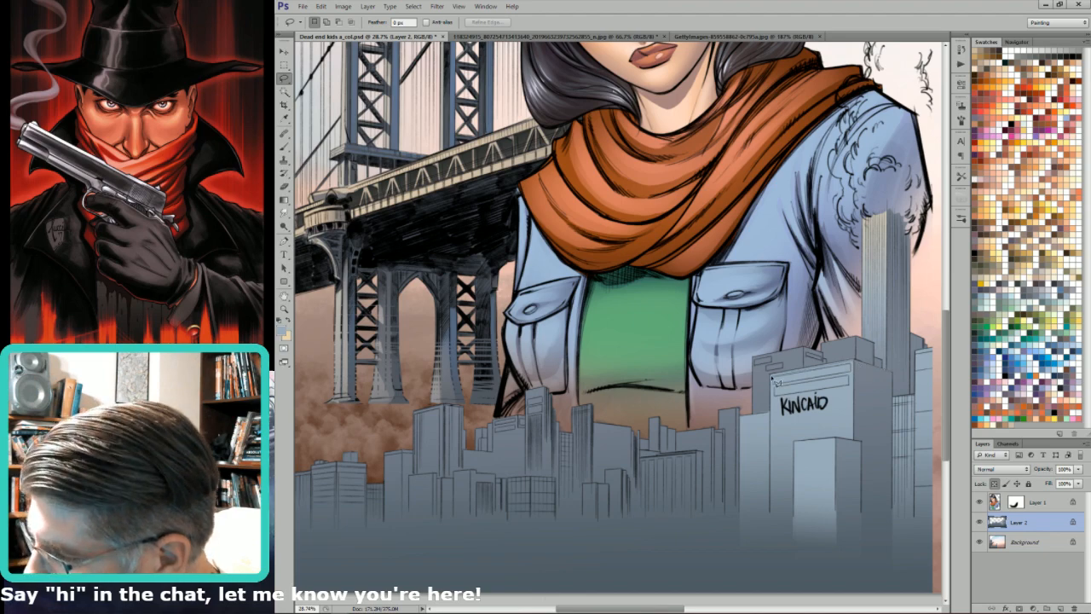
Step: Lasso the entire KINCAID building and apply the Lighten-mode gradient at 20% opacity over both of its faces
mouse_move(775, 558)
mouse_down()
mouse_move(892, 554)
mouse_move(893, 375)
mouse_up()
key(g)
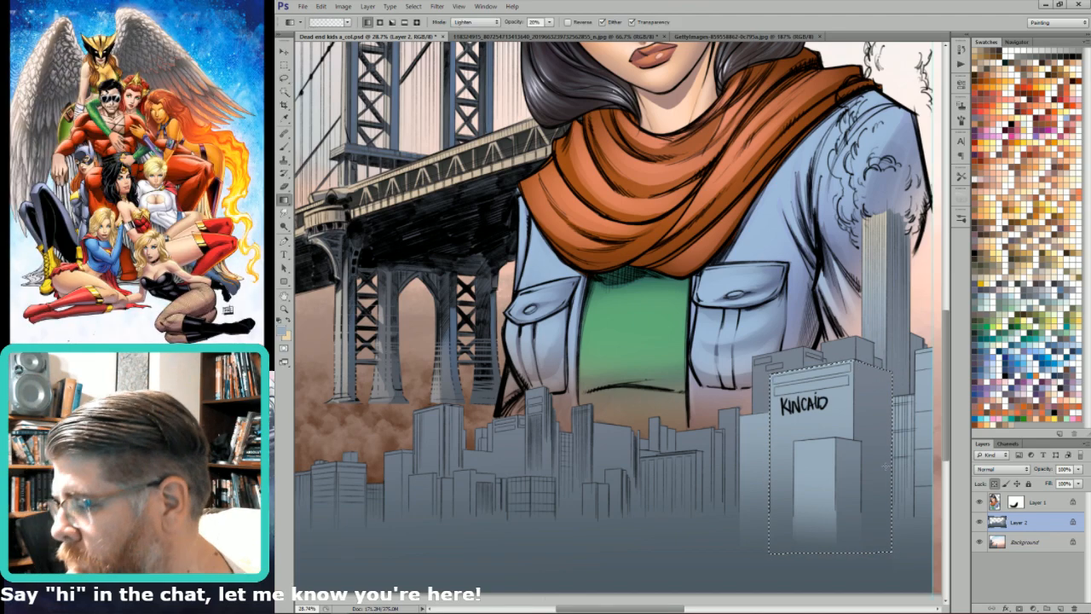
key(ctrl+d)
Step: Replace the KINCAID selection with lasso outlines around the lit faces of the vertically striped building, the blocks behind it and the narrow mid-skyline tower
key(l)
drag(804, 465, 879, 448)
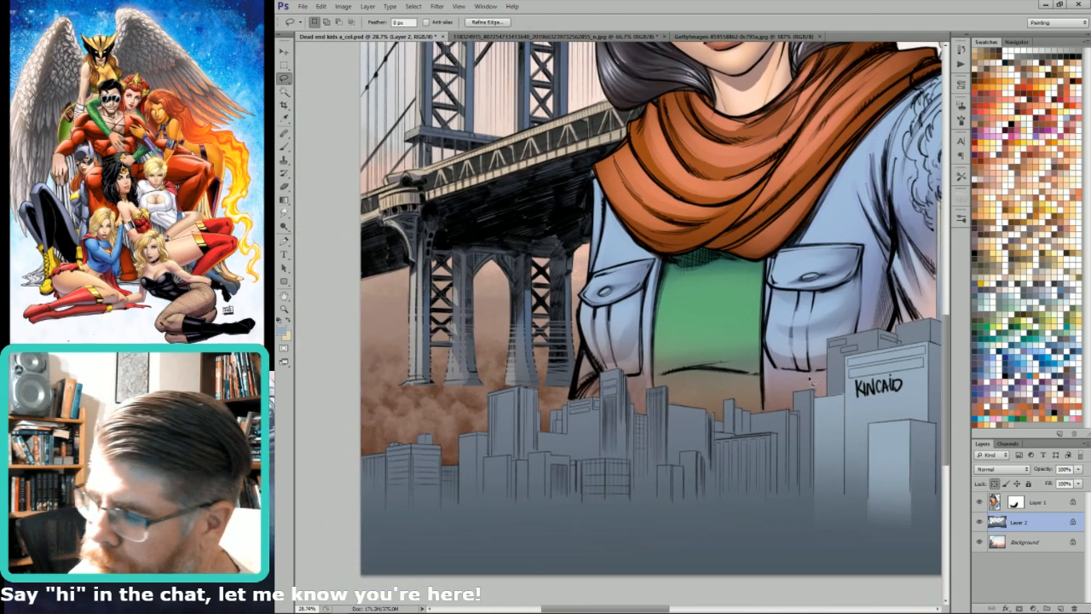
key(ctrl+d)
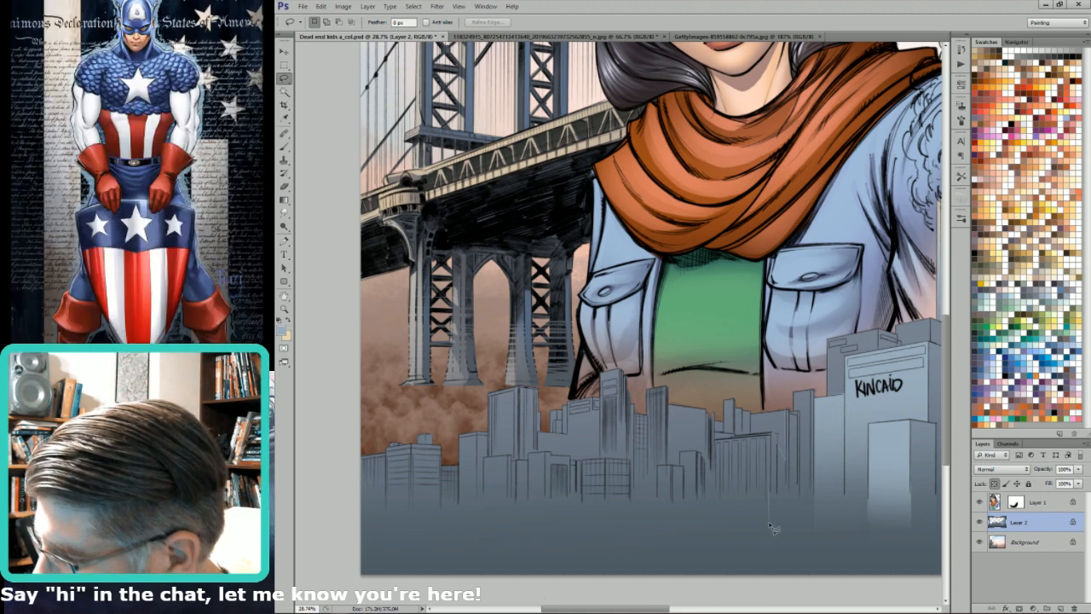
mouse_move(769, 533)
mouse_down()
mouse_move(715, 529)
mouse_move(717, 442)
mouse_move(748, 424)
mouse_move(734, 443)
mouse_move(760, 443)
mouse_move(763, 383)
mouse_up()
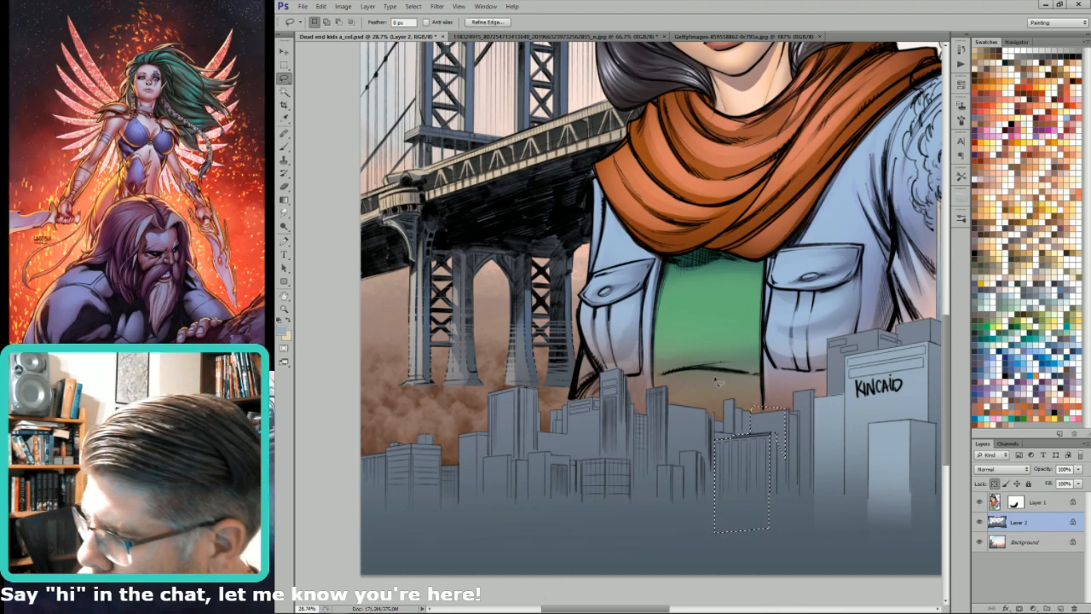
key(shift)
key(alt)
drag(722, 387, 740, 442)
key(shift)
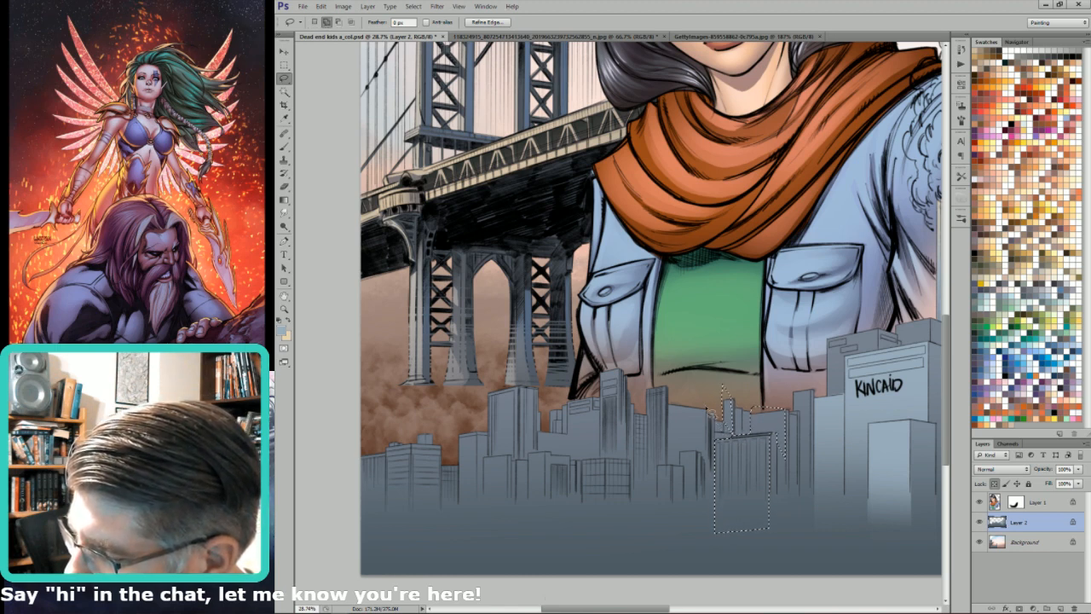
key(shift)
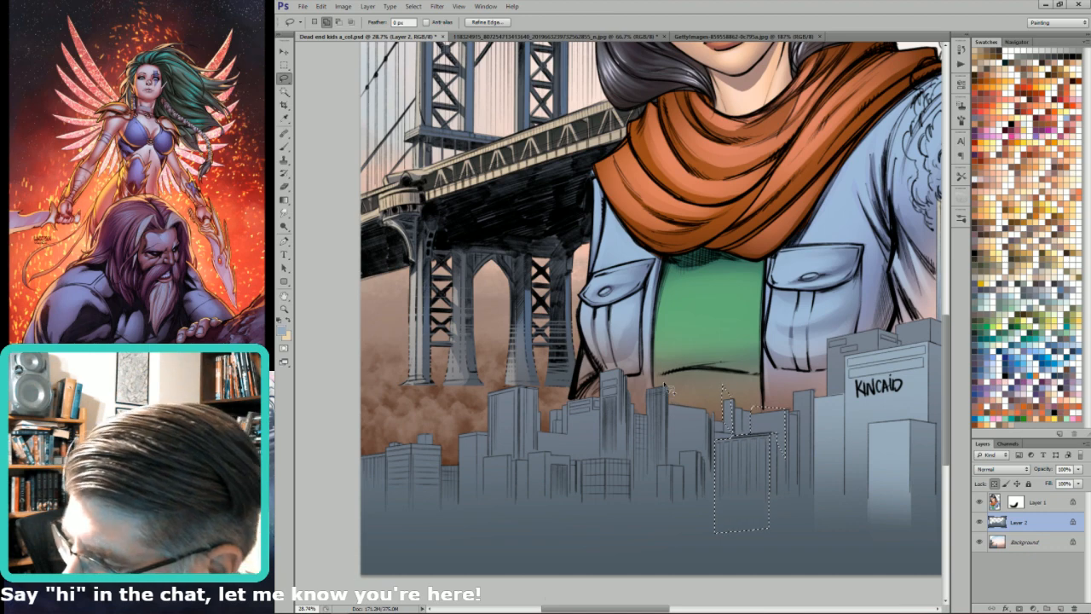
mouse_move(660, 512)
mouse_down()
mouse_move(646, 369)
mouse_move(665, 463)
mouse_move(669, 392)
mouse_move(676, 473)
mouse_up()
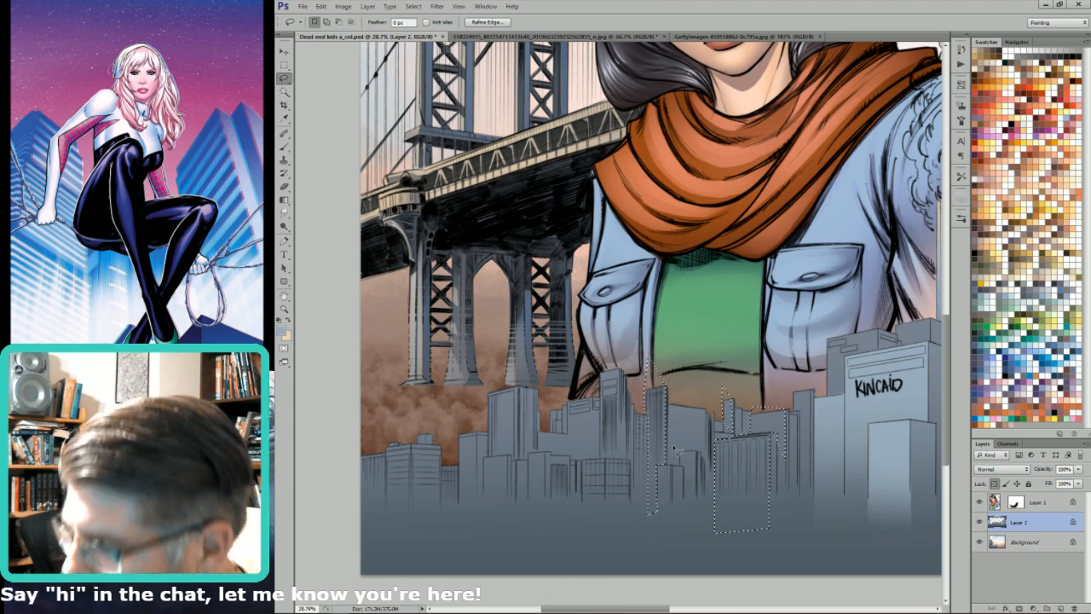
key(g)
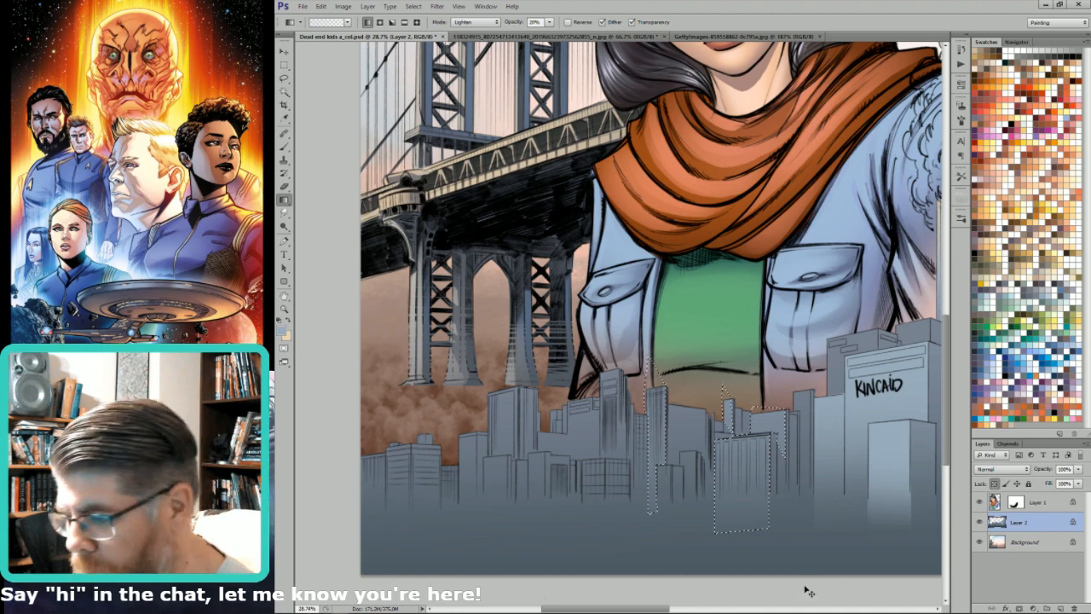
Step: Extend the narrow tower and striped building selections down past the canvas's lower edge and lighten them with the Lighten-mode gradient at 20% opacity
key(l)
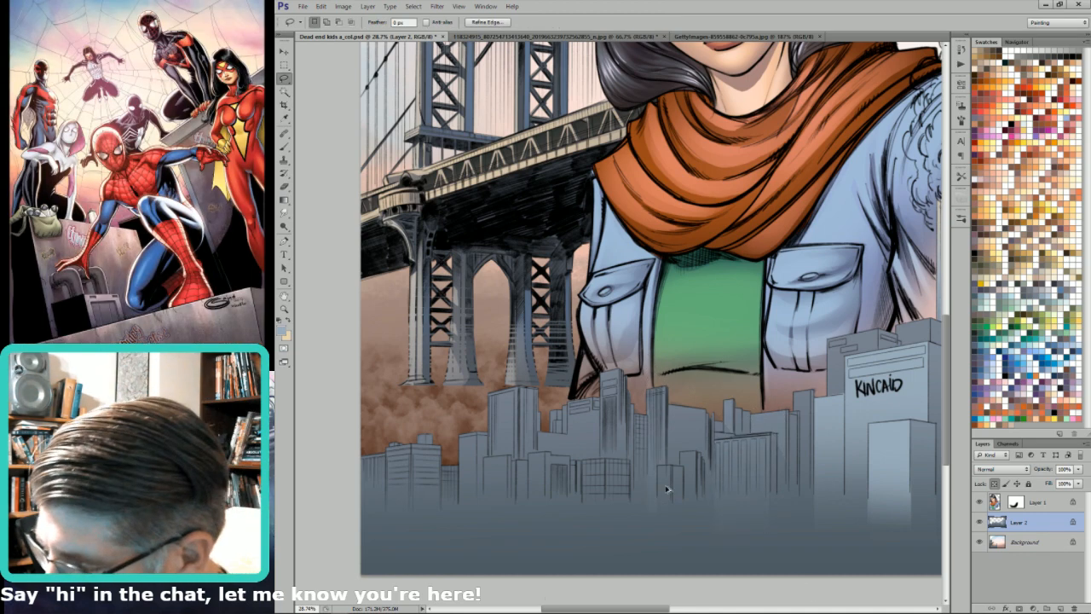
key(ctrl+h)
shift+click(647, 513)
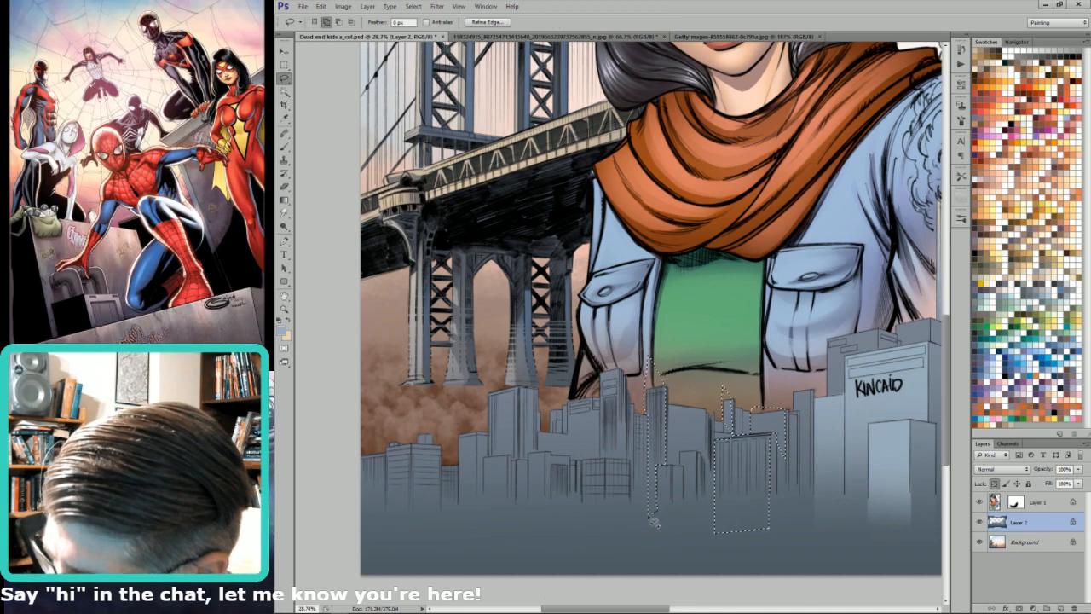
click(649, 584)
click(658, 583)
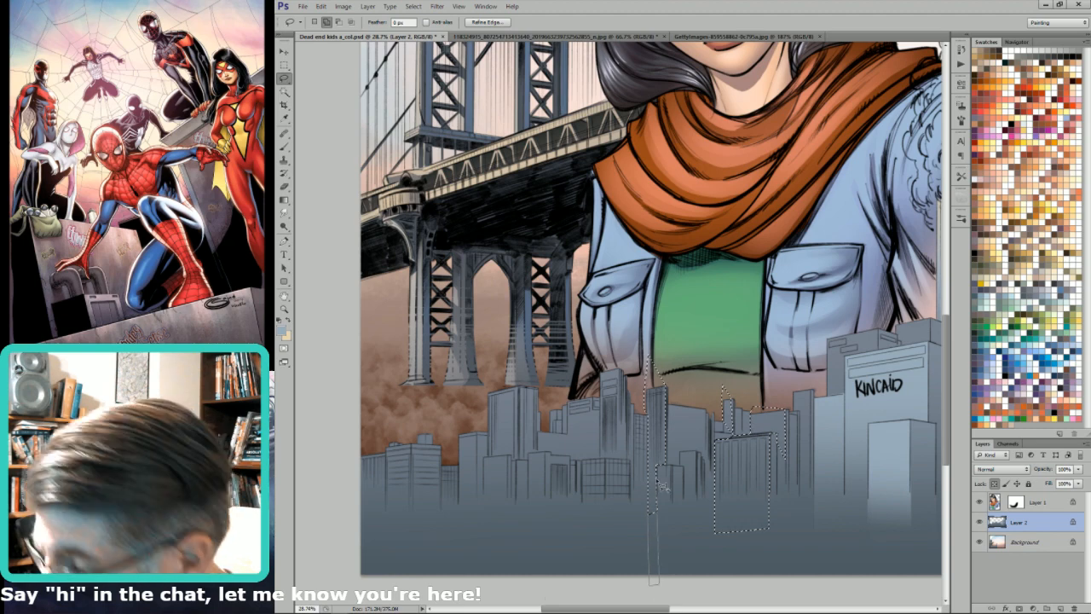
click(666, 466)
shift+click(714, 467)
click(714, 584)
click(771, 584)
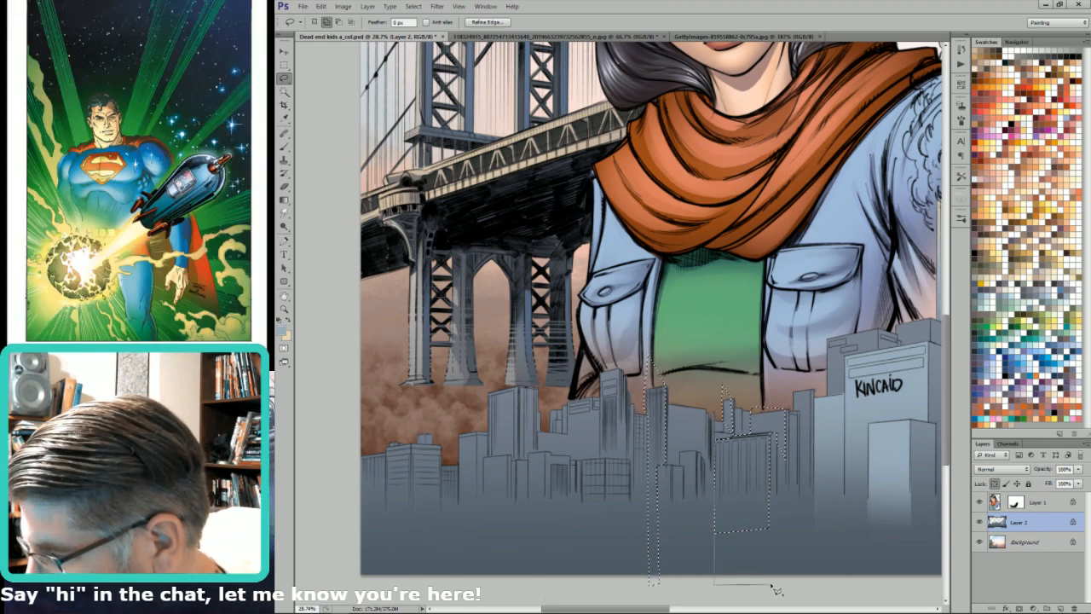
double_click(767, 461)
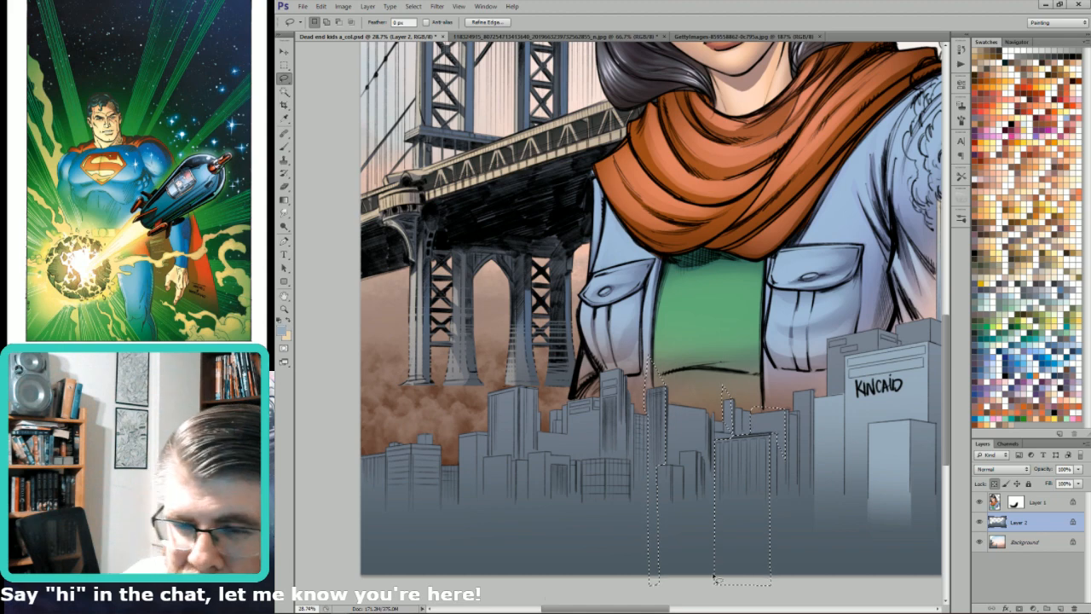
drag(810, 526, 784, 520)
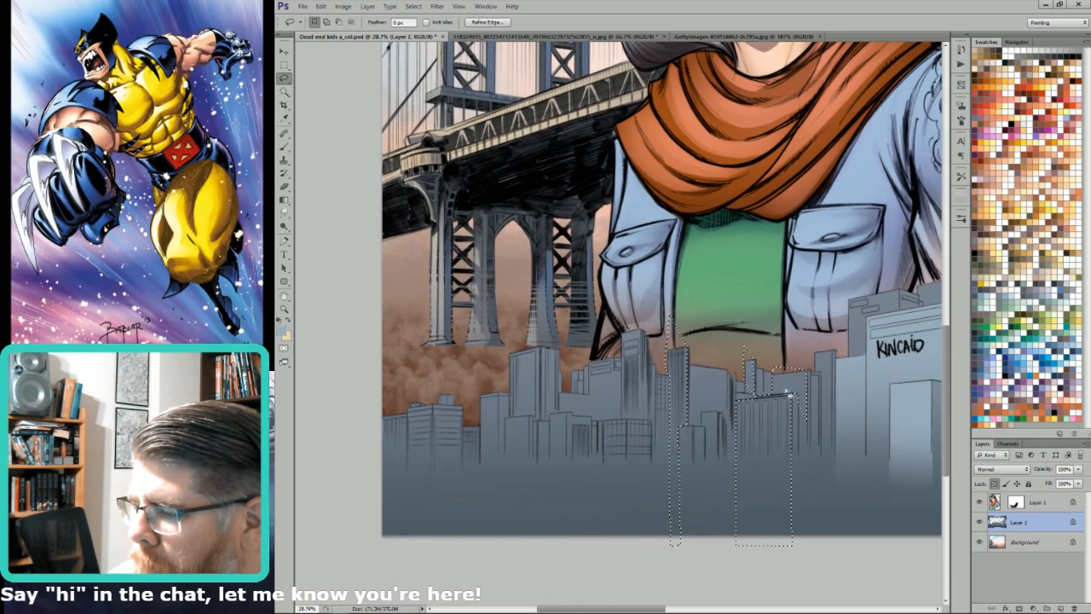
key(g)
key(ctrl+d)
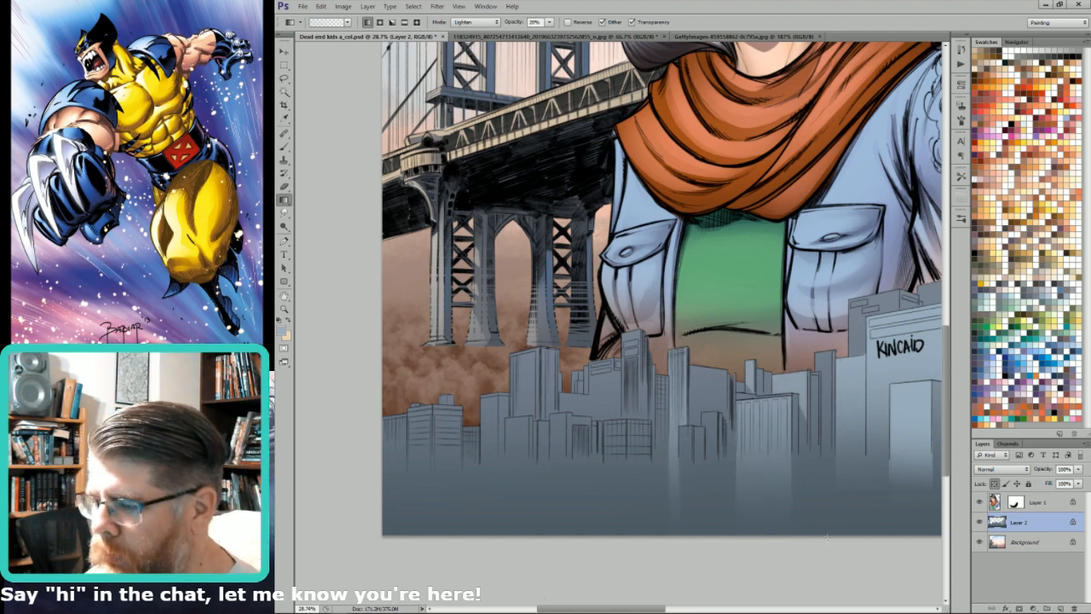
Step: Lasso the face of the tower just left of the KINCAID building group and lighten it with the 20% gradient
key(l)
drag(832, 357, 856, 415)
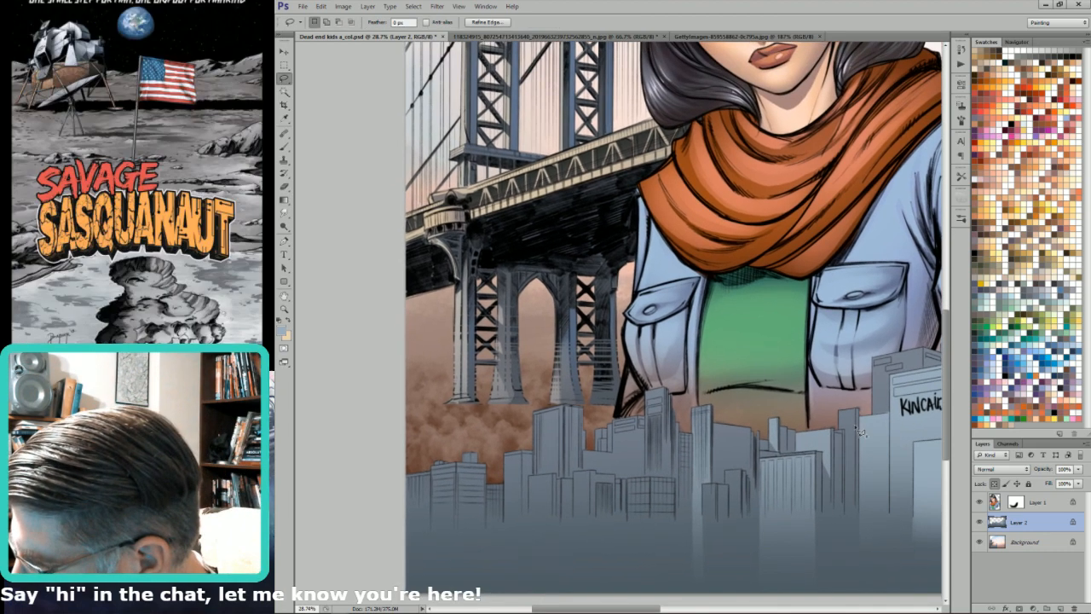
mouse_move(849, 437)
mouse_down()
mouse_move(834, 403)
mouse_move(857, 477)
mouse_move(854, 426)
mouse_move(866, 572)
mouse_up()
key(g)
Step: Outline the stepped block behind the KINCAID building's left side and apply the Lighten-mode gradient at 20% opacity
key(l)
mouse_move(922, 336)
mouse_down()
mouse_move(846, 422)
mouse_move(847, 462)
mouse_move(830, 468)
mouse_move(857, 351)
mouse_up()
key(g)
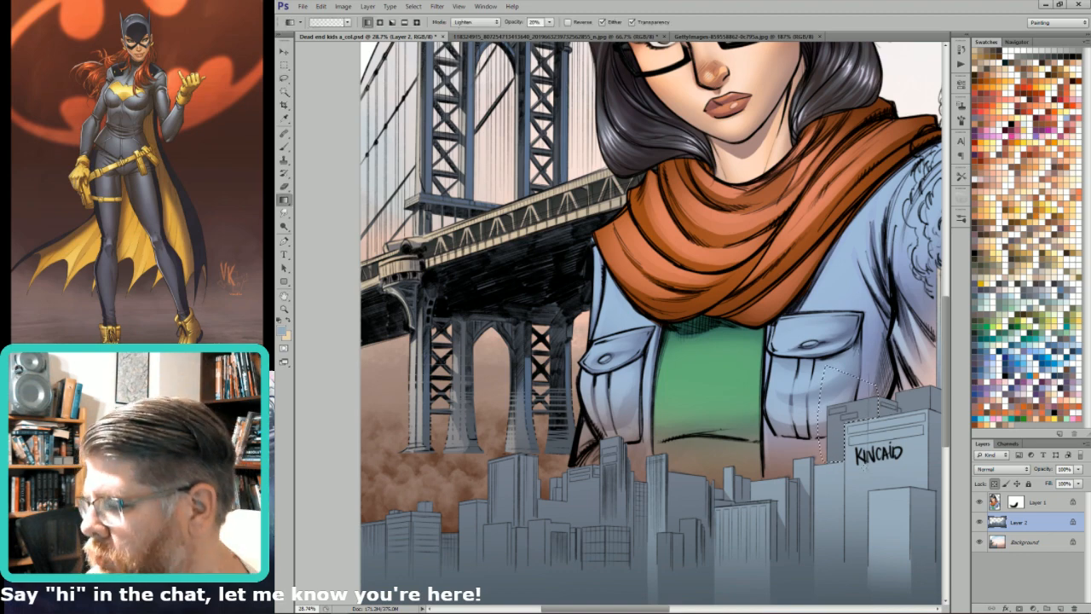
key(ctrl+d)
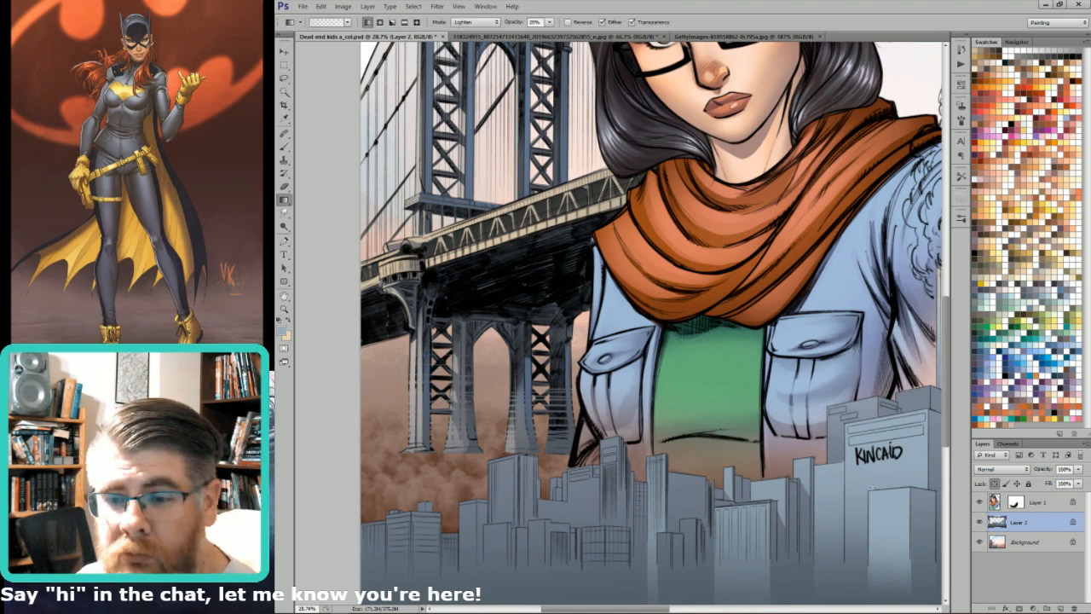
Step: Lasso the taller block rising behind the KINCAID roof and lighten it with the 20% gradient
key(l)
drag(883, 466, 818, 484)
drag(876, 413, 865, 404)
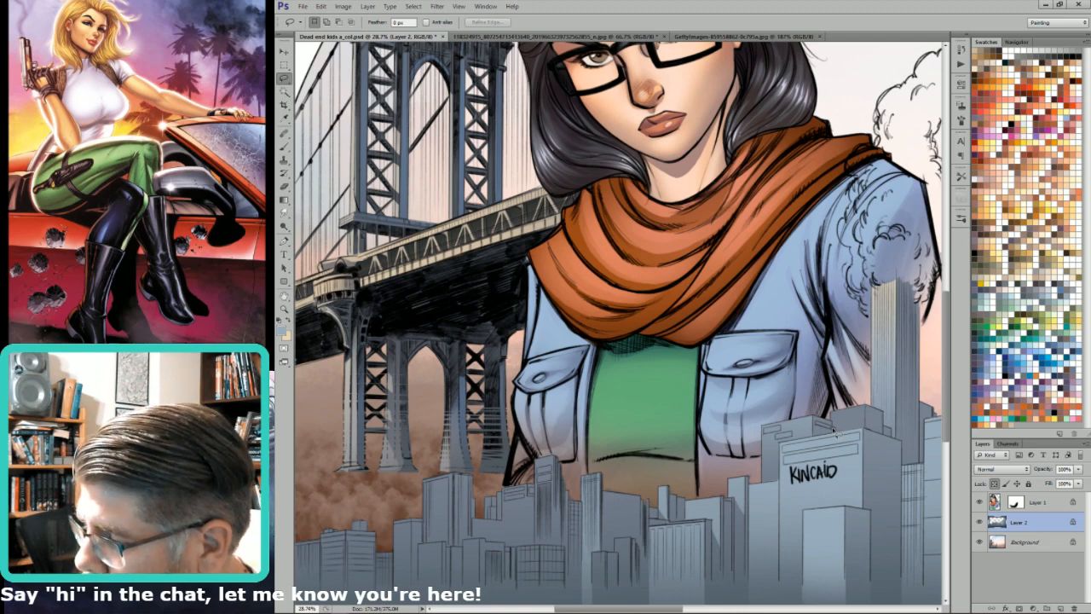
drag(841, 377, 863, 410)
key(g)
key(ctrl+d)
Step: Select the left faces of the two small blocks between the narrow tower and the striped building and lighten them with the 20% gradient
key(l)
drag(592, 450, 761, 392)
scroll(733, 386, down, 1)
scroll(734, 387, left, 1)
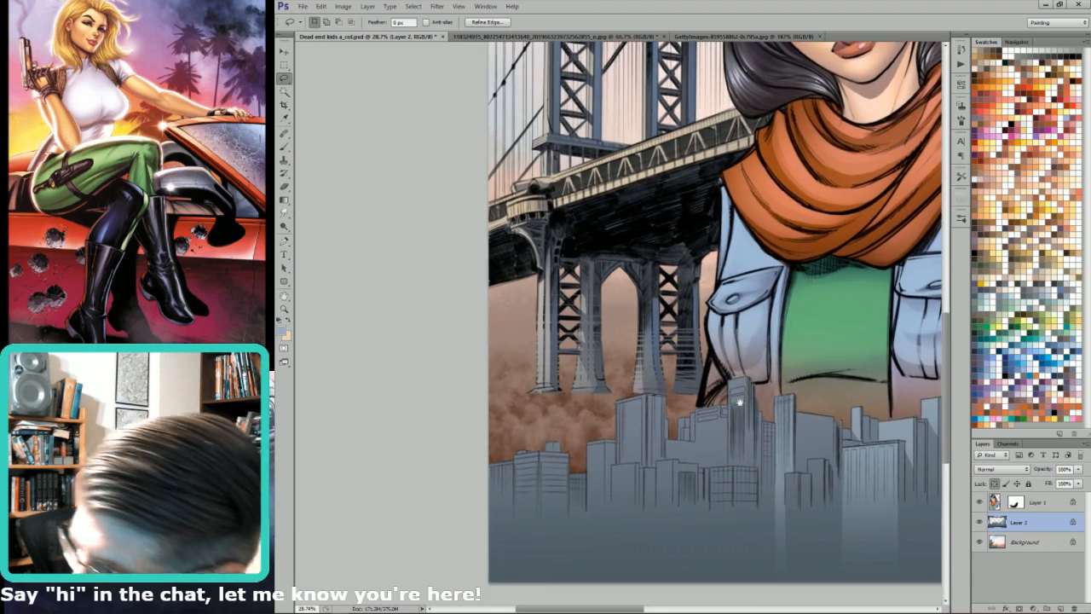
mouse_move(801, 478)
mouse_down()
mouse_move(800, 578)
mouse_move(785, 576)
mouse_move(791, 482)
mouse_up()
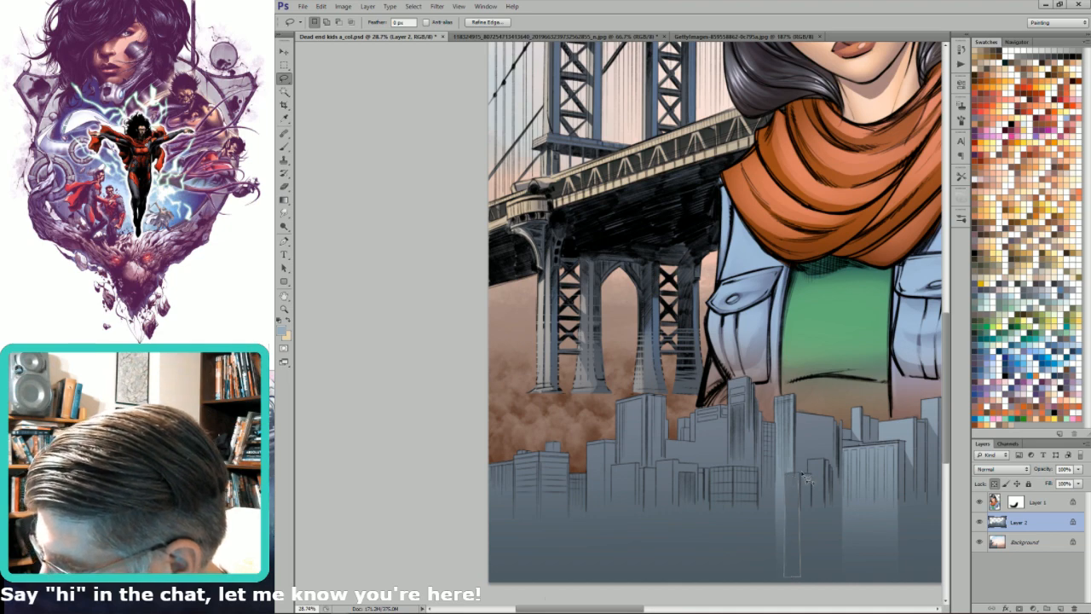
key(shift)
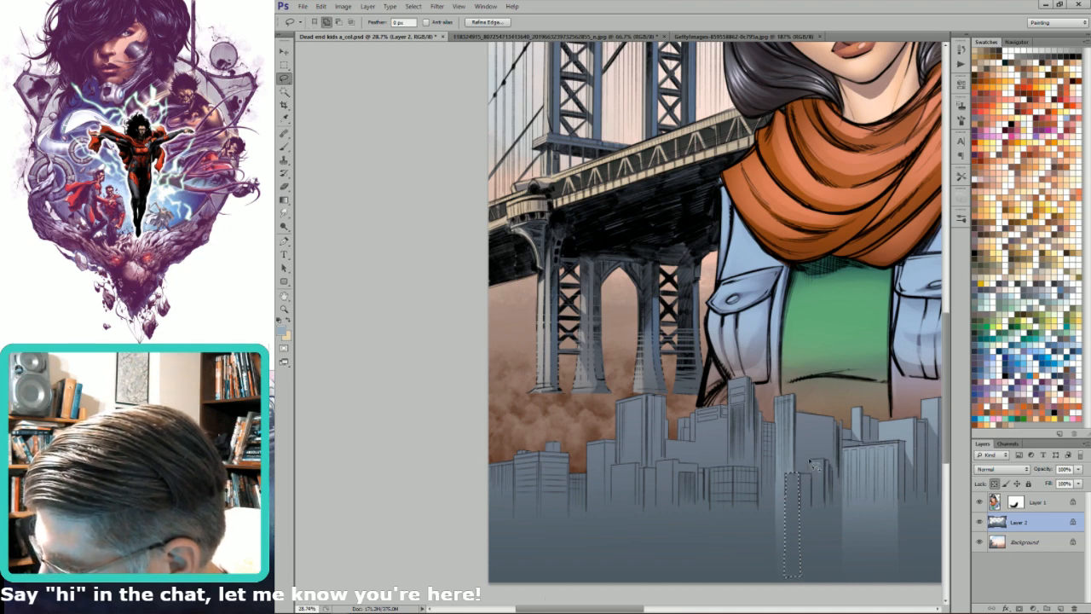
mouse_move(825, 462)
mouse_down()
mouse_move(825, 554)
mouse_move(827, 520)
mouse_up()
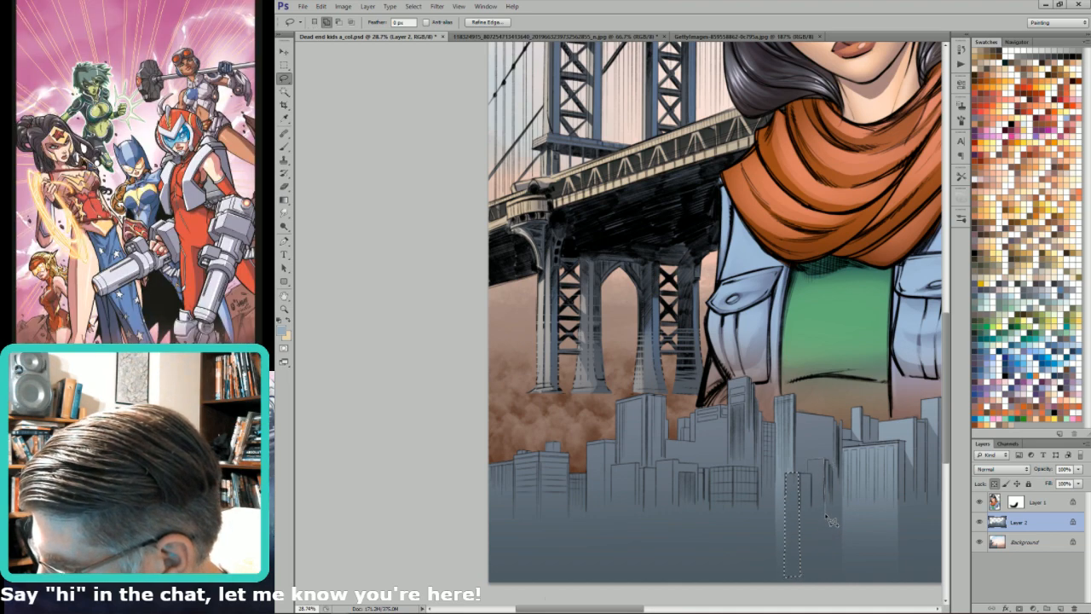
mouse_move(826, 521)
mouse_down()
mouse_move(823, 483)
mouse_move(810, 475)
mouse_move(826, 437)
mouse_move(830, 474)
mouse_move(812, 330)
mouse_move(795, 411)
mouse_move(813, 523)
mouse_move(818, 458)
mouse_up()
key(g)
key(ctrl+d)
Step: Outline the left face of the tall central tower above the gridded building and lighten it with the 20% gradient
key(l)
drag(764, 426, 767, 488)
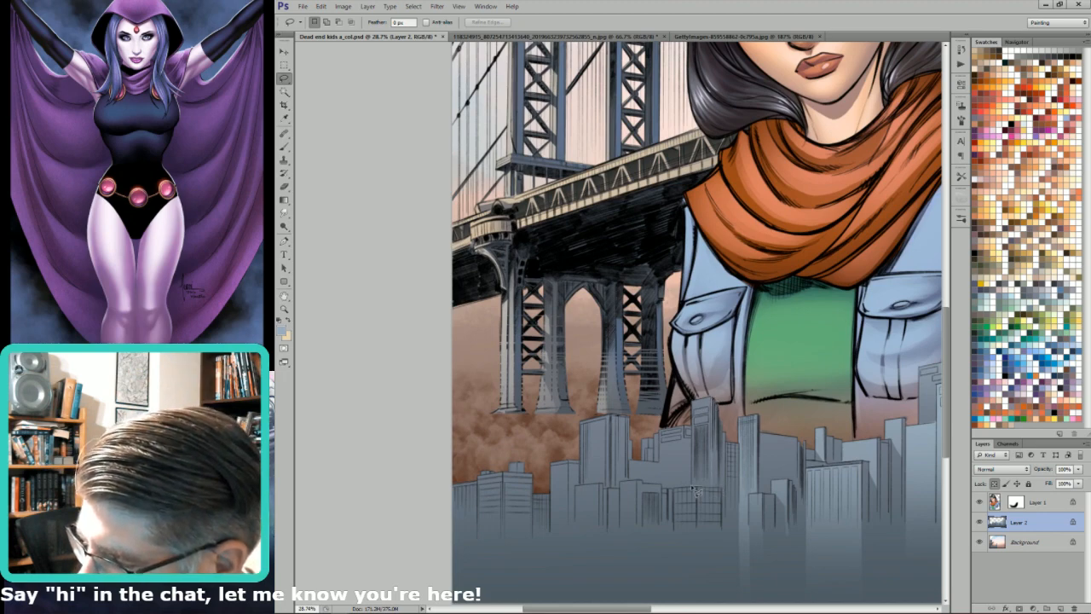
mouse_move(696, 492)
mouse_down()
mouse_move(690, 369)
mouse_move(710, 398)
mouse_up()
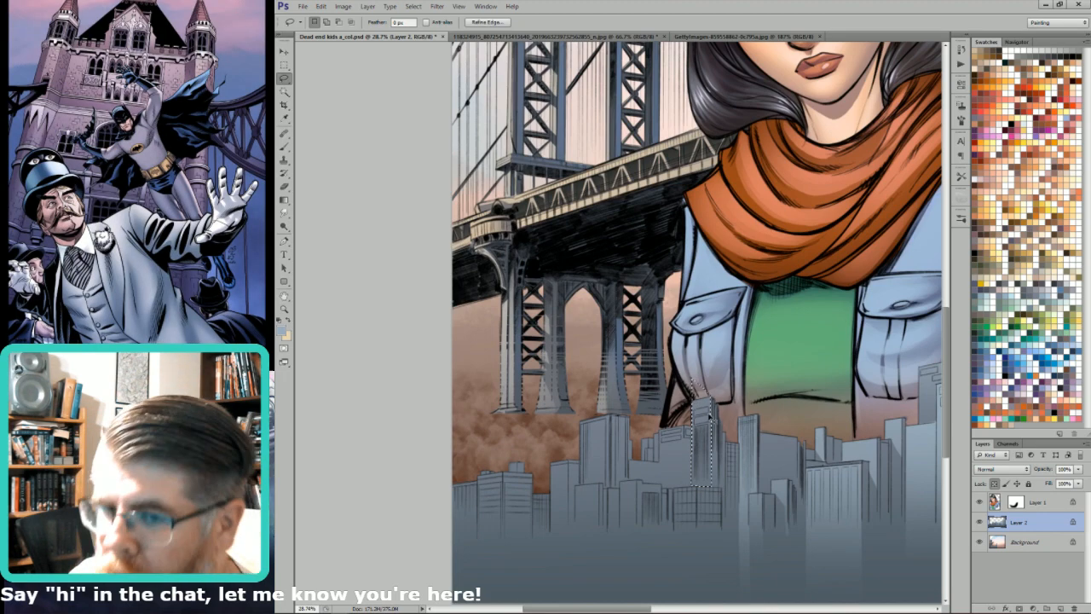
key(g)
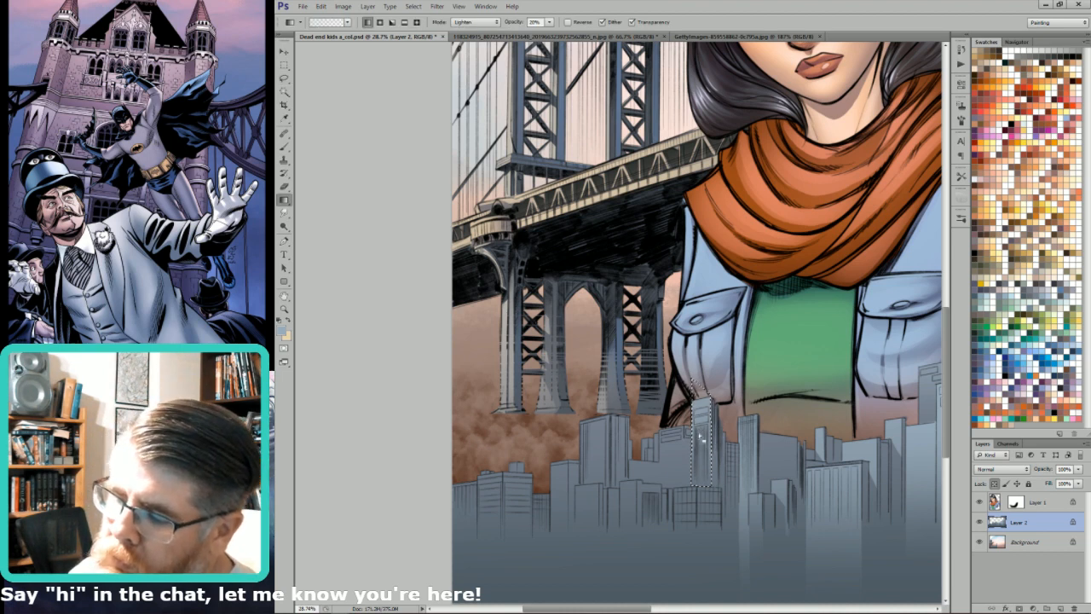
key(ctrl+d)
Step: Lasso the left faces of the wide tower below the bridge and the gridded building, and apply the Lighten-mode gradient at 20% opacity
key(l)
drag(684, 461, 722, 390)
mouse_move(650, 345)
mouse_down()
mouse_move(652, 420)
mouse_move(620, 419)
mouse_move(620, 320)
mouse_up()
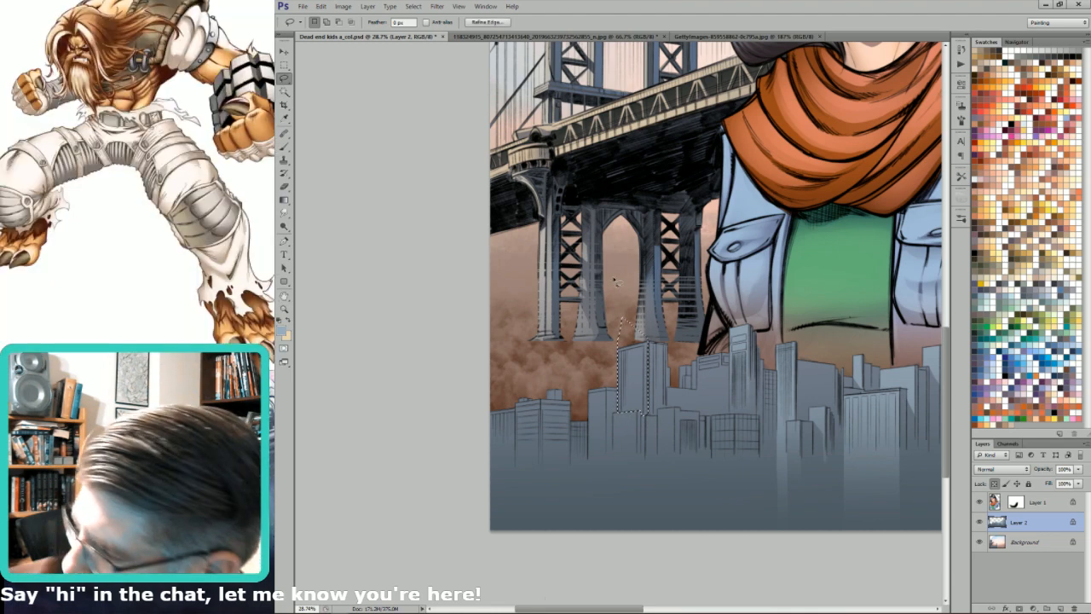
key(shift)
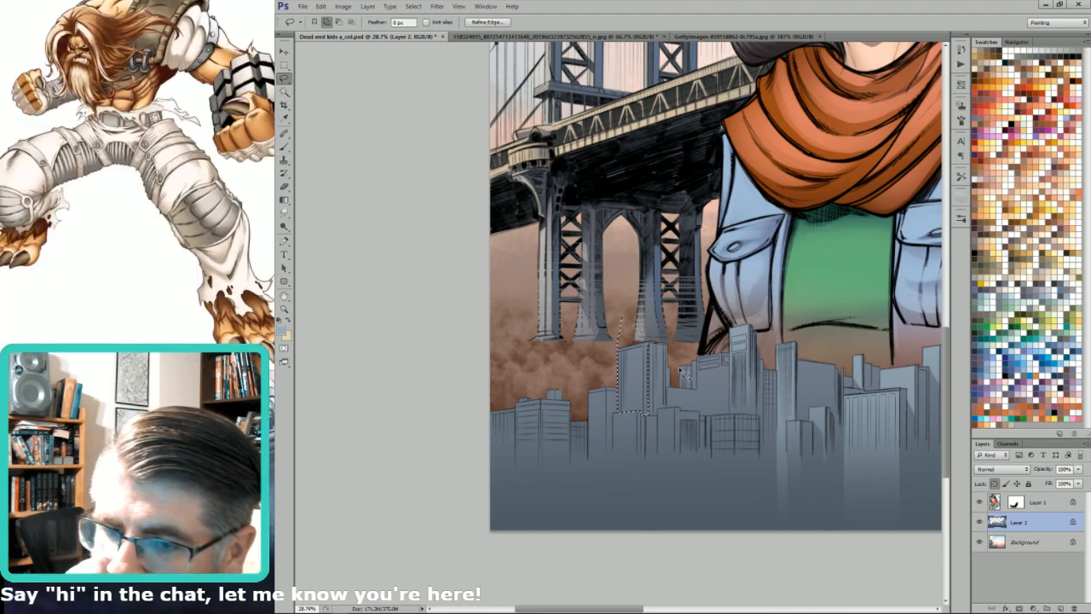
mouse_move(740, 424)
mouse_down()
mouse_move(743, 520)
mouse_move(714, 518)
mouse_move(717, 421)
mouse_move(742, 421)
mouse_move(722, 407)
mouse_up()
key(ctrl+d)
key(g)
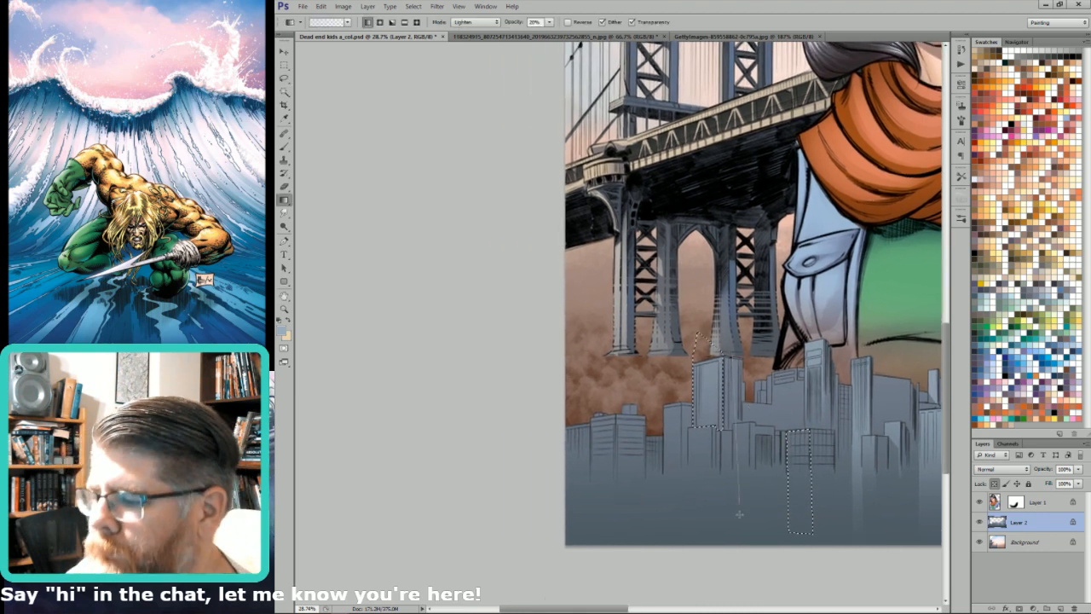
key(ctrl+d)
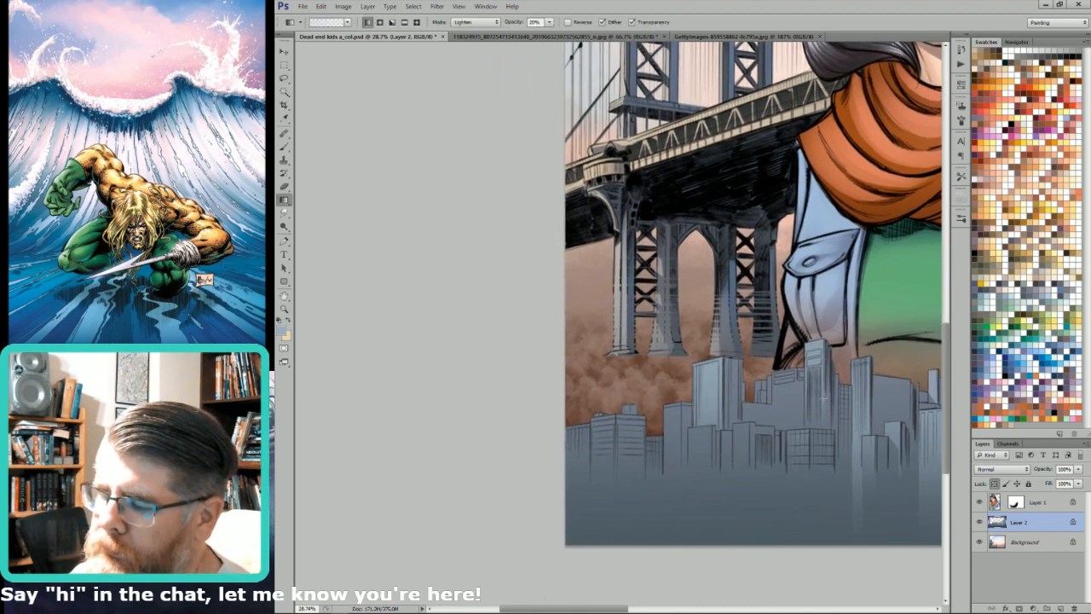
Step: Select the lit faces of the far-left buildings and the block beside the wide tower and lighten them with the 20% gradient
key(l)
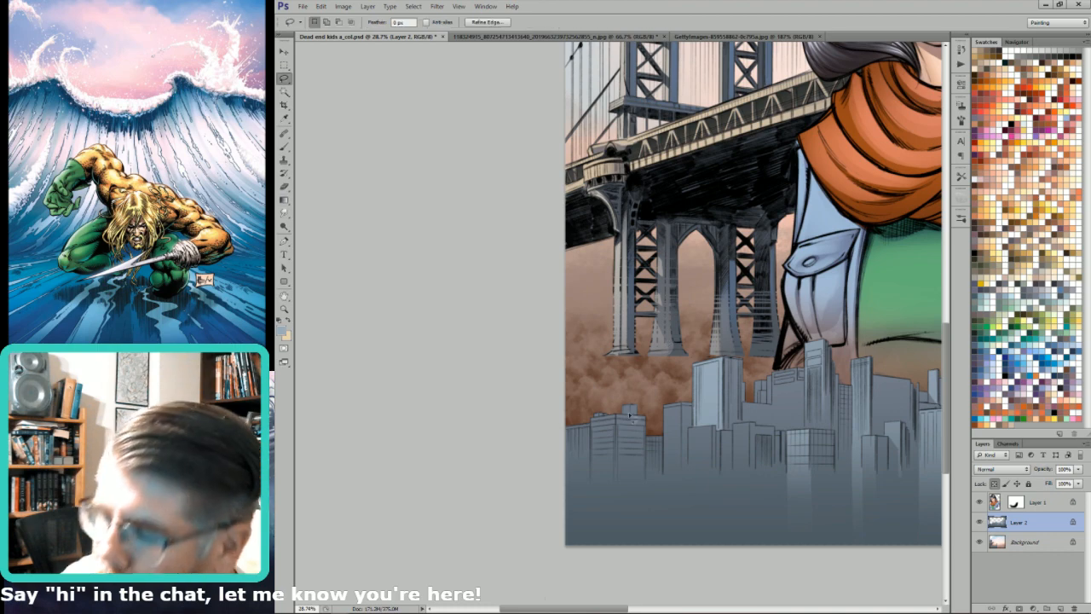
mouse_move(621, 424)
mouse_down()
mouse_move(625, 542)
mouse_move(594, 553)
mouse_move(595, 409)
mouse_move(602, 384)
mouse_move(603, 419)
mouse_move(611, 413)
mouse_move(612, 389)
mouse_up()
mouse_move(679, 404)
mouse_down()
mouse_move(683, 548)
mouse_move(666, 547)
mouse_move(668, 422)
mouse_move(666, 550)
mouse_move(661, 395)
mouse_move(670, 553)
mouse_up()
key(g)
key(ctrl+h)
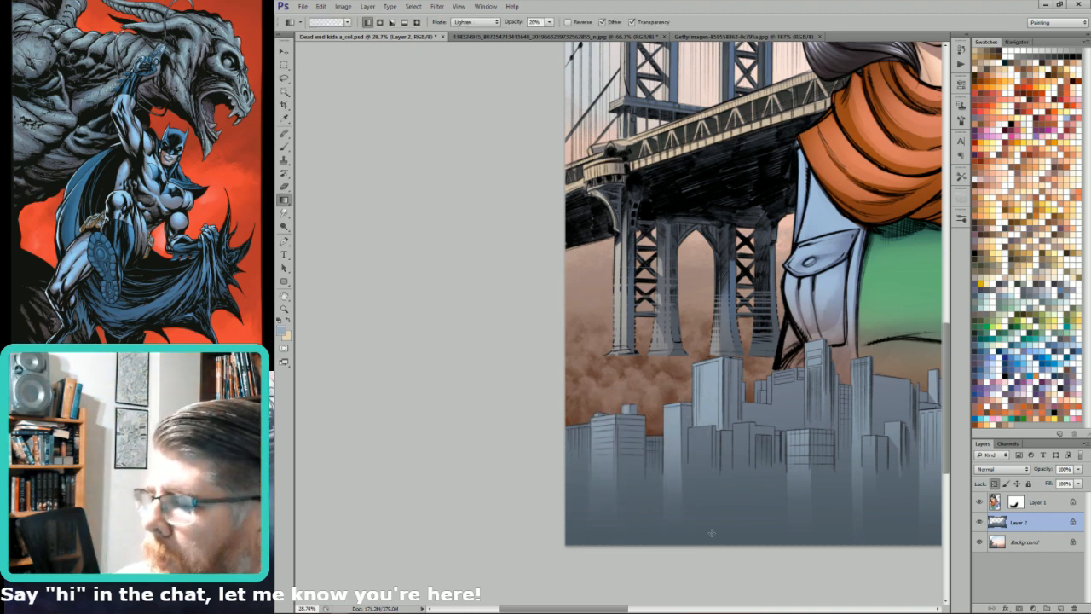
key(l)
key(ctrl+d)
Step: Lasso the left faces of the two low blocks at the foot of the wide tower and lighten them with the 20% gradient
alt+click(749, 423)
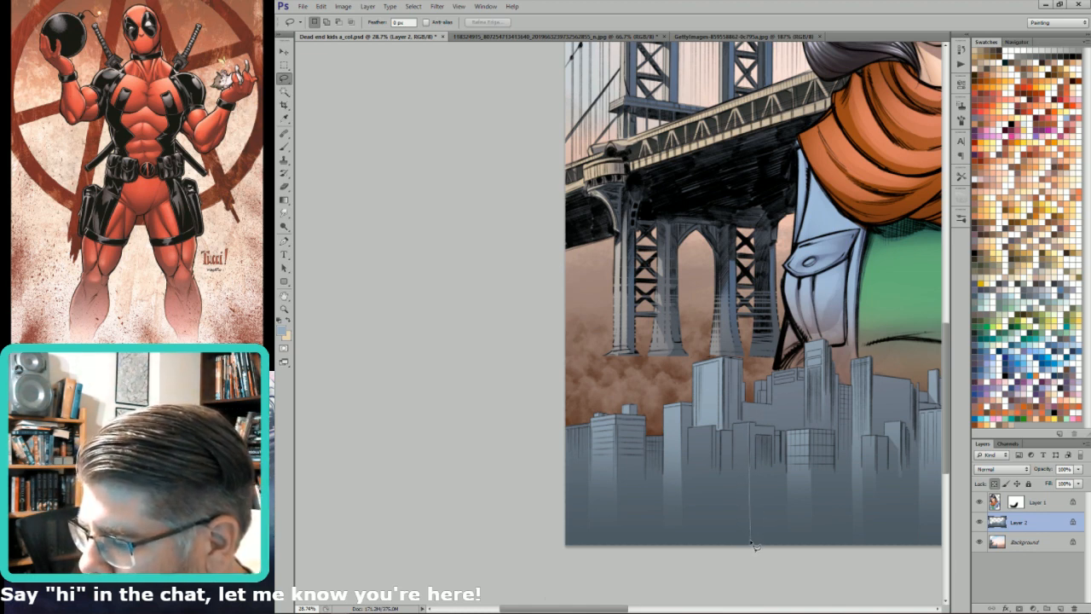
alt+click(731, 542)
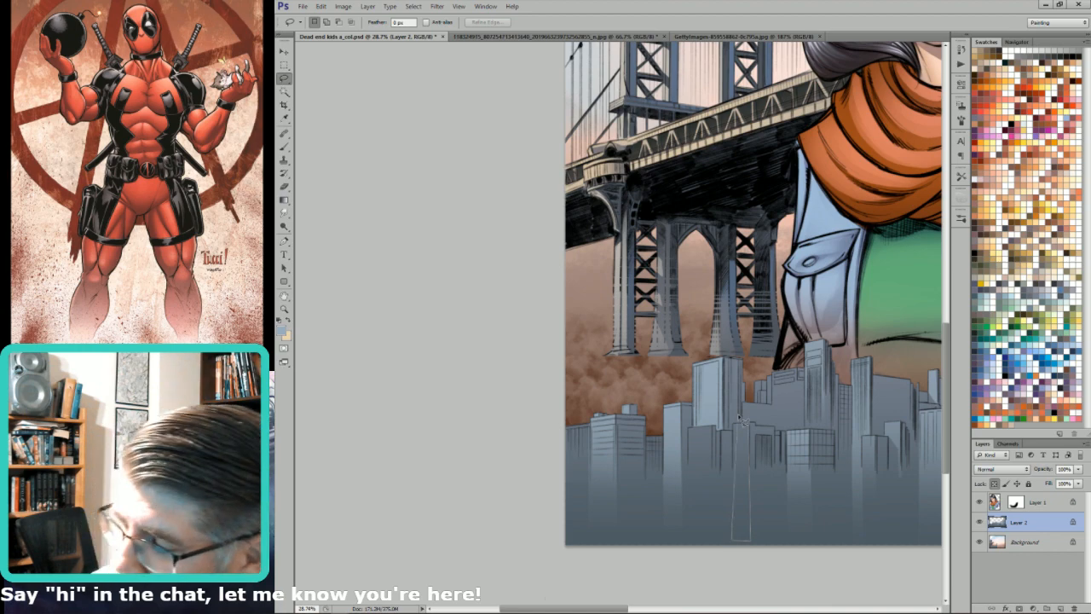
alt+click(733, 423)
alt+click(750, 424)
shift+click(712, 427)
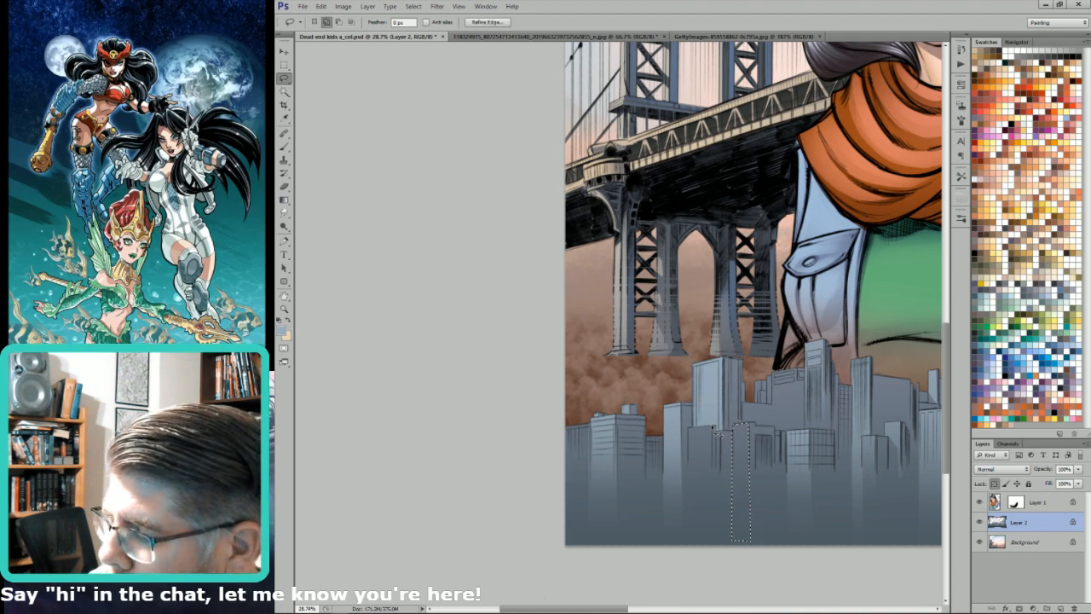
click(689, 544)
click(689, 428)
click(713, 426)
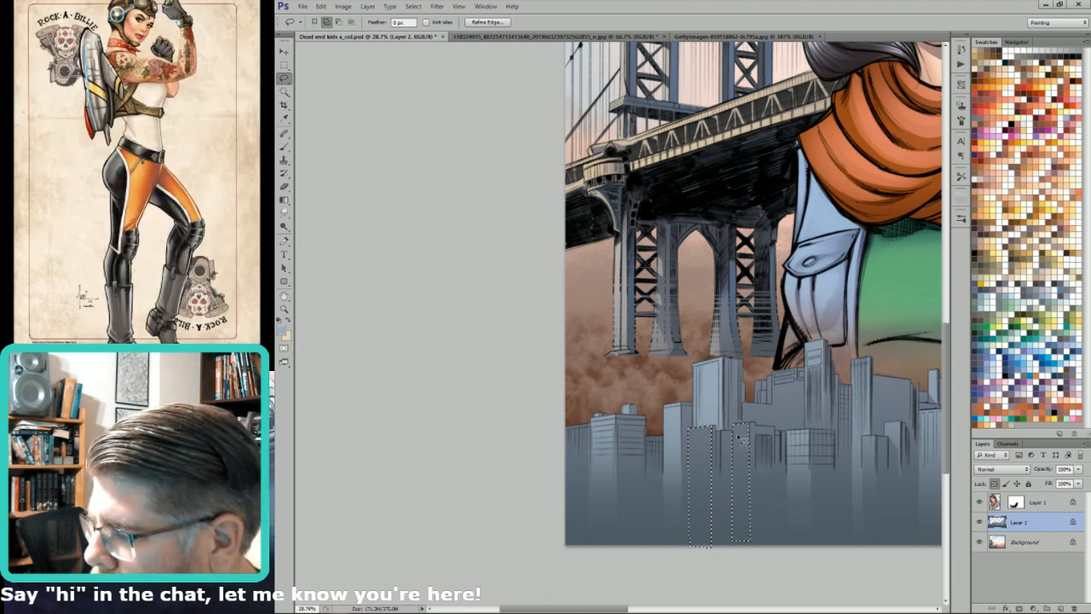
alt+click(734, 429)
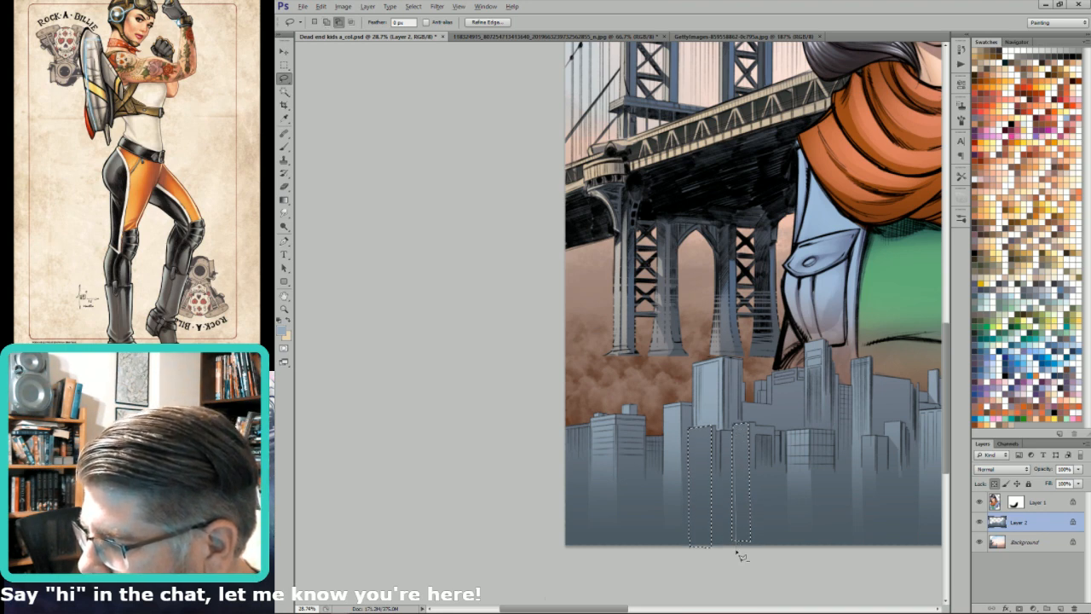
alt+click(731, 556)
key(g)
drag(746, 423, 758, 552)
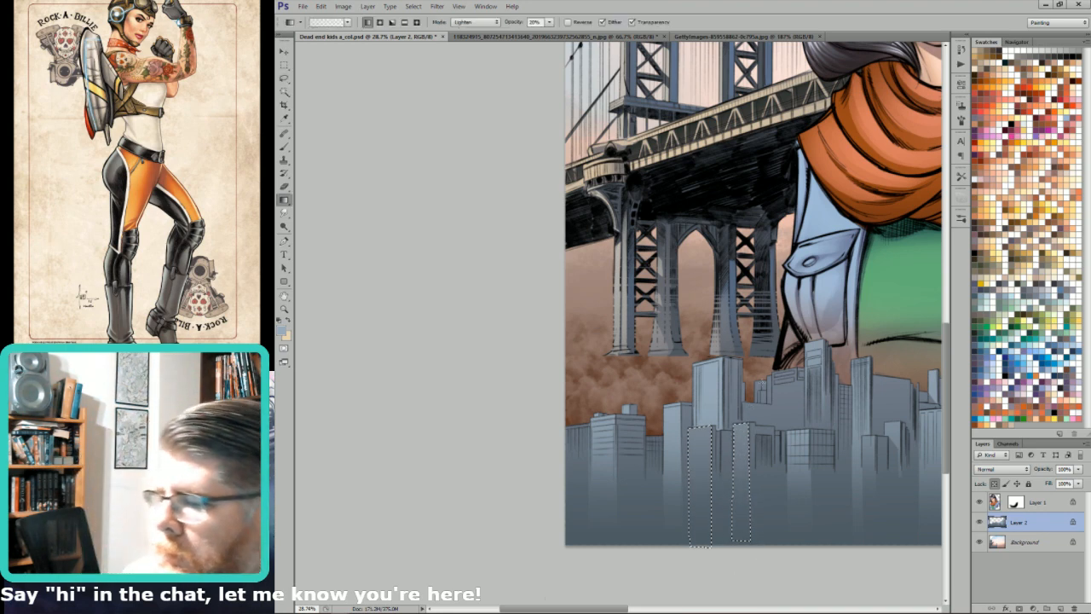
key(ctrl+d)
Step: Lasso the small background building faces between the wide tower and the tall central tower for lightening with the Lighten-mode gradient
key(l)
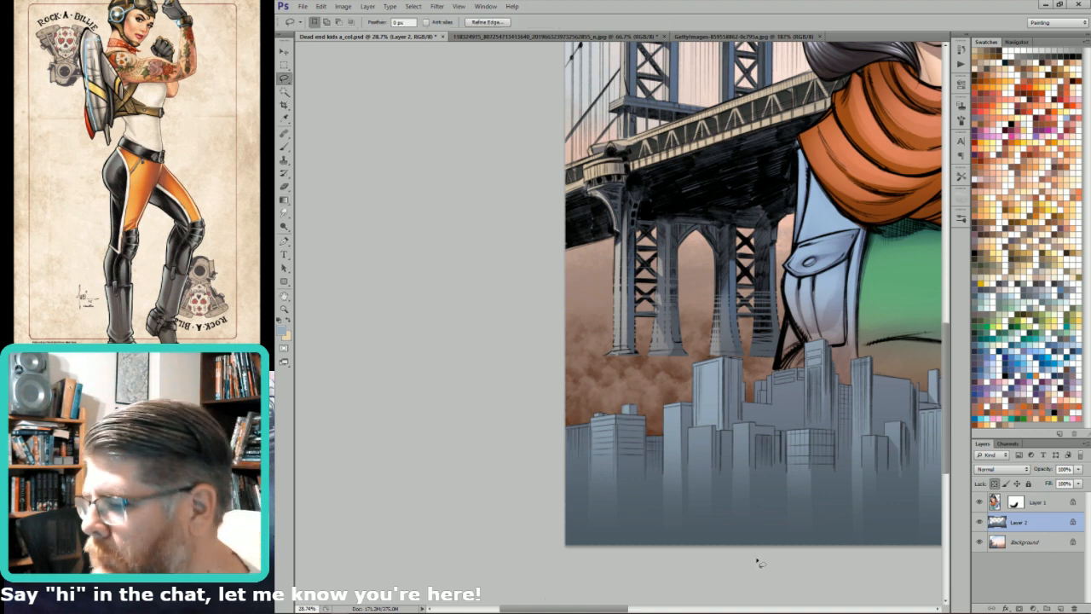
drag(788, 389, 818, 461)
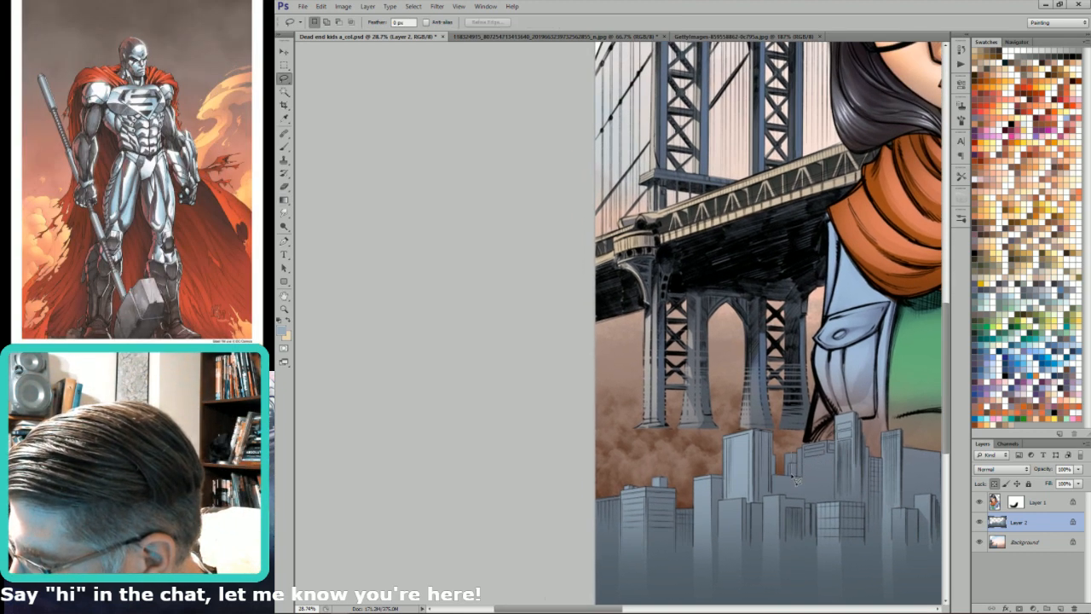
mouse_move(789, 475)
mouse_down()
mouse_move(797, 438)
mouse_move(807, 462)
mouse_move(797, 478)
mouse_up()
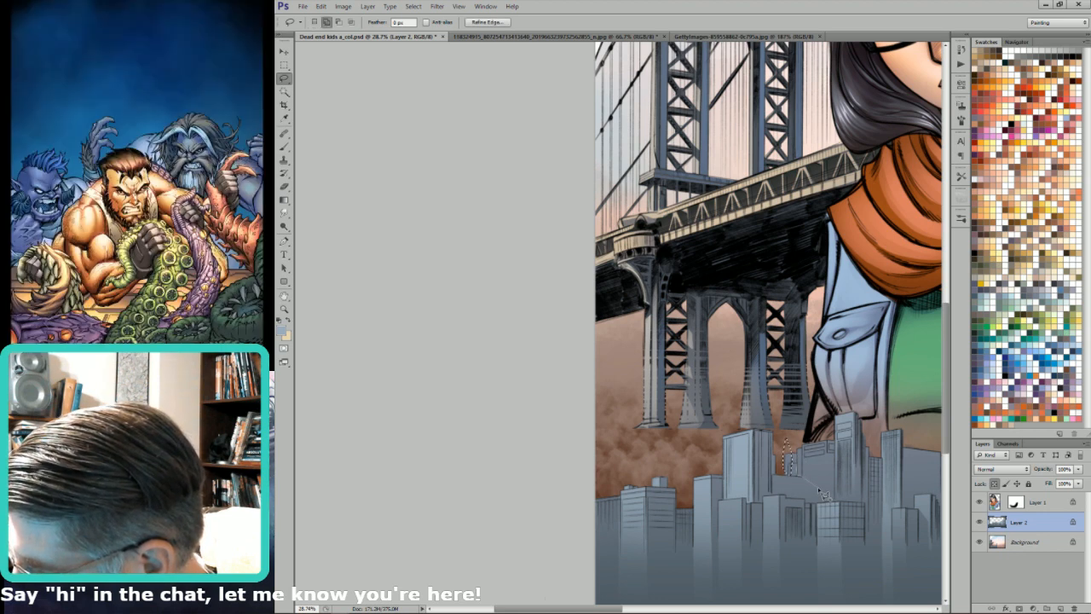
mouse_move(824, 508)
mouse_down()
mouse_move(833, 504)
mouse_move(828, 441)
mouse_move(836, 516)
mouse_move(851, 473)
mouse_up()
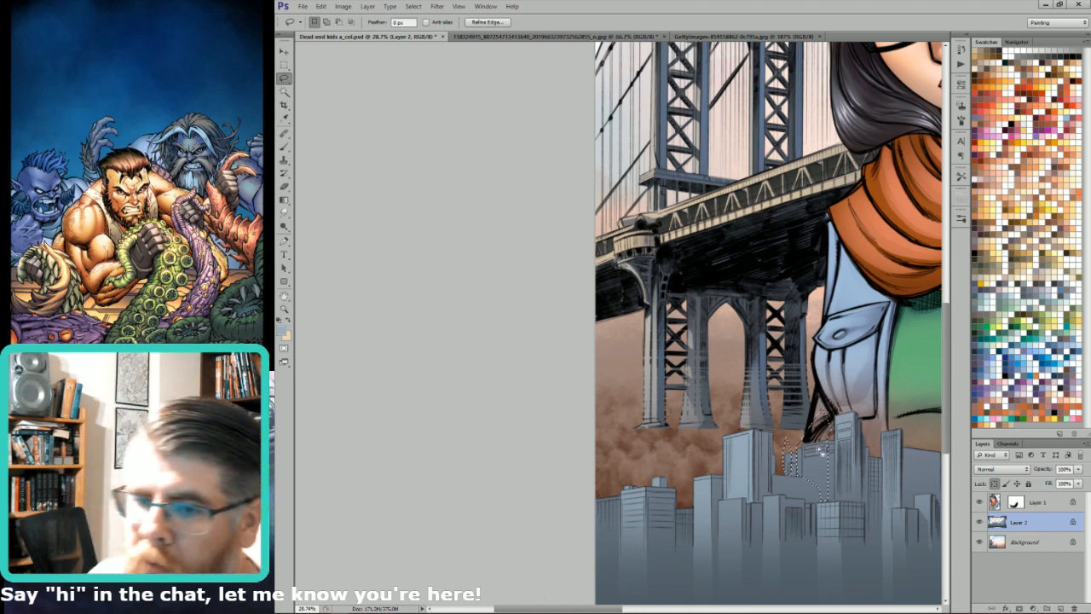
key(g)
key(ctrl+h)
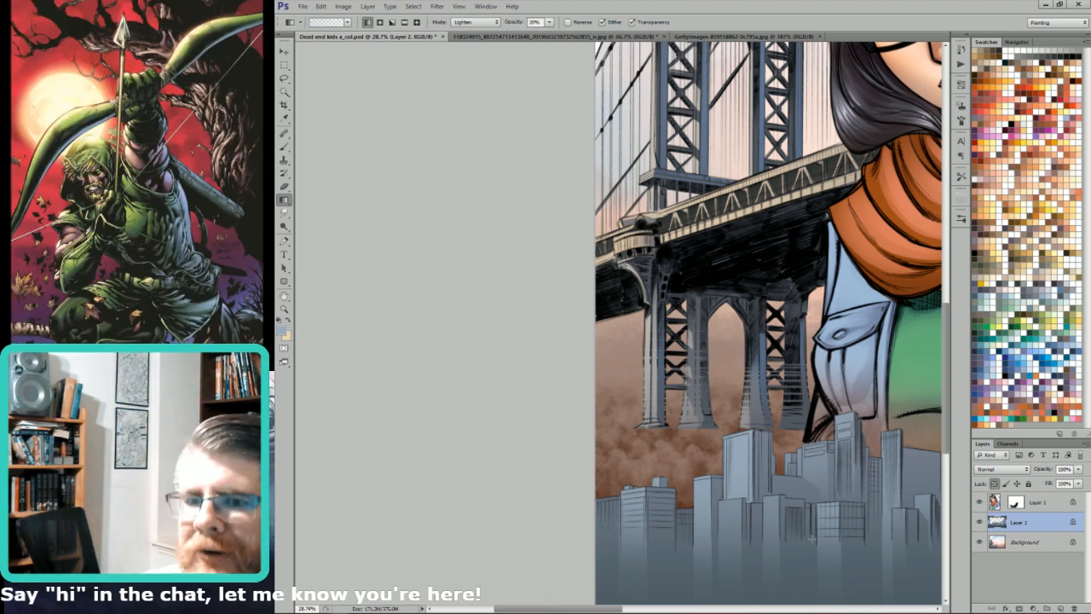
Step: Lasso the building at the skyline's far-left edge and apply the Lighten-mode gradient at 20% opacity
key(l)
mouse_move(702, 476)
mouse_down()
mouse_move(782, 445)
mouse_move(804, 385)
mouse_up()
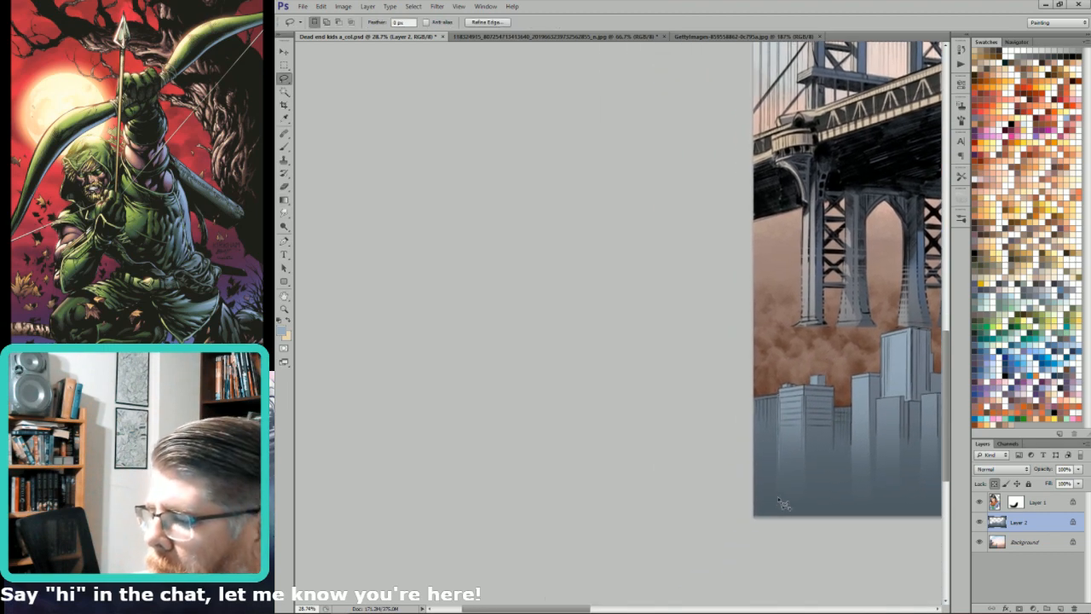
mouse_move(777, 507)
mouse_down()
mouse_move(729, 438)
mouse_move(784, 394)
mouse_up()
key(g)
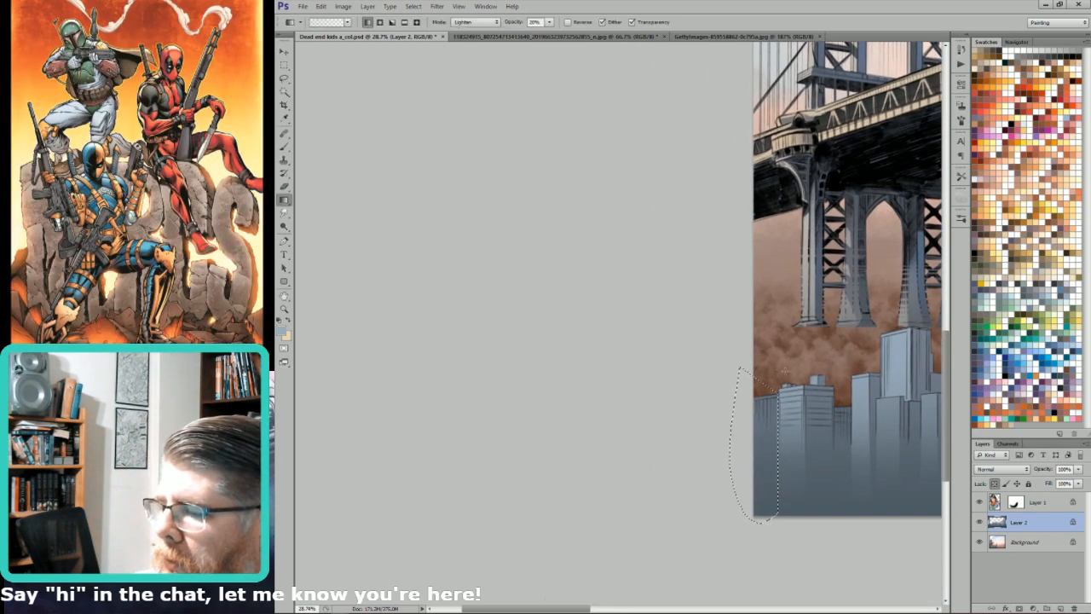
drag(785, 494, 789, 520)
key(ctrl+d)
Step: Examine the rendered skyline from the gridded building across to the KINCAID building
drag(869, 503, 730, 508)
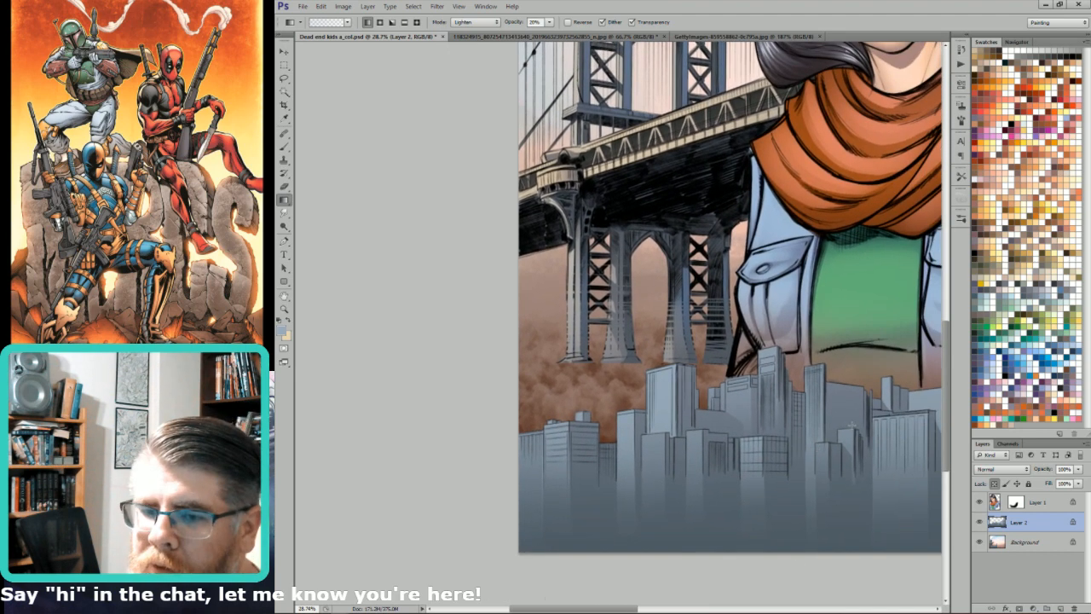
key(l)
drag(860, 466, 833, 478)
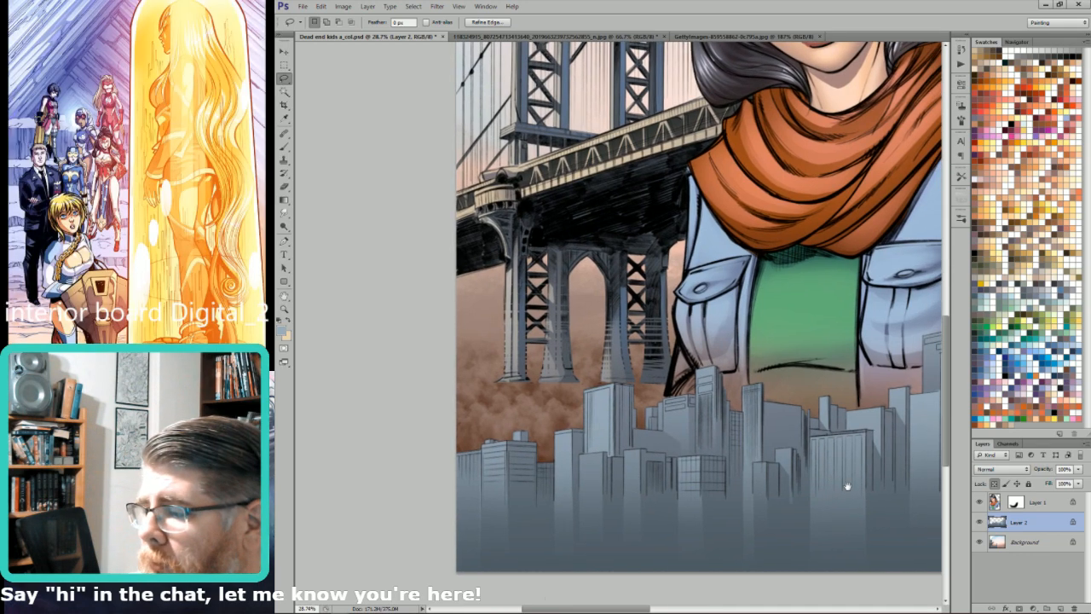
drag(892, 484, 878, 510)
drag(910, 477, 872, 489)
key(ctrl+d)
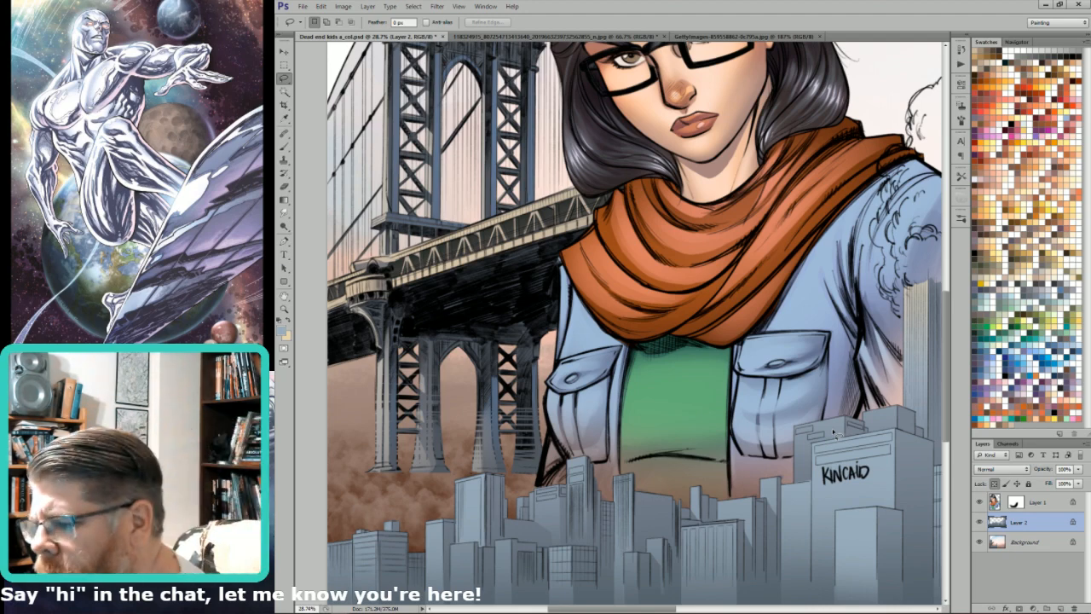
drag(913, 591, 895, 514)
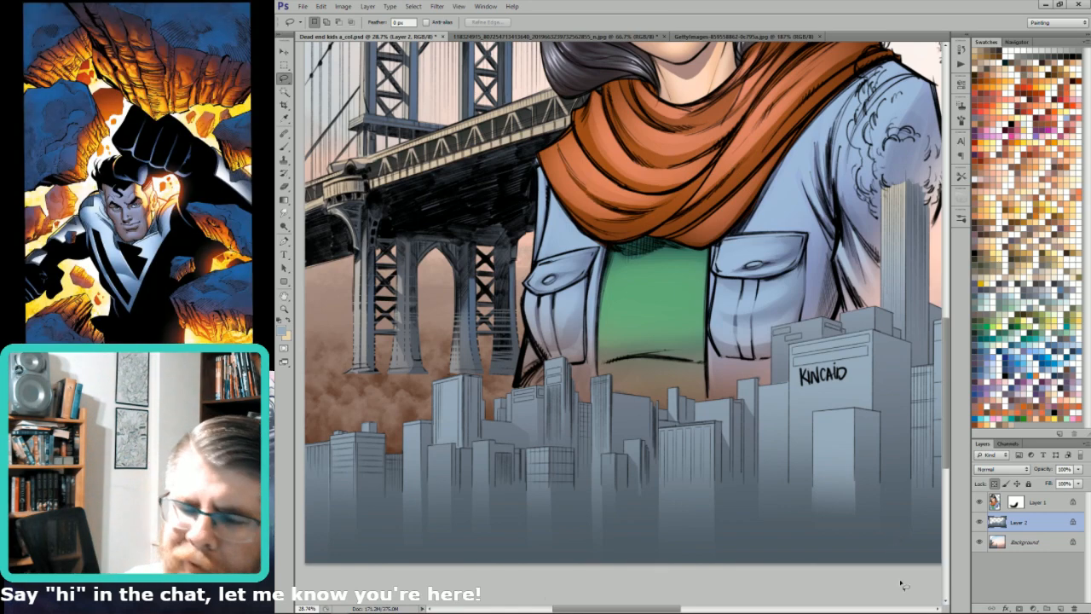
drag(914, 516, 891, 541)
drag(792, 541, 909, 536)
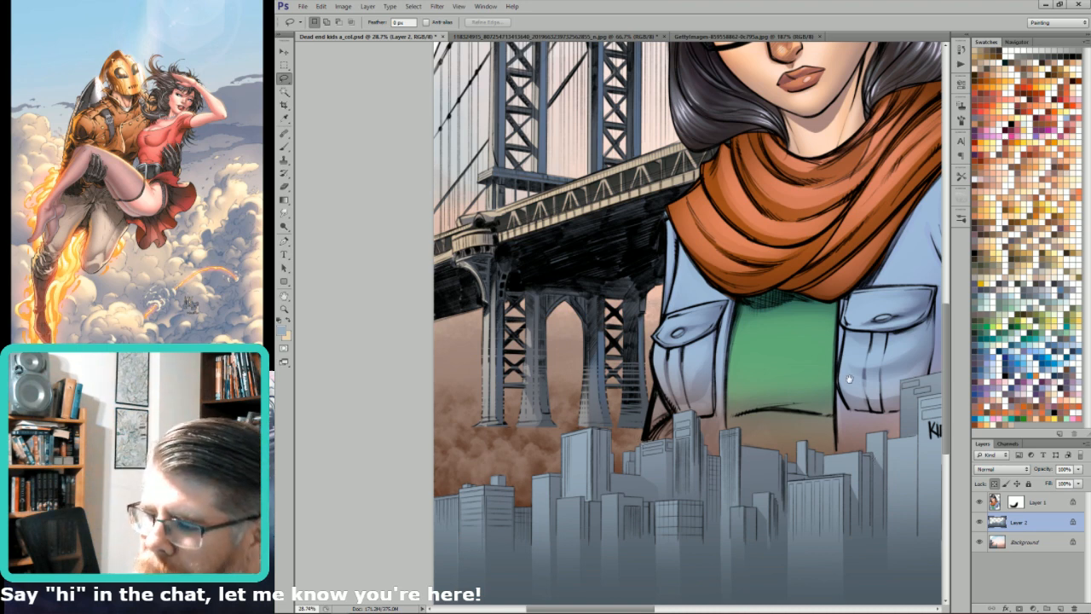
scroll(843, 379, right, 3)
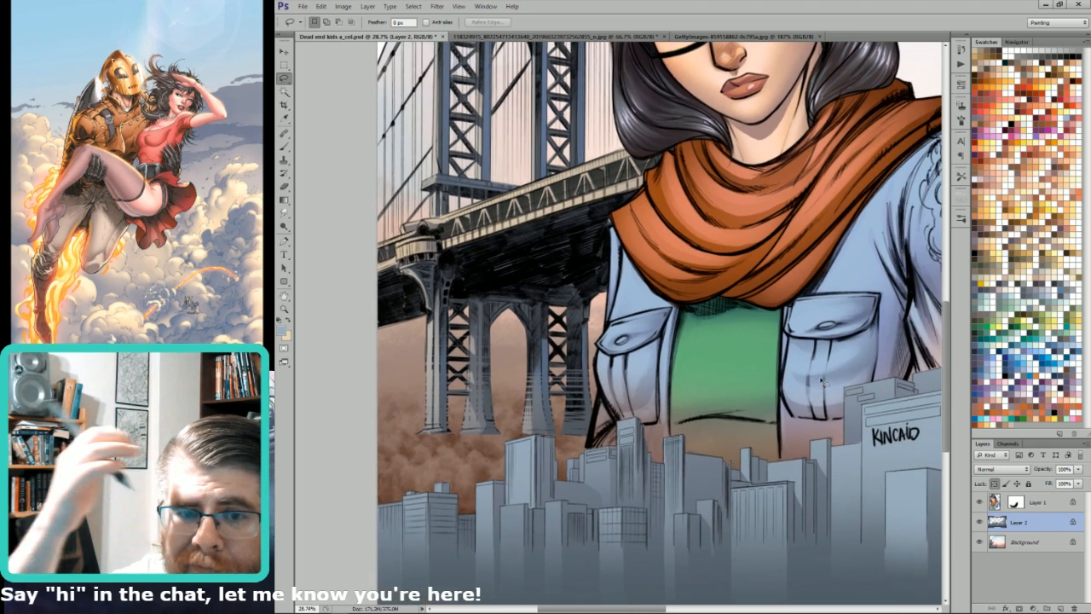
drag(903, 512, 849, 538)
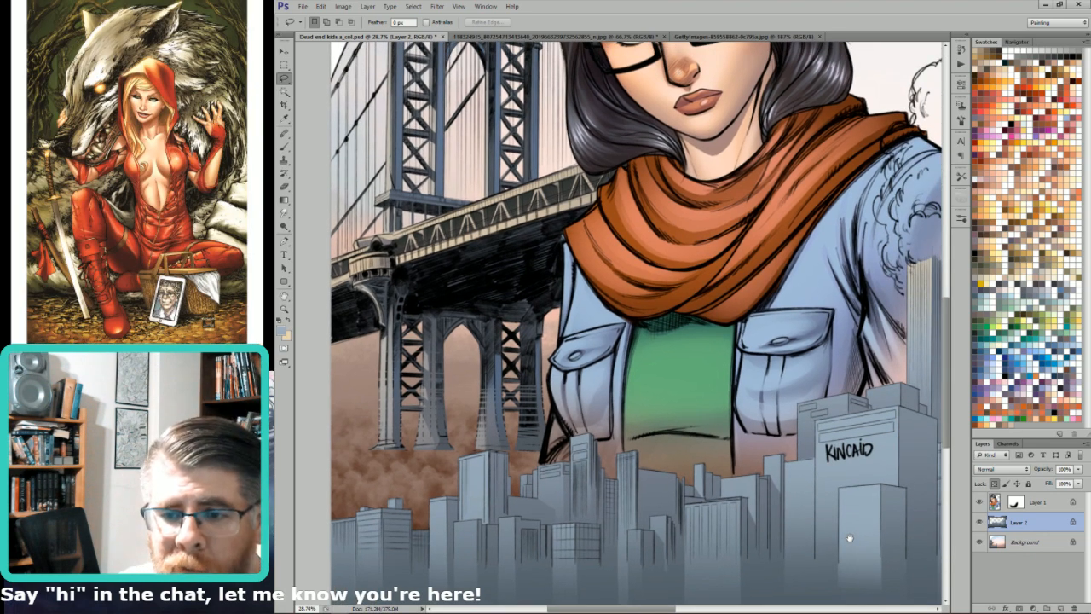
scroll(849, 538, right, 3)
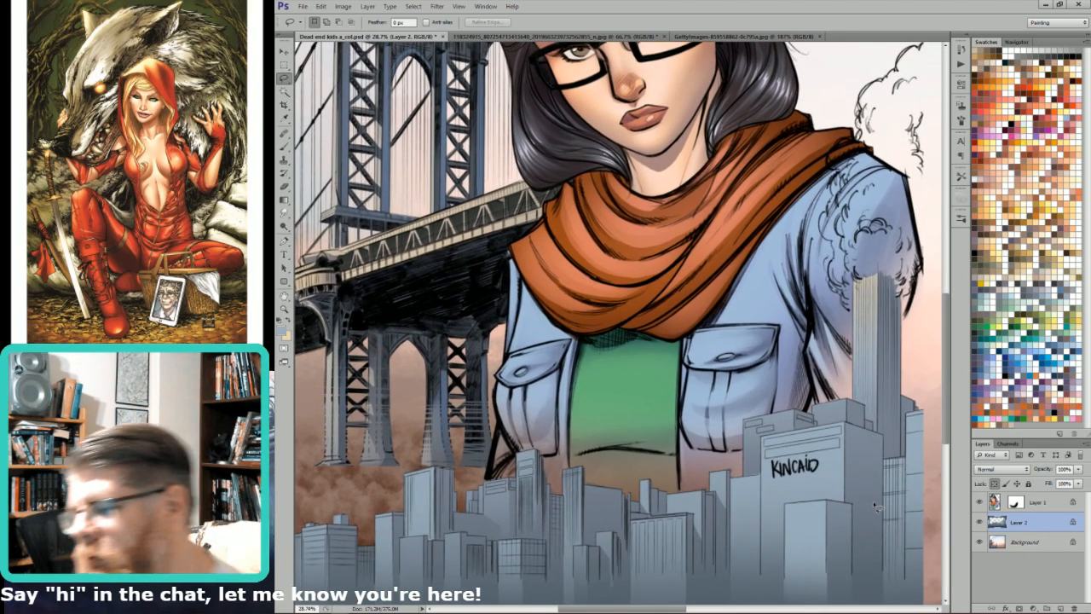
Step: Shift the skyline layer's midtones toward teal blue with Color Balance levels of -42, +6 and +17
scroll(875, 506, down, 3)
scroll(875, 506, down, 3)
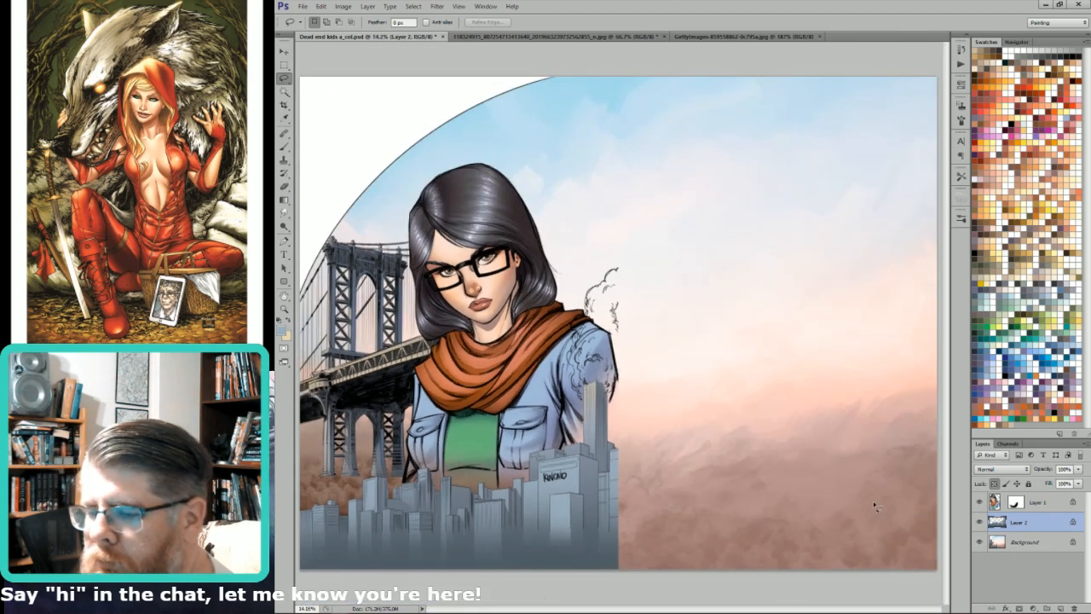
key(ctrl+b)
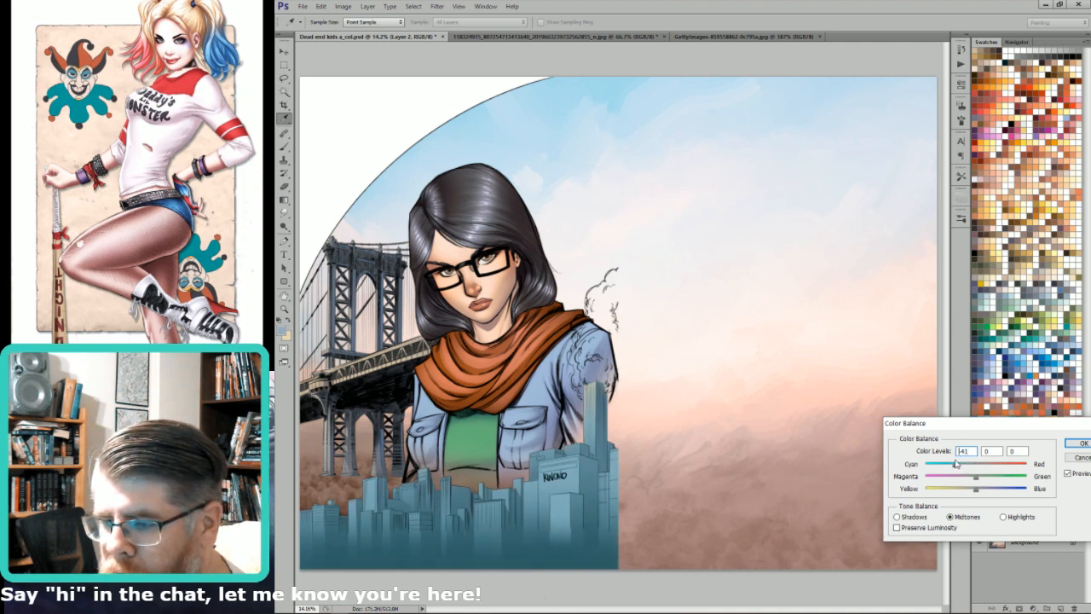
click(985, 489)
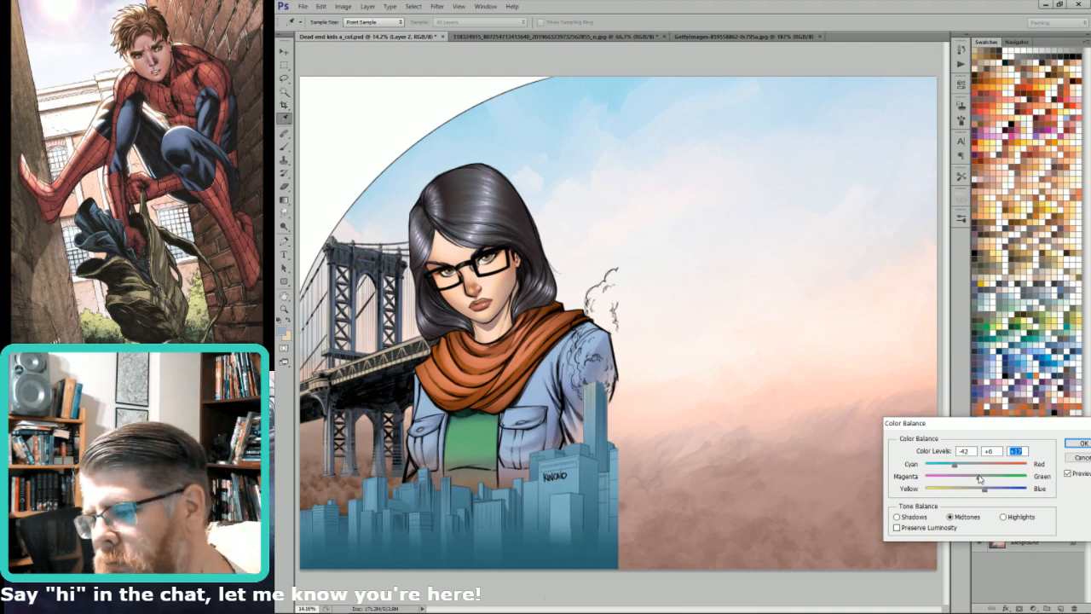
key(Return)
key(l)
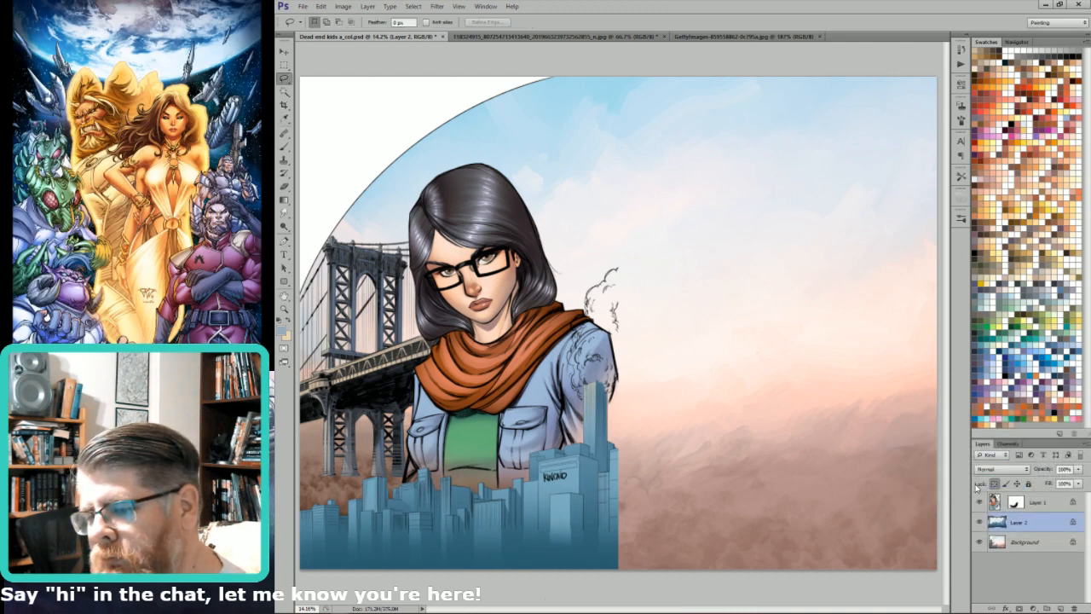
Step: Deepen the skyline layer's shadows by raising the Levels black input, and slightly lower its saturation with Hue/Saturation
key(ctrl+l)
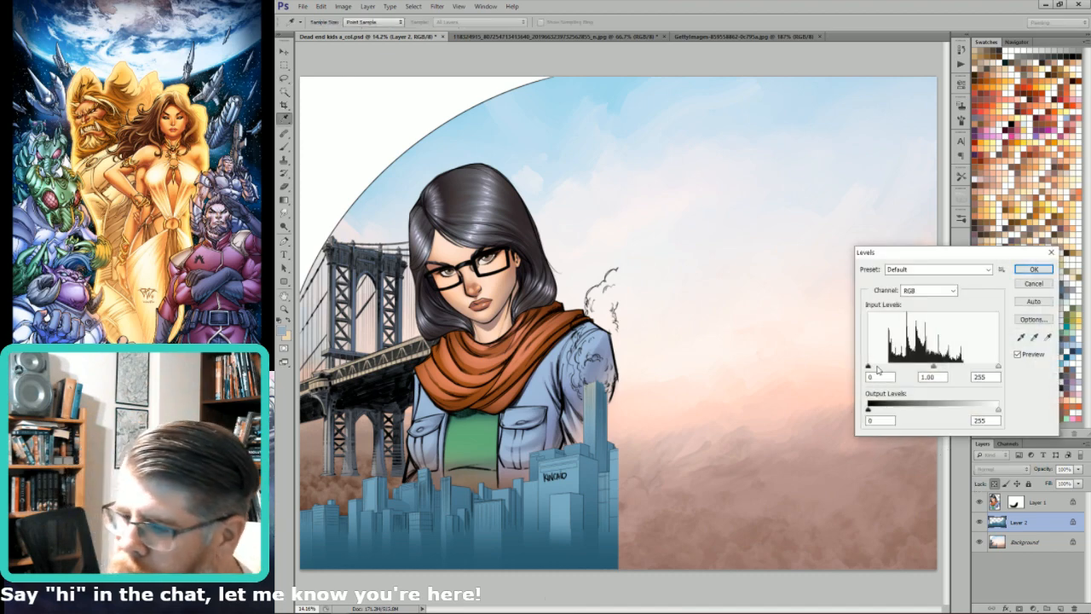
drag(869, 366, 878, 366)
key(Return)
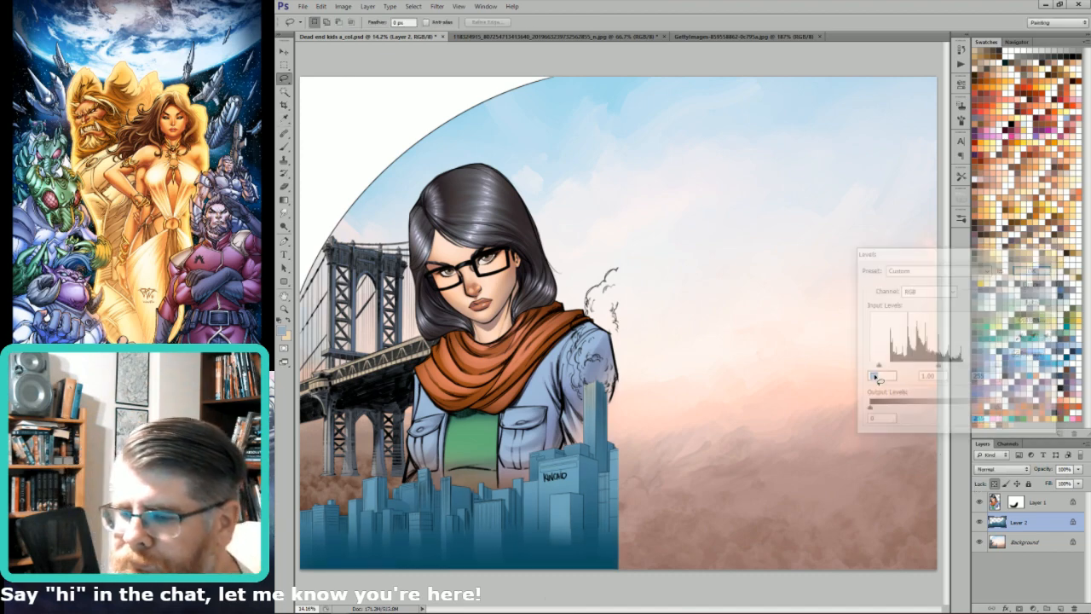
key(ctrl+u)
drag(925, 468, 918, 467)
key(Return)
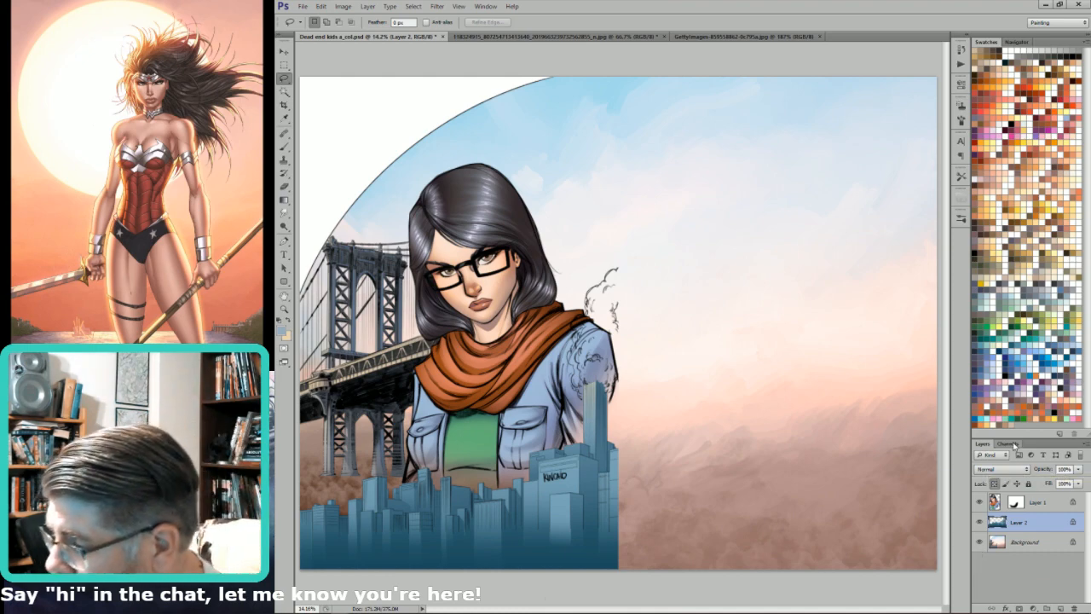
Step: Load the Alpha 1 line art as an inverted selection and fill it with black on a new layer above Layer 1
click(1010, 444)
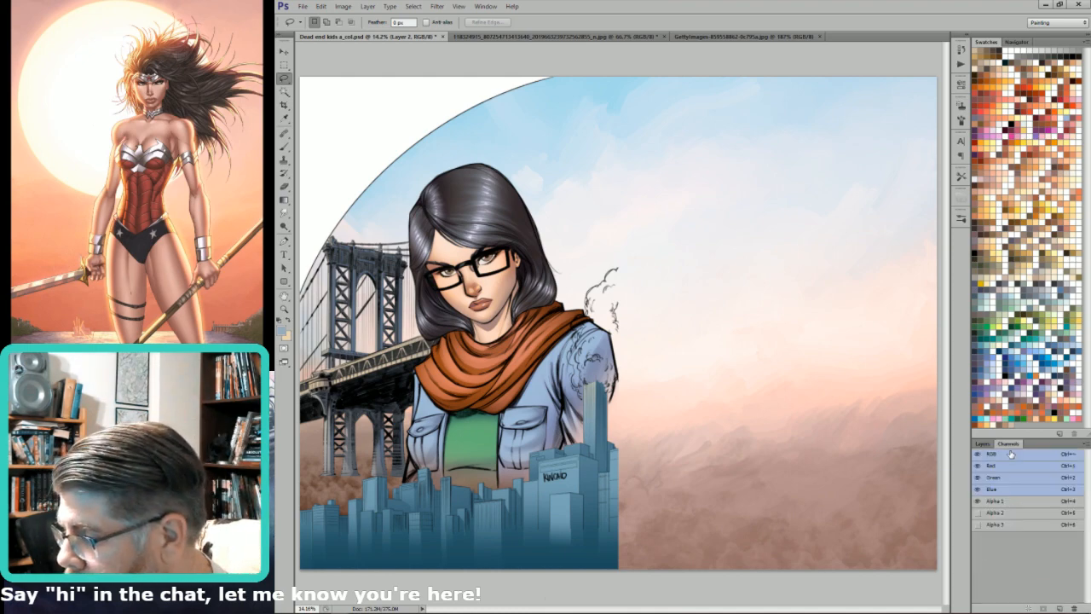
ctrl+click(994, 504)
click(982, 443)
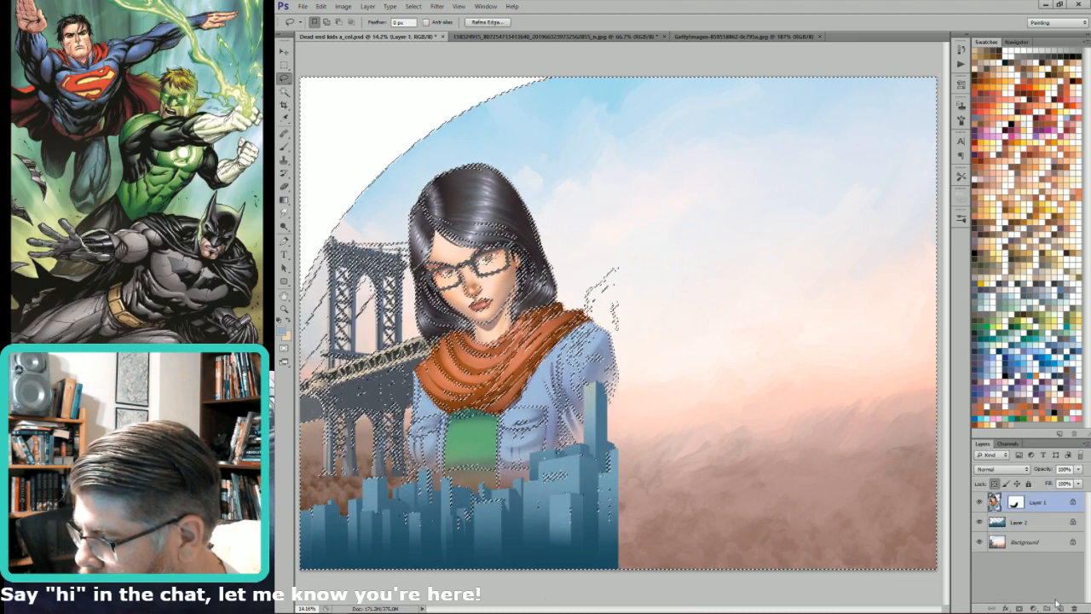
click(1059, 607)
key(ctrl+shift+i)
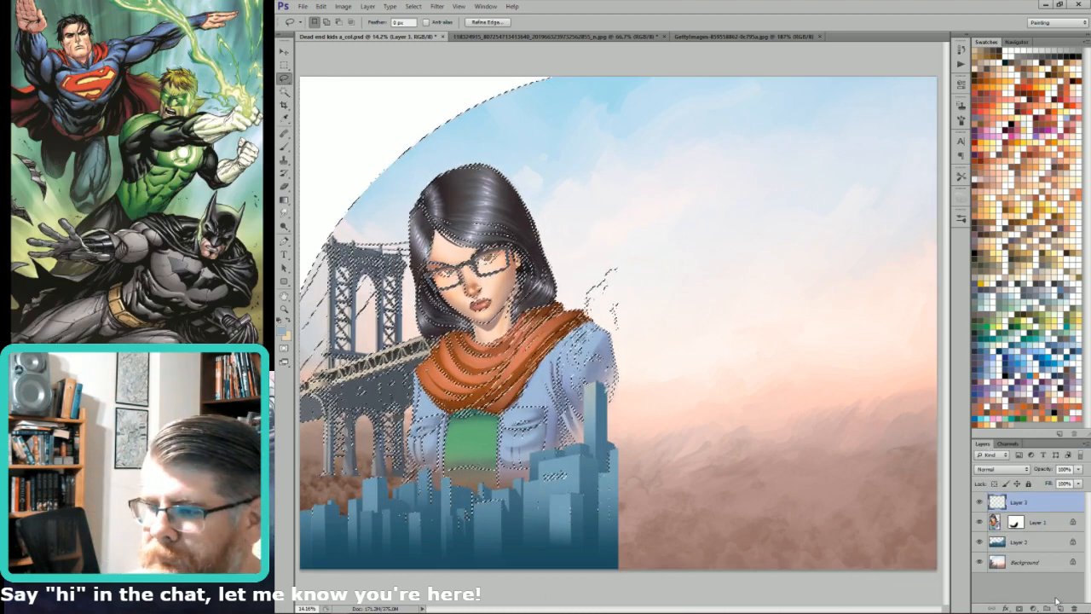
key(ctrl+h)
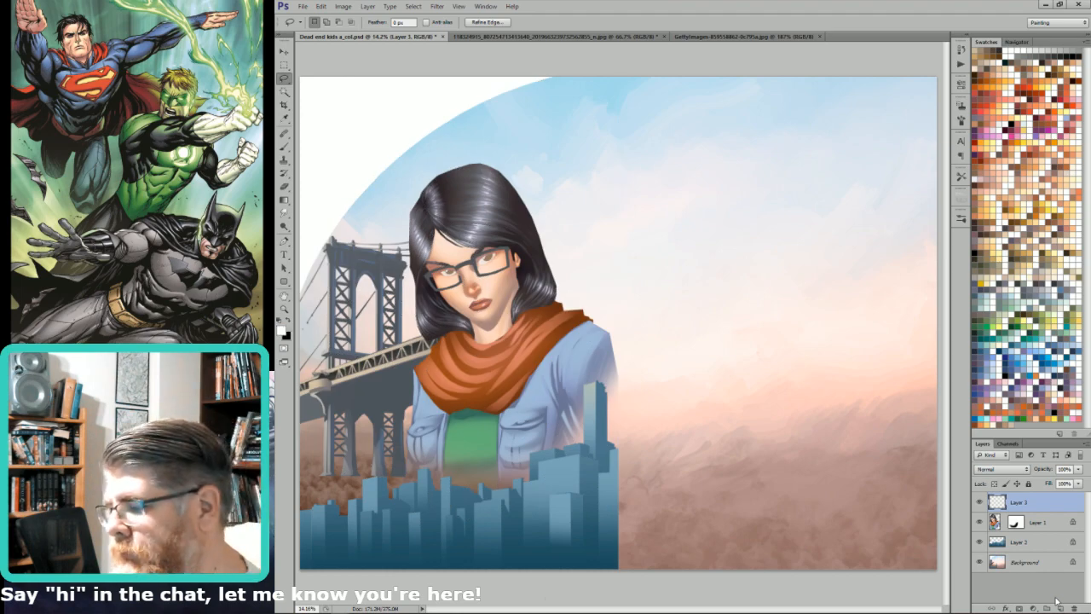
key(ctrl+v)
key(ctrl+d)
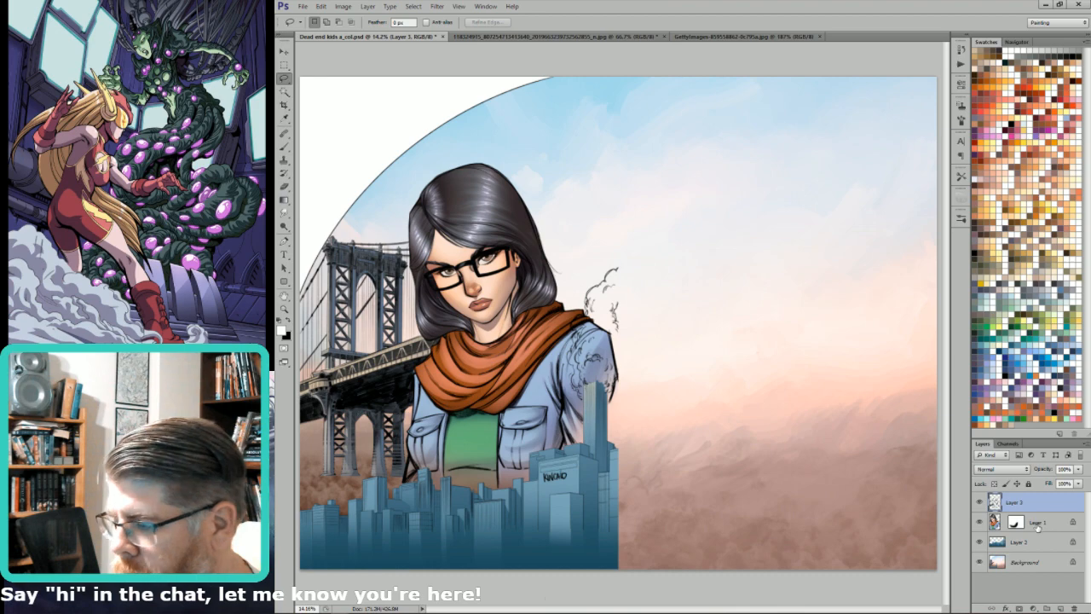
Step: Select the white areas of the Alpha 1 line art with the Magic Wand and subtract the skyline using the Alpha 2 flats
key(ctrl+6)
key(w)
click(346, 492)
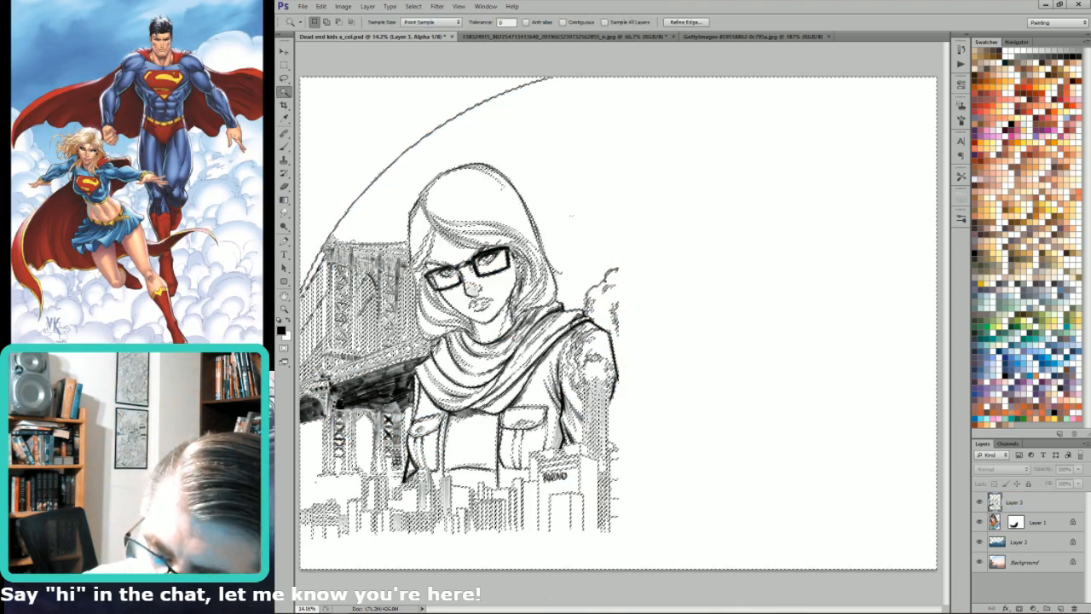
key(ctrl+7)
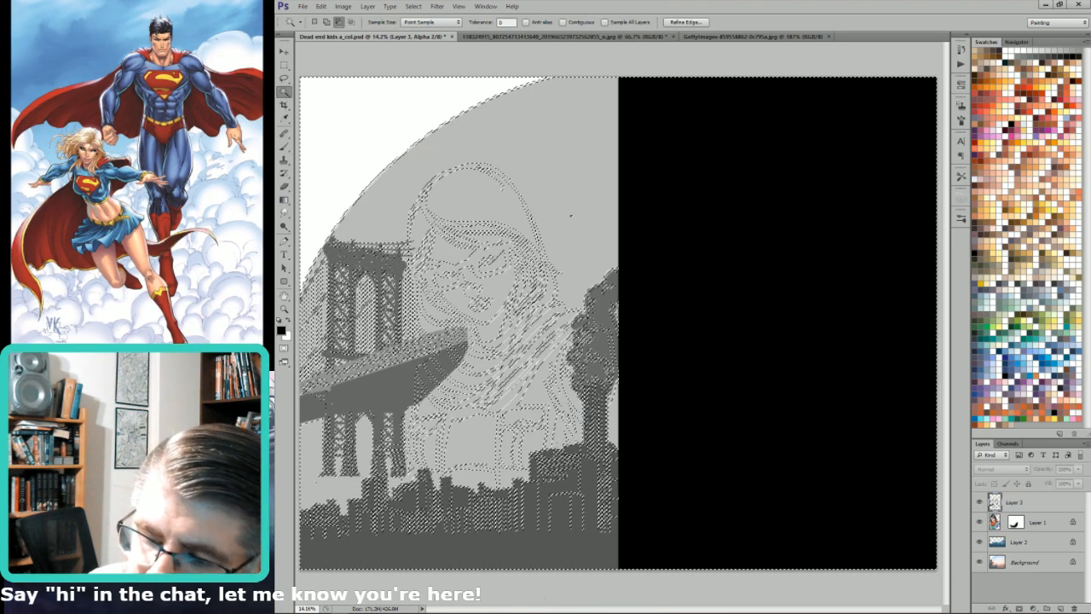
key(ctrl+2)
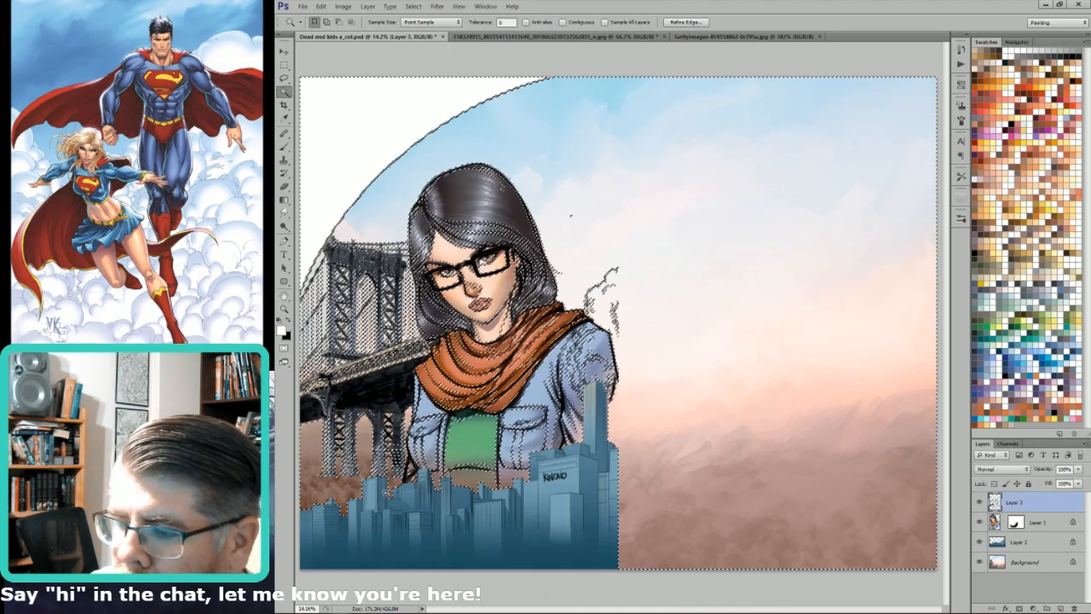
Step: Lasso the bridge's line work into the selection, from the towers and deck down to the piers above the skyline
scroll(385, 493, up, 5)
drag(385, 493, 809, 471)
key(l)
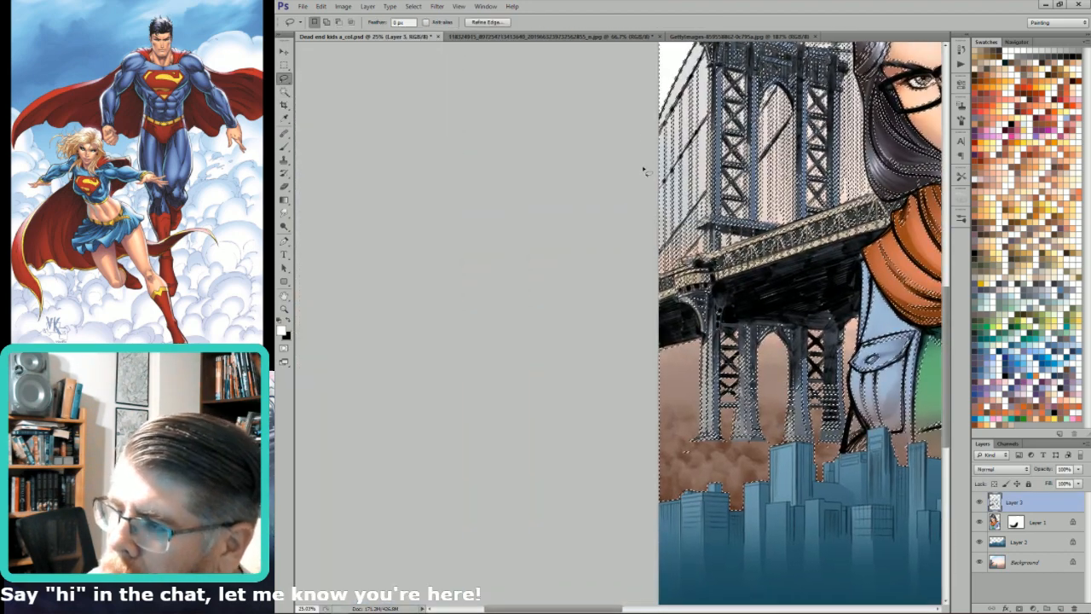
mouse_move(603, 284)
mouse_down()
mouse_move(746, 464)
mouse_move(809, 447)
mouse_move(822, 456)
mouse_move(853, 86)
mouse_up()
mouse_move(782, 291)
mouse_down()
mouse_move(667, 305)
mouse_move(658, 369)
mouse_move(599, 417)
mouse_move(622, 478)
mouse_move(679, 472)
mouse_move(672, 433)
mouse_move(715, 429)
mouse_up()
drag(773, 153, 807, 213)
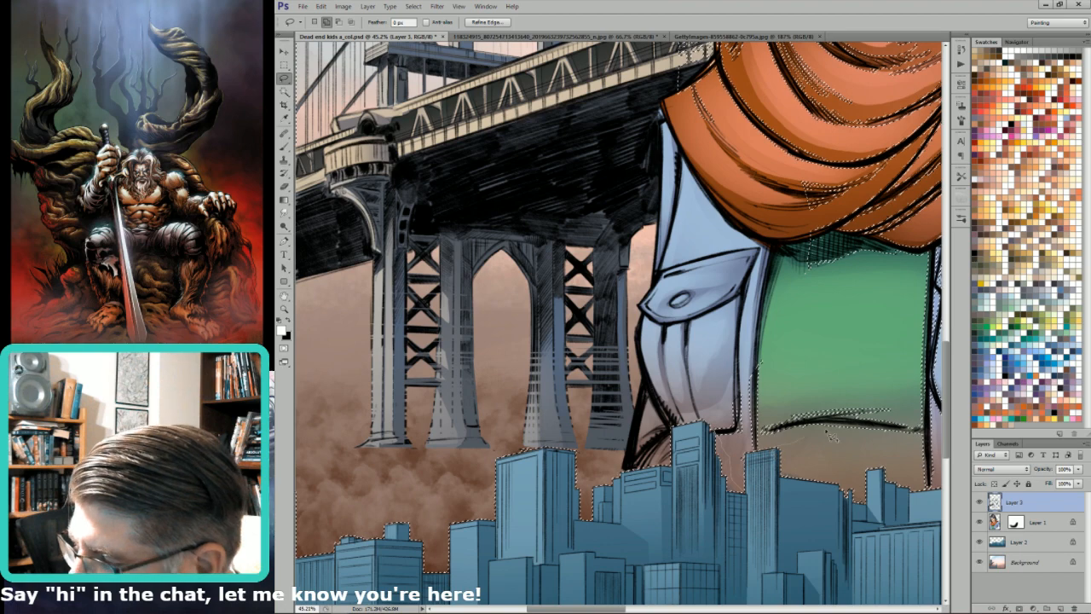
Step: Lasso the woman's jacket and green shirt lines into the selection, staying above the building tops
drag(882, 438, 897, 445)
key(ctrl+d)
drag(910, 324, 675, 306)
drag(665, 397, 690, 473)
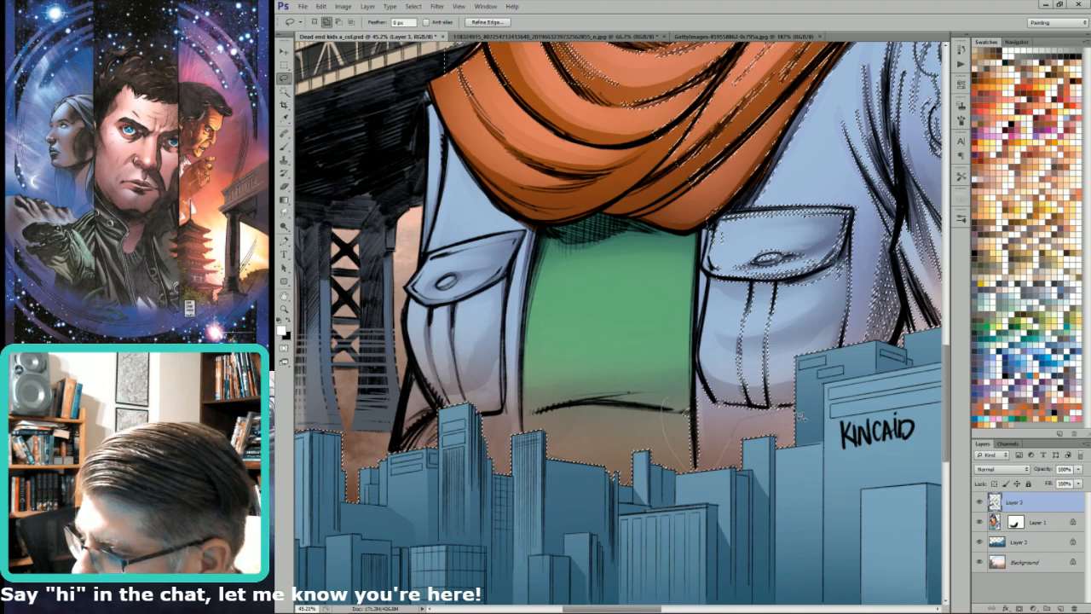
drag(859, 309, 633, 319)
mouse_move(784, 315)
mouse_down()
mouse_move(578, 462)
mouse_move(528, 528)
mouse_up()
drag(552, 373, 741, 376)
drag(554, 361, 679, 381)
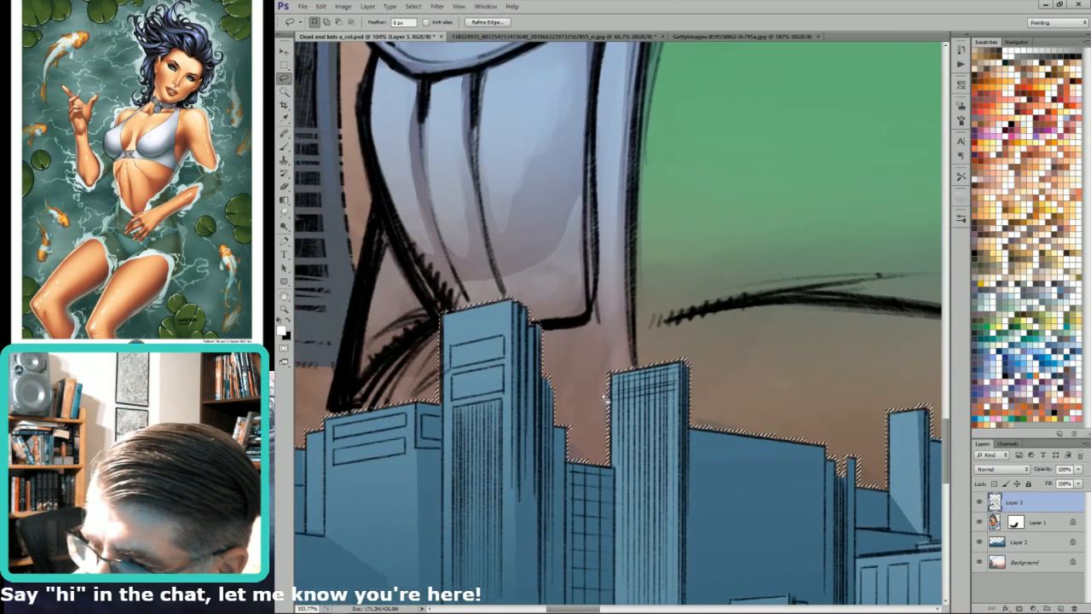
Step: In the Alpha 1 channel, trace the central buildings' rooflines with straight lasso segments to clean the selection edge along them
key(ctrl+6)
alt+click(568, 426)
alt+click(567, 461)
alt+click(613, 467)
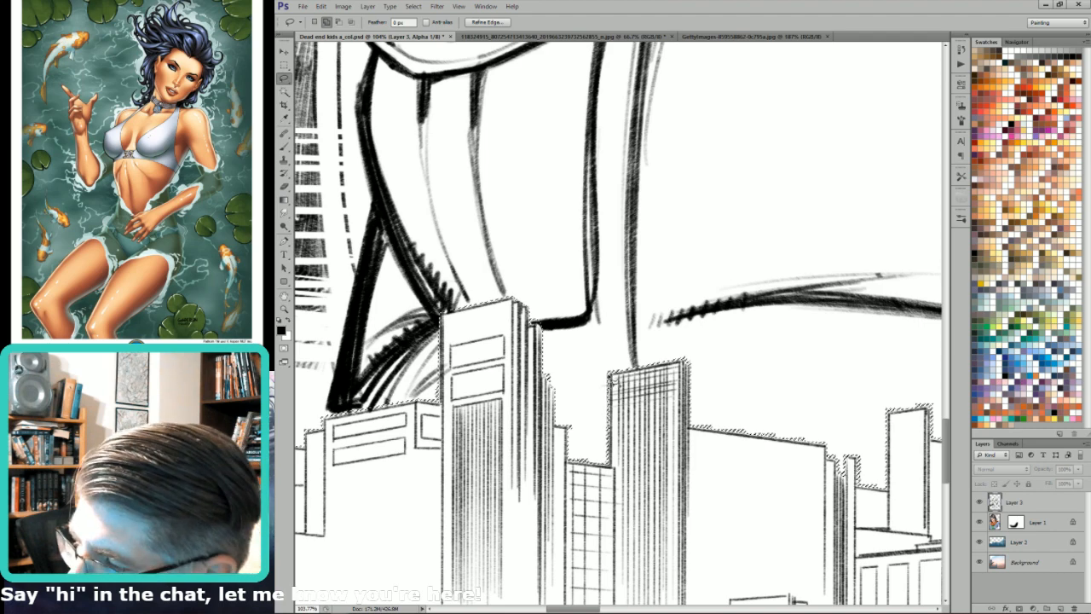
alt+click(609, 372)
alt+click(689, 363)
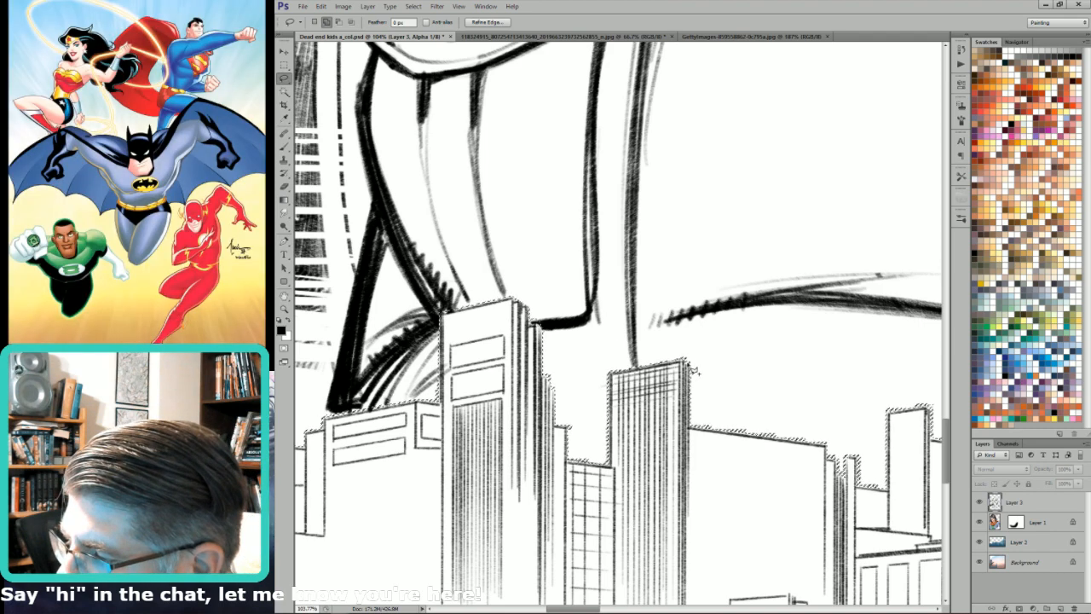
alt+click(688, 428)
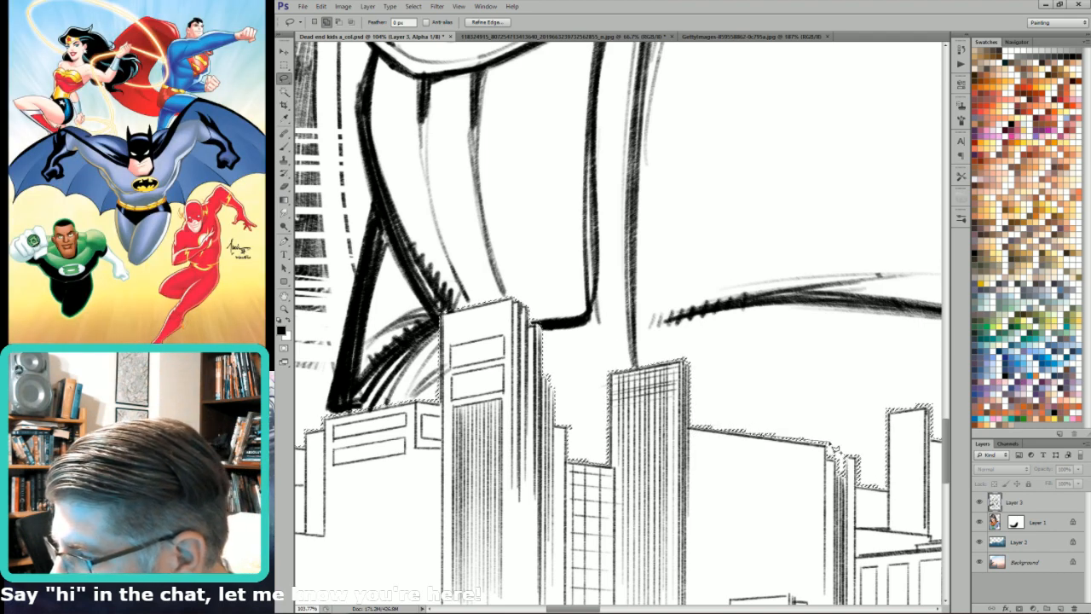
alt+click(826, 446)
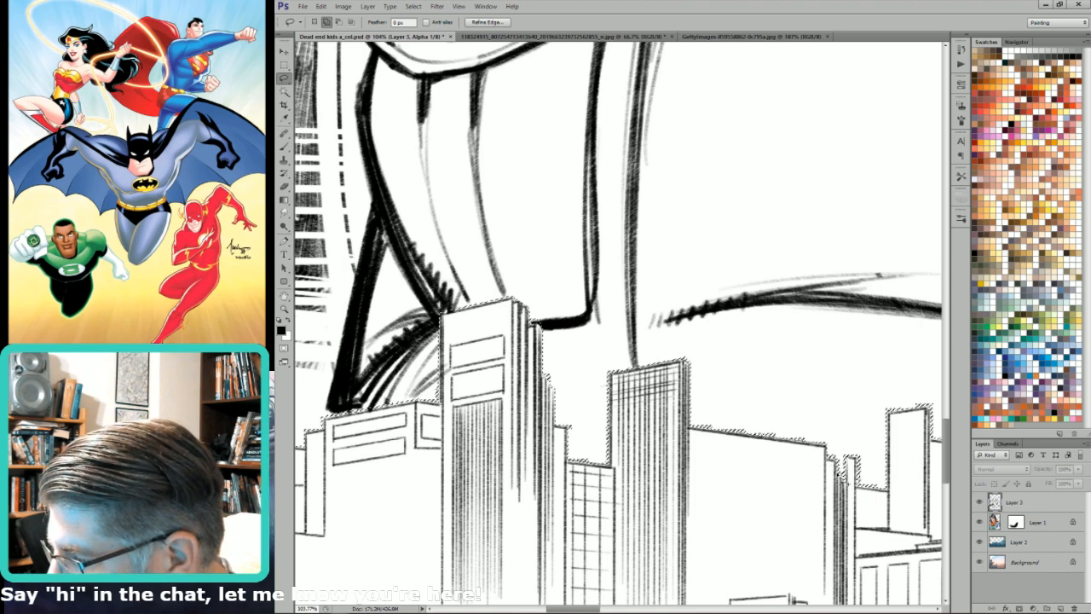
alt+click(857, 487)
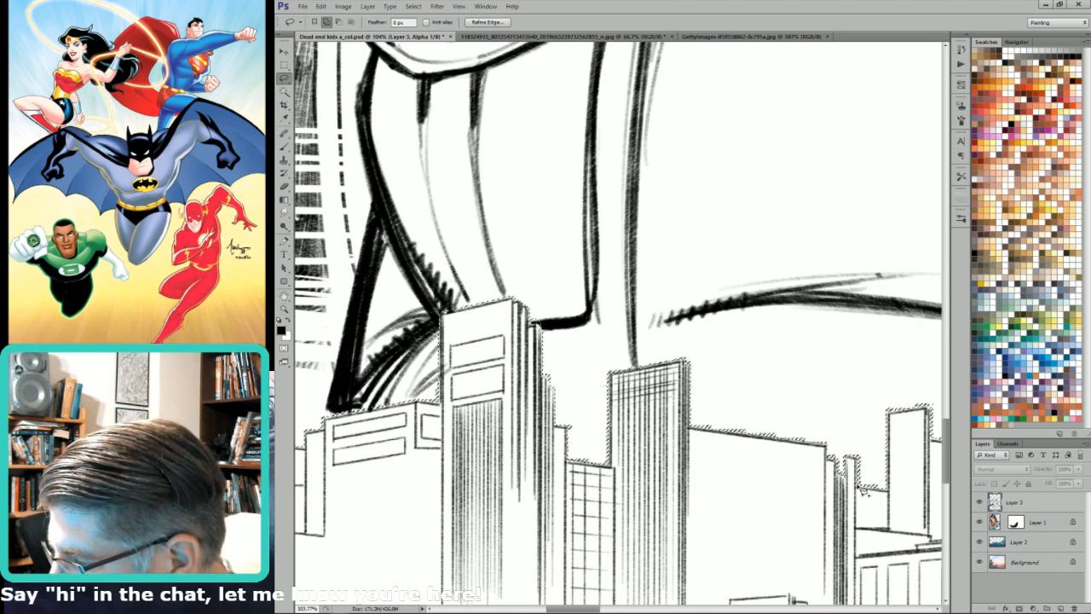
alt+click(888, 490)
alt+click(889, 412)
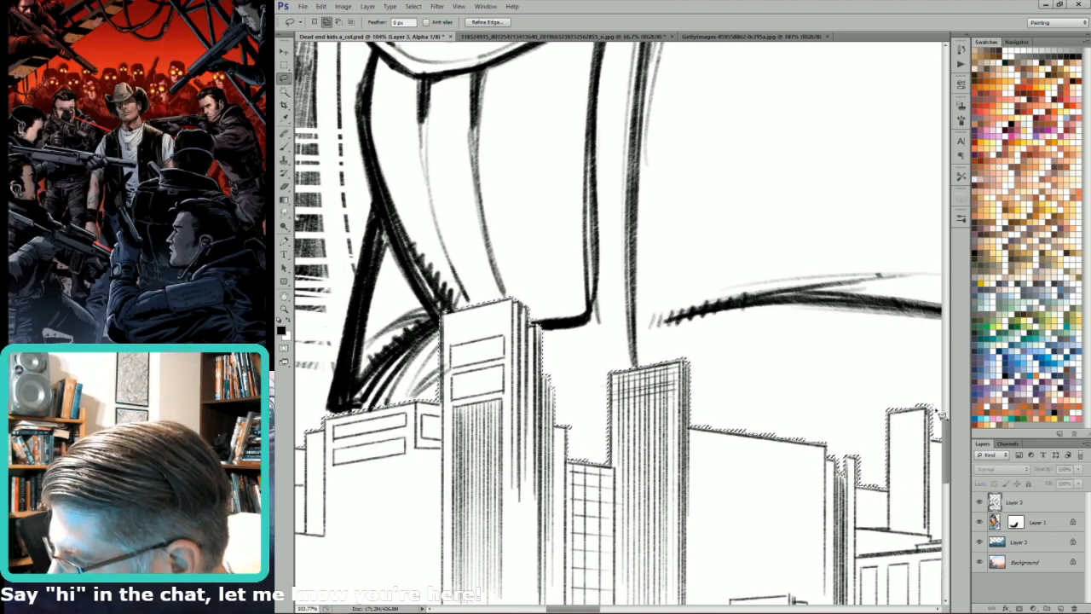
Step: Extend the lasso clean-up to the stepped side of the tall building beside the jacket's lower edge
mouse_move(930, 408)
mouse_down()
mouse_move(806, 178)
mouse_move(544, 172)
mouse_up()
drag(655, 276, 875, 286)
mouse_move(822, 450)
mouse_down()
mouse_move(837, 482)
mouse_move(791, 474)
mouse_move(791, 438)
mouse_up()
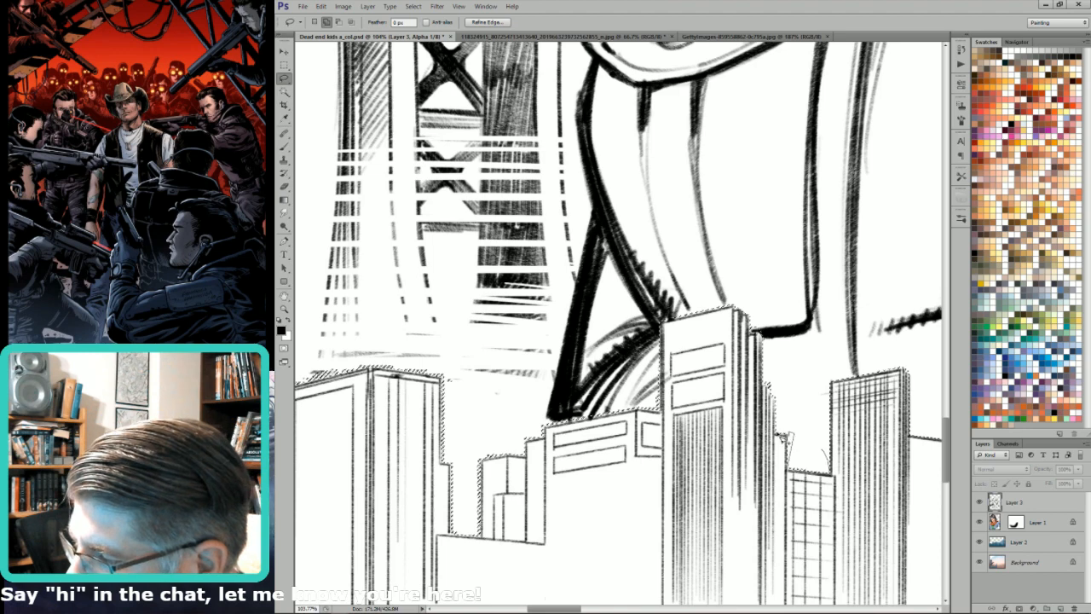
drag(774, 396, 771, 395)
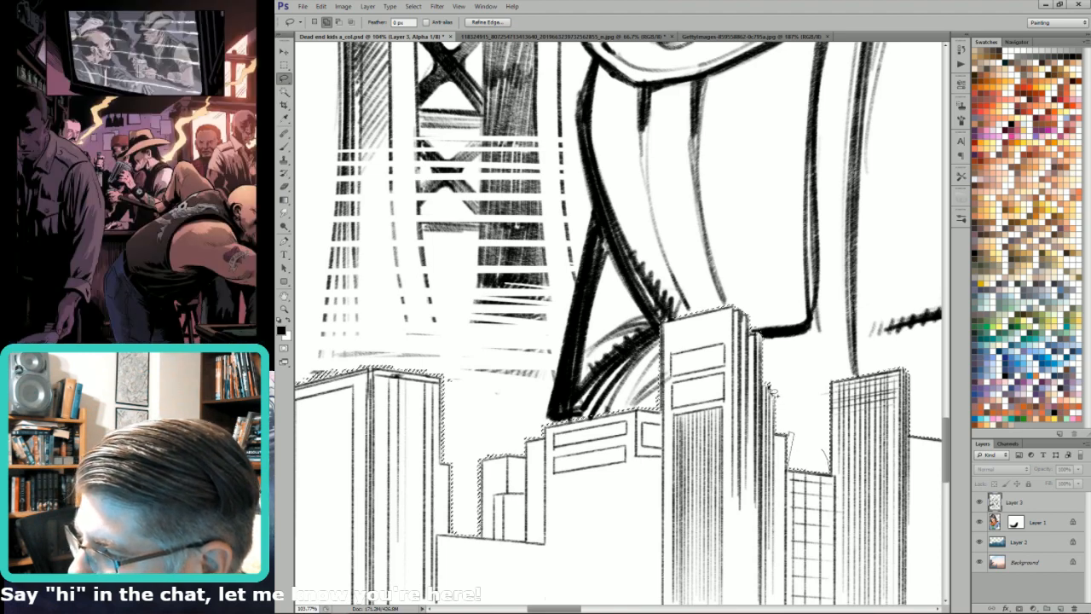
Step: Tidy the selection edge along the rooftops beneath the bridge piers with the Lasso
mouse_move(766, 342)
mouse_down()
mouse_move(748, 308)
mouse_move(755, 317)
mouse_move(745, 308)
mouse_move(659, 322)
mouse_move(823, 174)
mouse_up()
drag(680, 297, 768, 279)
mouse_move(755, 389)
mouse_down()
mouse_move(634, 411)
mouse_move(639, 426)
mouse_move(622, 430)
mouse_move(620, 446)
mouse_move(575, 453)
mouse_move(576, 444)
mouse_move(578, 522)
mouse_move(545, 519)
mouse_move(534, 364)
mouse_move(581, 224)
mouse_move(832, 83)
mouse_up()
mouse_move(660, 314)
mouse_down()
mouse_move(716, 326)
mouse_move(912, 300)
mouse_up()
mouse_move(767, 220)
mouse_down()
mouse_move(805, 271)
mouse_move(786, 332)
mouse_move(797, 351)
mouse_move(629, 335)
mouse_move(606, 368)
mouse_move(602, 508)
mouse_move(518, 503)
mouse_move(498, 515)
mouse_move(596, 275)
mouse_up()
mouse_move(581, 394)
mouse_down()
mouse_move(817, 180)
mouse_move(865, 156)
mouse_up()
mouse_move(774, 244)
mouse_down()
mouse_move(855, 258)
mouse_move(783, 282)
mouse_move(785, 392)
mouse_move(724, 389)
mouse_move(727, 321)
mouse_move(682, 253)
mouse_move(694, 278)
mouse_move(641, 272)
mouse_move(634, 315)
mouse_move(546, 302)
mouse_move(410, 354)
mouse_move(421, 121)
mouse_move(467, 65)
mouse_move(526, 53)
mouse_up()
key(ctrl+0)
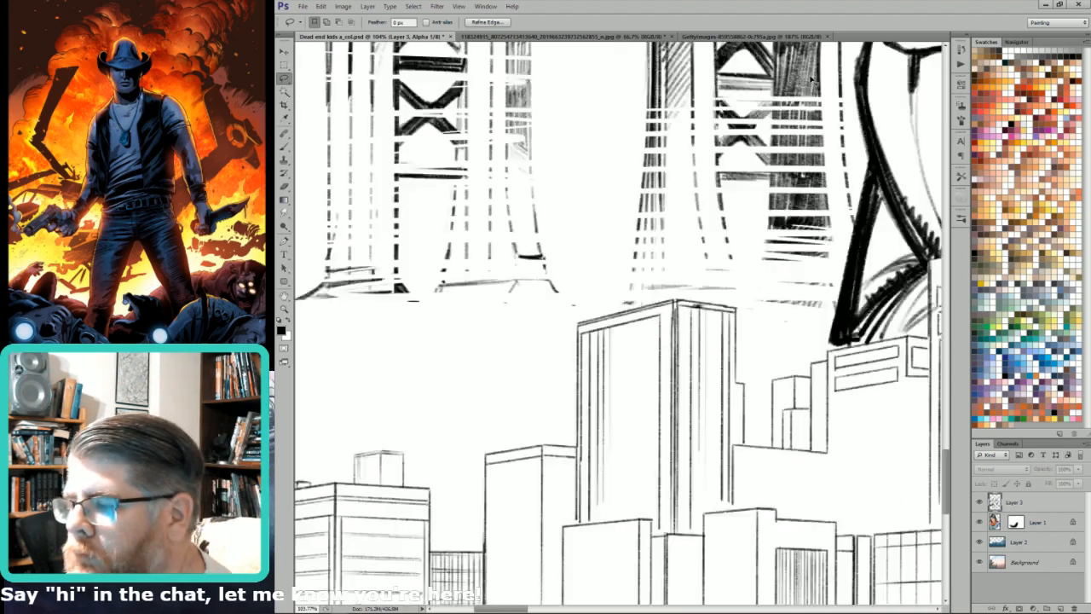
Step: Lasso the sleeve lines into the selection around the KINCAID building's roof and the tall smoking tower
scroll(526, 303, up, 6)
mouse_move(686, 313)
mouse_down()
mouse_move(653, 366)
mouse_move(682, 480)
mouse_move(669, 473)
mouse_move(705, 465)
mouse_move(731, 475)
mouse_move(772, 459)
mouse_move(775, 423)
mouse_move(730, 262)
mouse_up()
scroll(716, 371, up, 3)
mouse_move(647, 410)
mouse_down()
mouse_move(615, 454)
mouse_move(643, 493)
mouse_up()
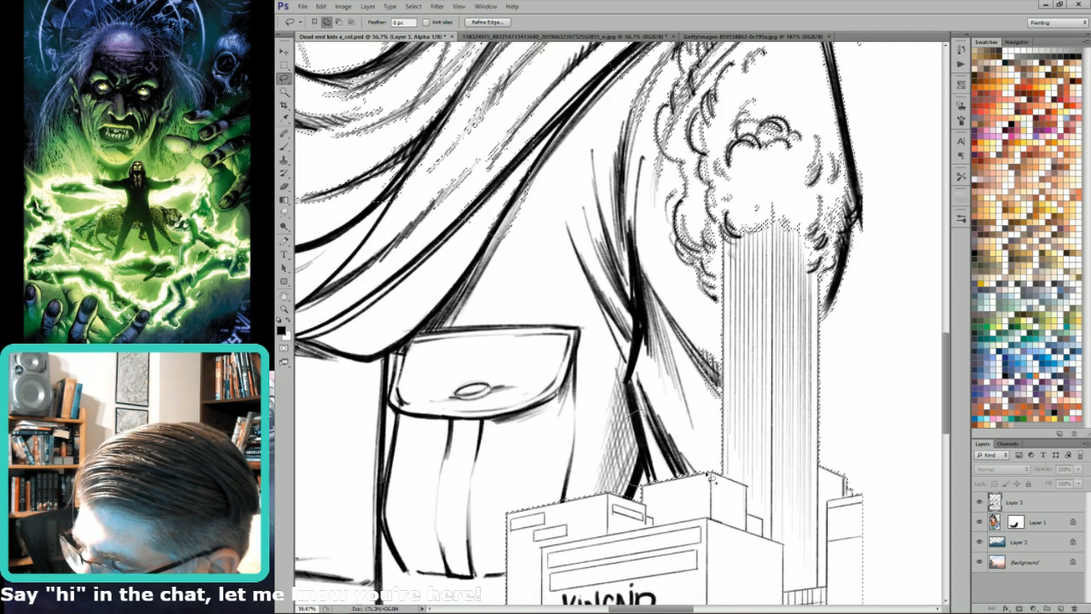
mouse_move(726, 408)
mouse_down()
mouse_move(730, 196)
mouse_move(725, 234)
mouse_move(632, 379)
mouse_move(640, 404)
mouse_up()
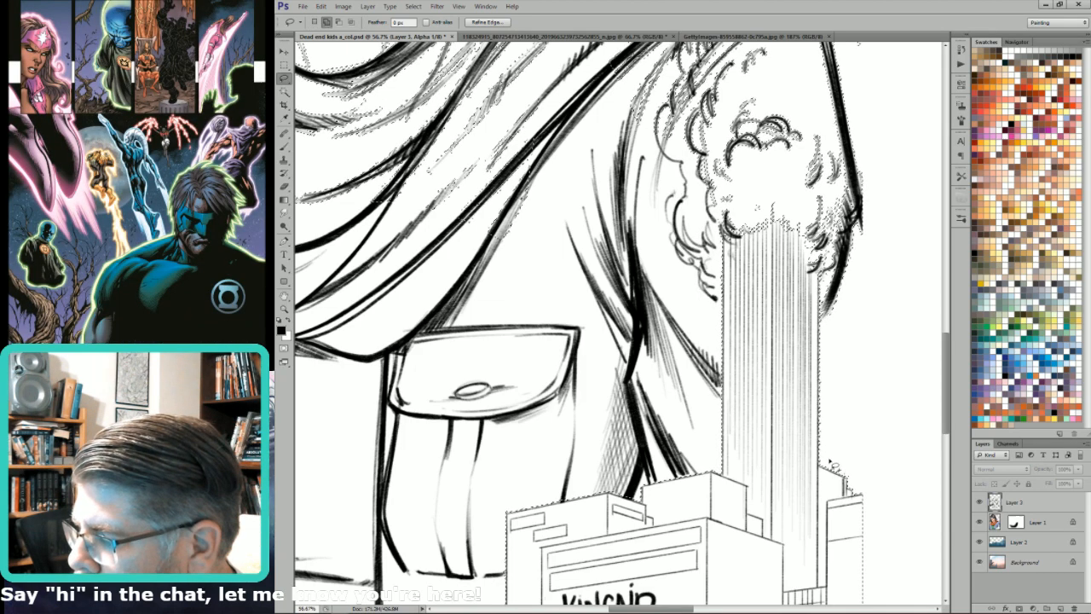
mouse_move(821, 350)
mouse_down()
mouse_move(820, 467)
mouse_move(848, 486)
mouse_move(872, 473)
mouse_move(835, 406)
mouse_move(823, 467)
mouse_move(855, 448)
mouse_up()
mouse_move(516, 465)
mouse_down()
mouse_move(515, 517)
mouse_move(647, 492)
mouse_up()
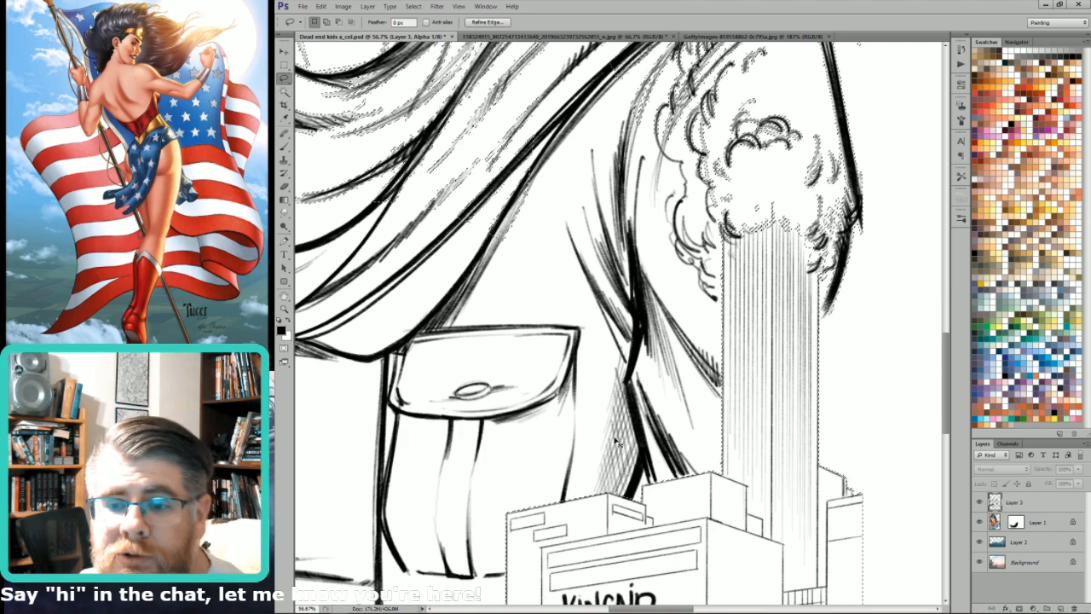
Step: Return to the full-colour view and add the stray speck in the sky and the curved border's line to the selection
key(ctrl+0)
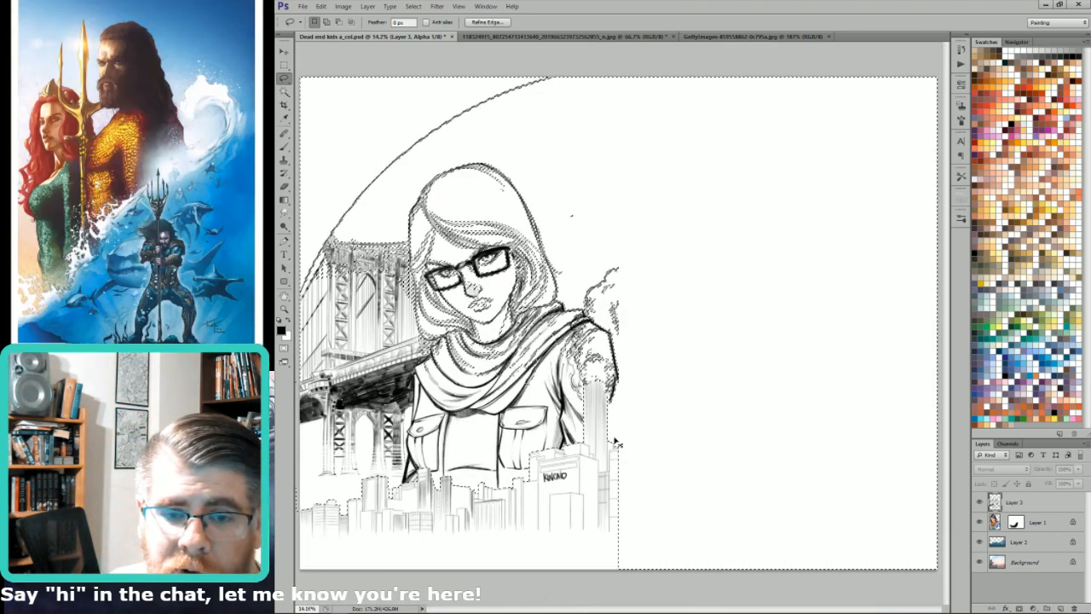
key(ctrl+2)
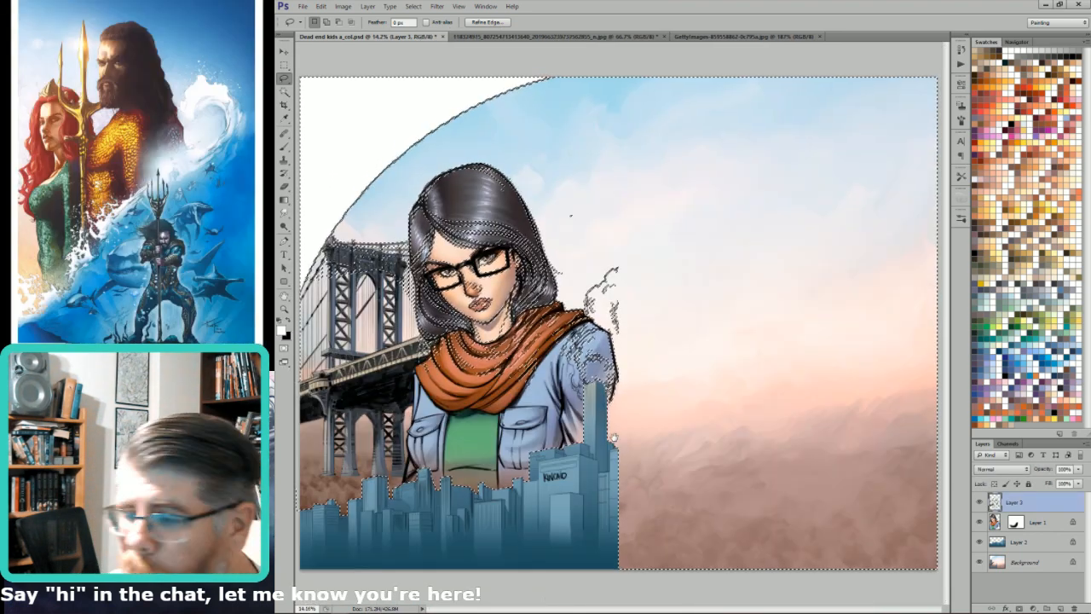
key(shift)
mouse_move(571, 215)
mouse_down()
mouse_move(364, 247)
mouse_move(569, 215)
mouse_up()
drag(373, 179, 314, 416)
Step: Check the bridge against the Alpha 2 flats and lasso its remaining tower-top and cable lines into the selection
mouse_move(607, 179)
mouse_down()
mouse_move(729, 246)
mouse_move(748, 238)
mouse_up()
key(ctrl+7)
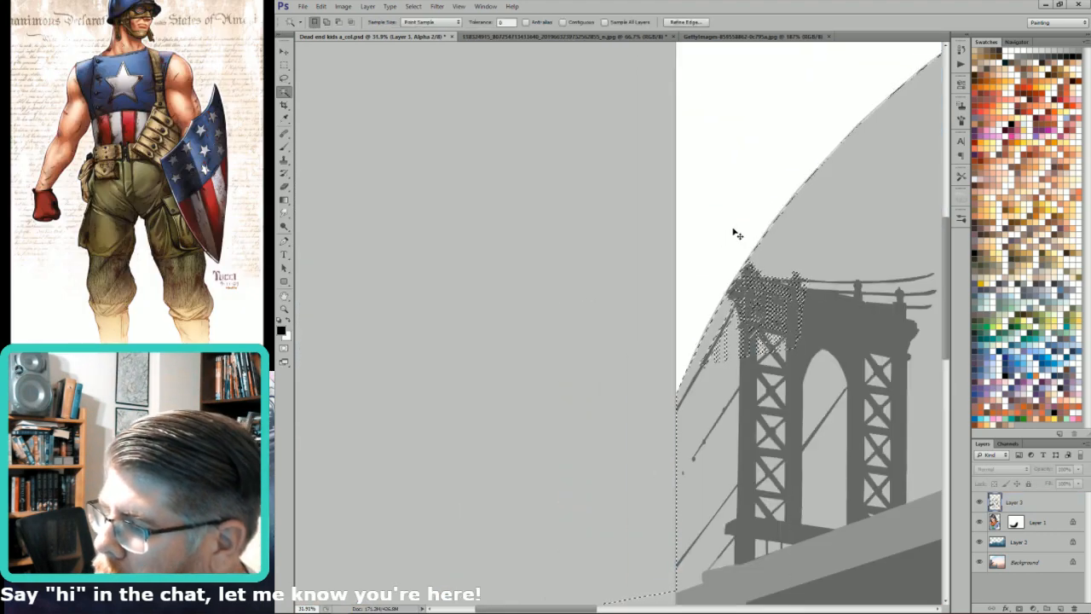
key(ctrl+2)
key(shift)
mouse_move(835, 241)
mouse_down()
mouse_move(770, 262)
mouse_move(750, 254)
mouse_up()
mouse_move(726, 300)
mouse_down()
mouse_move(687, 375)
mouse_move(673, 510)
mouse_up()
key(ctrl+0)
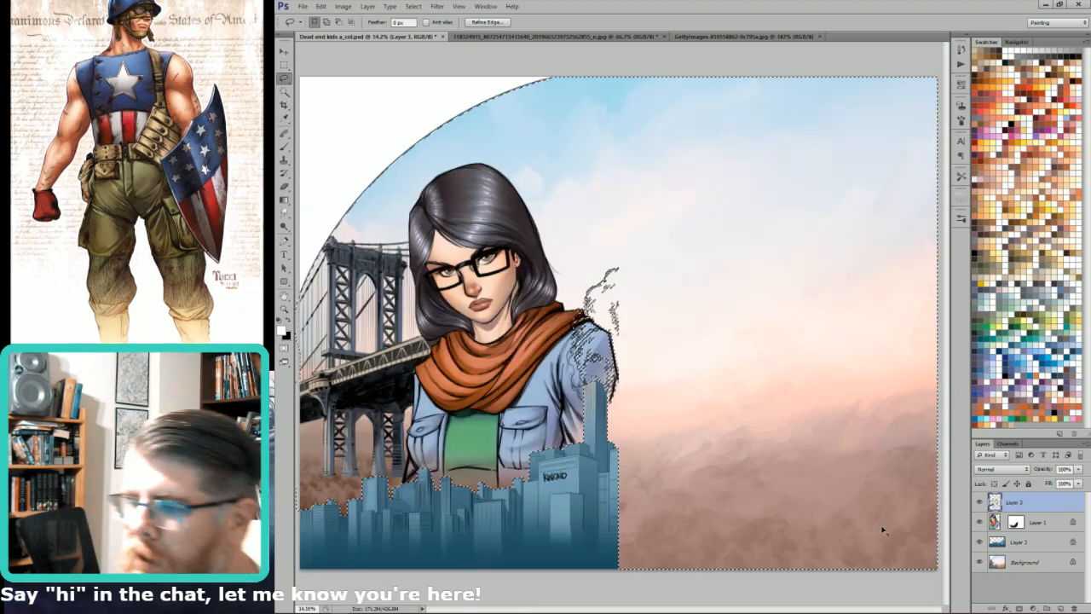
Step: Show the guides and lasso the shoulder outline beside the smoke cloud into the selection in the Alpha 1 channel
key(ctrl+semicolon)
key(ctrl+h)
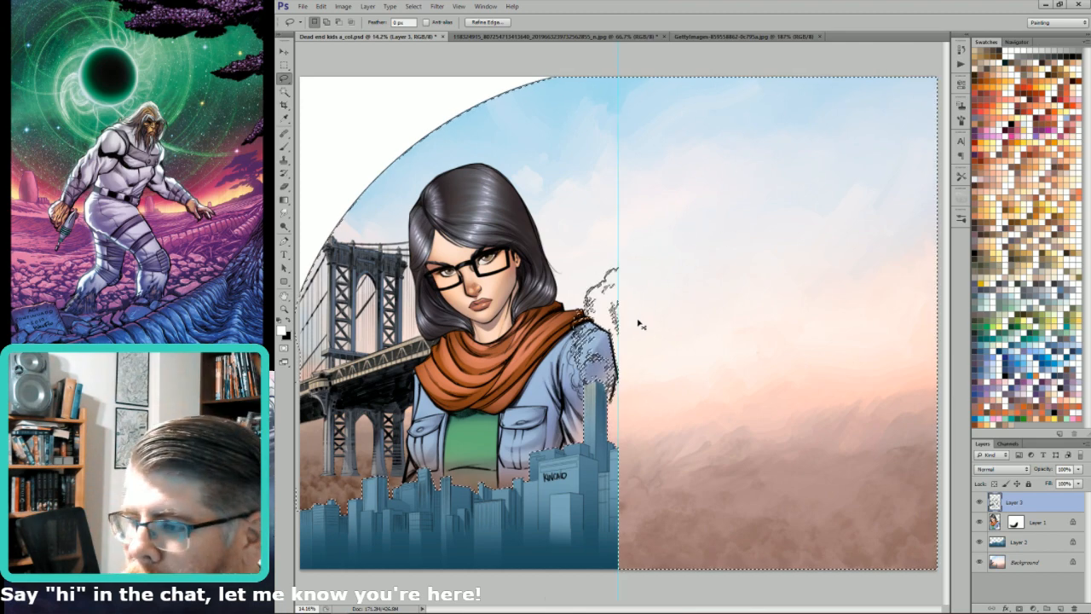
key(ctrl+h)
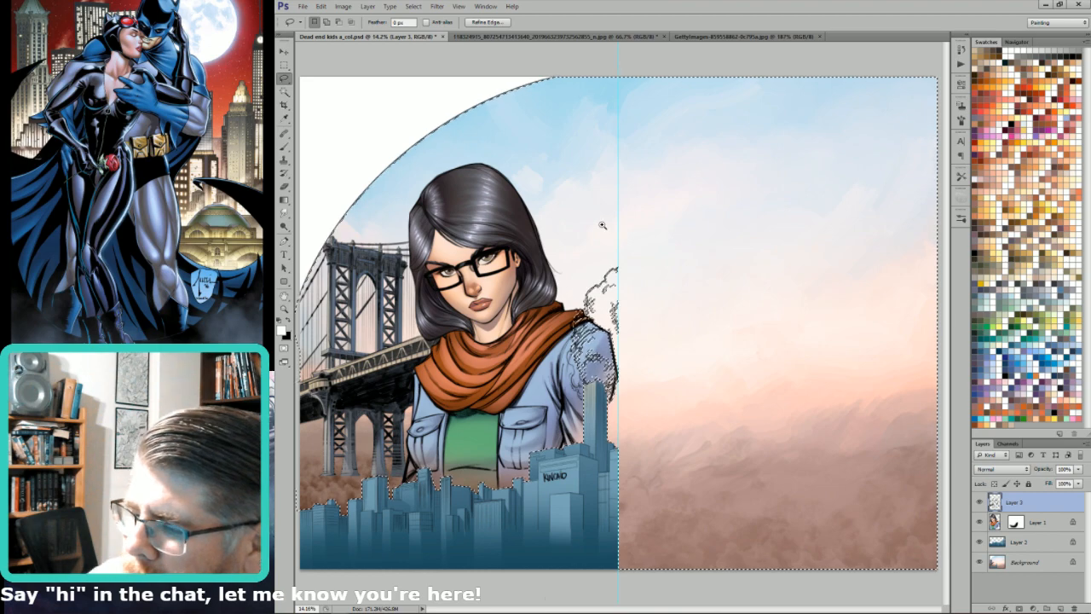
scroll(573, 365, up, 5)
key(ctrl+7)
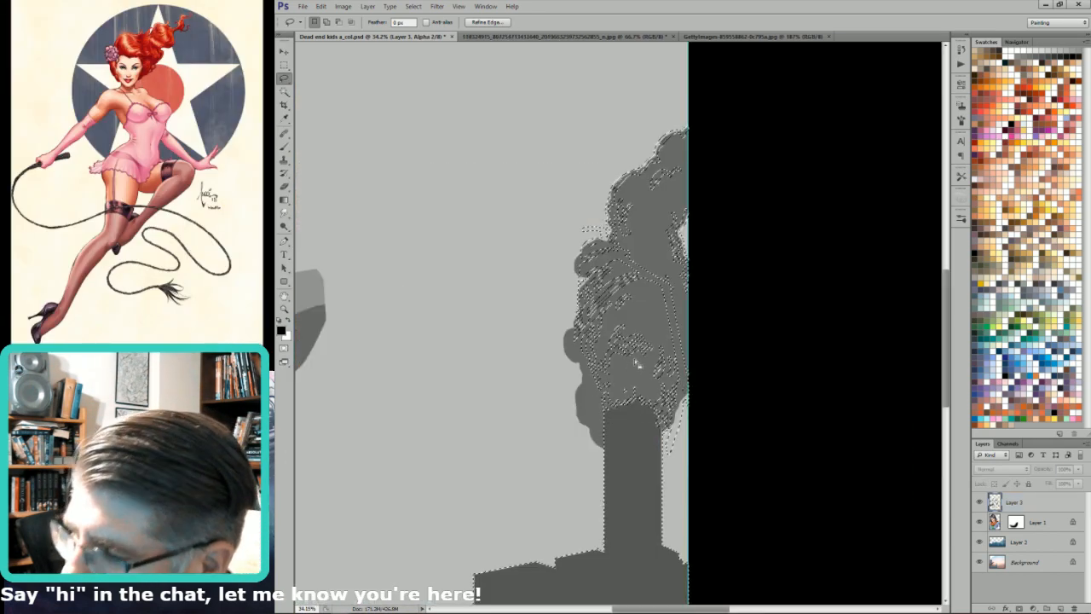
key(ctrl+6)
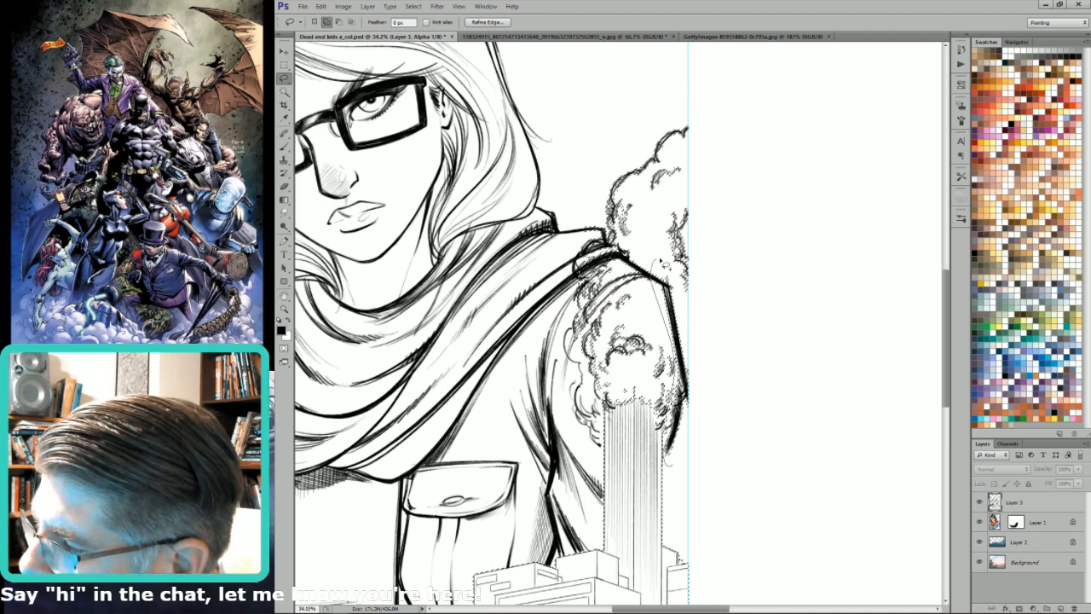
mouse_move(679, 301)
mouse_down()
mouse_move(698, 380)
mouse_move(688, 413)
mouse_up()
drag(660, 281, 681, 316)
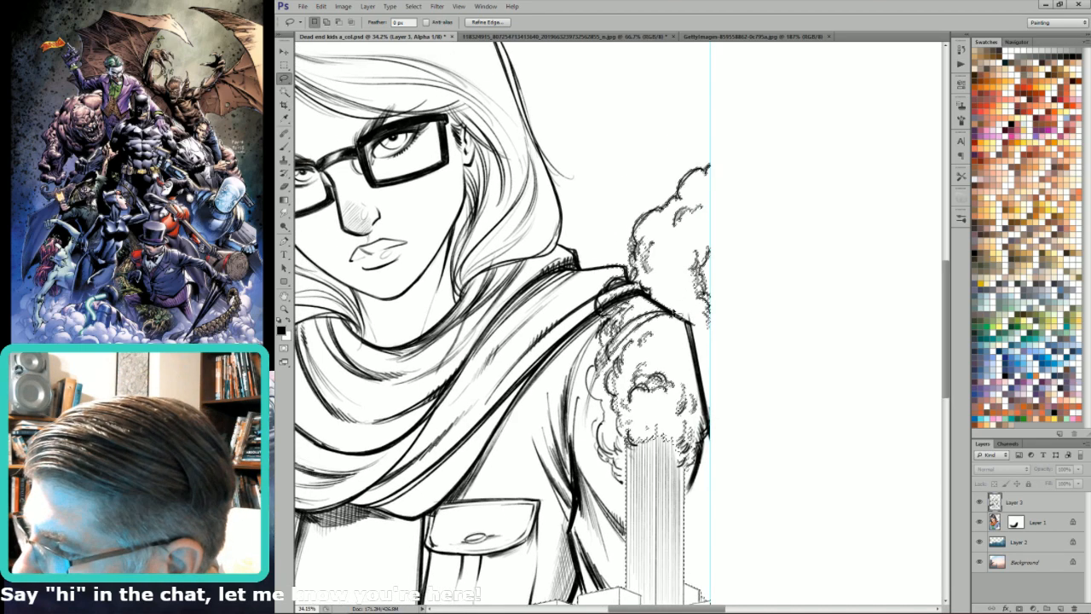
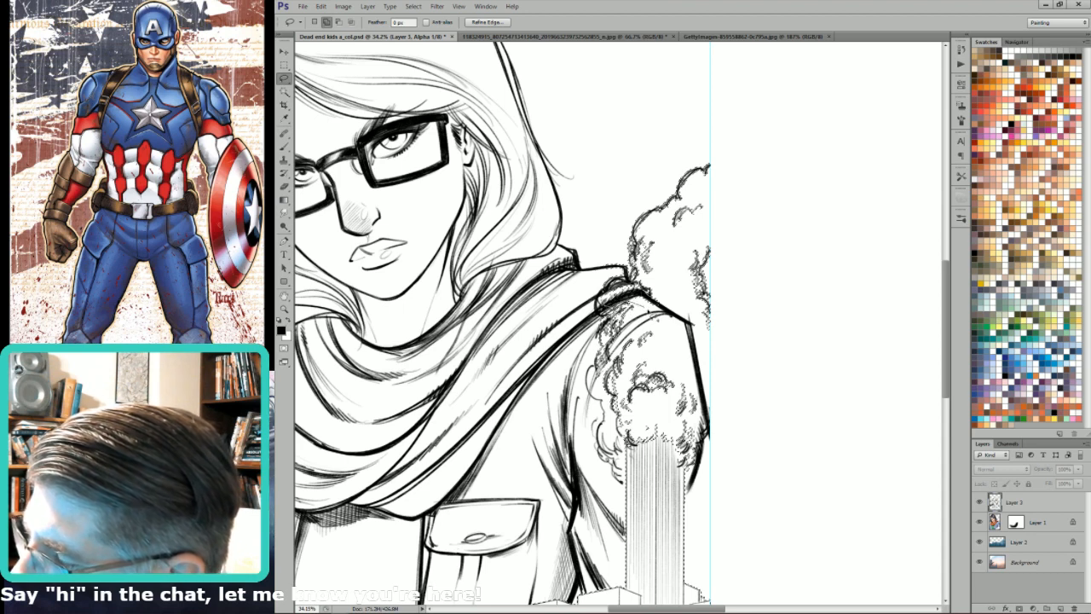
drag(364, 214, 402, 160)
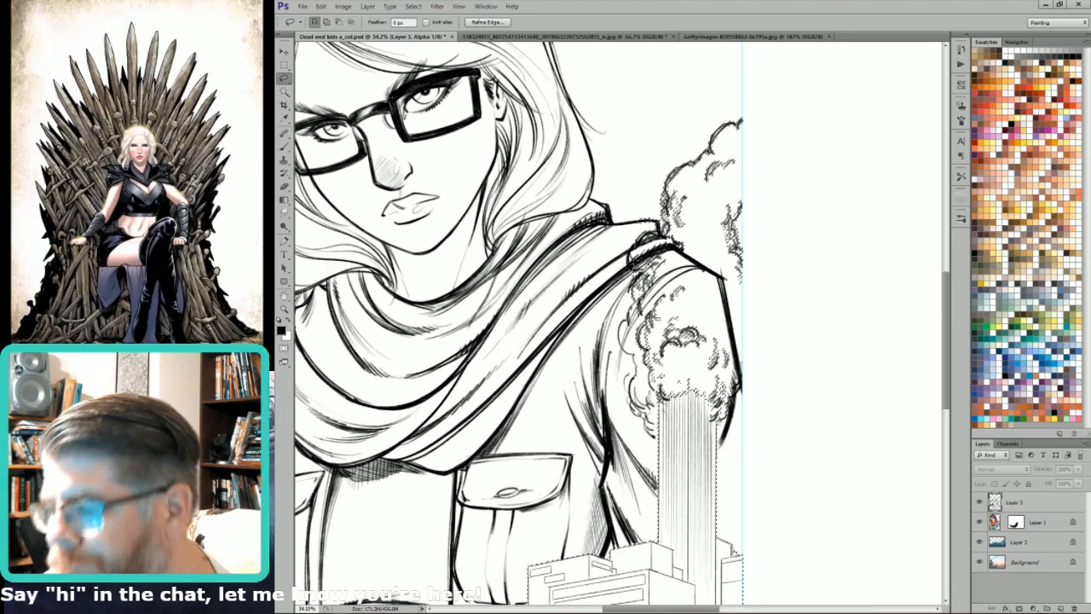
Step: Return to the full-colour view and hide the selection edges and guides to inspect the artwork
key(ctrl+minus)
key(ctrl+minus)
key(ctrl+2)
drag(714, 296, 897, 261)
key(ctrl+h)
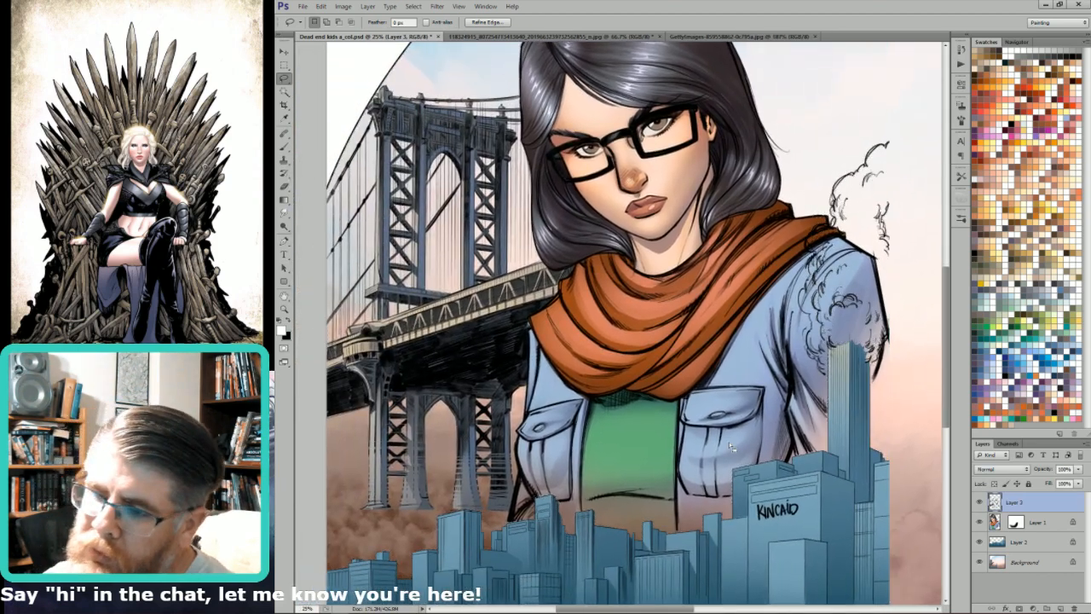
Step: Toggle Layer 3's visibility to compare the artwork with and without the separated black line art
key(ctrl+minus)
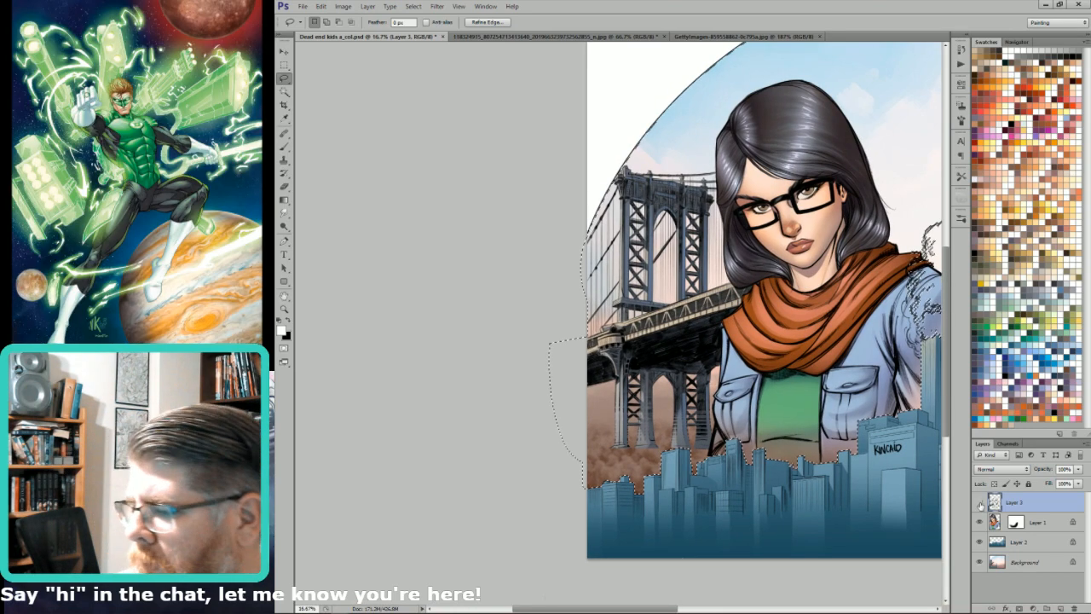
click(979, 502)
key(ctrl+h)
click(978, 505)
click(978, 504)
click(978, 505)
key(ctrl+h)
key(ctrl+h)
Step: Add a new layer above Layer 3, hide the selection edges, and set the new layer's blend mode to Lighten
click(1059, 607)
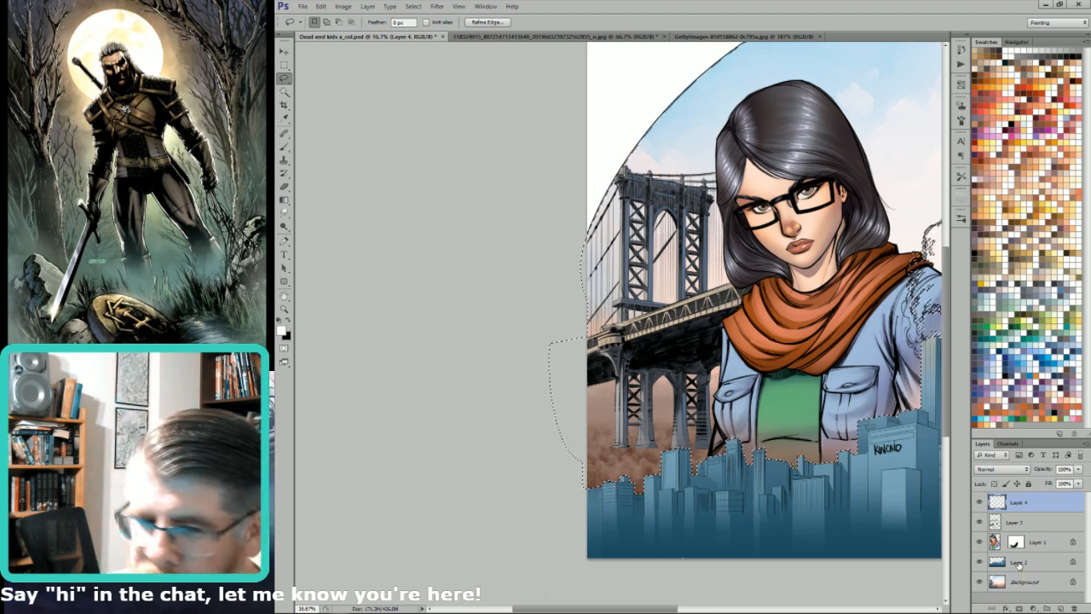
key(ctrl+h)
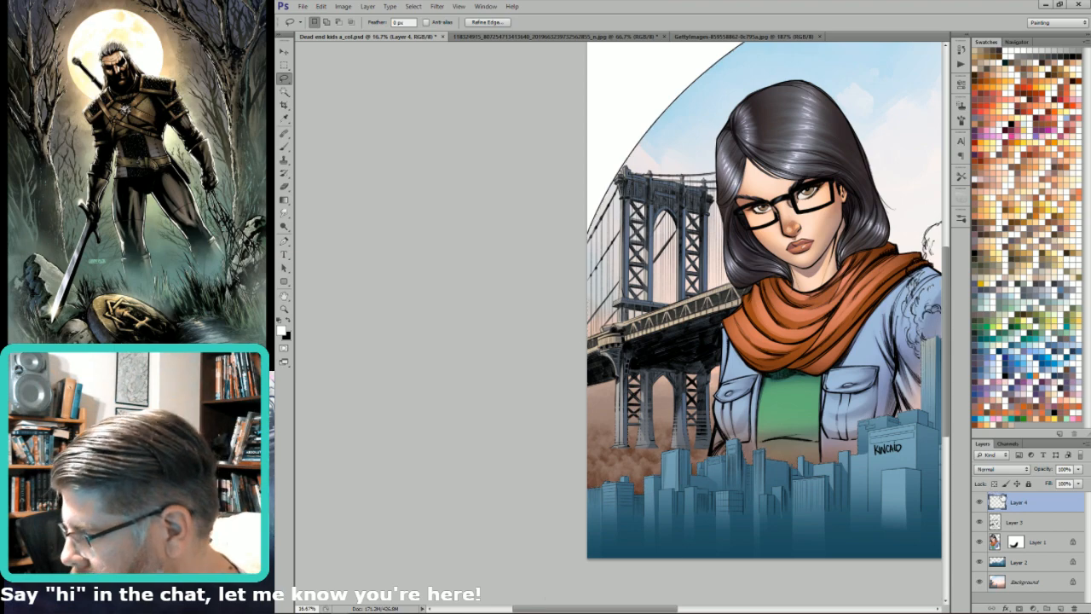
click(996, 470)
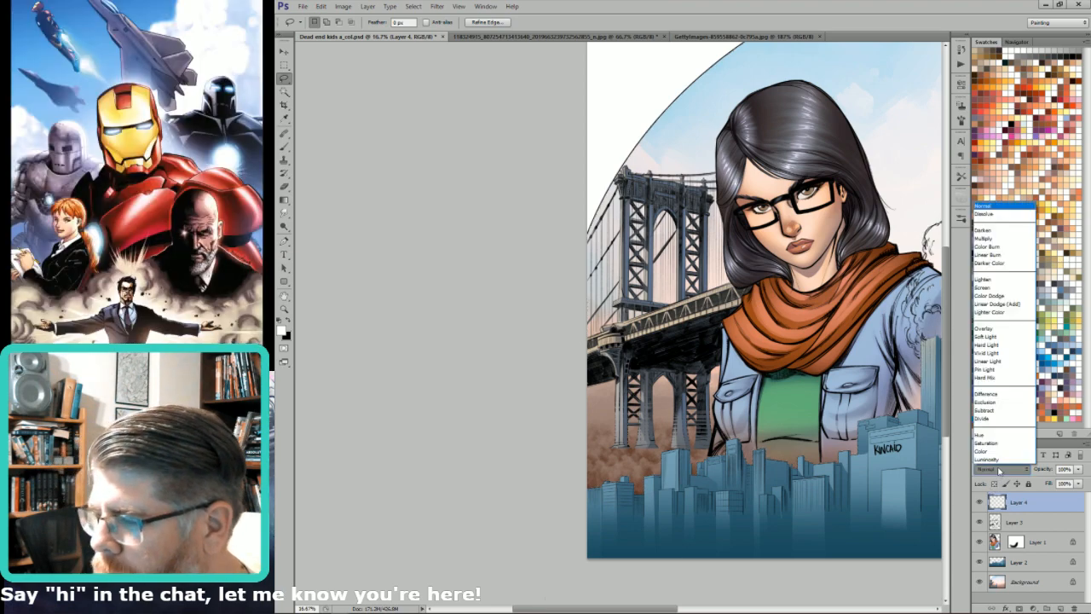
click(994, 282)
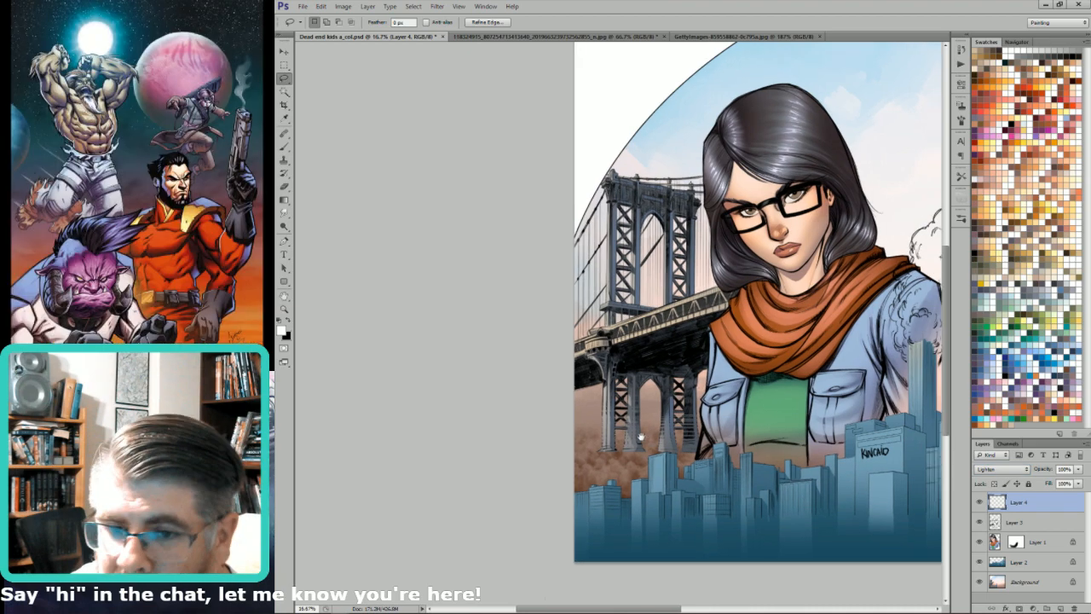
Step: Try brushing browns sampled from the smoke around the bridge base onto Layer 4 in Lighten mode
key(u)
key(i)
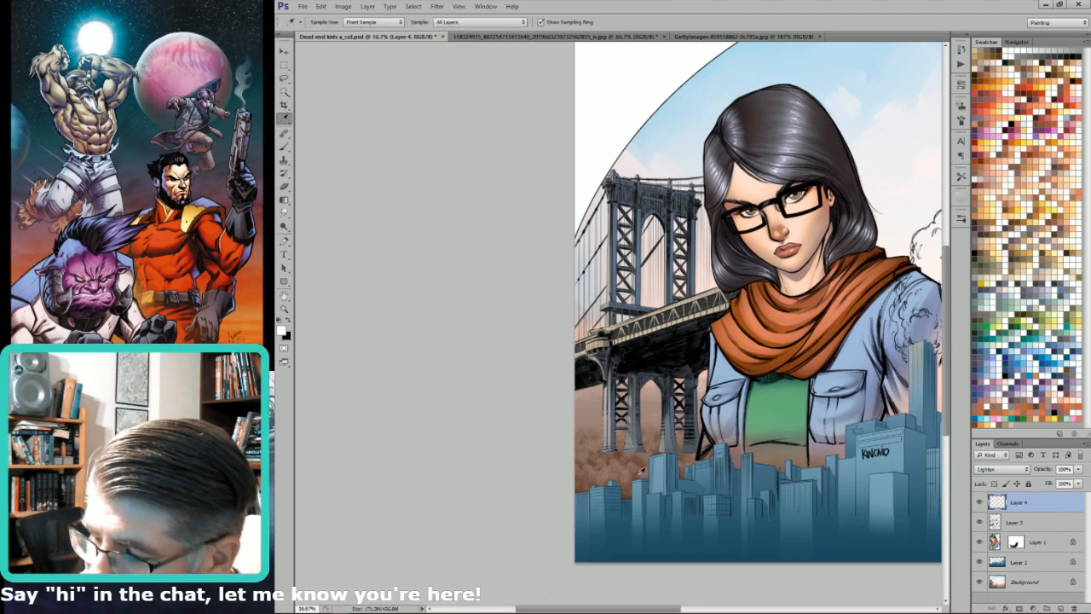
click(637, 474)
key(b)
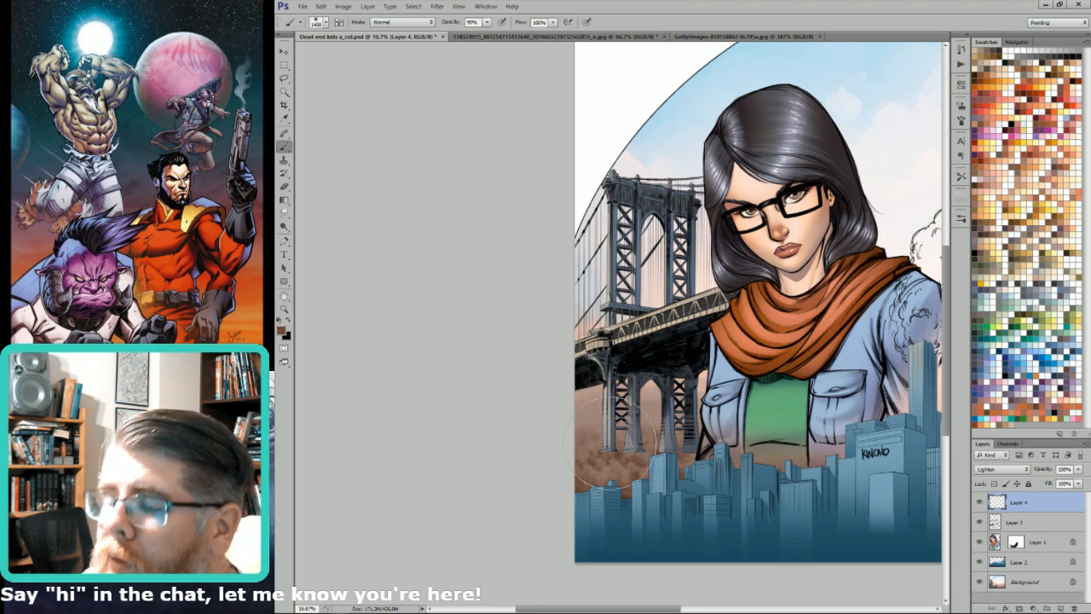
key(i)
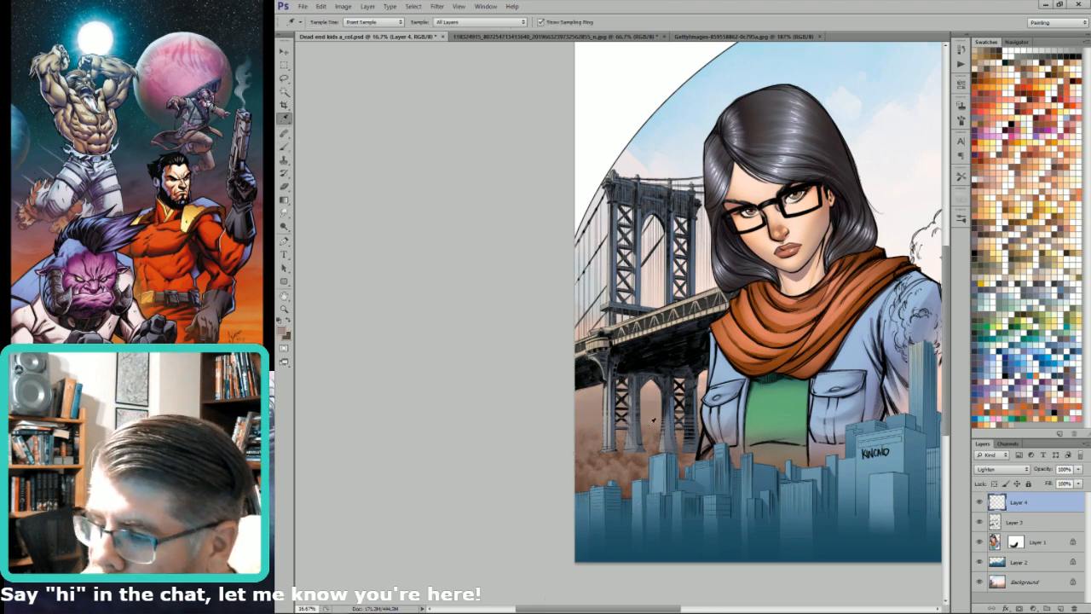
click(654, 416)
key(b)
key(bracketleft)
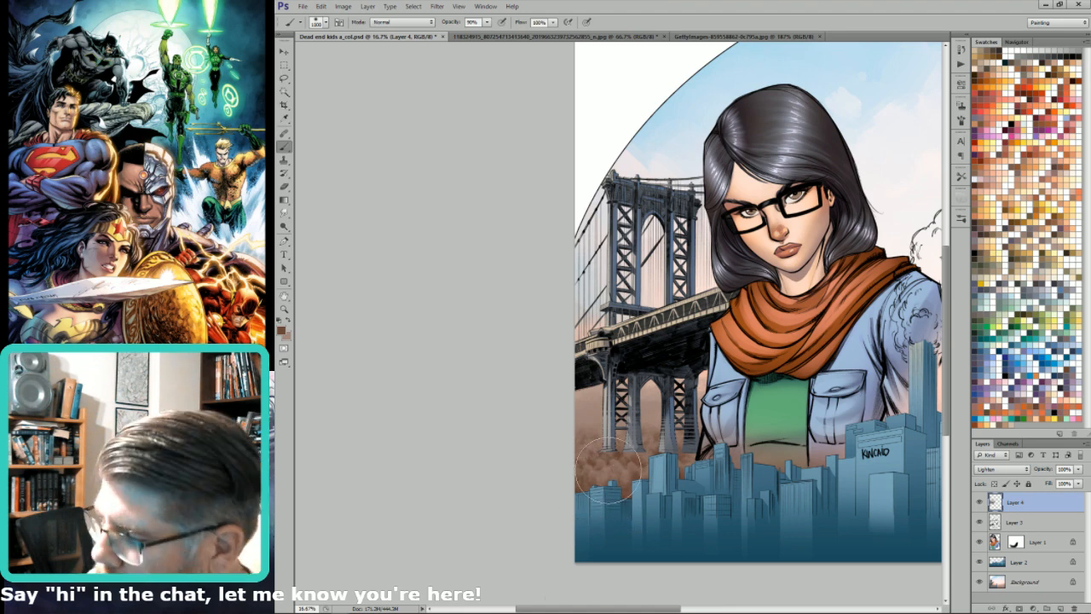
Step: Set Layer 4's blend mode to Normal and remove the trial haze from it
ctrl+click(994, 542)
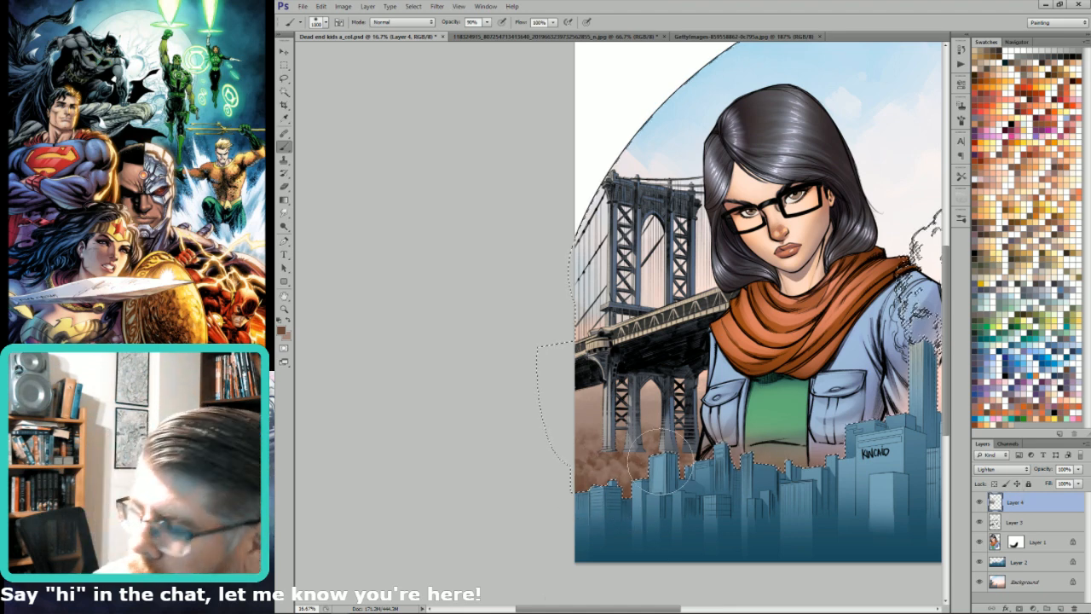
click(1002, 468)
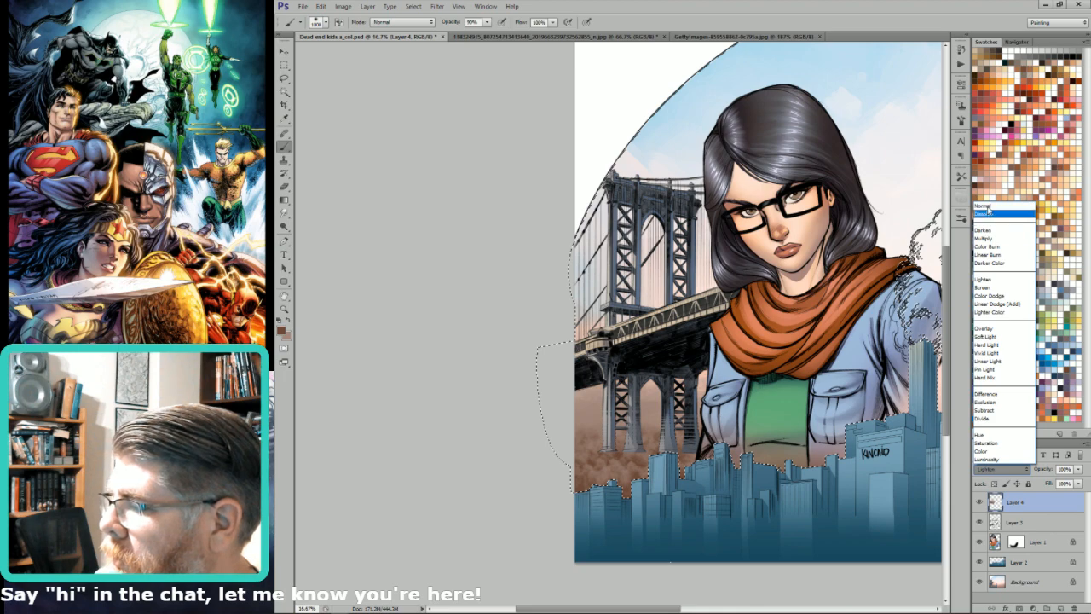
click(984, 205)
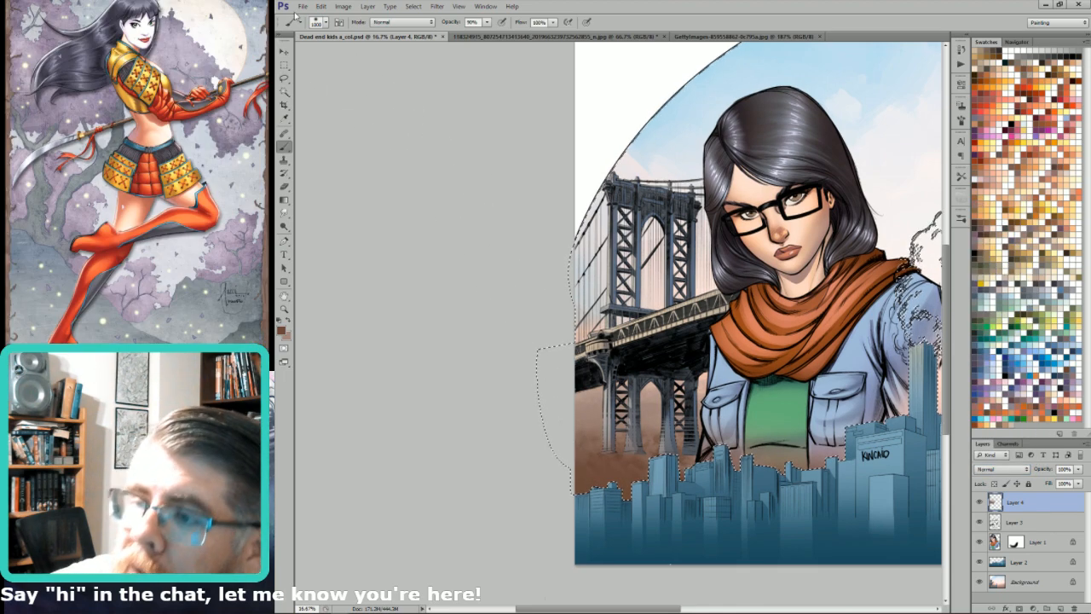
key(ctrl+d)
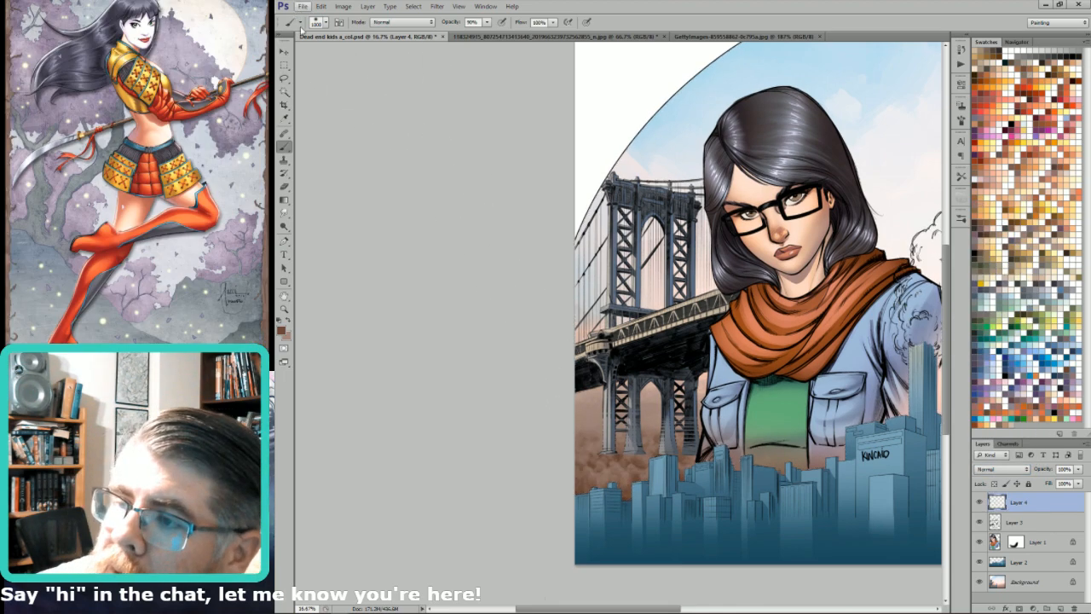
Step: Choose a textured brush preset at 50% opacity and paint sampled light and dark brown smoke over the bridge's lower supports on Layer 4
click(298, 25)
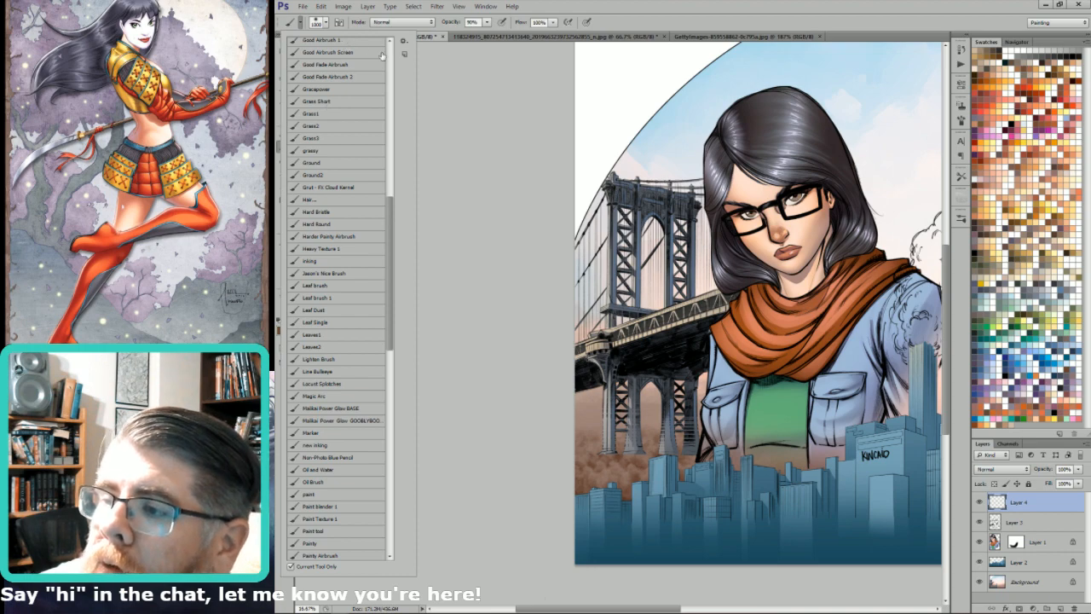
scroll(380, 54, up, 10)
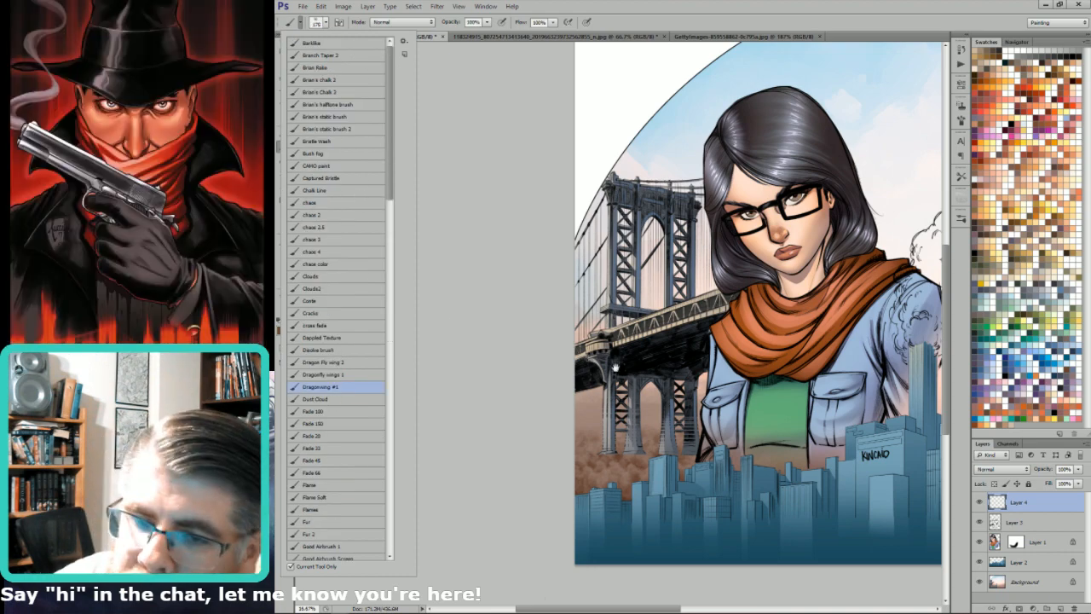
click(693, 317)
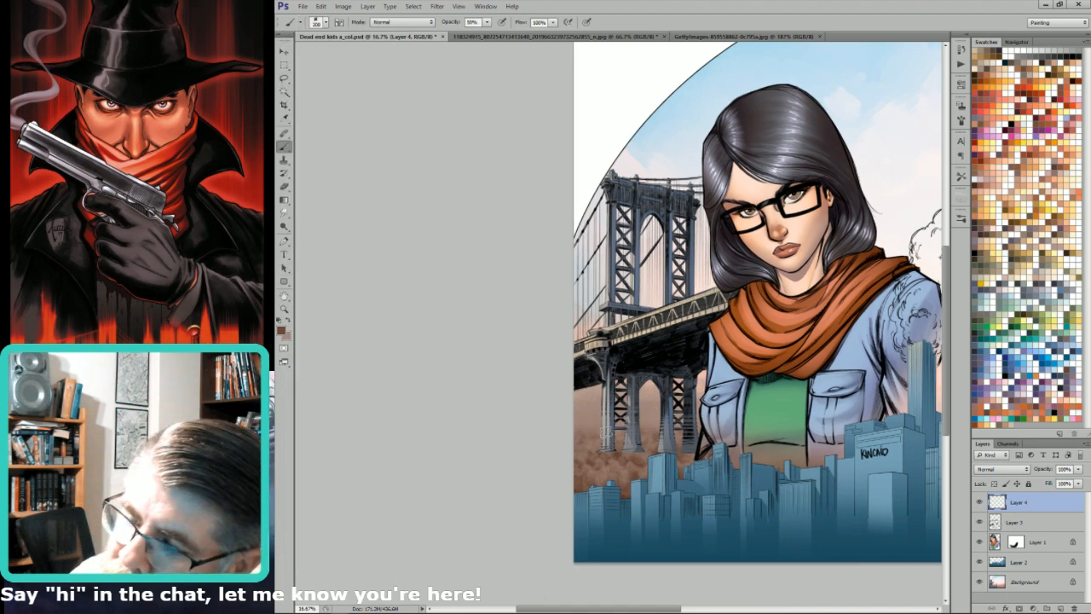
alt+click(599, 401)
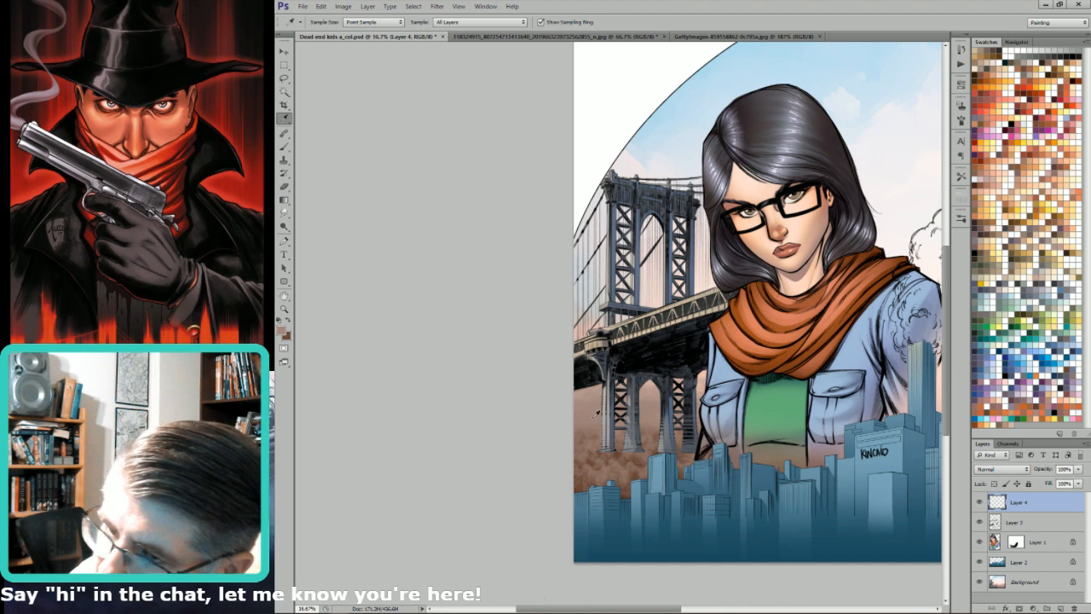
mouse_move(601, 411)
mouse_down()
mouse_move(636, 447)
mouse_move(665, 439)
mouse_move(696, 404)
mouse_move(653, 460)
mouse_move(722, 432)
mouse_move(679, 441)
mouse_up()
key(bracketright)
key(x)
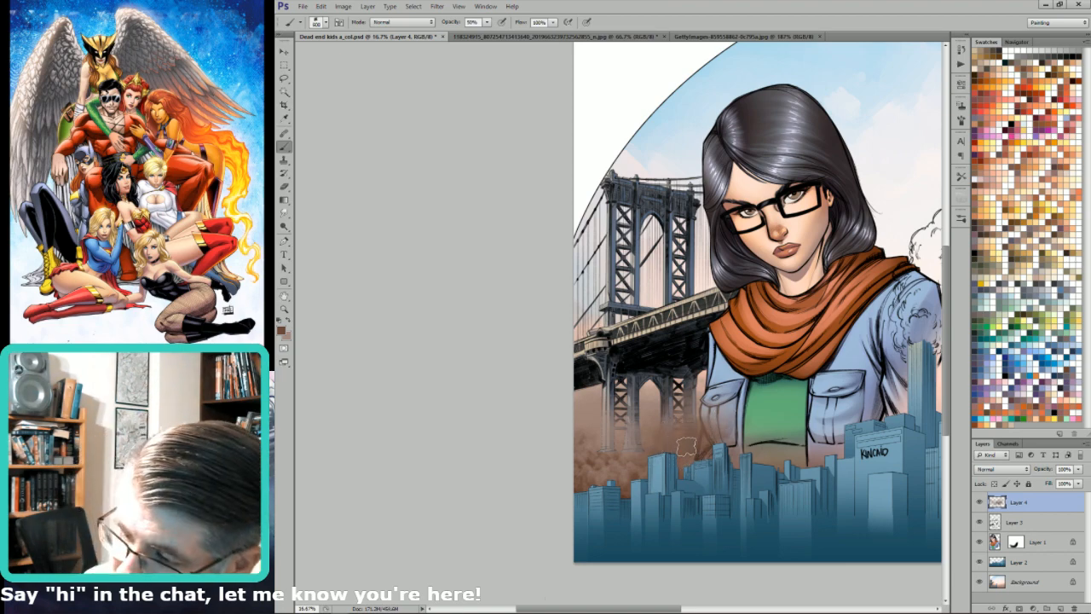
mouse_move(608, 464)
mouse_down()
mouse_move(627, 460)
mouse_move(637, 481)
mouse_move(598, 486)
mouse_up()
key(x)
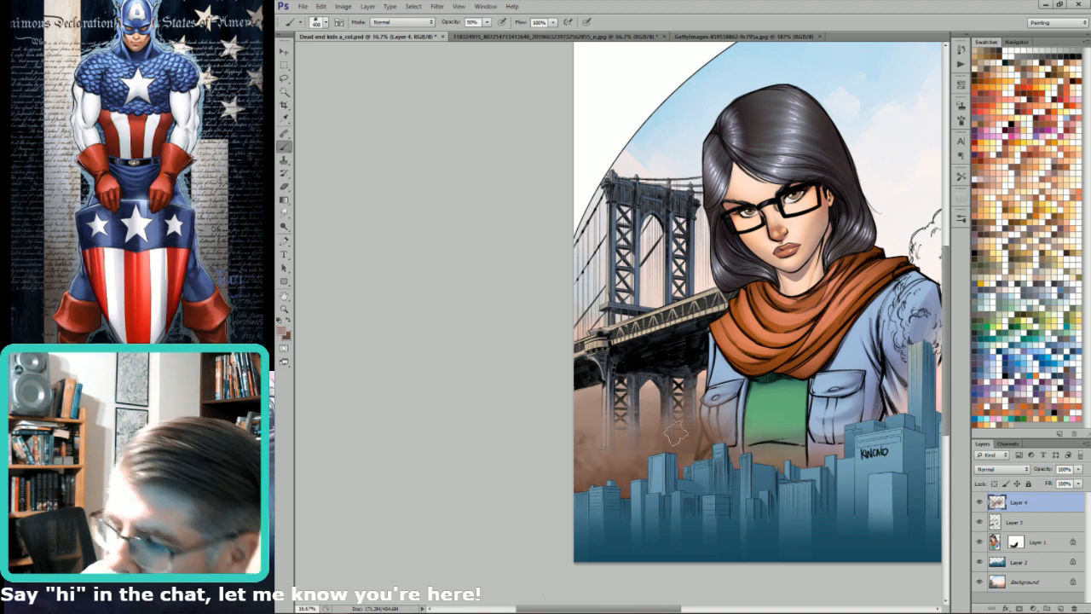
Step: Partly erase the smoke over the bridge supports and rework its upper edge with smaller and larger textured brush strokes
key(ctrl+h)
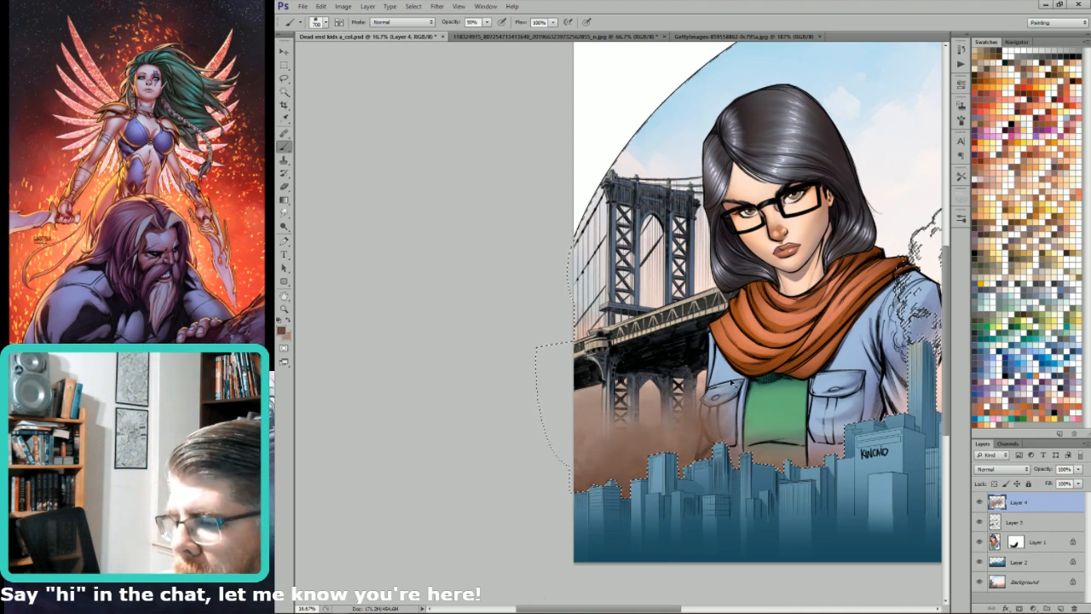
key(x)
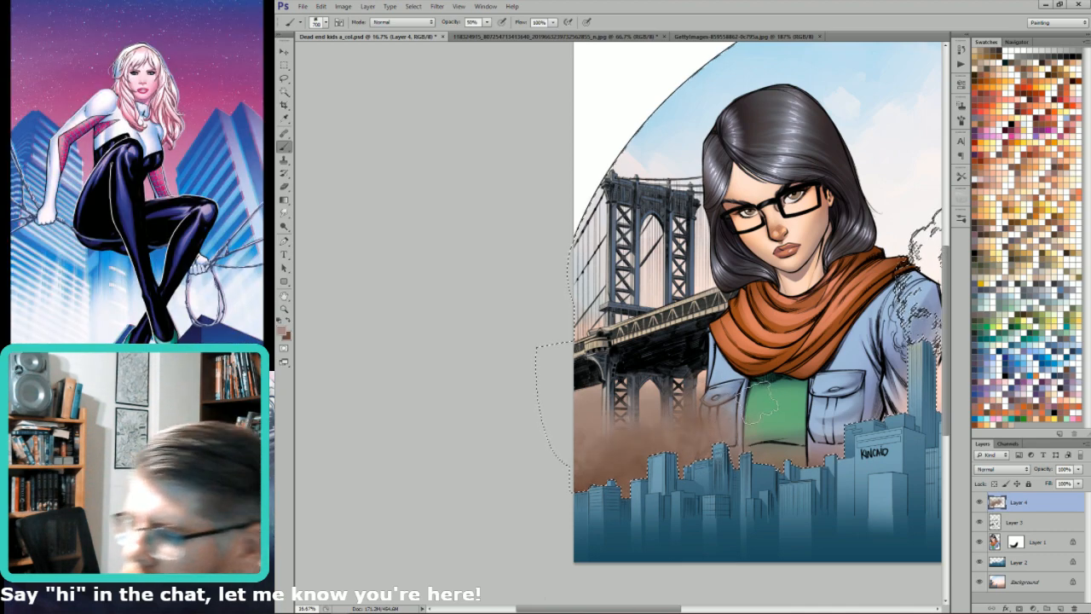
key(e)
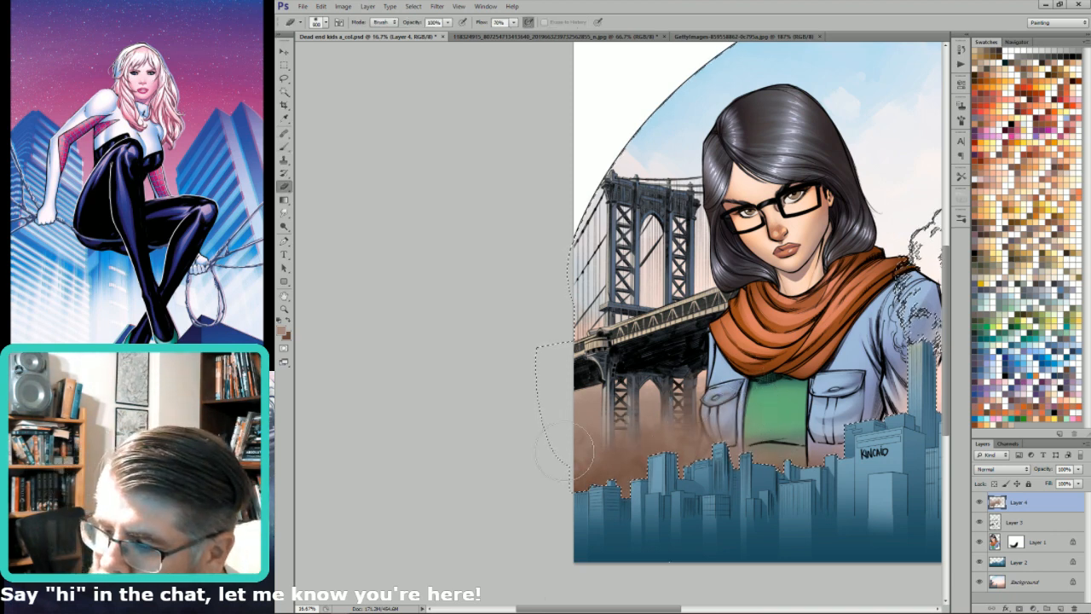
key(ctrl+d)
key(b)
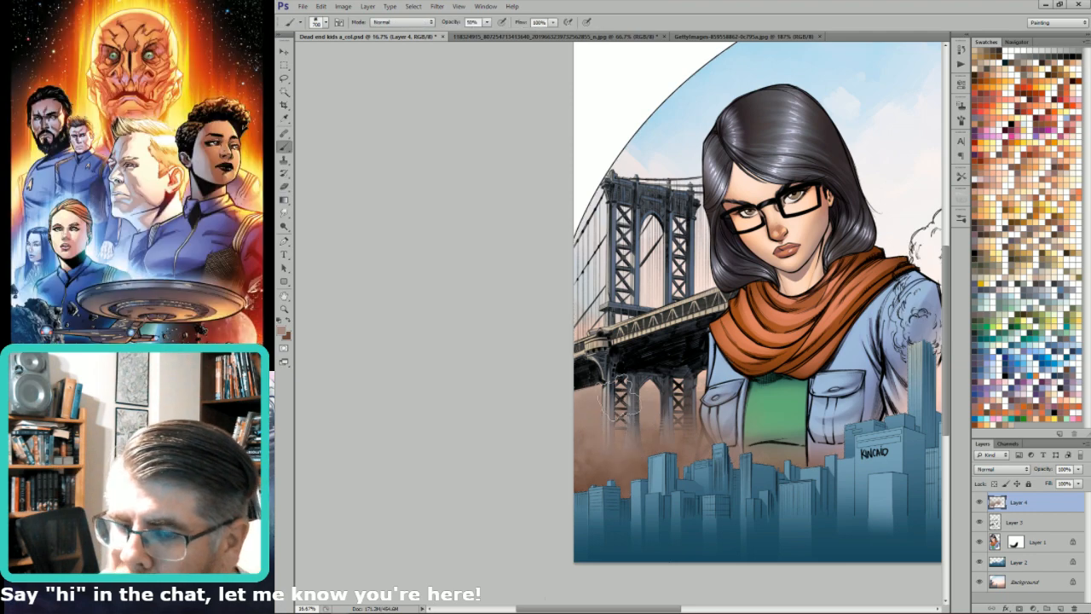
key(bracketleft)
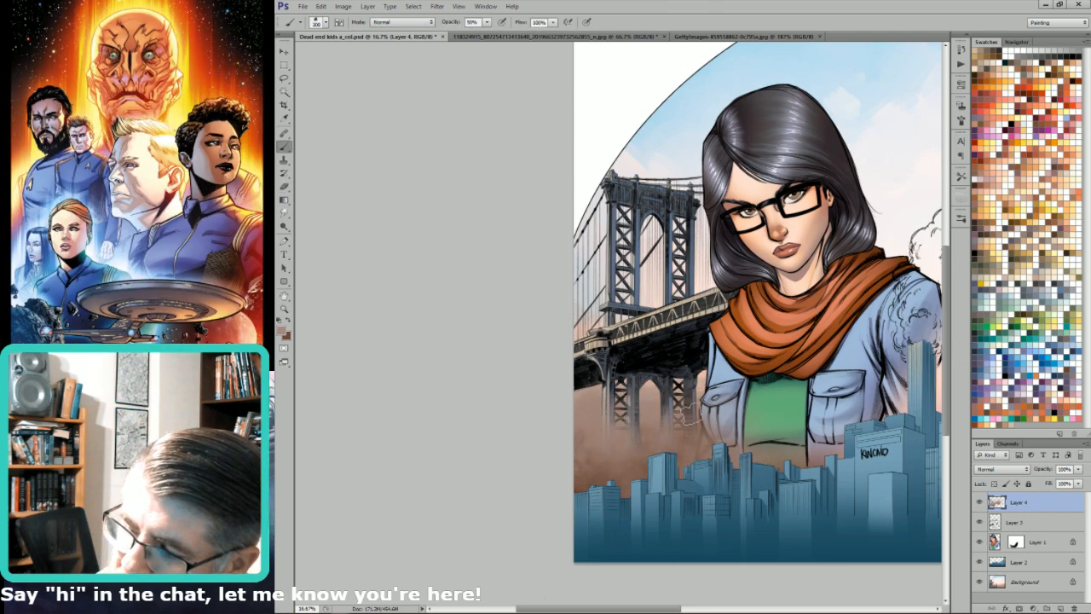
key(bracketright)
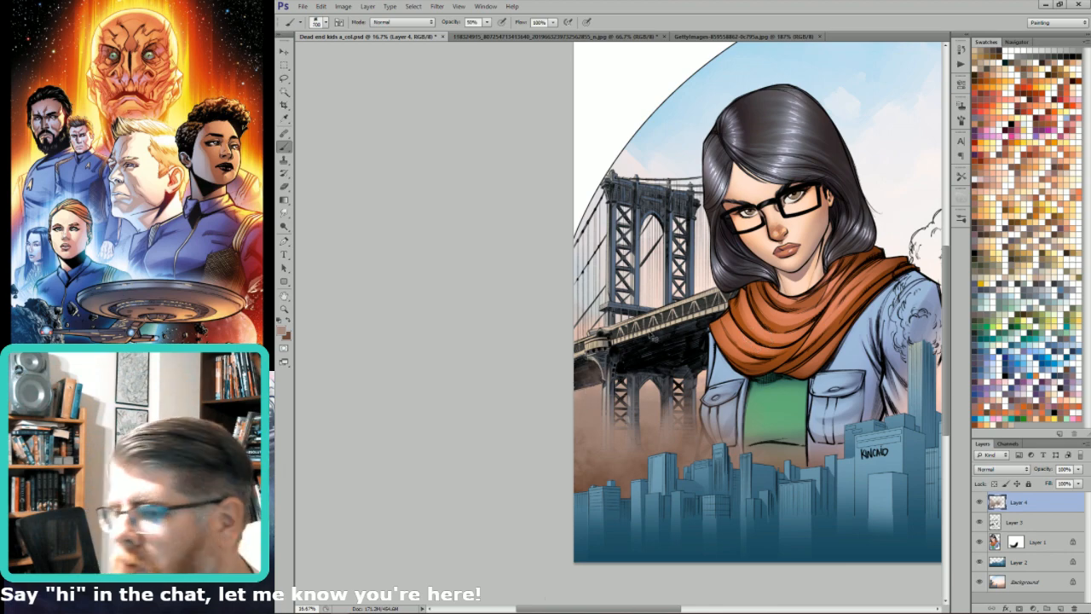
Step: Show the selection edges, make Layer 3 active, and lasso the smoke lines on the jacket sleeve out of the selection
drag(892, 420, 855, 437)
key(ctrl+h)
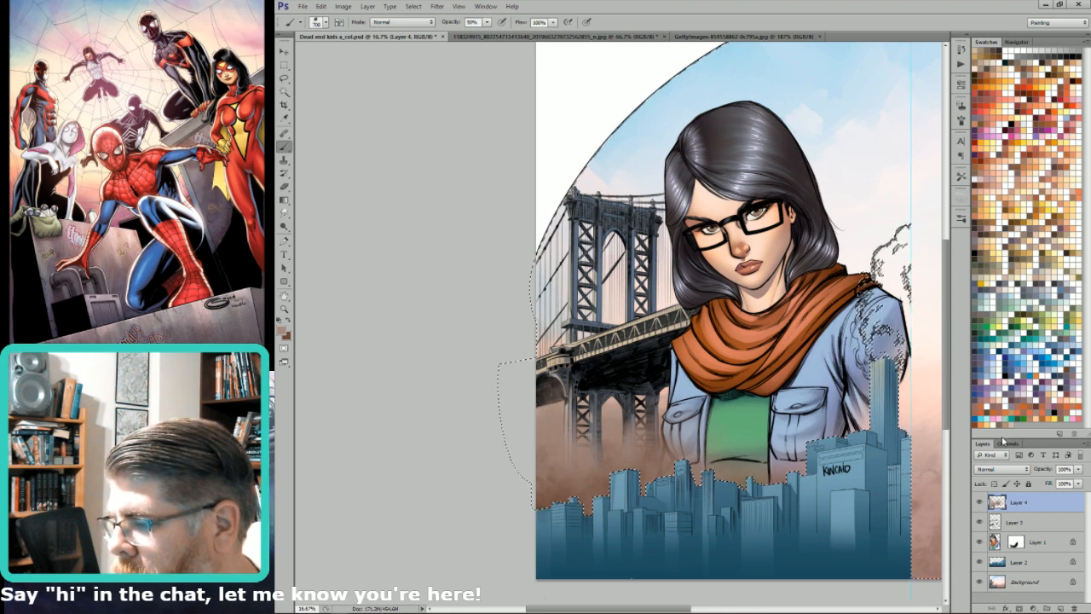
key(ctrl+d)
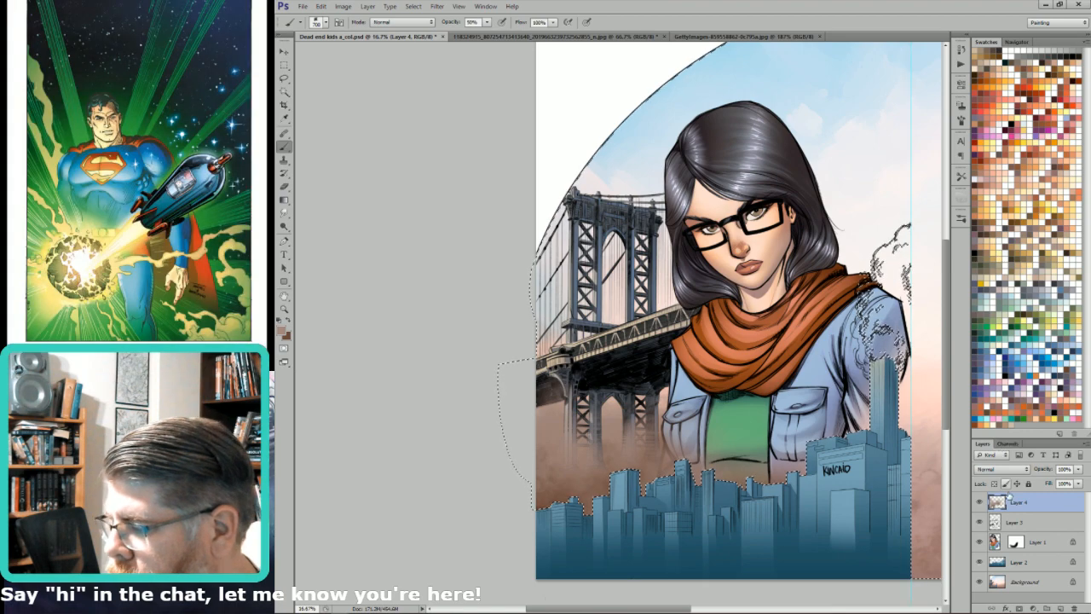
drag(767, 343, 853, 341)
key(l)
mouse_move(694, 350)
mouse_down()
mouse_move(792, 434)
mouse_move(805, 408)
mouse_move(762, 485)
mouse_up()
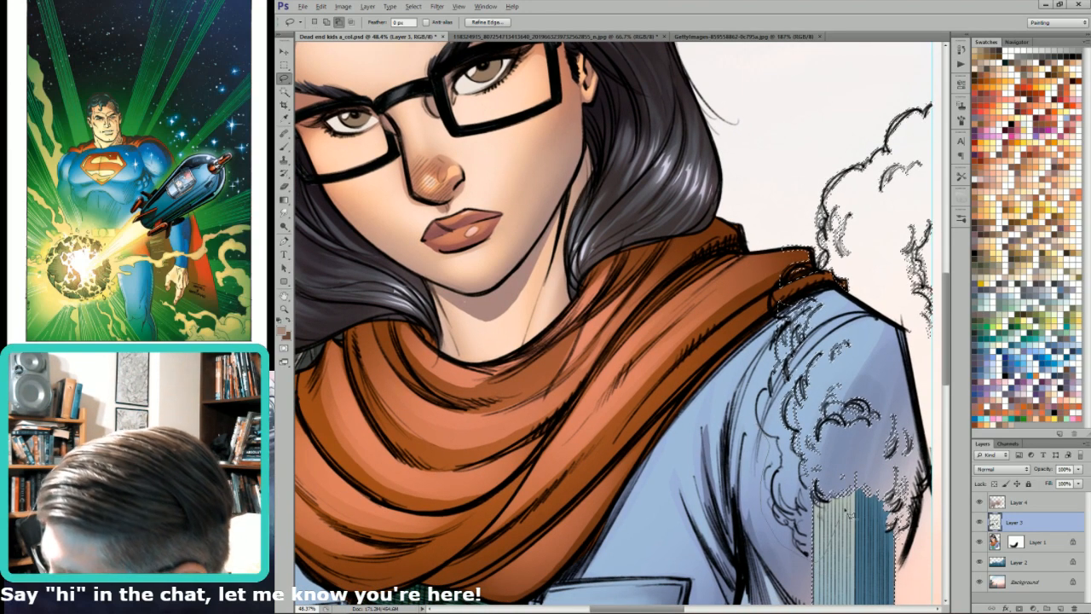
drag(831, 381, 862, 341)
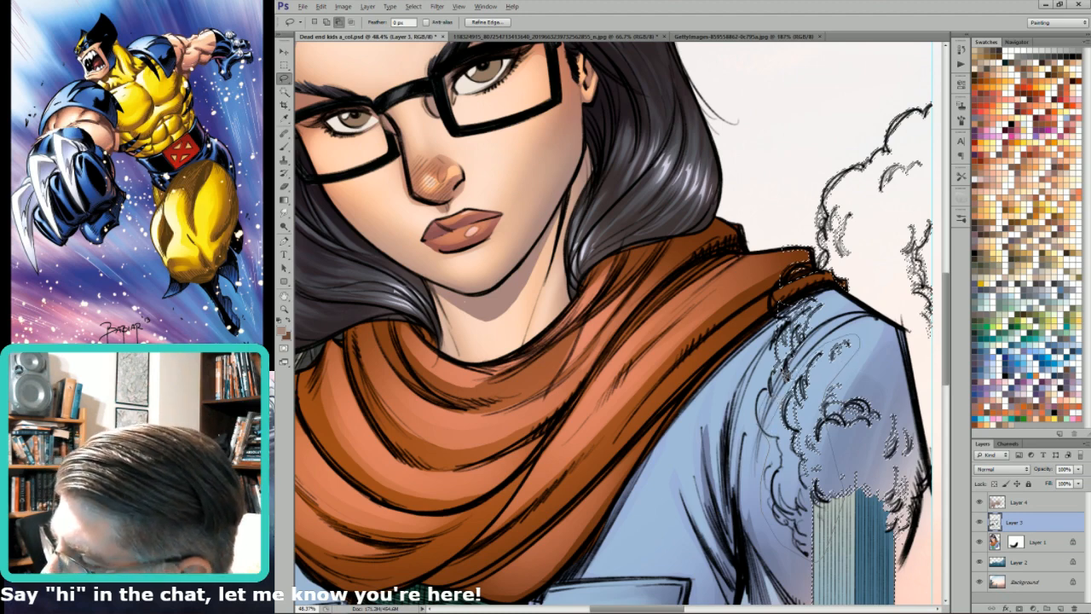
drag(761, 387, 821, 387)
mouse_move(823, 388)
mouse_down()
mouse_move(793, 401)
mouse_move(803, 359)
mouse_up()
key(alt)
drag(886, 526, 896, 494)
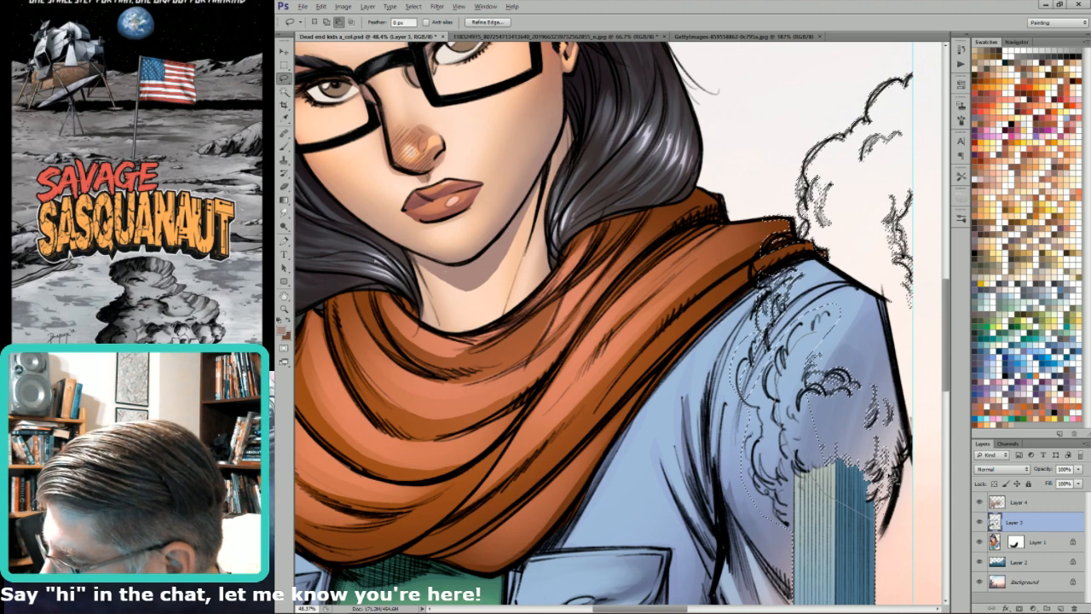
Step: Lasso the smoke lines just below the scarf on the jacket shoulder out of the selection
mouse_move(862, 331)
mouse_down()
mouse_move(812, 306)
mouse_move(851, 376)
mouse_move(750, 307)
mouse_up()
scroll(843, 358, up, 11)
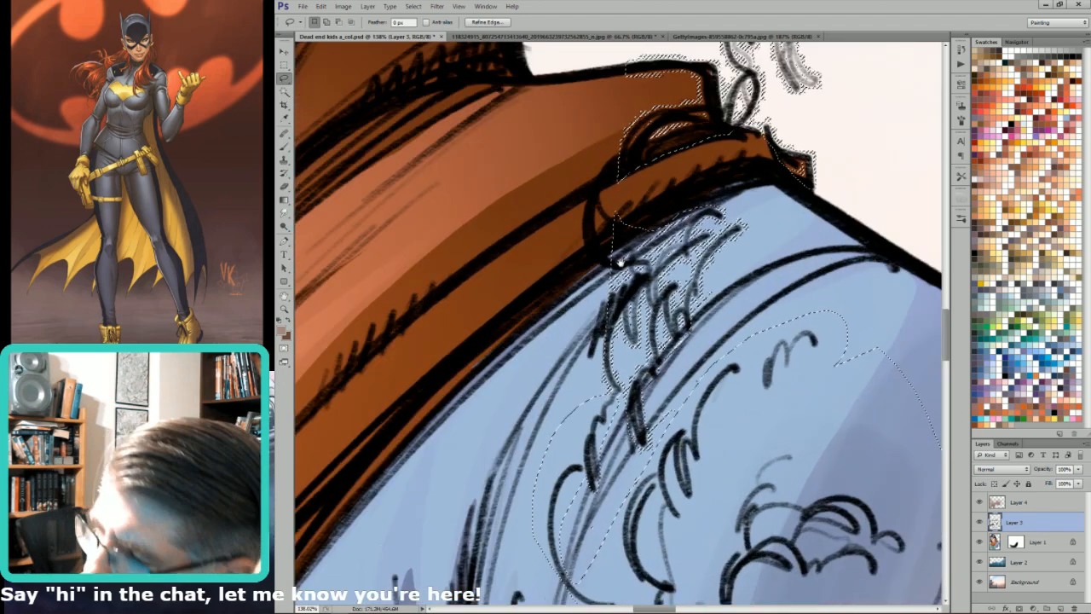
key(alt)
mouse_move(633, 385)
mouse_down()
mouse_move(753, 238)
mouse_move(753, 211)
mouse_move(732, 230)
mouse_up()
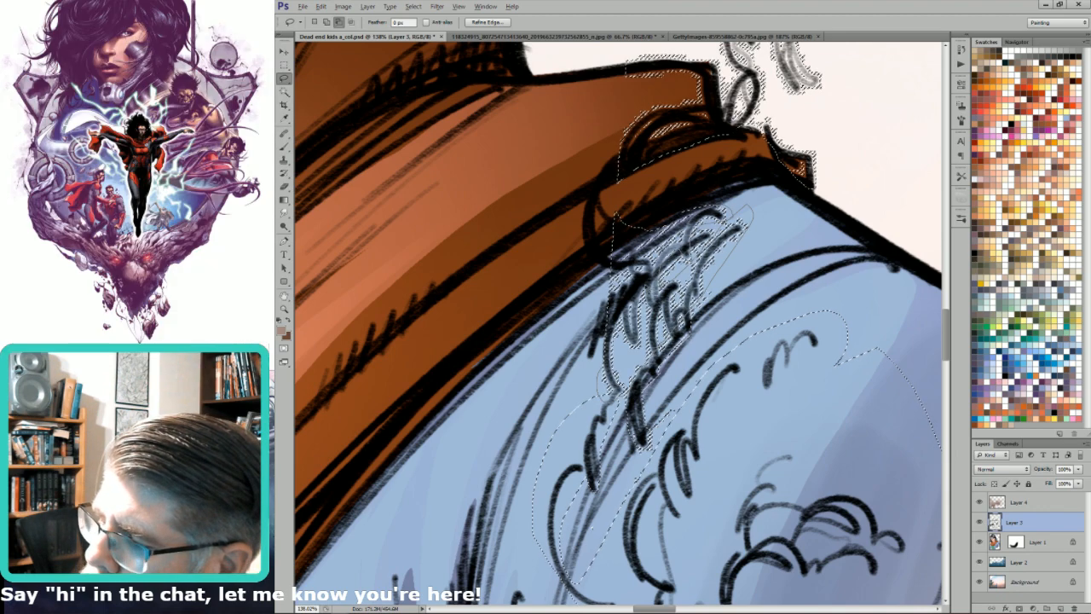
drag(628, 344, 661, 383)
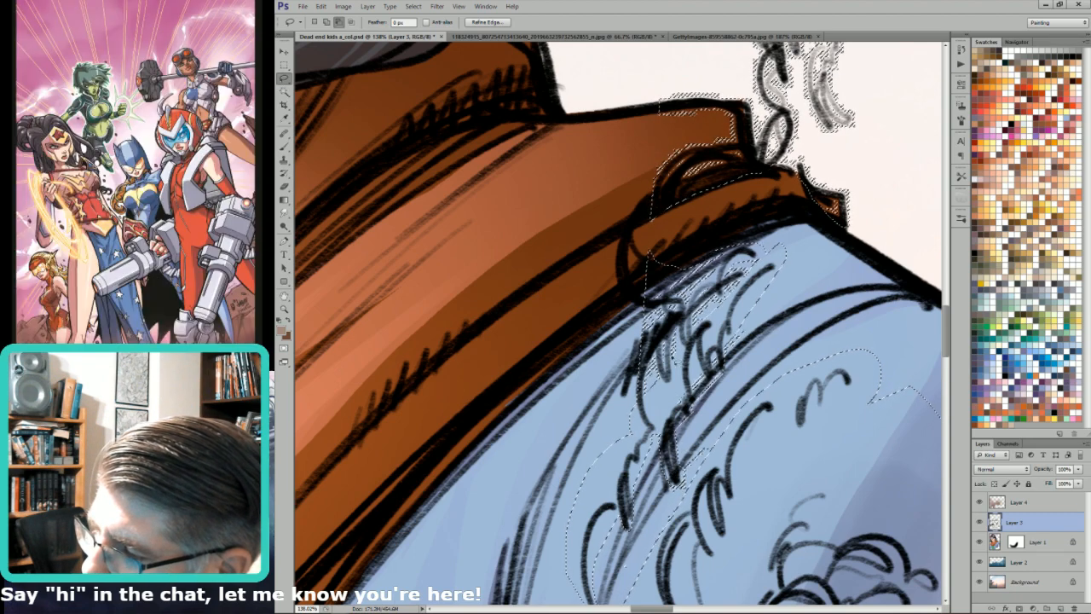
Step: Lasso the scarf's fold and edge lines above the shoulder out of the selection
key(shift)
key(alt)
key(shift)
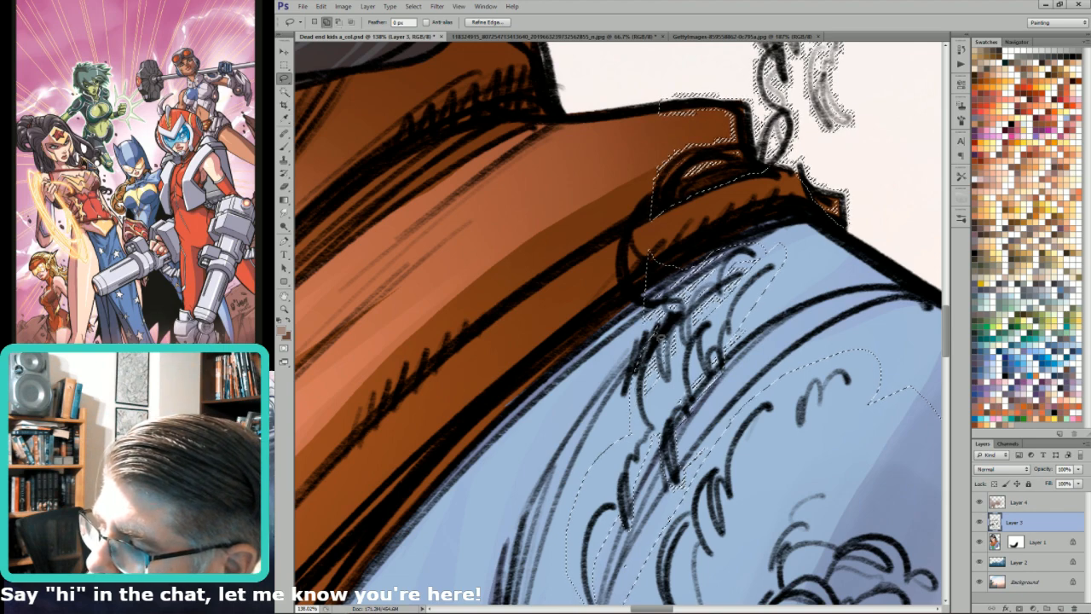
key(alt)
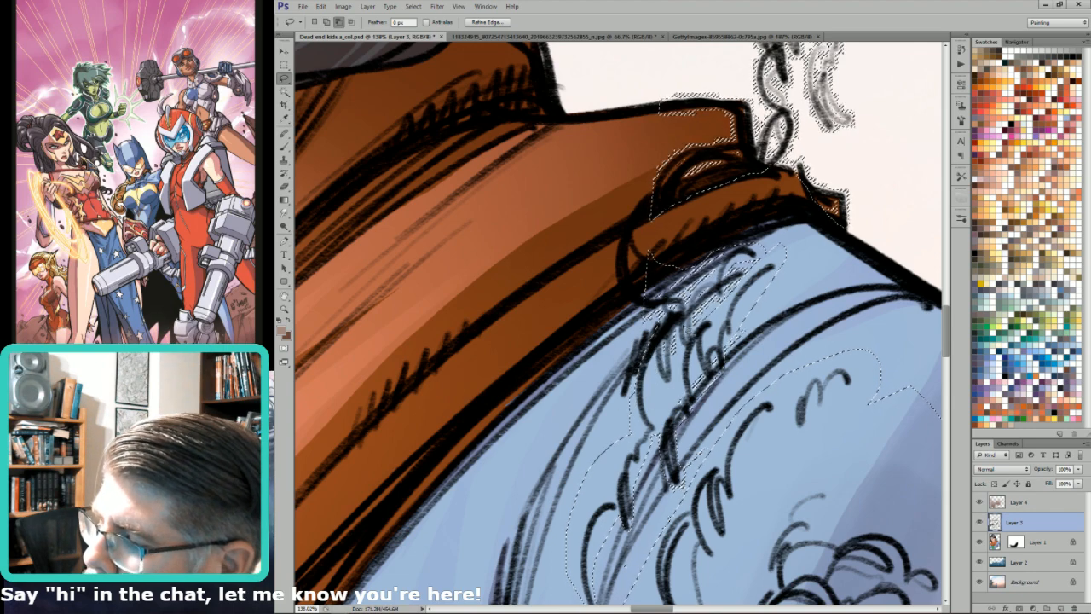
key(shift)
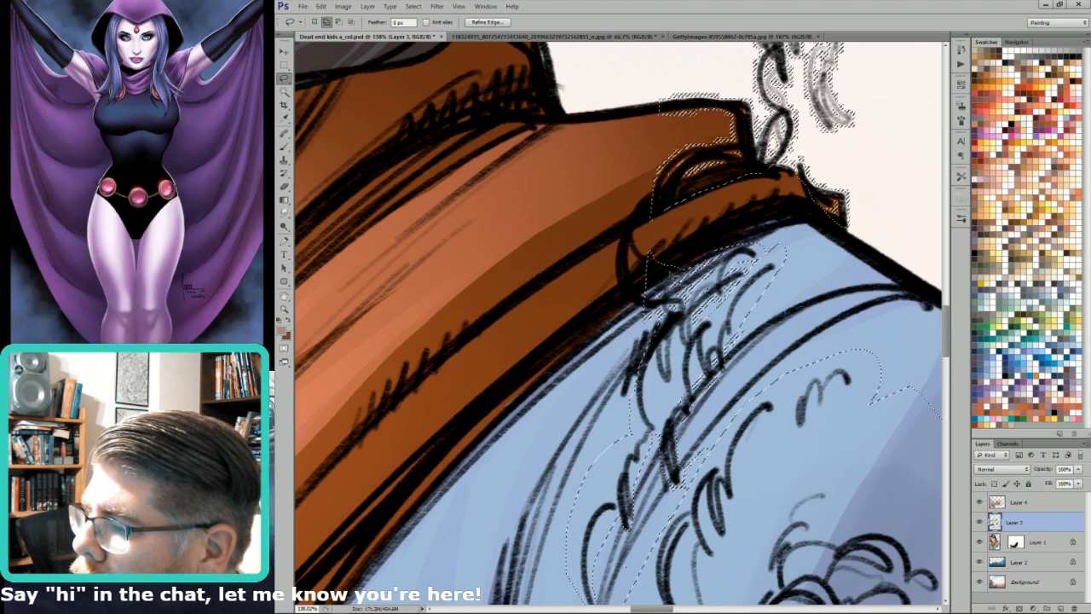
key(alt)
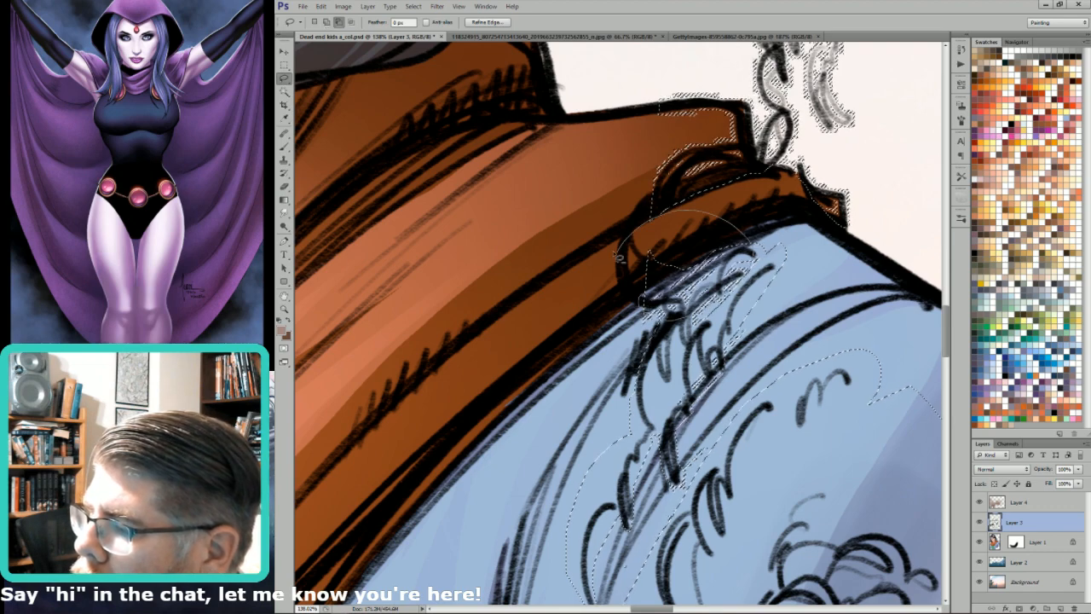
drag(620, 263, 652, 345)
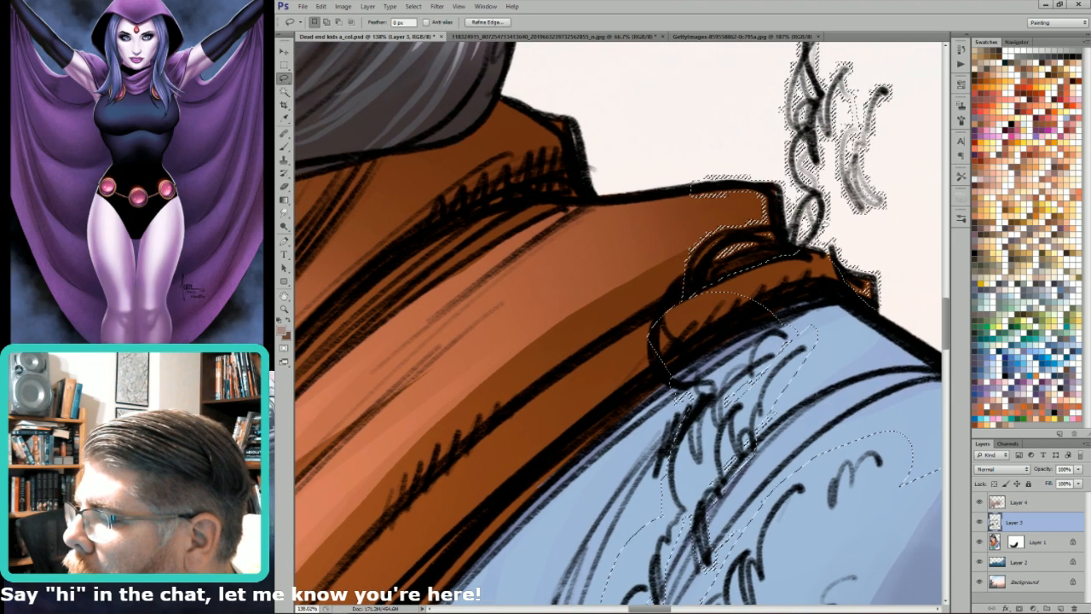
mouse_move(733, 143)
mouse_down()
mouse_move(618, 349)
mouse_move(869, 281)
mouse_move(827, 290)
mouse_up()
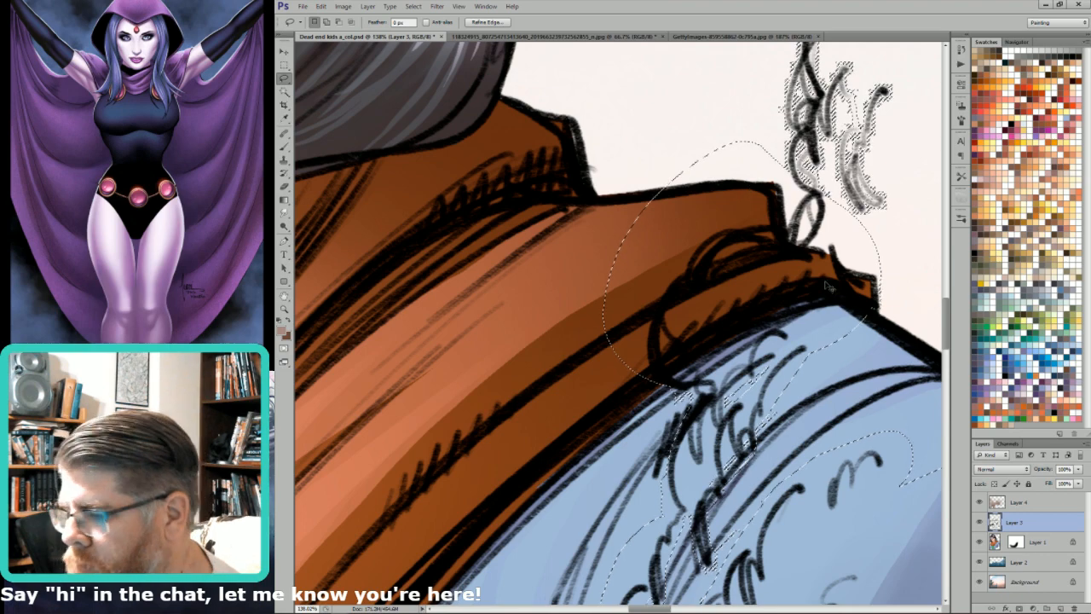
Step: Lasso around the smoke plume lines above the shoulder to update the selection, and hide the selection edges
key(ctrl+minus)
key(ctrl+minus)
key(ctrl+minus)
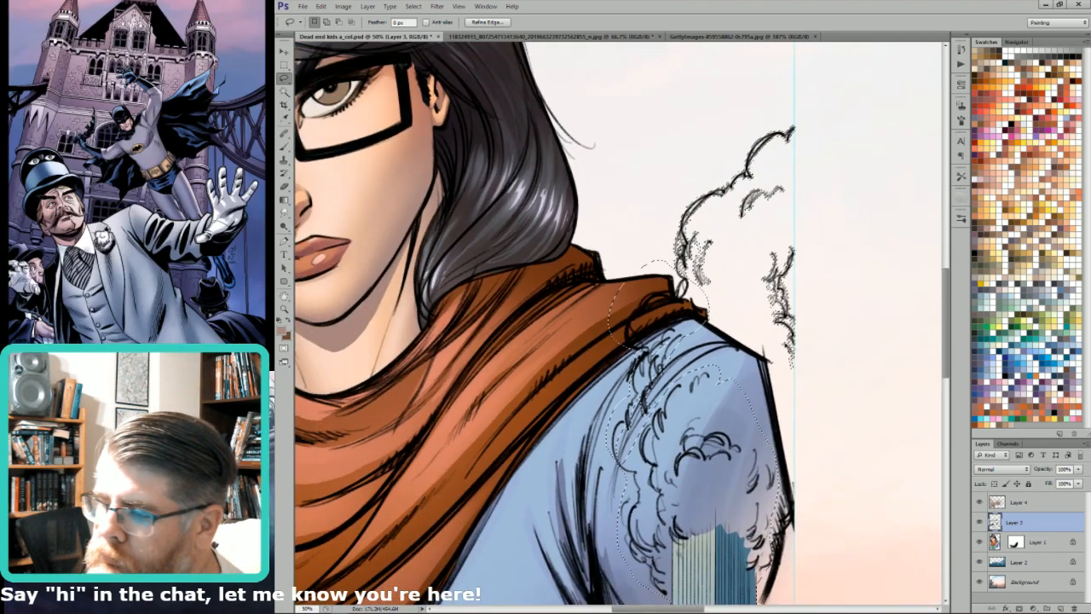
mouse_move(774, 366)
mouse_down()
mouse_move(663, 167)
mouse_move(725, 351)
mouse_up()
drag(734, 357, 845, 187)
key(ctrl+h)
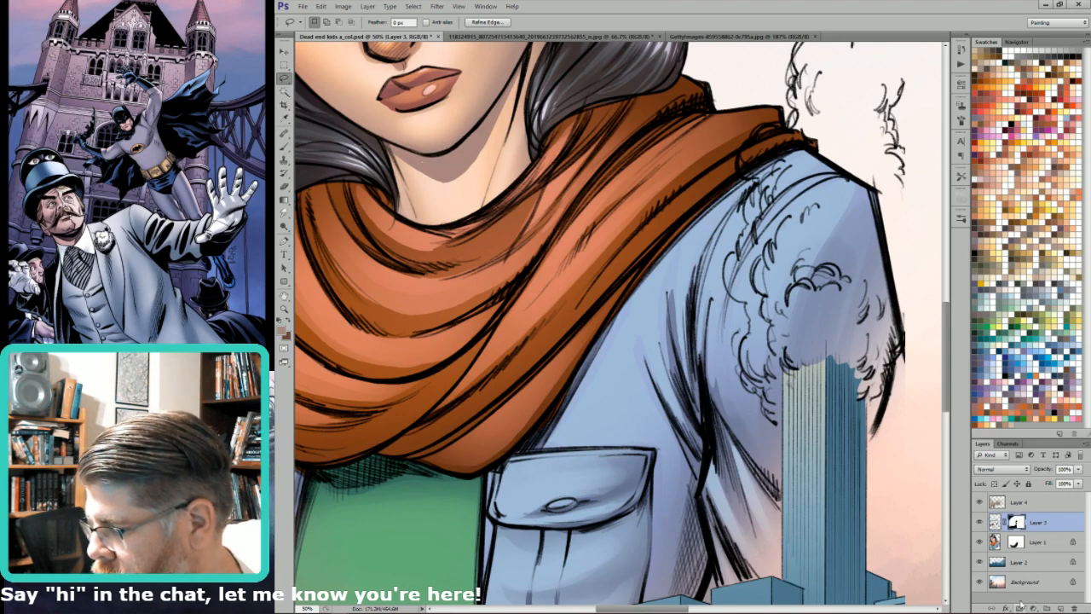
Step: Add a layer mask to Layer 3 that leaves all of its line art showing
click(1020, 606)
key(ctrl+z)
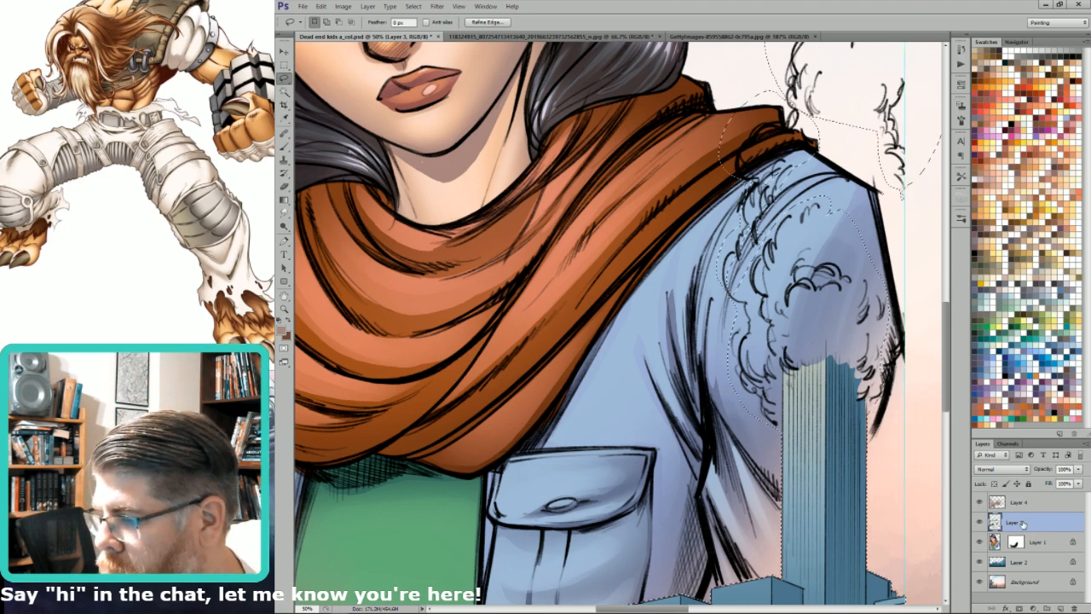
click(1020, 607)
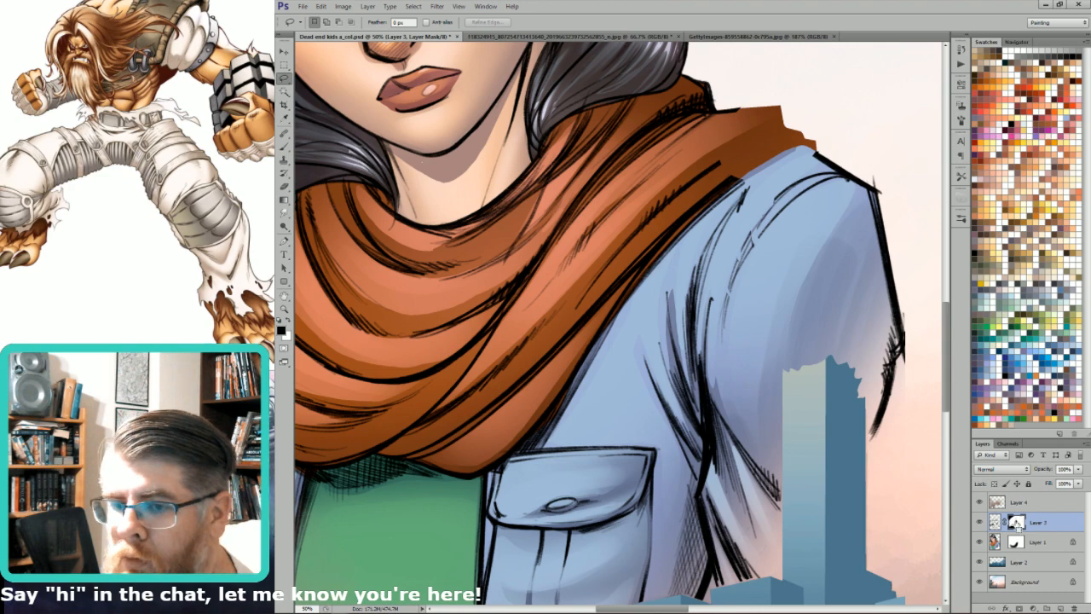
key(ctrl+i)
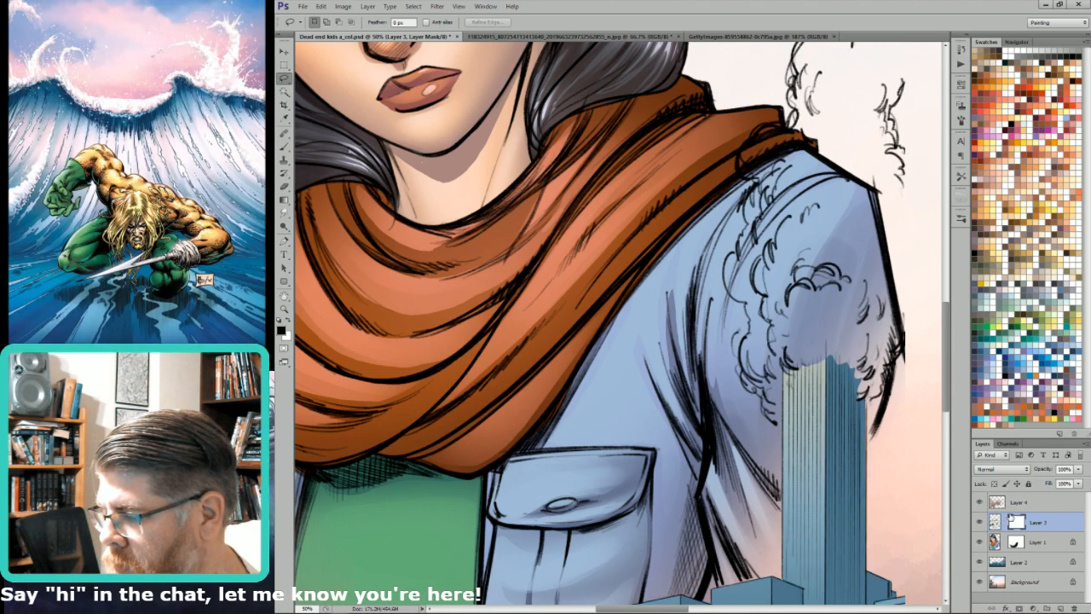
Step: Choose a soft brush preset, enlarge it, and fade the jacket sleeve's outer line art beside the tower on Layer 3's mask
key(b)
key(ctrl+minus)
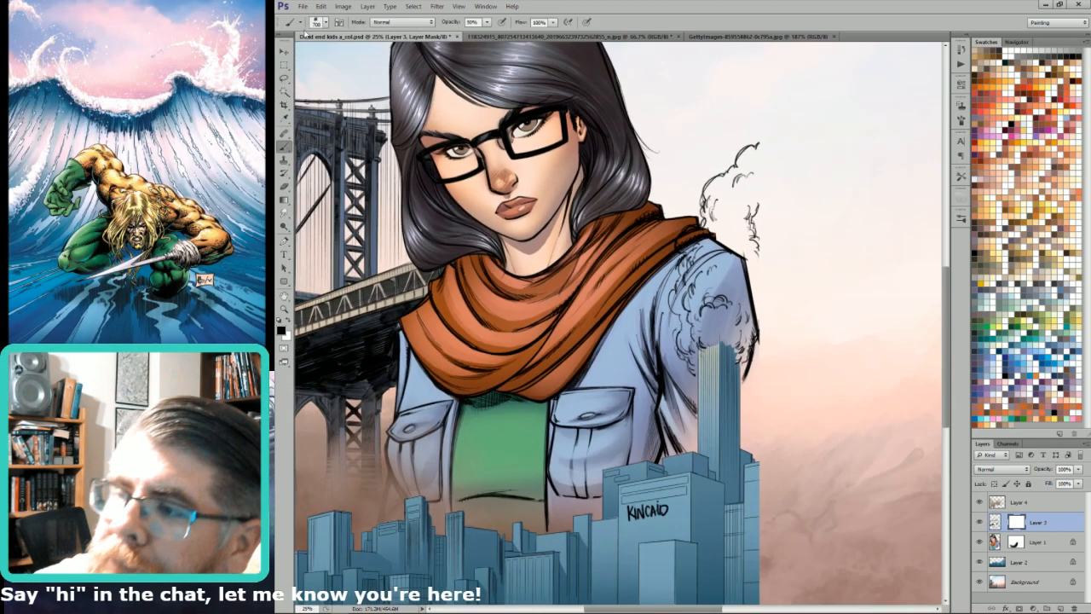
click(296, 23)
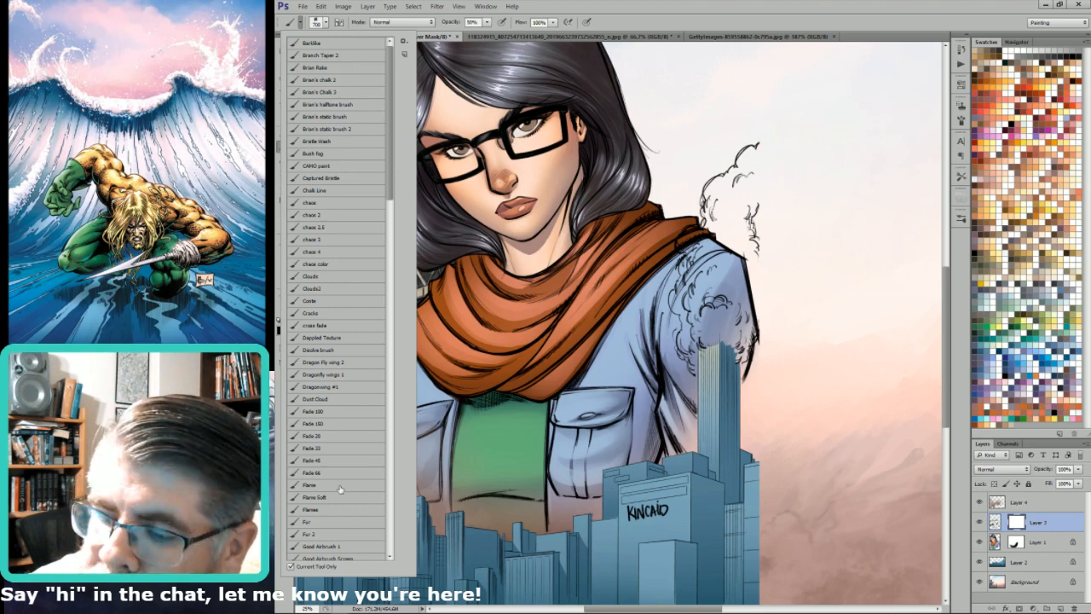
click(352, 523)
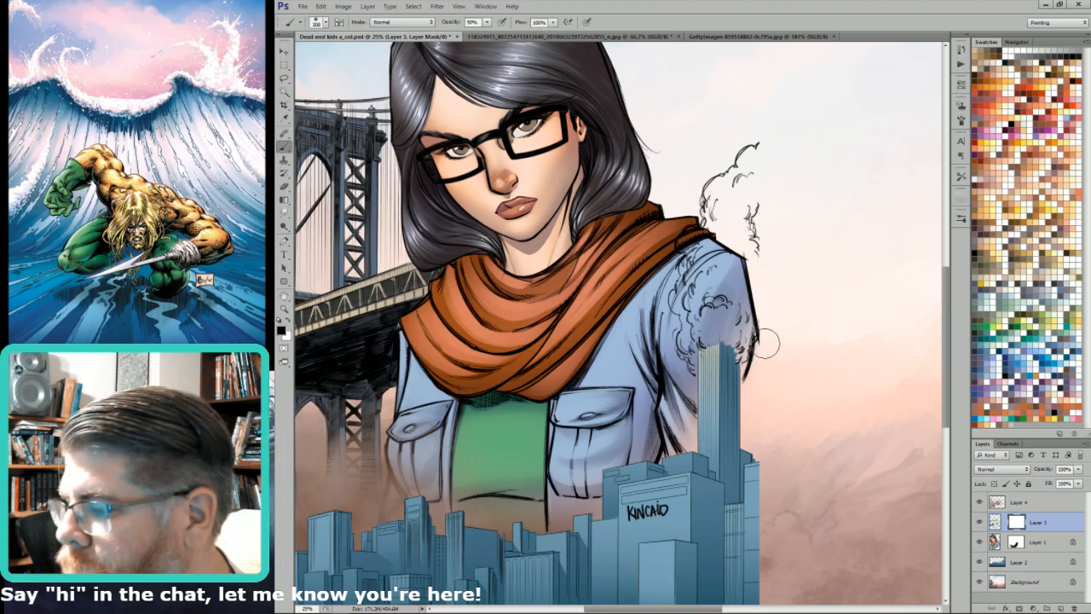
key(bracketright)
key(bracketright)
drag(783, 316, 738, 469)
drag(792, 293, 742, 451)
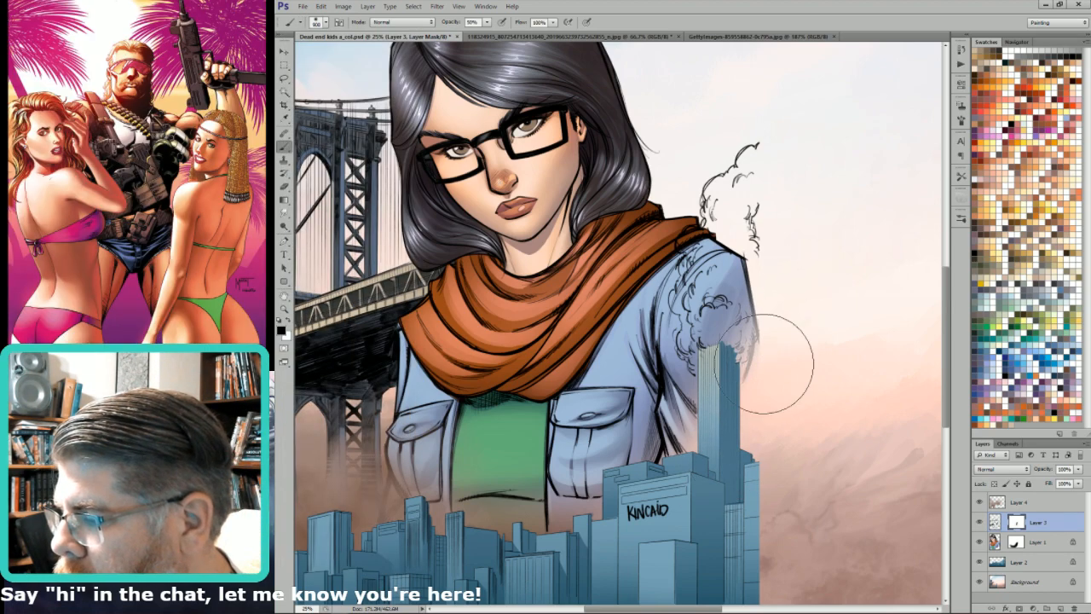
Step: Fade the line art across the lower jacket, shirt and upper skyline on Layer 3's mask with a larger brush
key(bracketright)
mouse_move(682, 482)
mouse_down()
mouse_move(734, 416)
mouse_move(608, 517)
mouse_move(680, 480)
mouse_move(489, 522)
mouse_move(592, 514)
mouse_move(450, 522)
mouse_up()
mouse_move(620, 515)
mouse_down()
mouse_move(462, 534)
mouse_move(394, 528)
mouse_up()
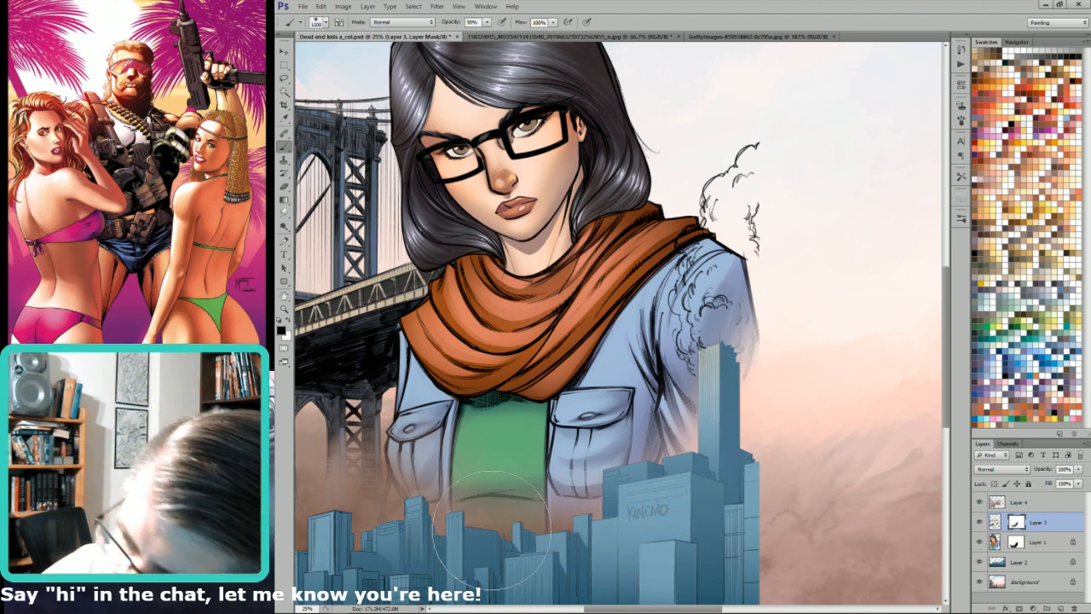
key(bracketleft)
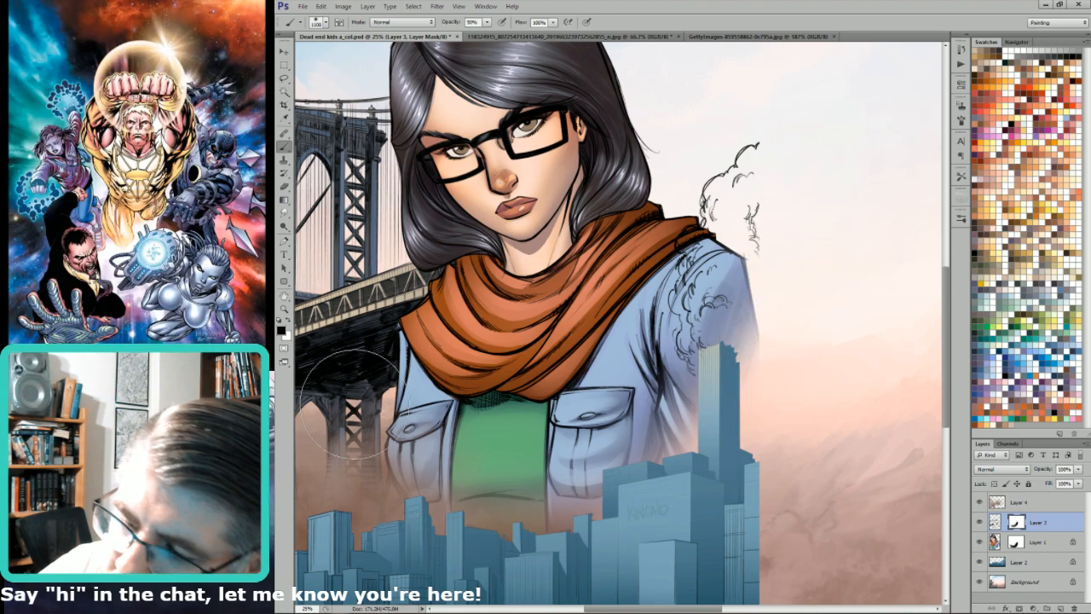
Step: Reduce the brush size, sample the brown haze beside the skyline on Layer 1, and compare the artwork with Layer 3's mask off and on
key(ctrl+0)
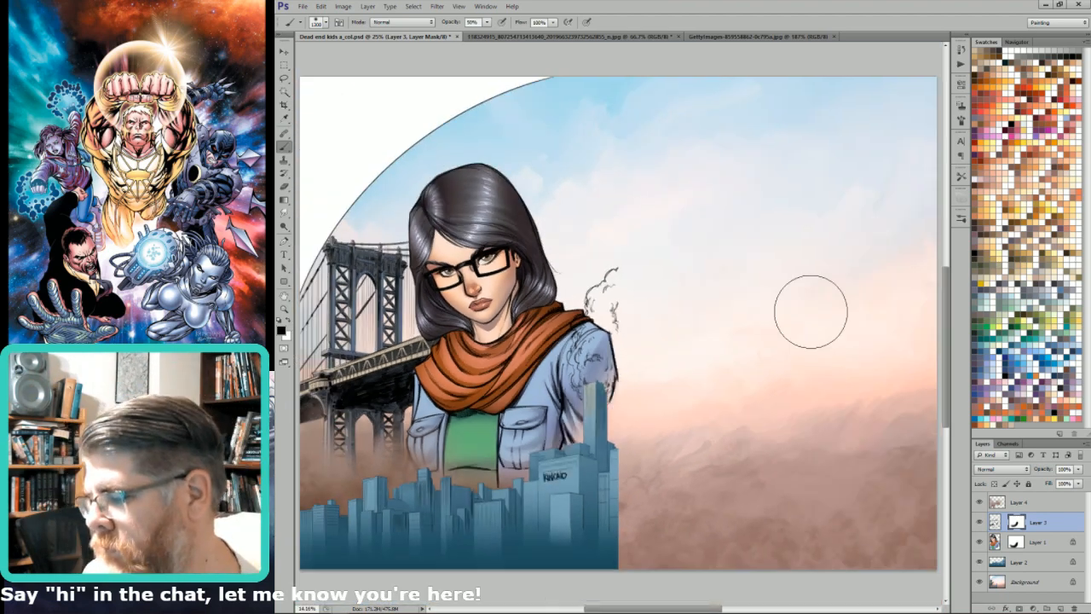
click(1015, 543)
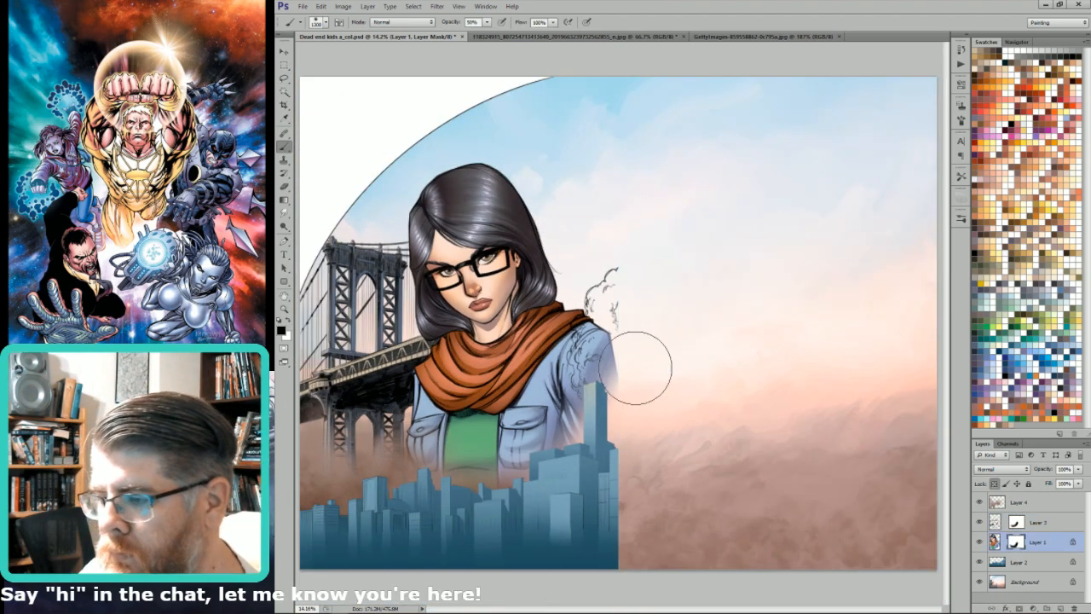
key(bracketleft)
key(bracketleft)
key(bracketleft)
key(bracketleft)
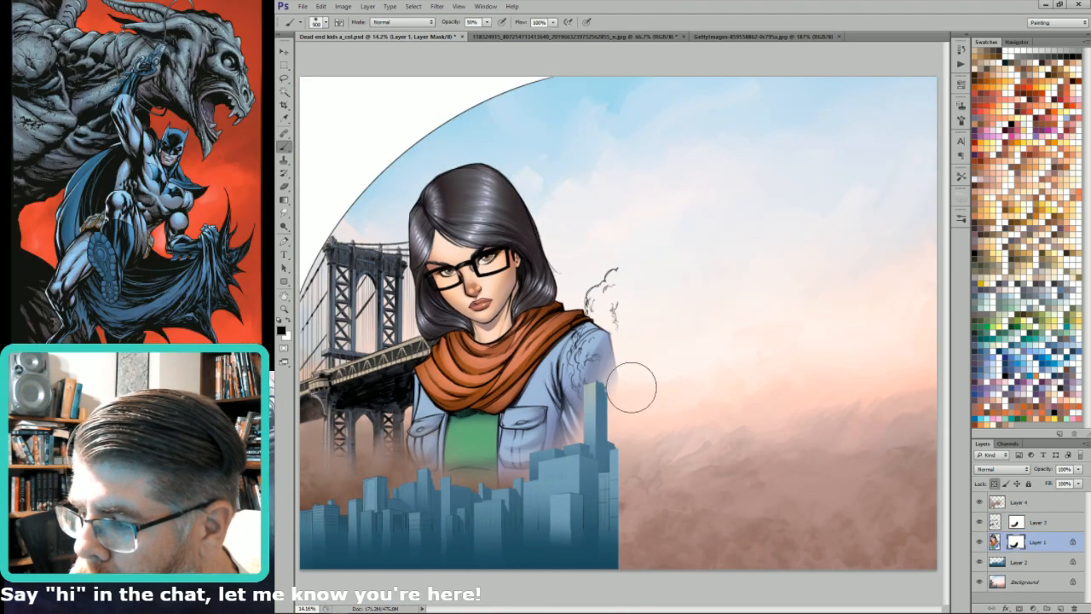
alt+click(704, 531)
key(ctrl+2)
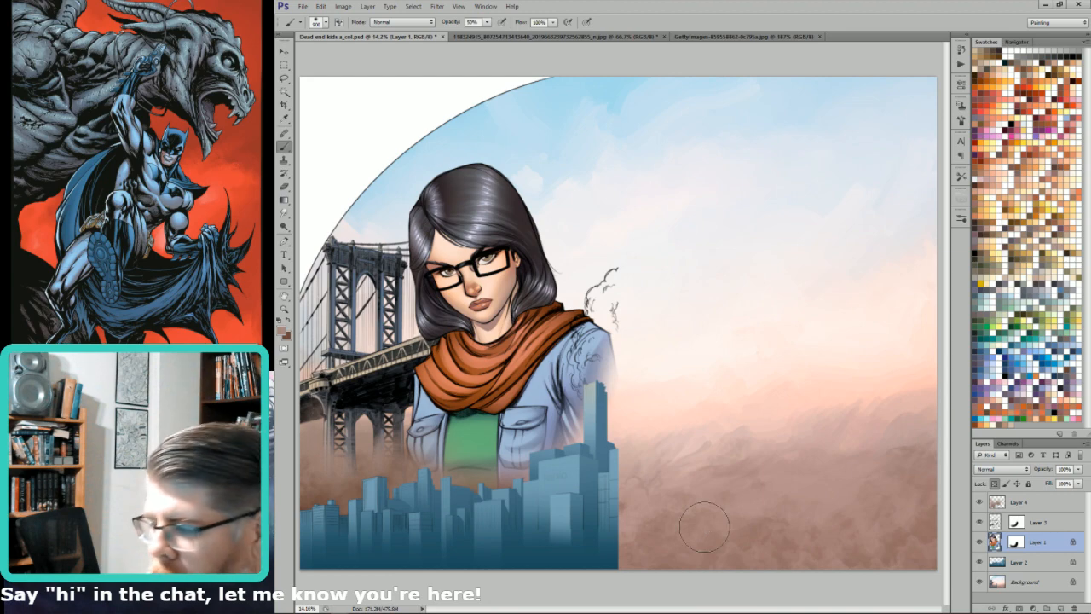
shift+click(1014, 518)
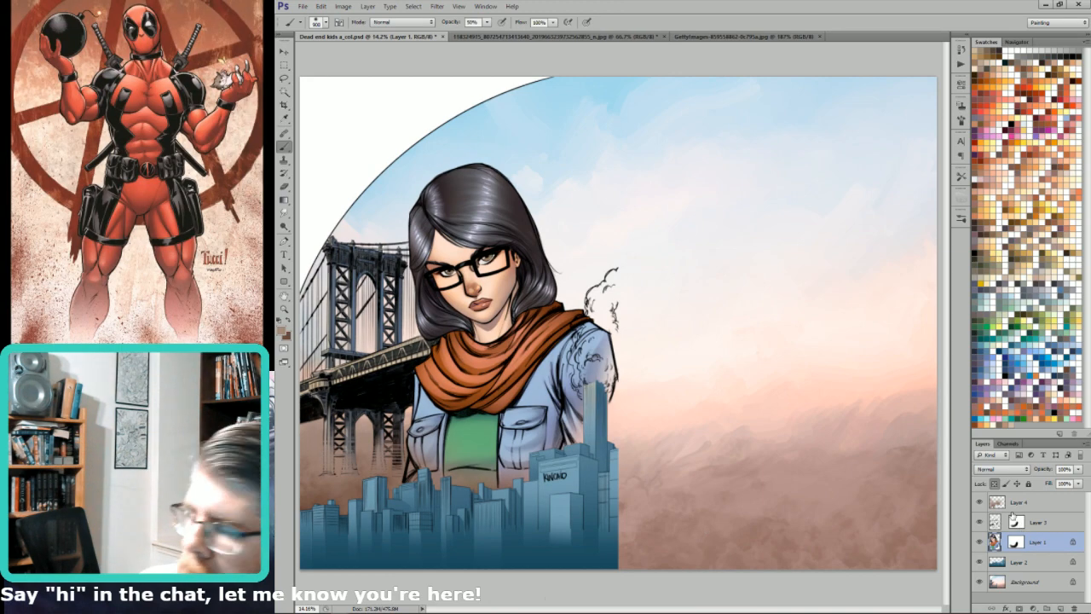
shift+click(1014, 521)
Step: Try recolouring Layer 4's smoke using Hue/Saturation with hue +180 and lightness +75
click(997, 502)
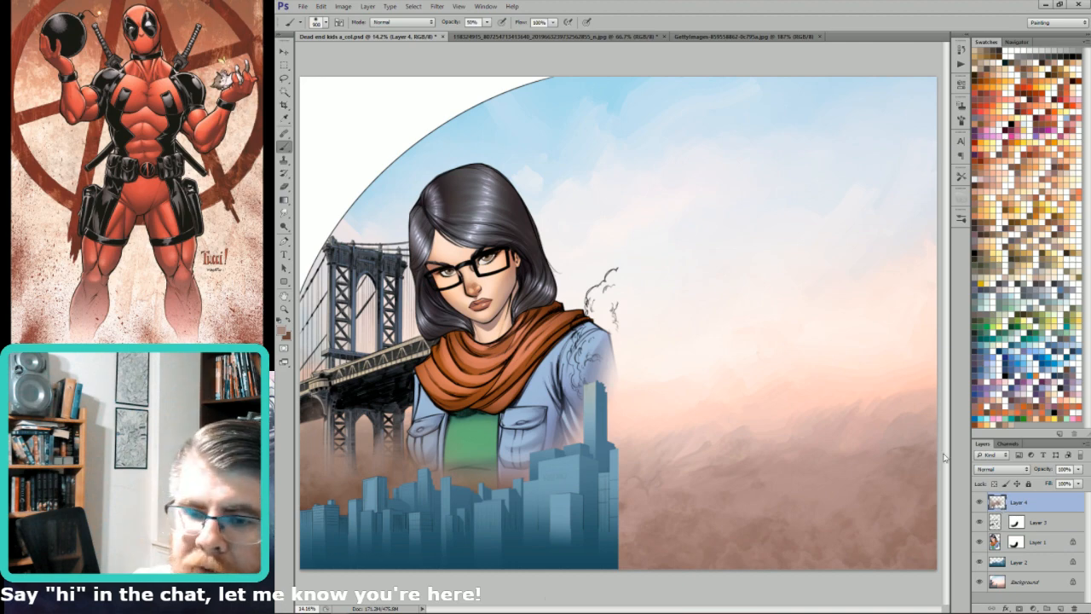
key(ctrl+u)
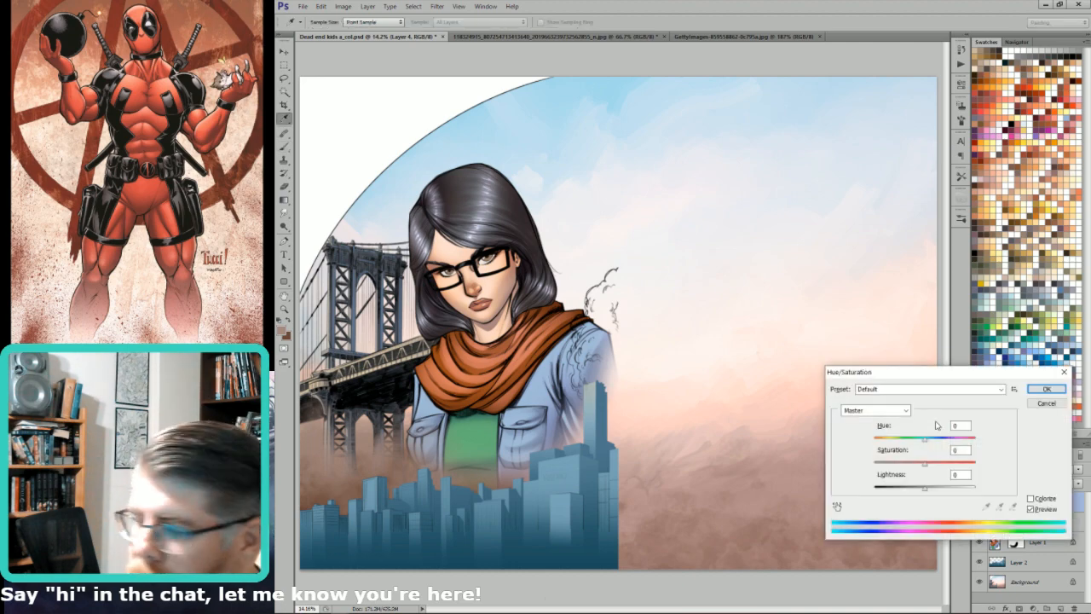
drag(932, 443, 980, 440)
drag(954, 487, 963, 488)
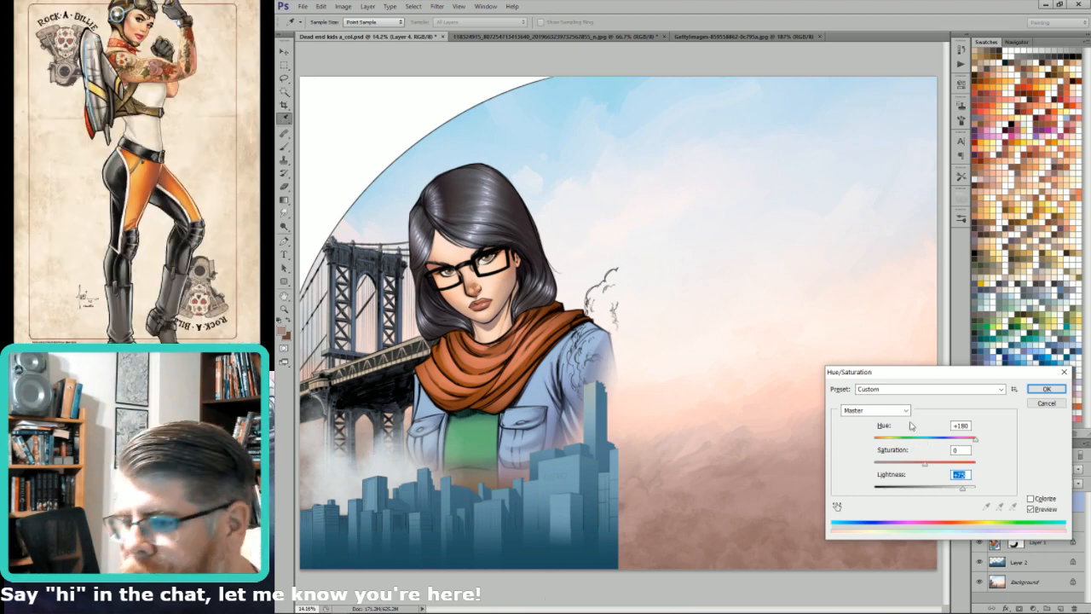
key(Escape)
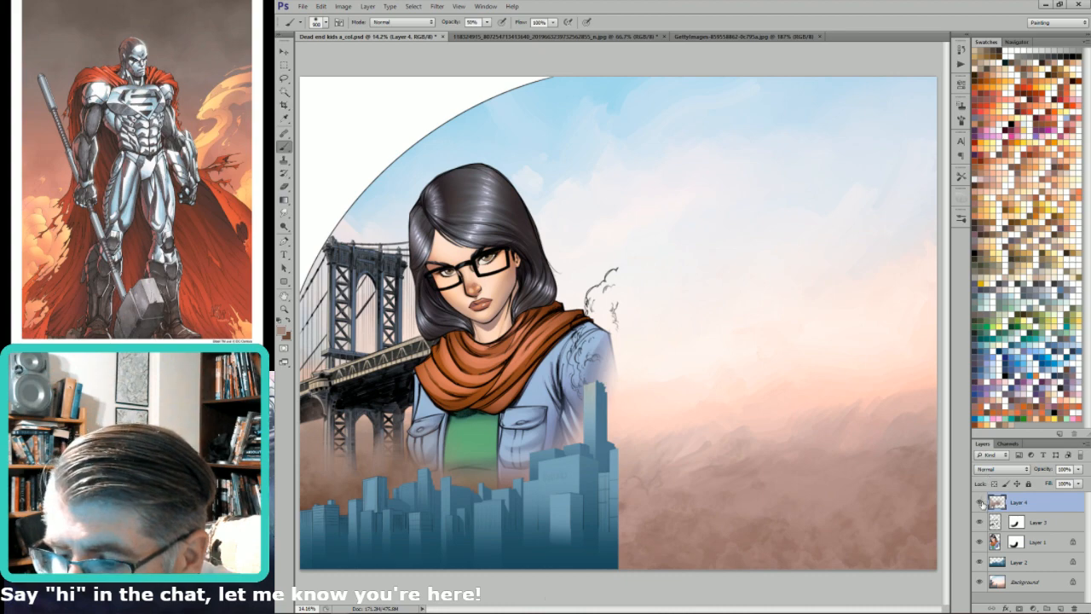
Step: Select the whole city skyline shape with the Magic Wand and keep Layer 3 as the active layer
ctrl+drag(615, 339, 509, 567)
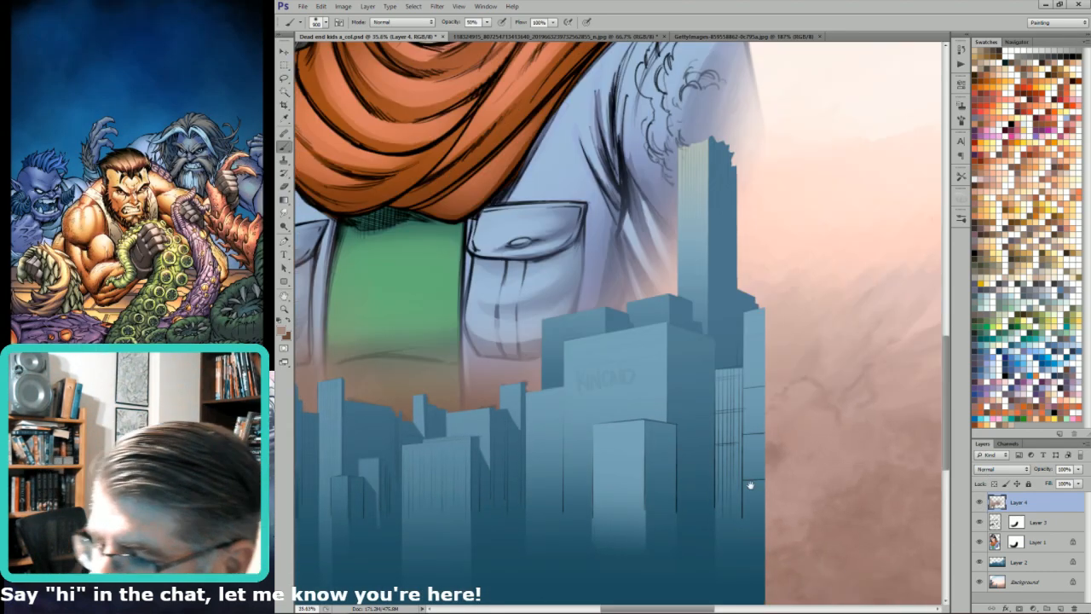
drag(772, 488, 803, 499)
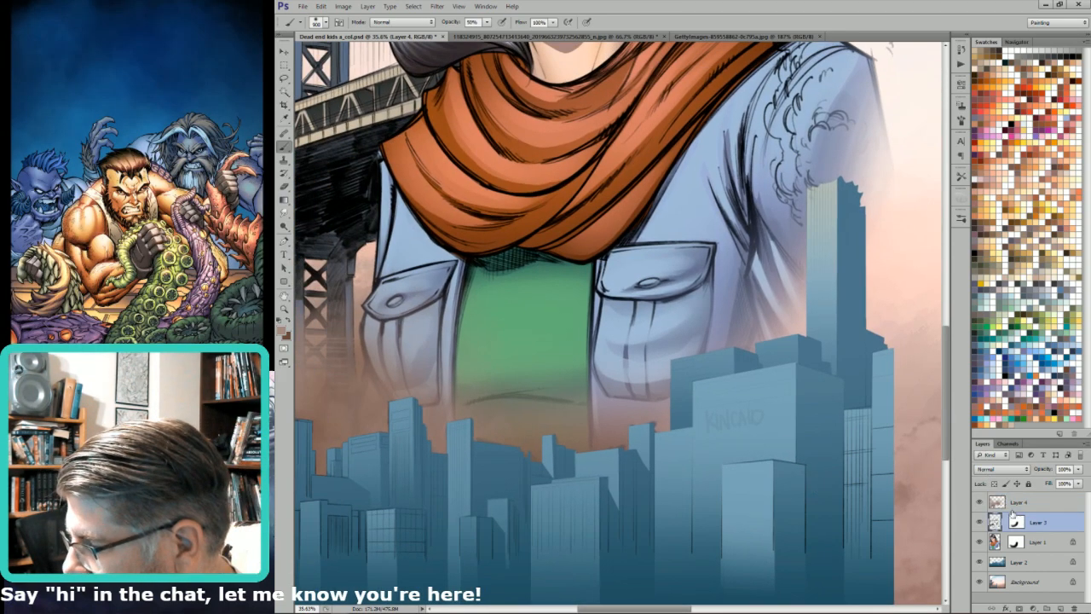
click(1016, 522)
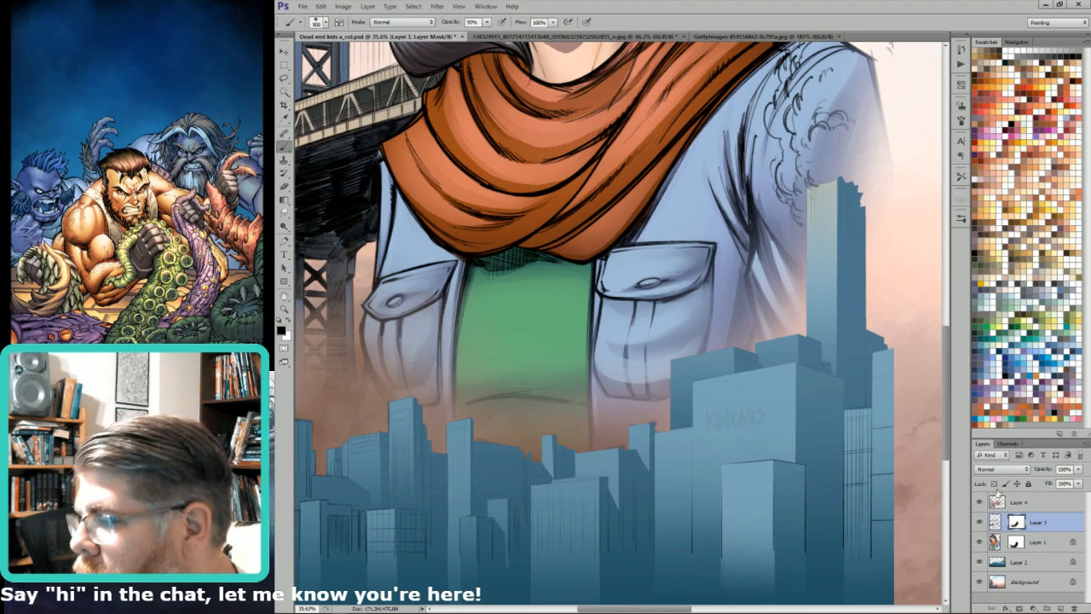
alt+click(1015, 522)
key(w)
click(841, 414)
alt+click(1016, 522)
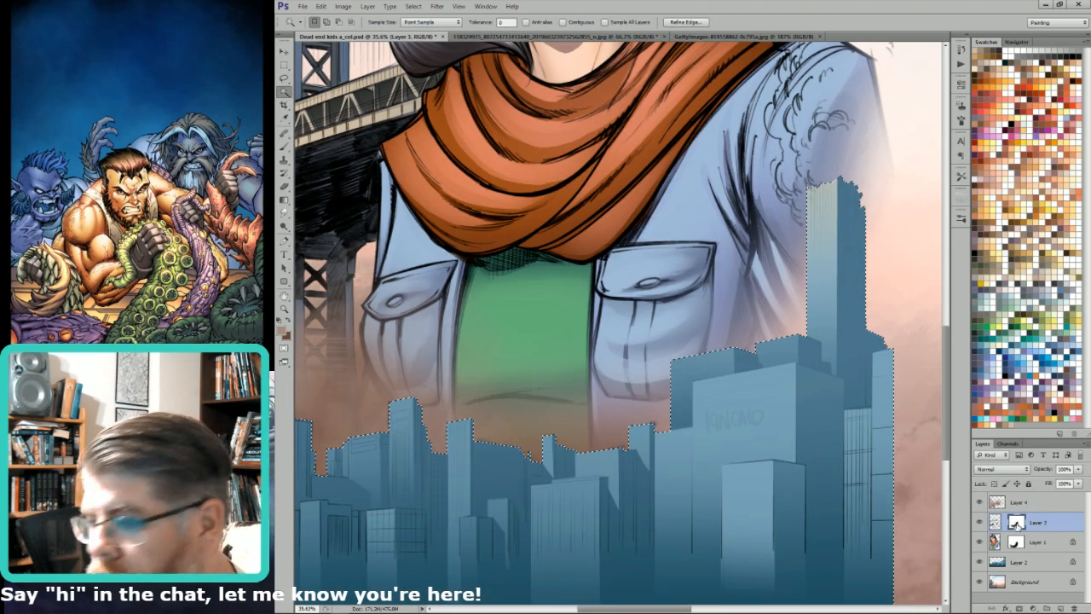
Step: Fill the selected skyline area of Layer 3's mask with white to restore the building lines, and deselect
click(1017, 523)
key(x)
key(x)
key(alt+BackSpace)
key(ctrl+d)
Step: Display the Alpha 1 line art channel and lasso the tallest skyline tower with the rooftops directly beside it
drag(809, 242, 772, 388)
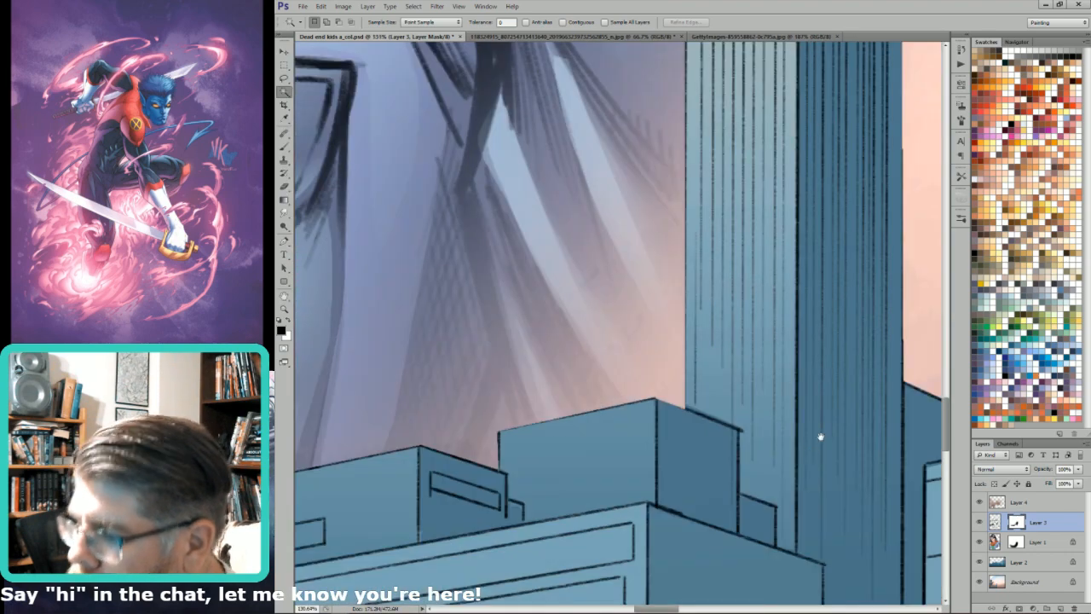
key(l)
drag(707, 380, 840, 485)
key(ctrl+6)
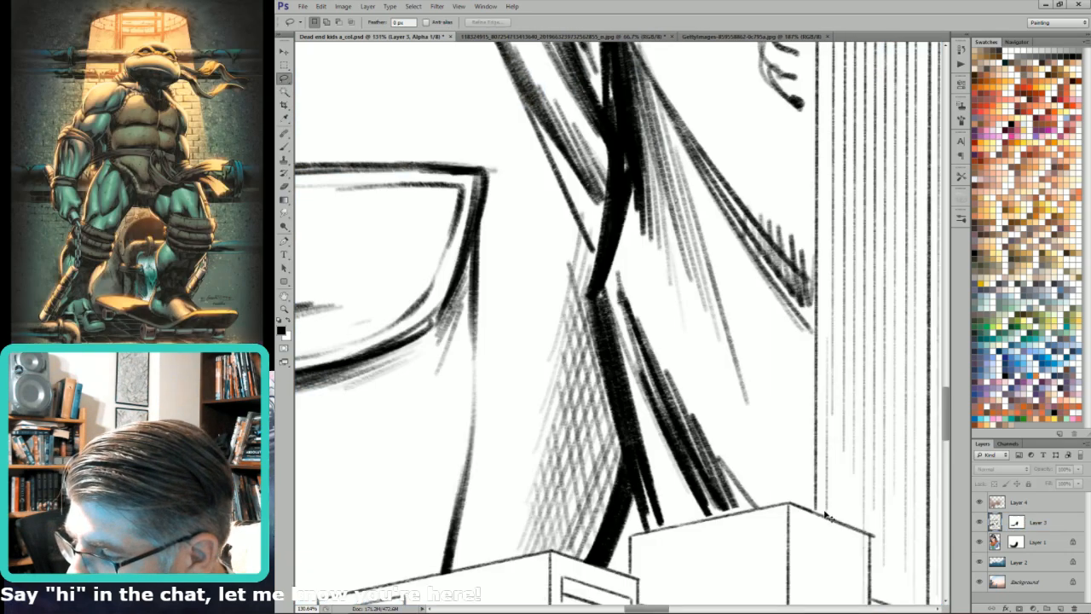
mouse_move(828, 525)
mouse_down()
mouse_move(801, 370)
mouse_move(818, 301)
mouse_up()
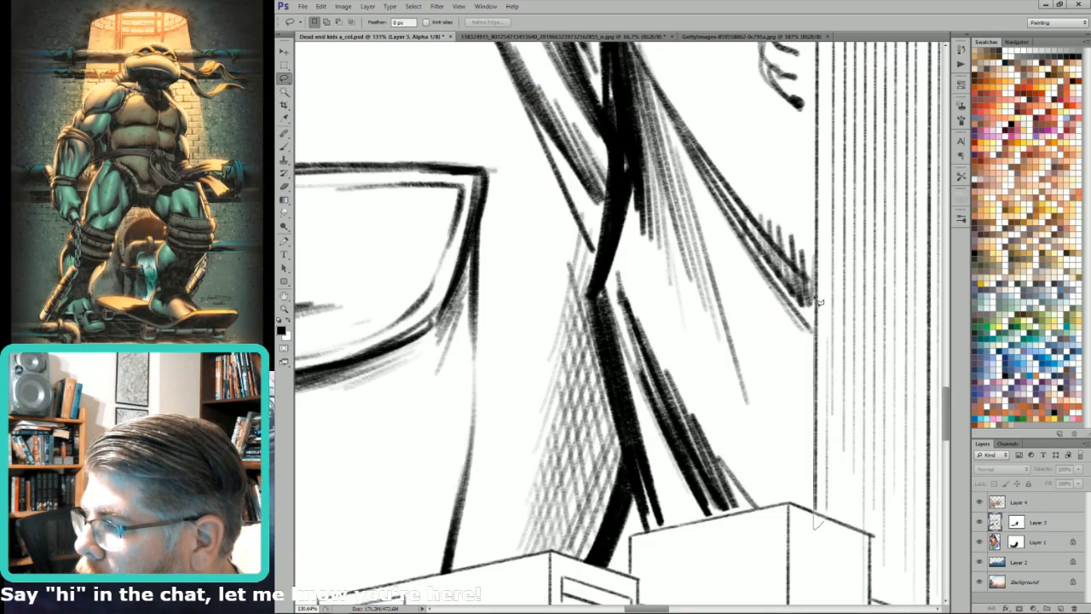
mouse_move(815, 200)
mouse_down()
mouse_move(900, 350)
mouse_move(886, 608)
mouse_move(891, 553)
mouse_move(833, 522)
mouse_move(846, 470)
mouse_move(867, 450)
mouse_move(896, 511)
mouse_move(905, 448)
mouse_move(902, 457)
mouse_move(880, 444)
mouse_move(718, 475)
mouse_move(717, 519)
mouse_move(621, 488)
mouse_move(456, 497)
mouse_move(437, 531)
mouse_move(447, 520)
mouse_move(404, 537)
mouse_move(620, 600)
mouse_up()
mouse_move(617, 529)
mouse_down()
mouse_move(849, 338)
mouse_move(639, 350)
mouse_move(633, 611)
mouse_move(633, 568)
mouse_move(909, 529)
mouse_move(909, 478)
mouse_up()
drag(785, 397, 1010, 194)
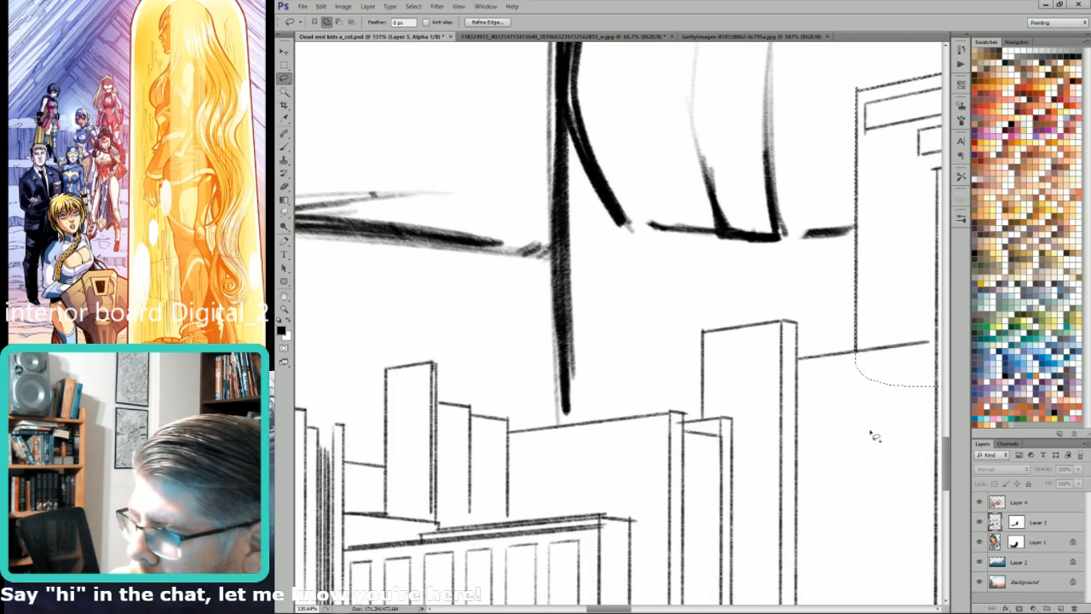
Step: Add the group of lower buildings left of the large sign building to the selection, tracing along their rooftops with straight lasso segments
drag(879, 451, 916, 356)
alt+click(856, 350)
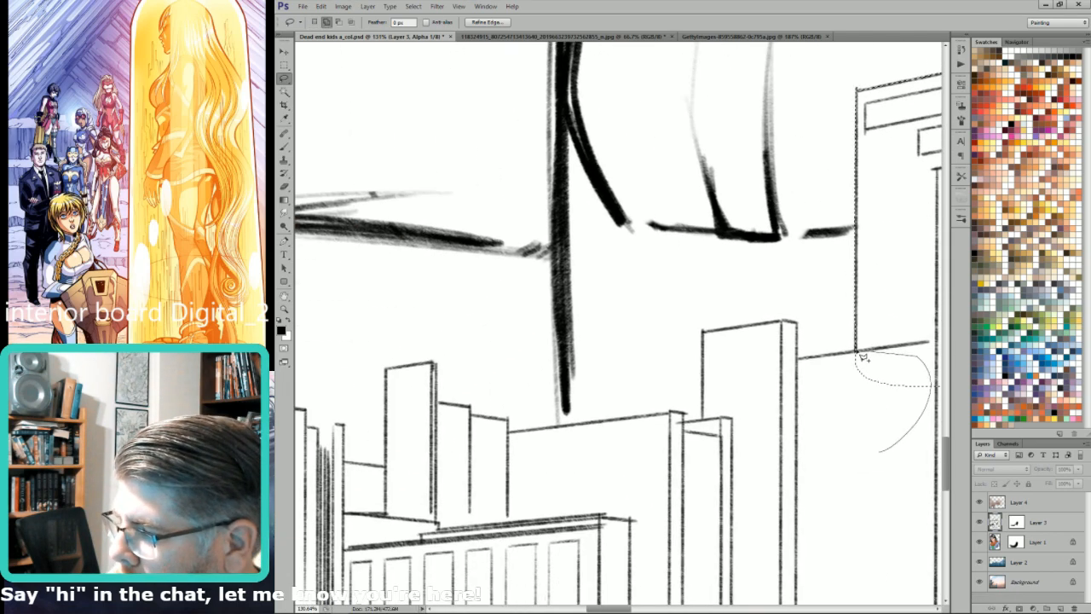
alt+click(783, 322)
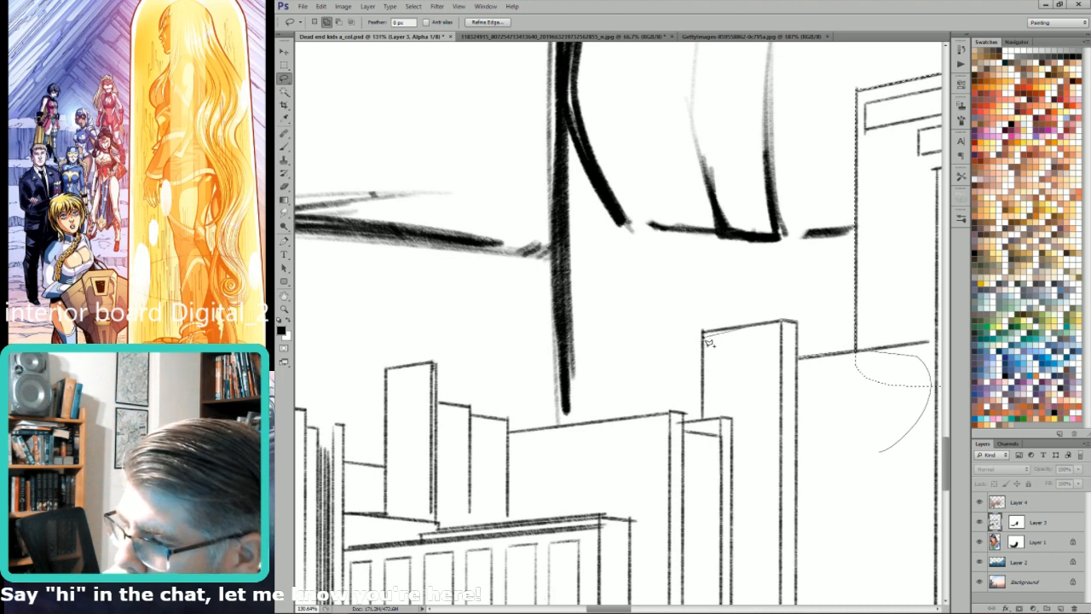
alt+click(702, 331)
alt+click(702, 418)
alt+click(670, 413)
alt+click(509, 432)
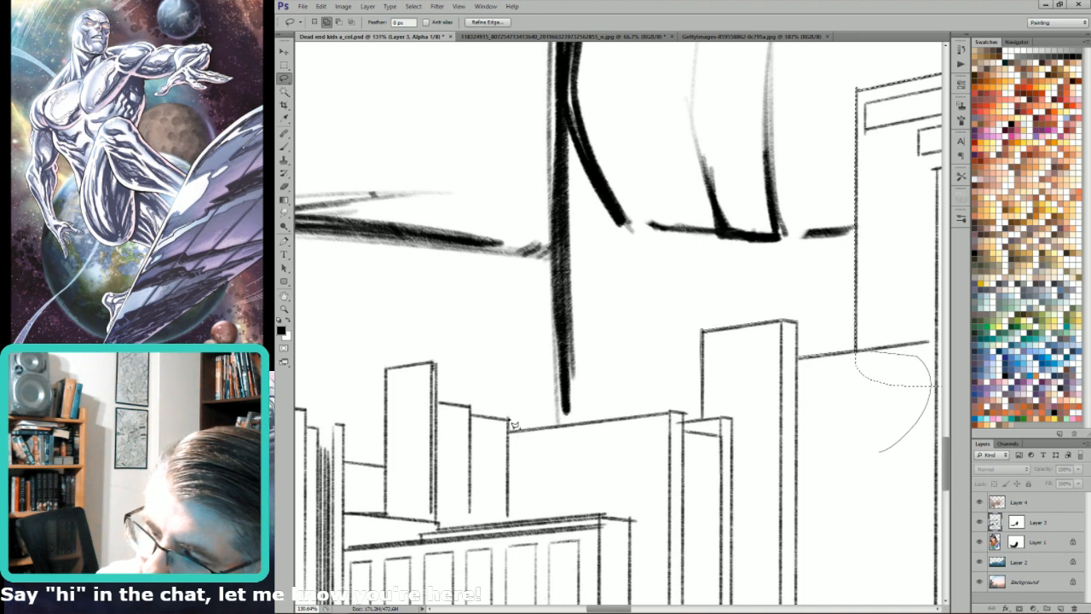
alt+click(470, 407)
alt+click(438, 402)
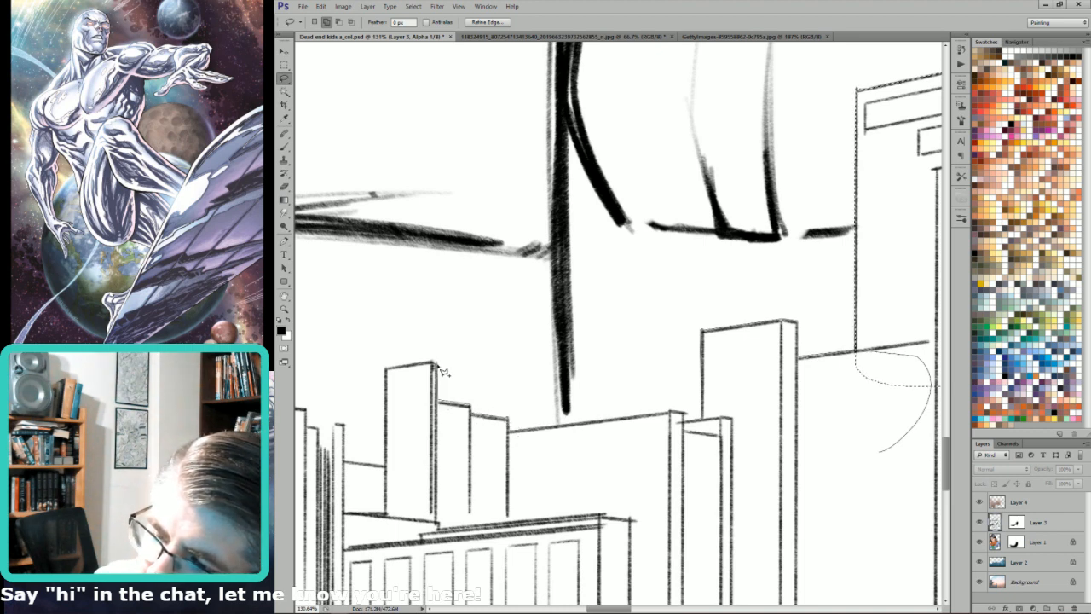
alt+click(434, 363)
alt+click(386, 368)
mouse_move(384, 471)
mouse_down()
mouse_move(598, 598)
mouse_move(639, 596)
mouse_up()
Step: Extend the selection over the sloped-roof block, the striped grid-topped tower and the grid-patterned building beside it
key(space)
mouse_move(755, 501)
mouse_down()
mouse_move(861, 419)
mouse_move(730, 417)
mouse_up()
drag(699, 457, 827, 351)
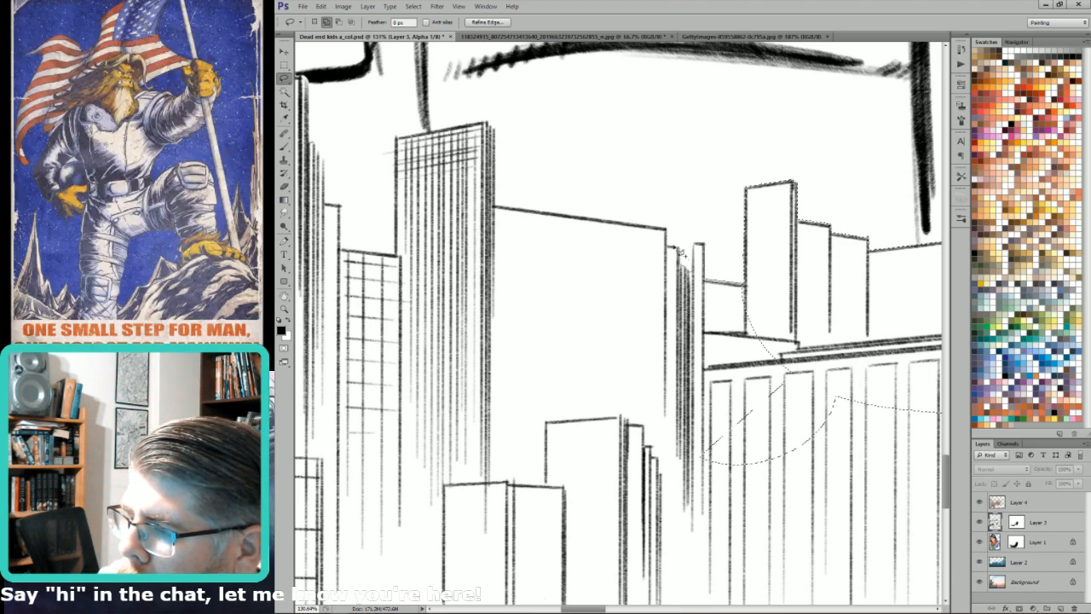
mouse_move(499, 206)
mouse_down()
mouse_move(577, 497)
mouse_move(891, 513)
mouse_up()
drag(678, 364, 889, 463)
mouse_move(733, 255)
mouse_down()
mouse_move(775, 267)
mouse_move(795, 288)
mouse_up()
mouse_move(786, 375)
mouse_down()
mouse_move(770, 357)
mouse_move(776, 264)
mouse_move(765, 257)
mouse_move(673, 267)
mouse_move(671, 384)
mouse_move(621, 384)
mouse_move(676, 391)
mouse_move(616, 381)
mouse_move(586, 207)
mouse_move(562, 212)
mouse_move(856, 588)
mouse_up()
drag(851, 517, 1055, 517)
drag(576, 205, 876, 322)
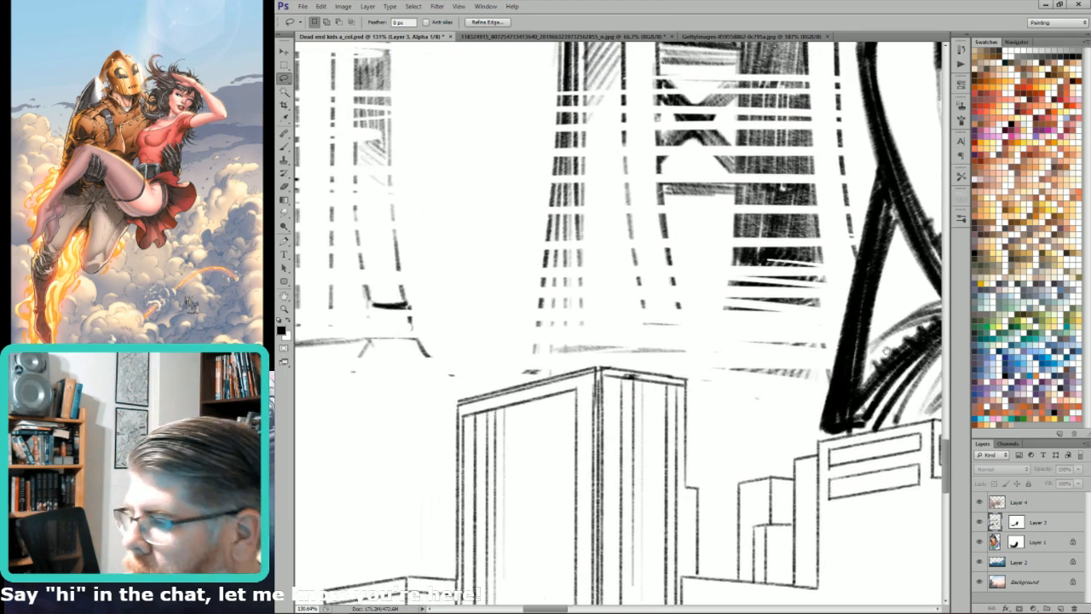
Step: Add the stepped side of the striped tower in front of the figure's sleeve to the selection
drag(808, 392, 626, 238)
drag(874, 358, 845, 413)
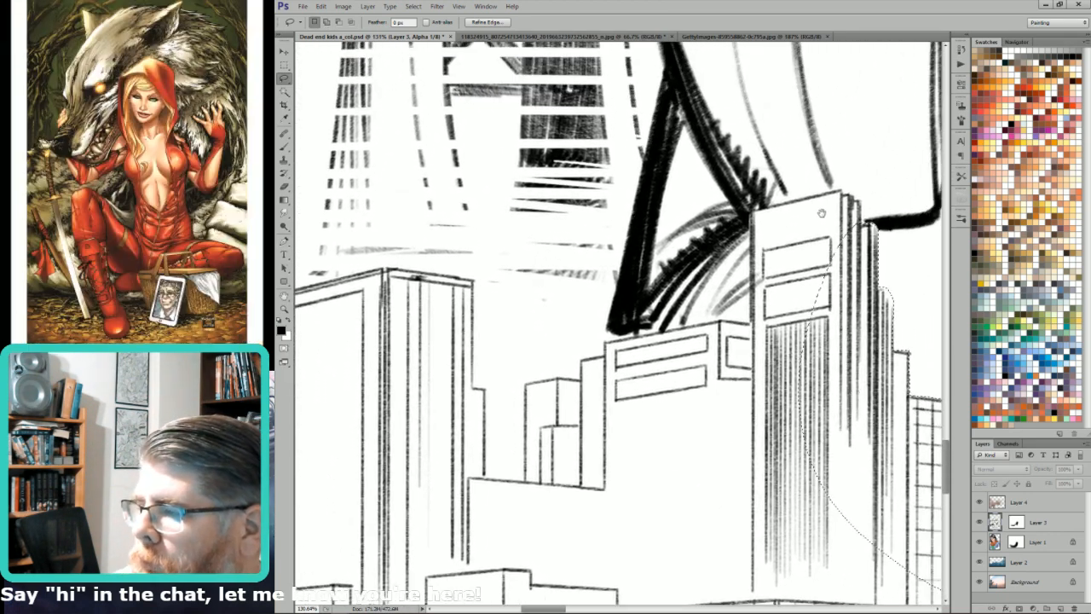
mouse_move(867, 242)
mouse_down()
mouse_move(867, 210)
mouse_move(835, 196)
mouse_move(757, 216)
mouse_move(753, 327)
mouse_move(608, 344)
mouse_move(585, 386)
mouse_move(537, 380)
mouse_move(528, 449)
mouse_move(806, 577)
mouse_move(814, 569)
mouse_up()
drag(667, 430, 978, 235)
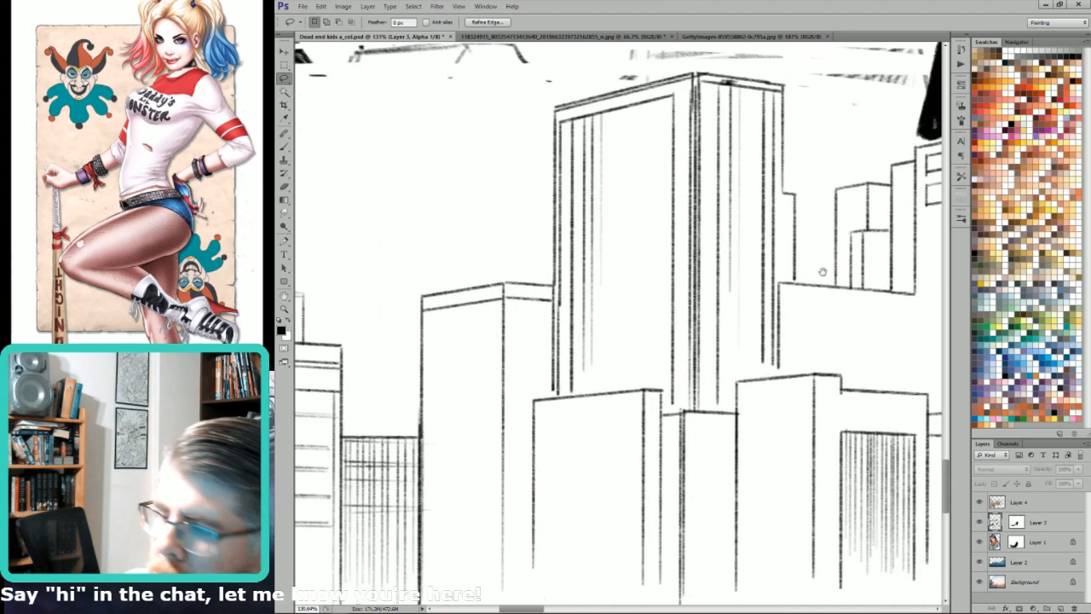
drag(885, 242, 608, 499)
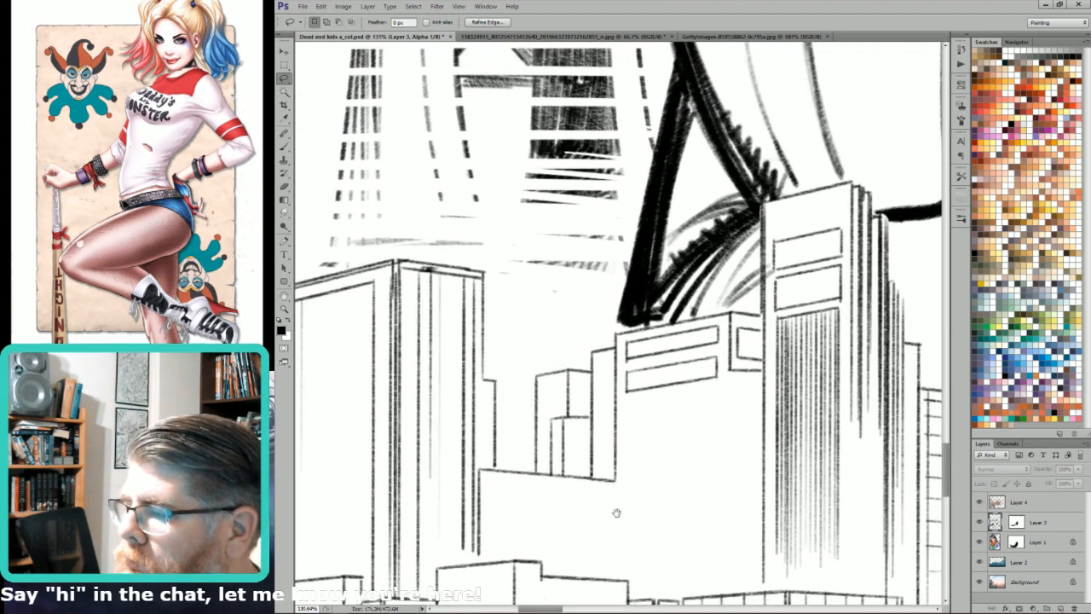
Step: Add the top of the stepped tower, the windowed block beside it and the small adjoining buildings to the selection
mouse_move(885, 518)
mouse_down()
mouse_move(814, 568)
mouse_move(870, 511)
mouse_move(854, 175)
mouse_up()
alt+click(863, 238)
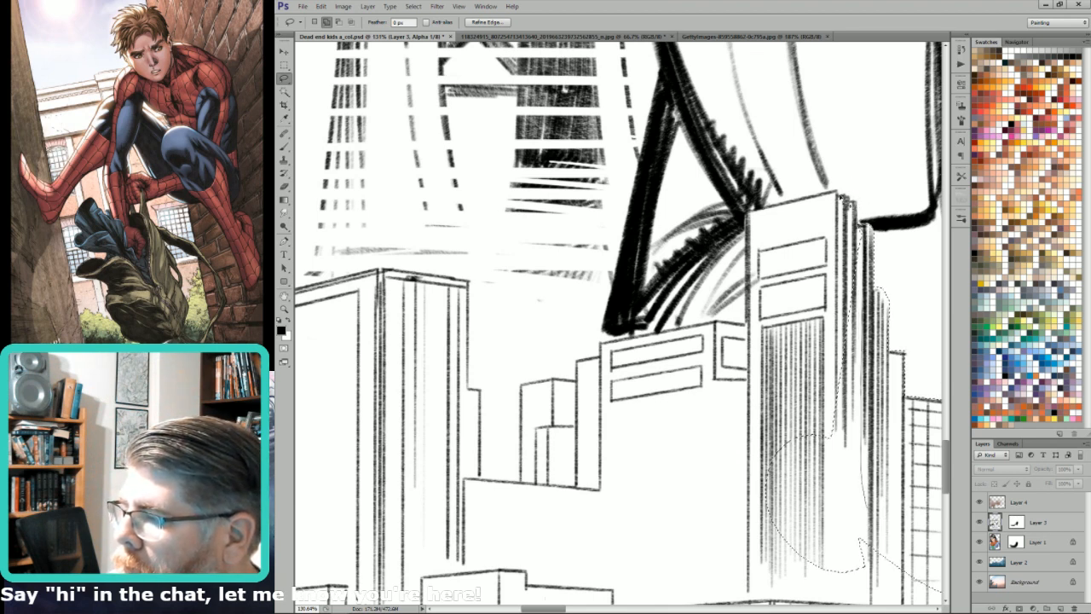
alt+click(833, 193)
alt+click(746, 211)
alt+click(744, 324)
alt+click(716, 321)
alt+click(601, 343)
alt+click(600, 357)
alt+click(577, 361)
alt+click(576, 381)
alt+click(553, 377)
alt+click(520, 384)
mouse_move(518, 482)
mouse_down()
mouse_move(526, 518)
mouse_move(801, 554)
mouse_up()
Step: Add the wide two-sided tower below the bridge and the lower flat-roofed building to its left to the selection
drag(670, 542, 993, 396)
mouse_move(585, 510)
mouse_down()
mouse_move(733, 576)
mouse_move(929, 407)
mouse_up()
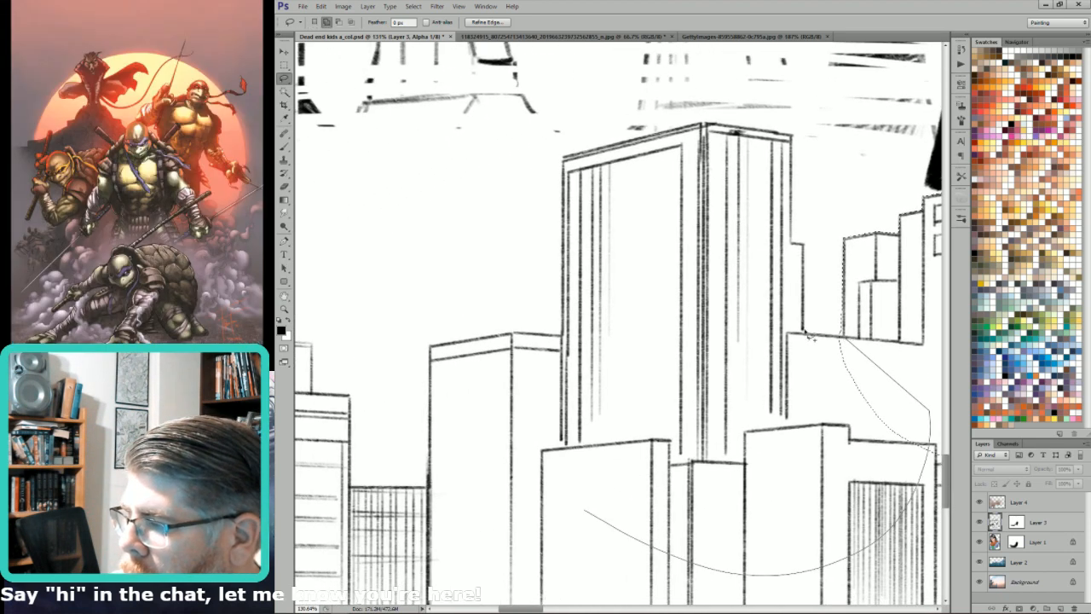
alt+click(803, 333)
alt+click(803, 243)
alt+click(792, 242)
alt+click(793, 134)
alt+click(703, 122)
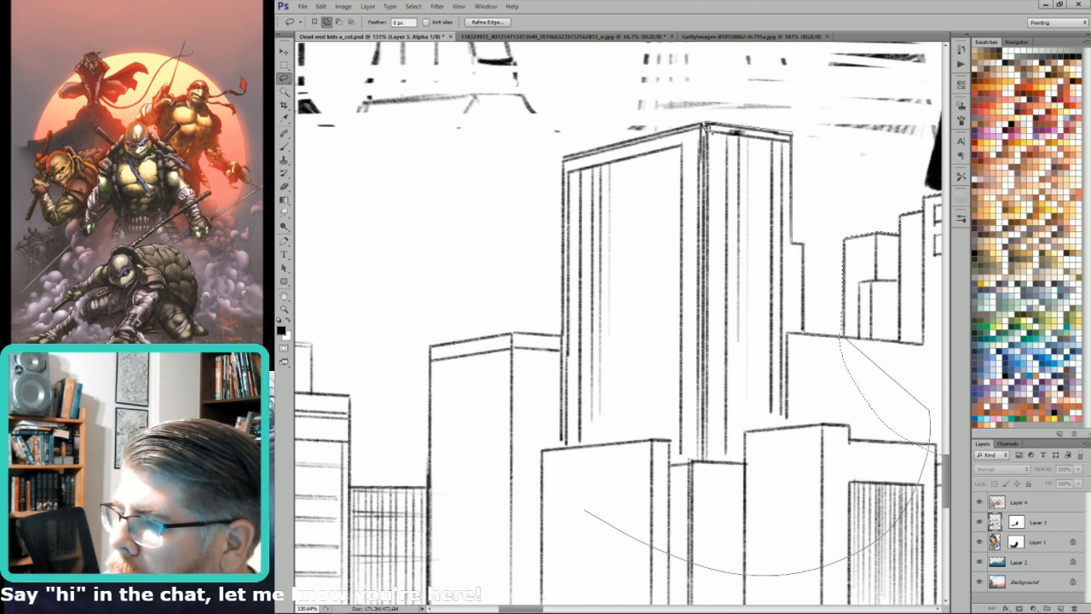
alt+click(563, 158)
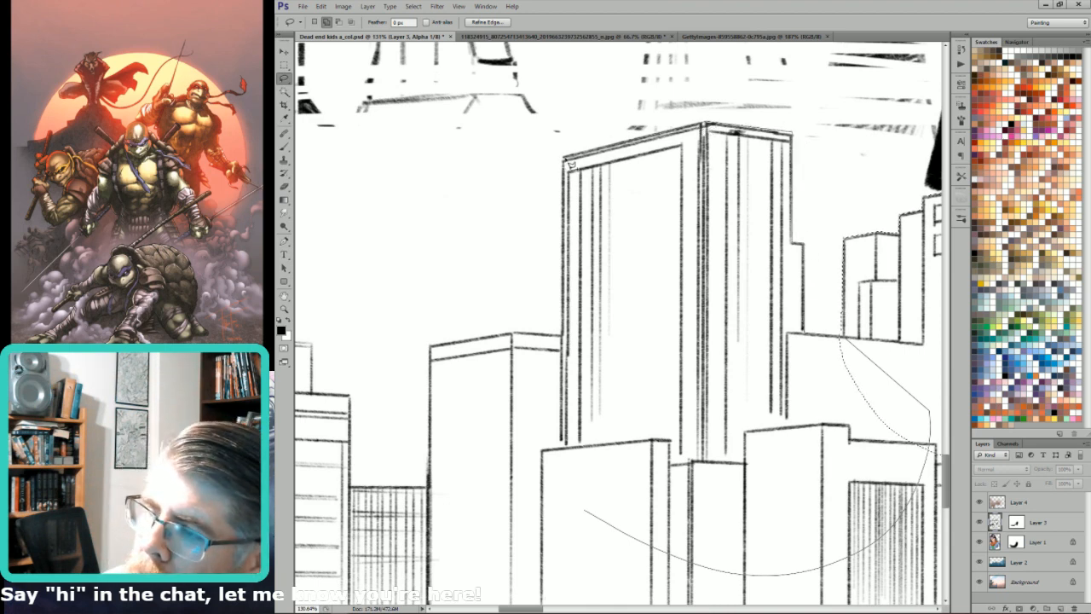
alt+click(560, 333)
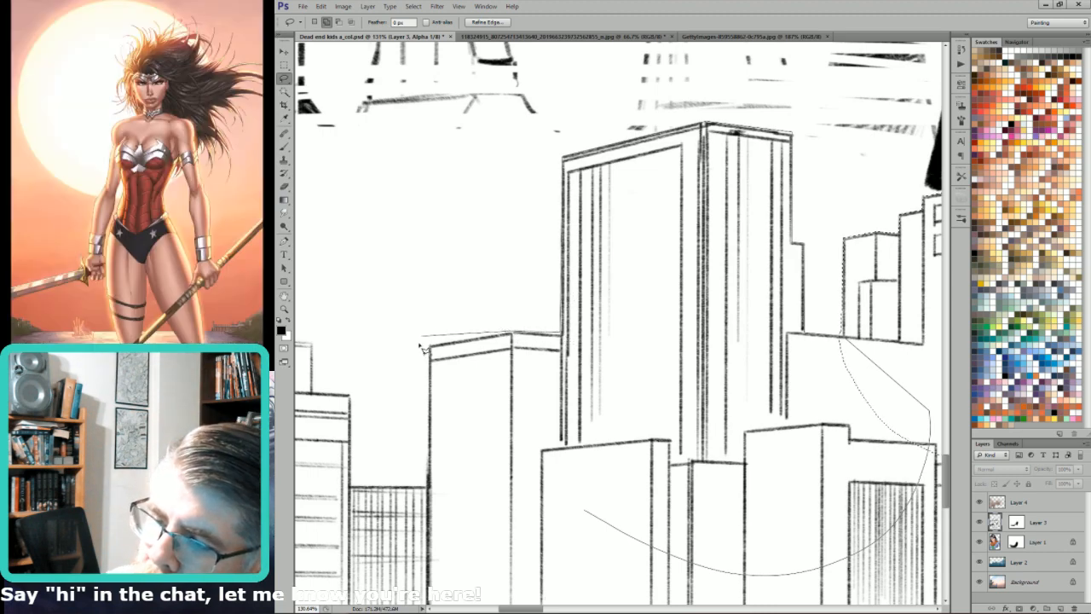
alt+click(430, 345)
drag(430, 493, 598, 559)
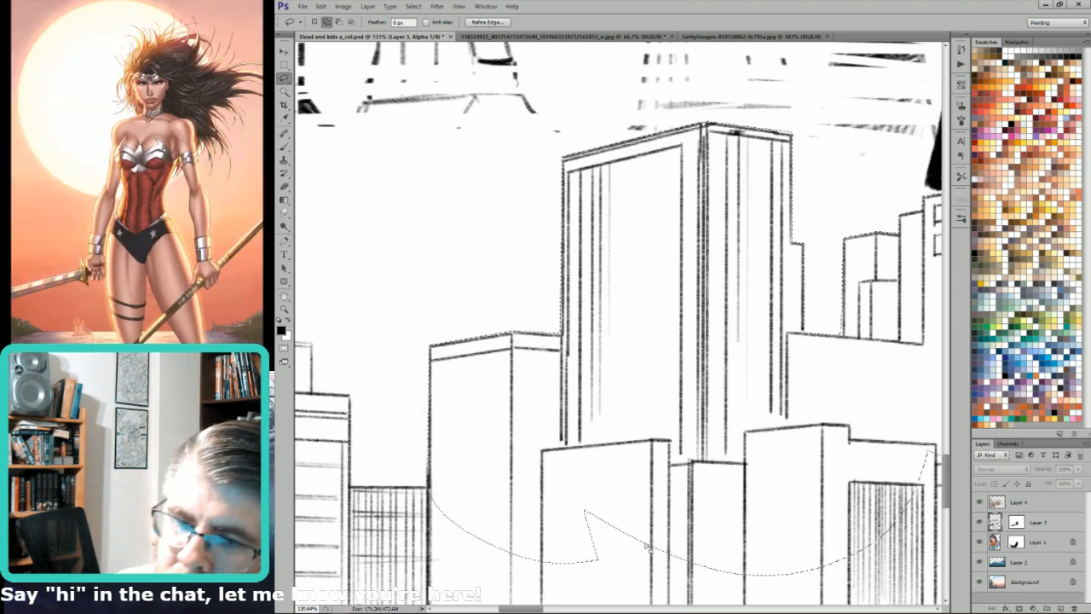
Step: Complete the skyline selection with the remaining buildings and rooftop boxes up to the page's left edge
drag(602, 465, 828, 380)
mouse_move(708, 479)
mouse_down()
mouse_move(886, 386)
mouse_move(881, 360)
mouse_up()
alt+click(840, 336)
alt+click(761, 336)
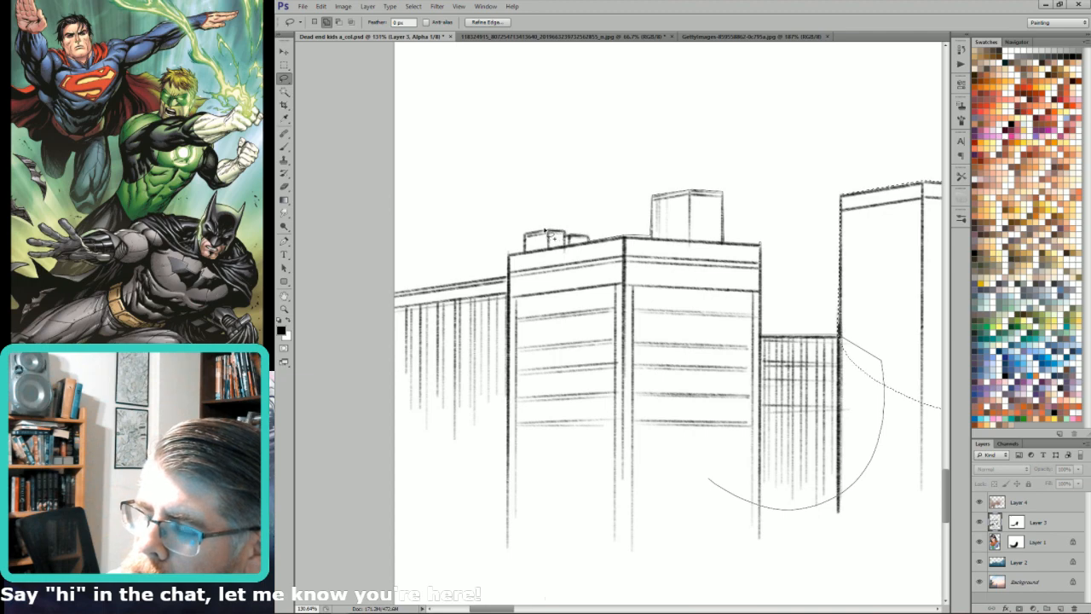
mouse_move(511, 266)
mouse_down()
mouse_move(393, 290)
mouse_move(401, 464)
mouse_move(920, 556)
mouse_up()
Step: Fill the selected skyline area of Layer 3's mask with white, deselect, switch back to the layer's artwork and save the file
key(ctrl+0)
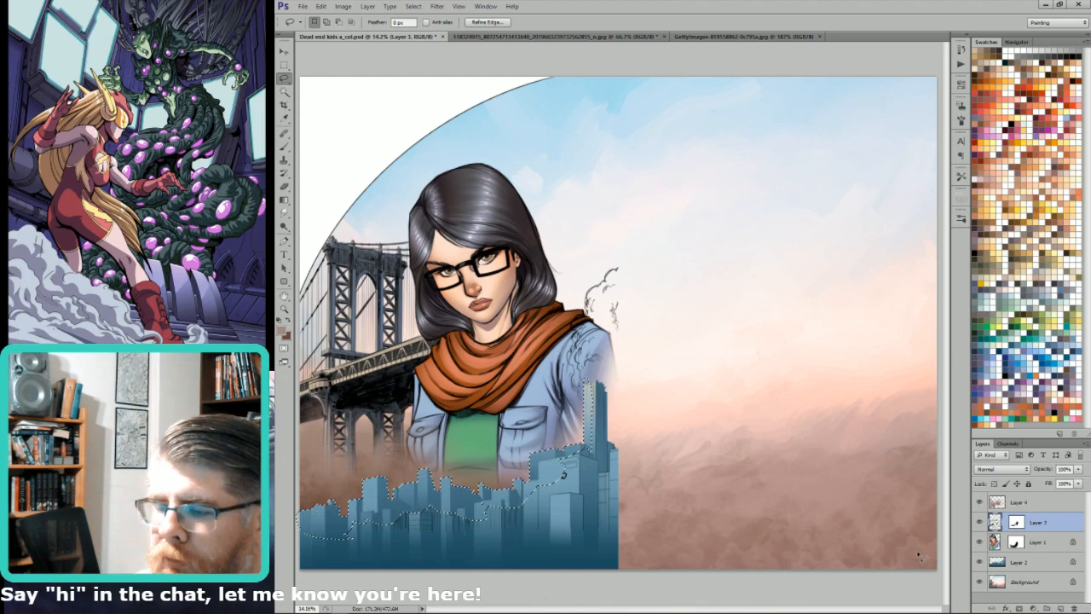
click(1017, 522)
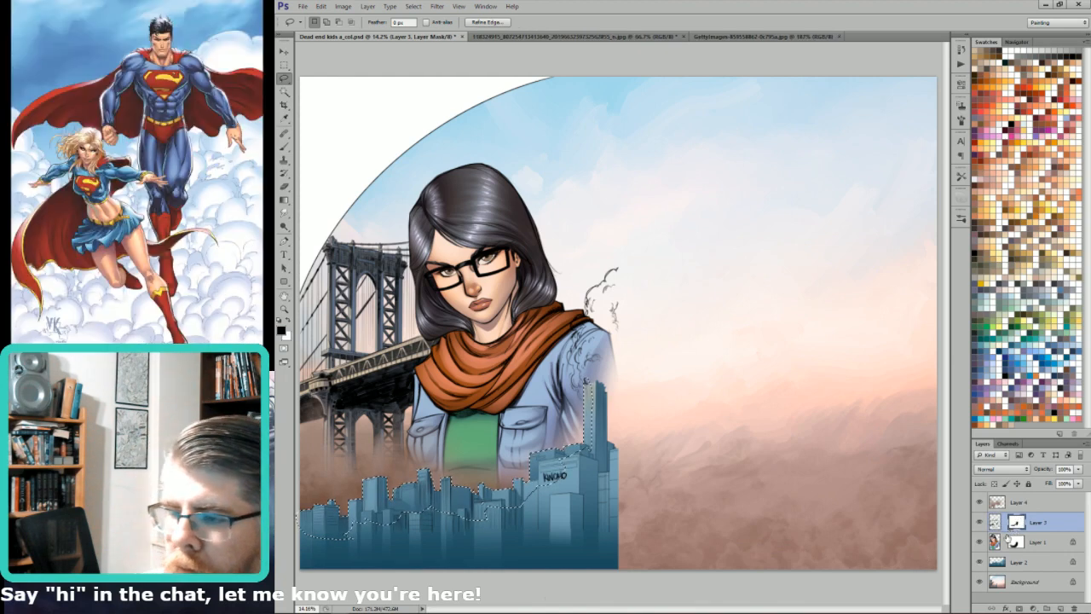
key(ctrl+d)
key(ctrl+2)
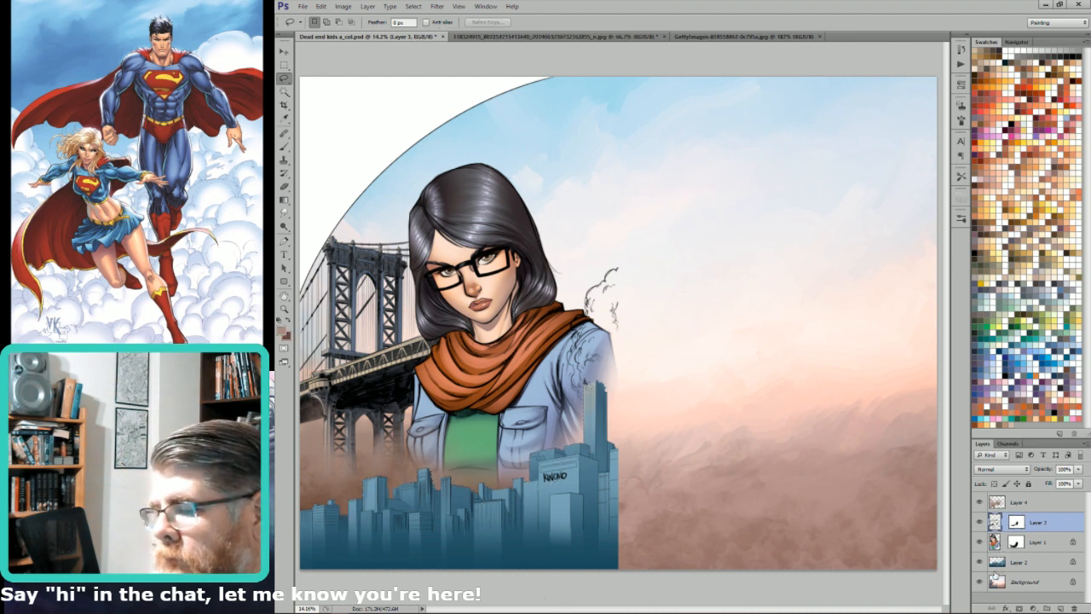
key(ctrl+s)
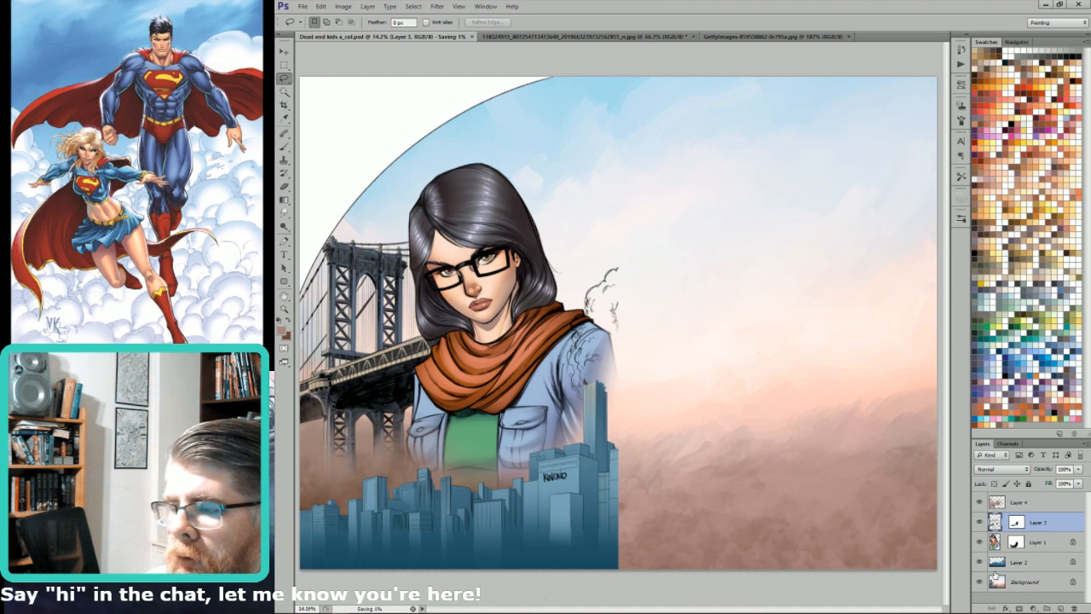